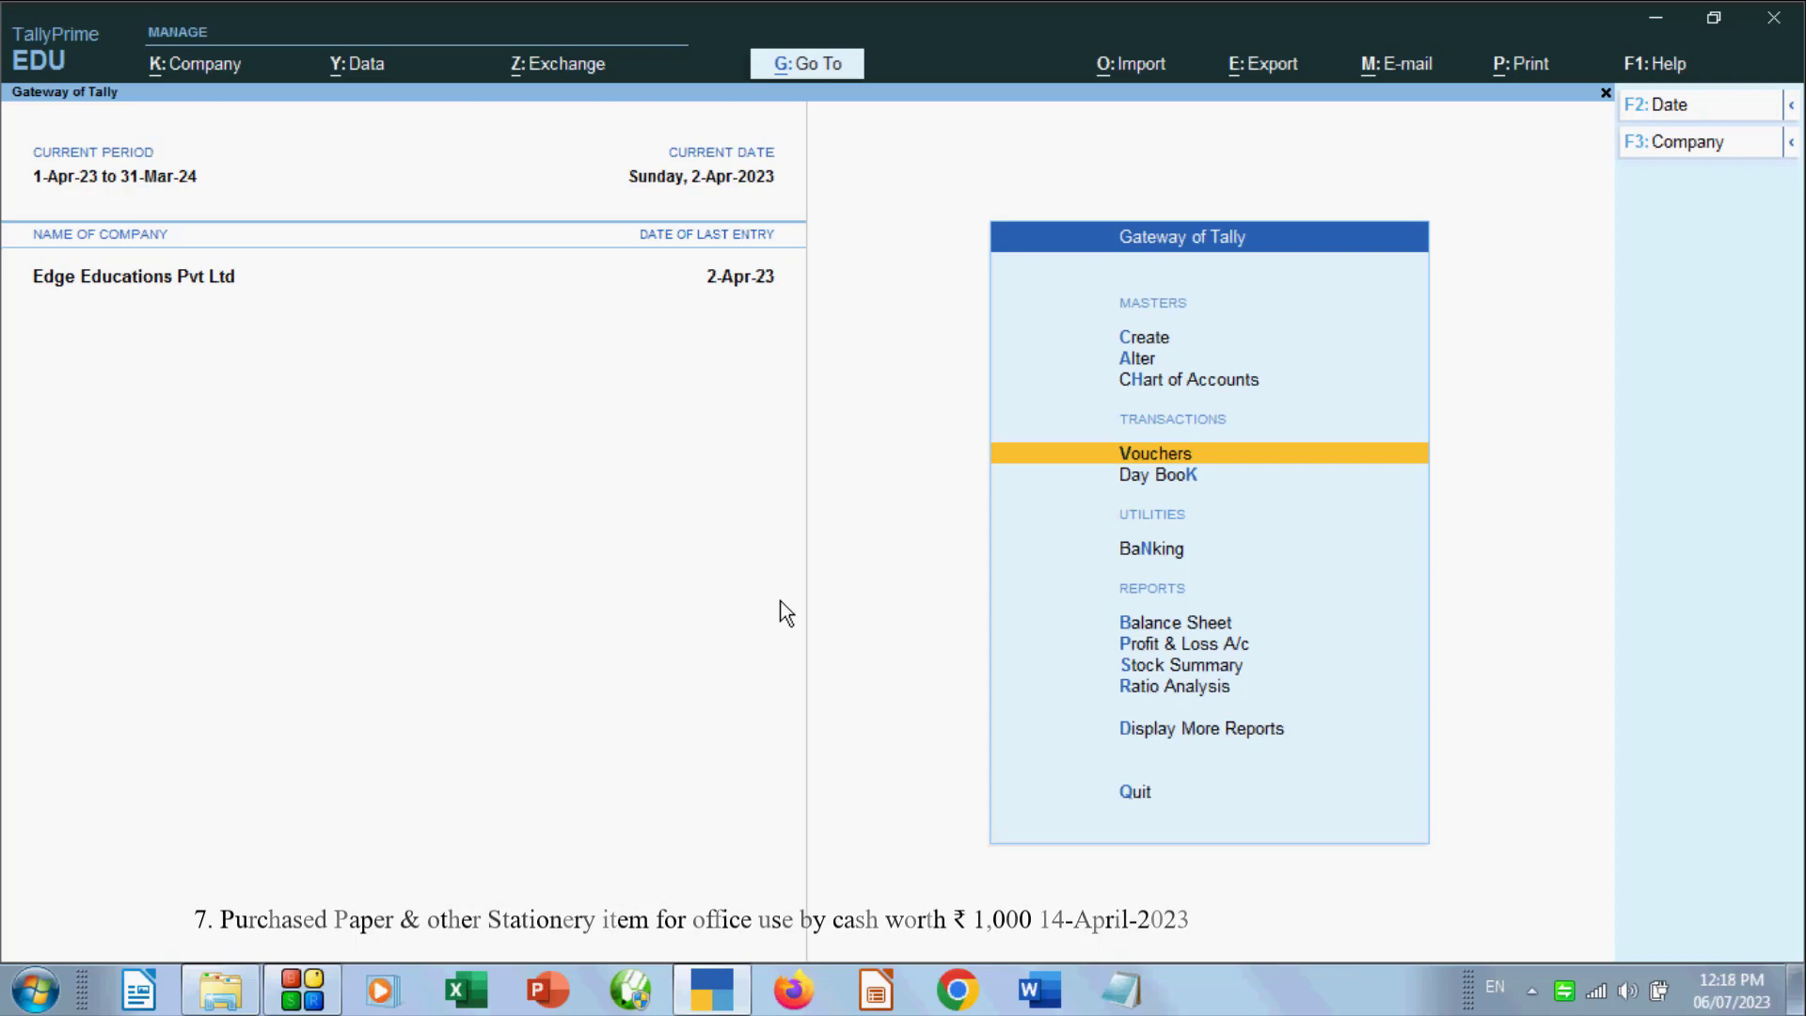
Open a new payment voucher and start creating a new ledger from its debit line
{"action": "key", "text": "Return"}
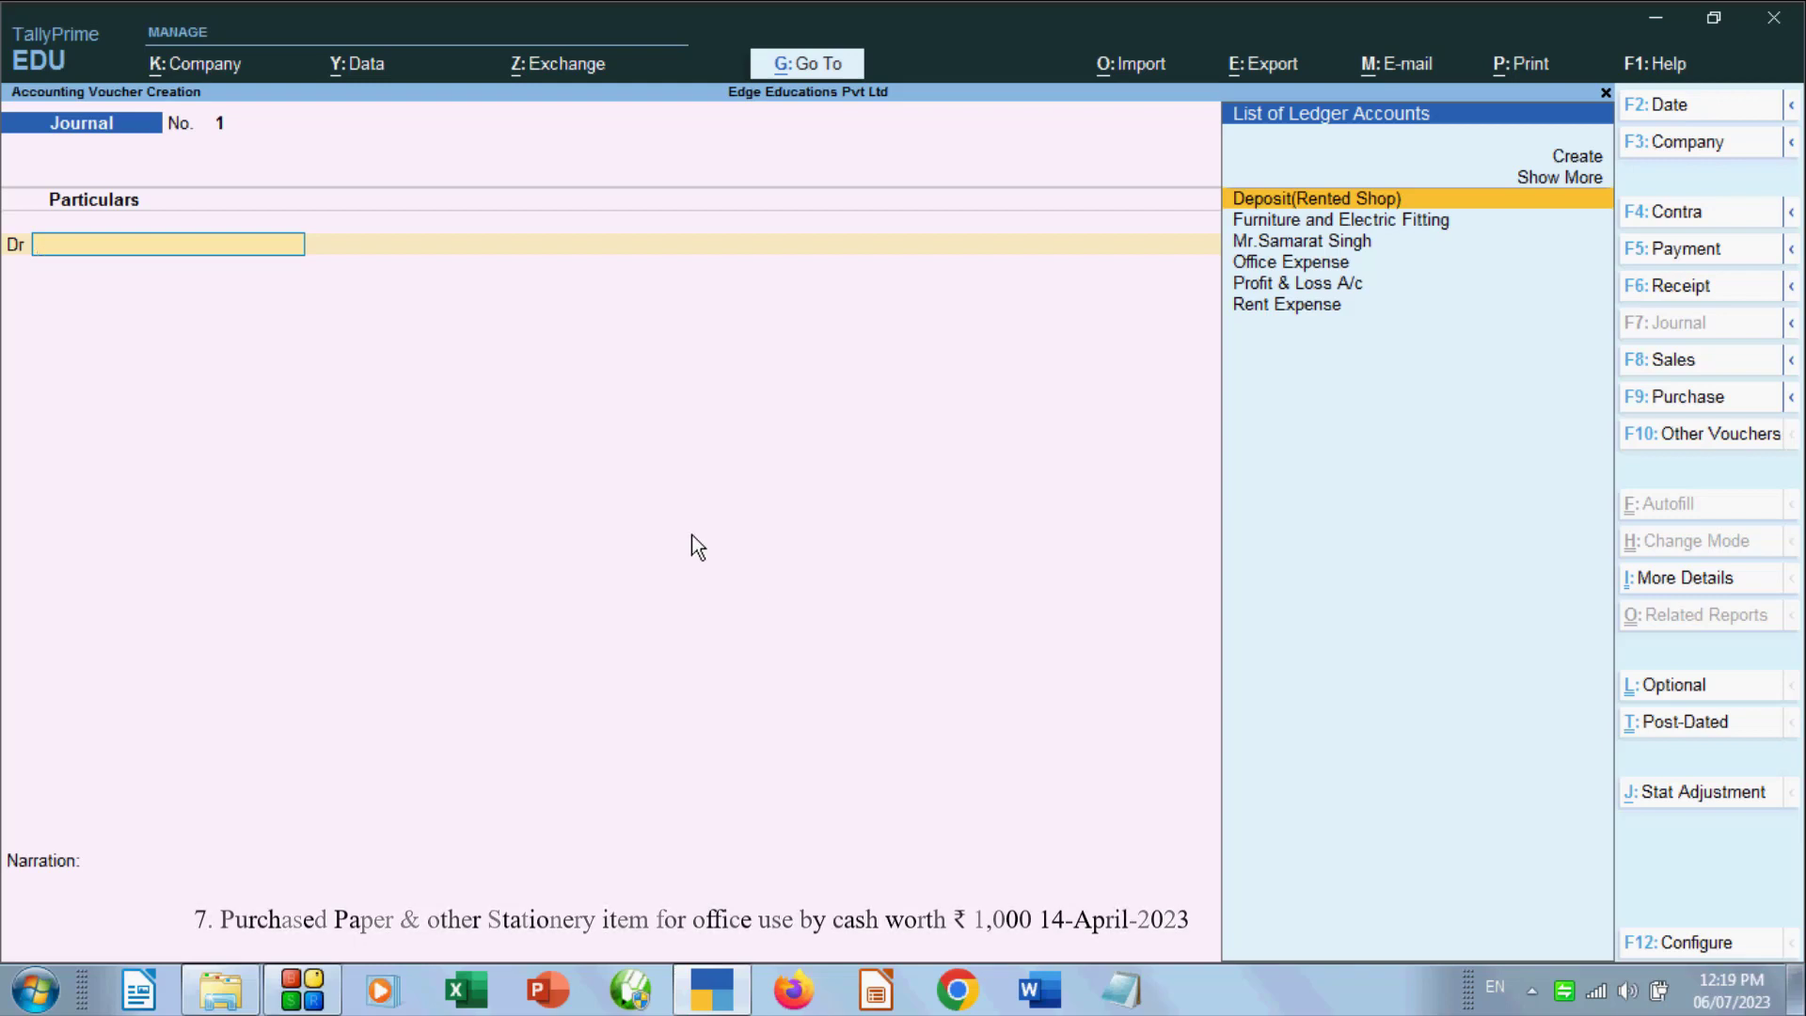
{"action": "key", "text": "F5"}
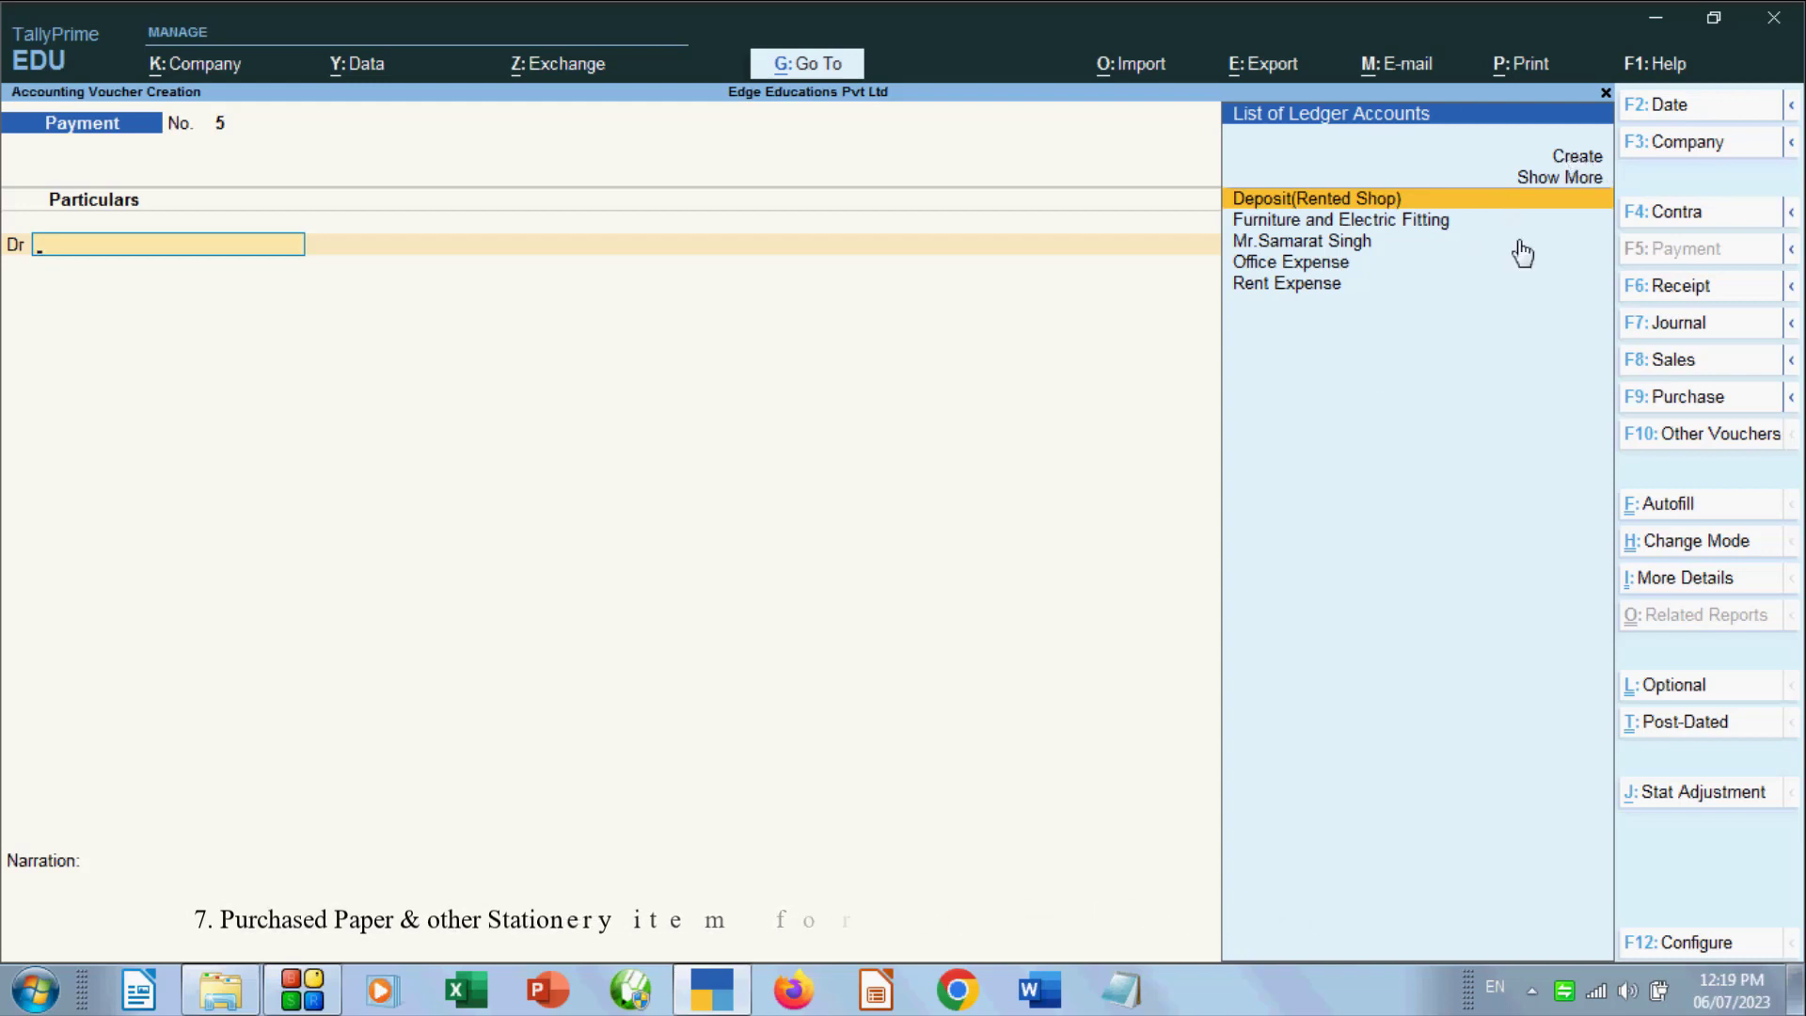
{"action": "left_click", "coordinate": [1596, 170]}
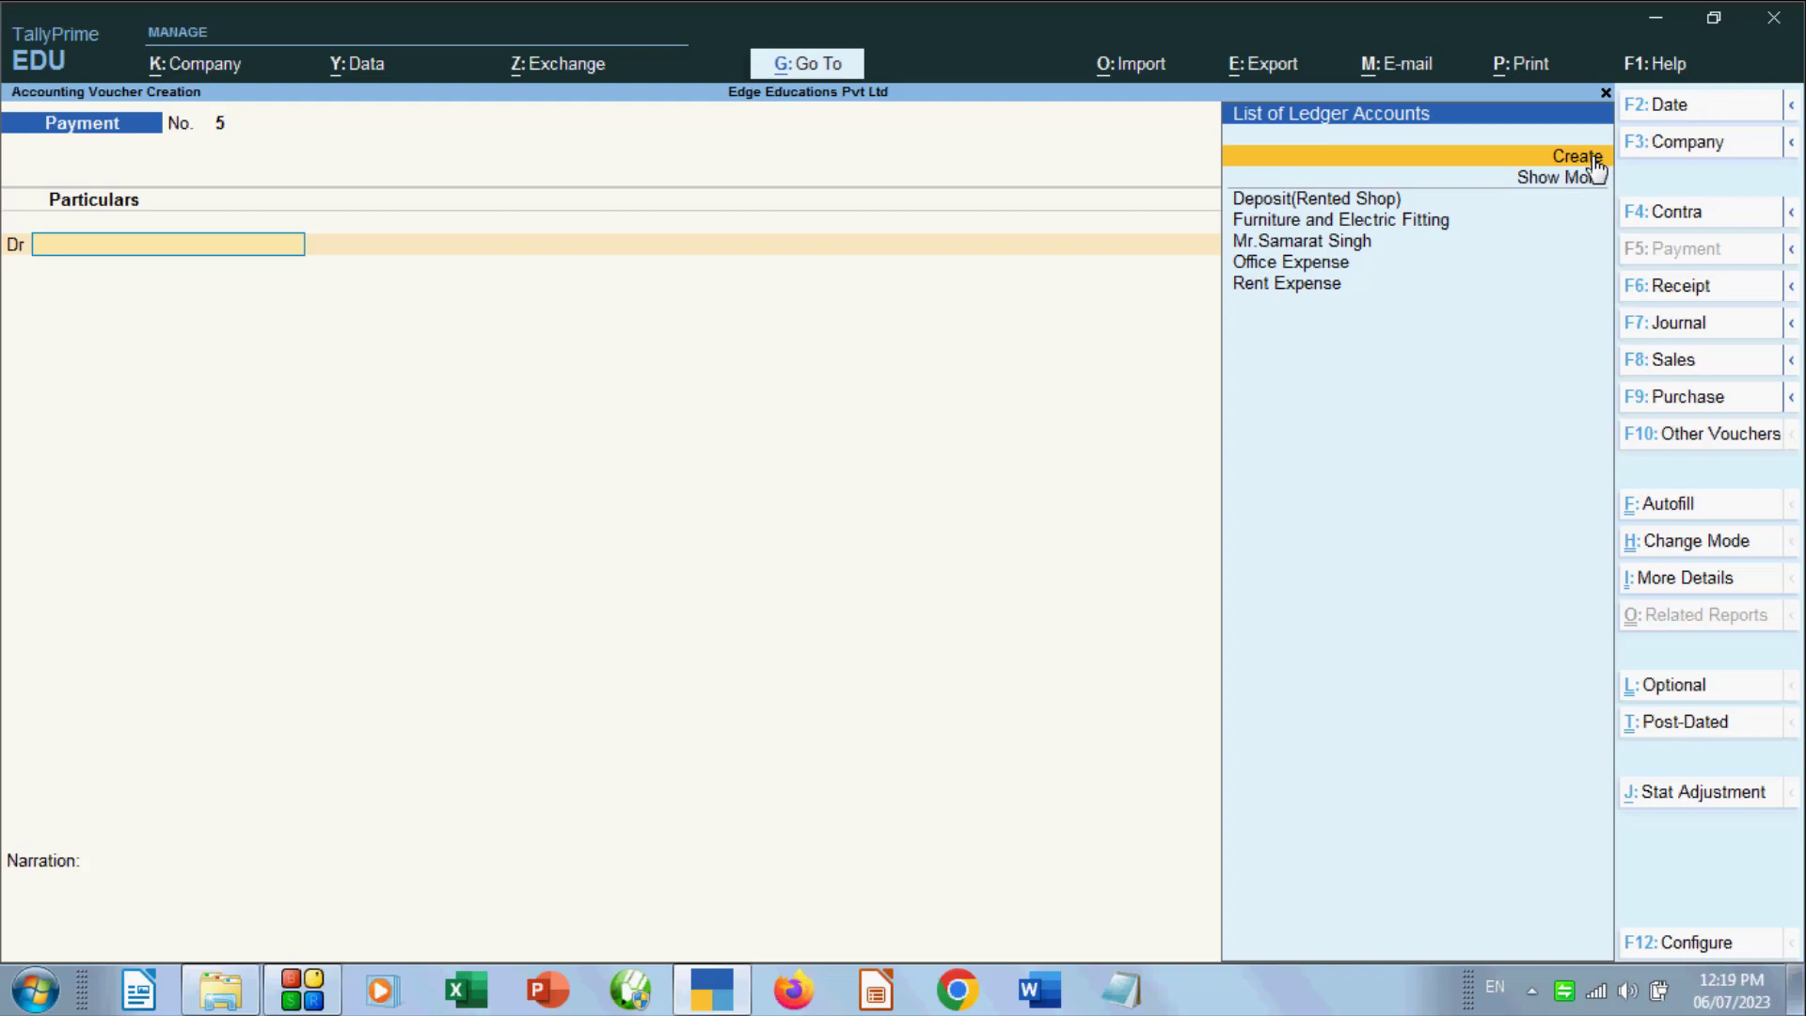
{"action": "left_click", "coordinate": [1597, 167]}
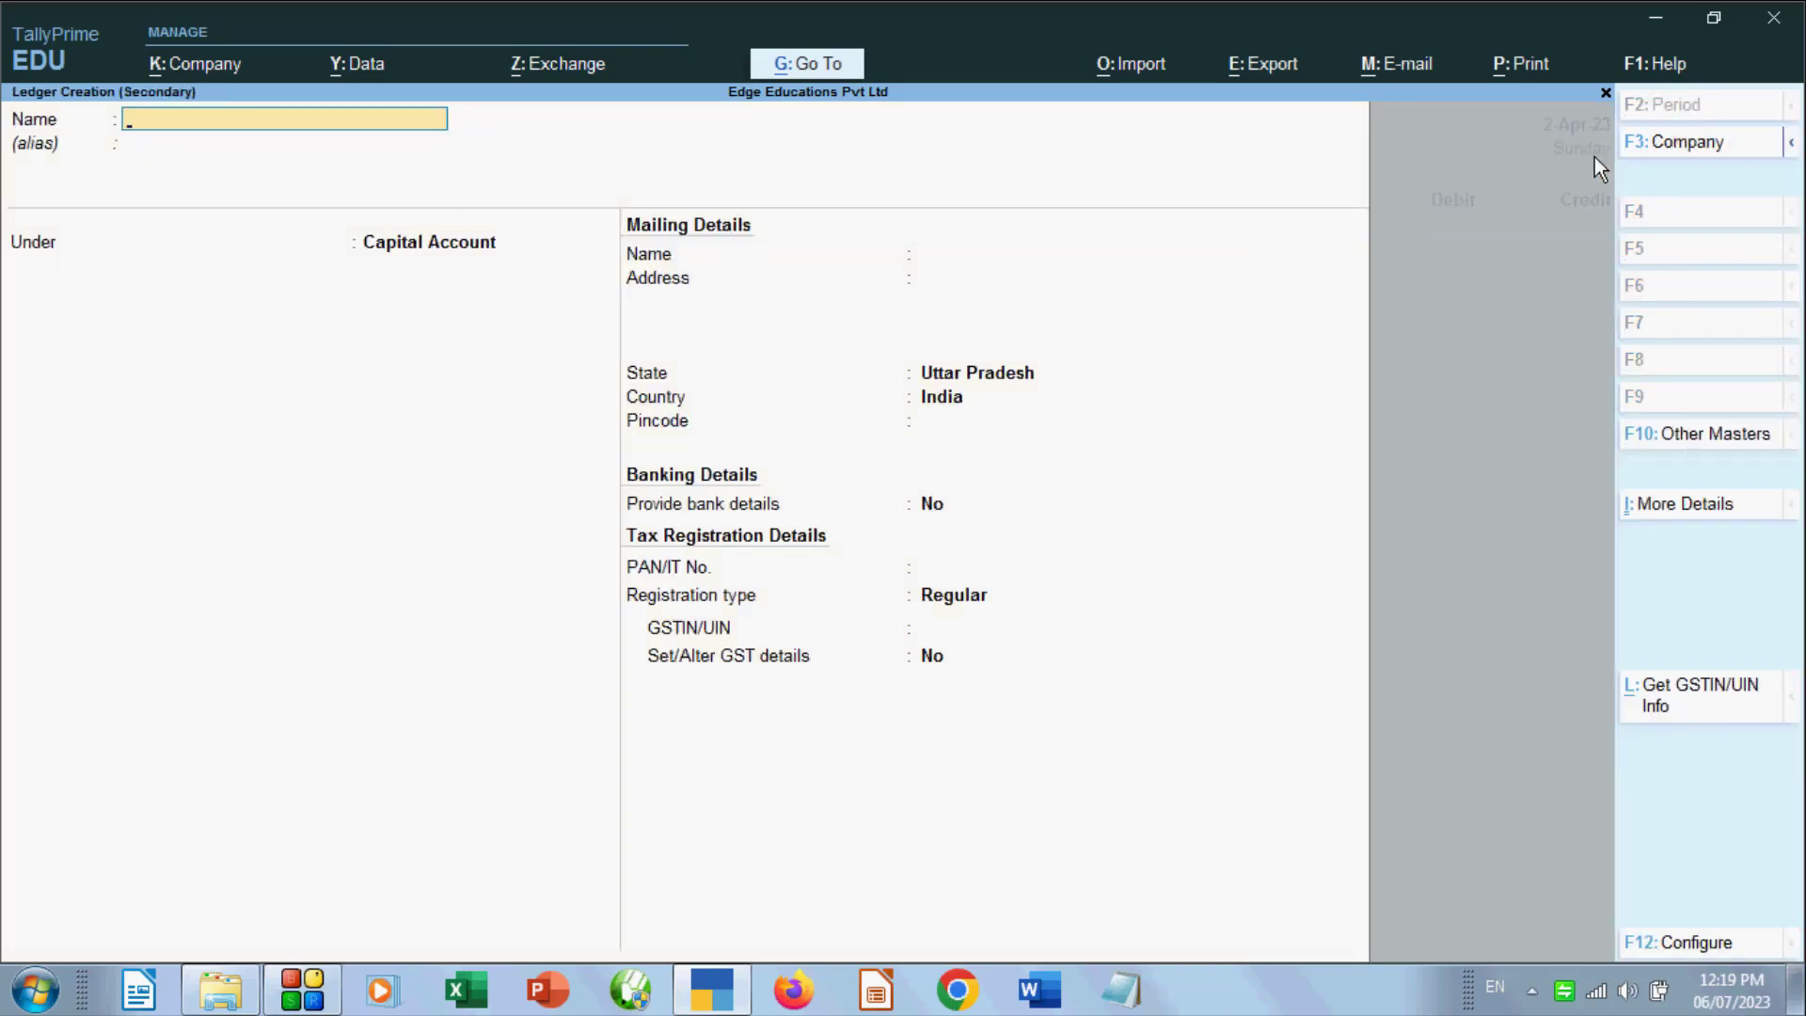
Name the new ledger "Printing& Stationery Expenses" and leave its alias blank
{"action": "type", "text": "Printing& Statio"}
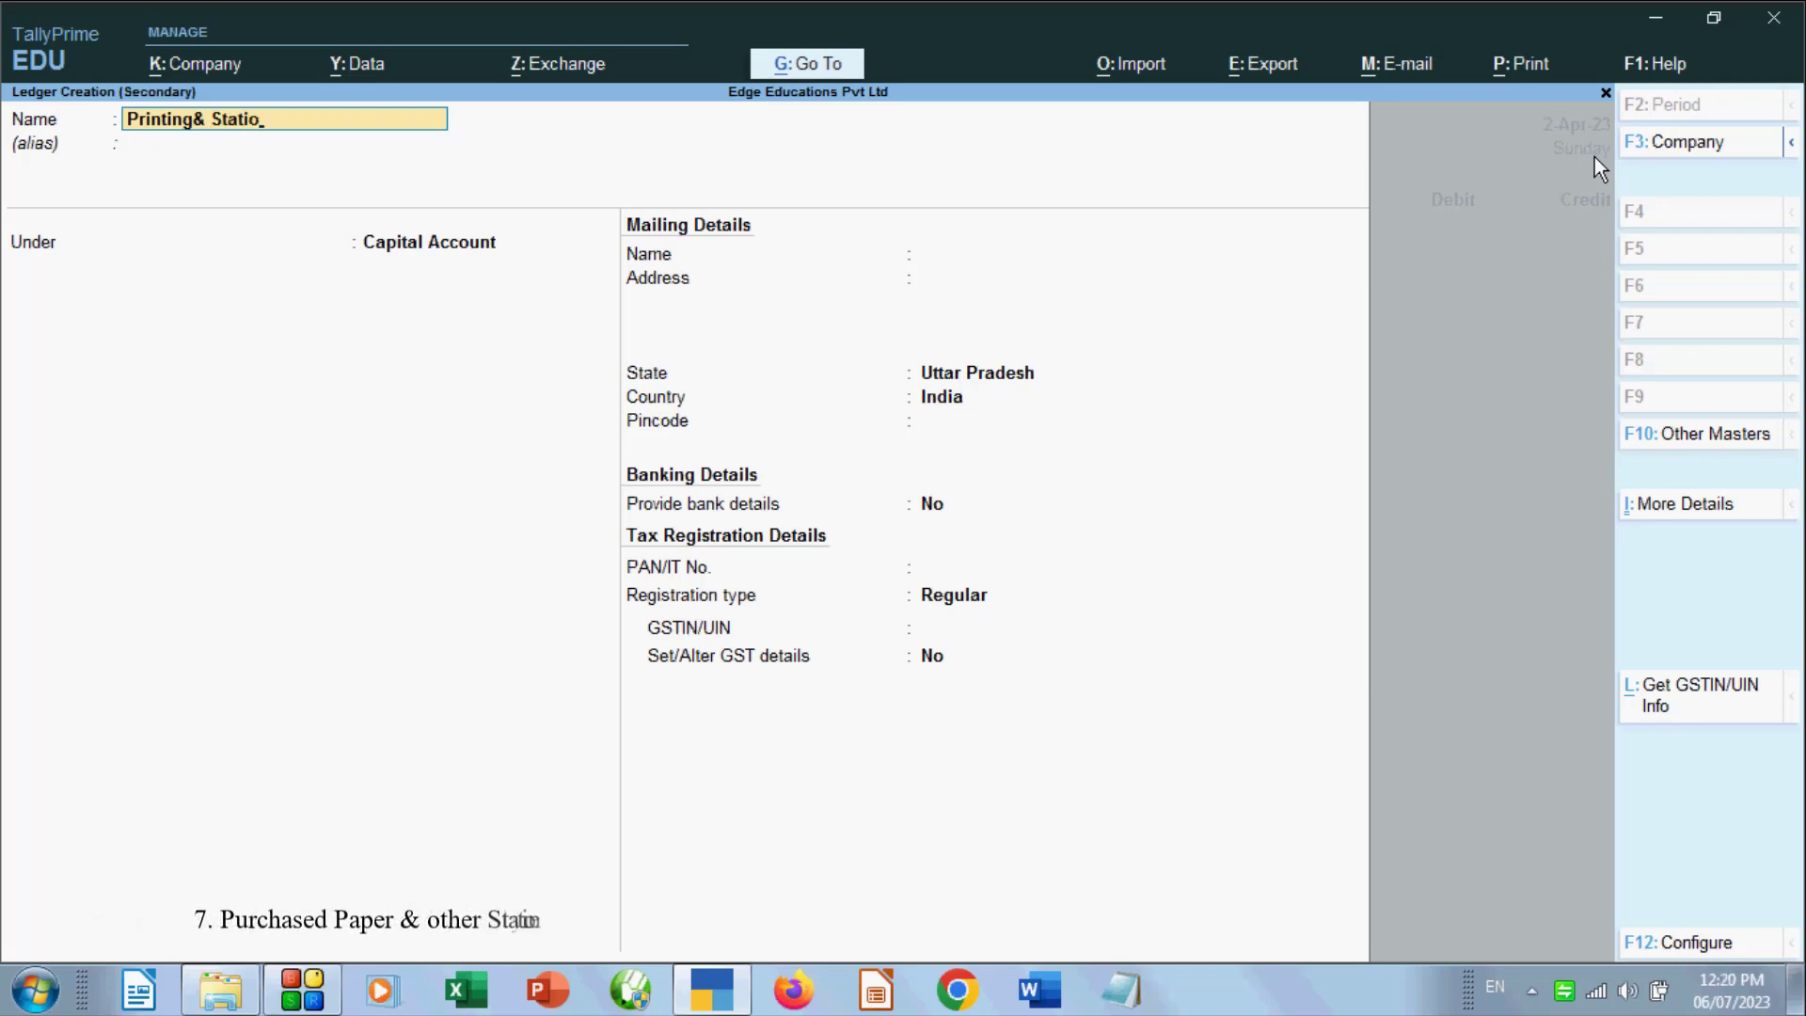
{"action": "type", "text": "nr"}
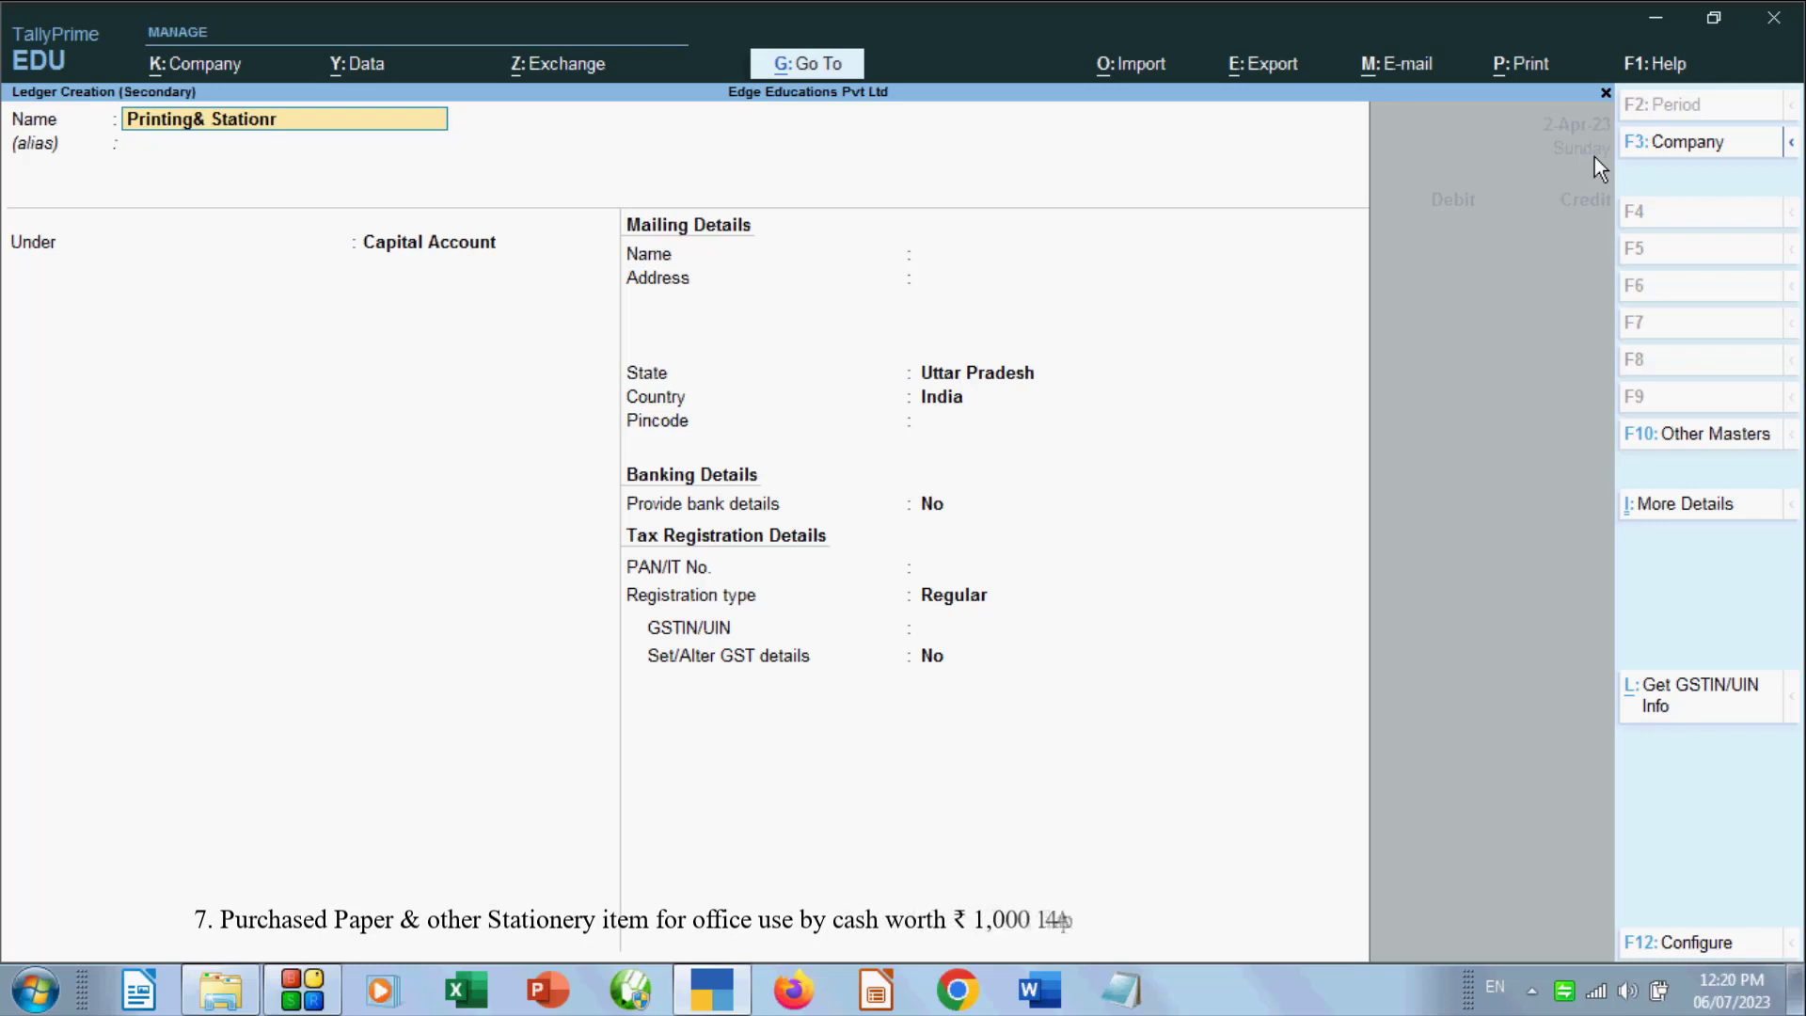
{"action": "key", "text": "BackSpace"}
{"action": "type", "text": "ery"}
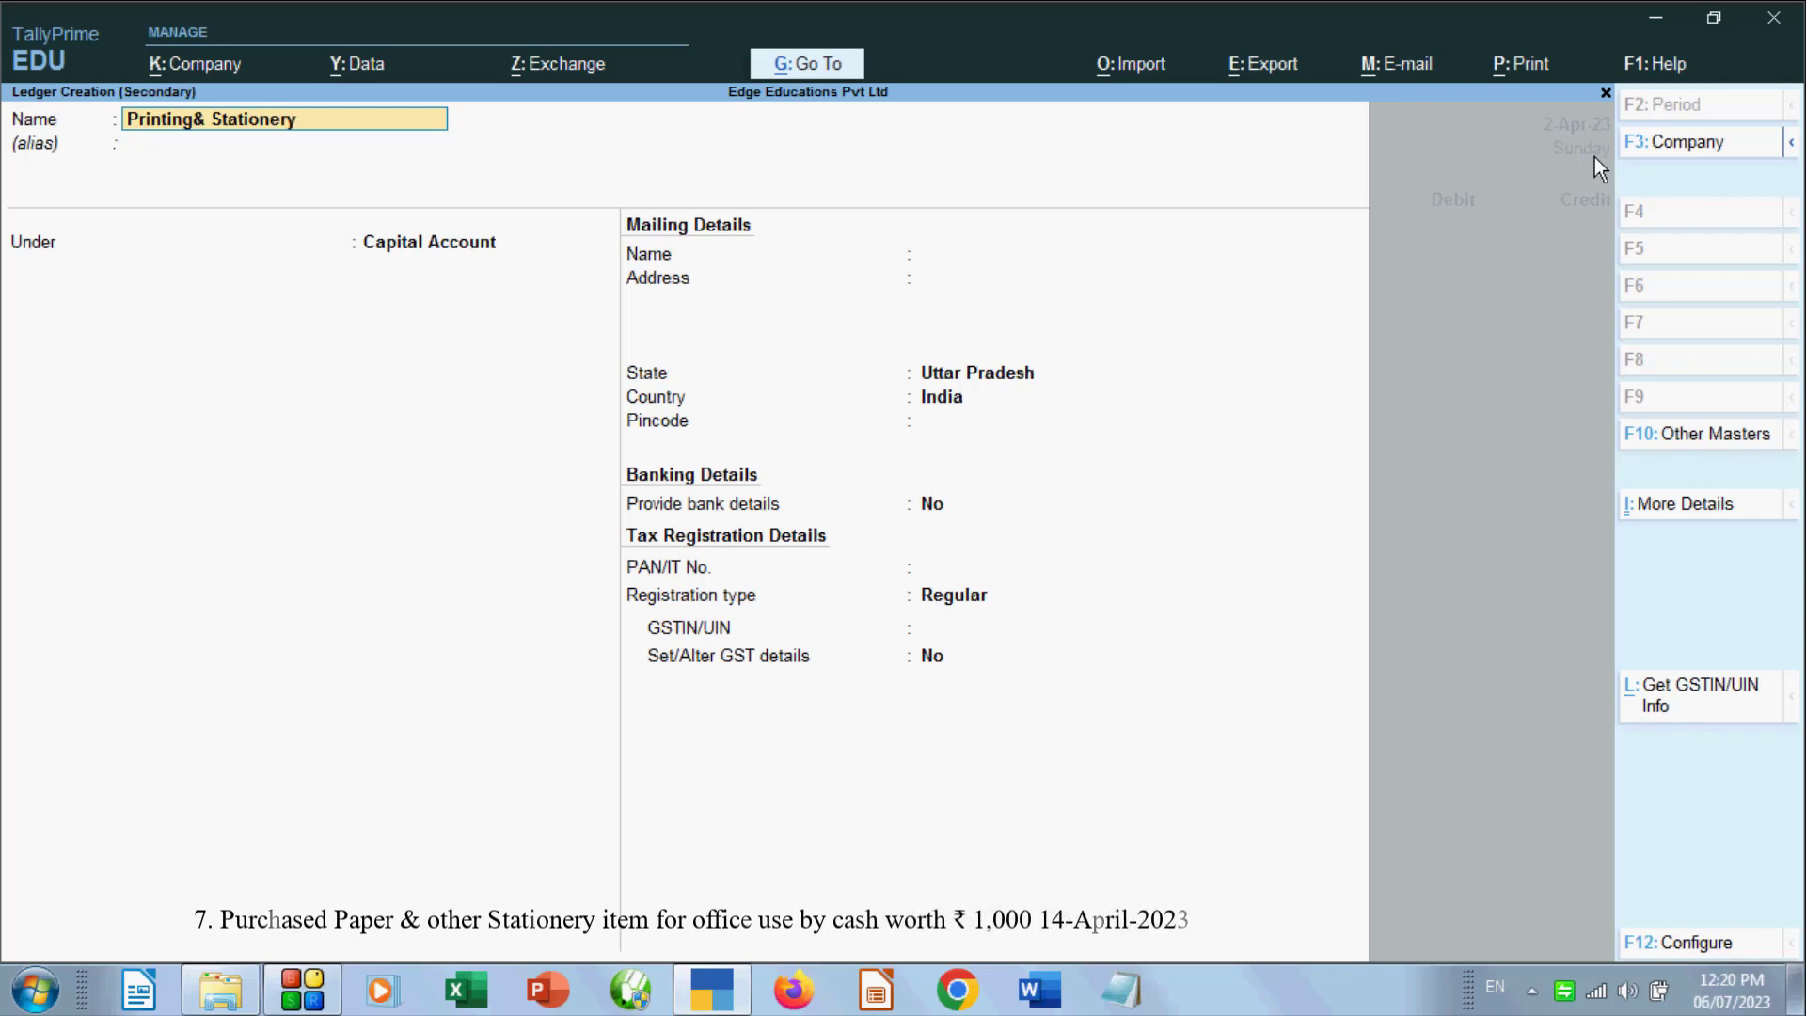
{"action": "type", "text": " Ex"}
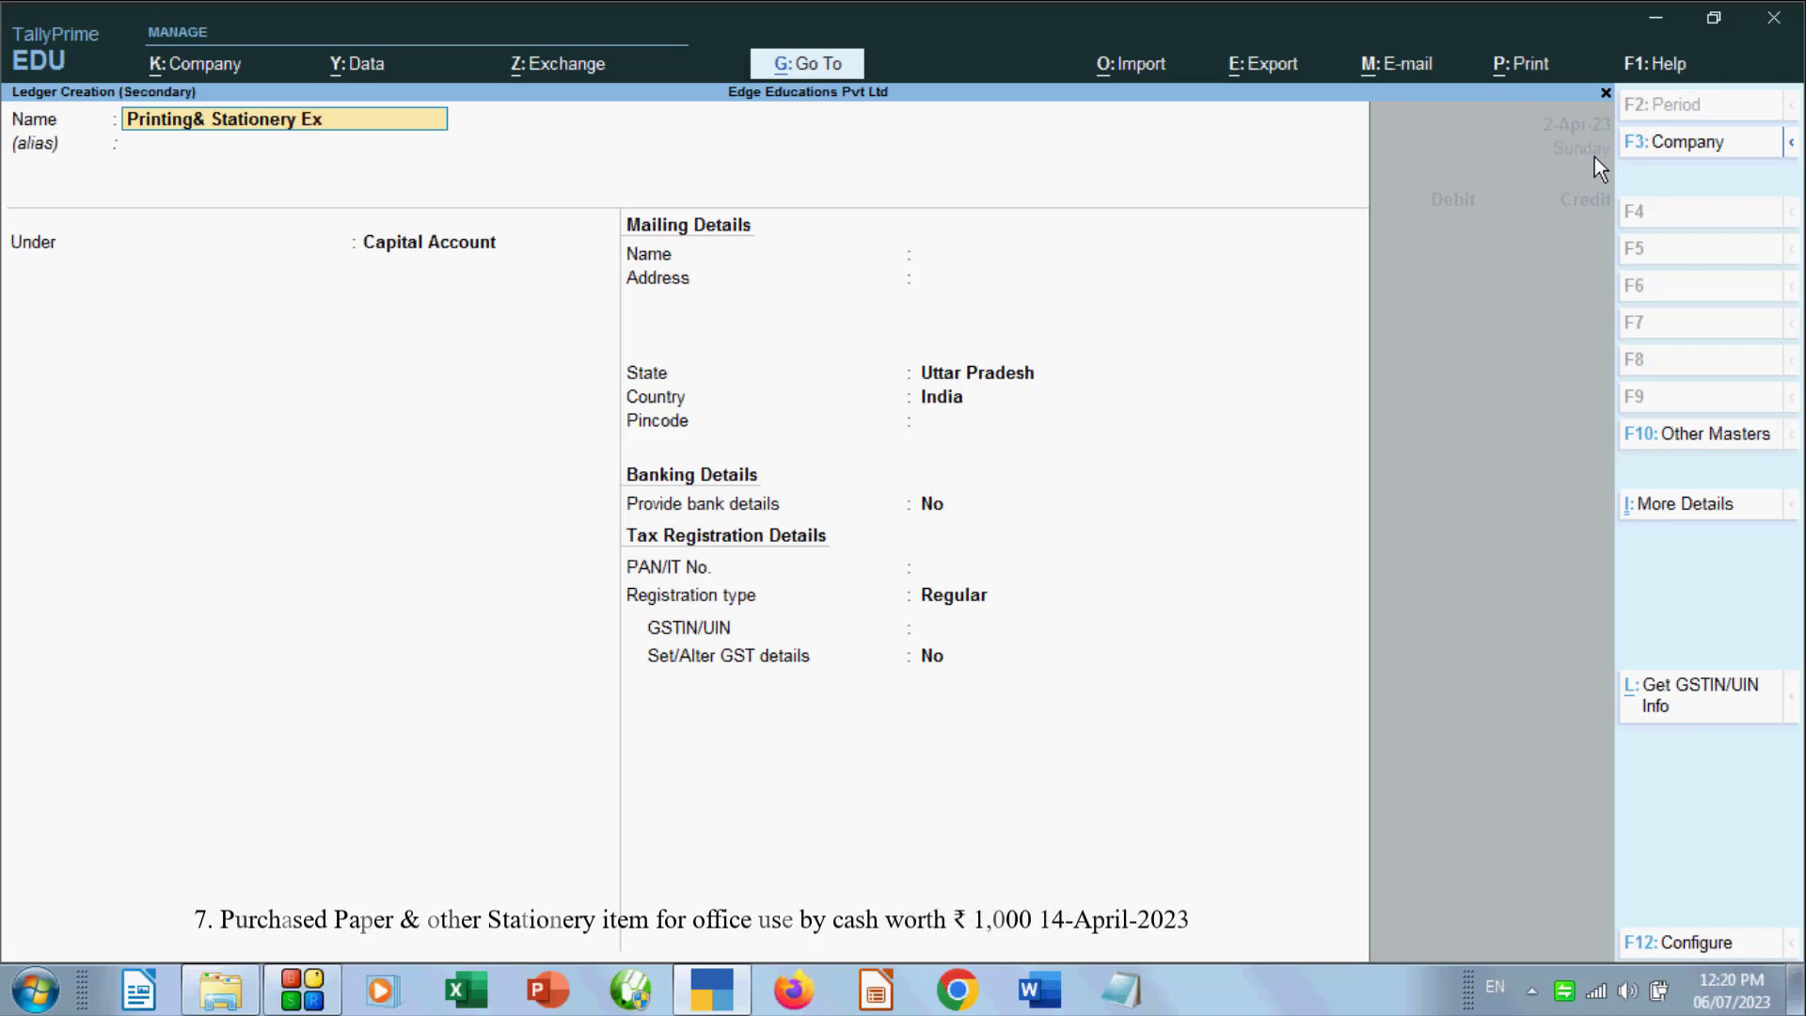
{"action": "type", "text": "pen"}
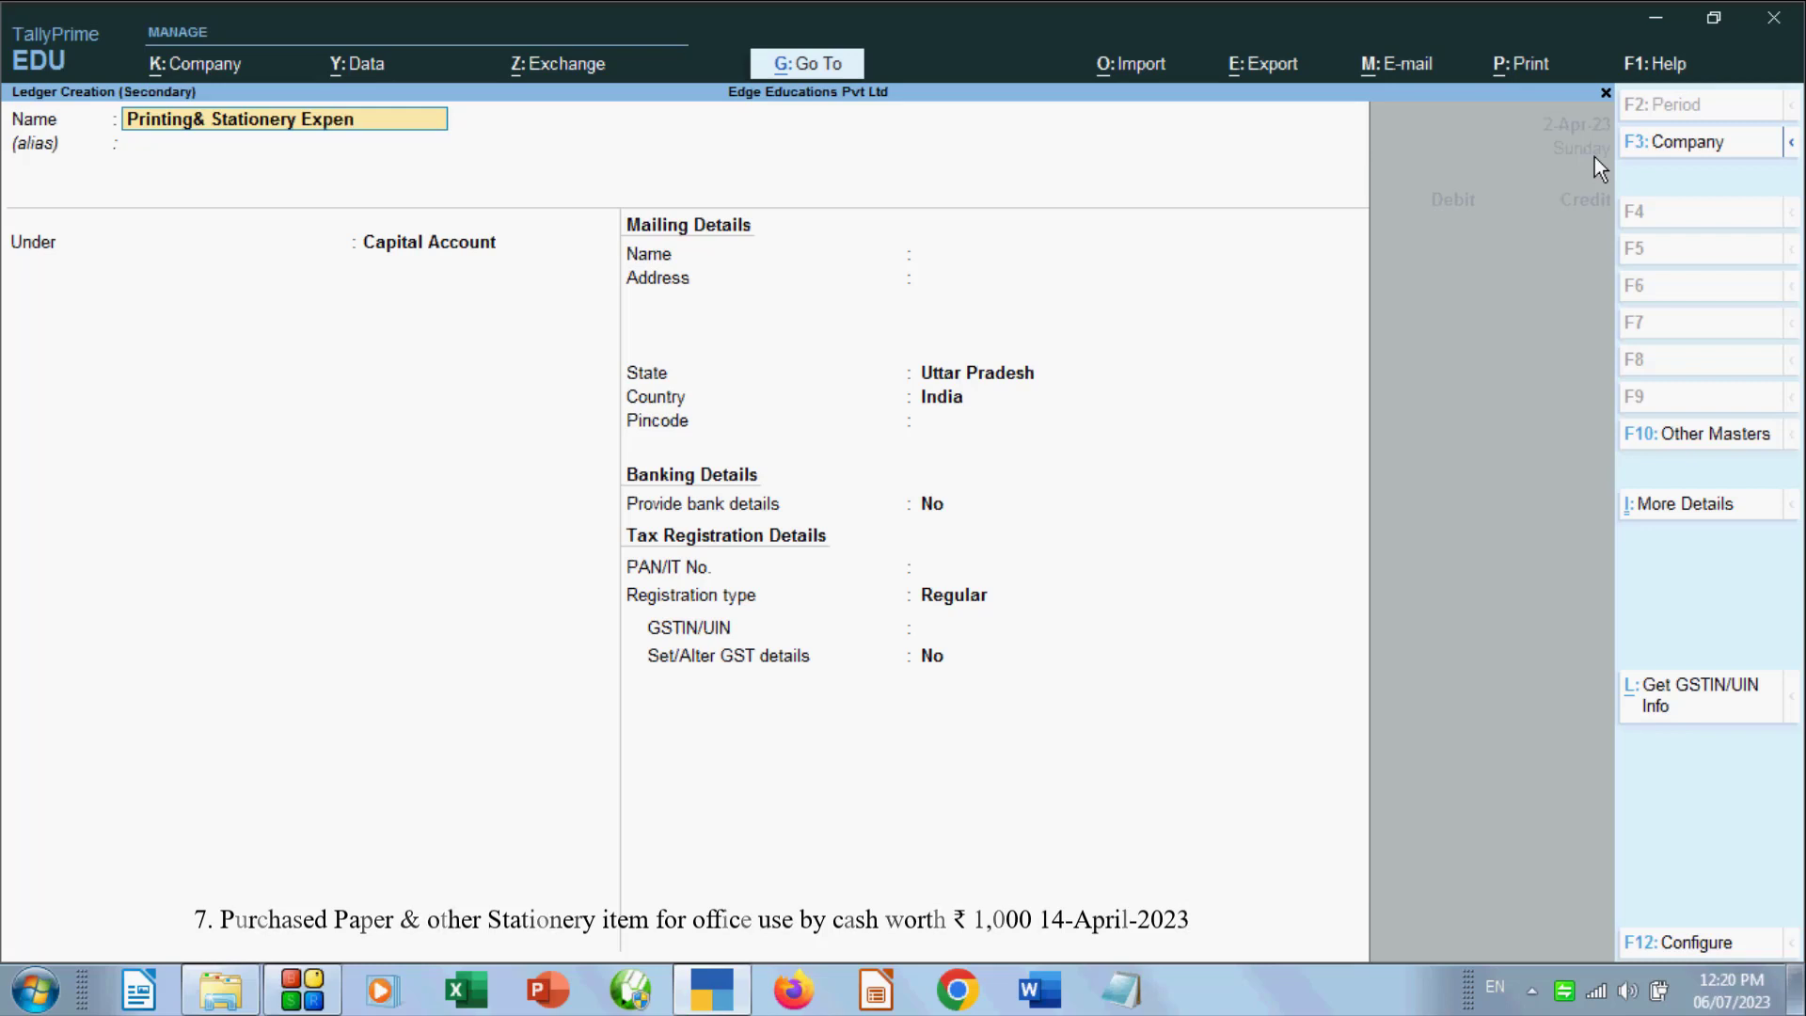
{"action": "type", "text": "se"}
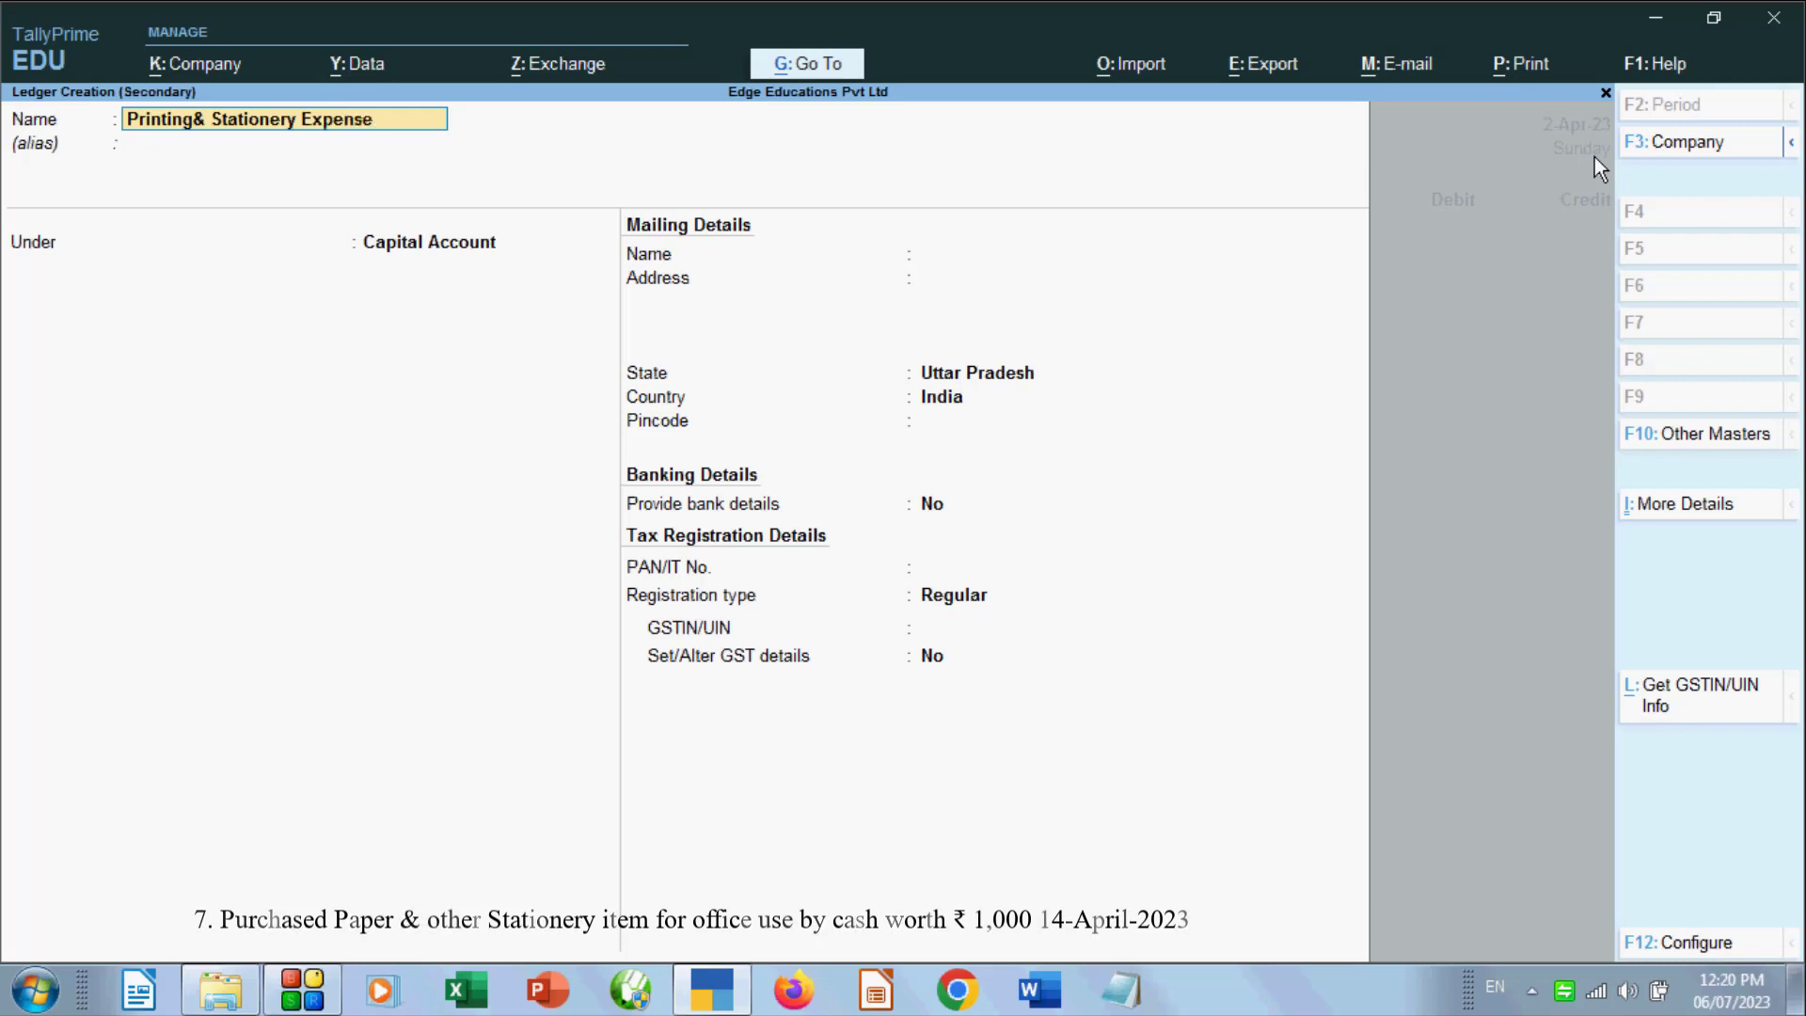
{"action": "type", "text": "s"}
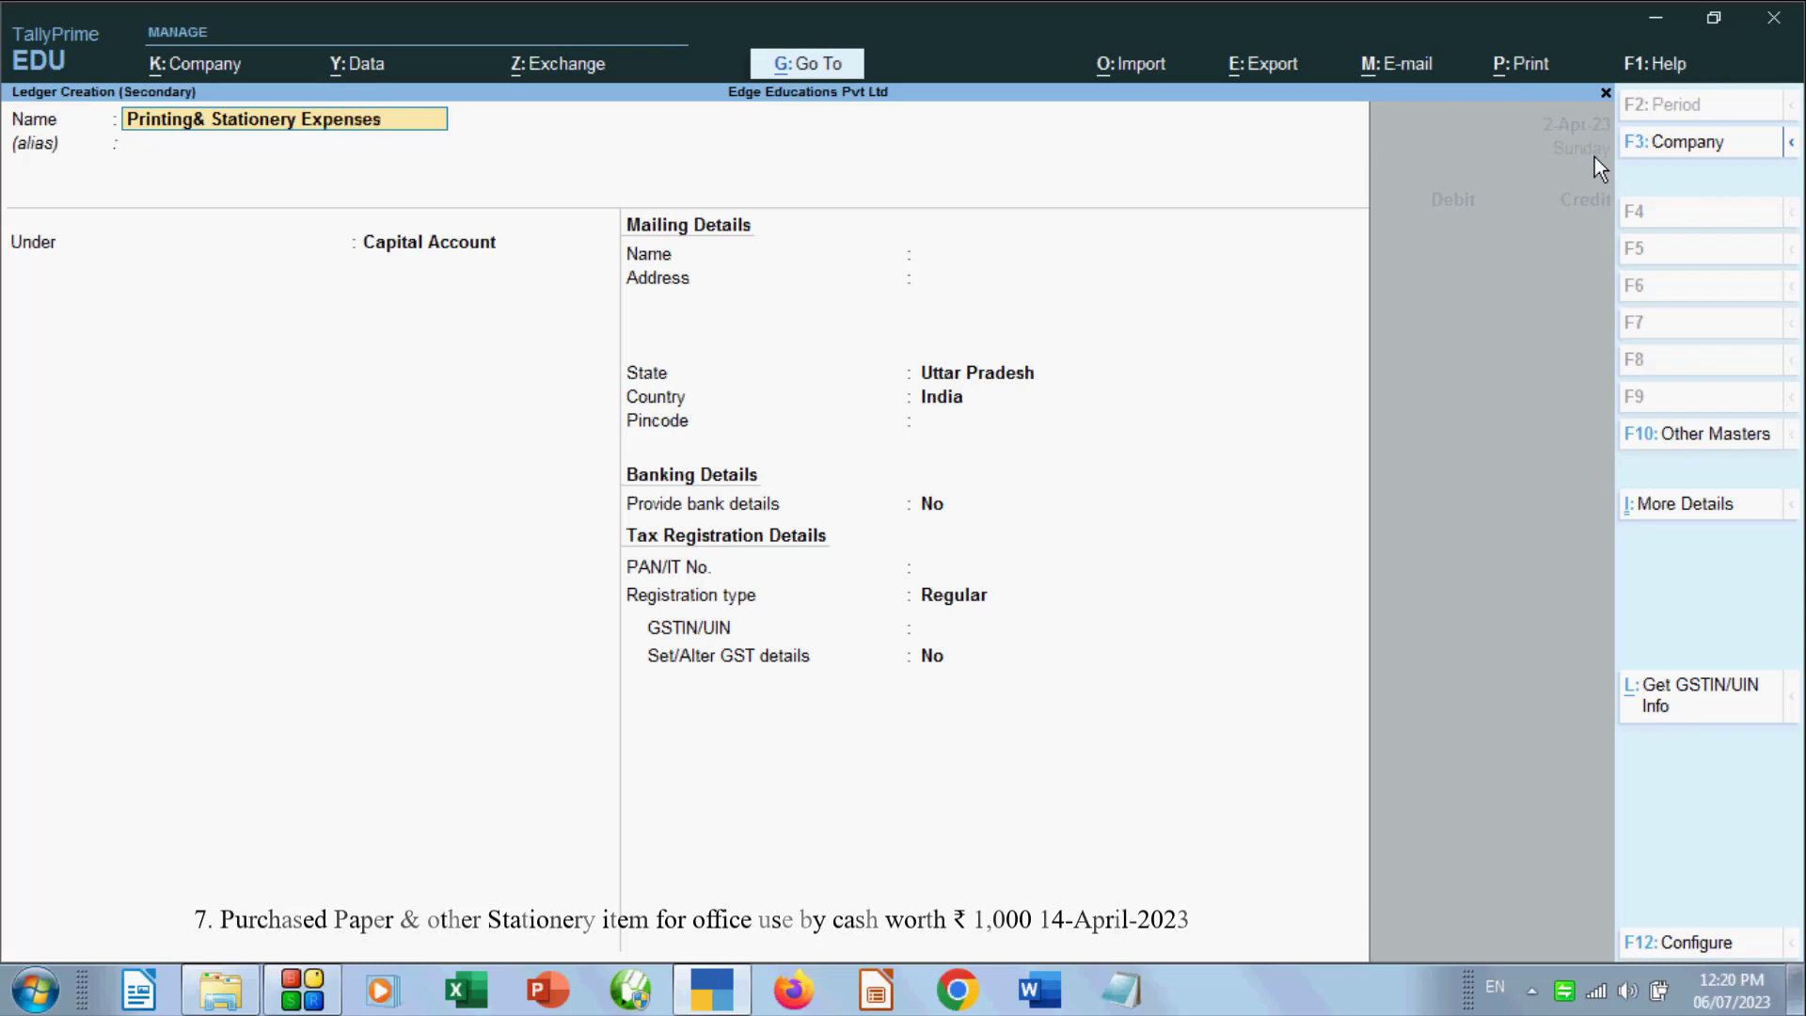
{"action": "key", "text": "Return"}
{"action": "key", "text": "Return"}
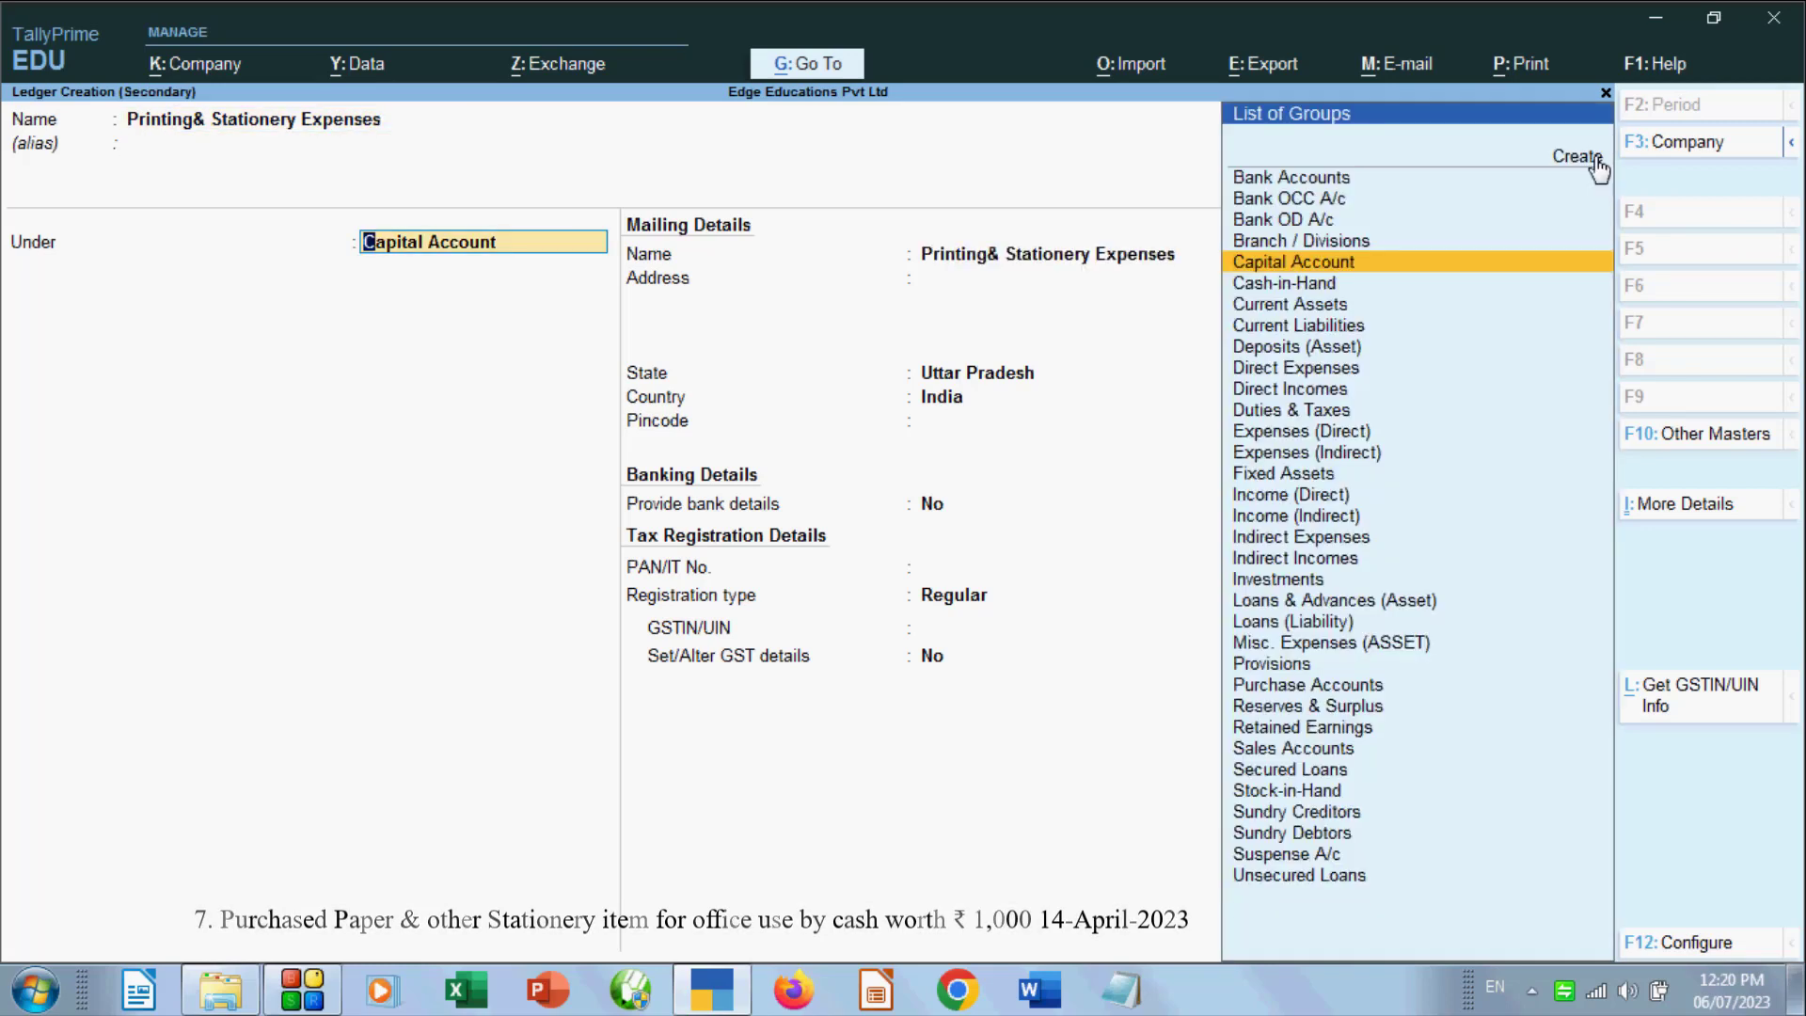
Group the ledger under Indirect Expenses with ledger type Not Applicable, keep GST Applicable, and save it
{"action": "type", "text": "Ind"}
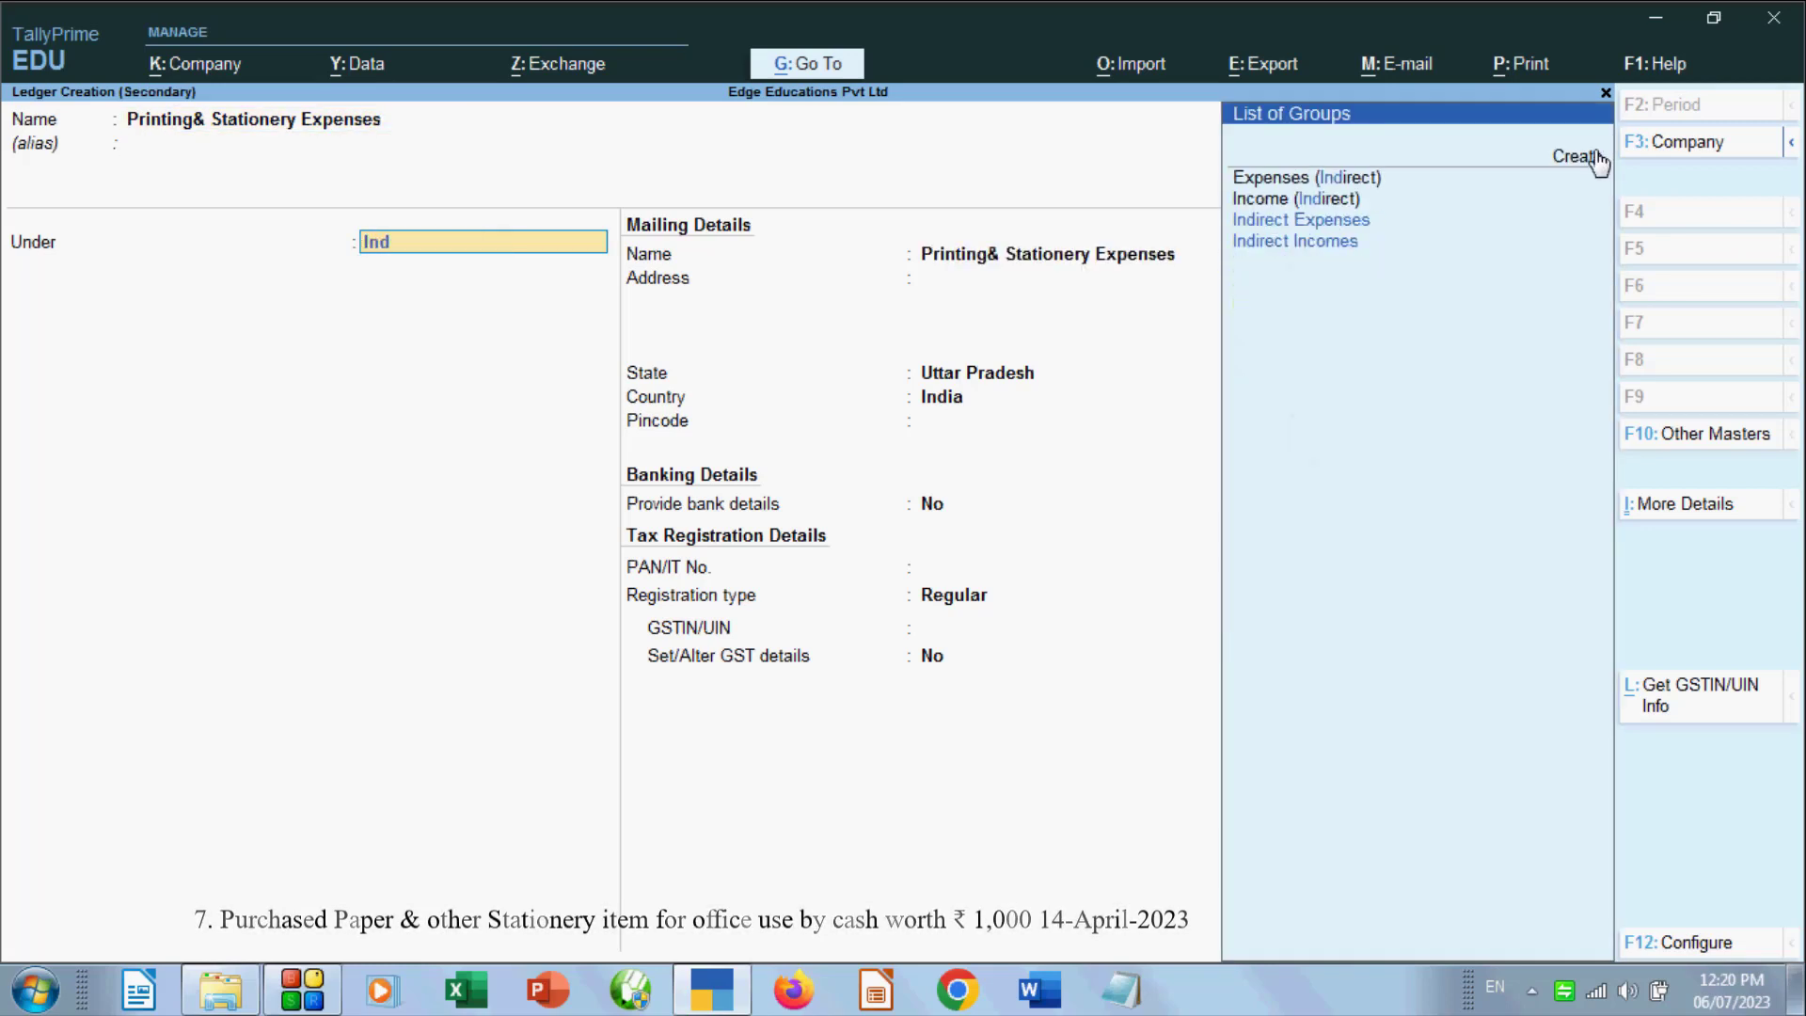
{"action": "type", "text": "i"}
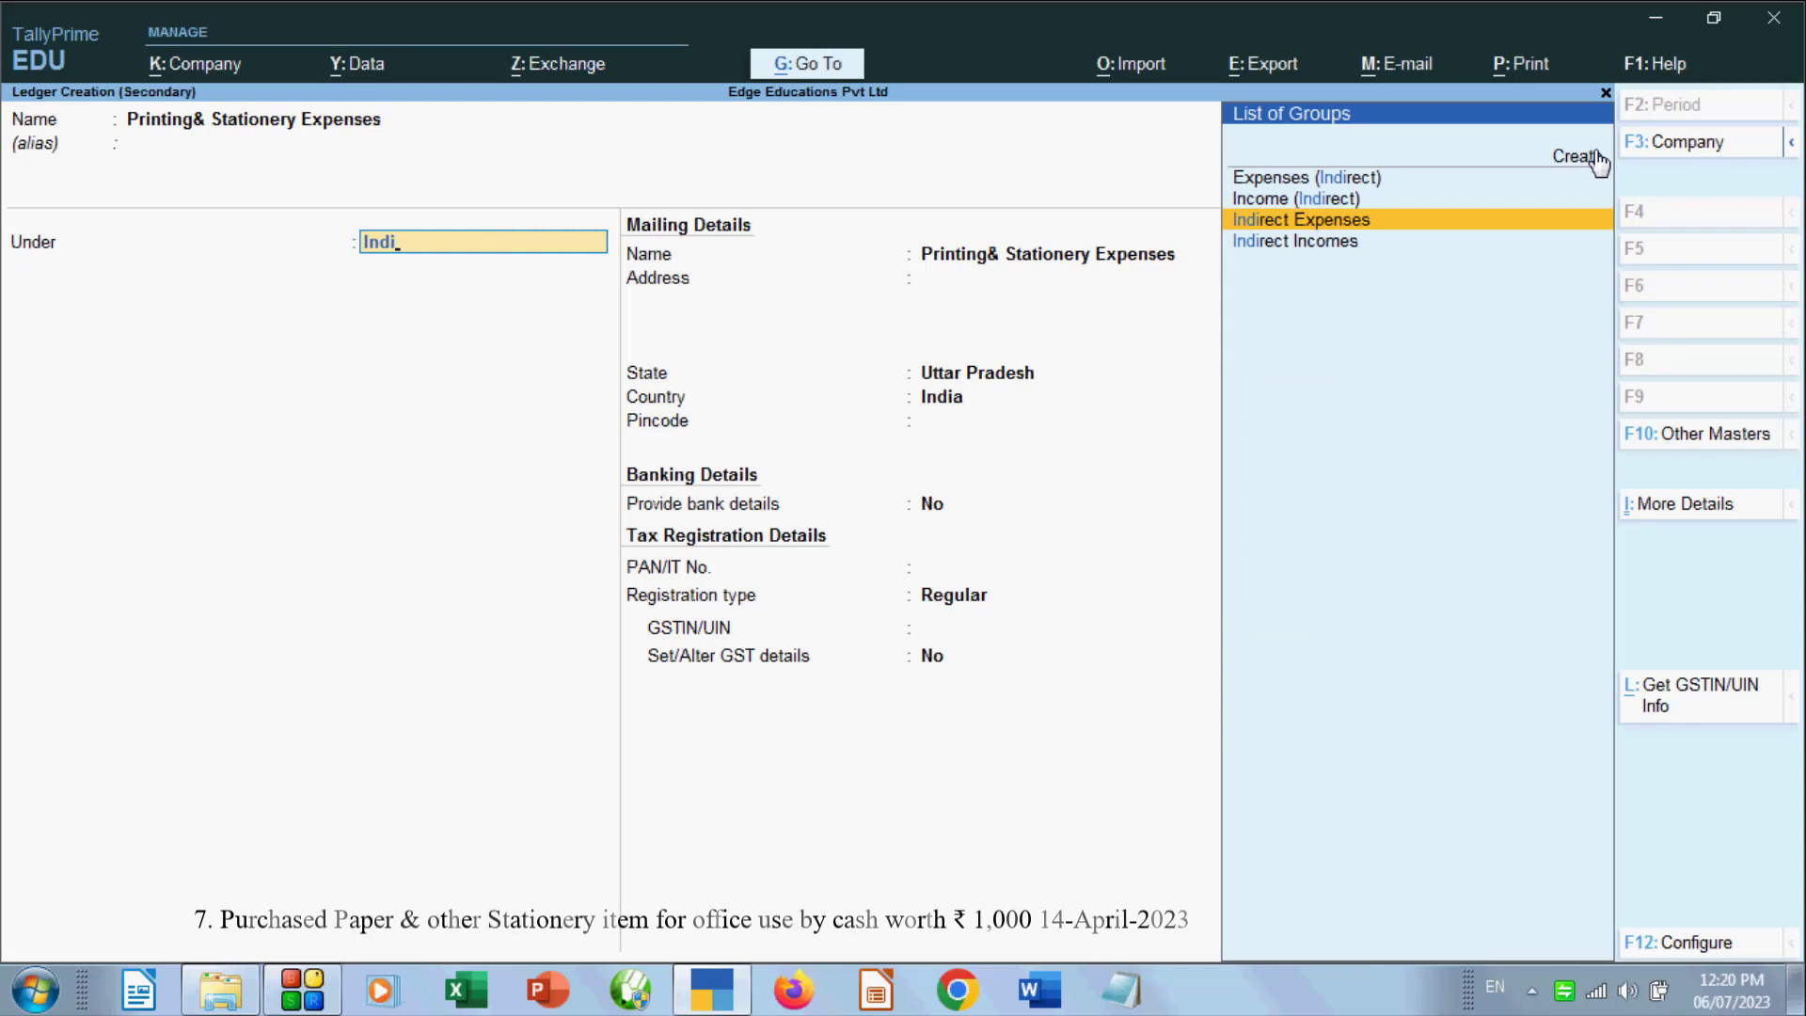
{"action": "key", "text": "Return"}
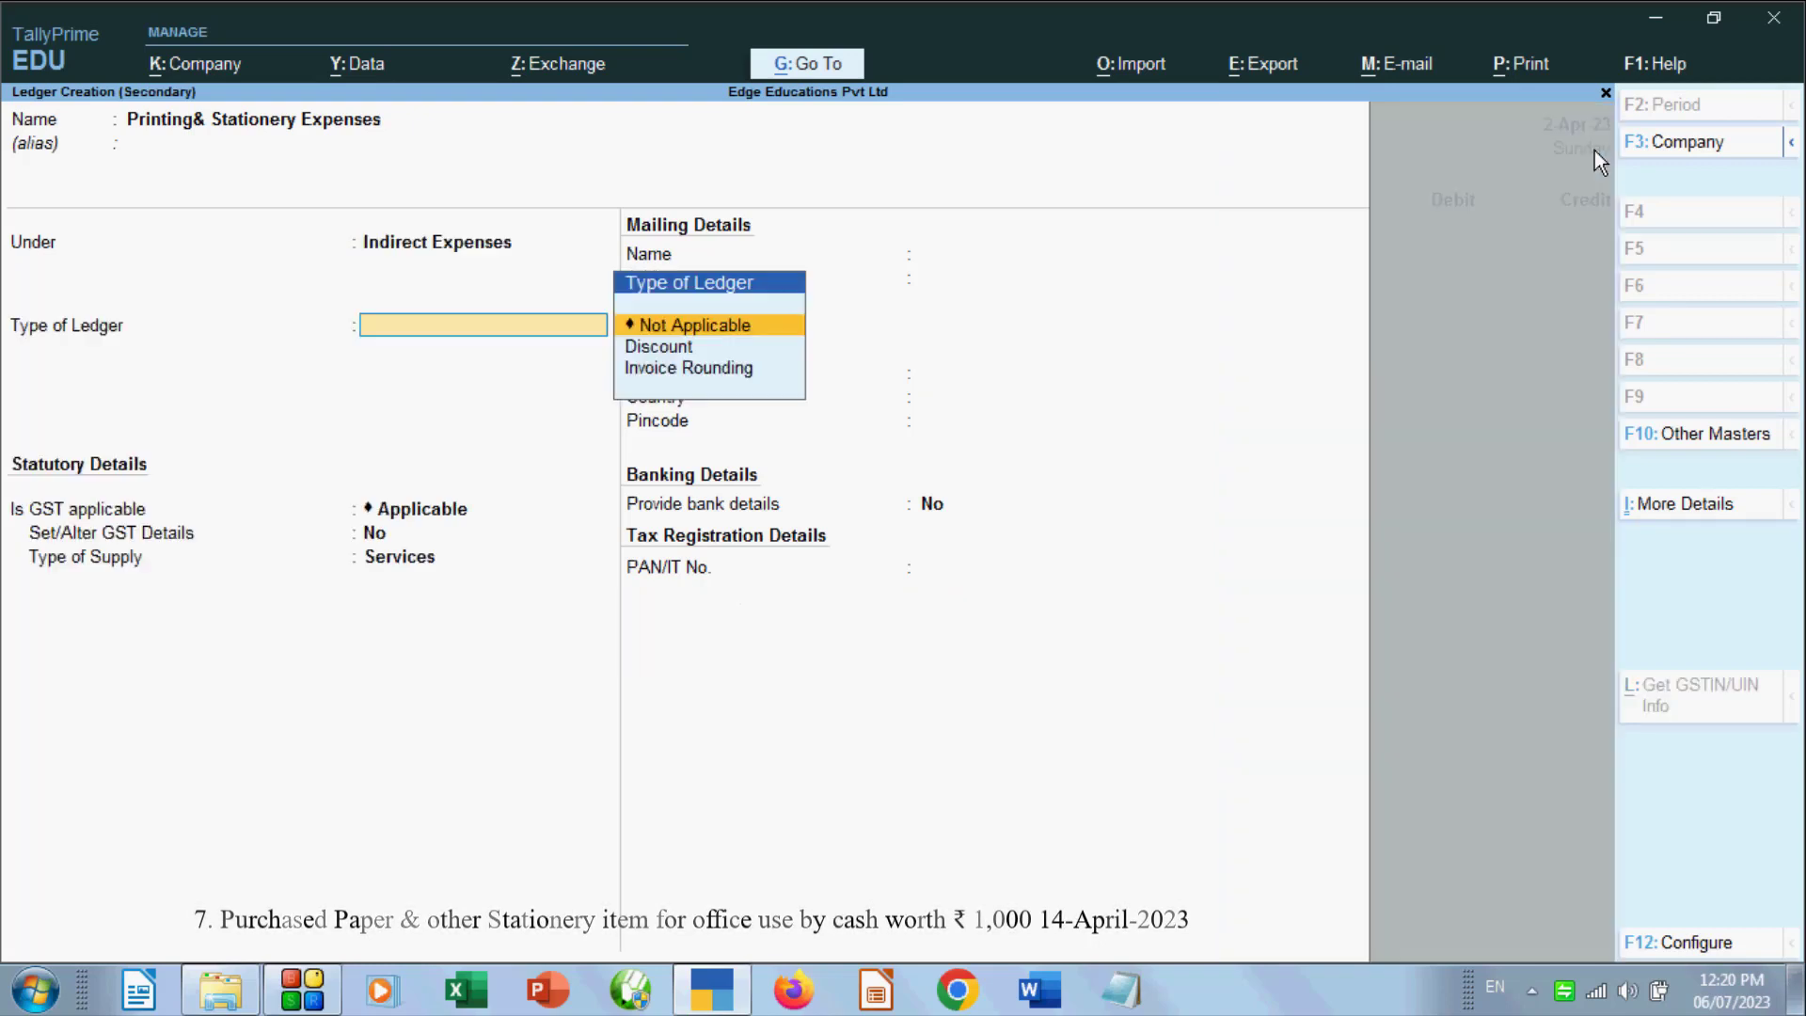
{"action": "key", "text": "Return"}
{"action": "key", "text": "Return"}
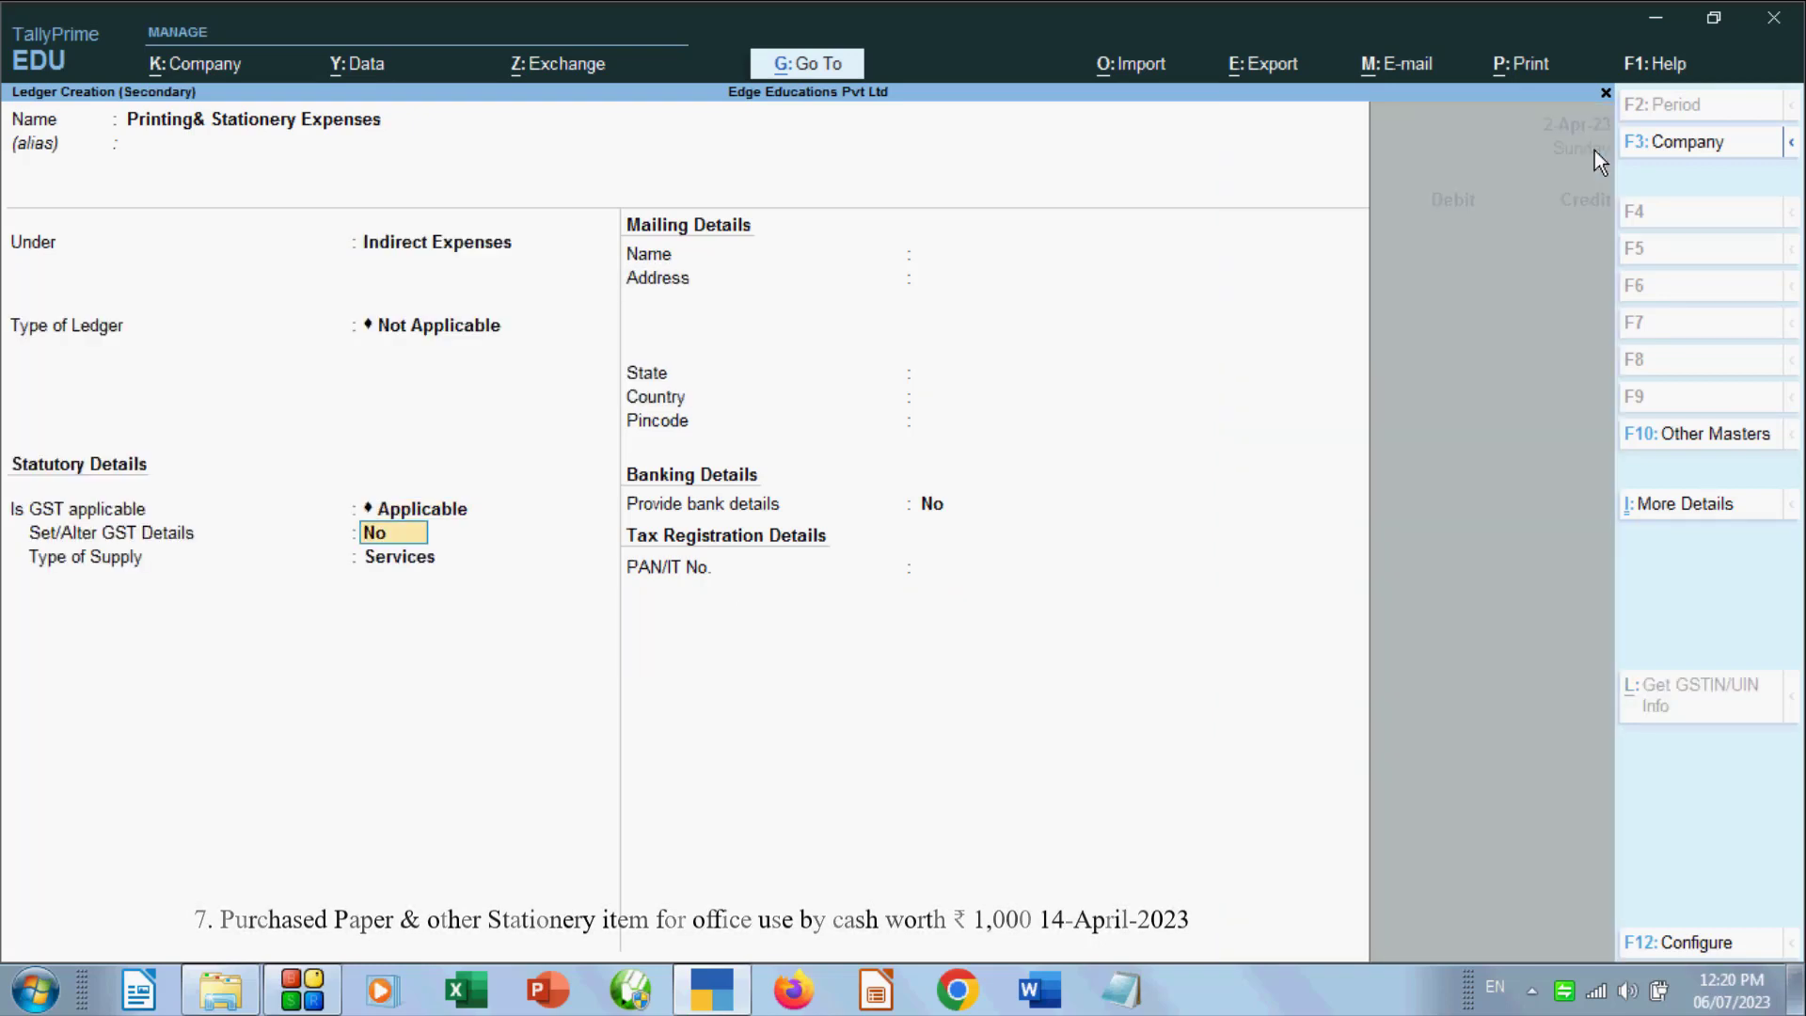
{"action": "key", "text": "ctrl"}
{"action": "key", "text": "ctrl+a"}
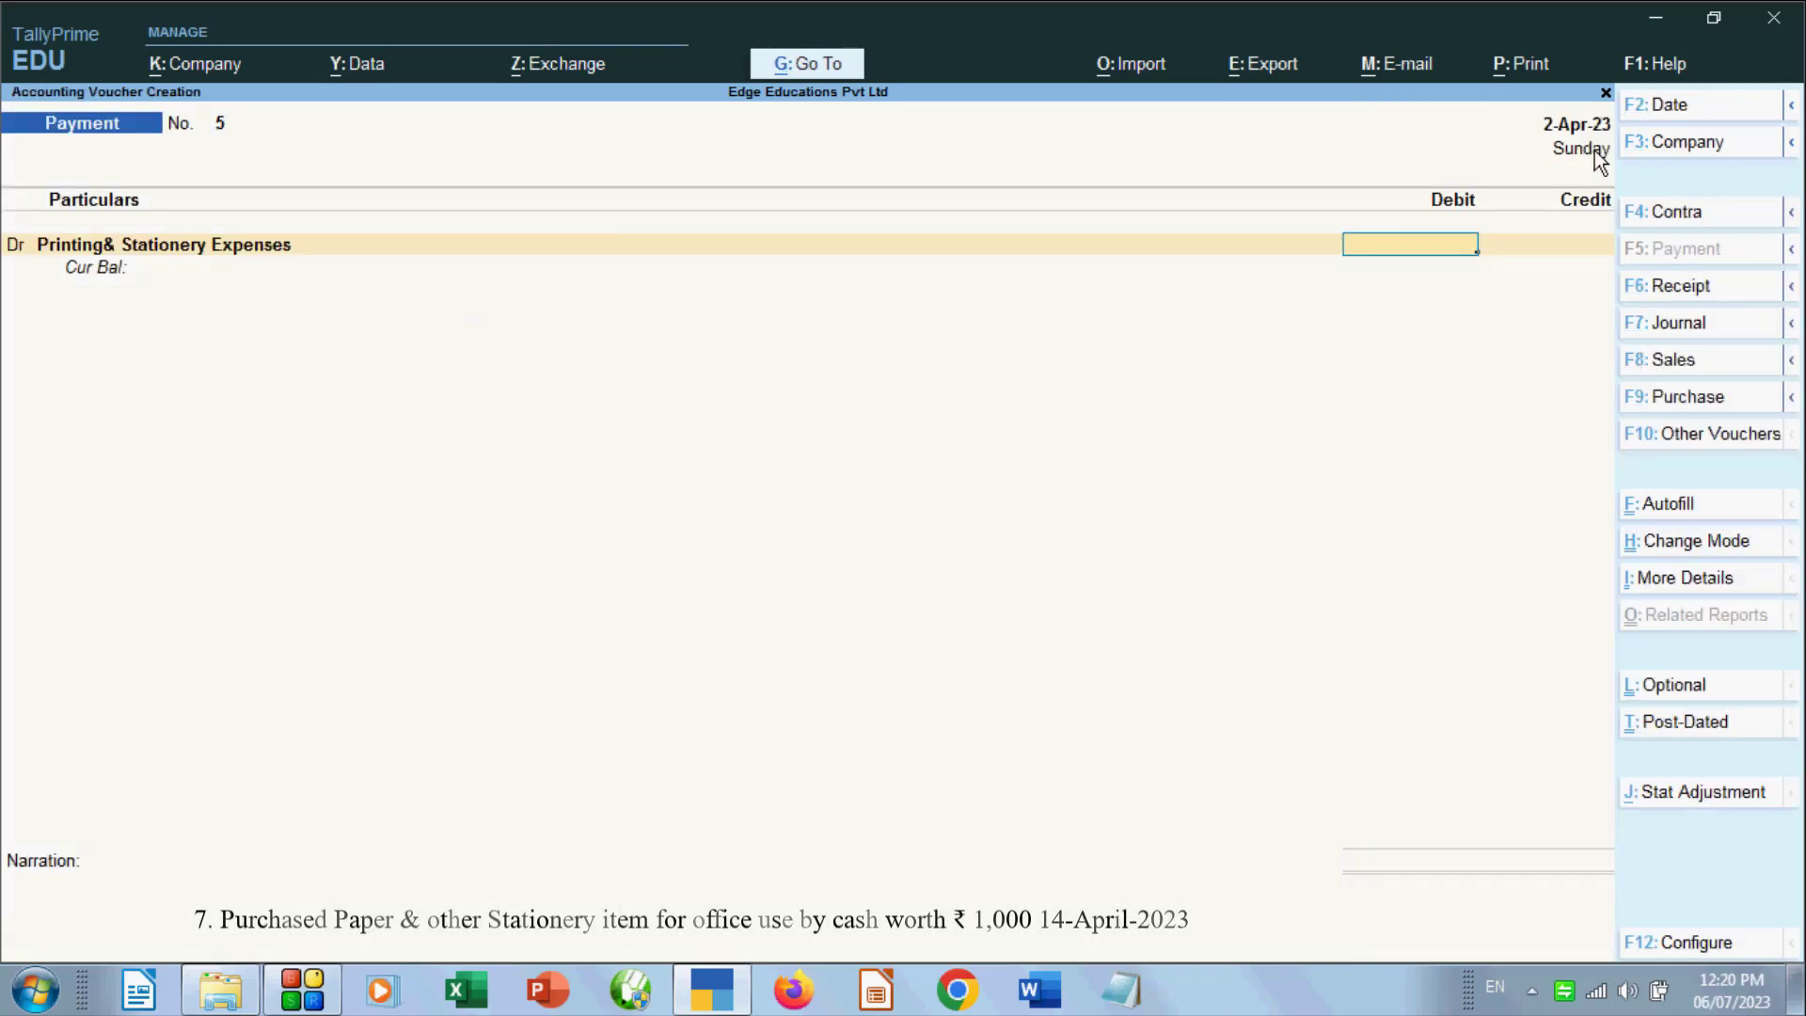
Debit 1,000 to Printing& Stationery Expenses and credit the same amount to Cash
{"action": "type", "text": "1,0"}
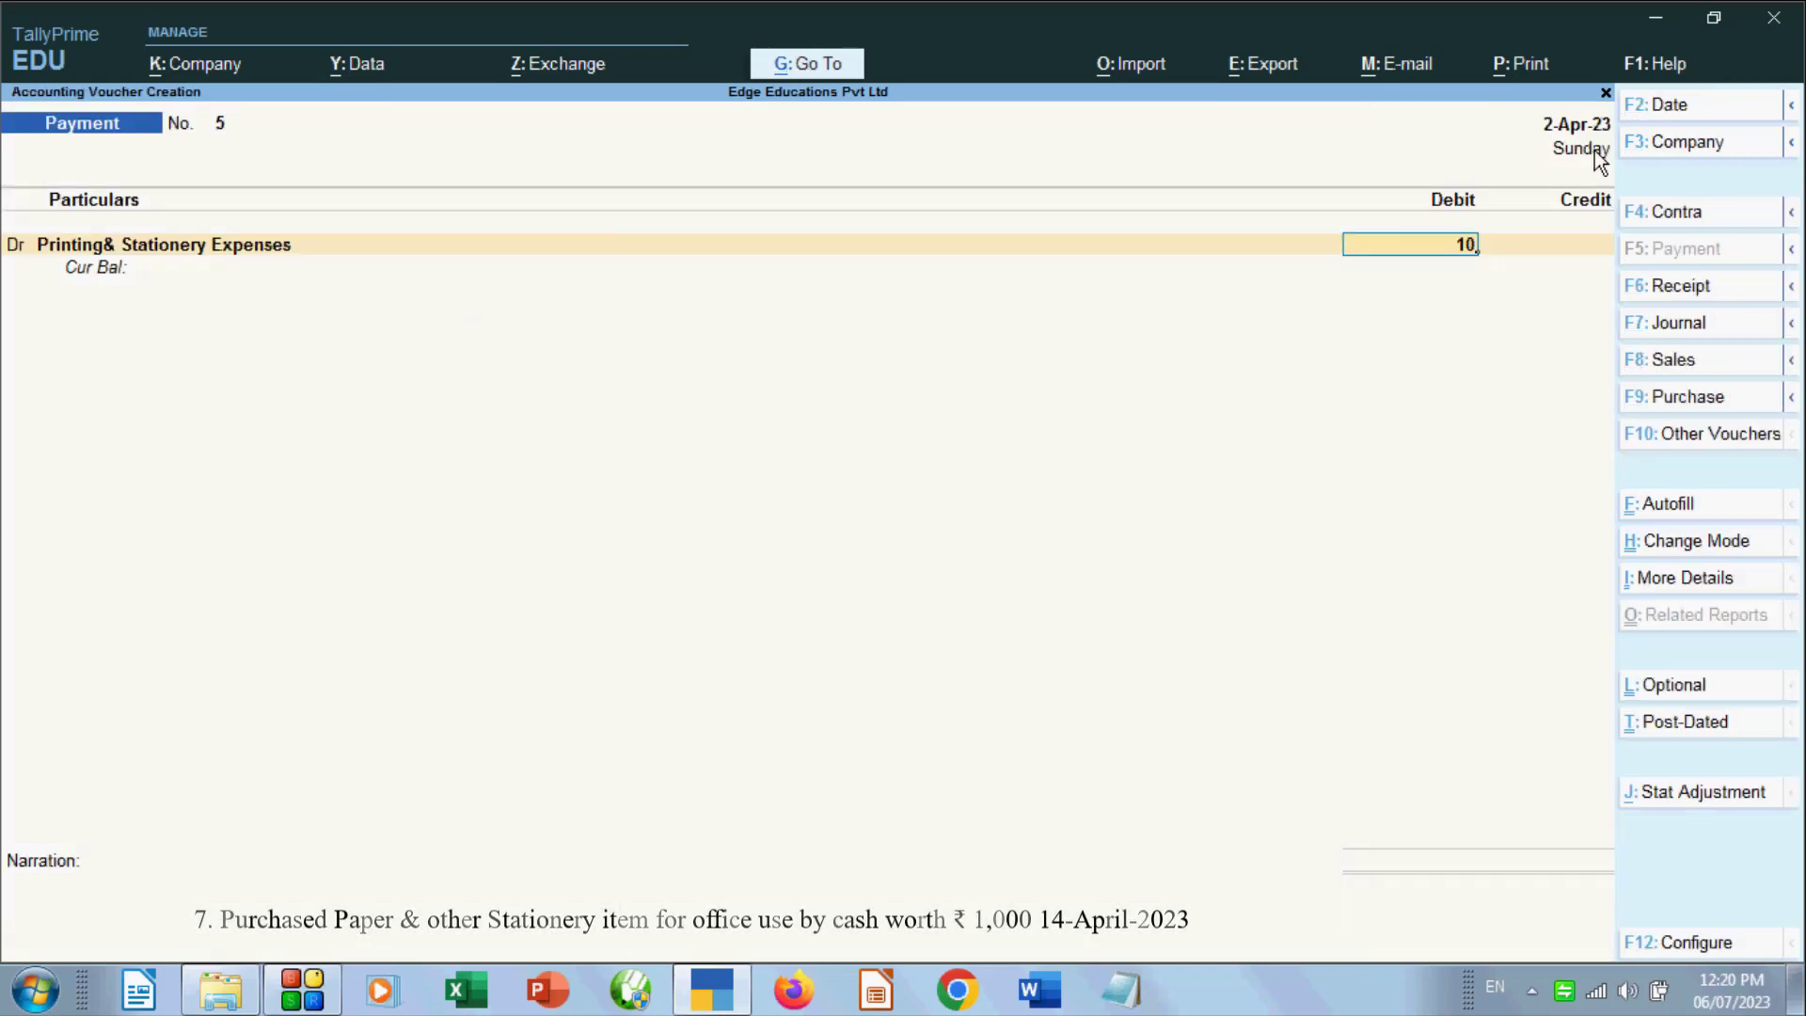
{"action": "type", "text": "00"}
{"action": "key", "text": "Return"}
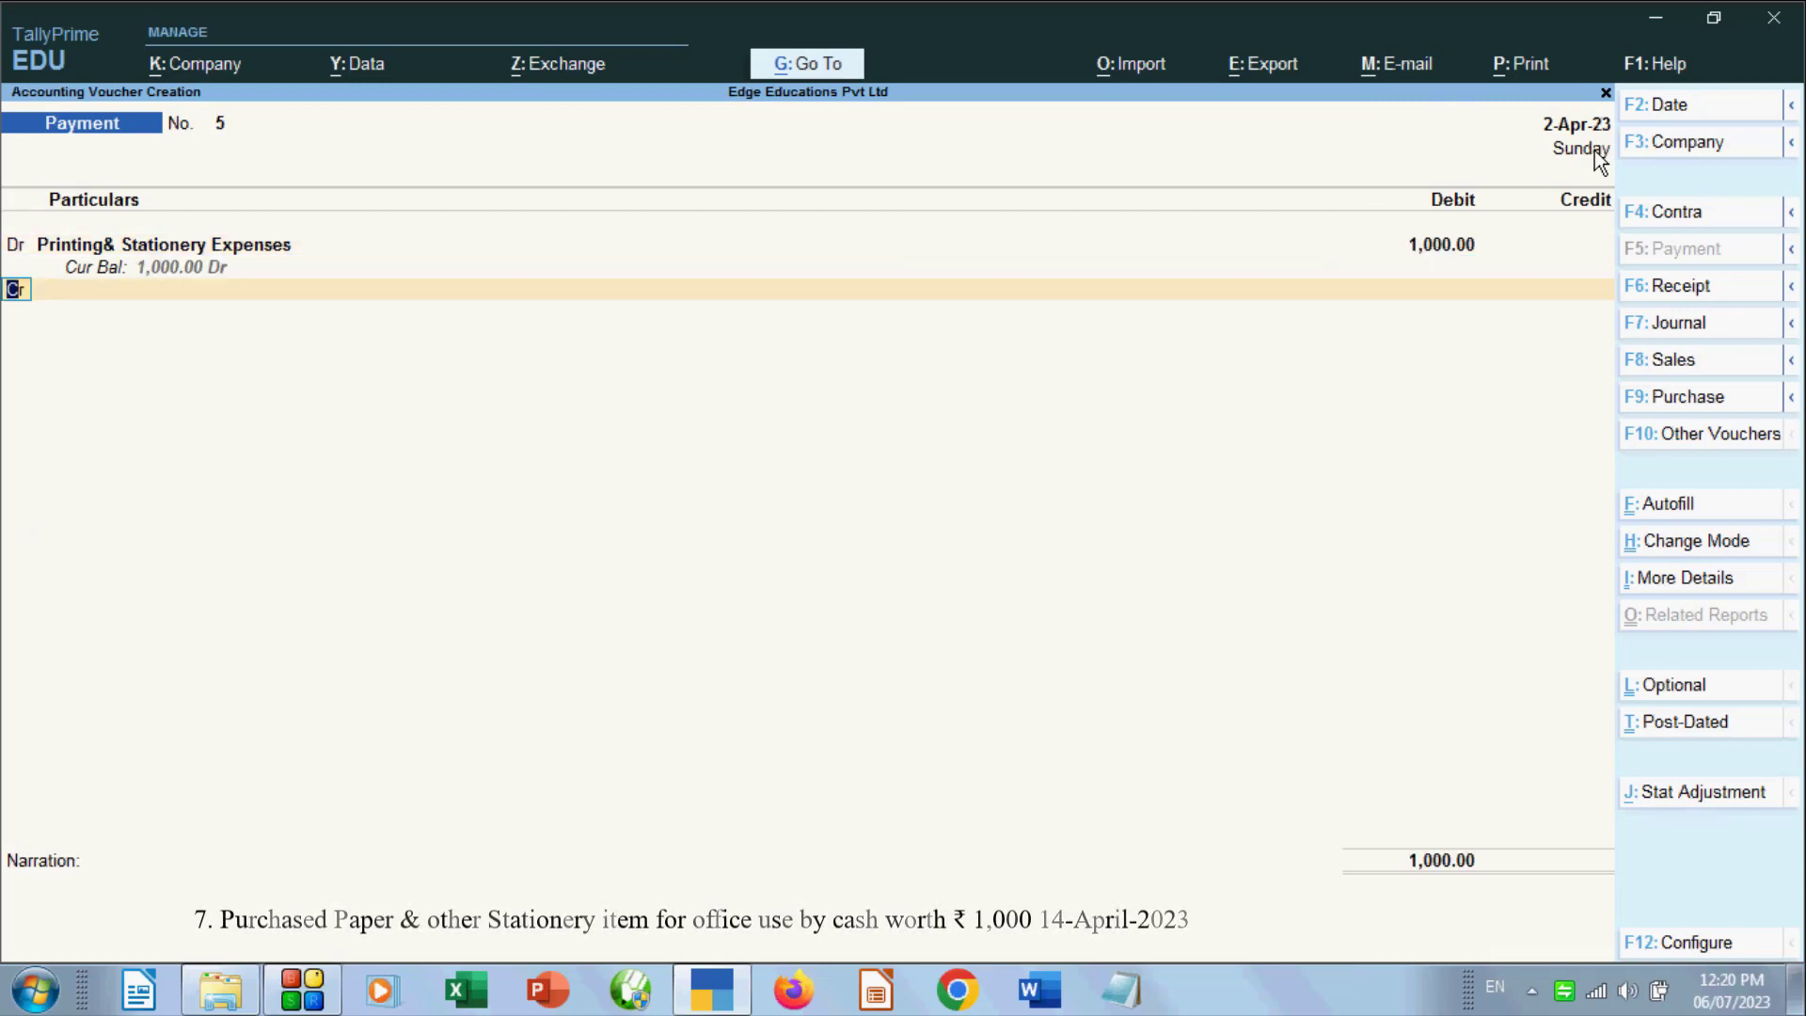
{"action": "key", "text": "Return"}
{"action": "key", "text": "Return"}
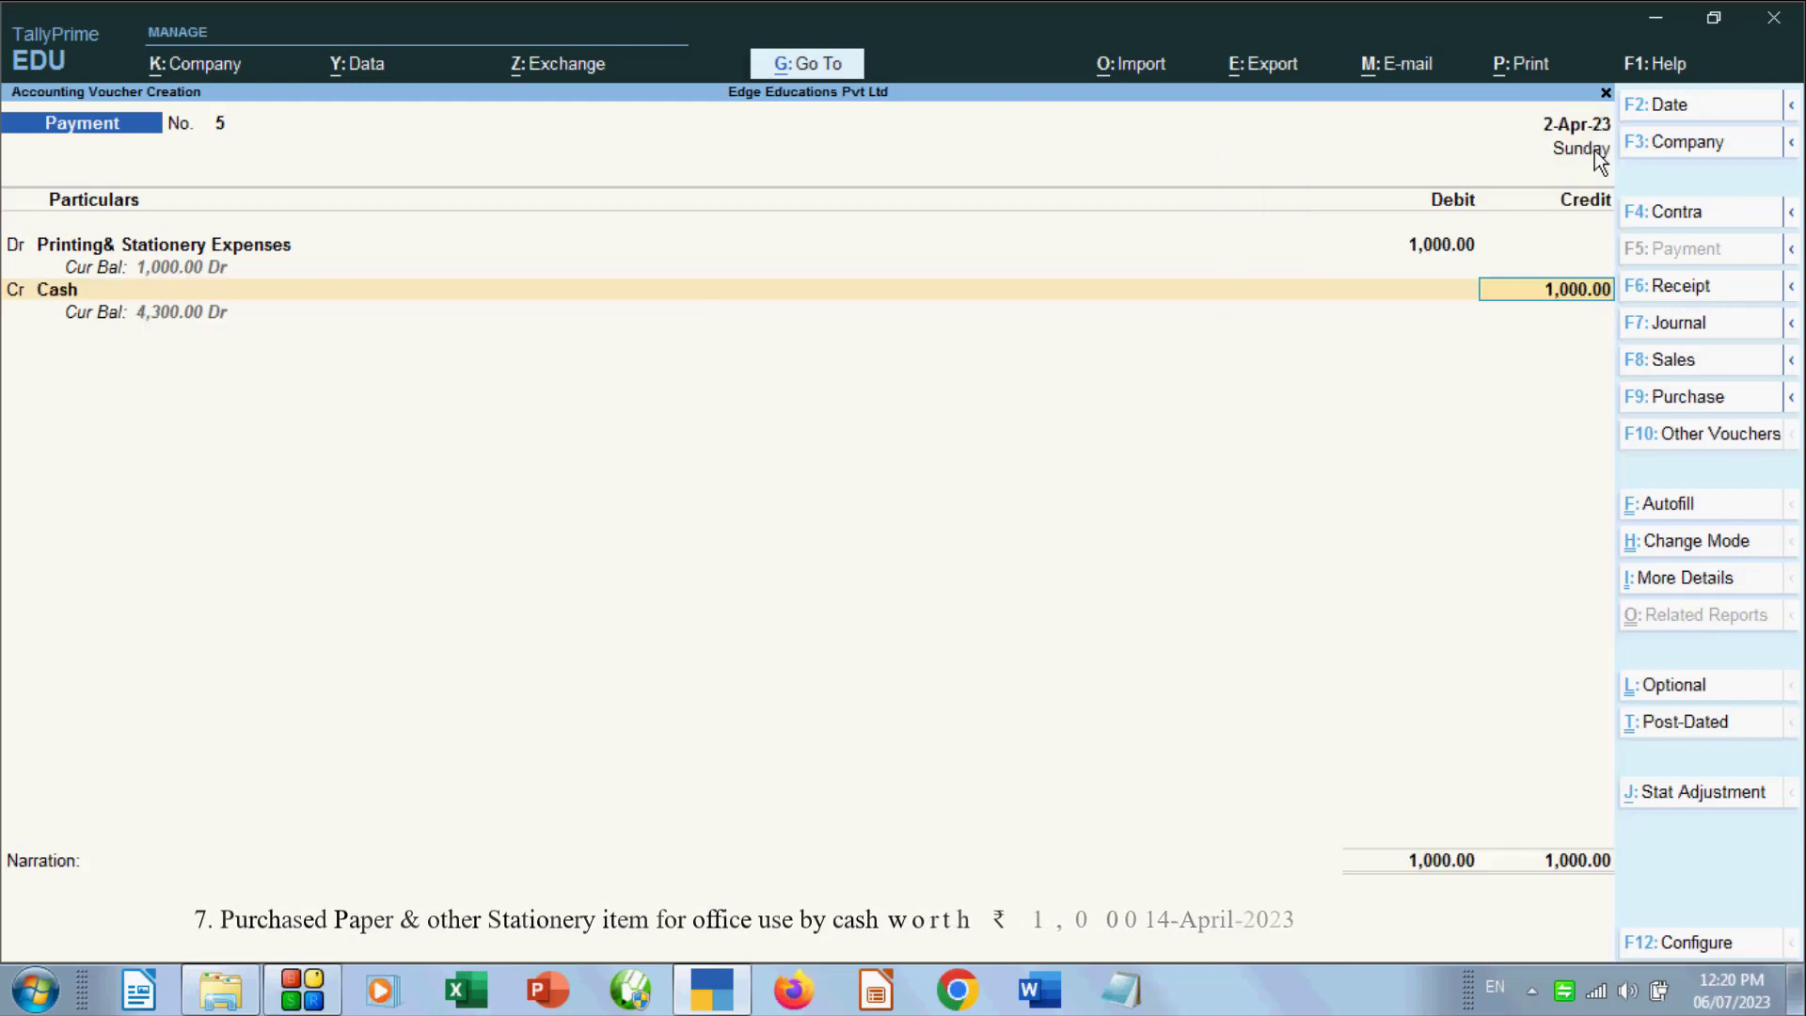
{"action": "key", "text": "Return"}
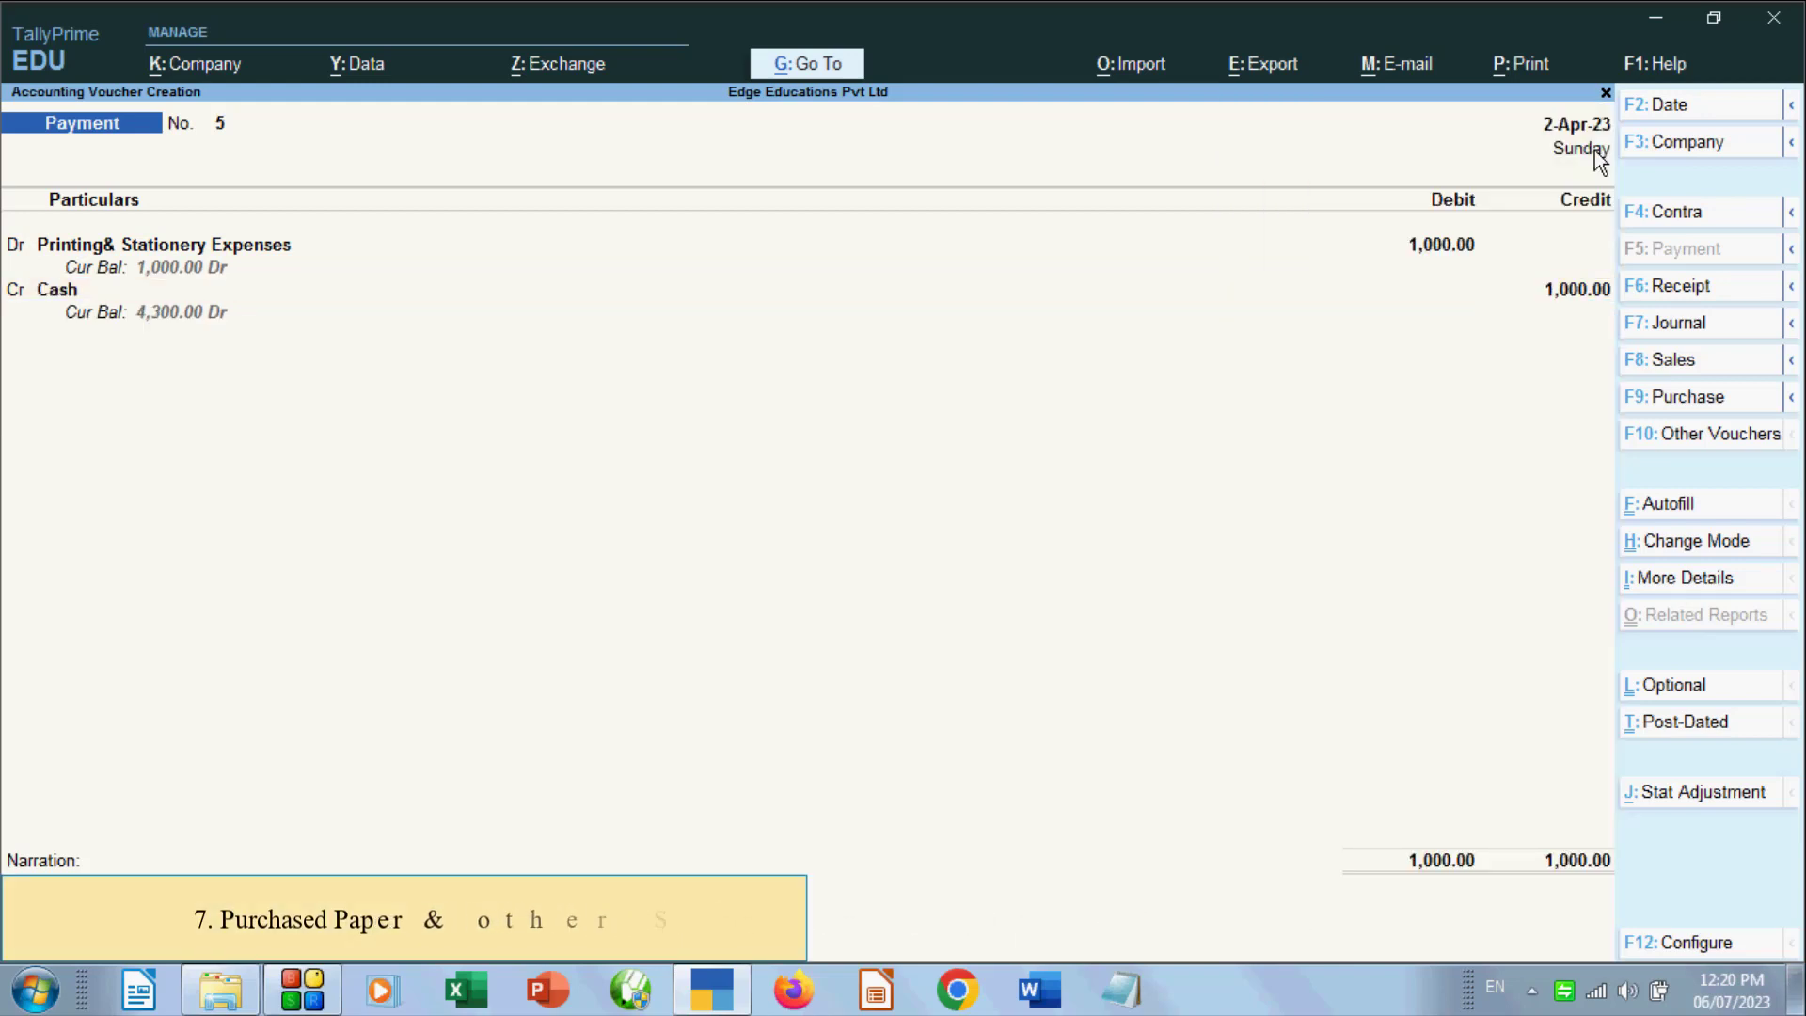
Enter the narration "being printing & office stationary purchased ." and save the payment voucher
{"action": "type", "text": "being"}
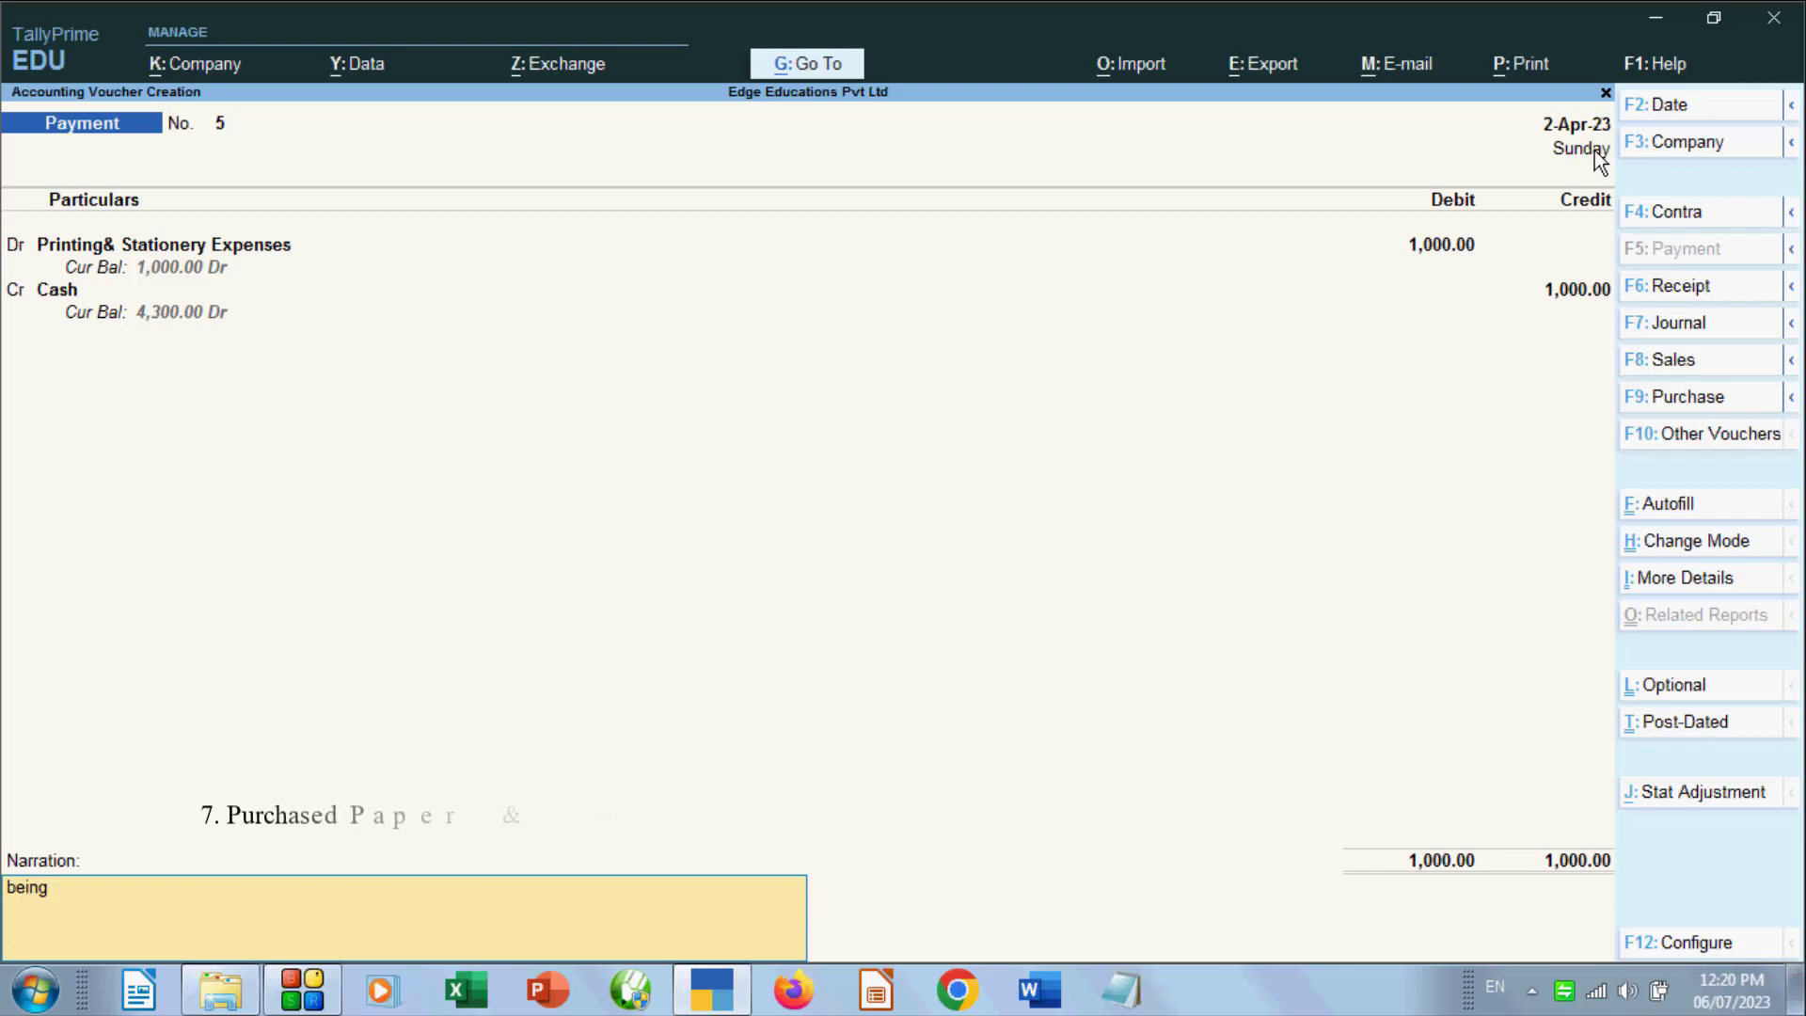
{"action": "type", "text": "pri"}
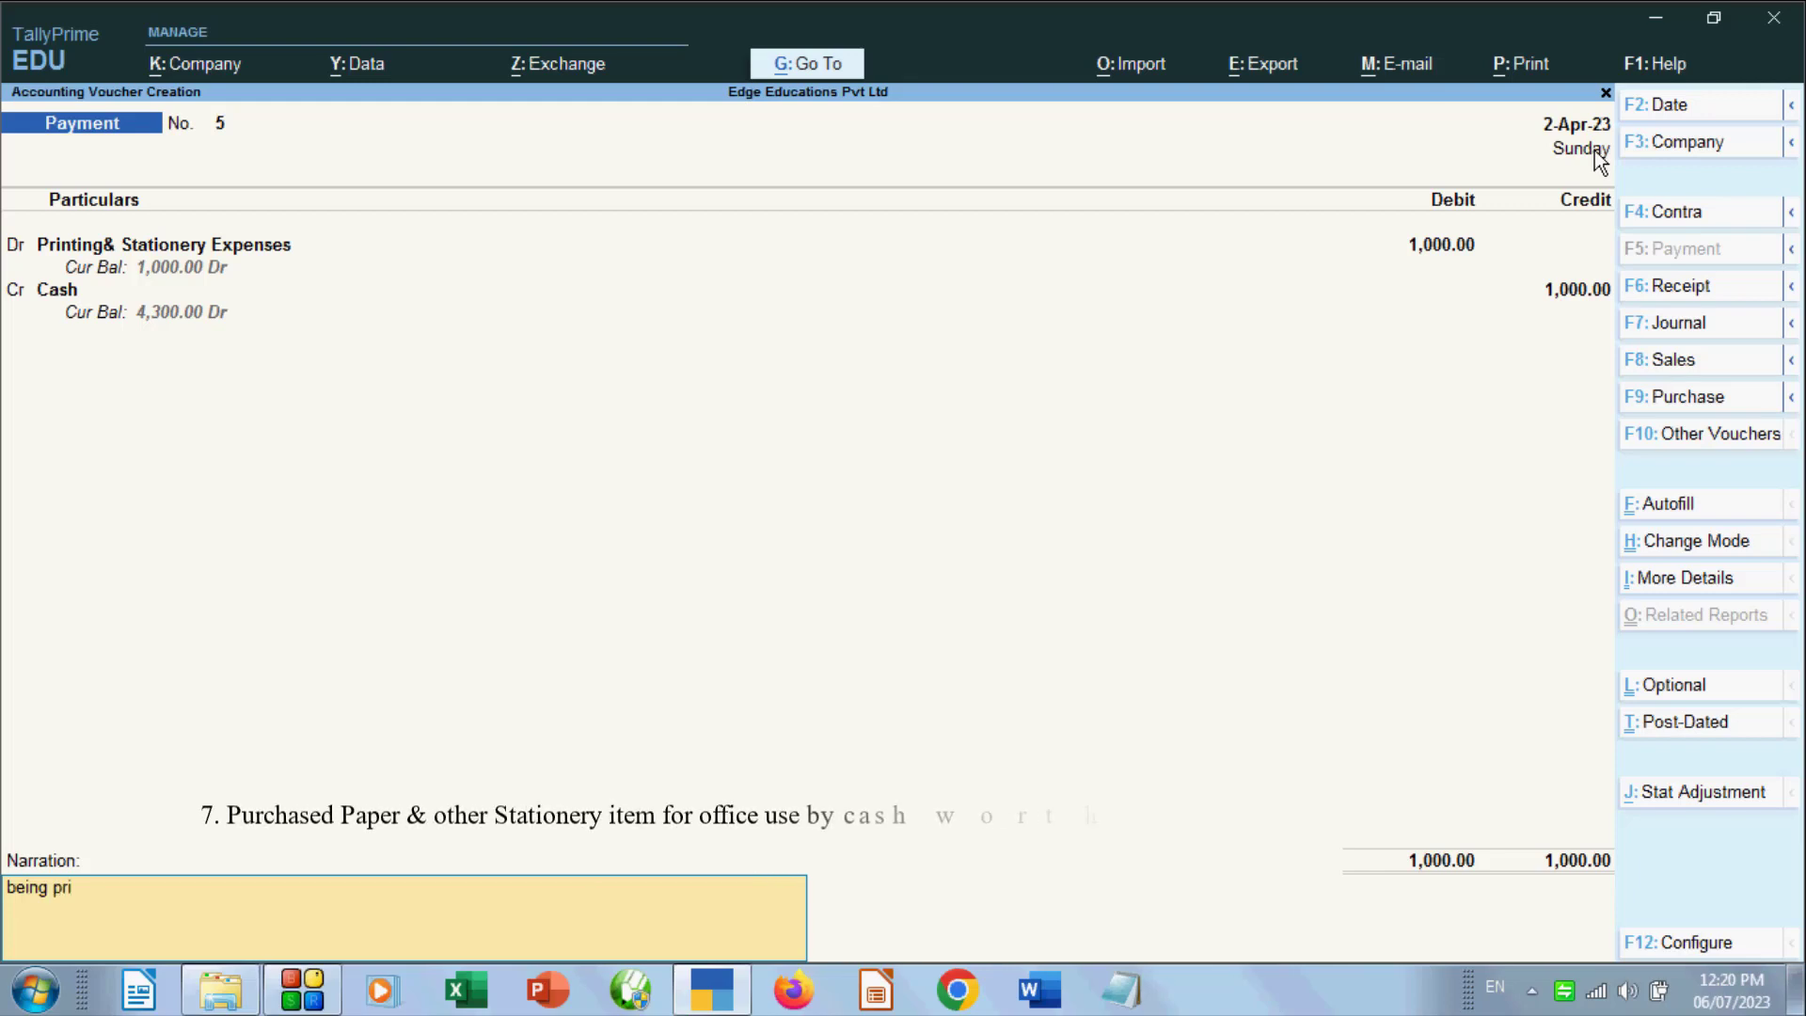
{"action": "type", "text": "nting"}
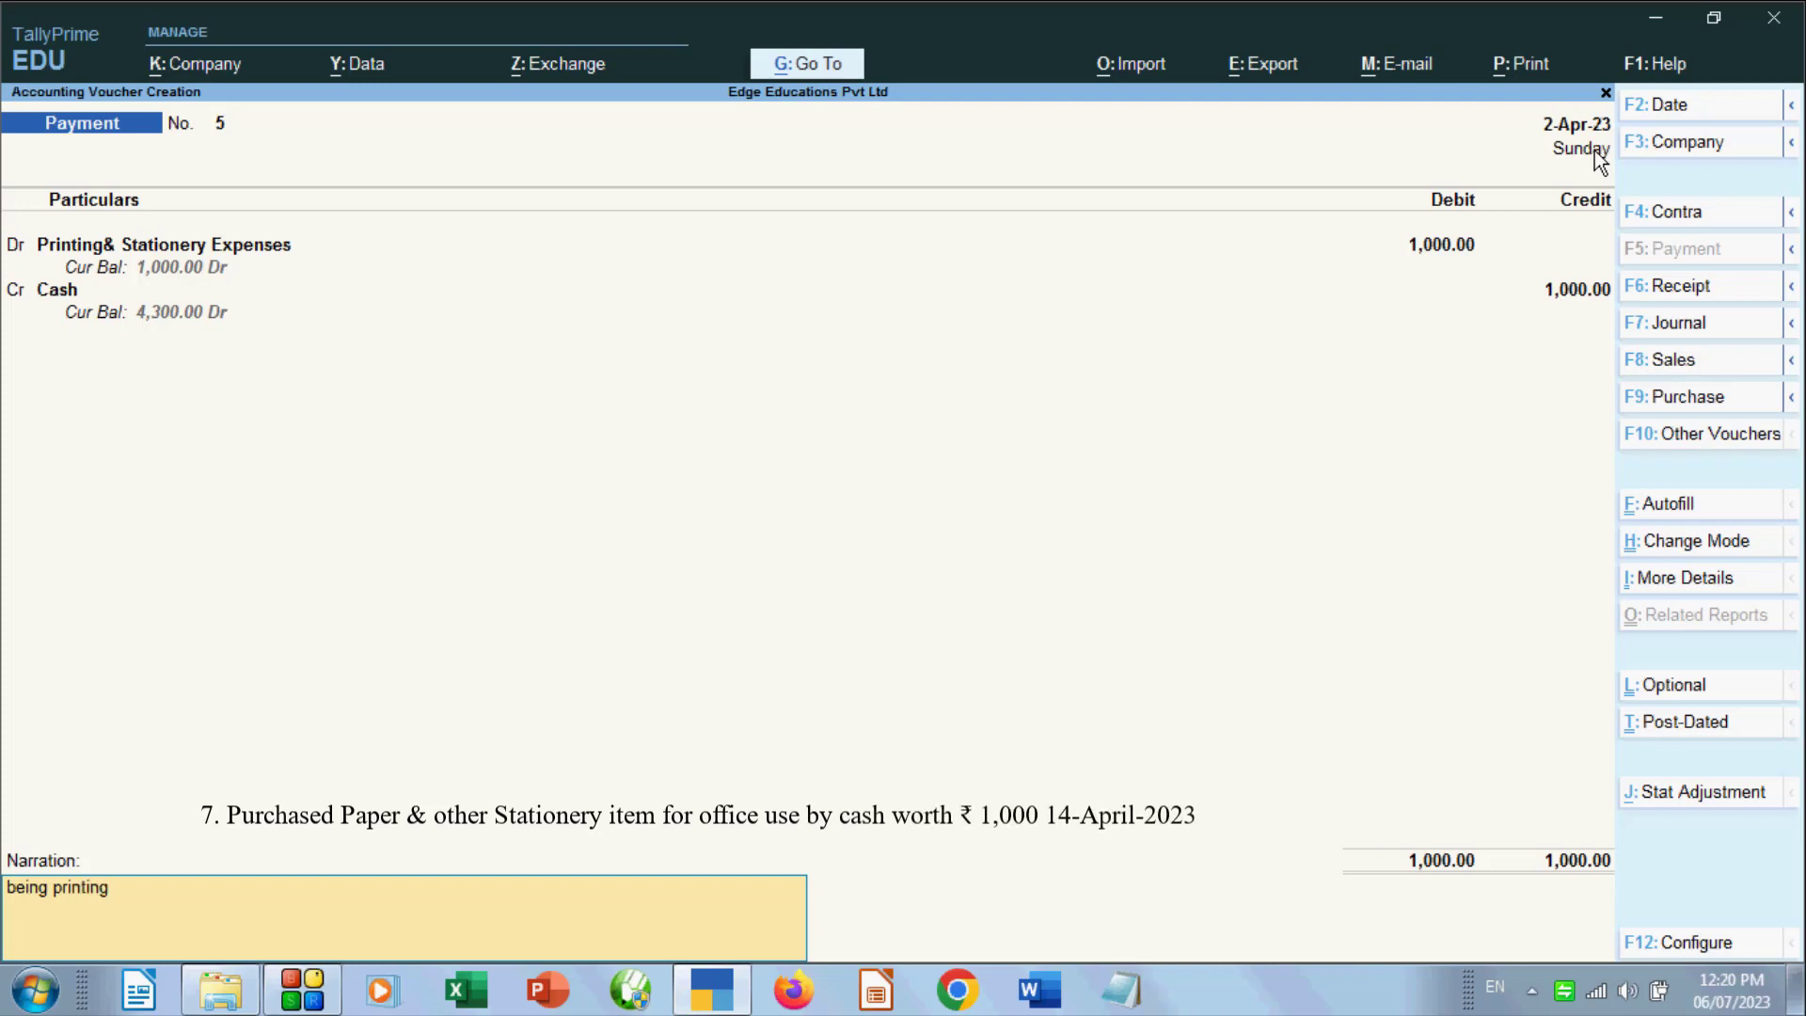
{"action": "type", "text": " & office"}
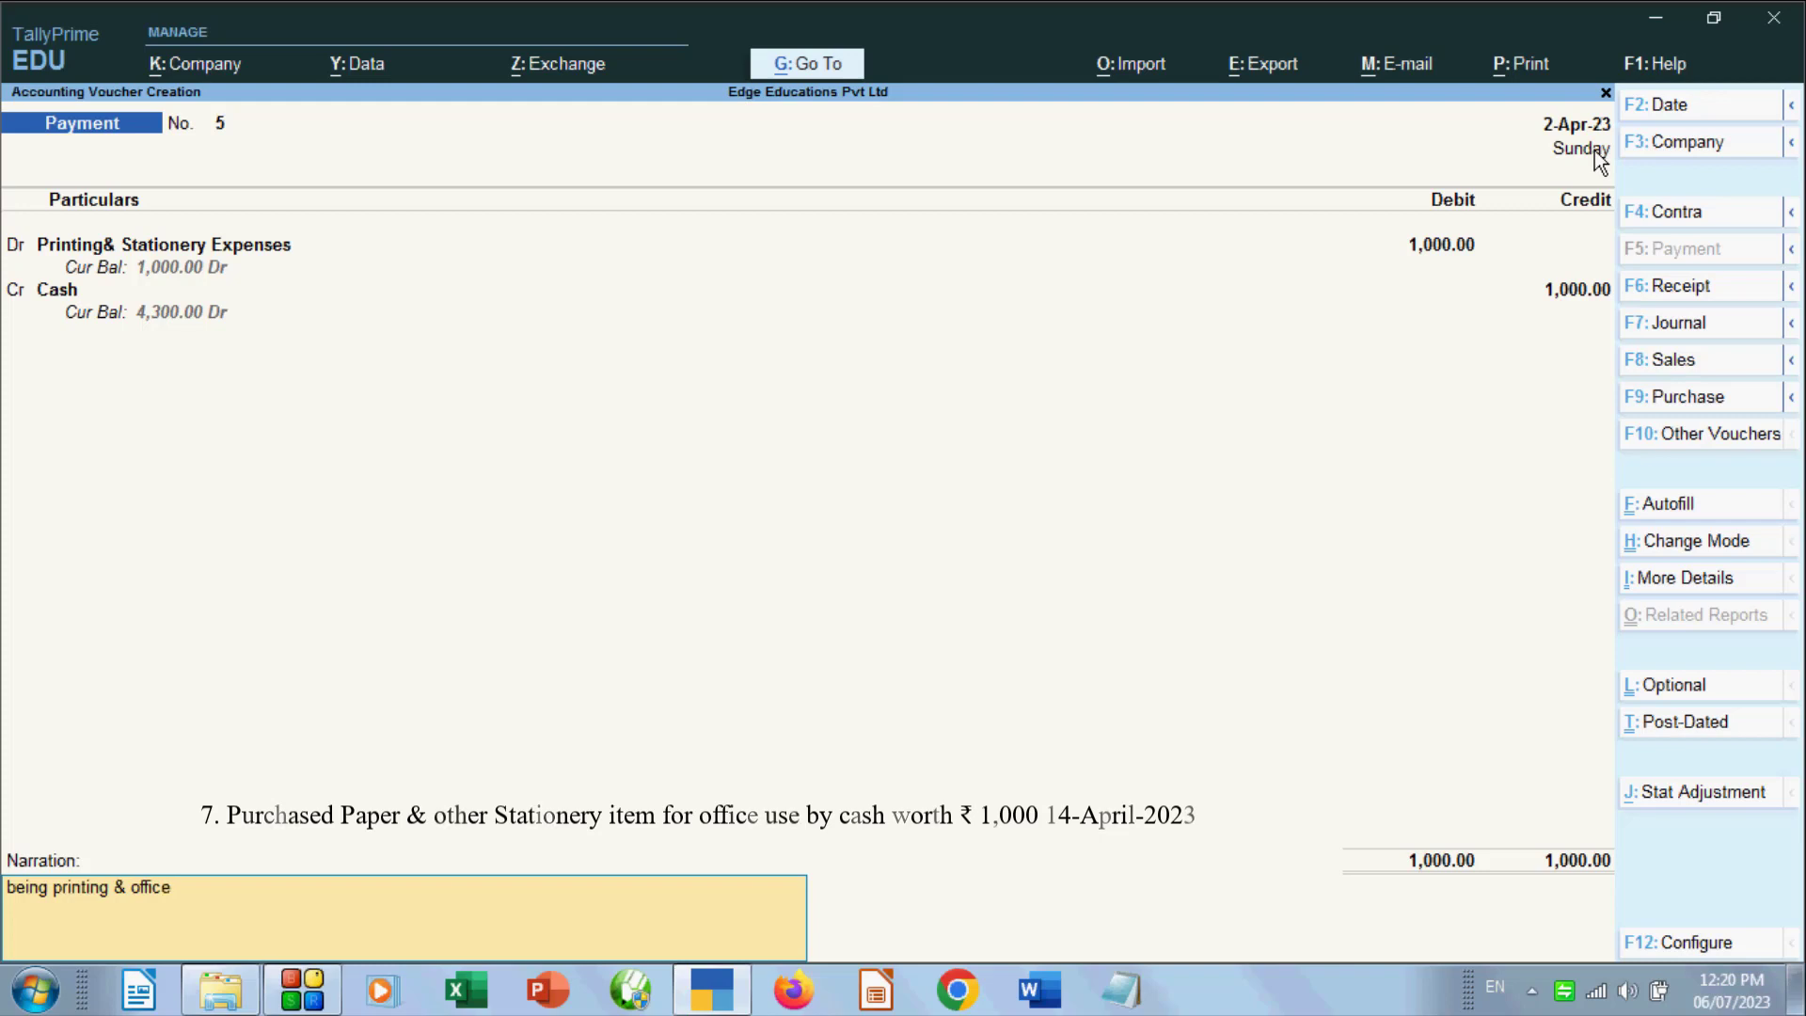
{"action": "type", "text": " stationa"}
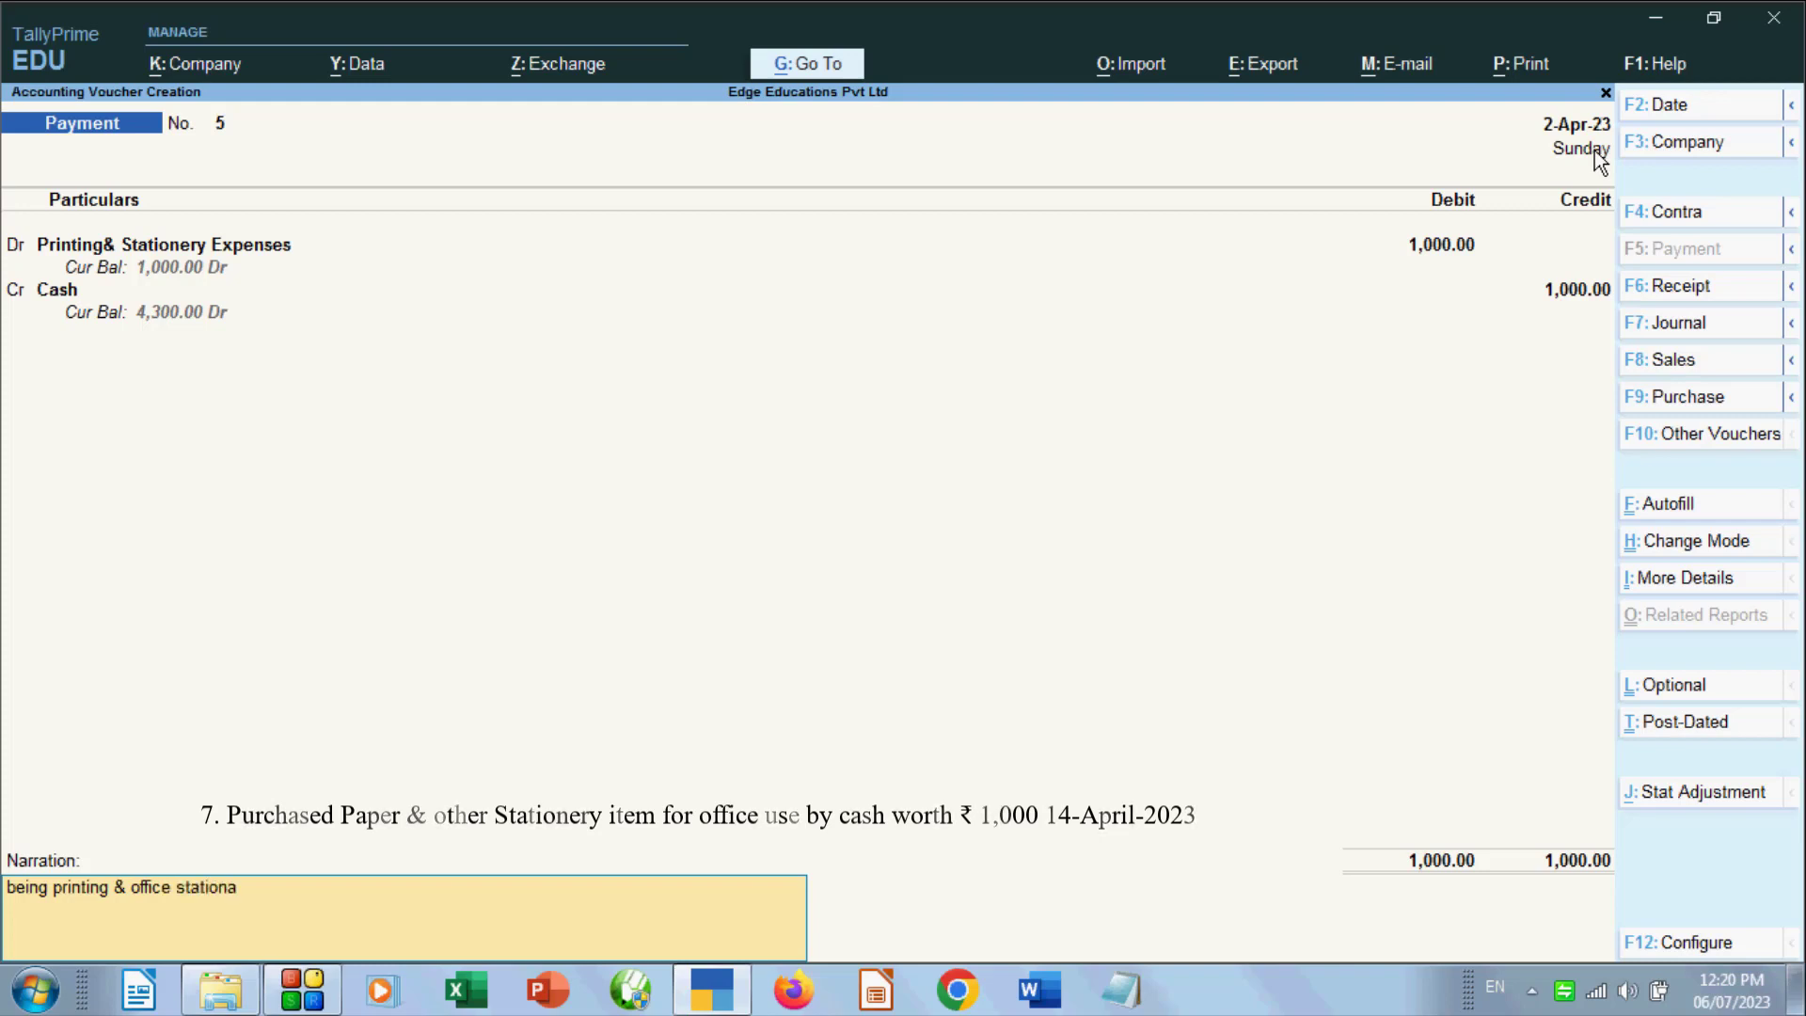
{"action": "type", "text": "ry pur"}
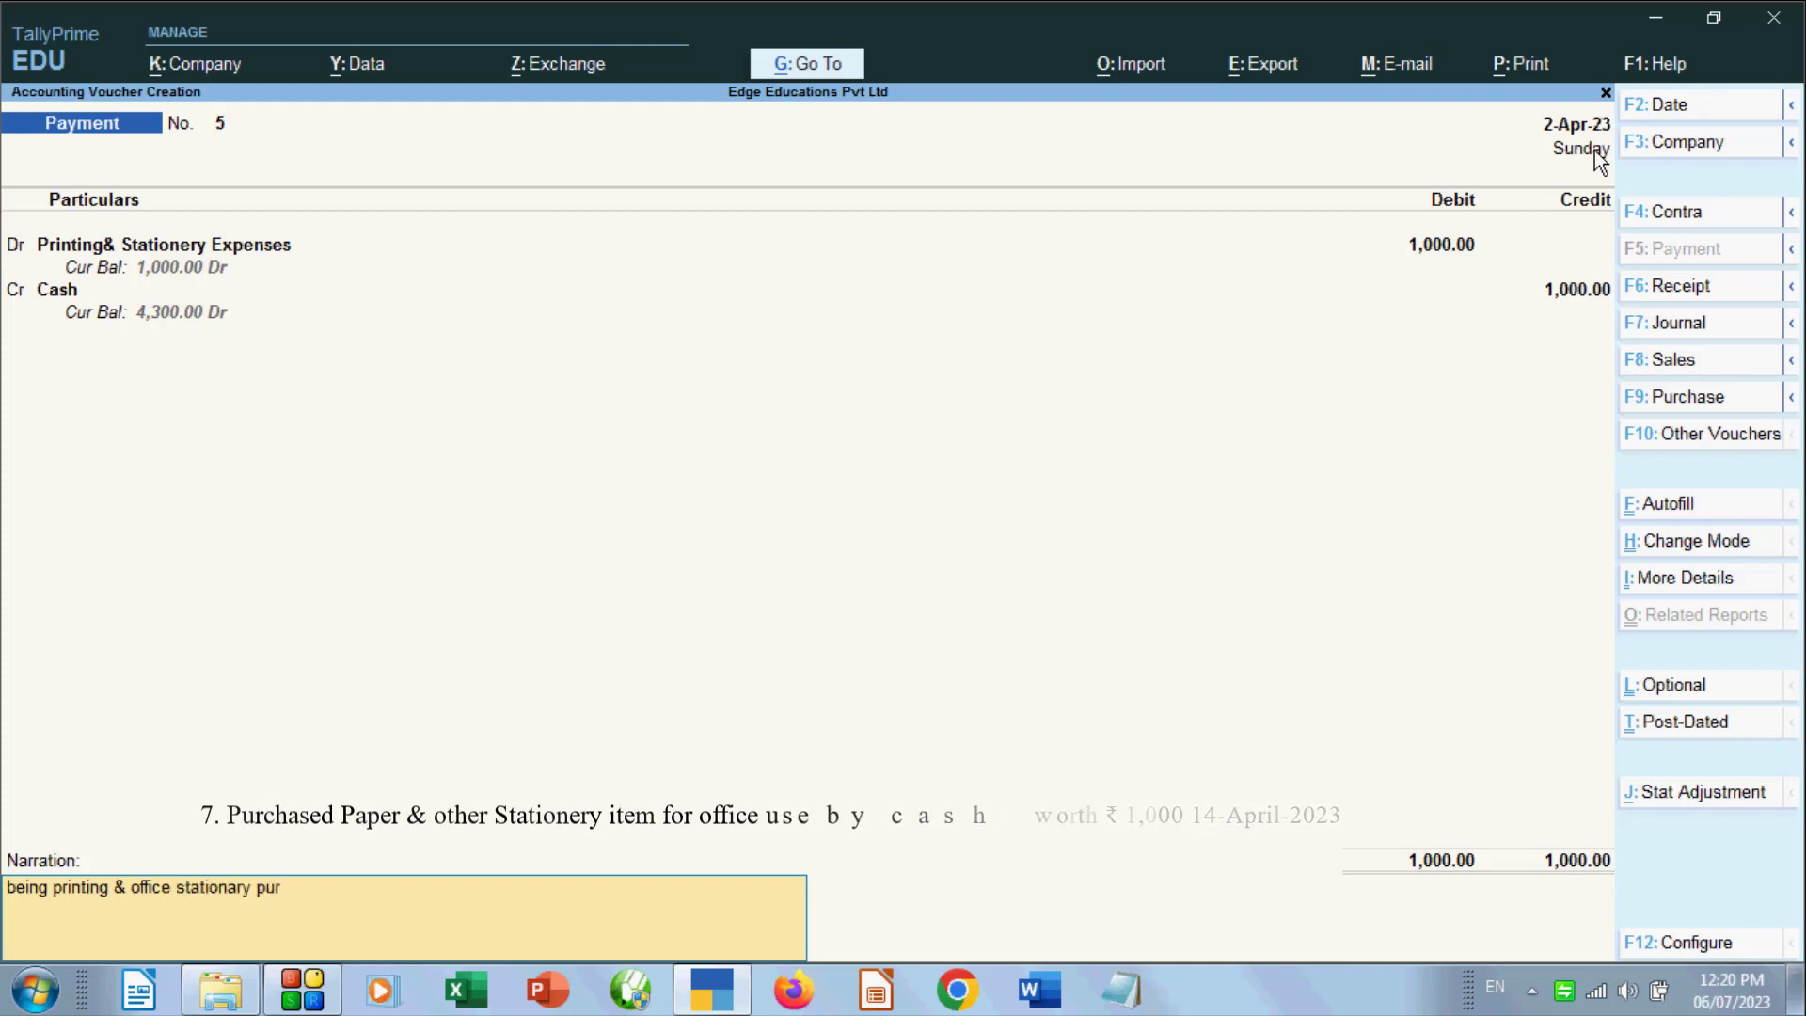
{"action": "type", "text": "chased ."}
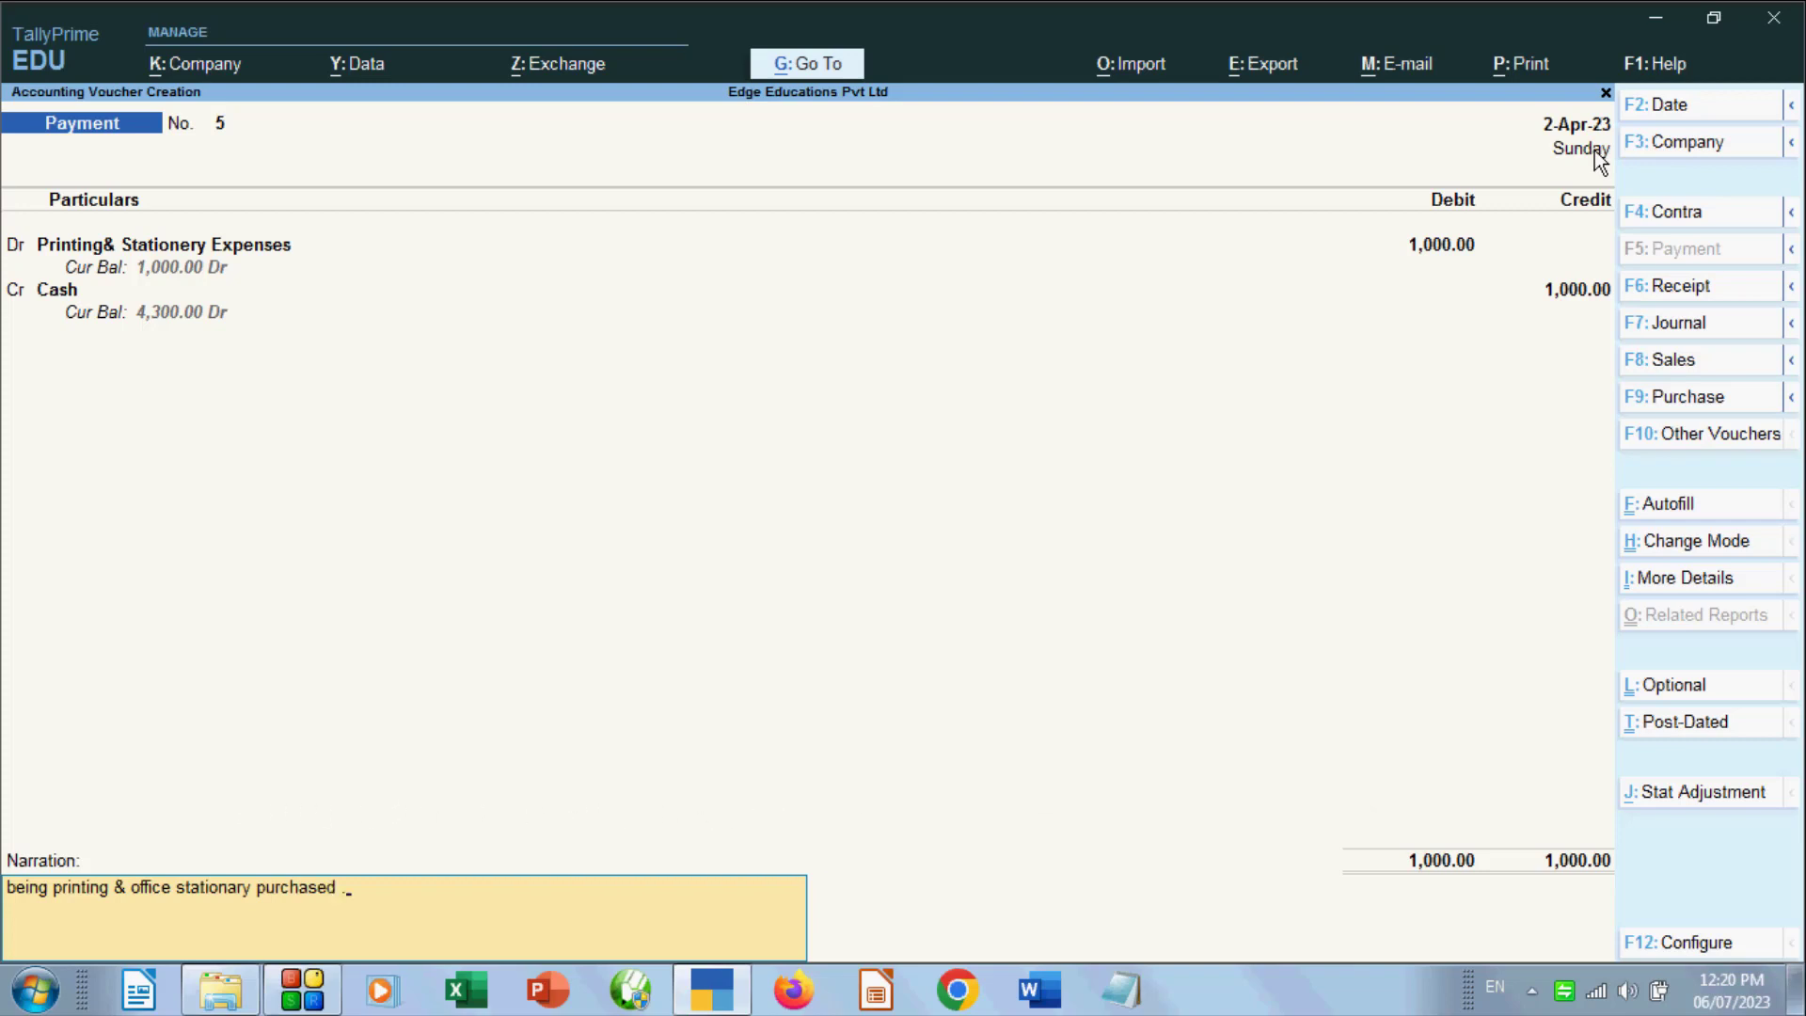
{"action": "key", "text": "Return"}
{"action": "key", "text": "Return"}
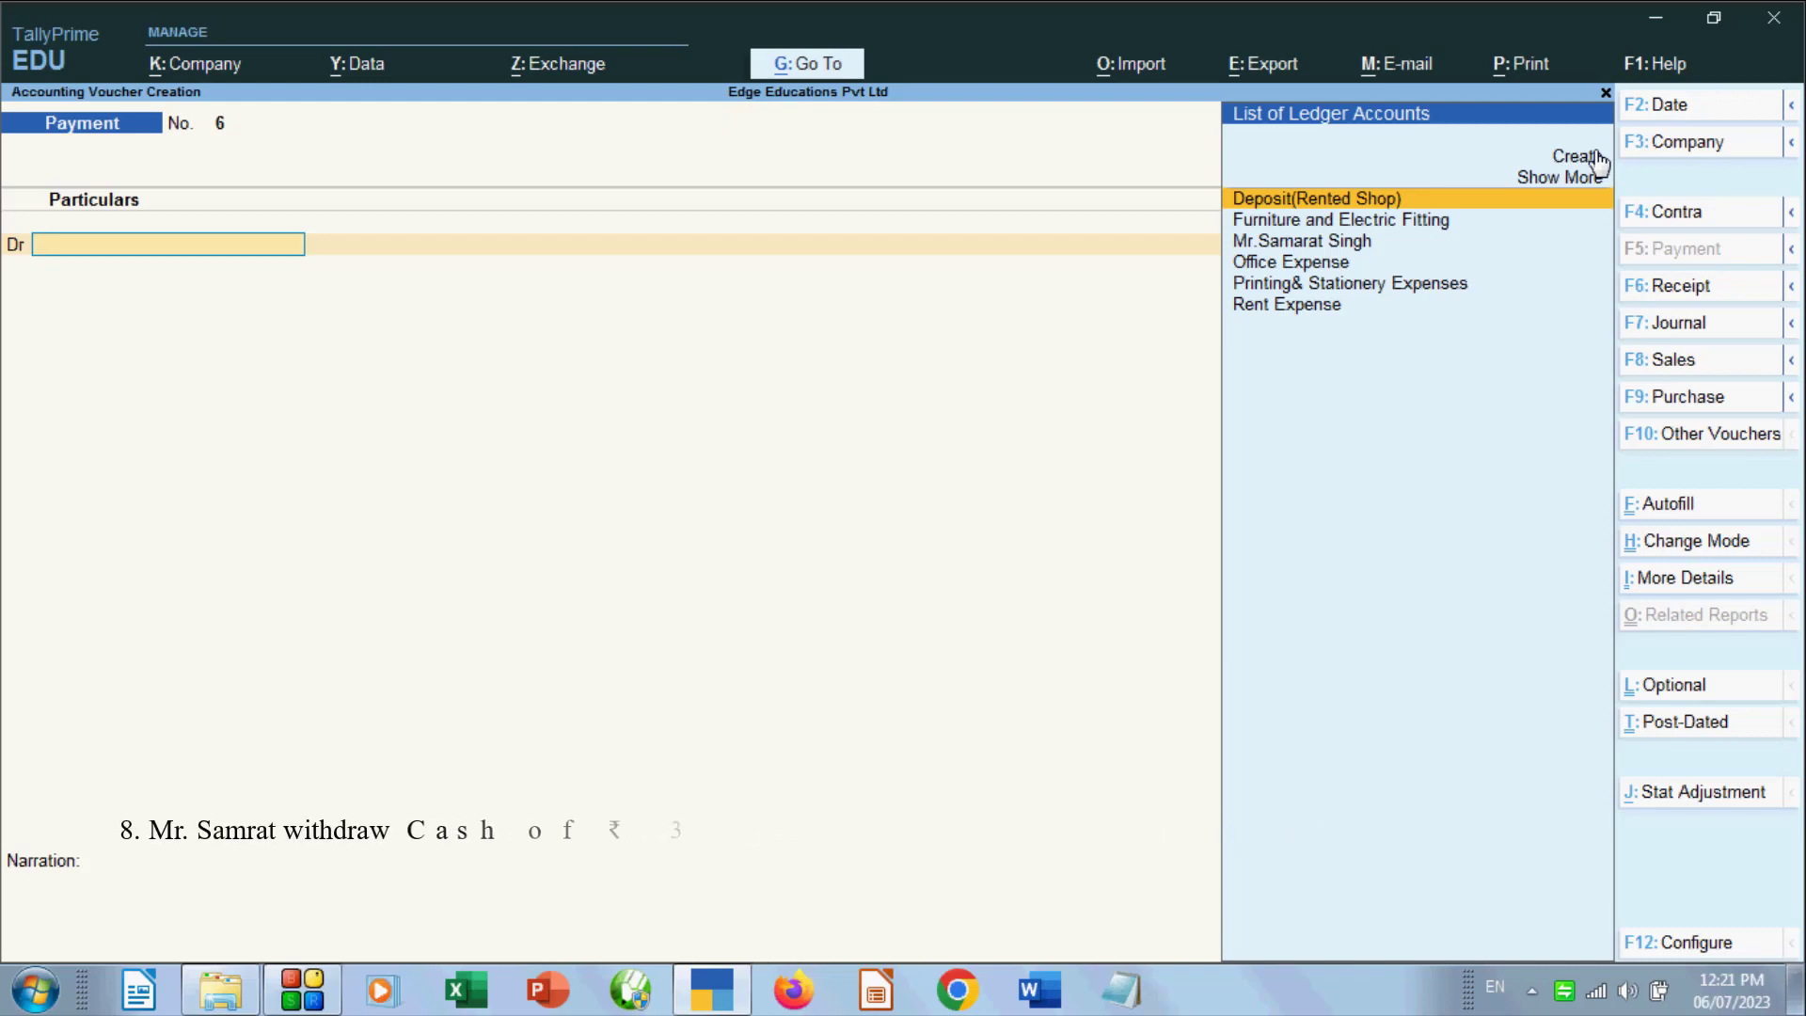
Start a contra voucher and credit 35,000 to HDFC Bank
{"action": "key", "text": "F4"}
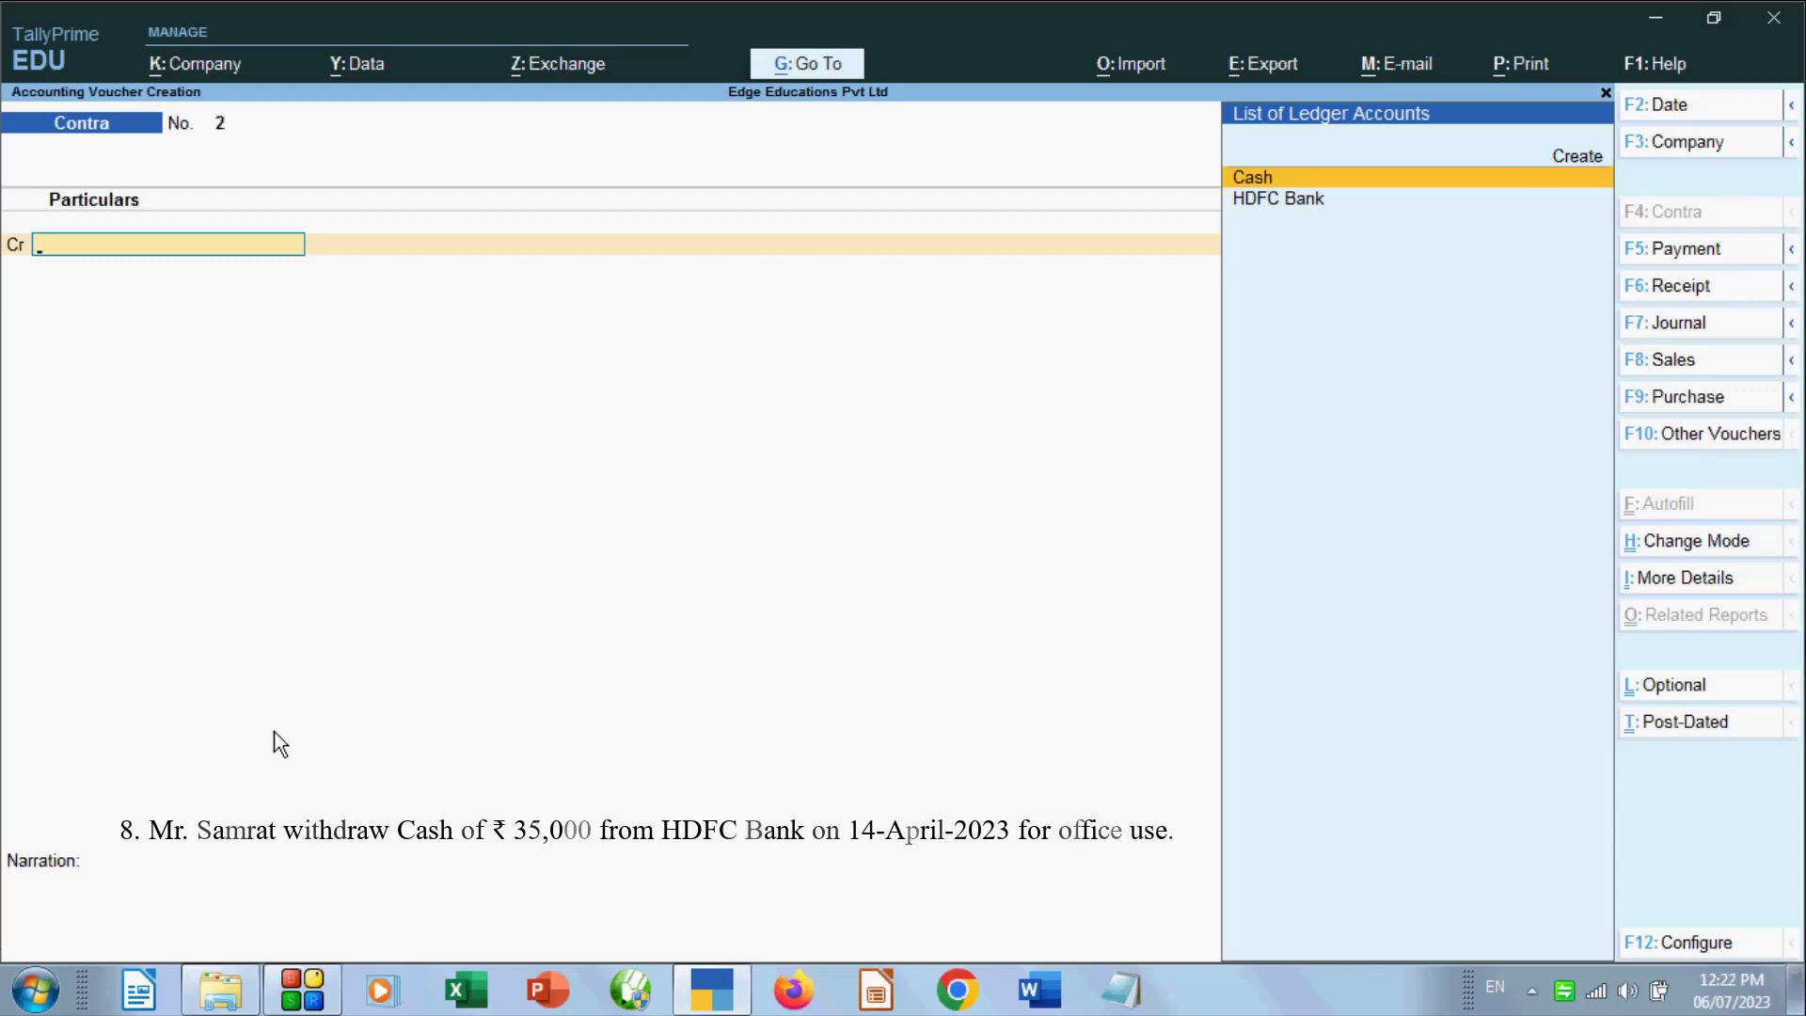
{"action": "left_click", "coordinate": [1266, 202]}
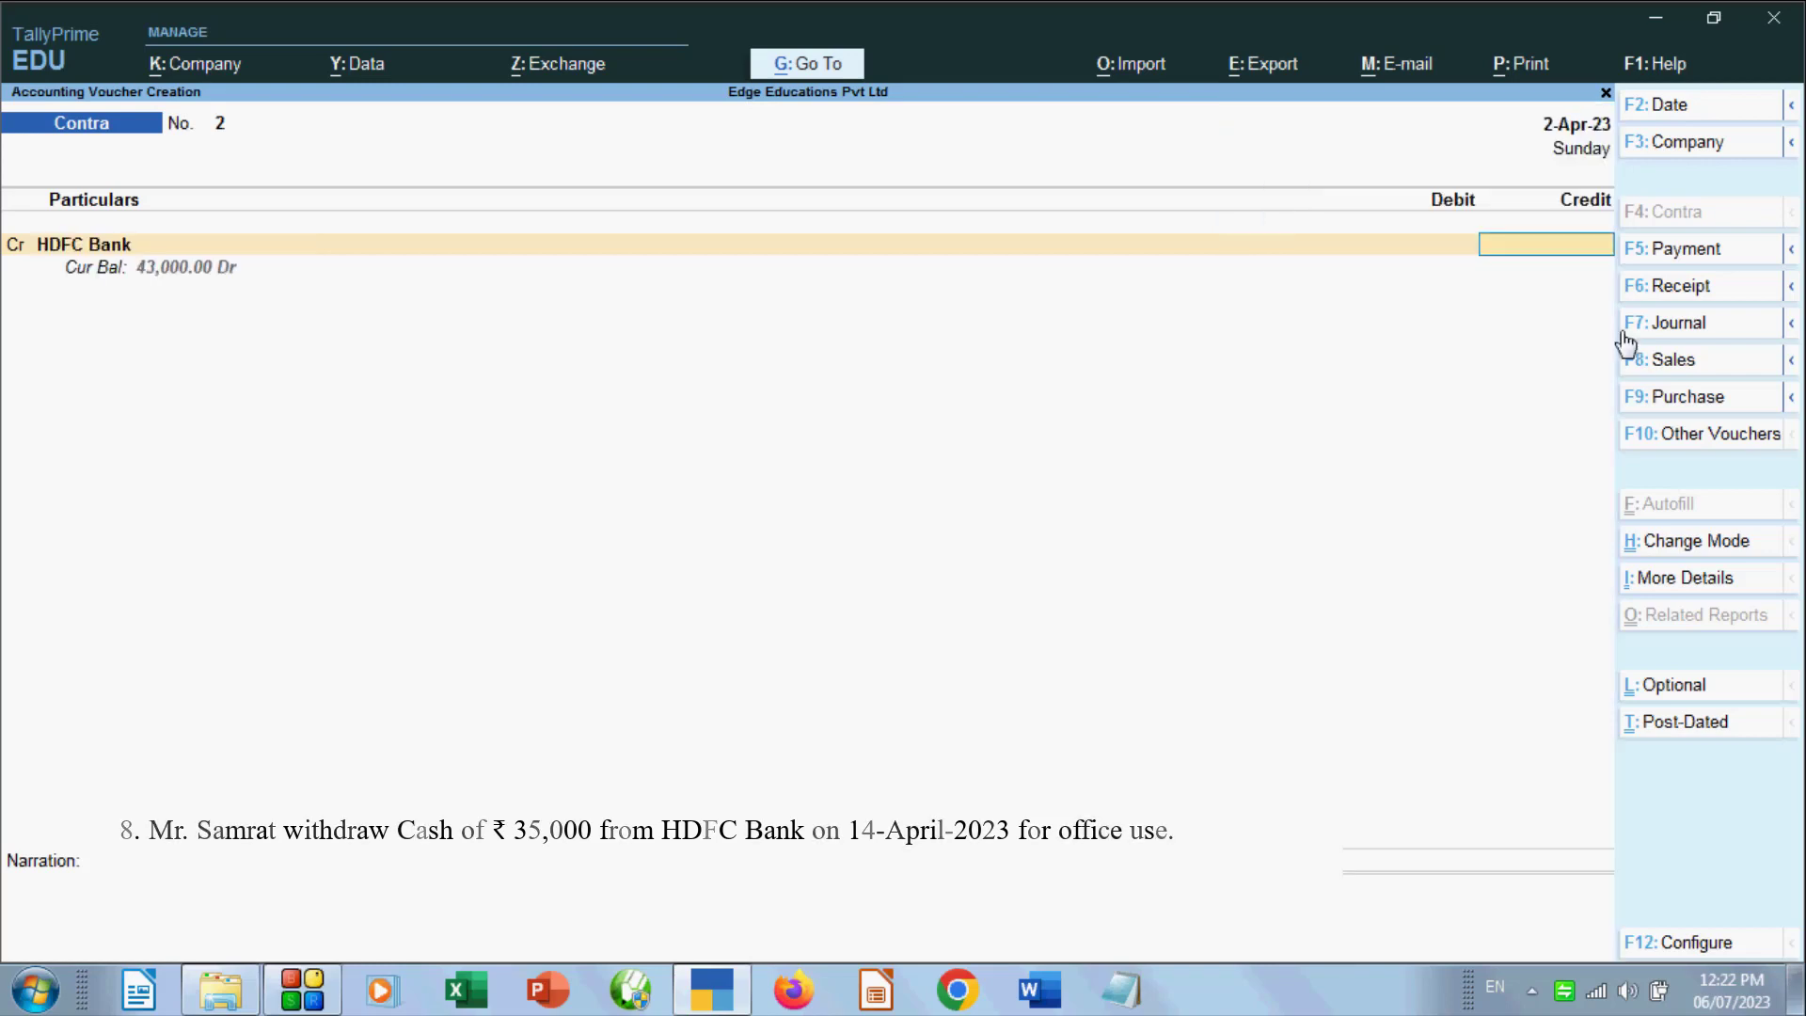
{"action": "type", "text": "3"}
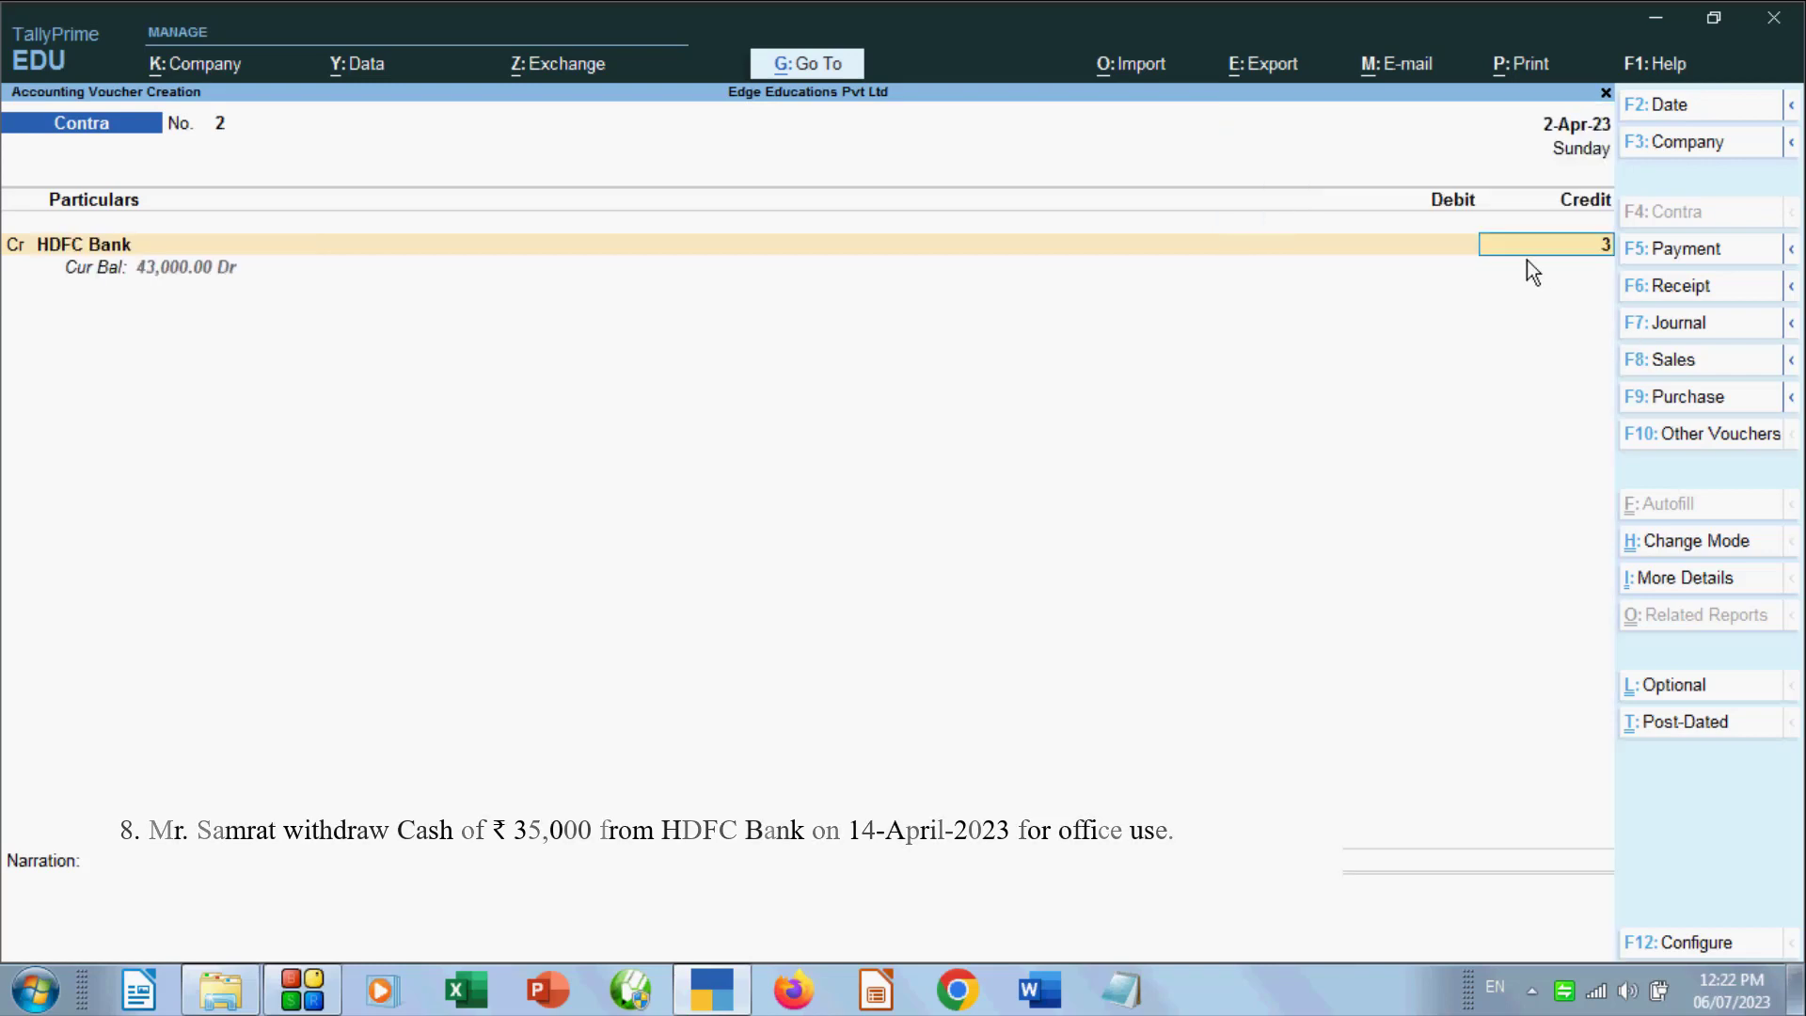
{"action": "type", "text": "5,00000"}
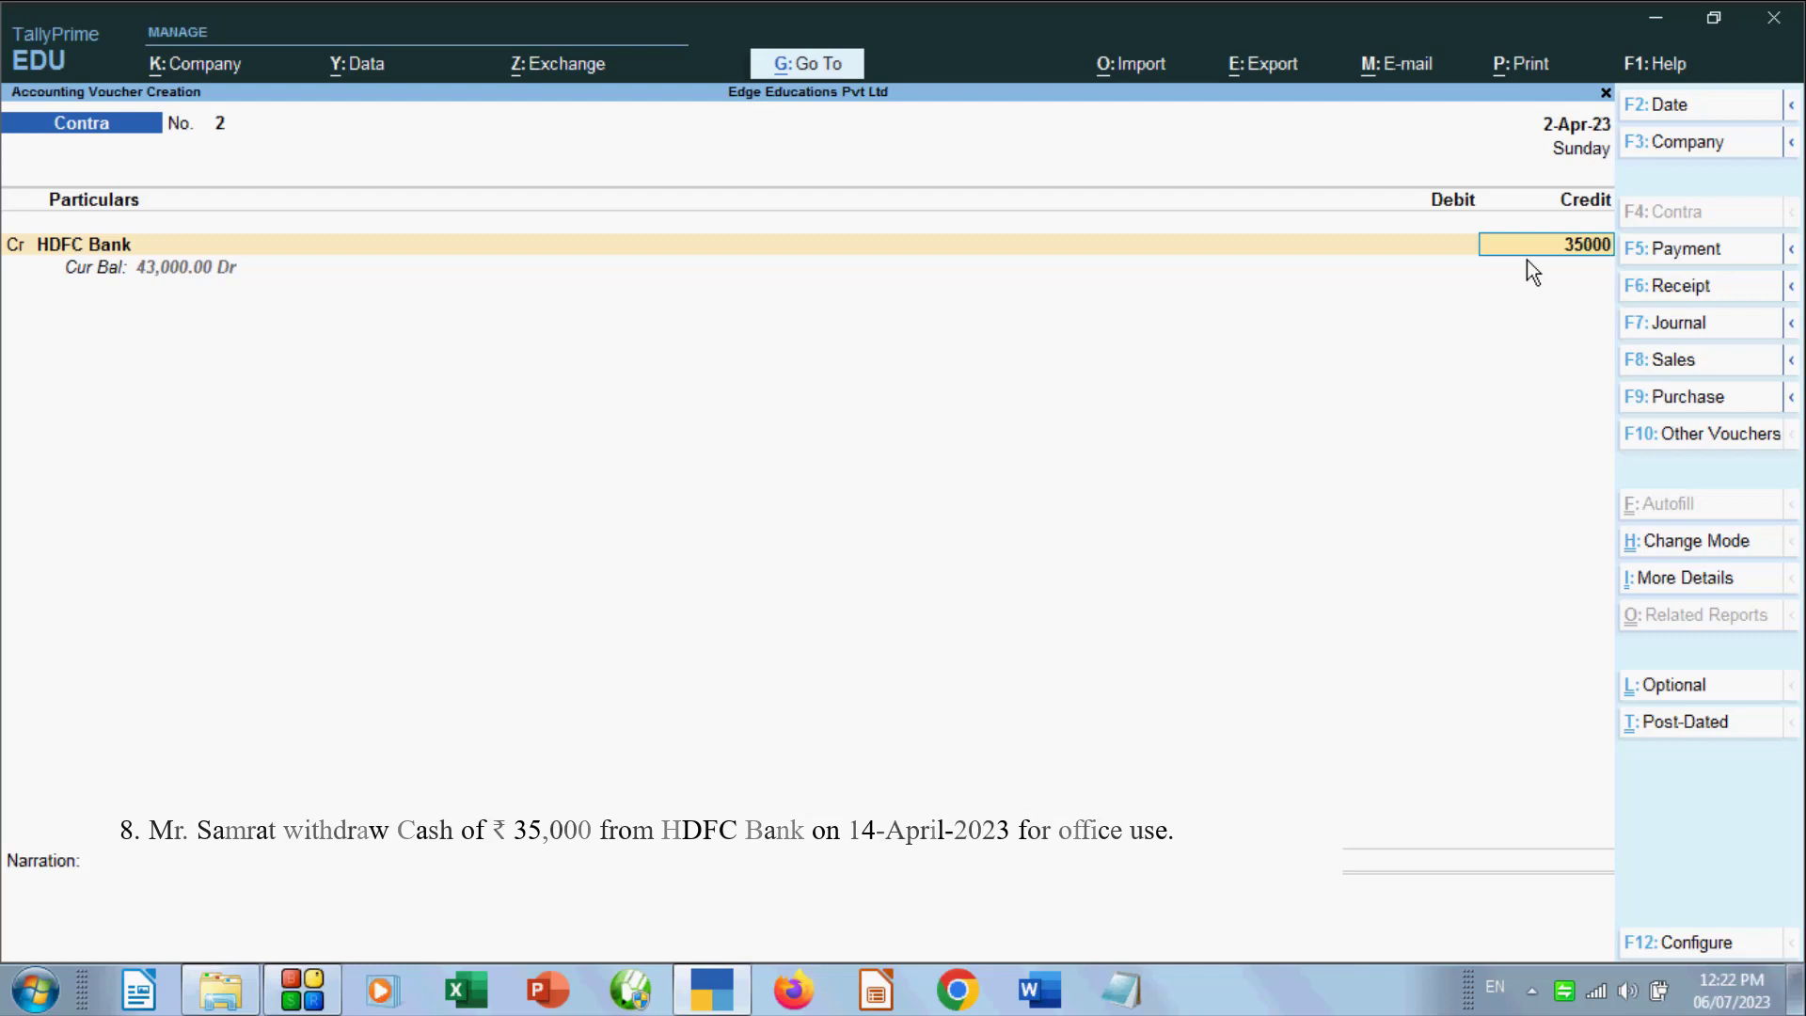
{"action": "key", "text": "Return"}
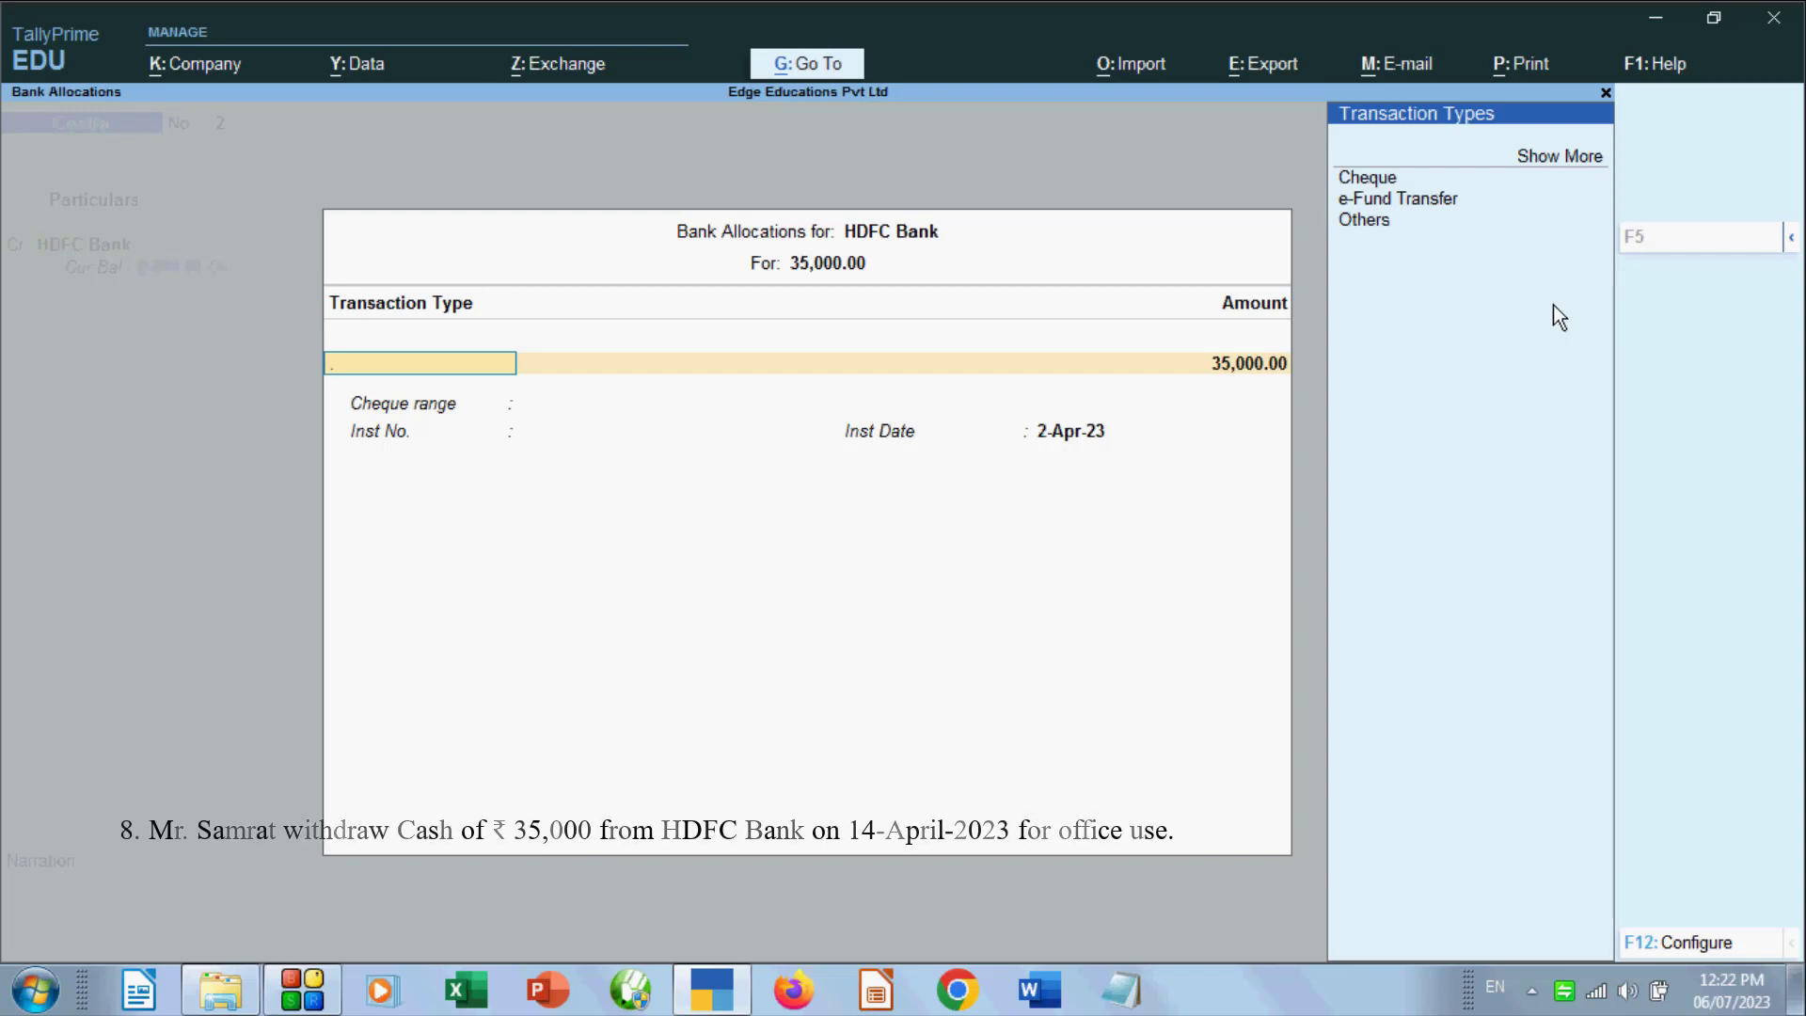
Set the transaction type in the HDFC Bank allocation to Cheque
{"action": "key", "text": "Return"}
{"action": "key", "text": "Return"}
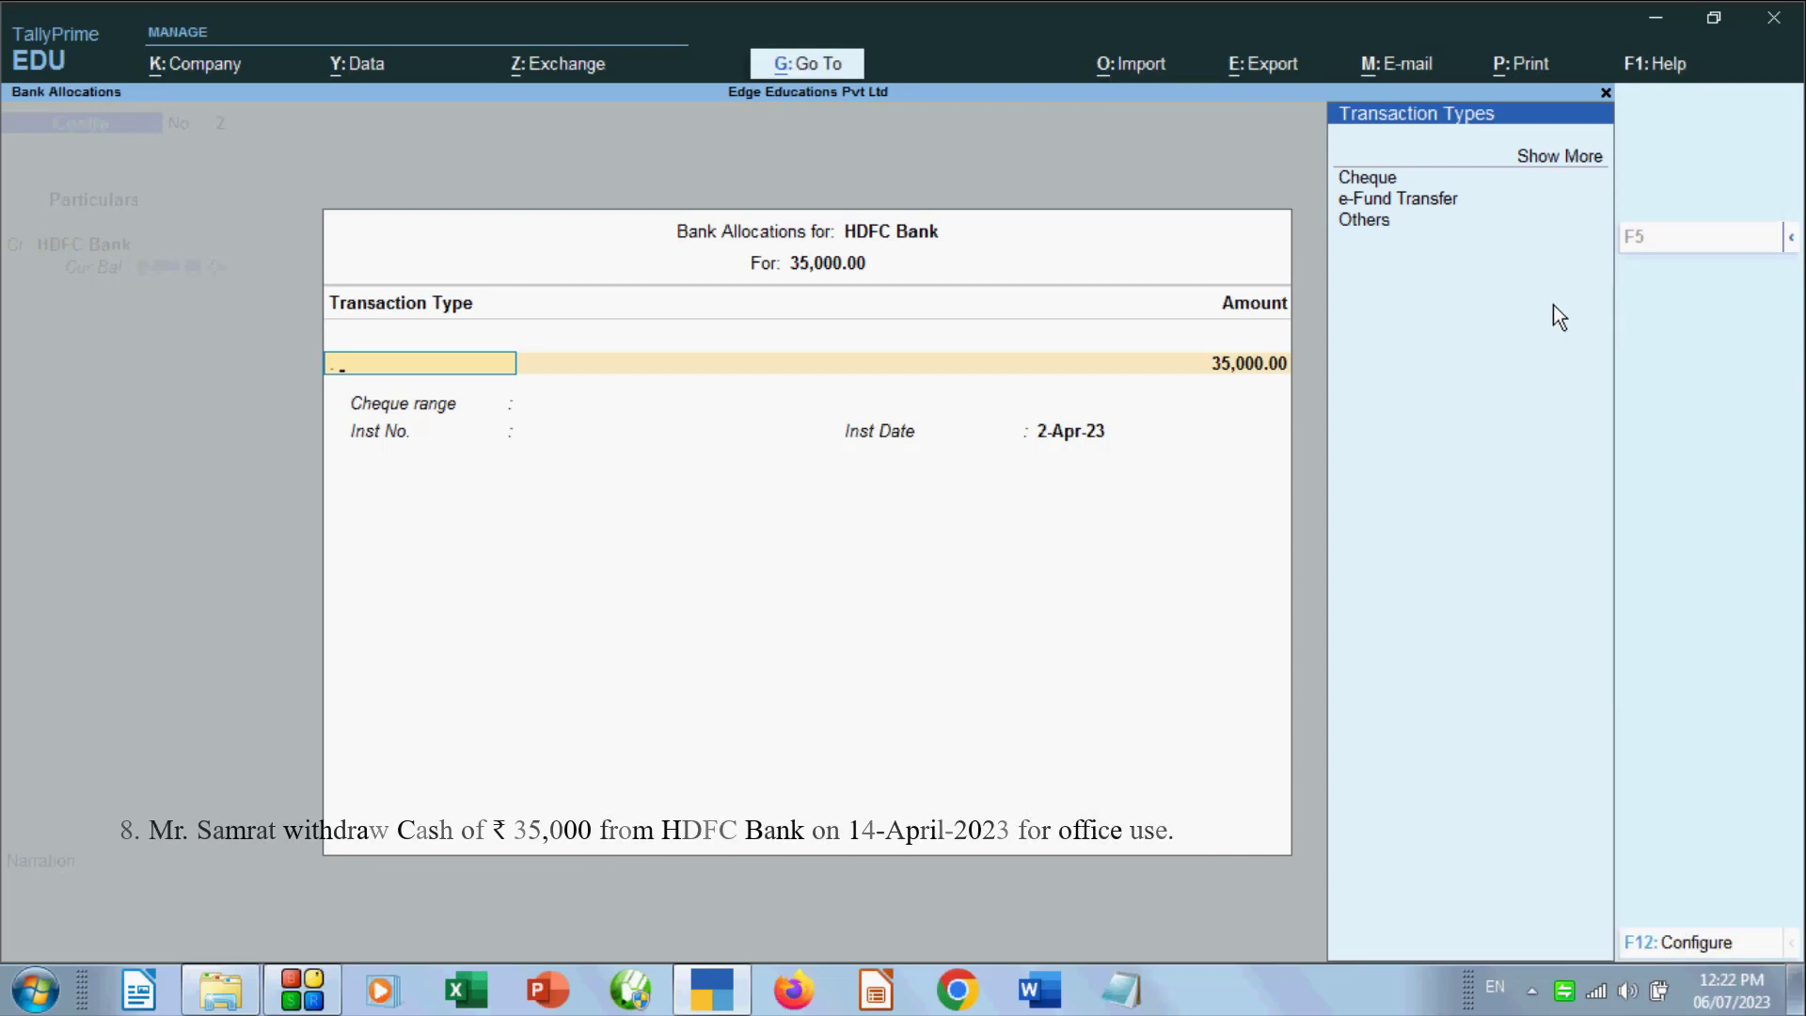
{"action": "key", "text": "Up"}
{"action": "key", "text": "Return"}
{"action": "key", "text": "Return"}
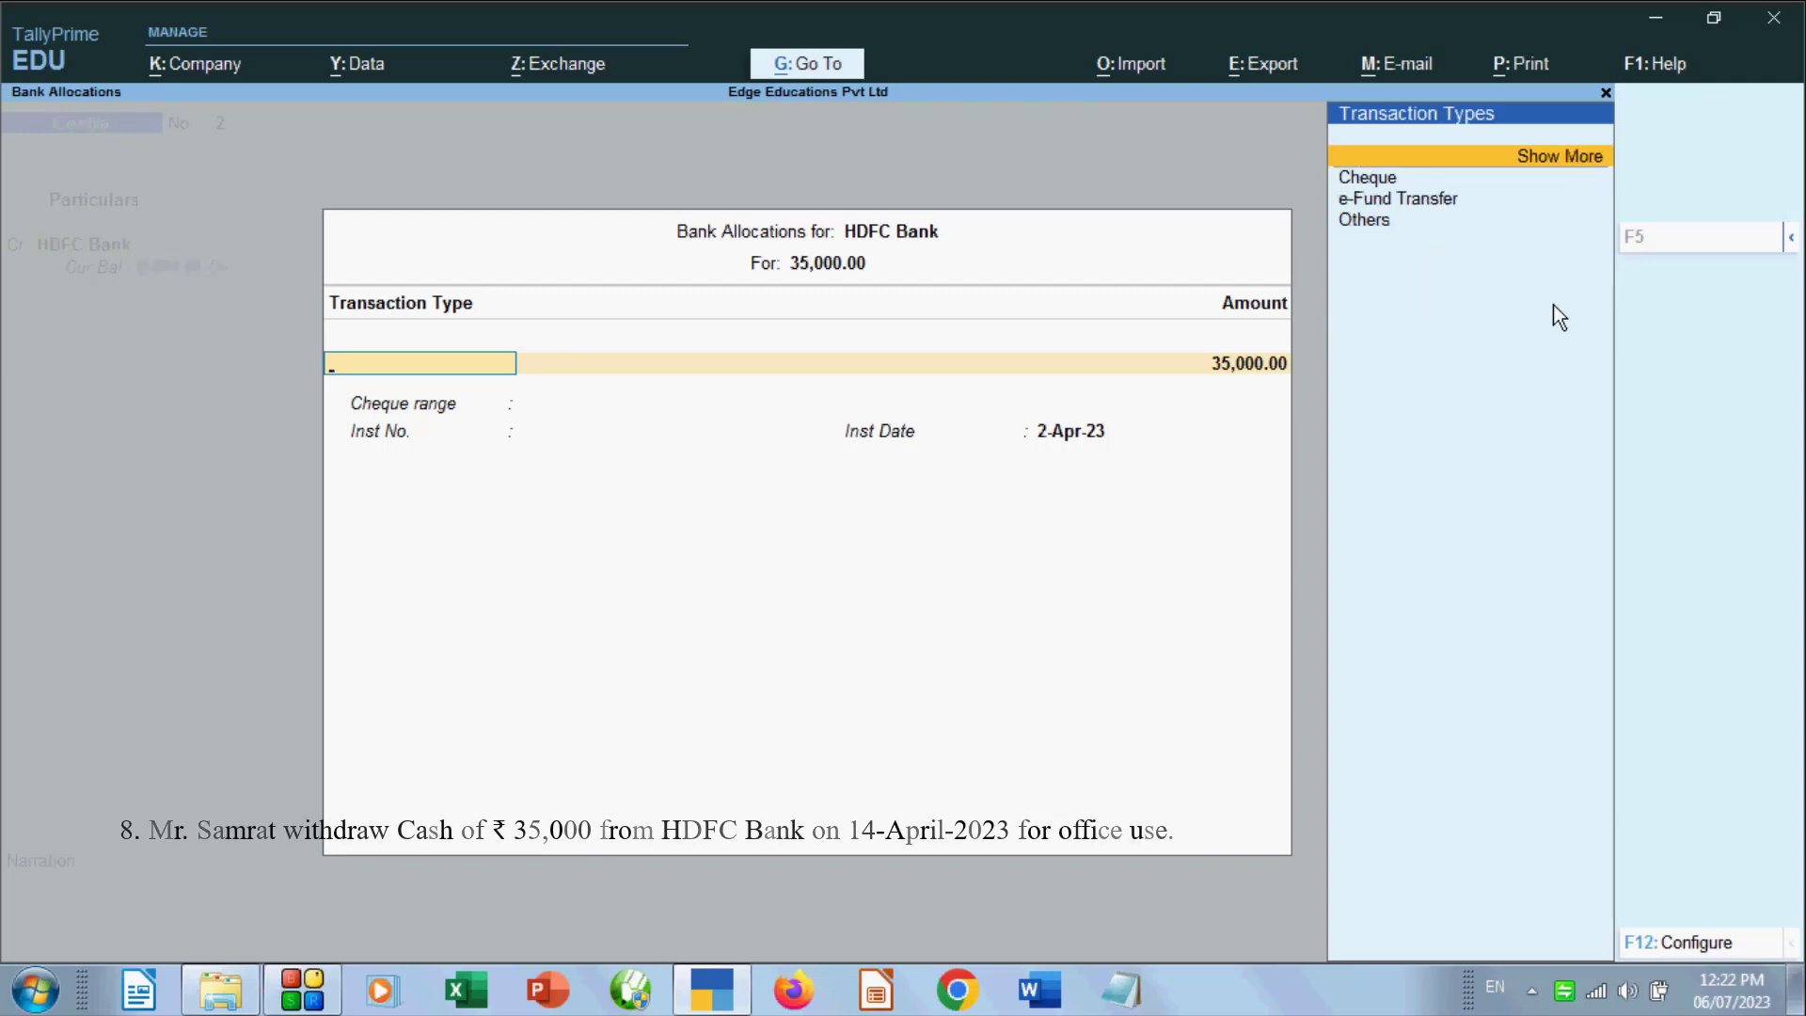
{"action": "key", "text": "Escape"}
{"action": "key", "text": "y"}
{"action": "key", "text": "Return"}
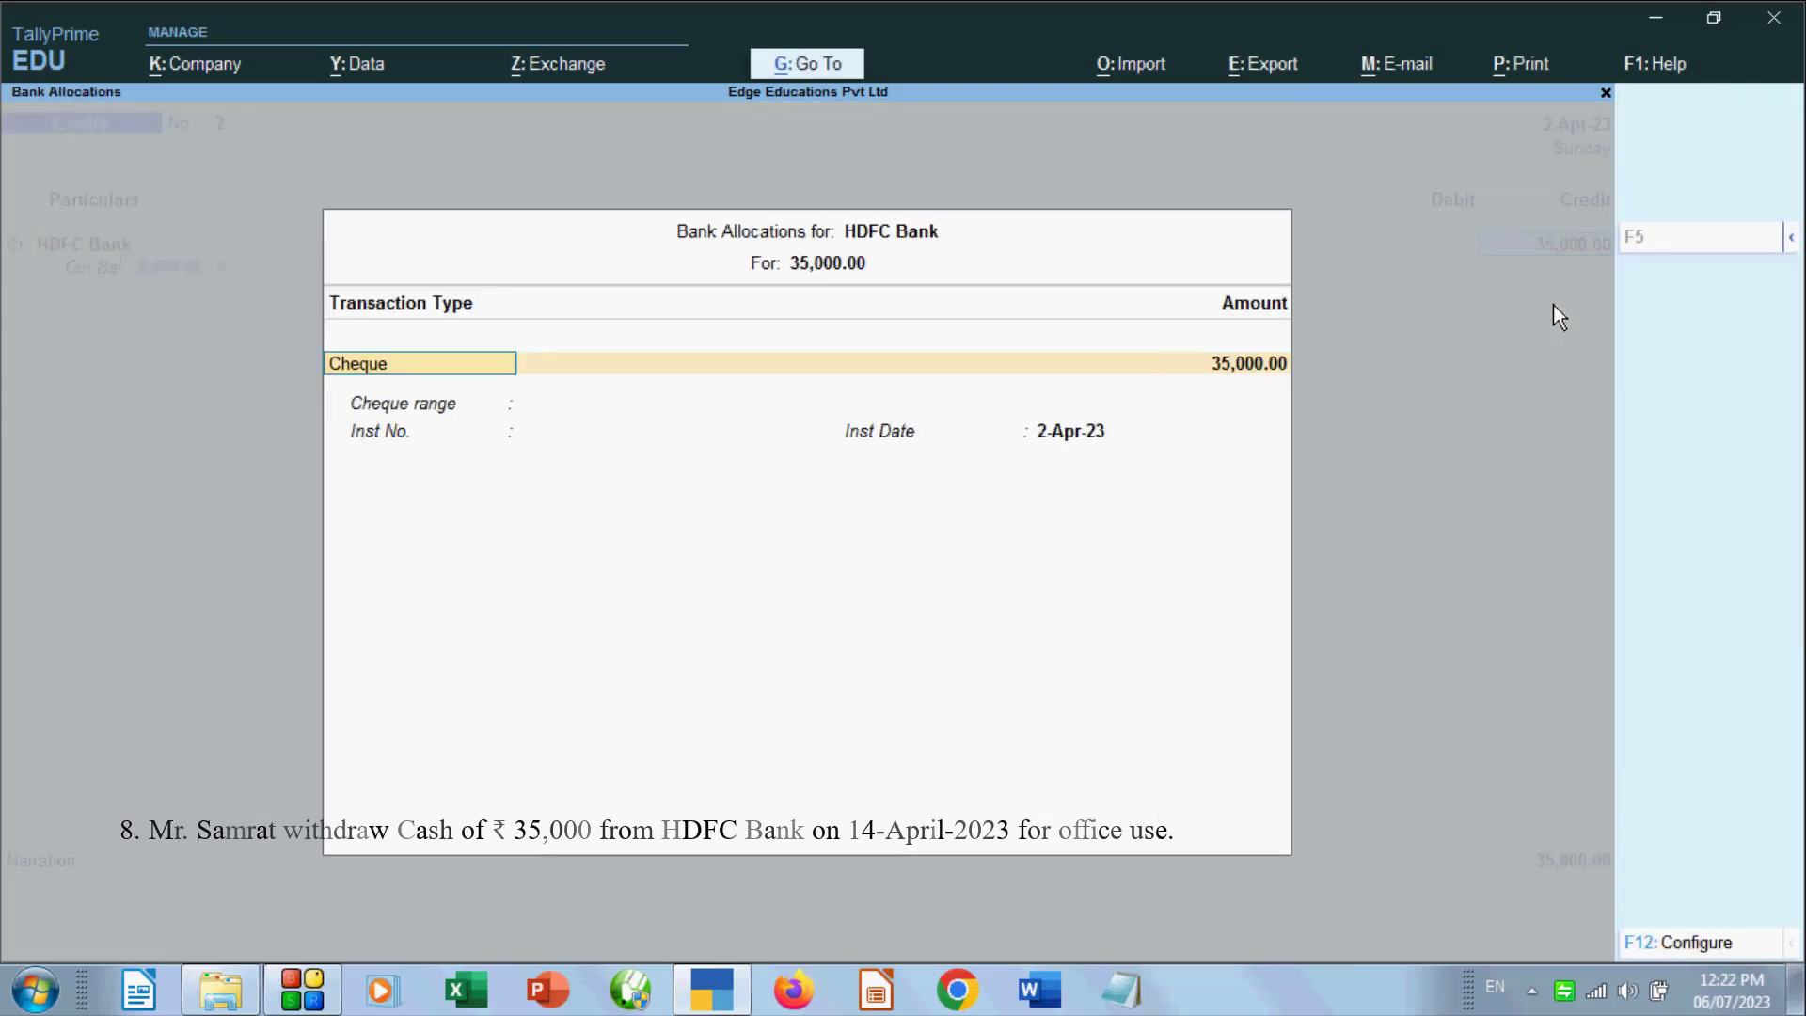
Accept the cheque allocation with range Not Applicable and no instrument number, and debit 35,000 to Cash
{"action": "key", "text": "Return"}
{"action": "key", "text": "Return"}
{"action": "key", "text": "Return"}
{"action": "key", "text": "Return"}
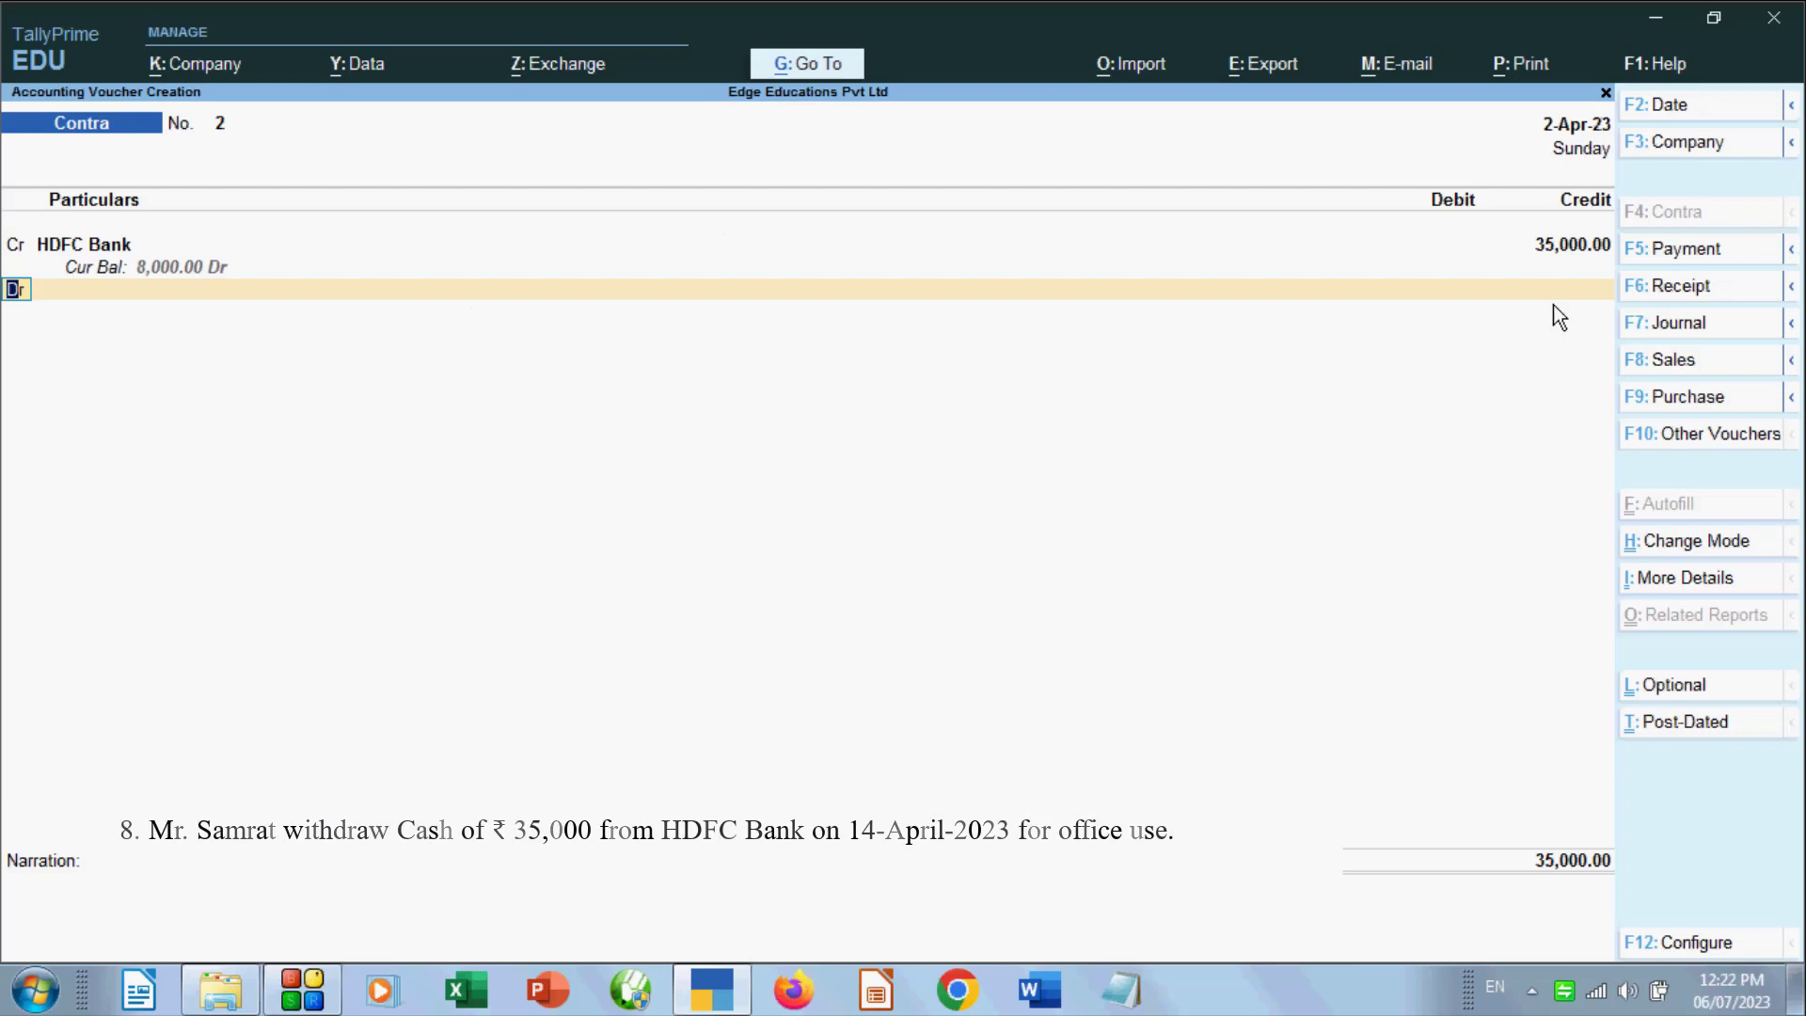
{"action": "key", "text": "Return"}
{"action": "key", "text": "Return"}
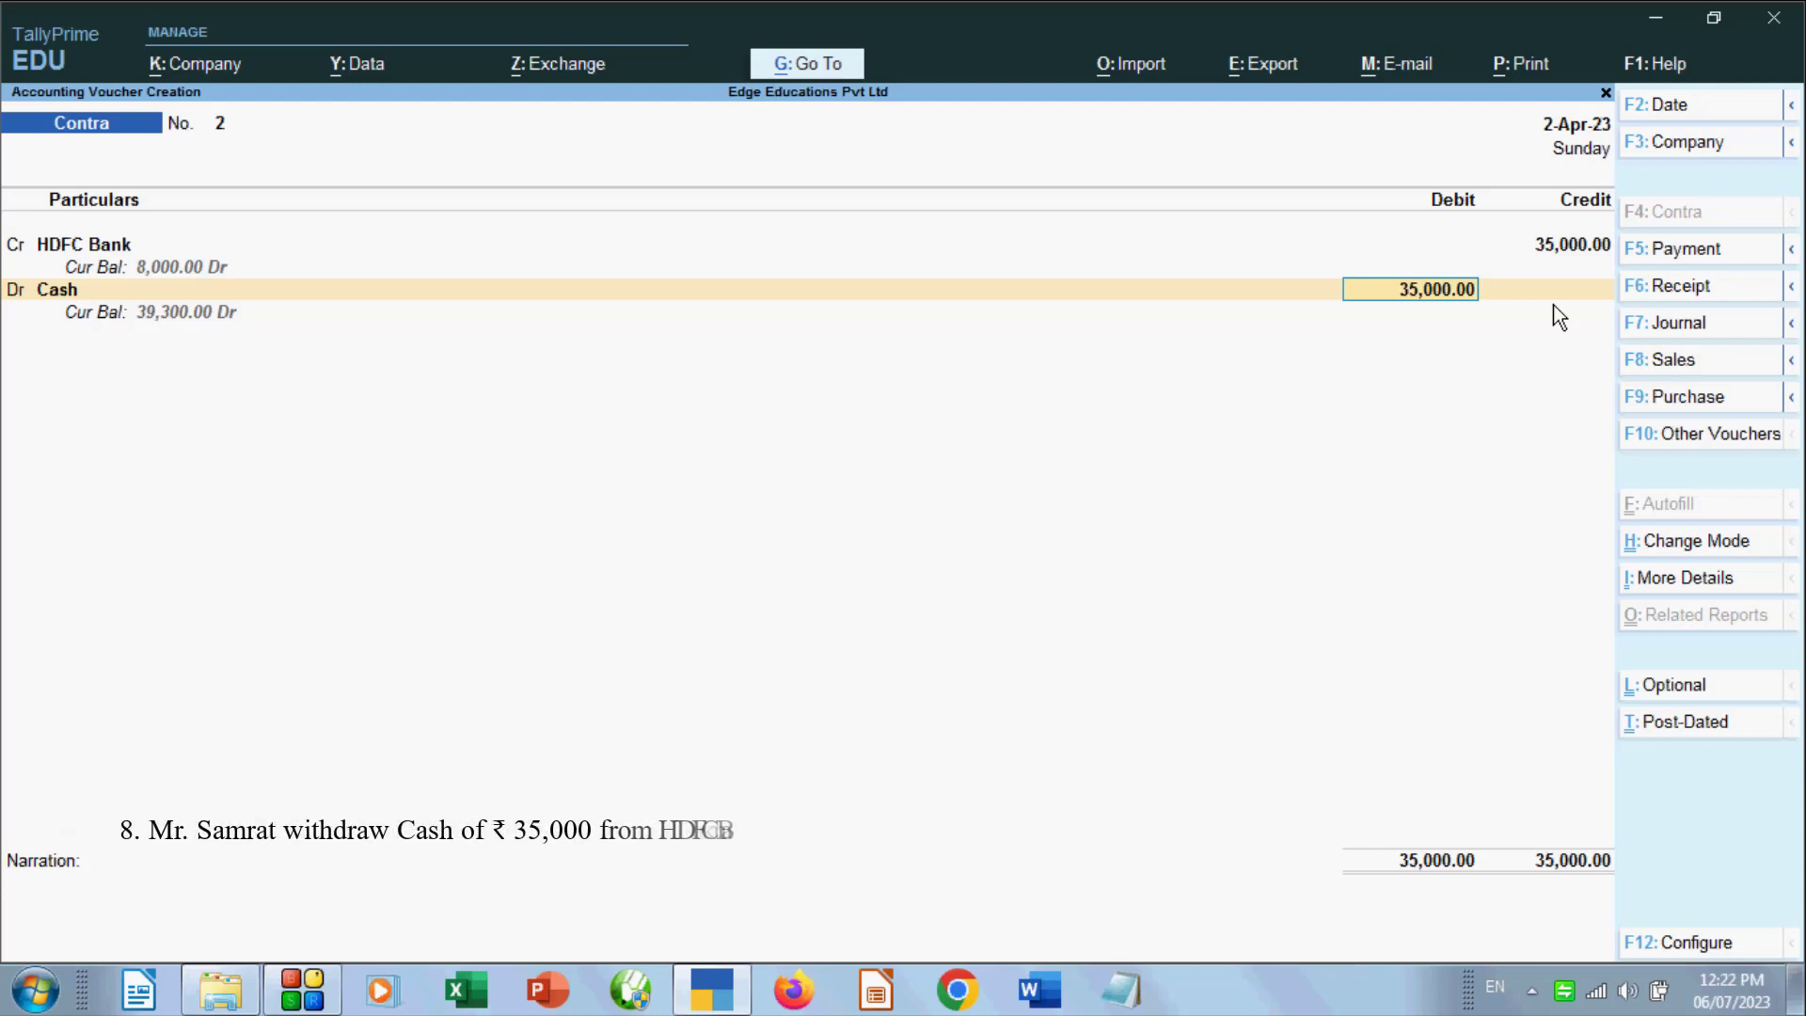
Reopen the HDFC Bank line's allocation and review its cheque details
{"action": "left_click", "coordinate": [75, 246]}
{"action": "key", "text": "Return"}
{"action": "key", "text": "Return"}
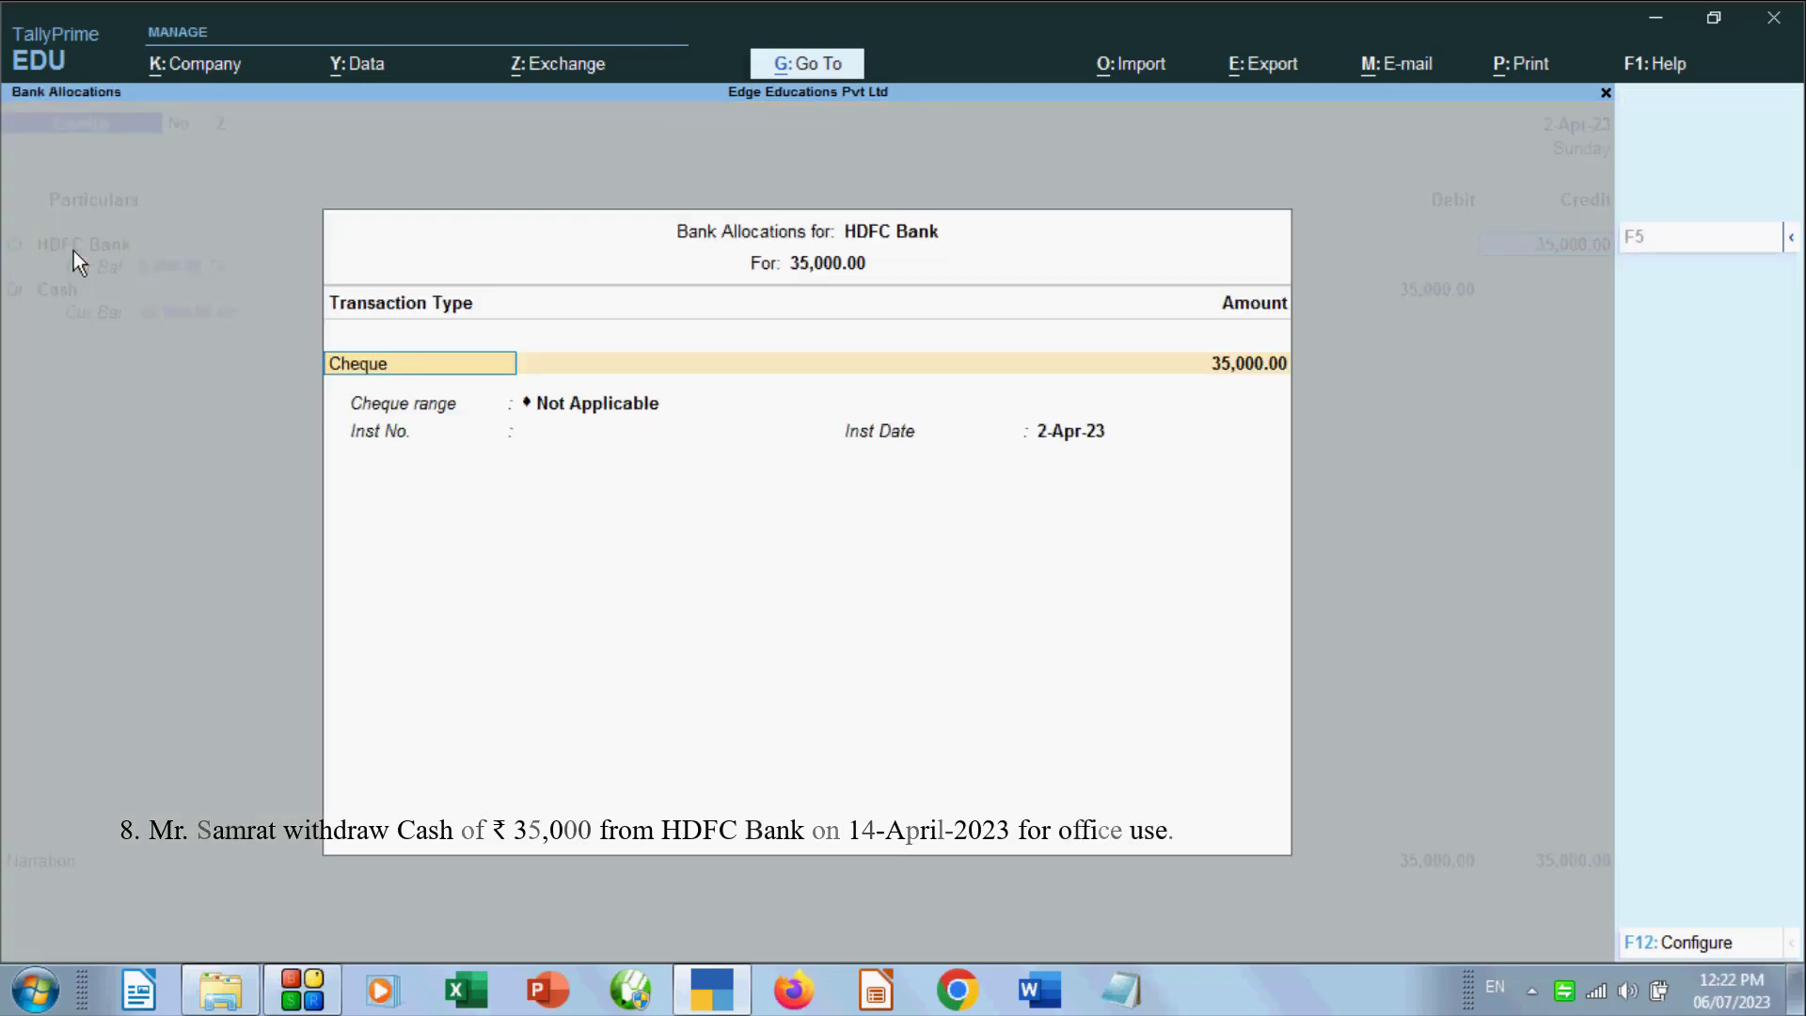
{"action": "key", "text": "Return"}
{"action": "key", "text": "Return"}
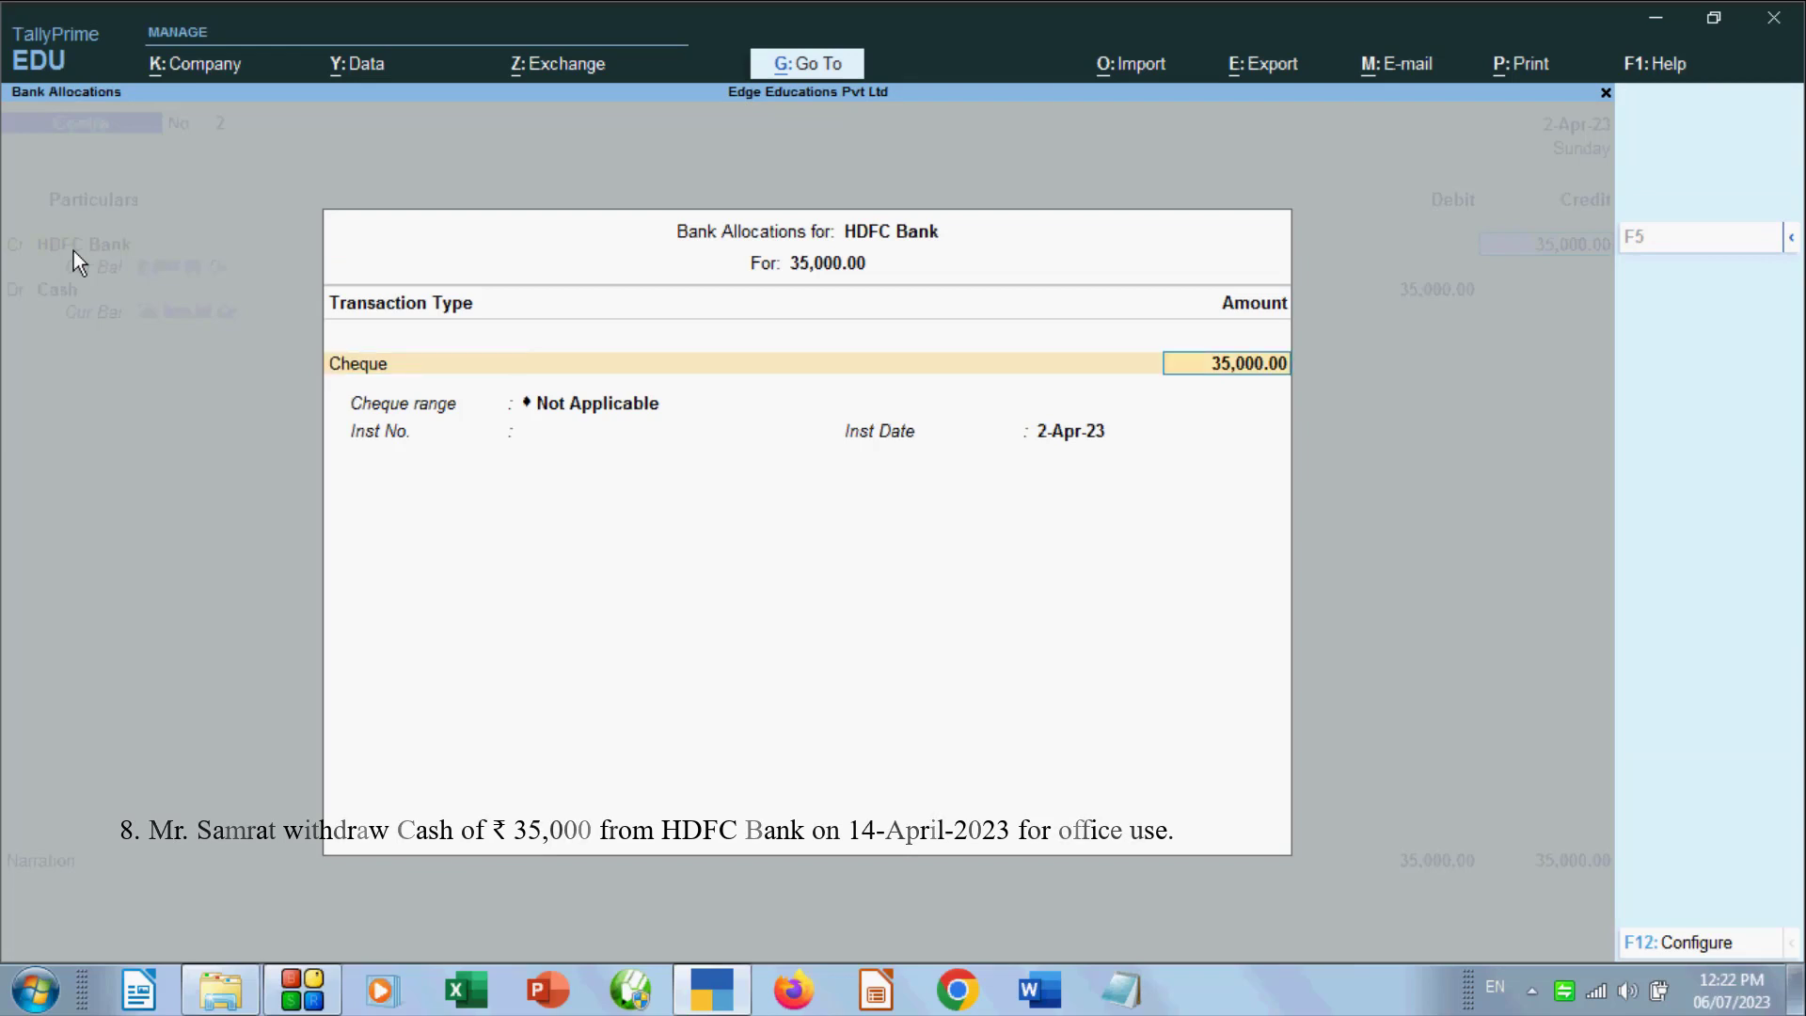
{"action": "key", "text": "Return"}
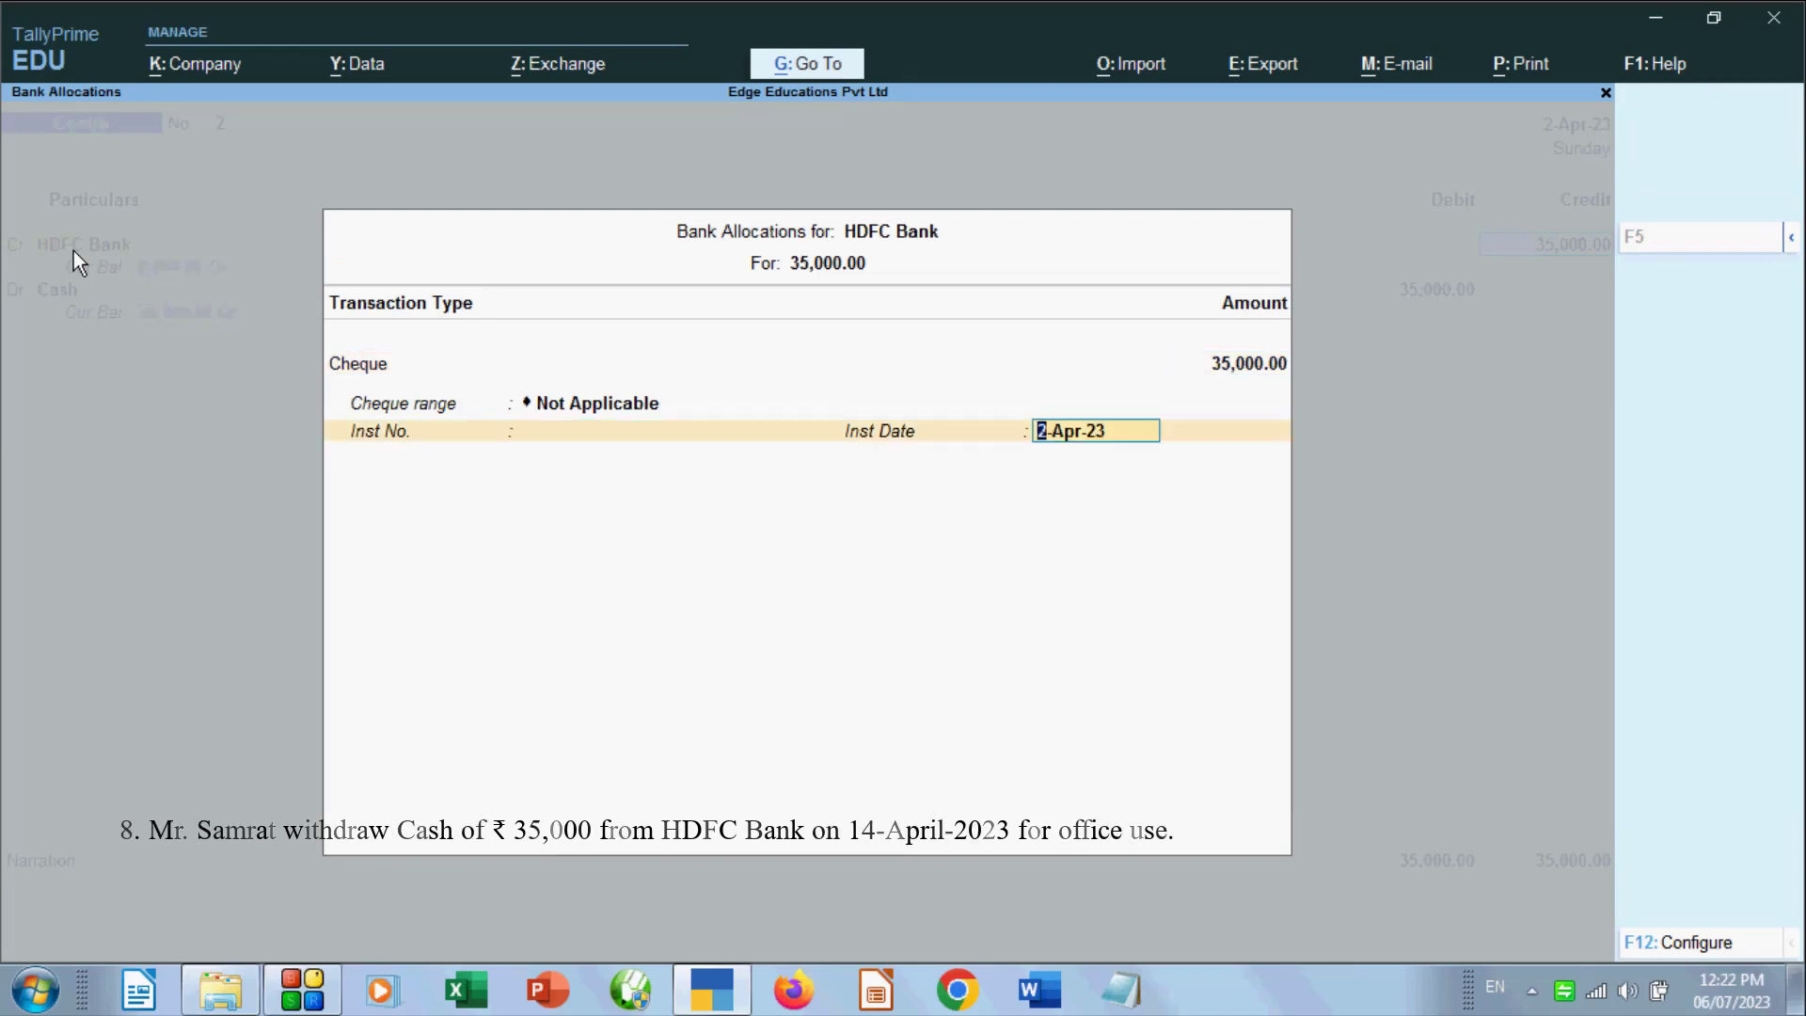
{"action": "key", "text": "Return"}
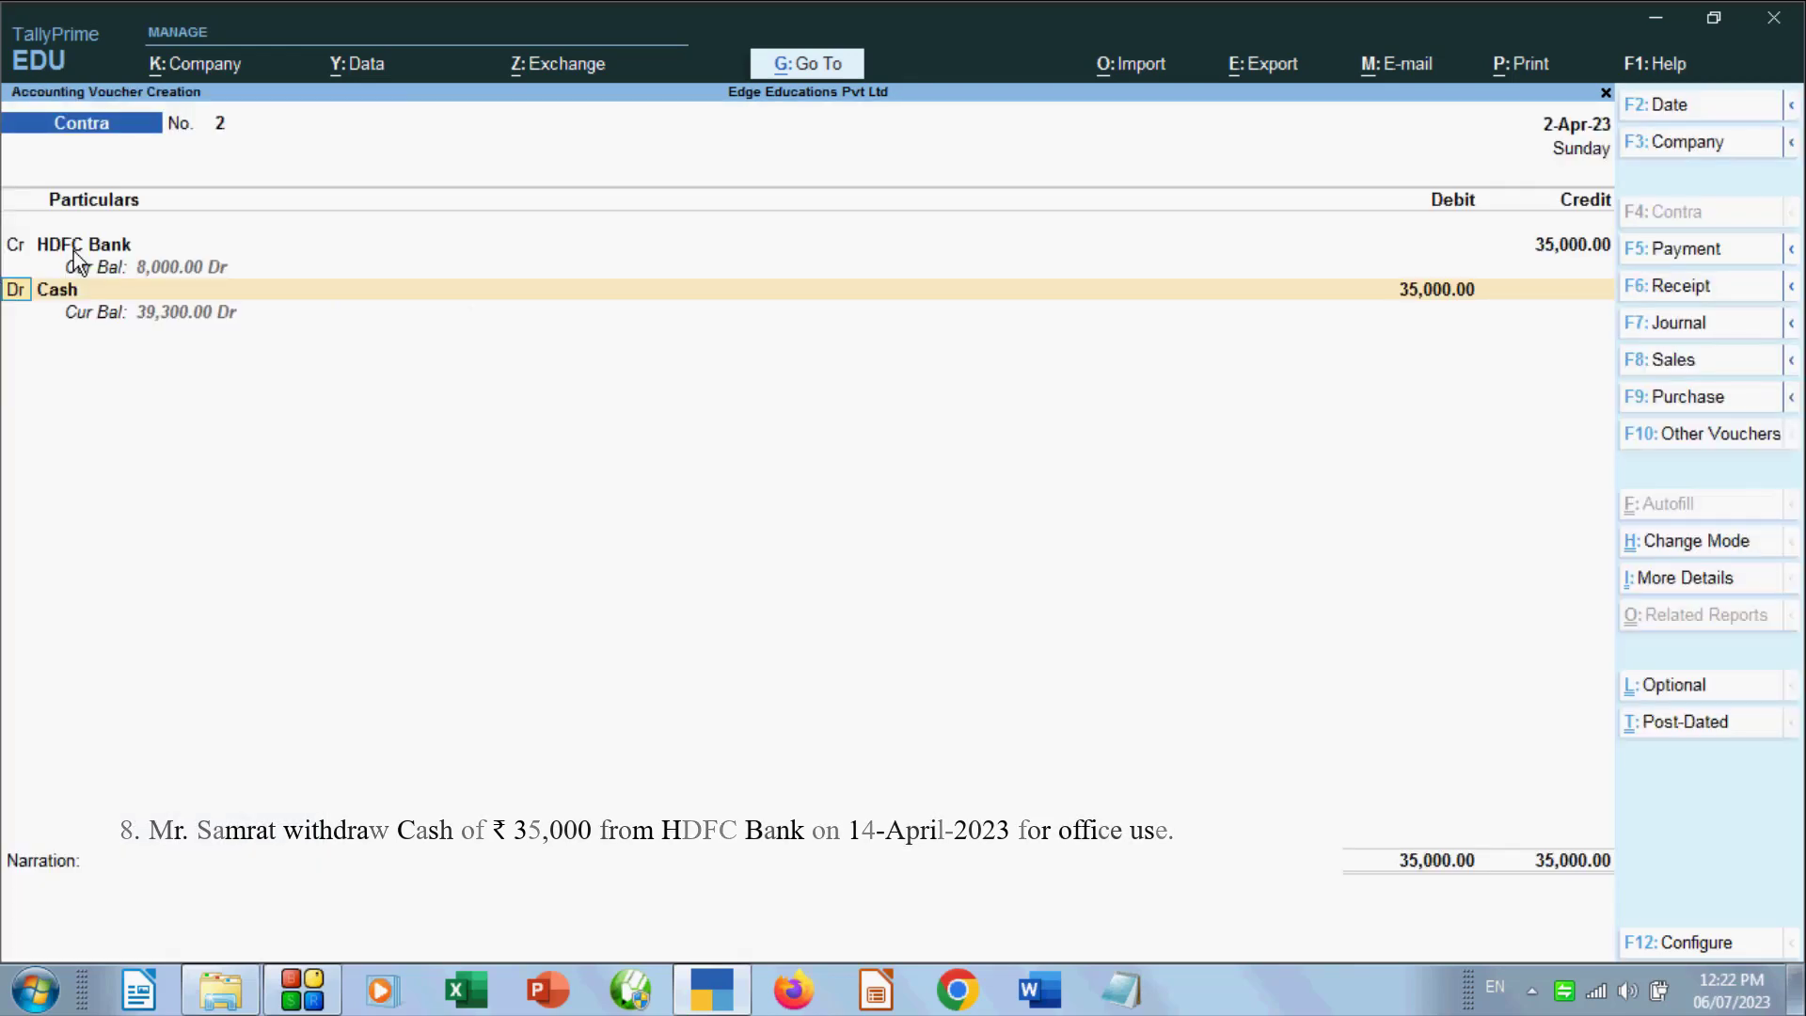
Enter the narration "being cash withdrew ." and save the contra voucher
{"action": "key", "text": "Return"}
{"action": "key", "text": "Return"}
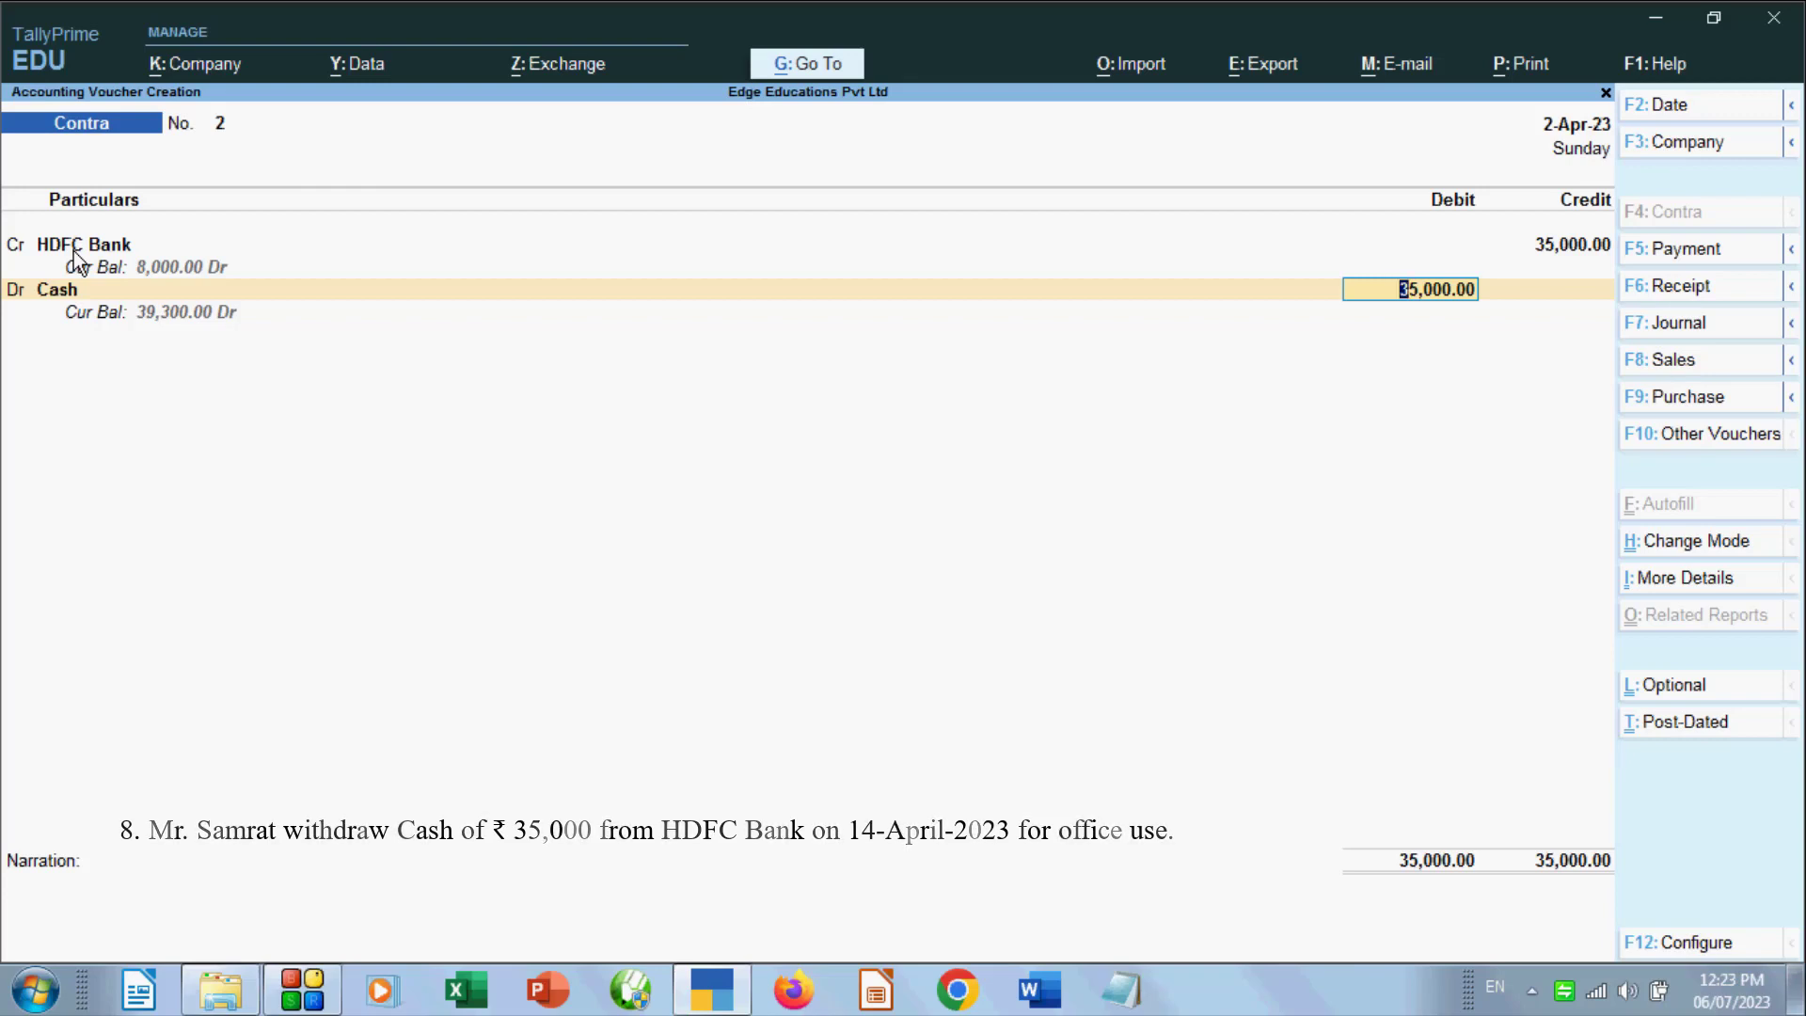
{"action": "key", "text": "Return"}
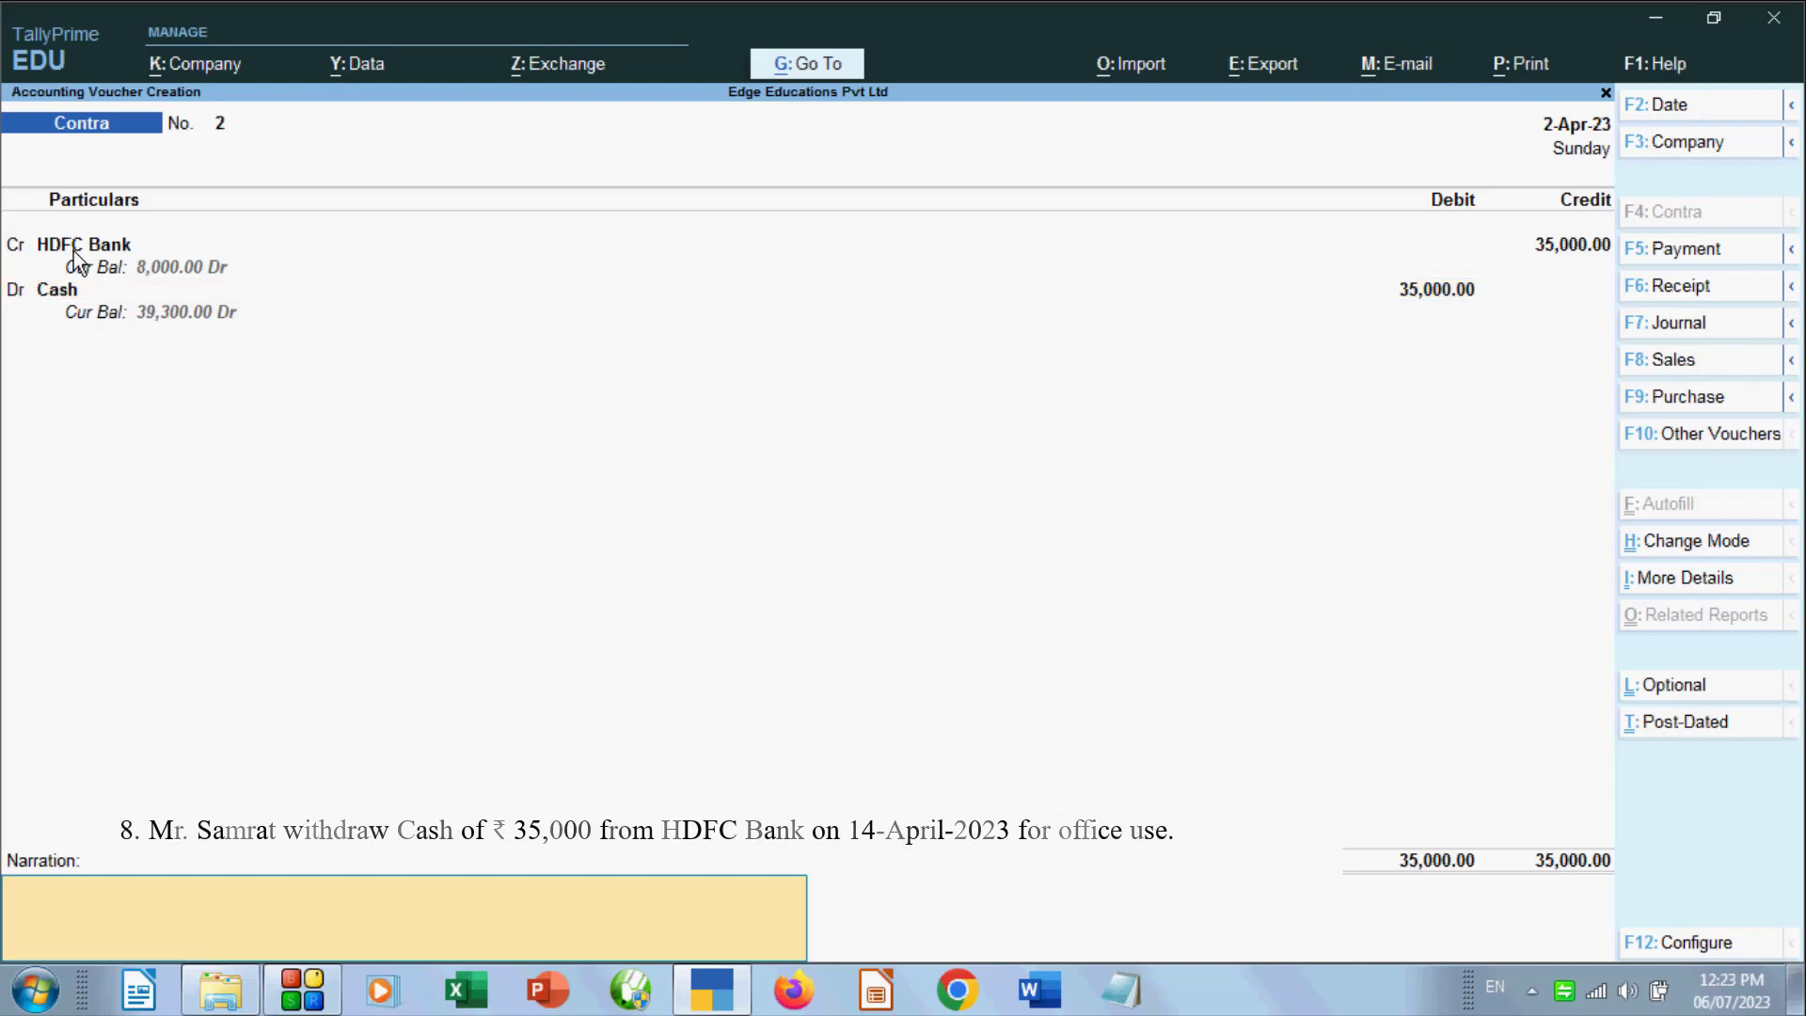
{"action": "type", "text": "b"}
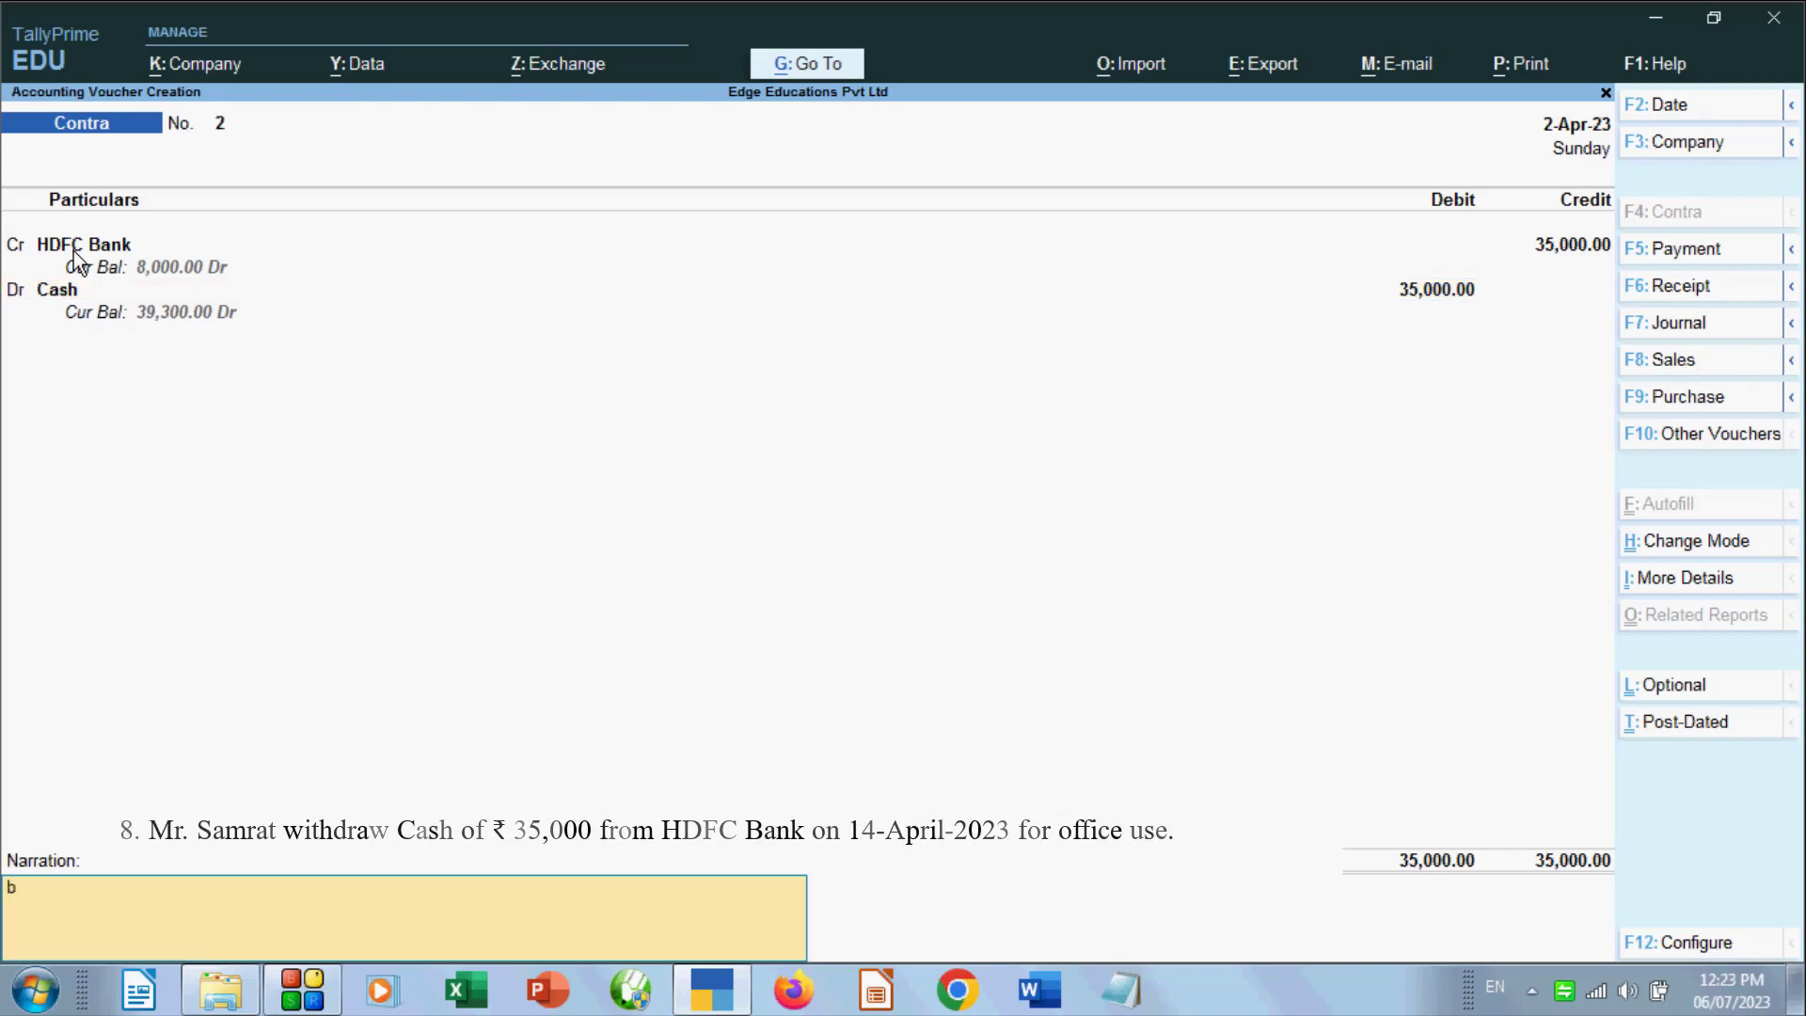
{"action": "type", "text": "eing "}
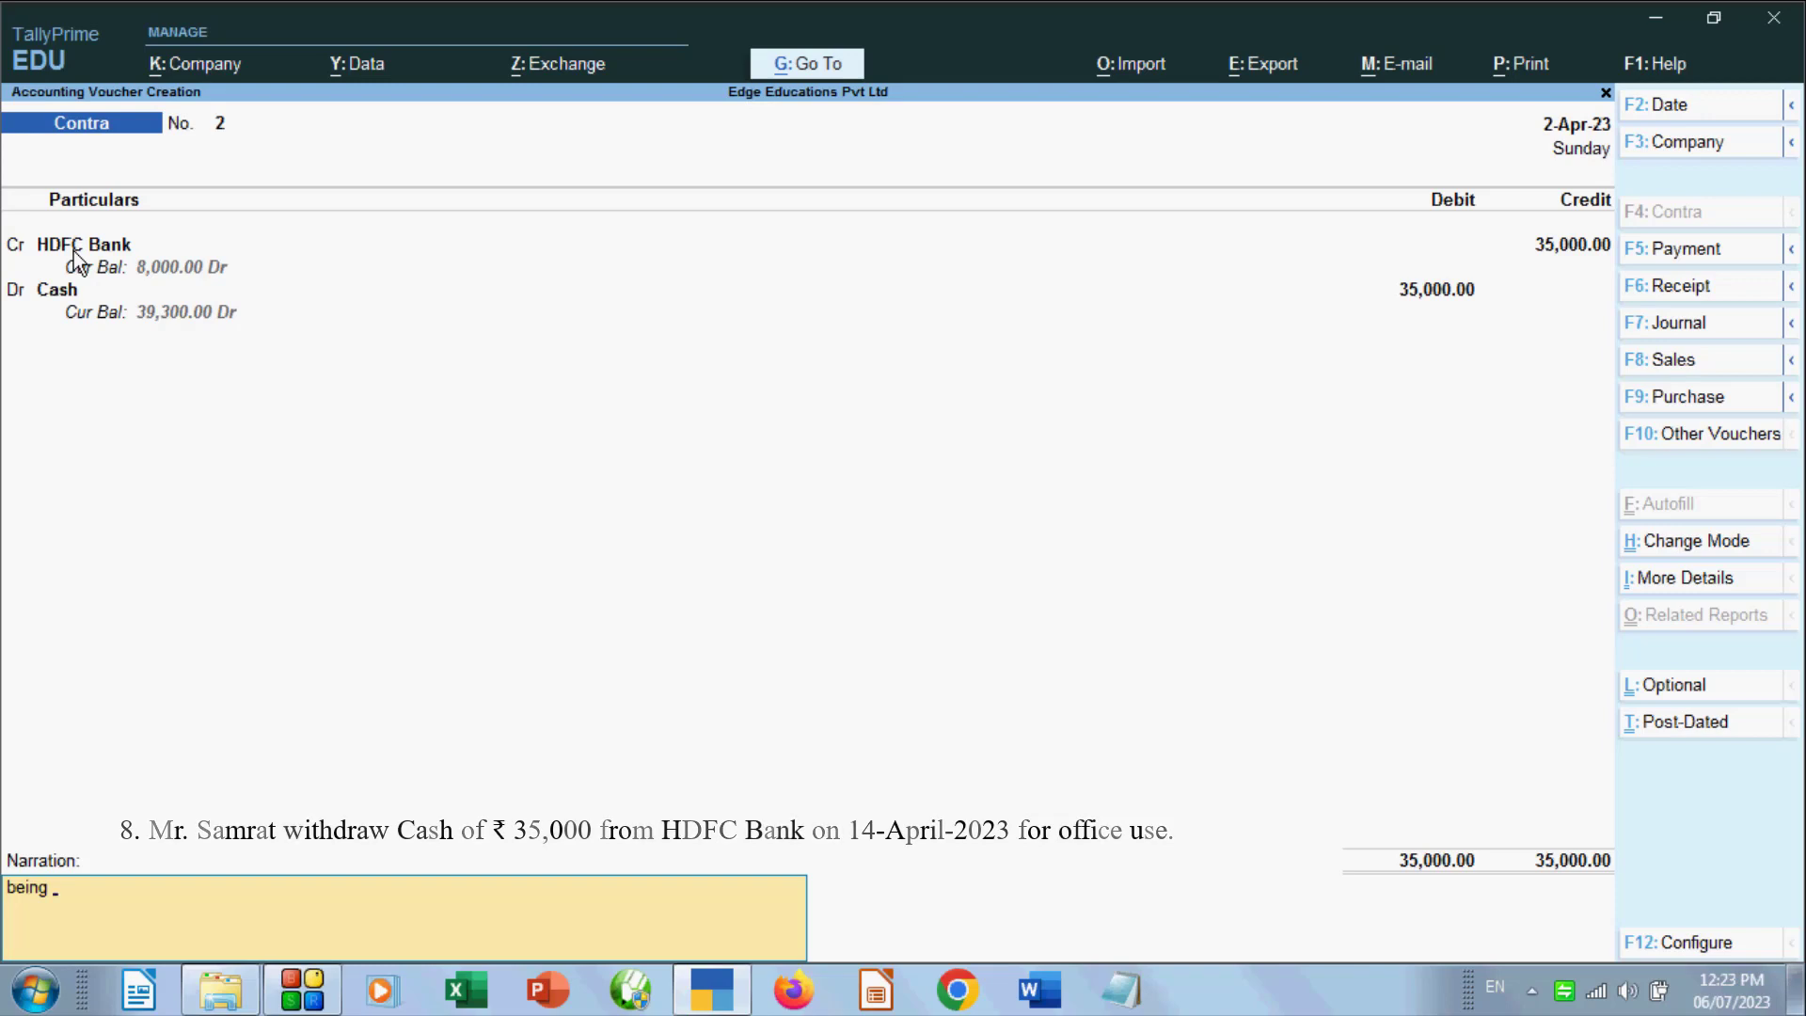
{"action": "type", "text": "cash "}
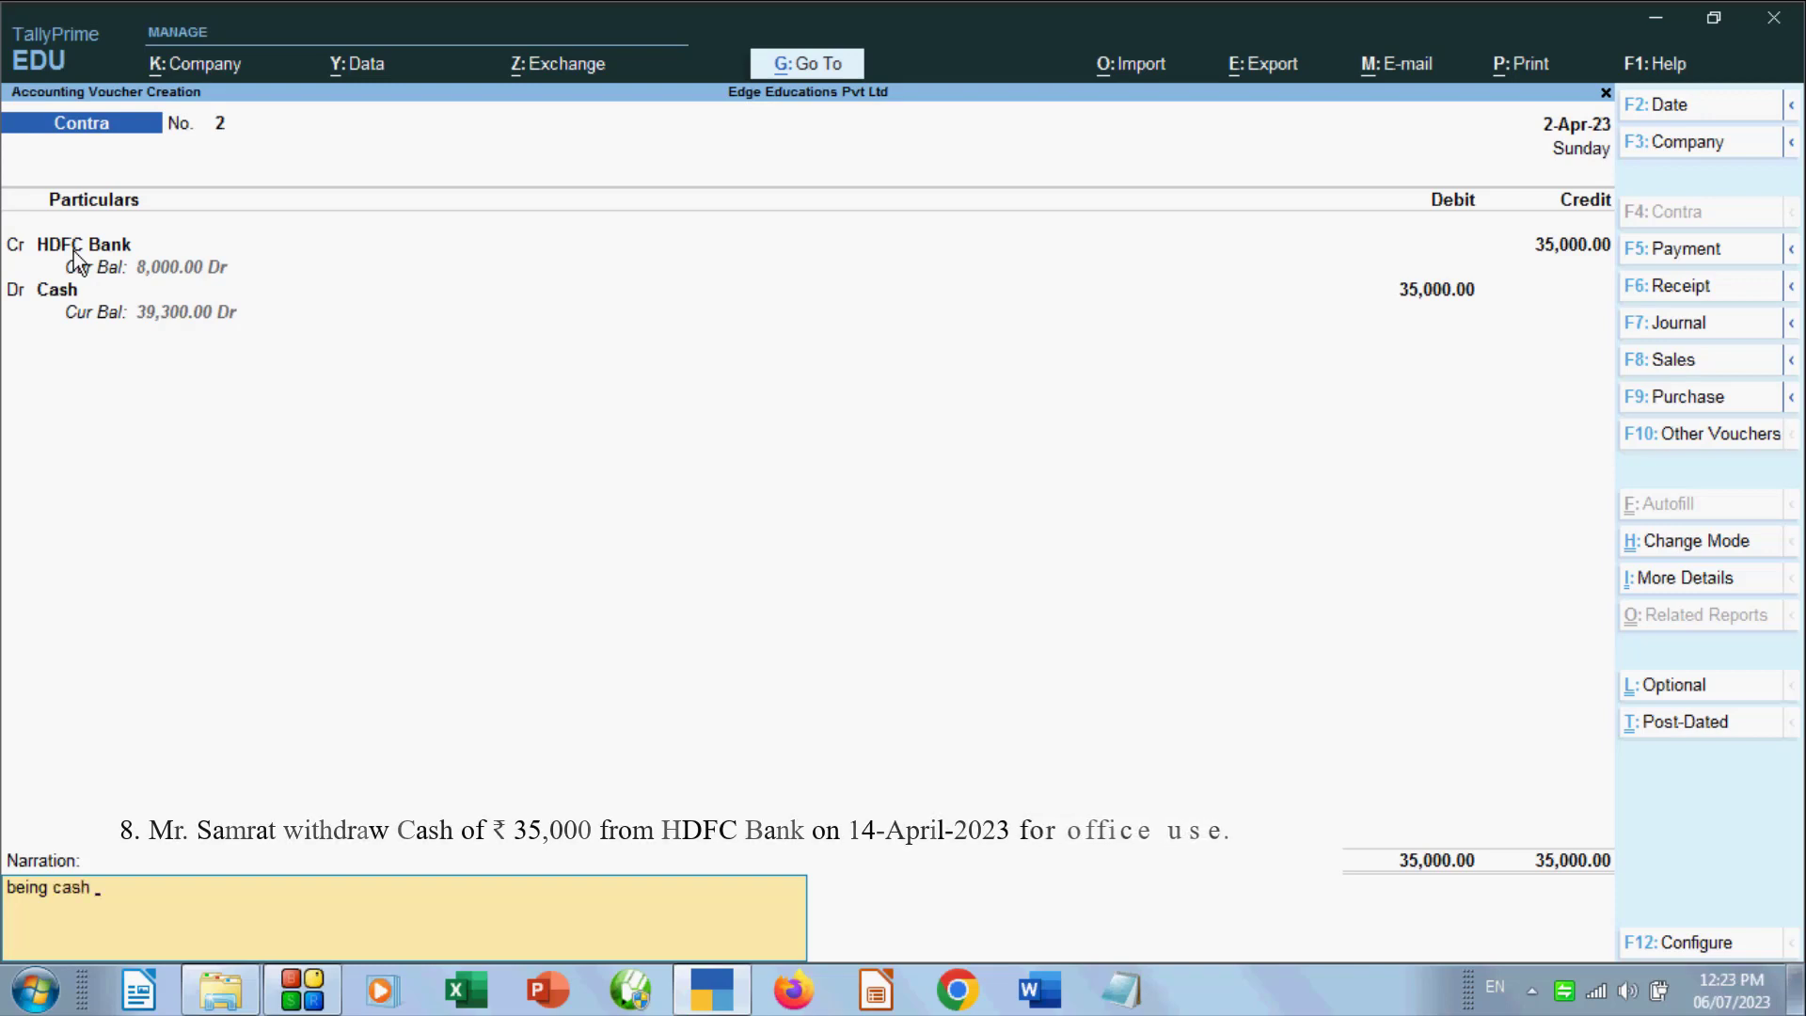
{"action": "type", "text": "wit"}
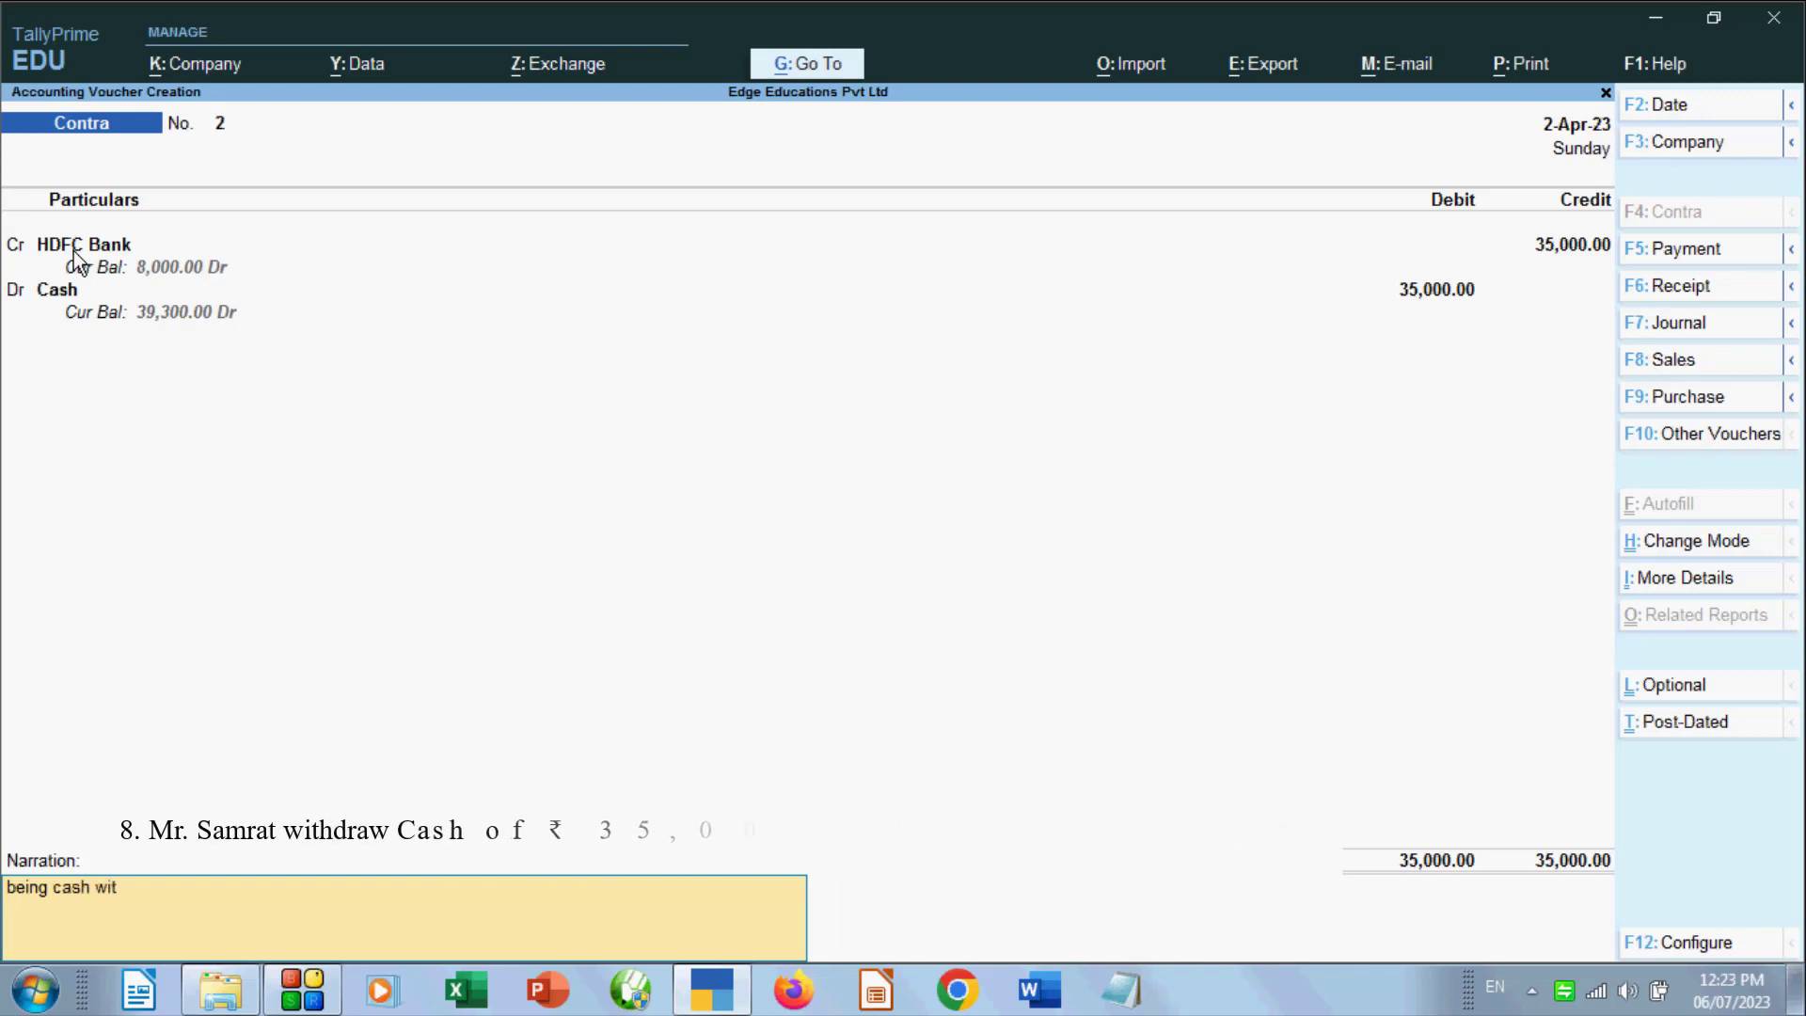
{"action": "type", "text": "hdrew"}
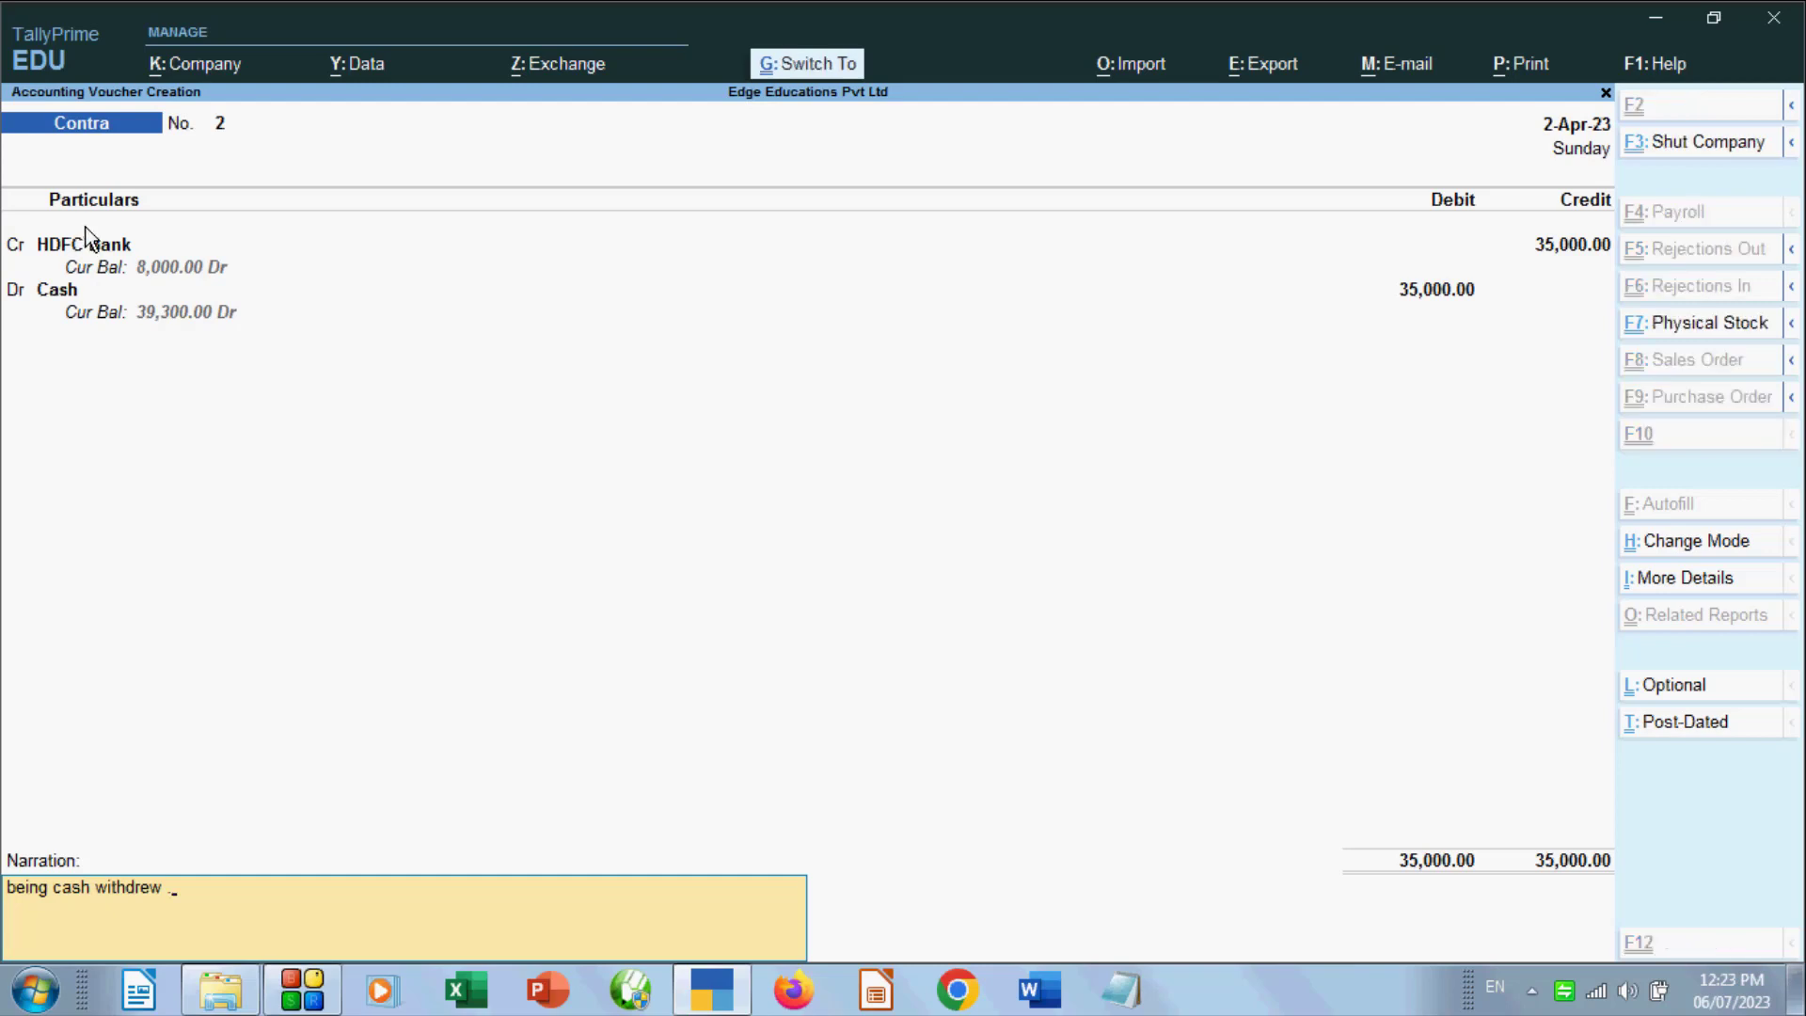
{"action": "key", "text": "ctrl+a"}
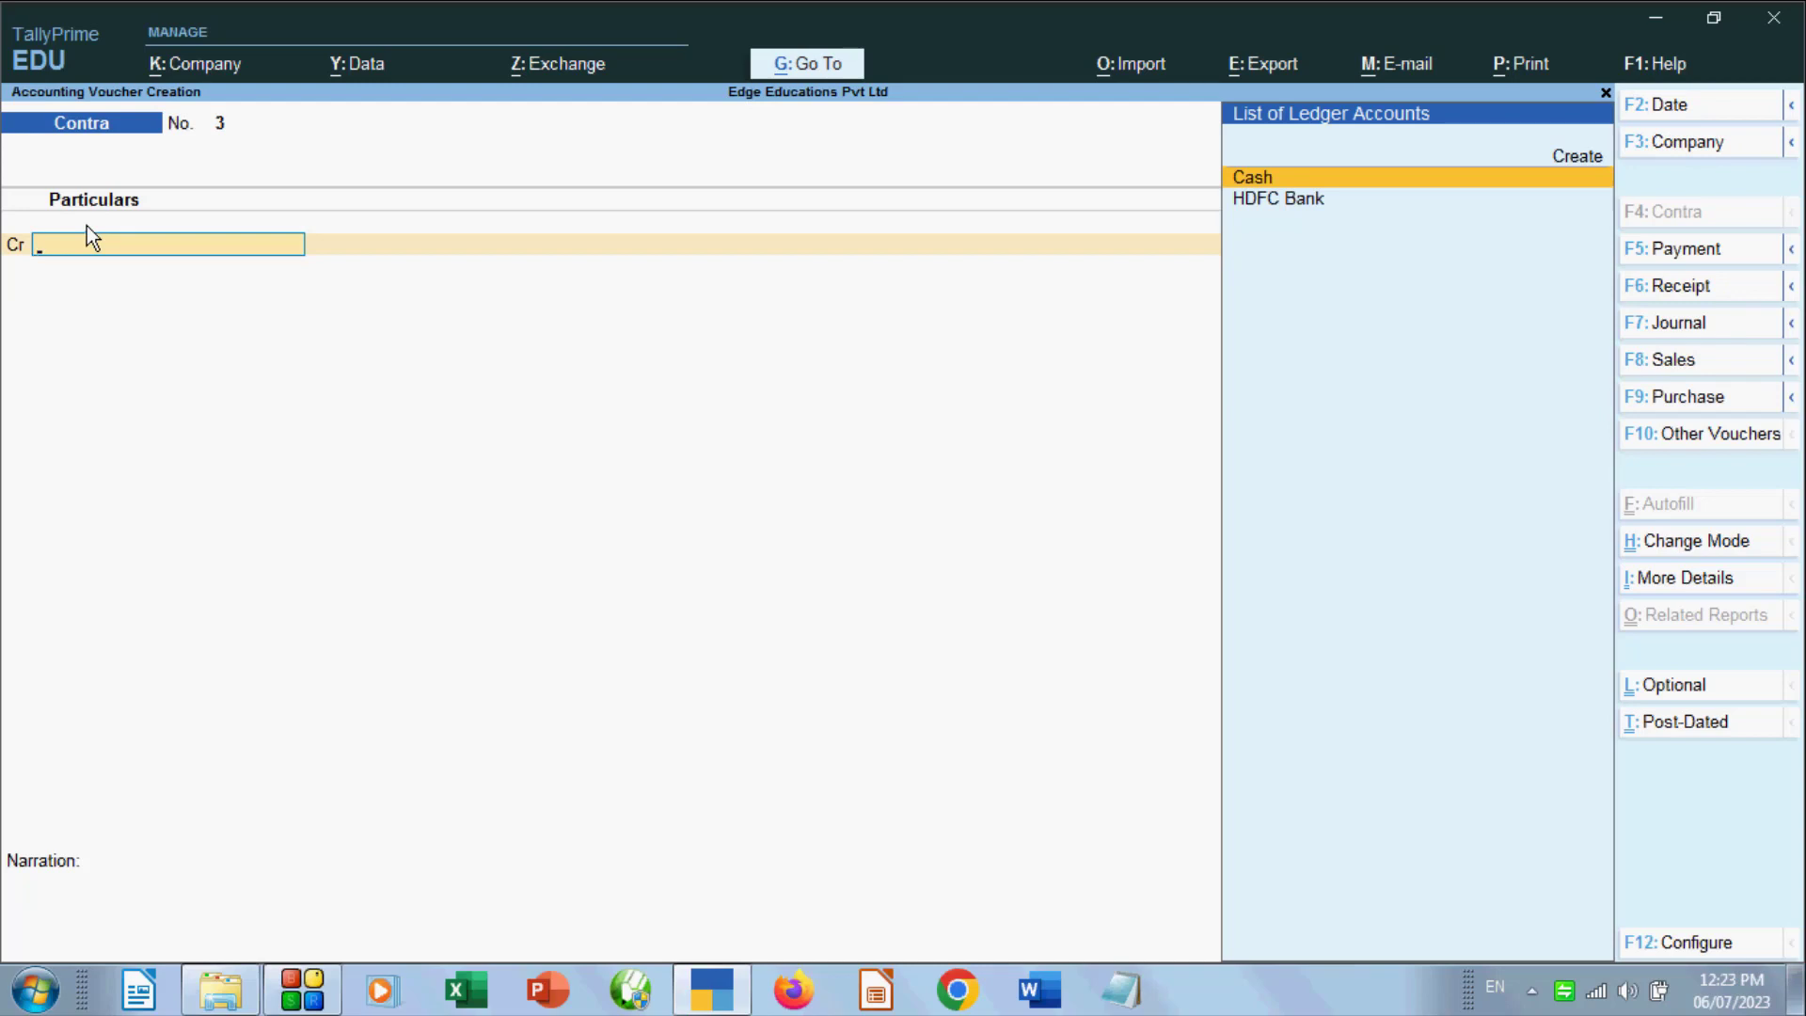
Leave voucher entry and review the recorded vouchers in the Day Book
{"action": "key", "text": "Escape"}
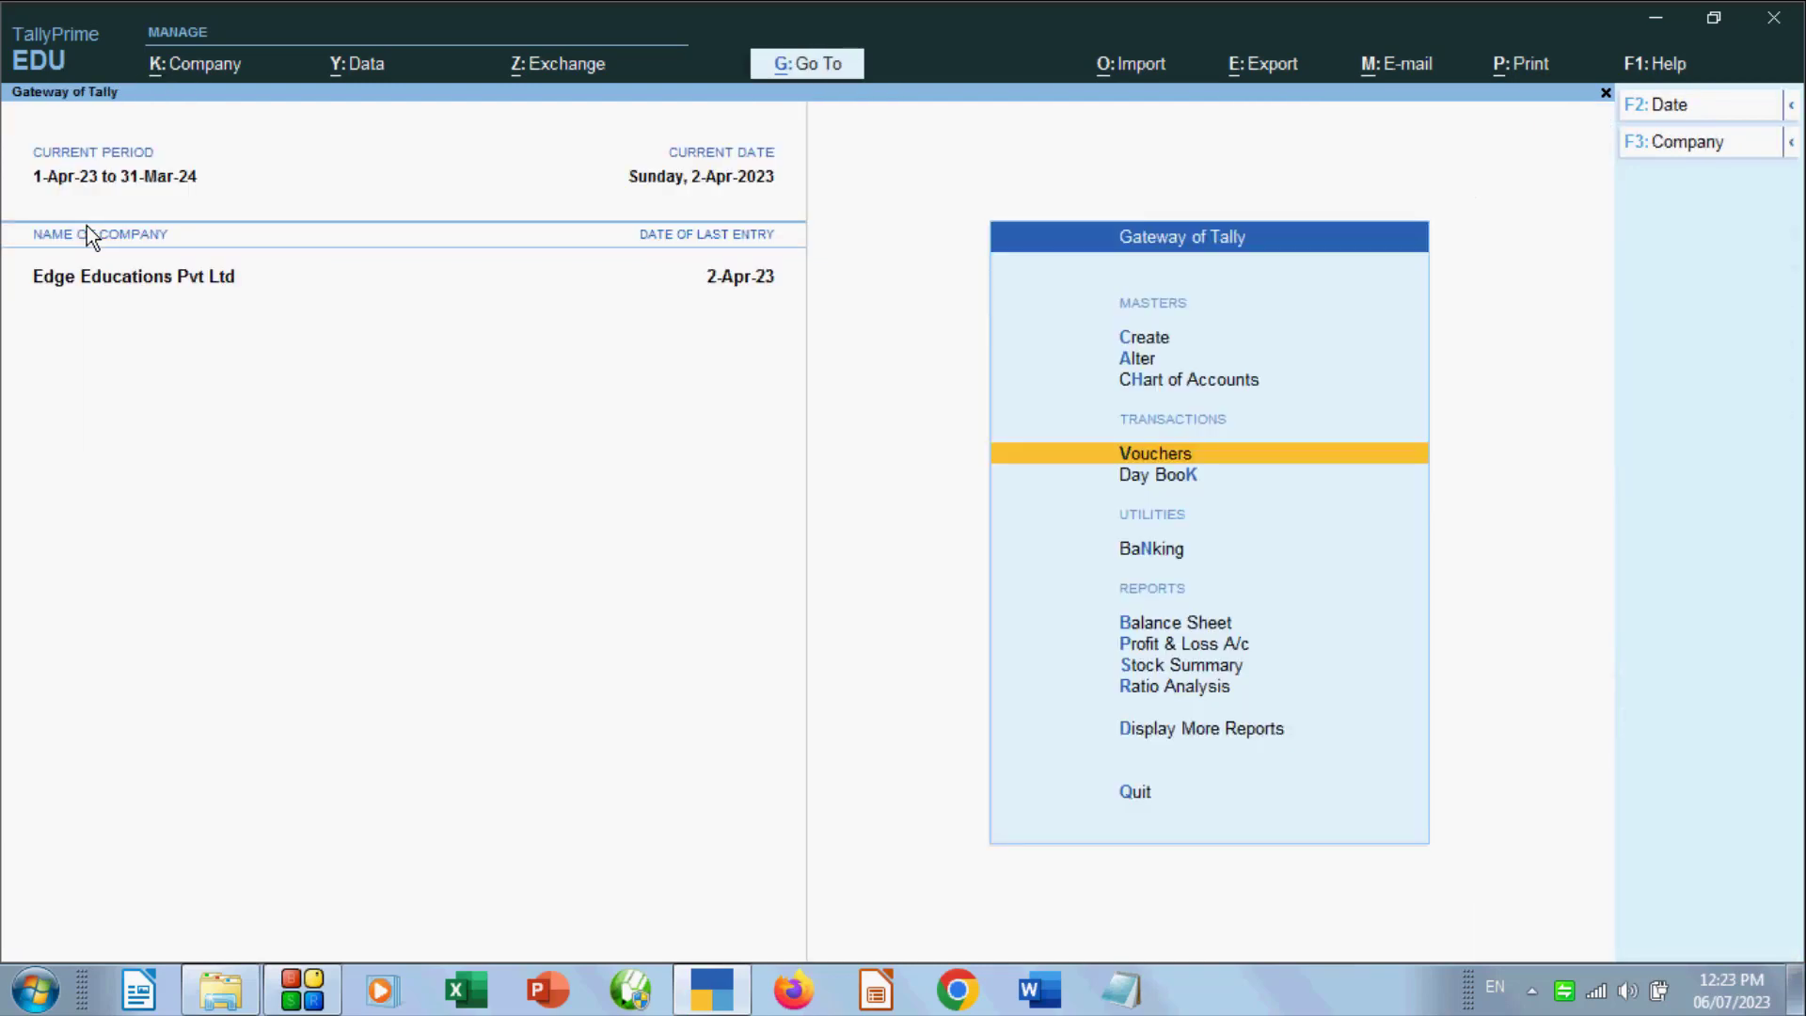
{"action": "key", "text": "Down"}
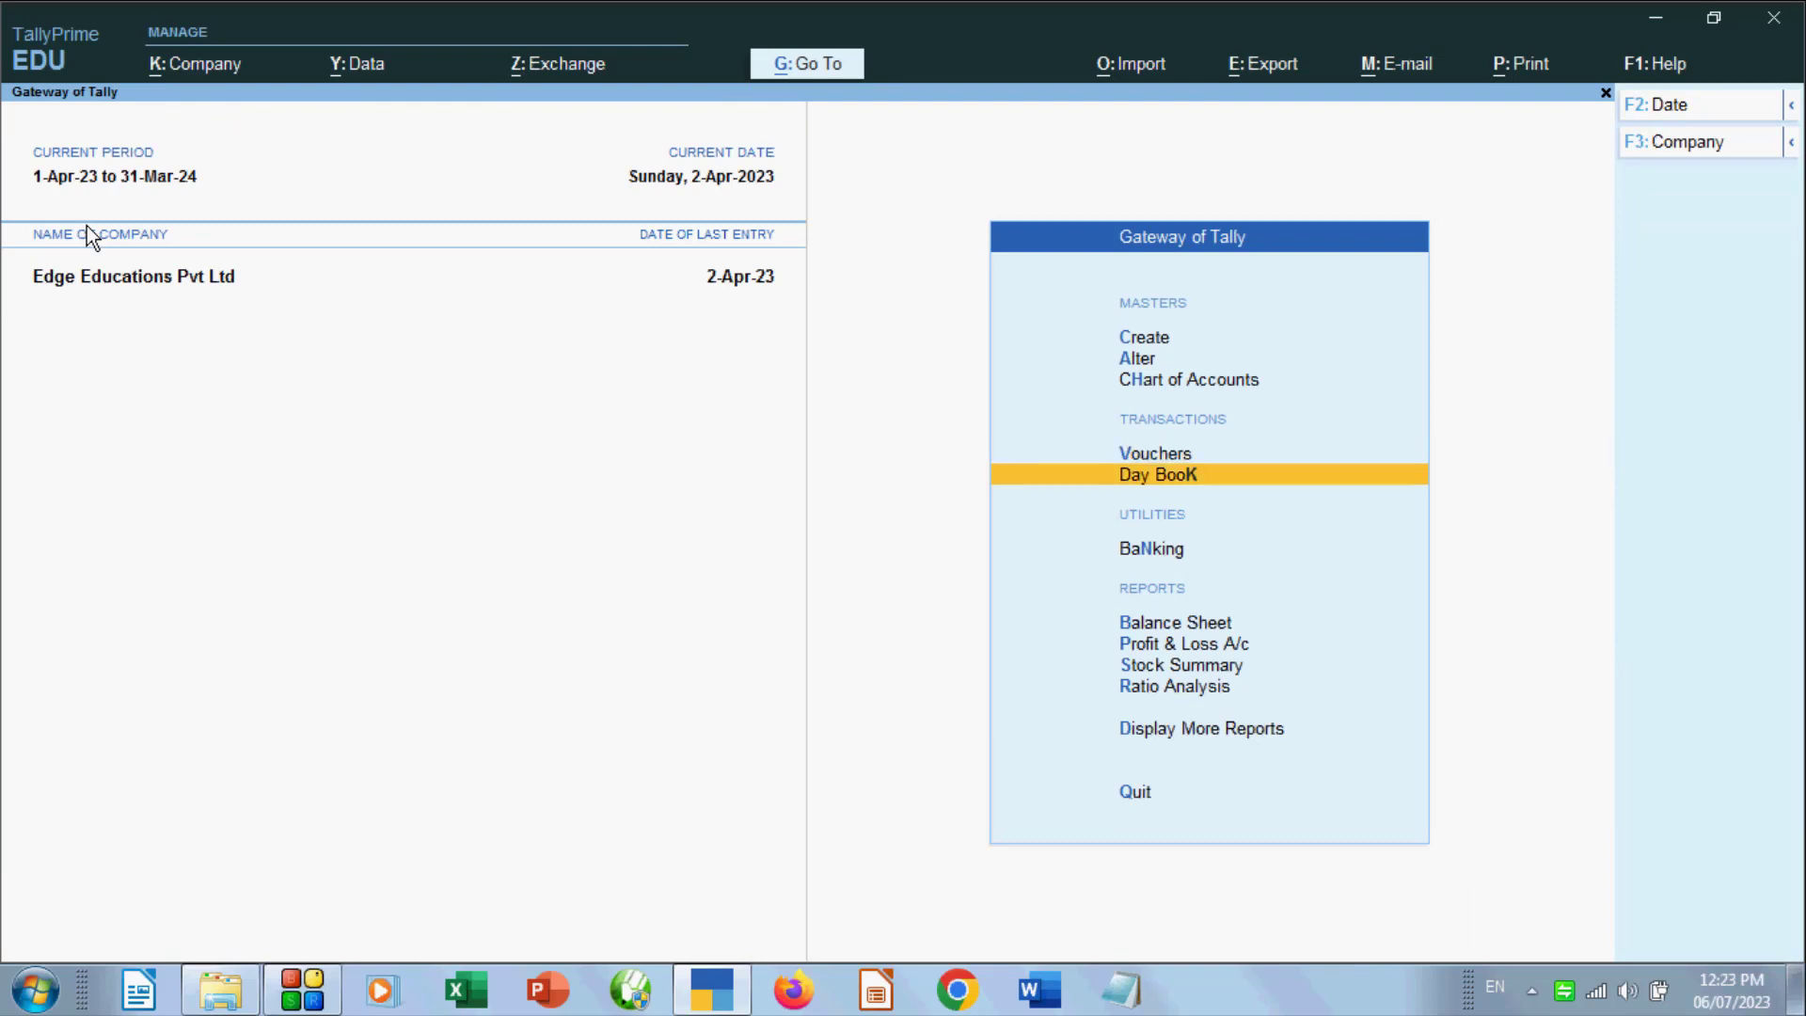
{"action": "key", "text": "Return"}
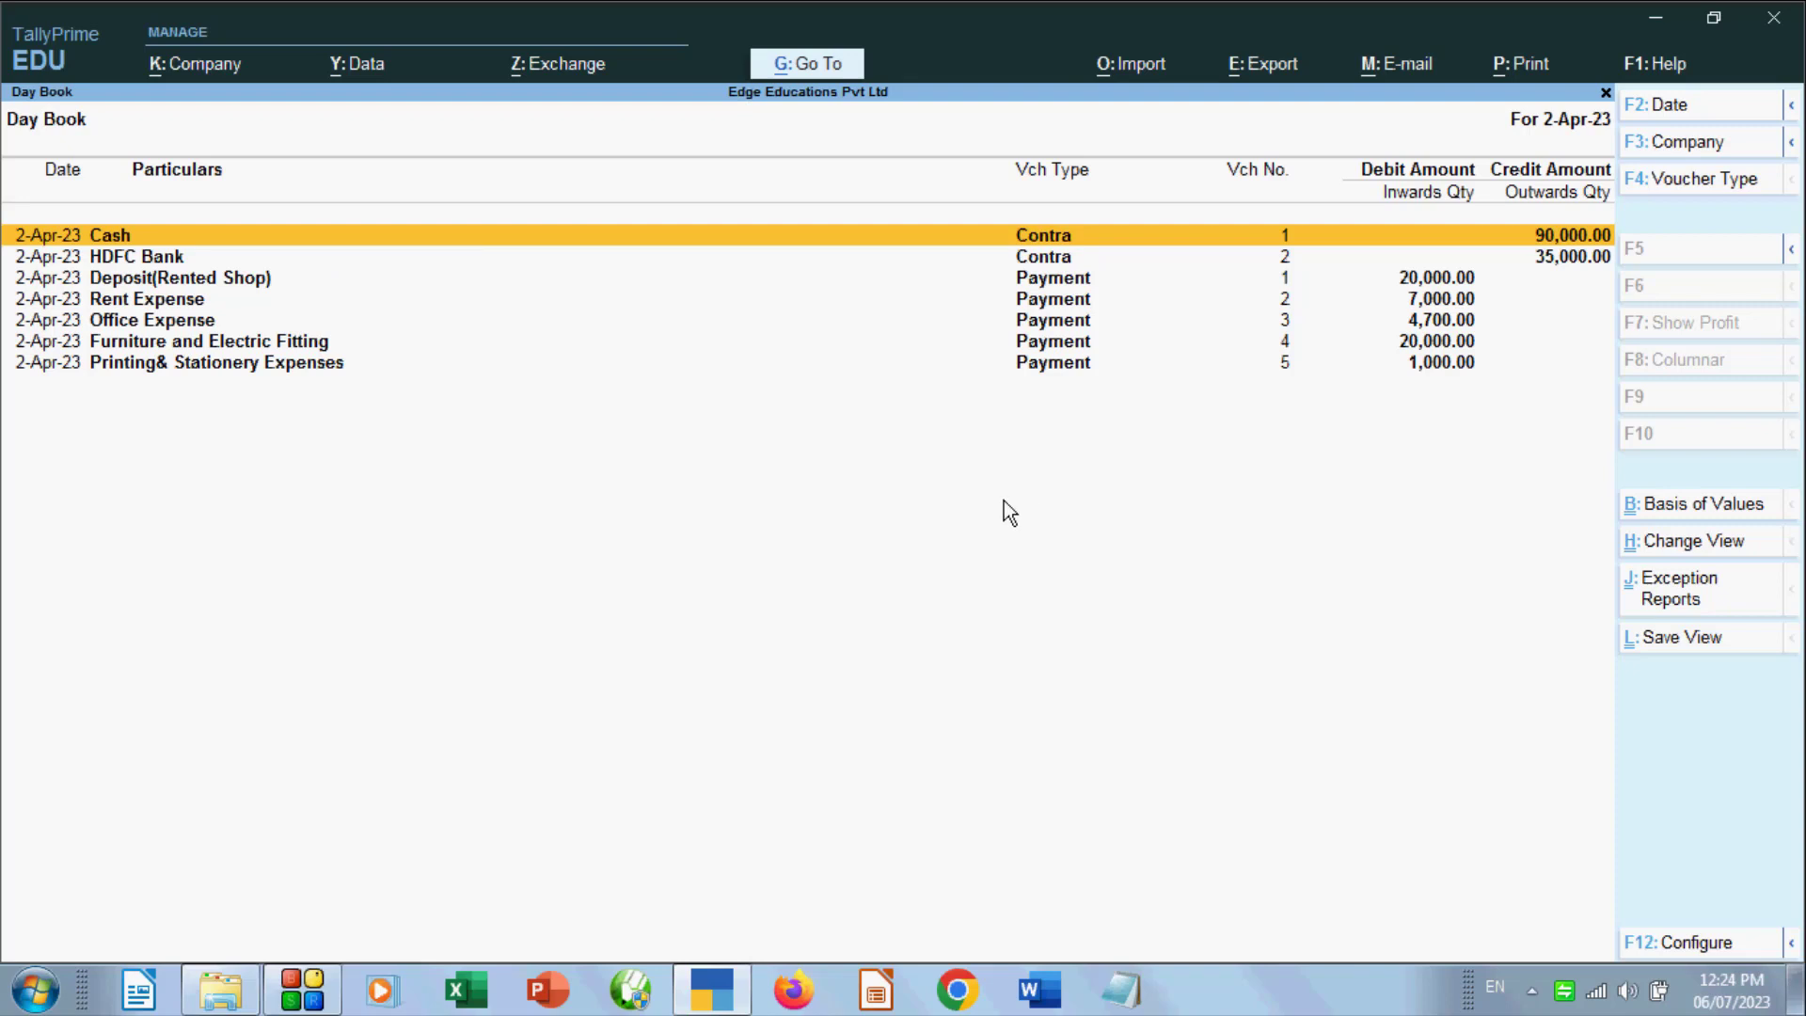
{"action": "key", "text": "Escape"}
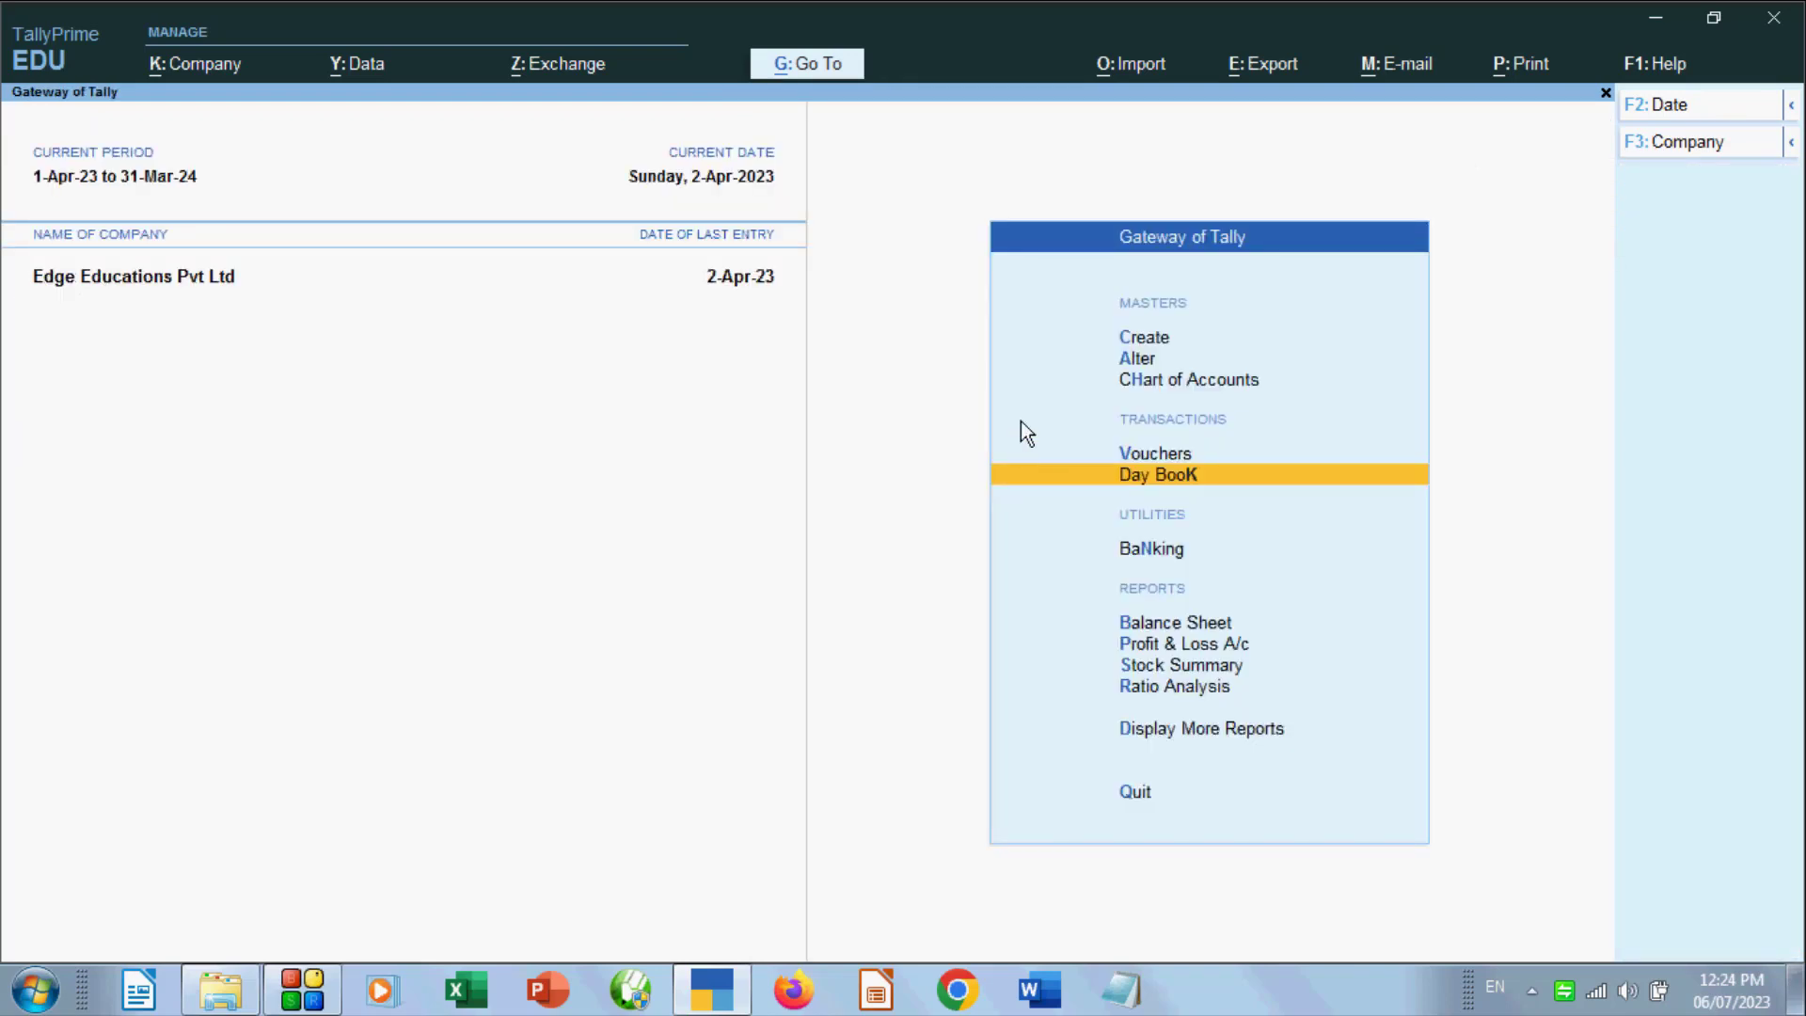
Start a payment voucher and create a ledger from it named "Drawing" with no alias
{"action": "key", "text": "v"}
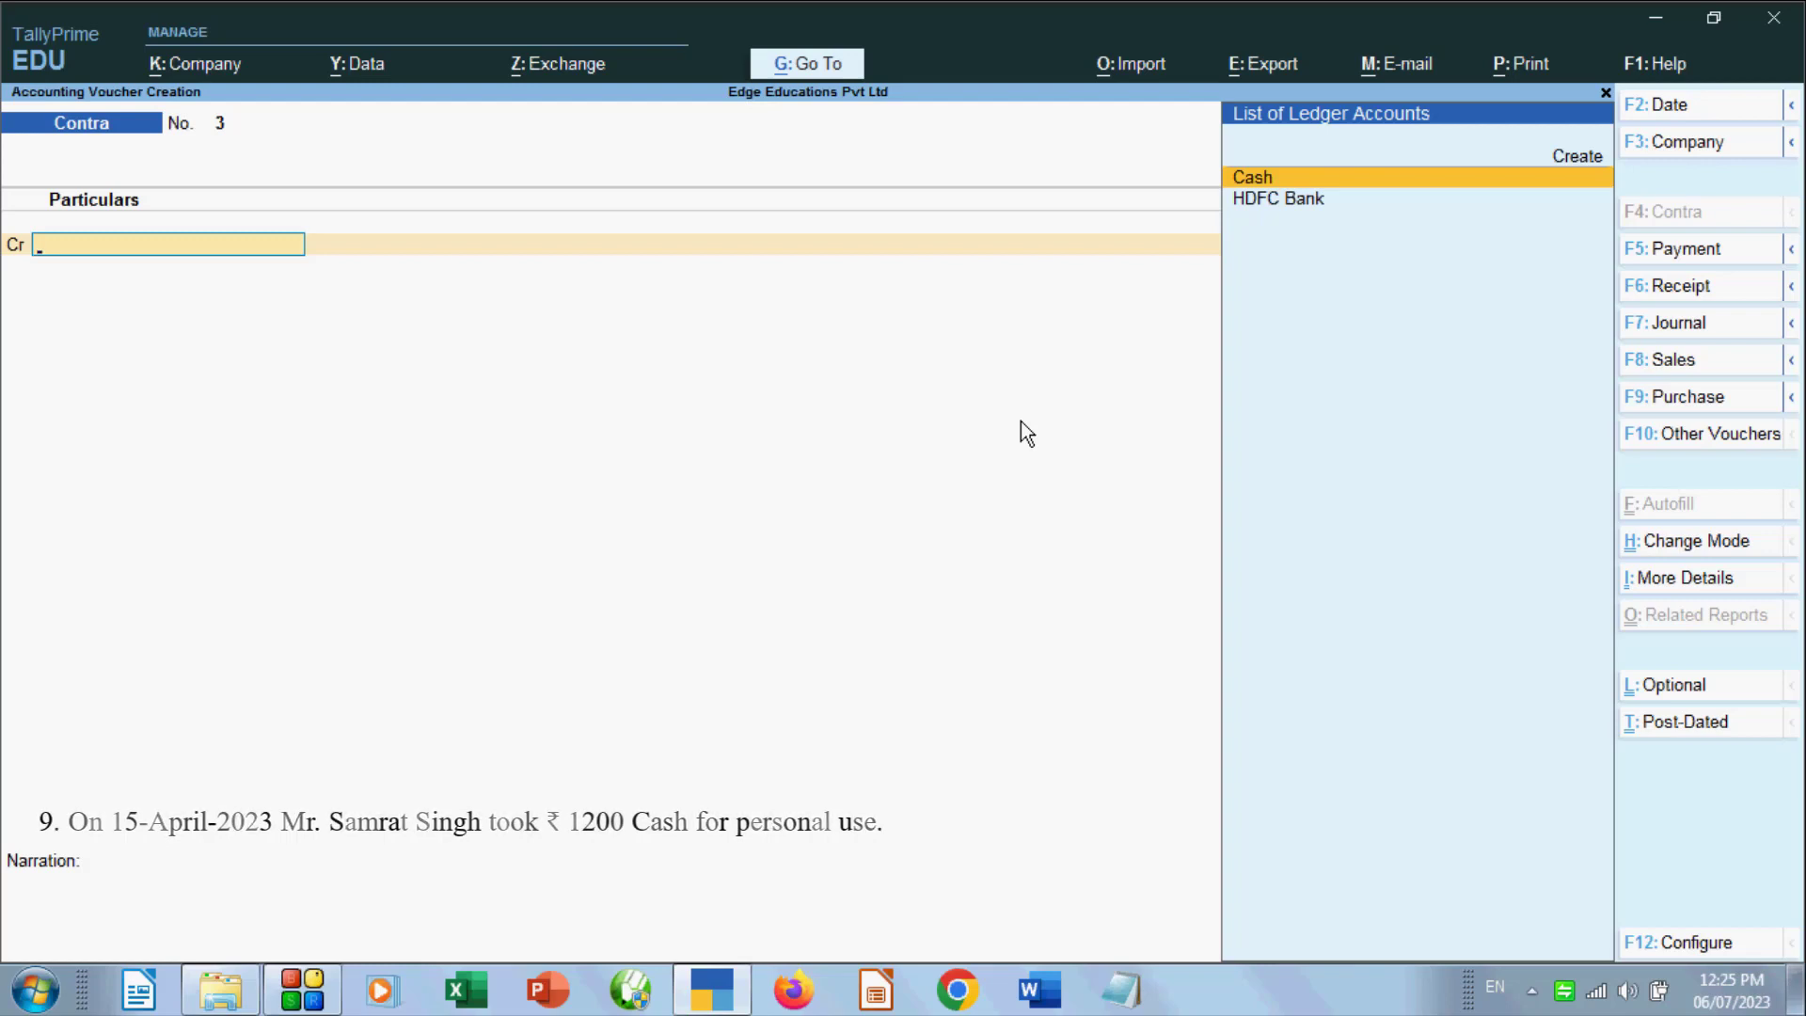
{"action": "key", "text": "F5"}
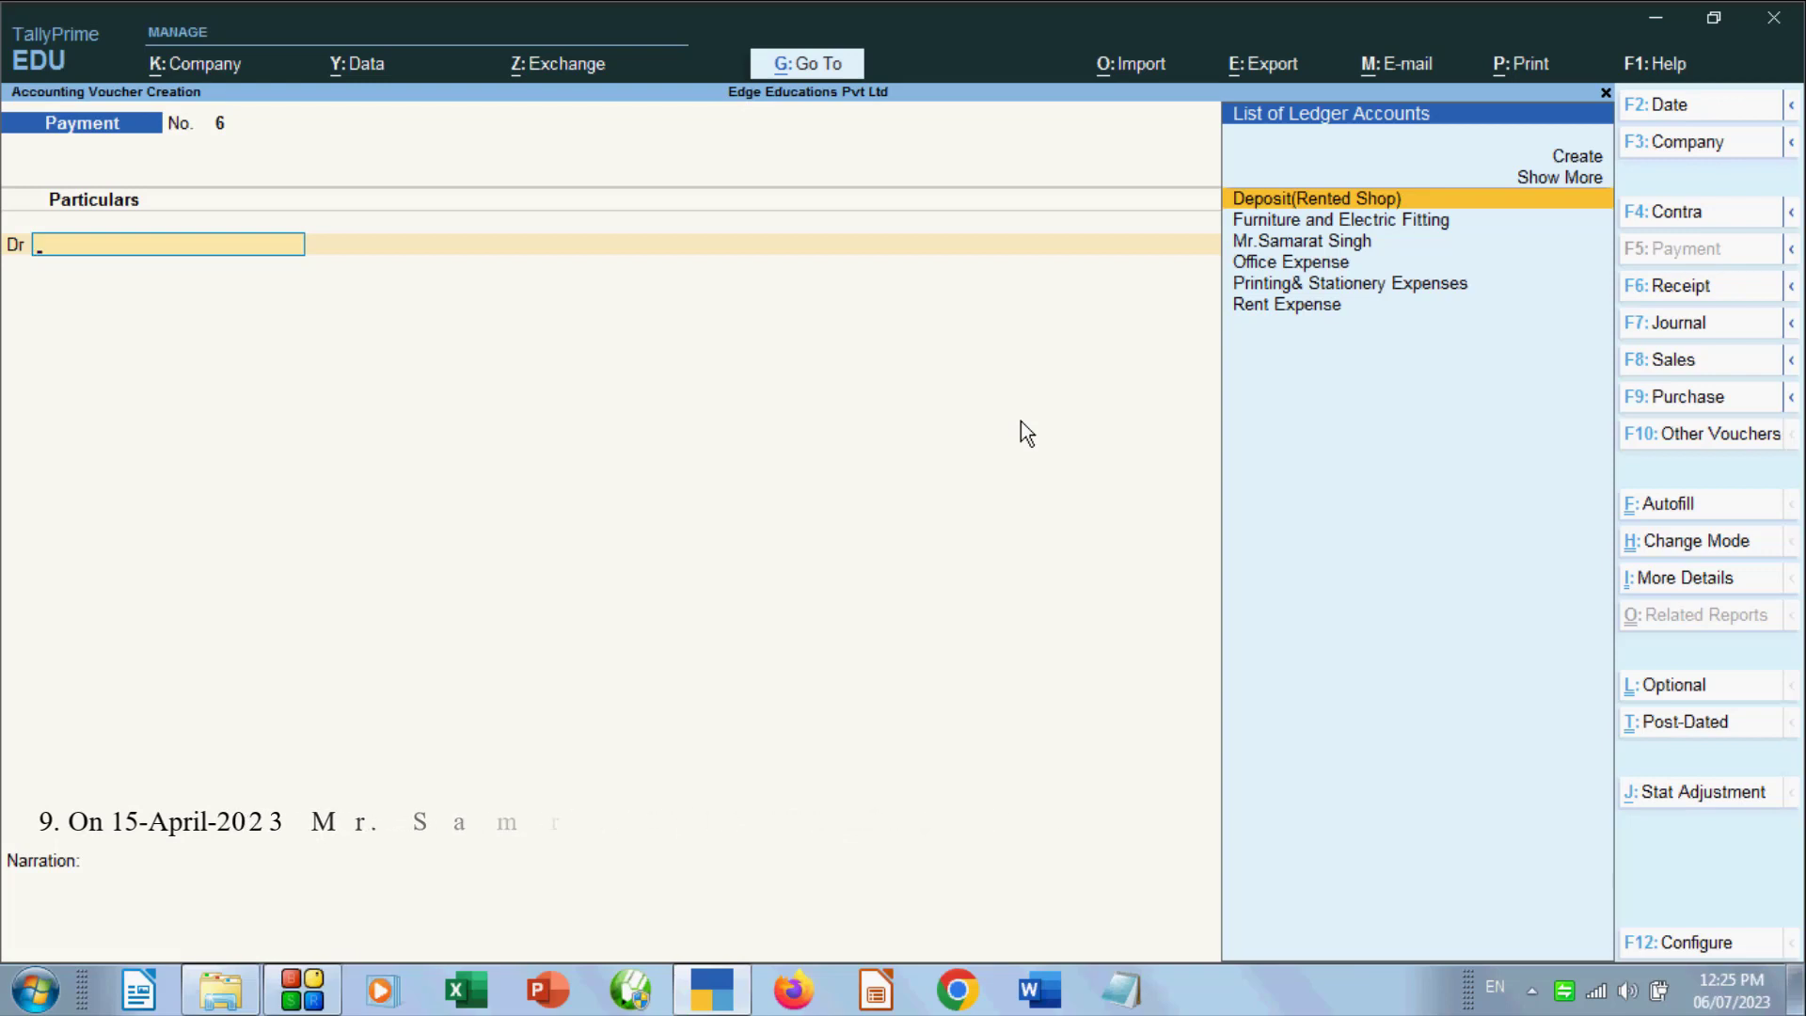
{"action": "key", "text": "alt+c"}
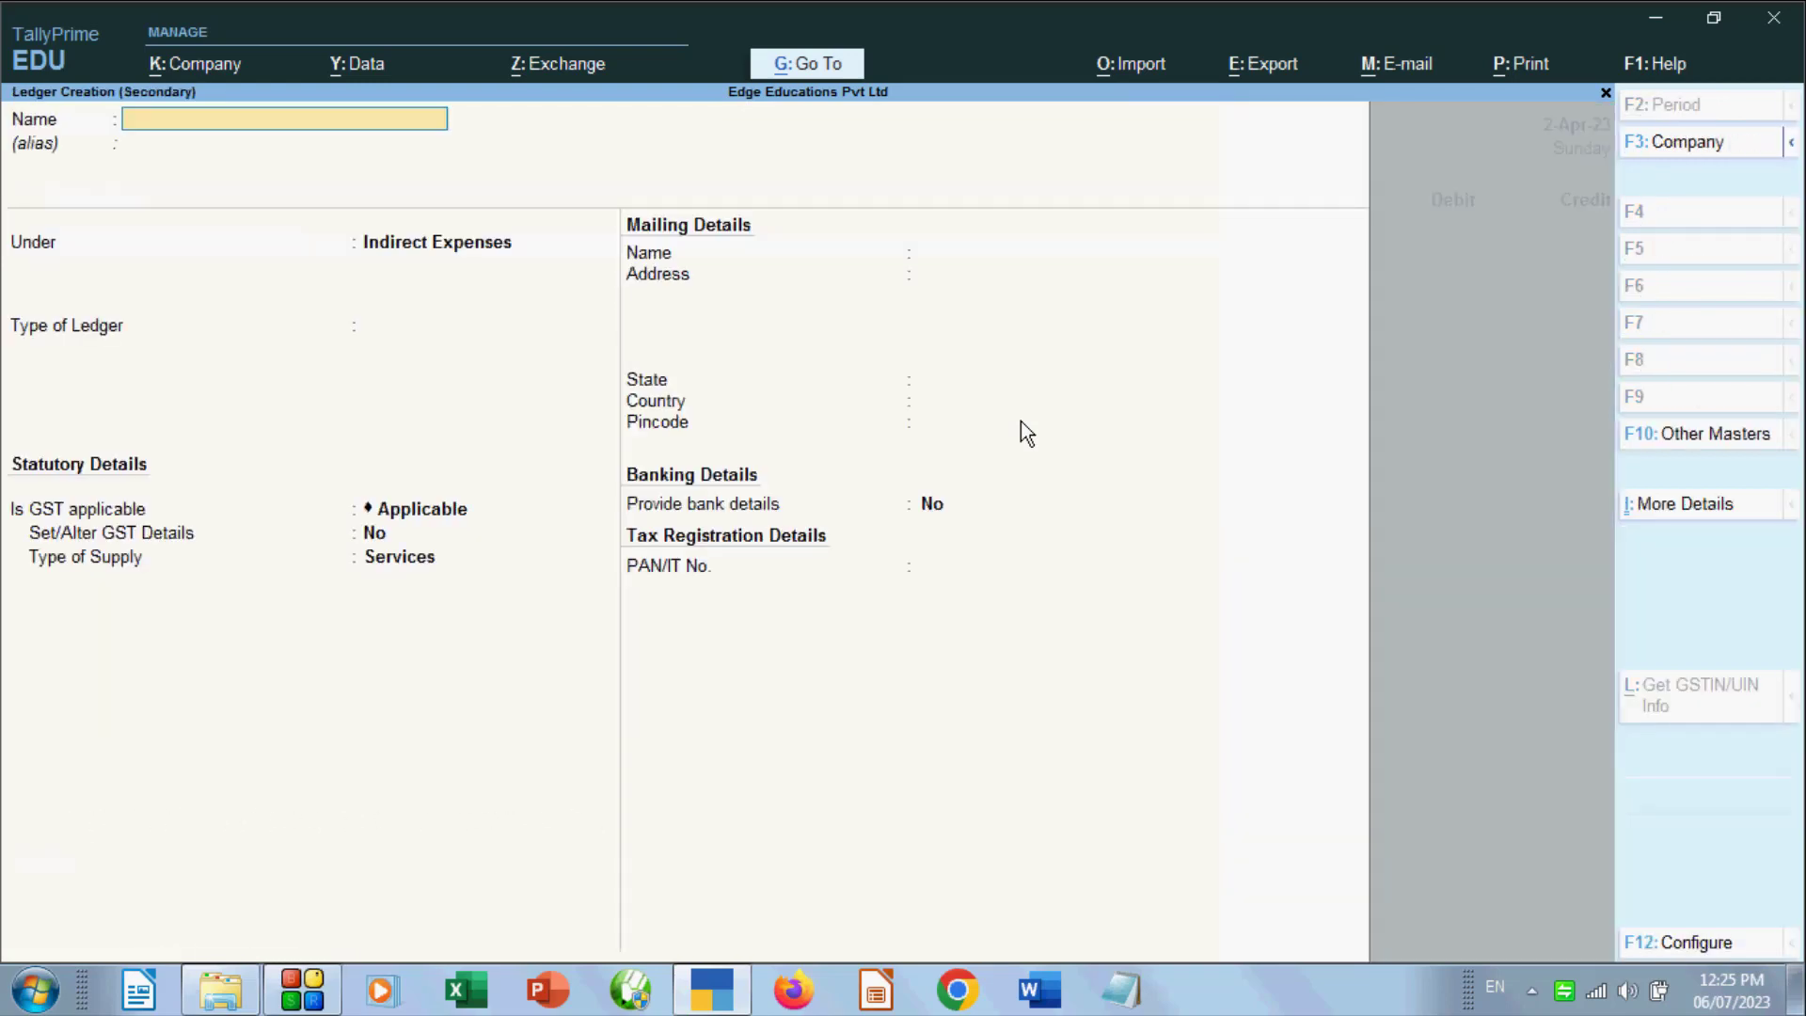
{"action": "type", "text": "Drawing"}
{"action": "key", "text": "Return"}
{"action": "key", "text": "Return"}
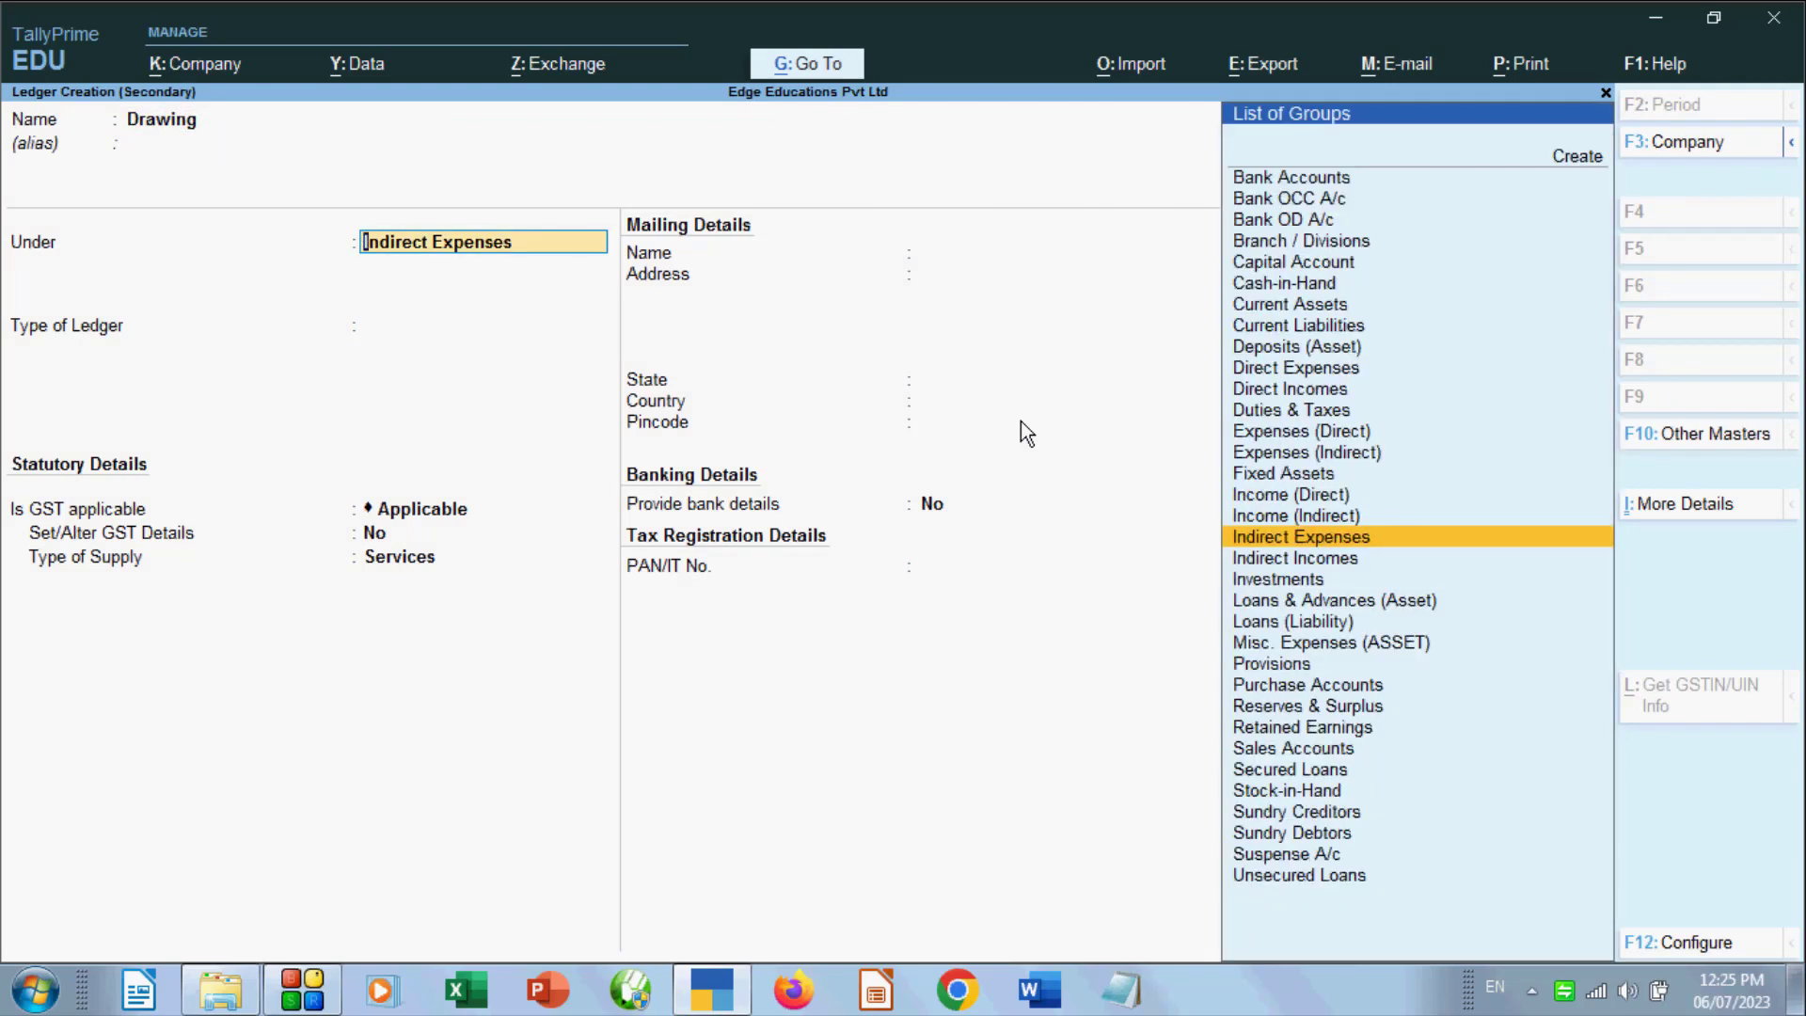
Group the Drawing ledger under Capital Account, keep its mailing name, and save it
{"action": "type", "text": "Capi"}
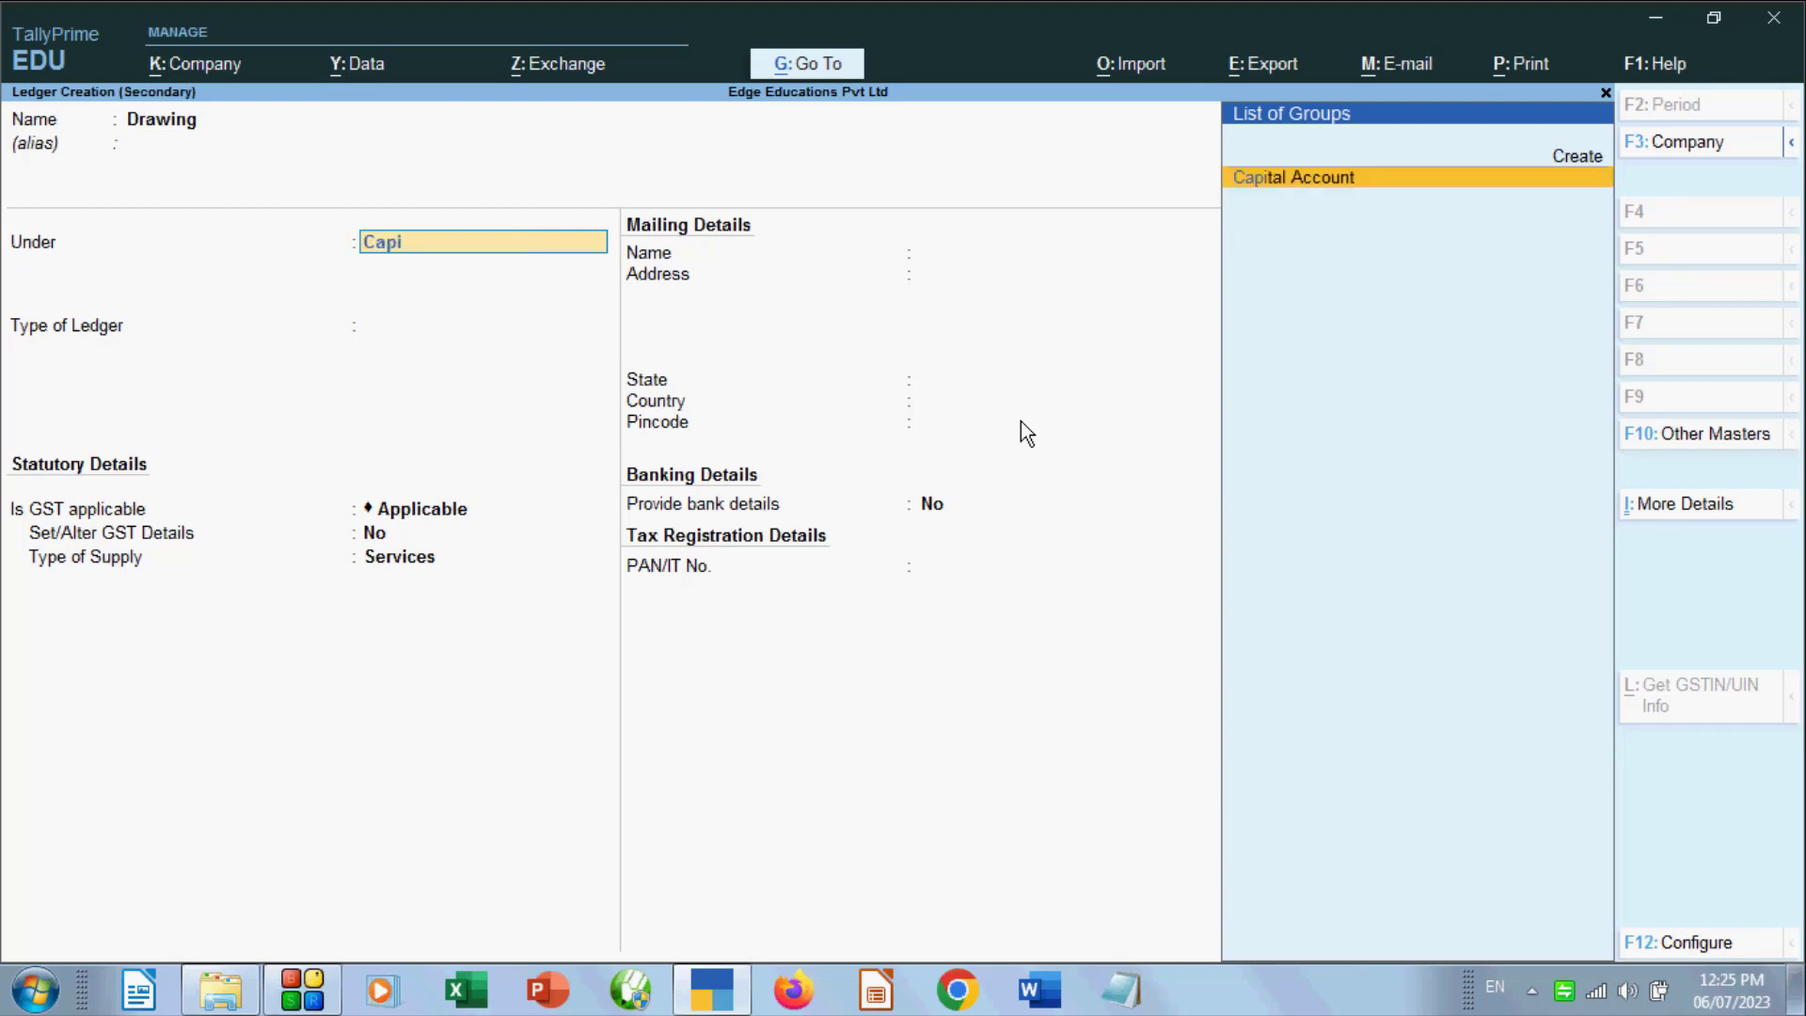
{"action": "key", "text": "Return"}
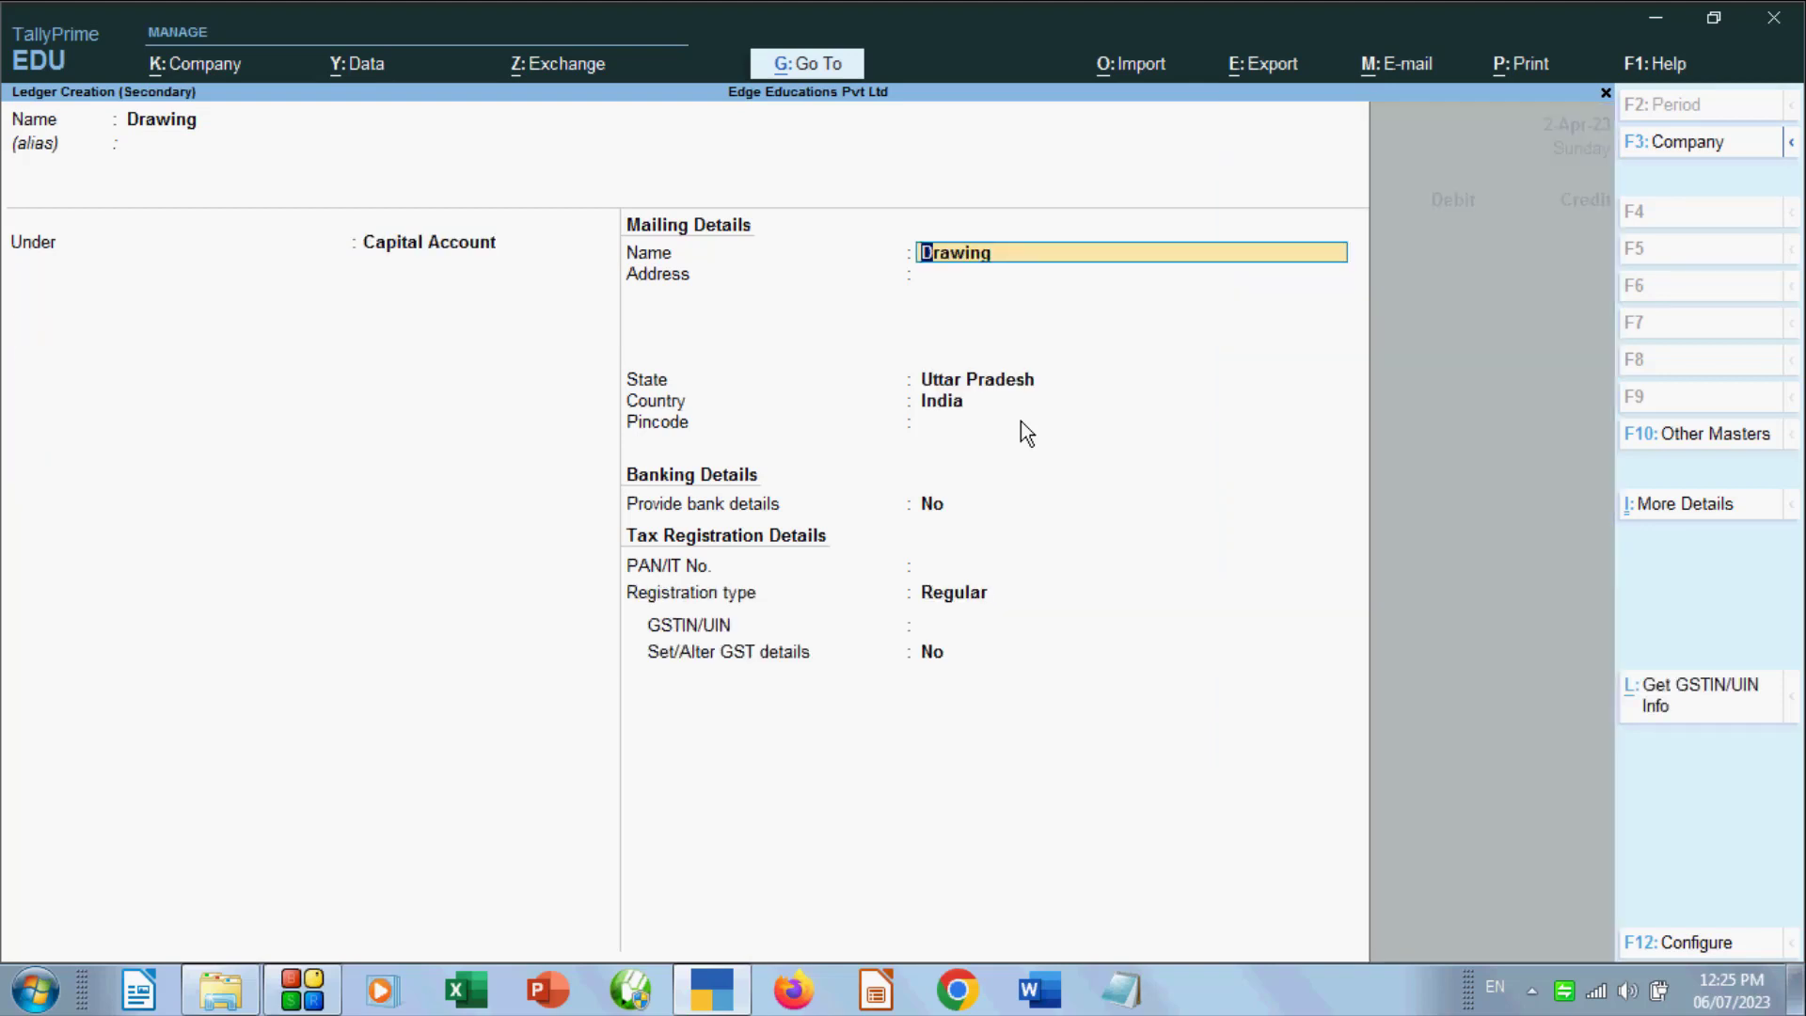
{"action": "key", "text": "Return"}
{"action": "key", "text": "ctrl"}
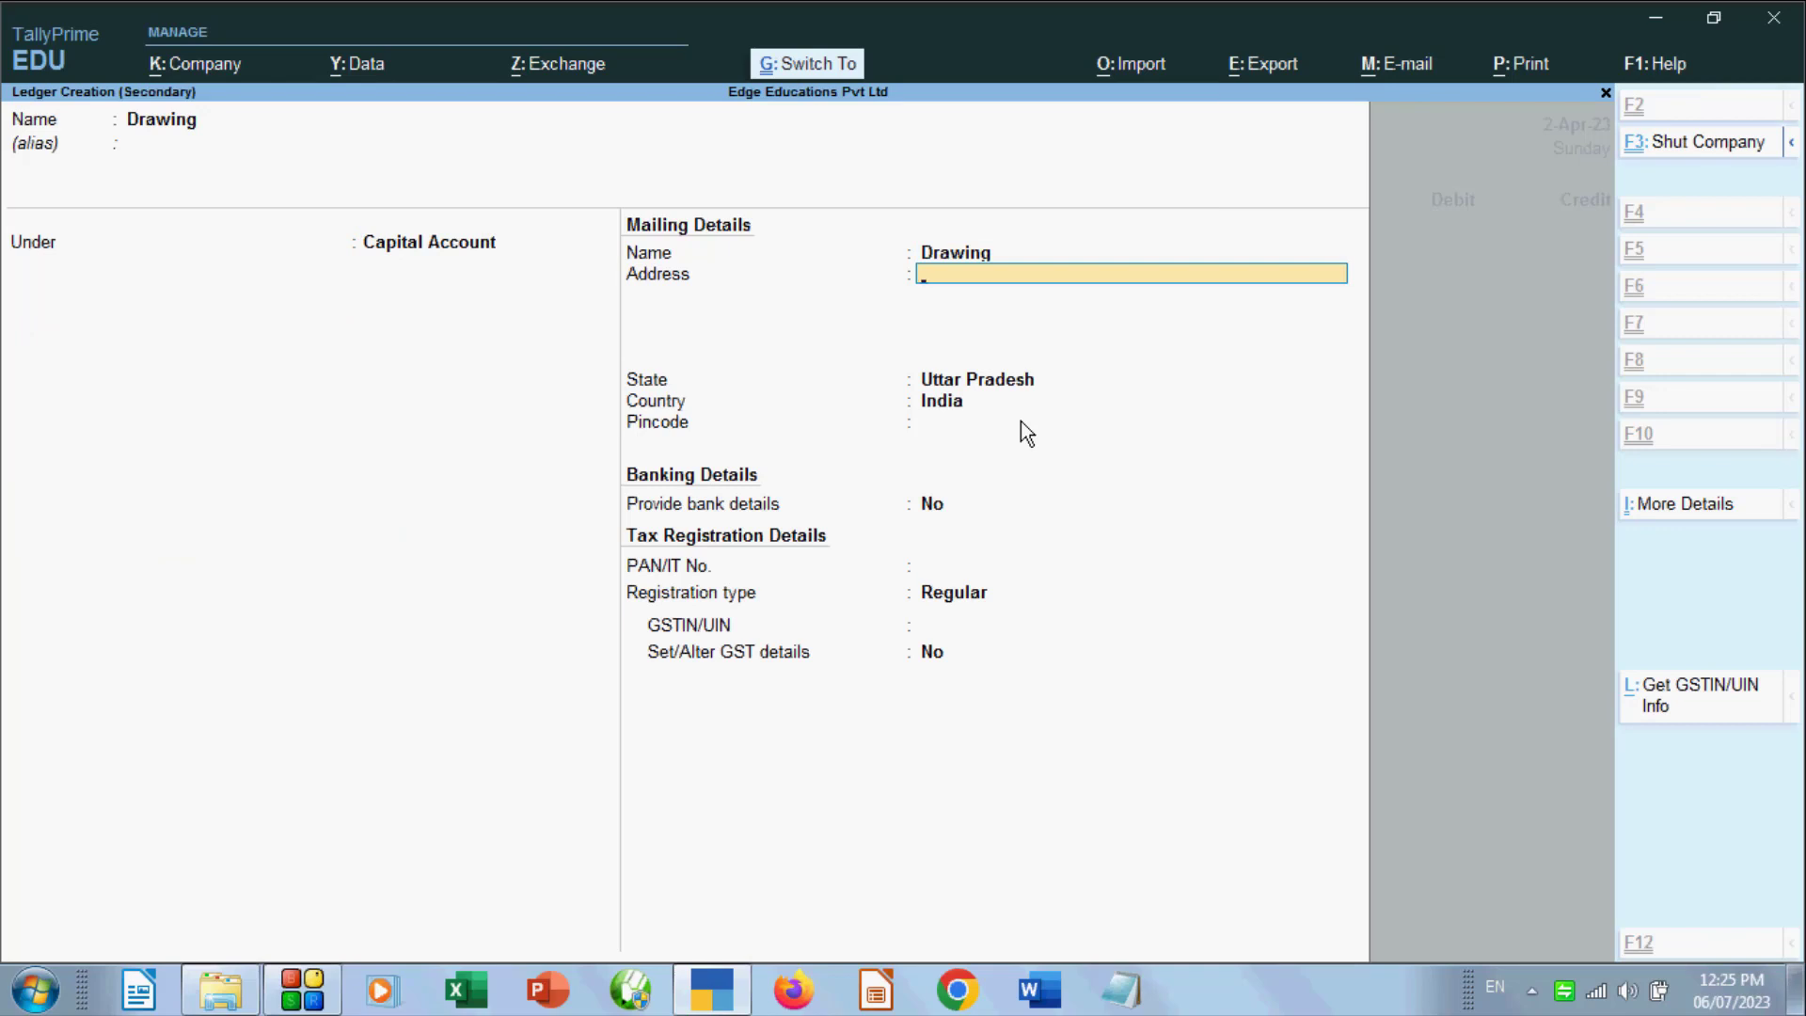
{"action": "key", "text": "ctrl+a"}
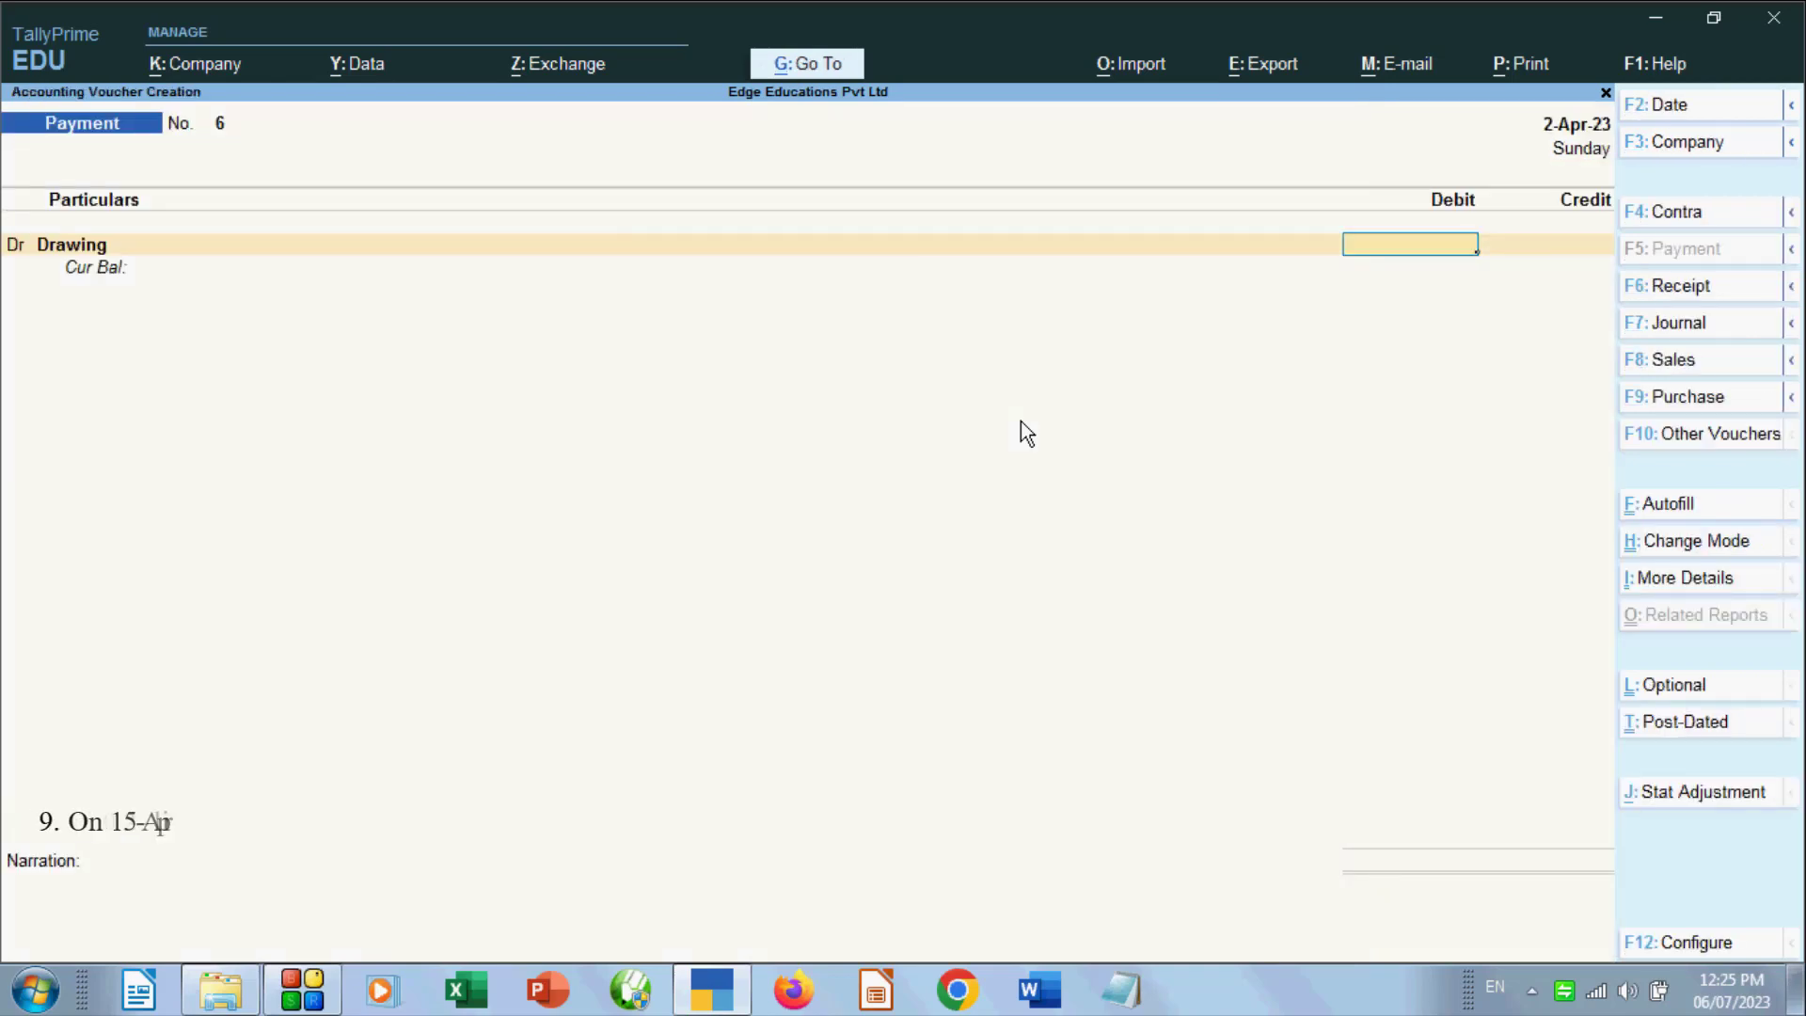
Debit the Drawing ledger with 1200 in the payment voucher
{"action": "type", "text": "1"}
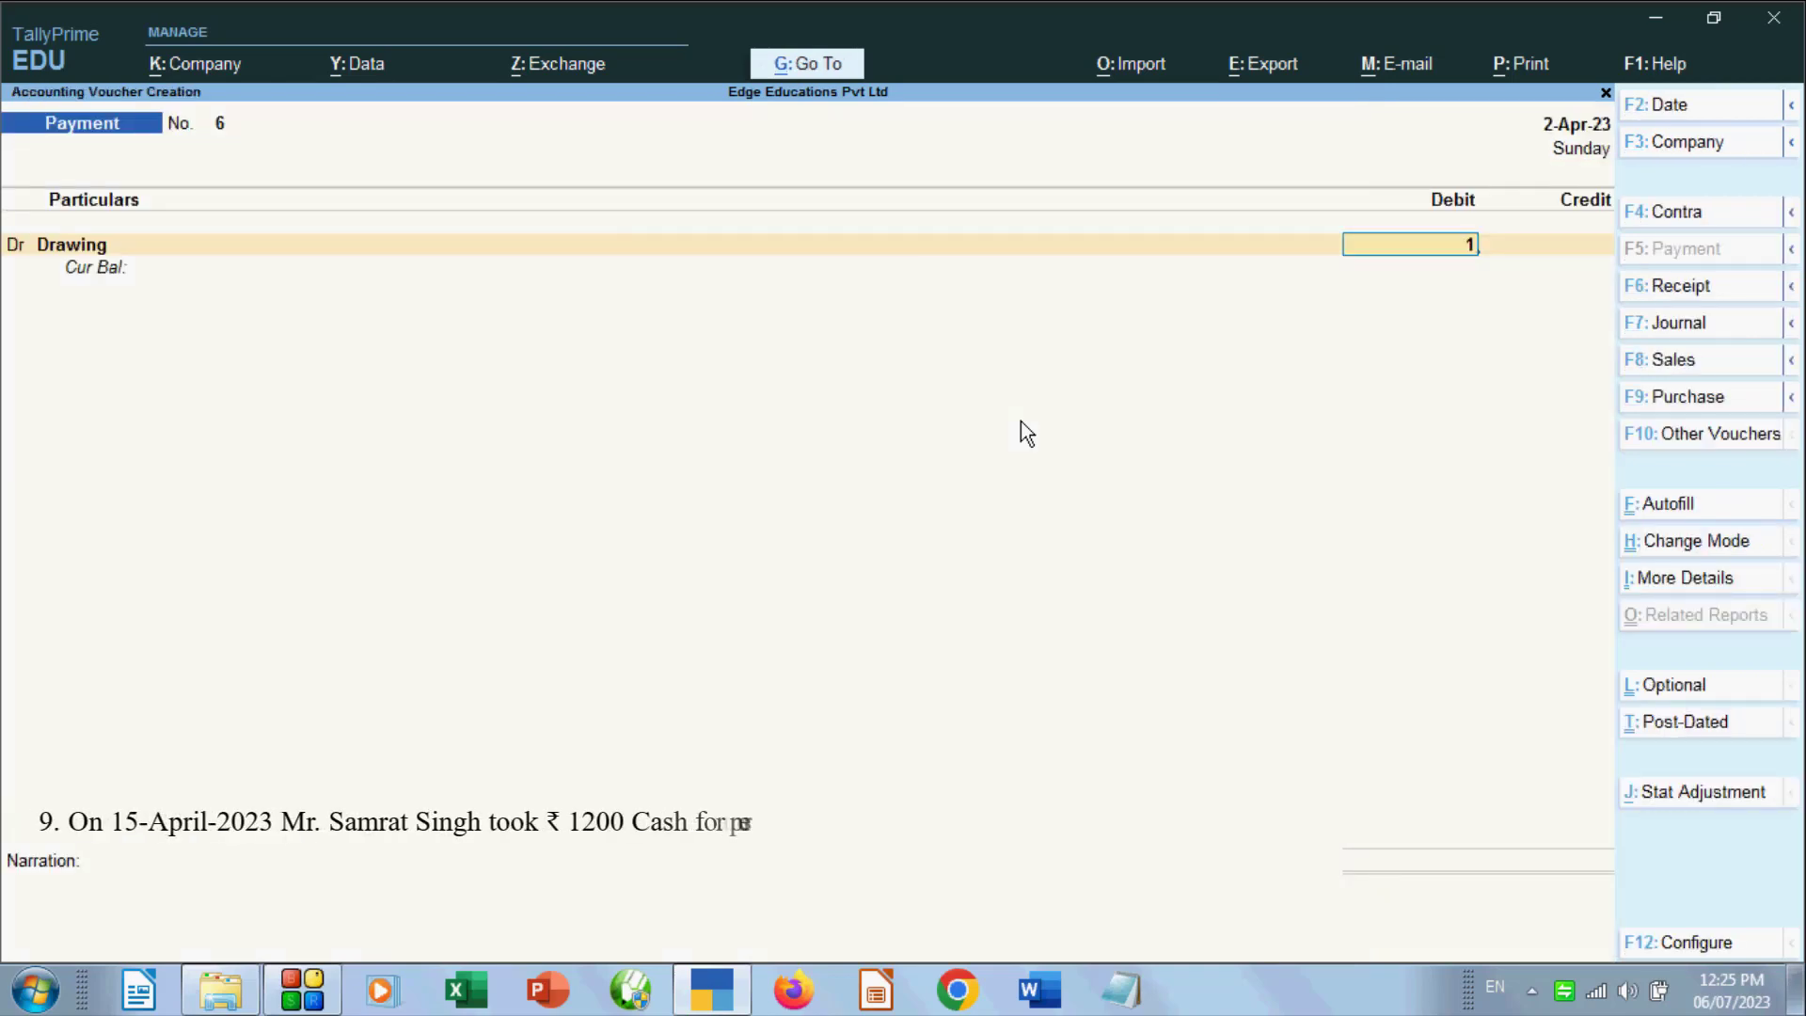
{"action": "type", "text": "200"}
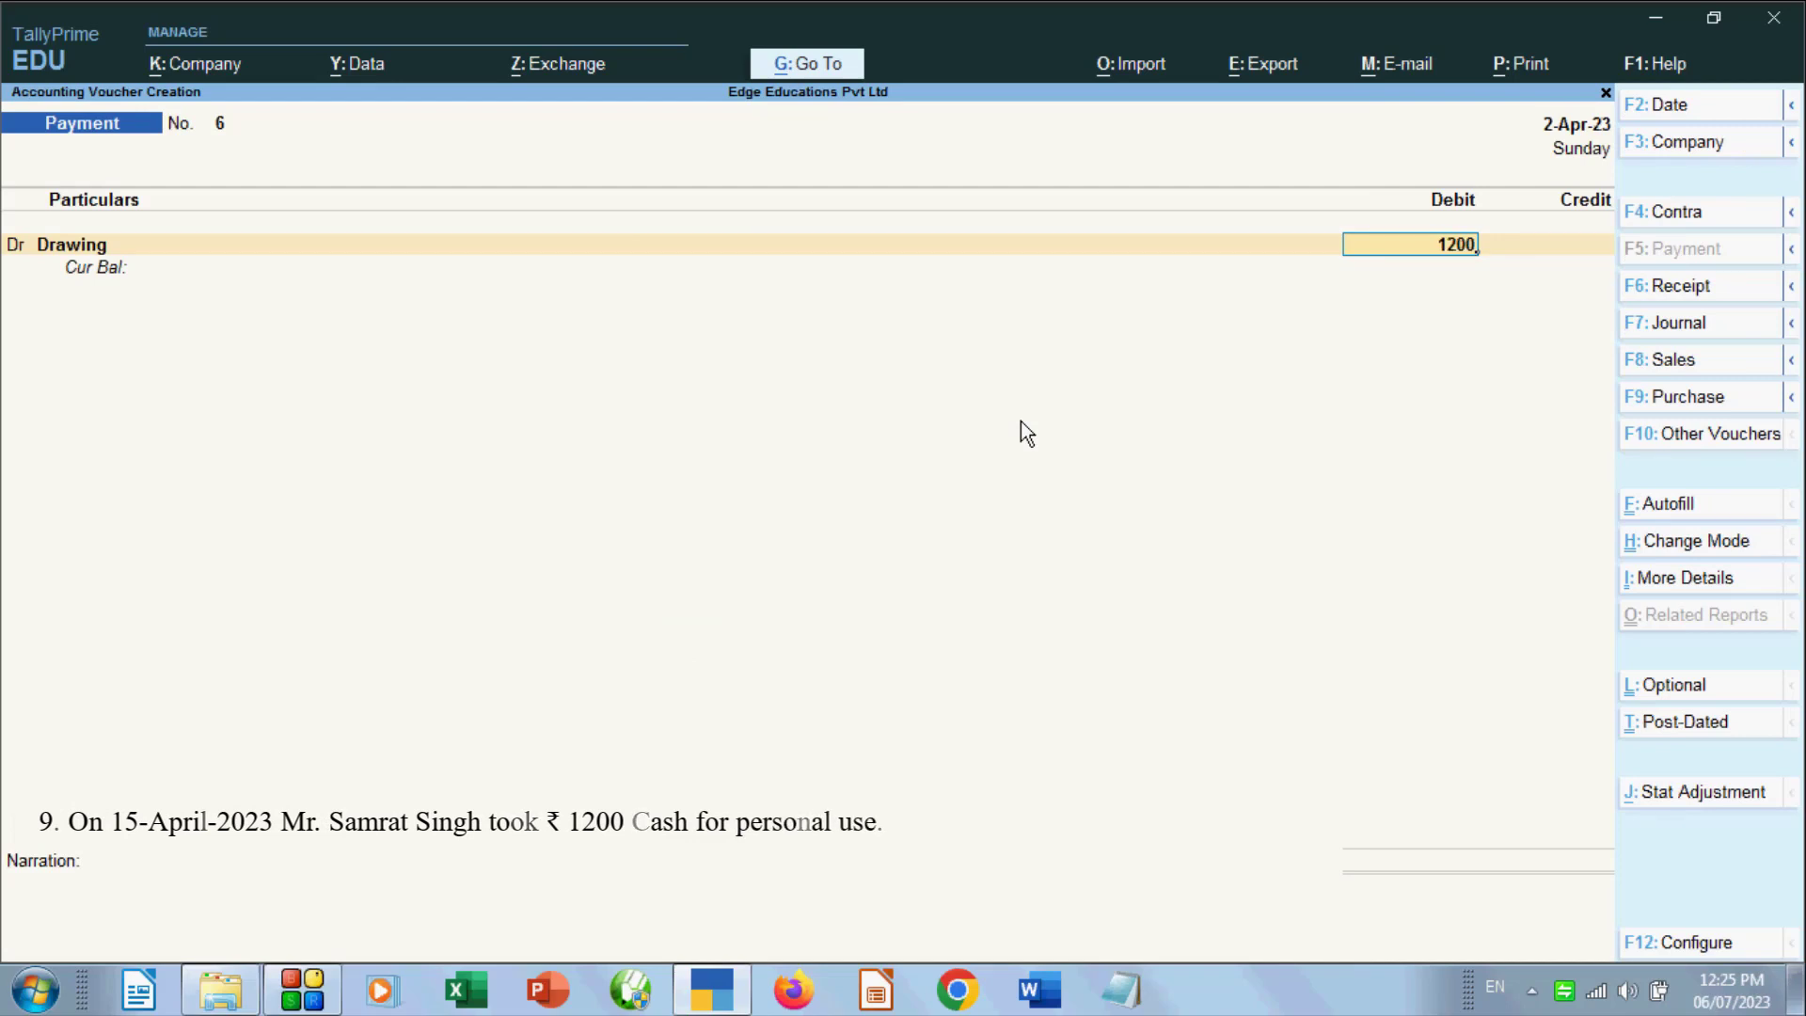
{"action": "key", "text": "Return"}
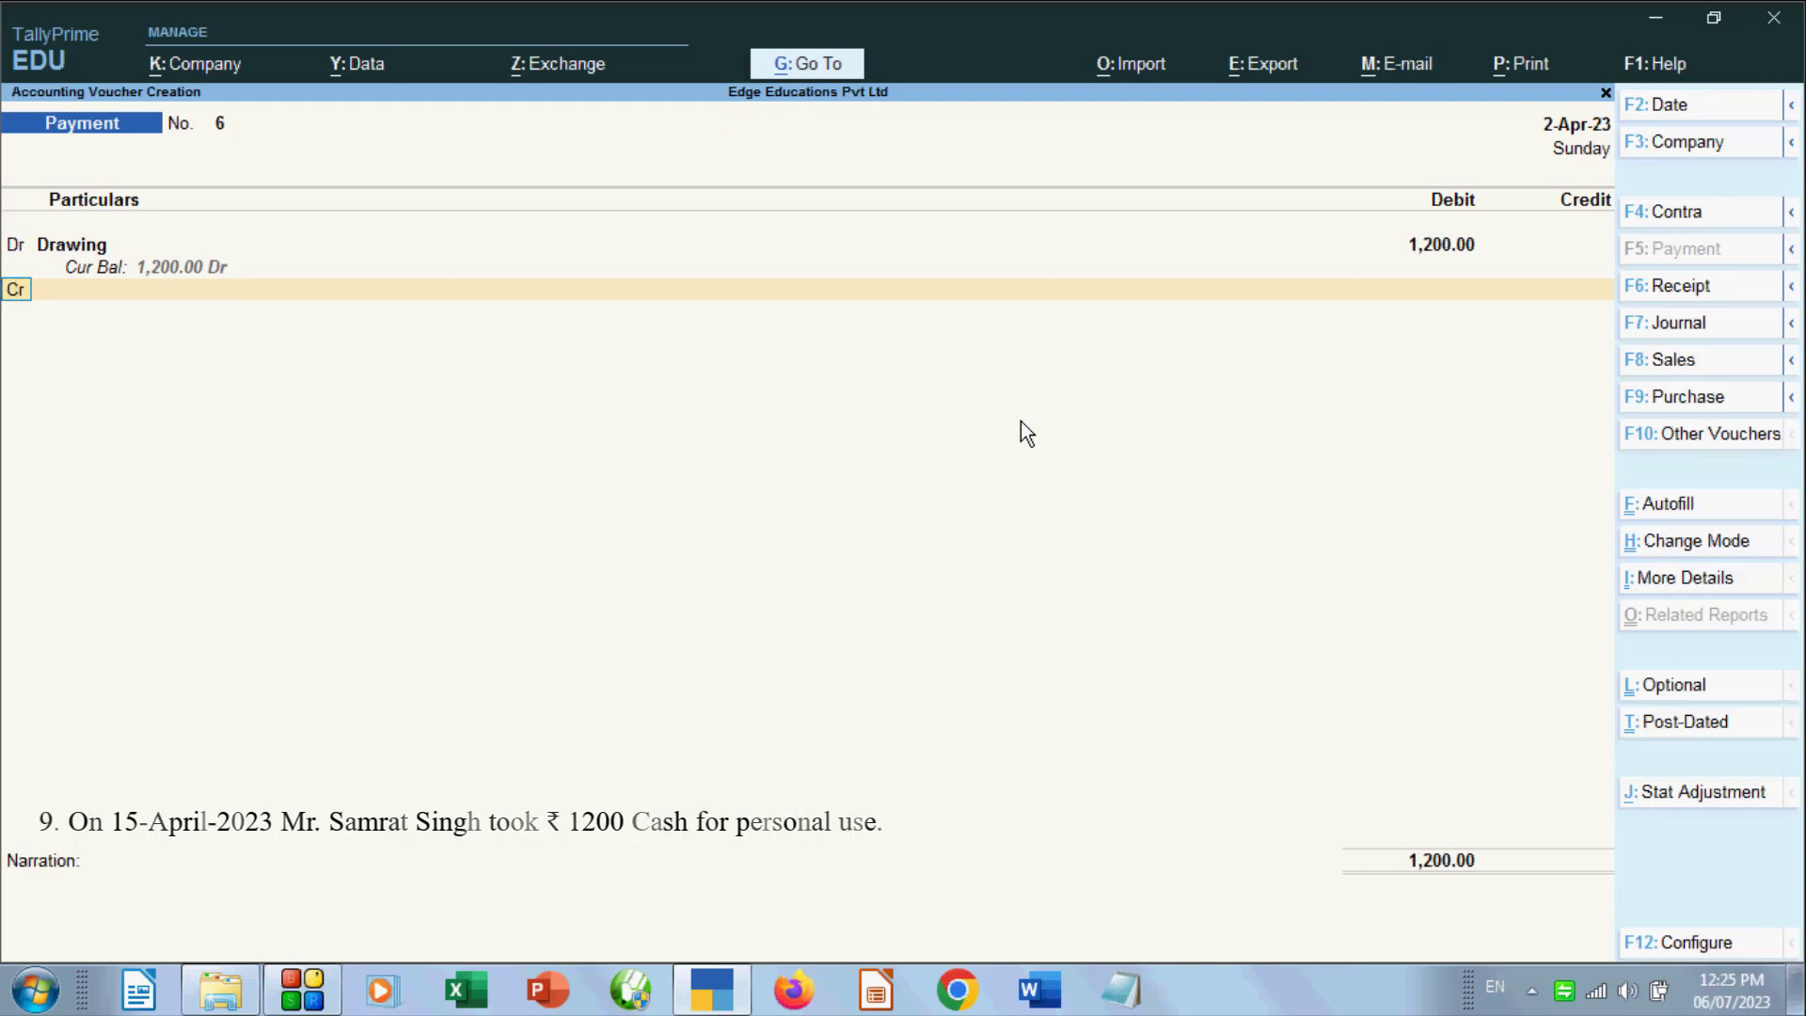
Credit Cash with the same 1,200 and save the payment voucher with the narration "being 1200 rs took for personal use ."
{"action": "key", "text": "Return"}
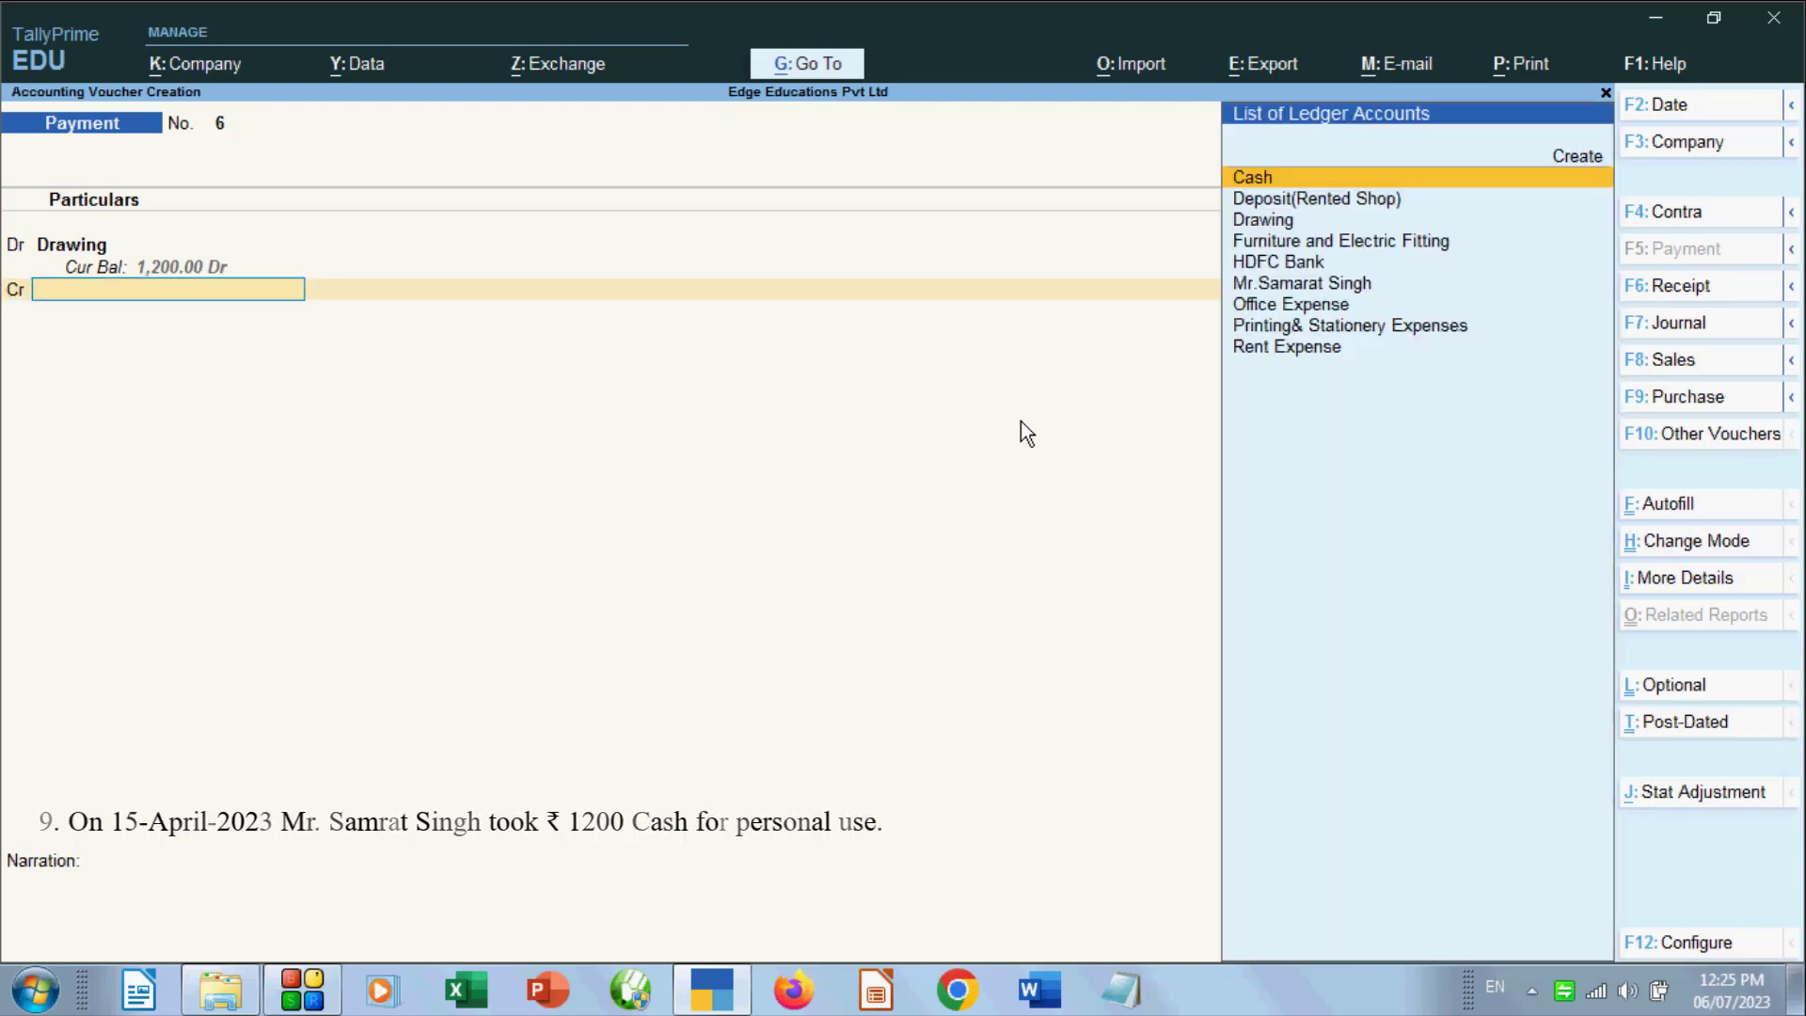
{"action": "key", "text": "Return"}
{"action": "key", "text": "Return"}
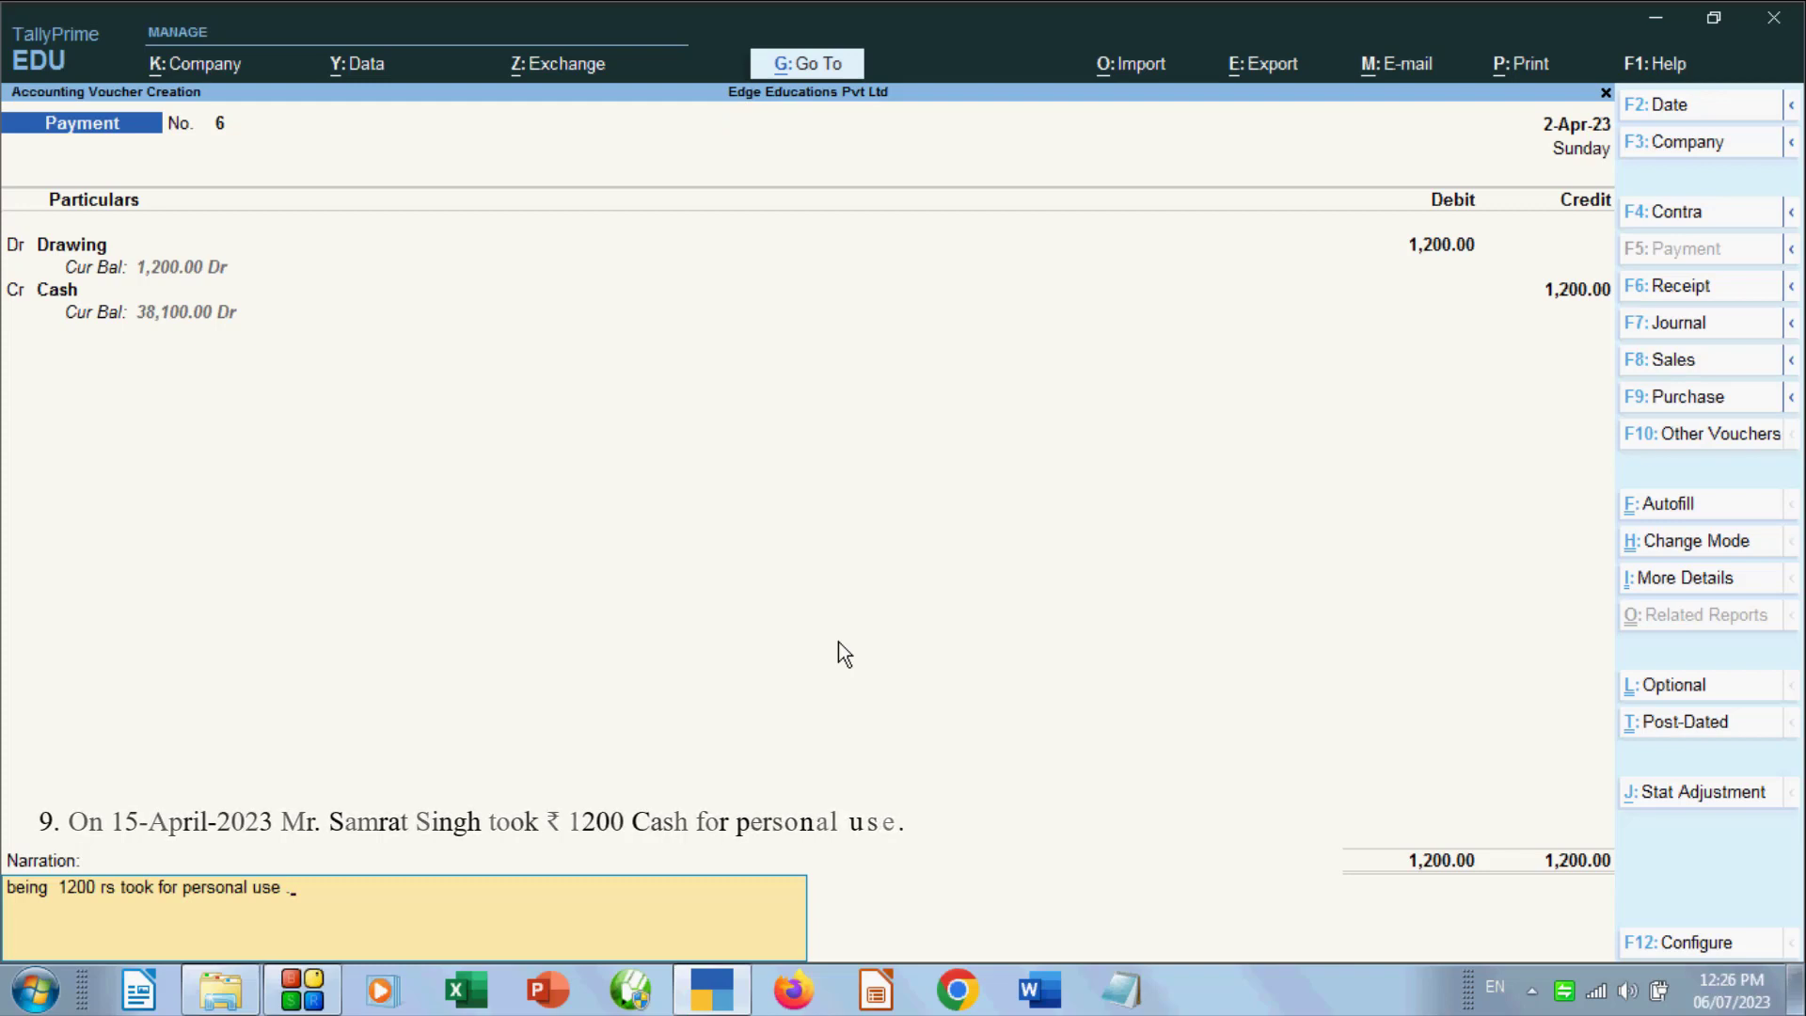
{"action": "key", "text": "Return"}
{"action": "key", "text": "Return"}
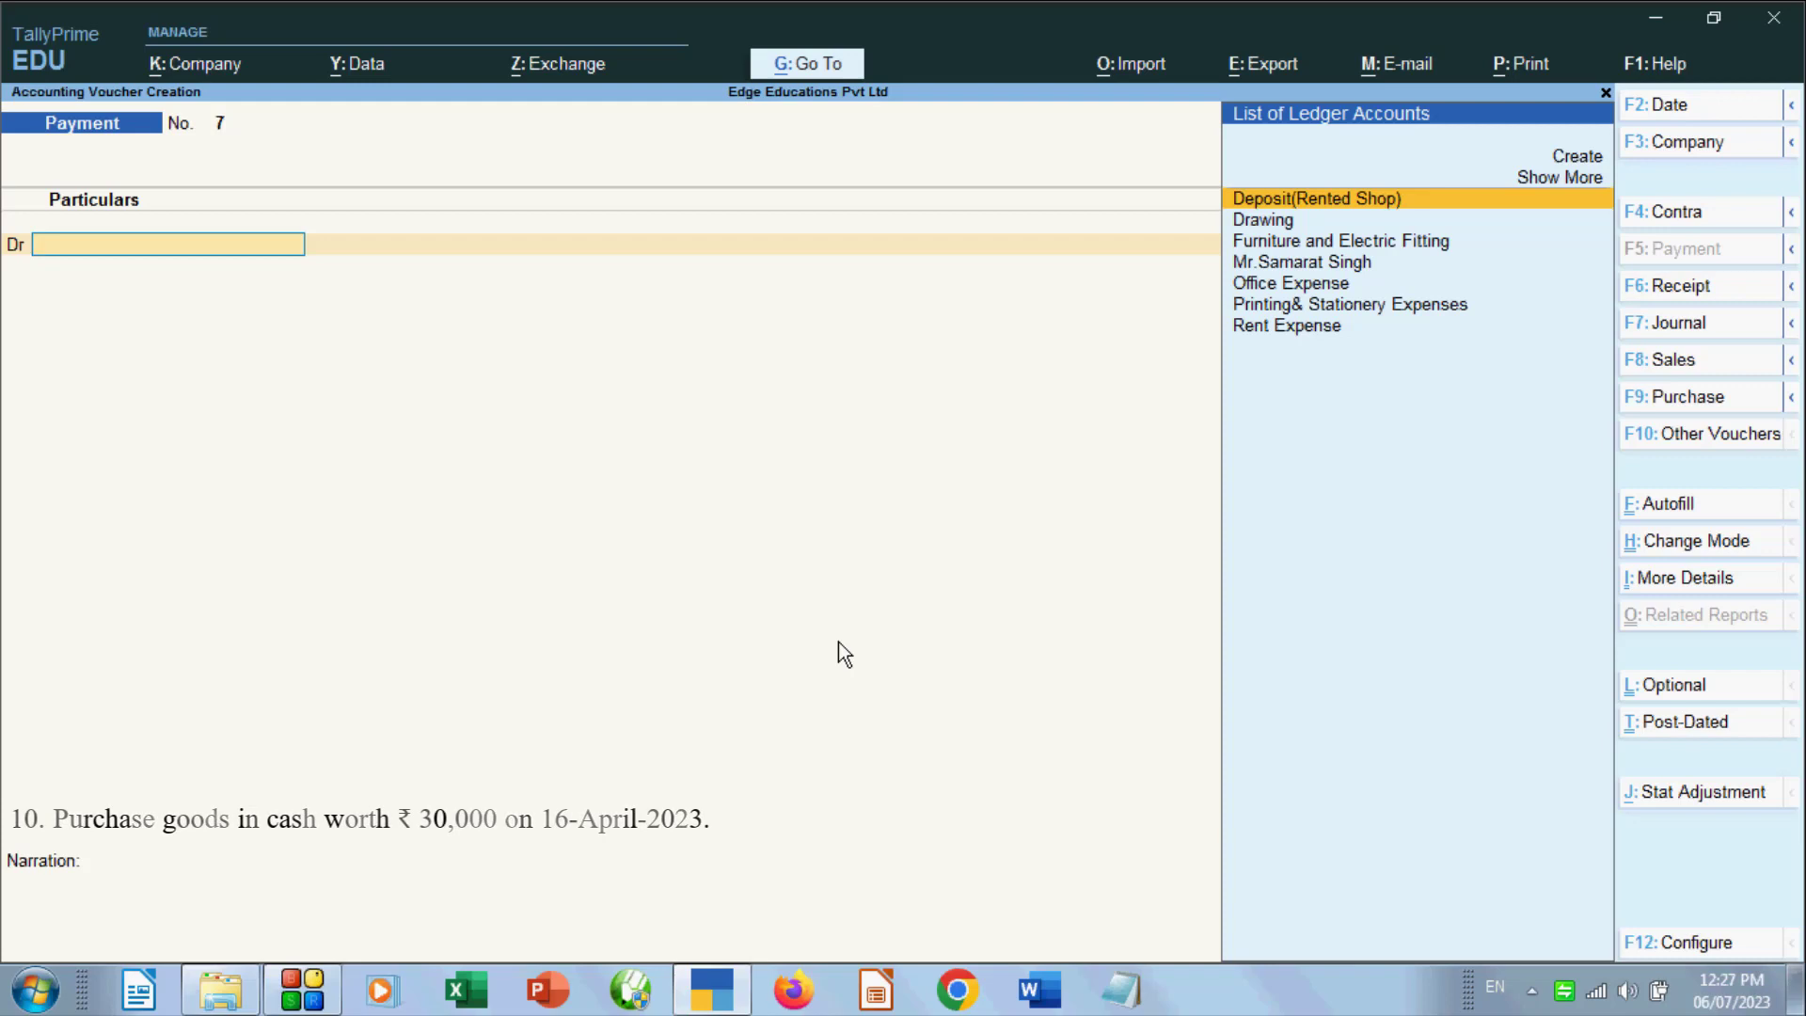
Start a purchase voucher and change its mode from item invoice to As Voucher
{"action": "key", "text": "F9"}
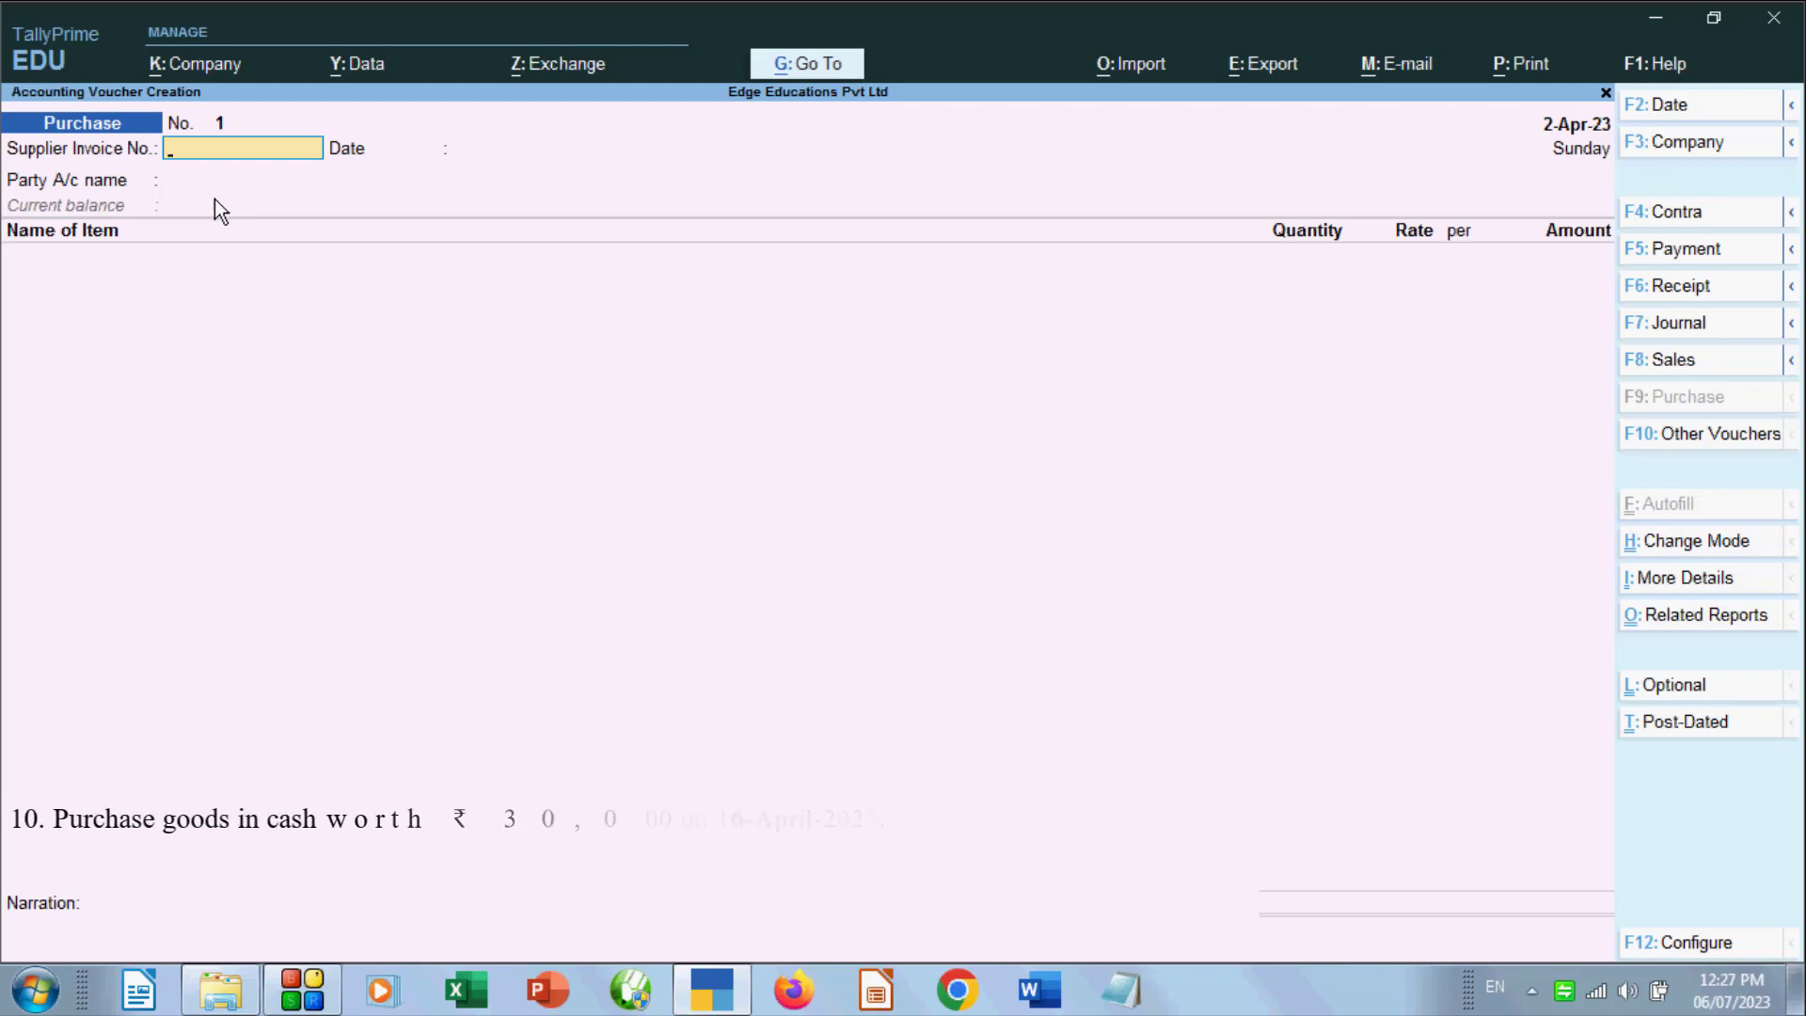
{"action": "key", "text": "ctrl+h"}
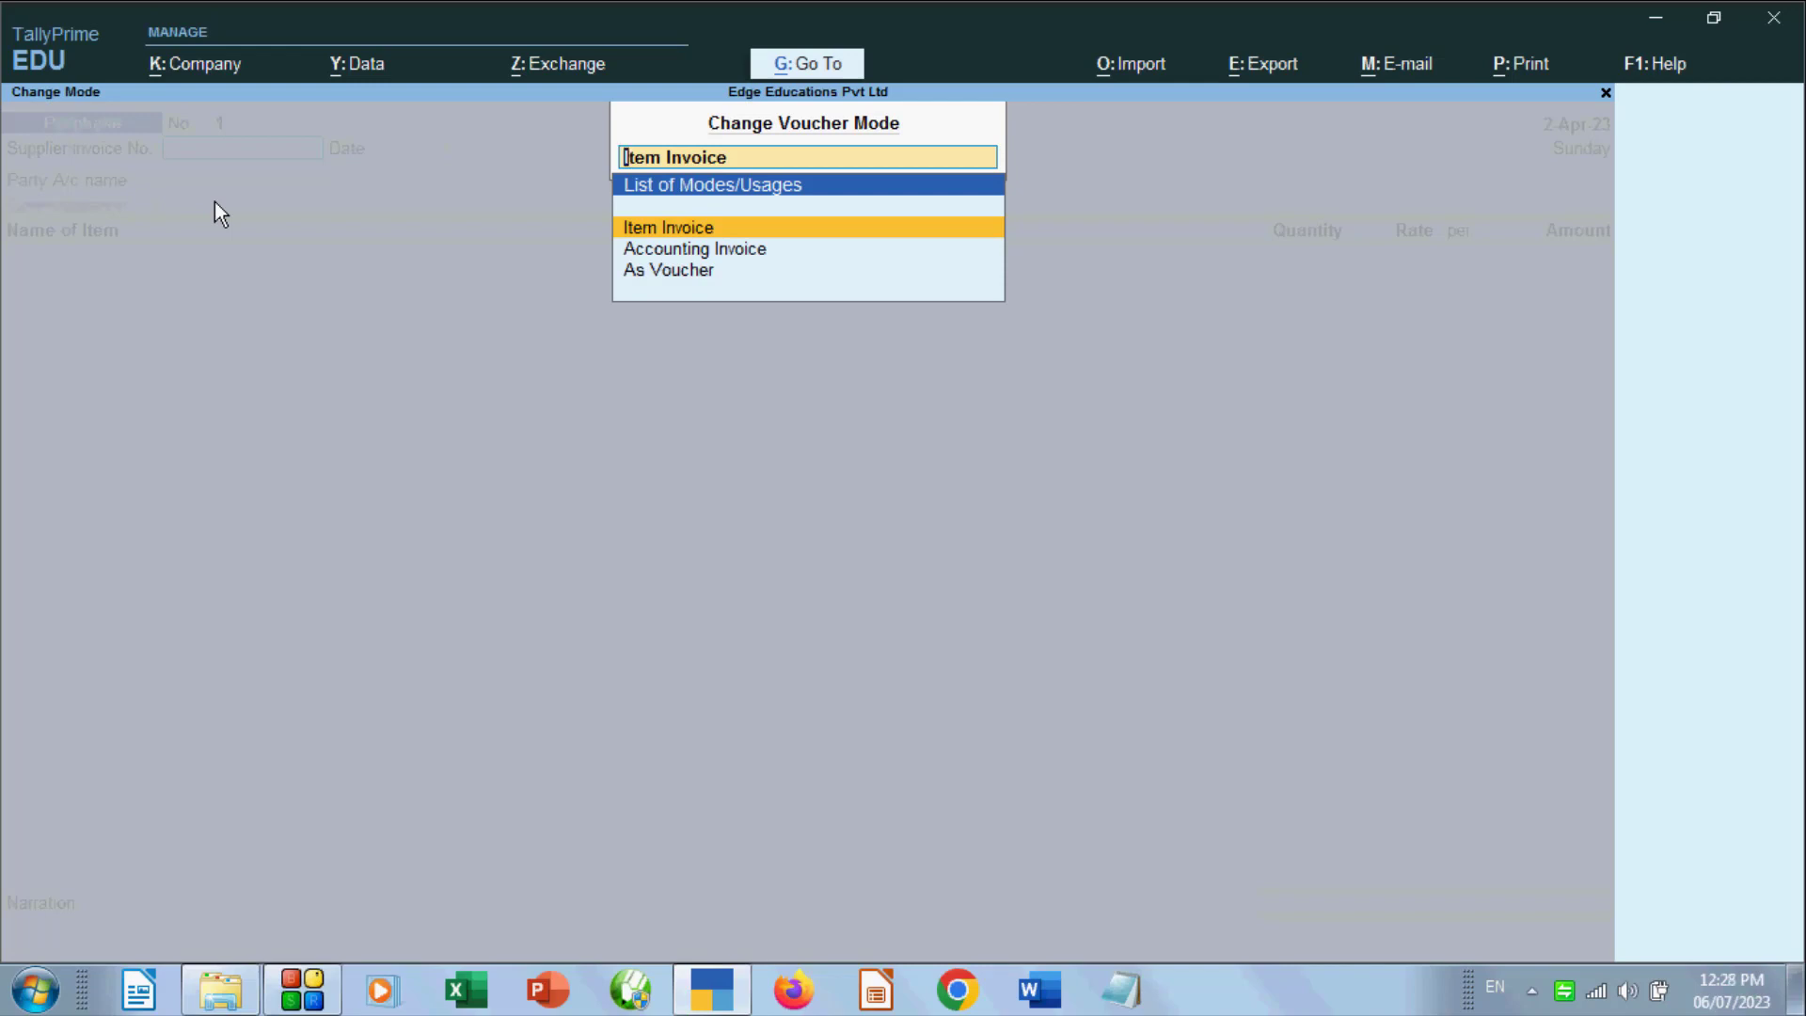
{"action": "key", "text": "Down"}
{"action": "key", "text": "Down"}
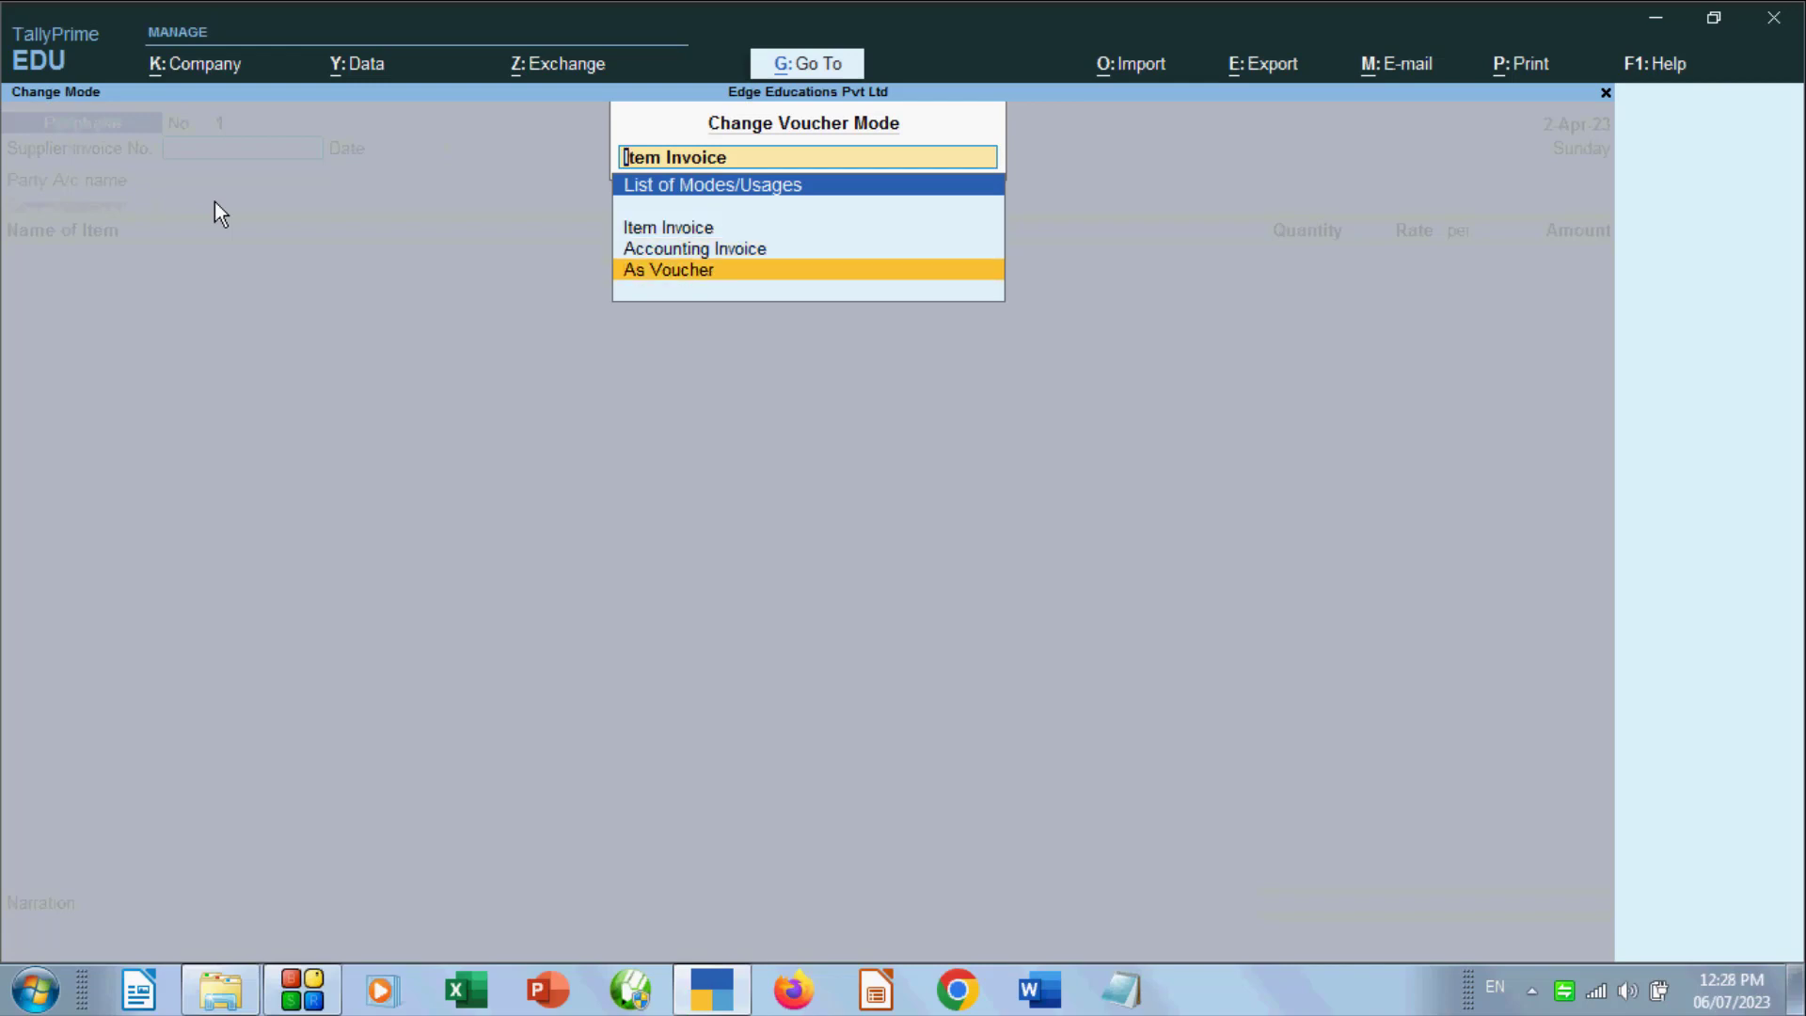
{"action": "key", "text": "Return"}
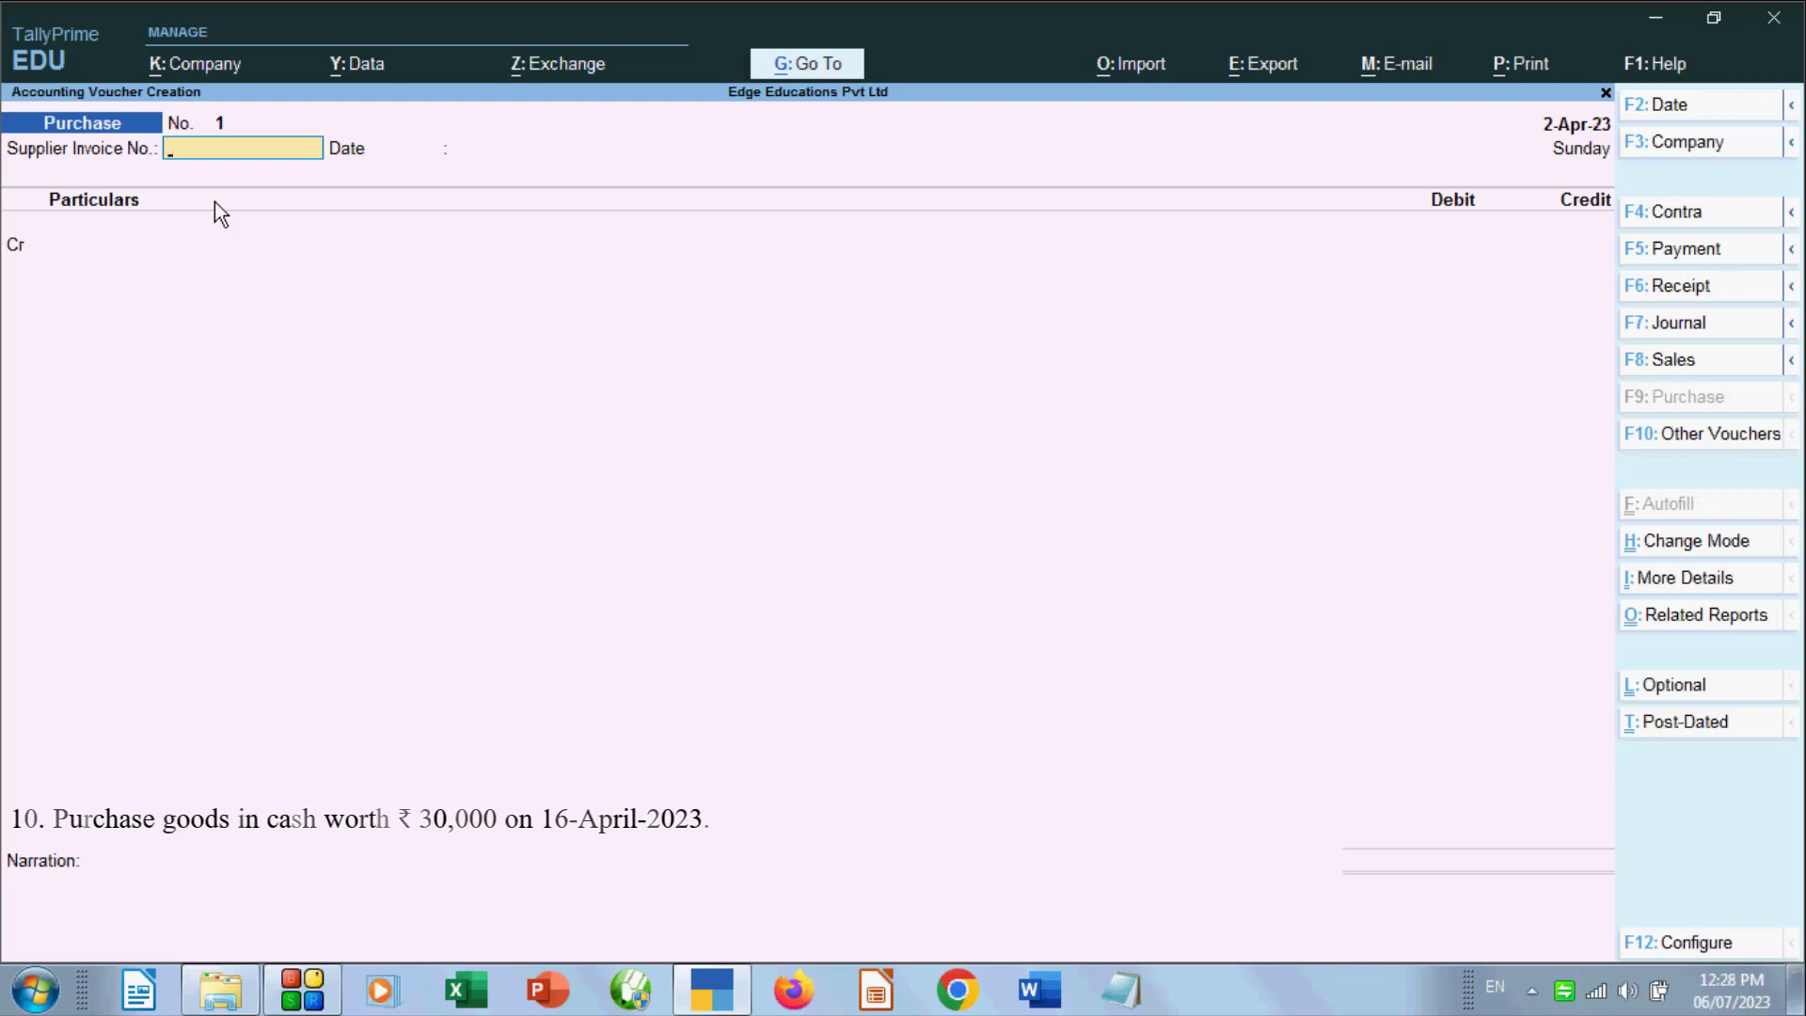
Choose Cash as the credited account, leaving the supplier invoice number and all receipt details blank
{"action": "key", "text": "Return"}
{"action": "key", "text": "Return"}
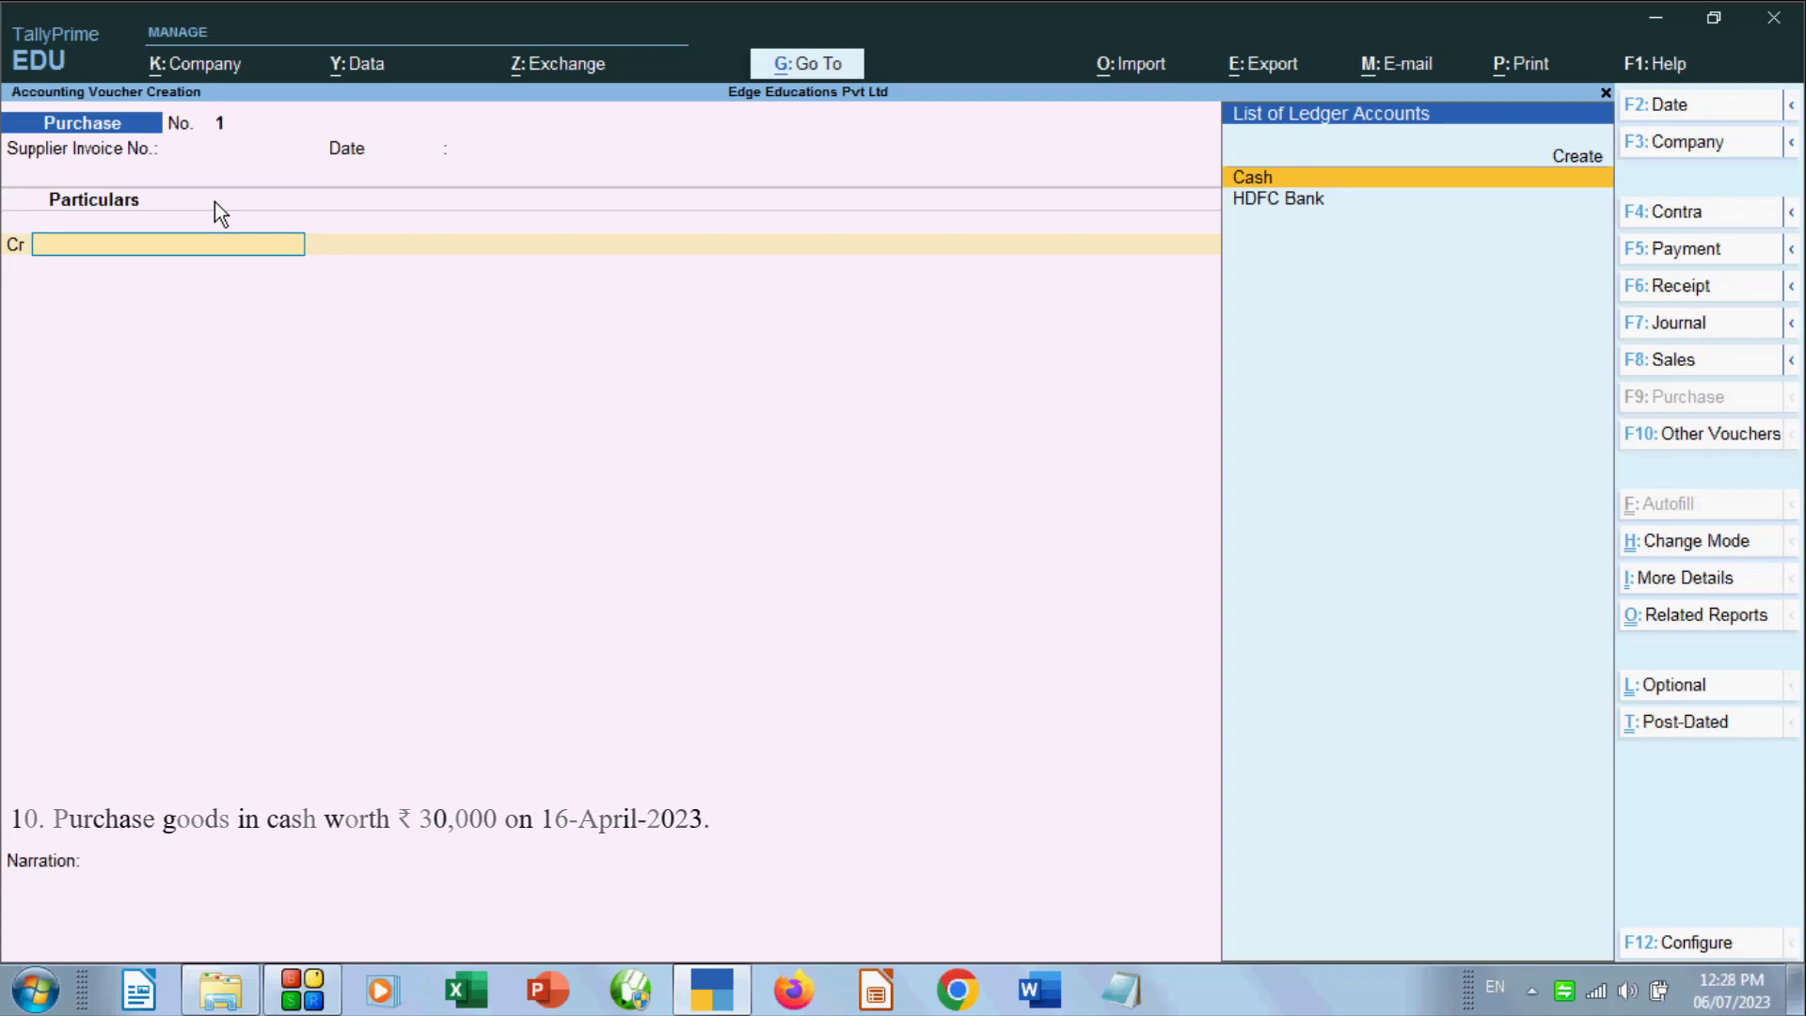
{"action": "key", "text": "Return"}
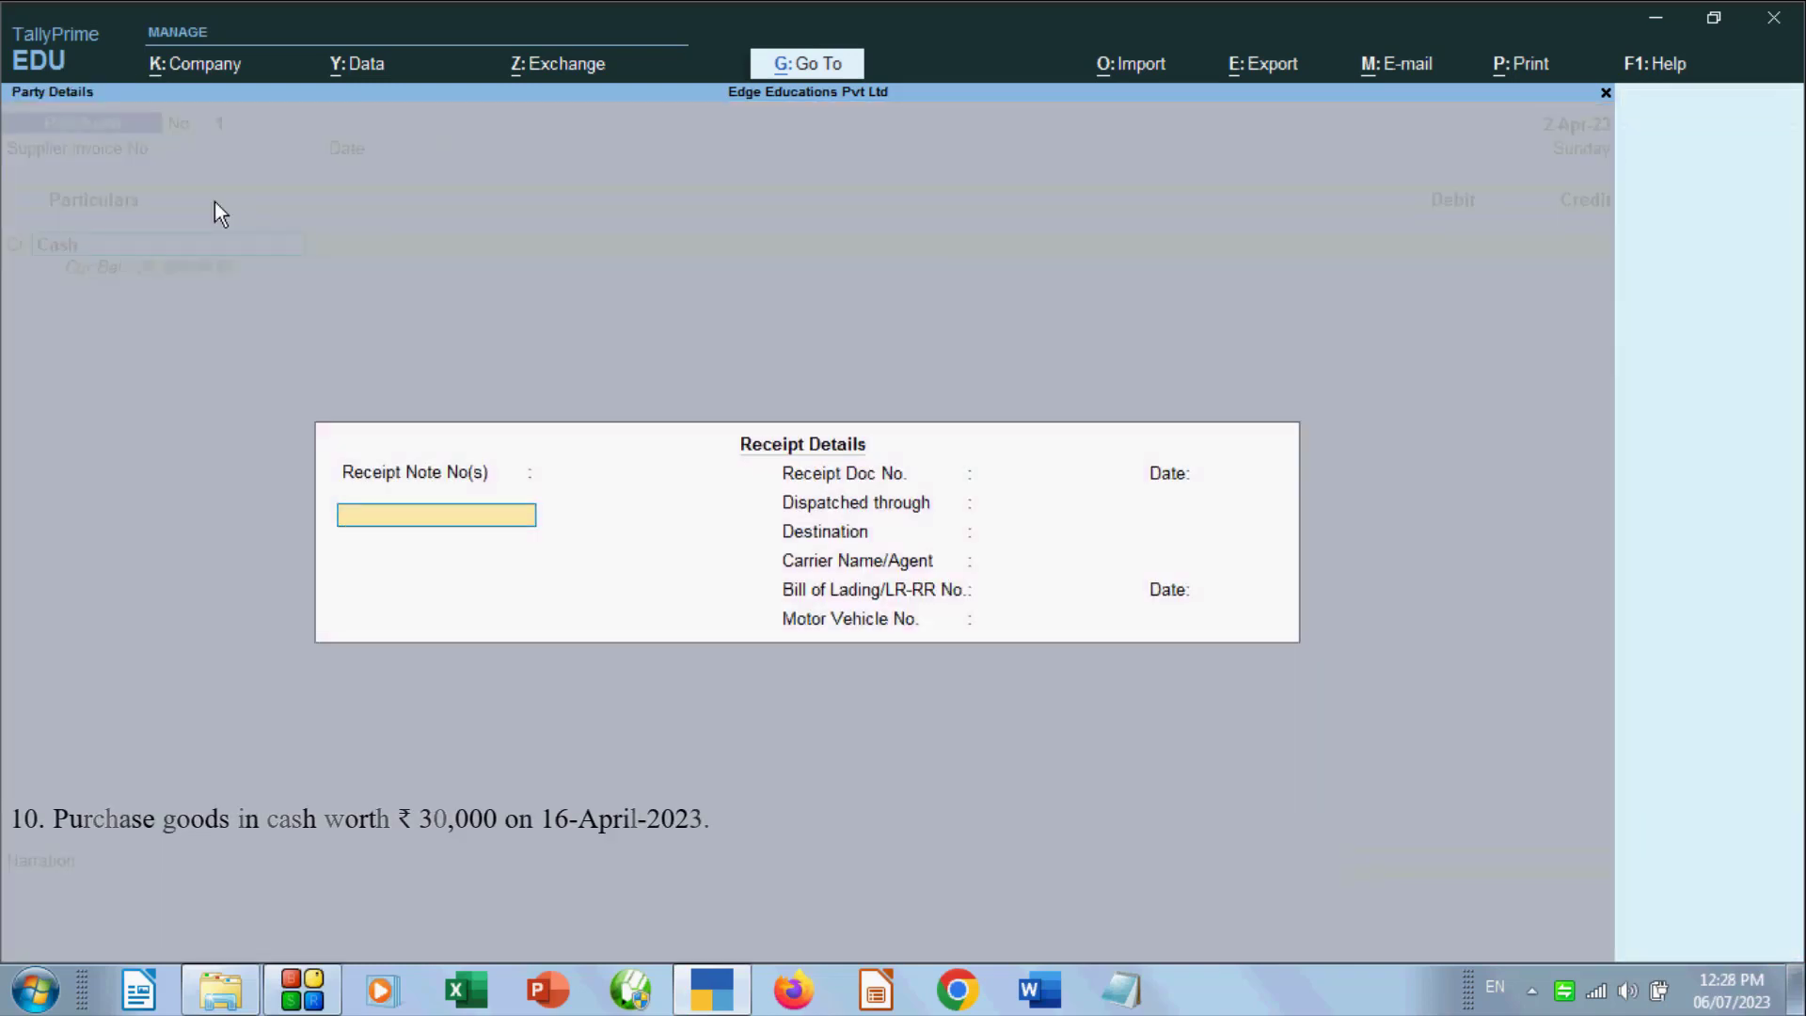
{"action": "key", "text": "Return"}
{"action": "key", "text": "Return"}
{"action": "key", "text": "Return"}
{"action": "key", "text": "Return"}
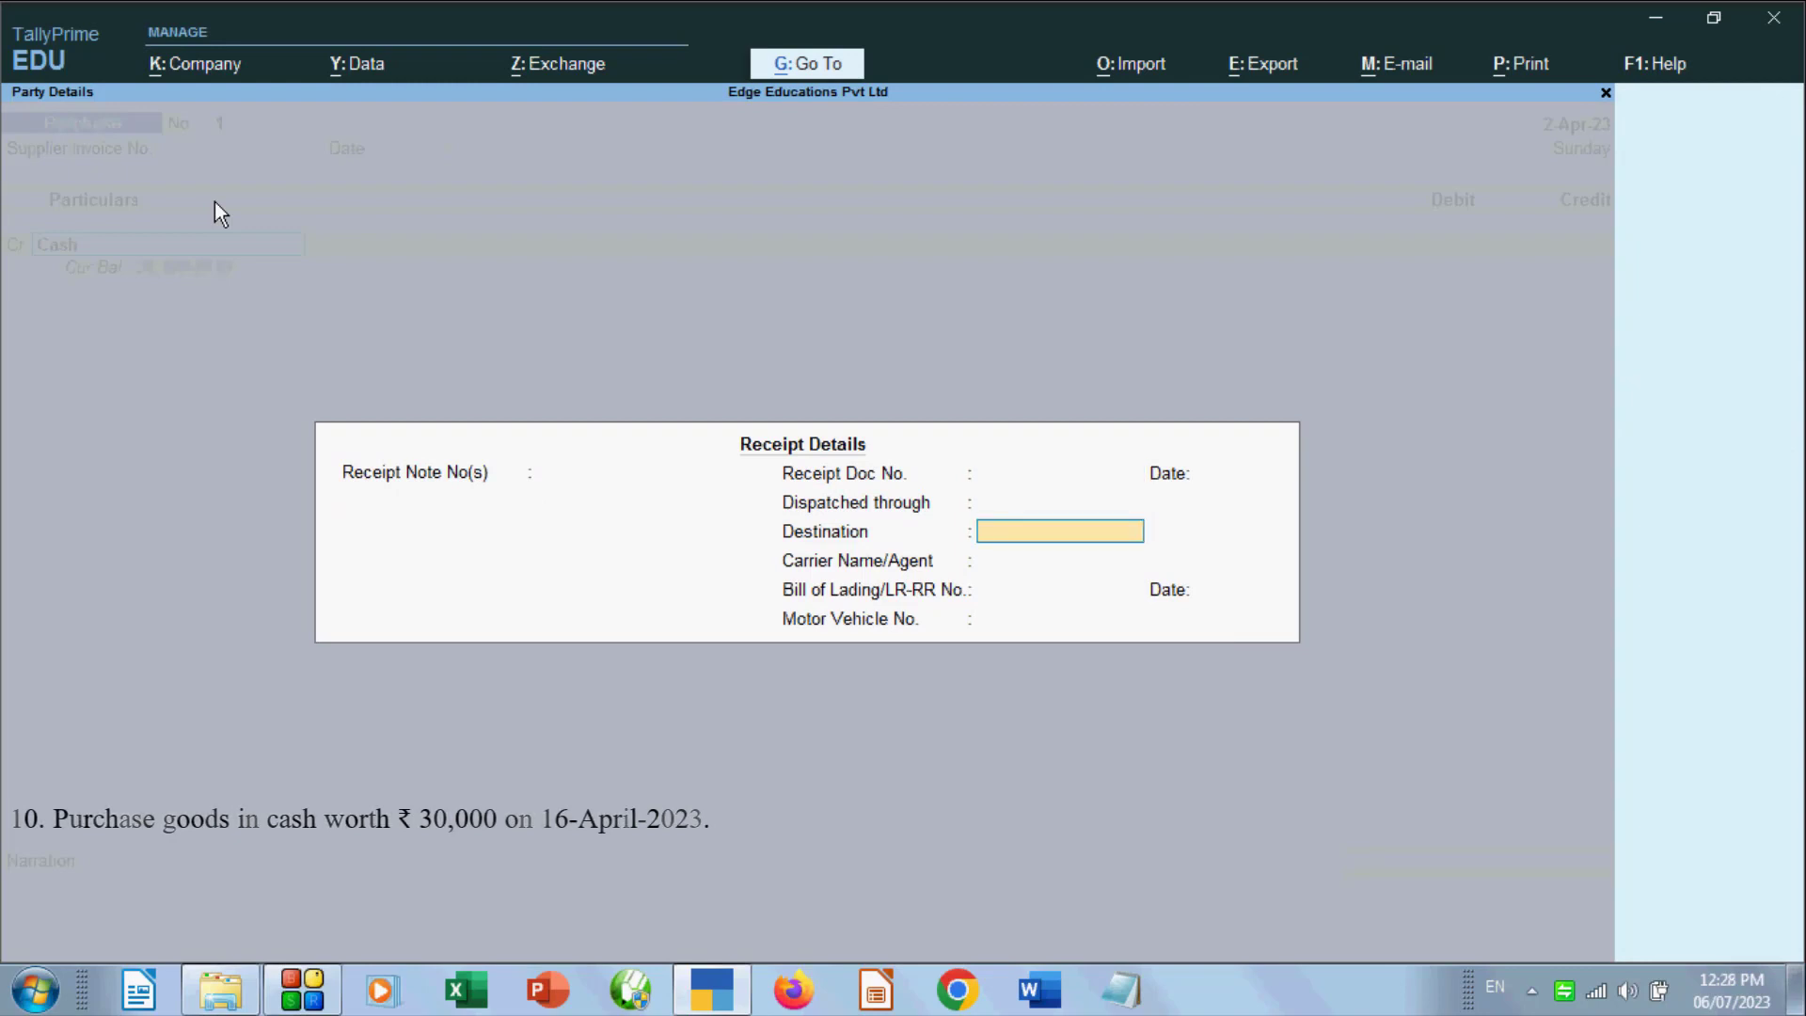
{"action": "key", "text": "Return"}
{"action": "key", "text": "Return"}
{"action": "key", "text": "Return"}
{"action": "key", "text": "Return"}
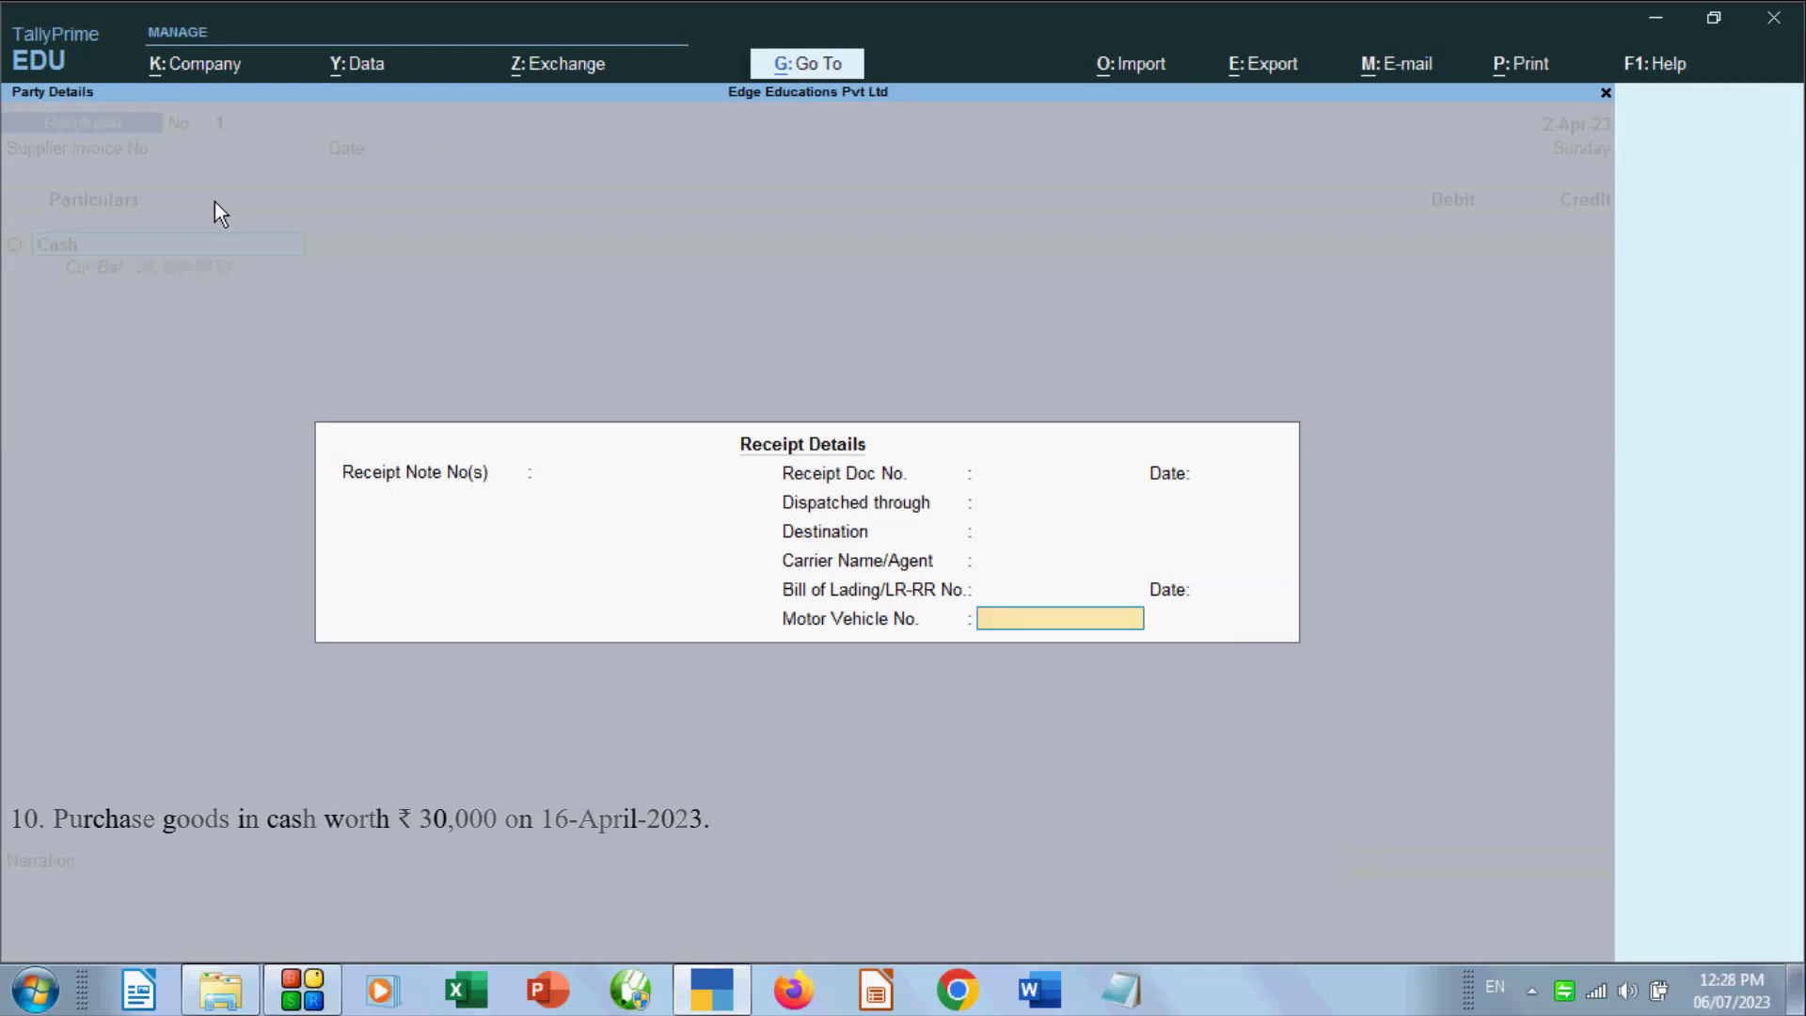
{"action": "key", "text": "Return"}
{"action": "key", "text": "Return"}
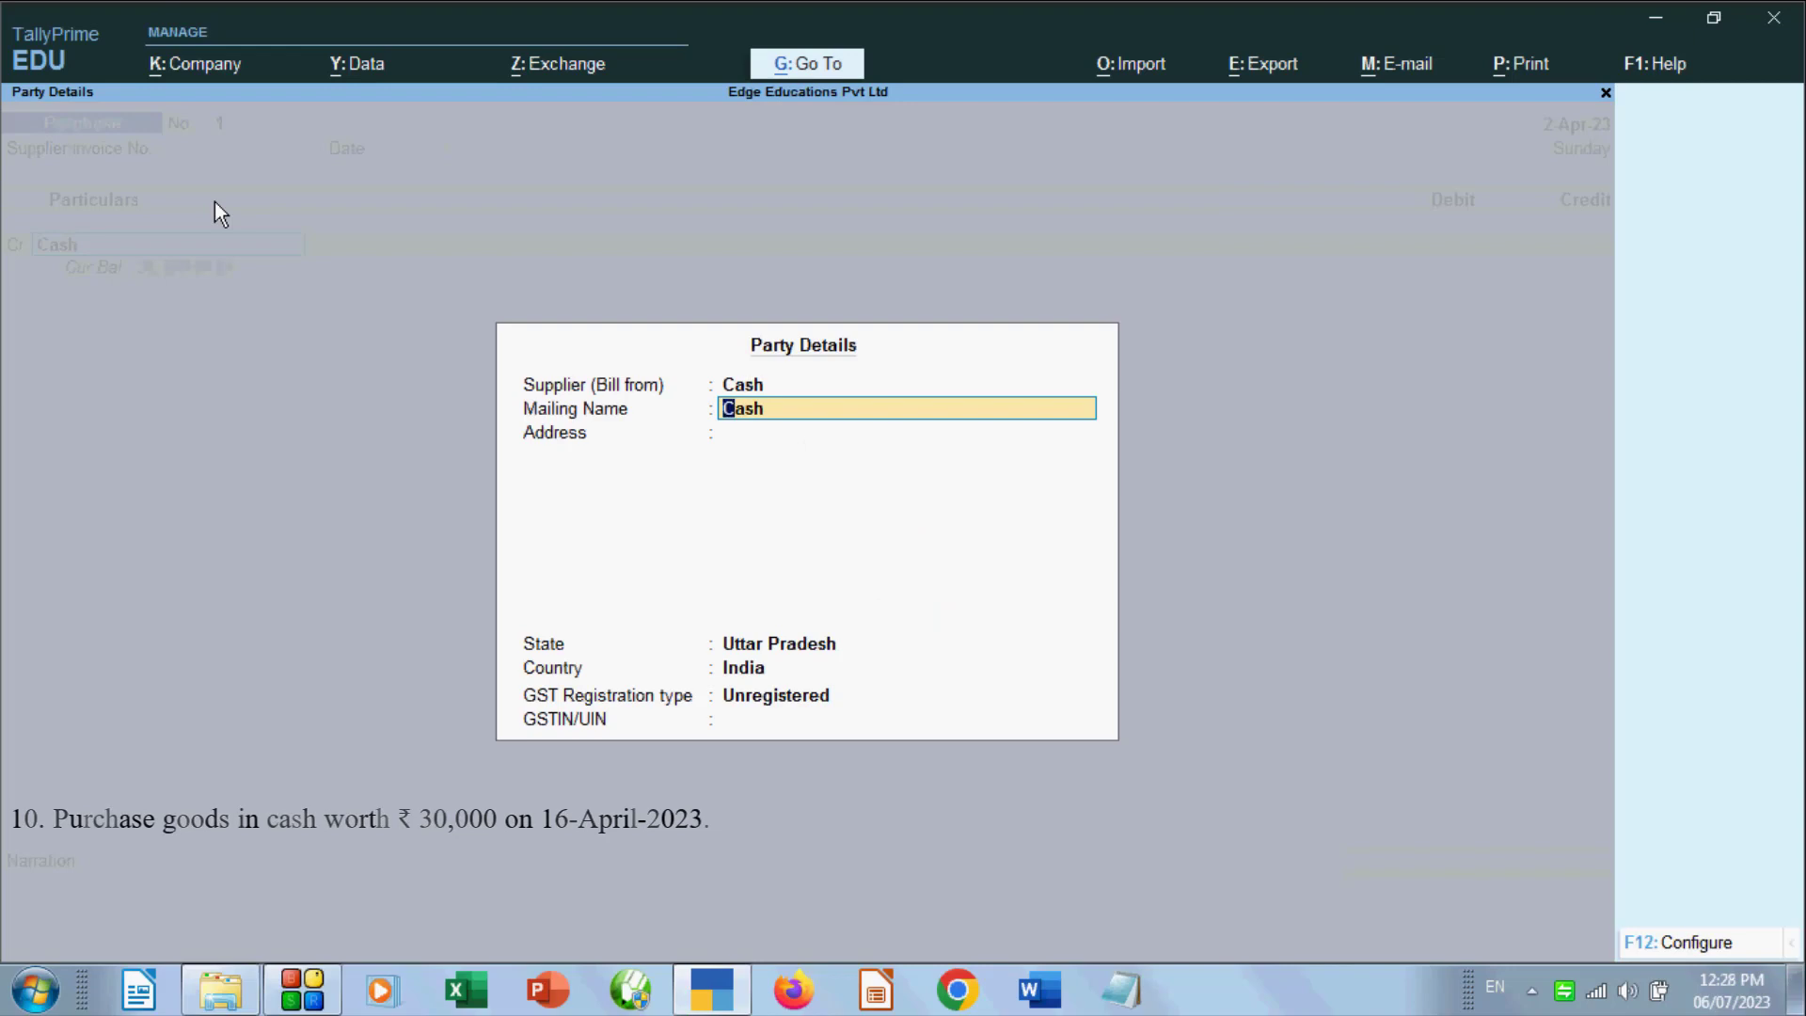
Keep the default party details for Cash with the Unregistered GST type and credit it with 30000
{"action": "key", "text": "Return"}
{"action": "key", "text": "Return"}
{"action": "key", "text": "Return"}
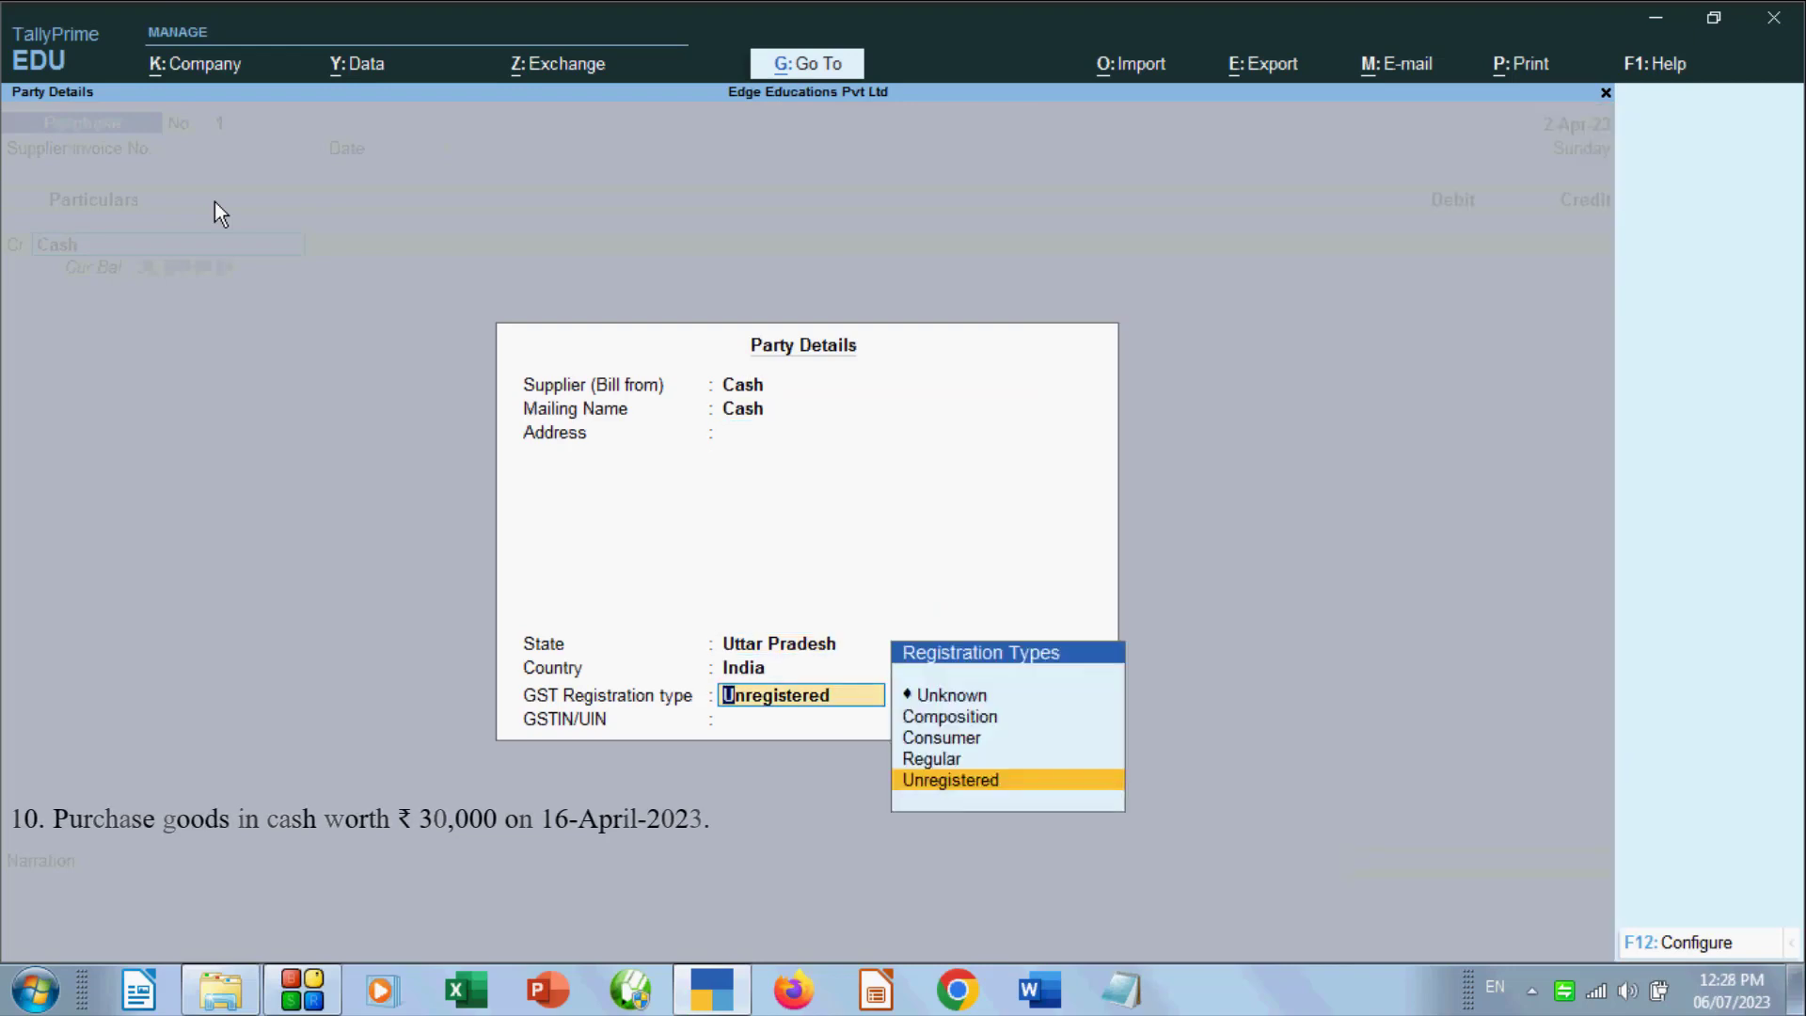
{"action": "key", "text": "Return"}
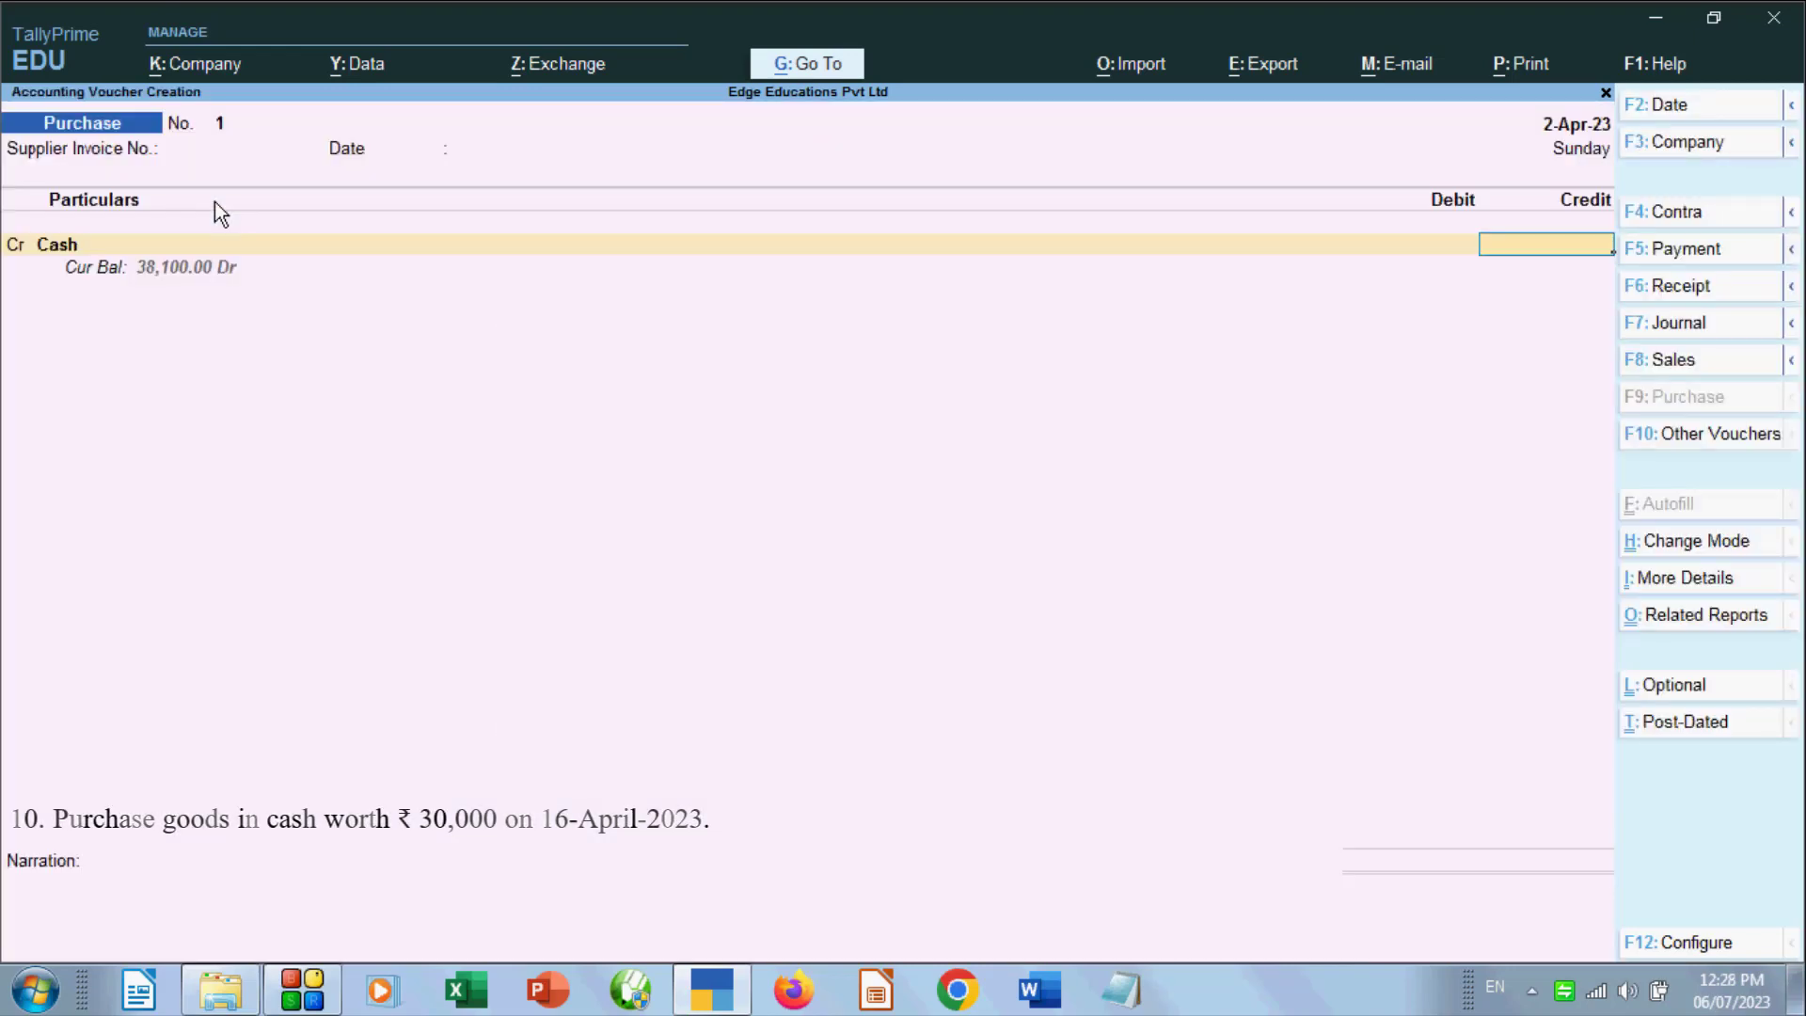
{"action": "type", "text": "30000"}
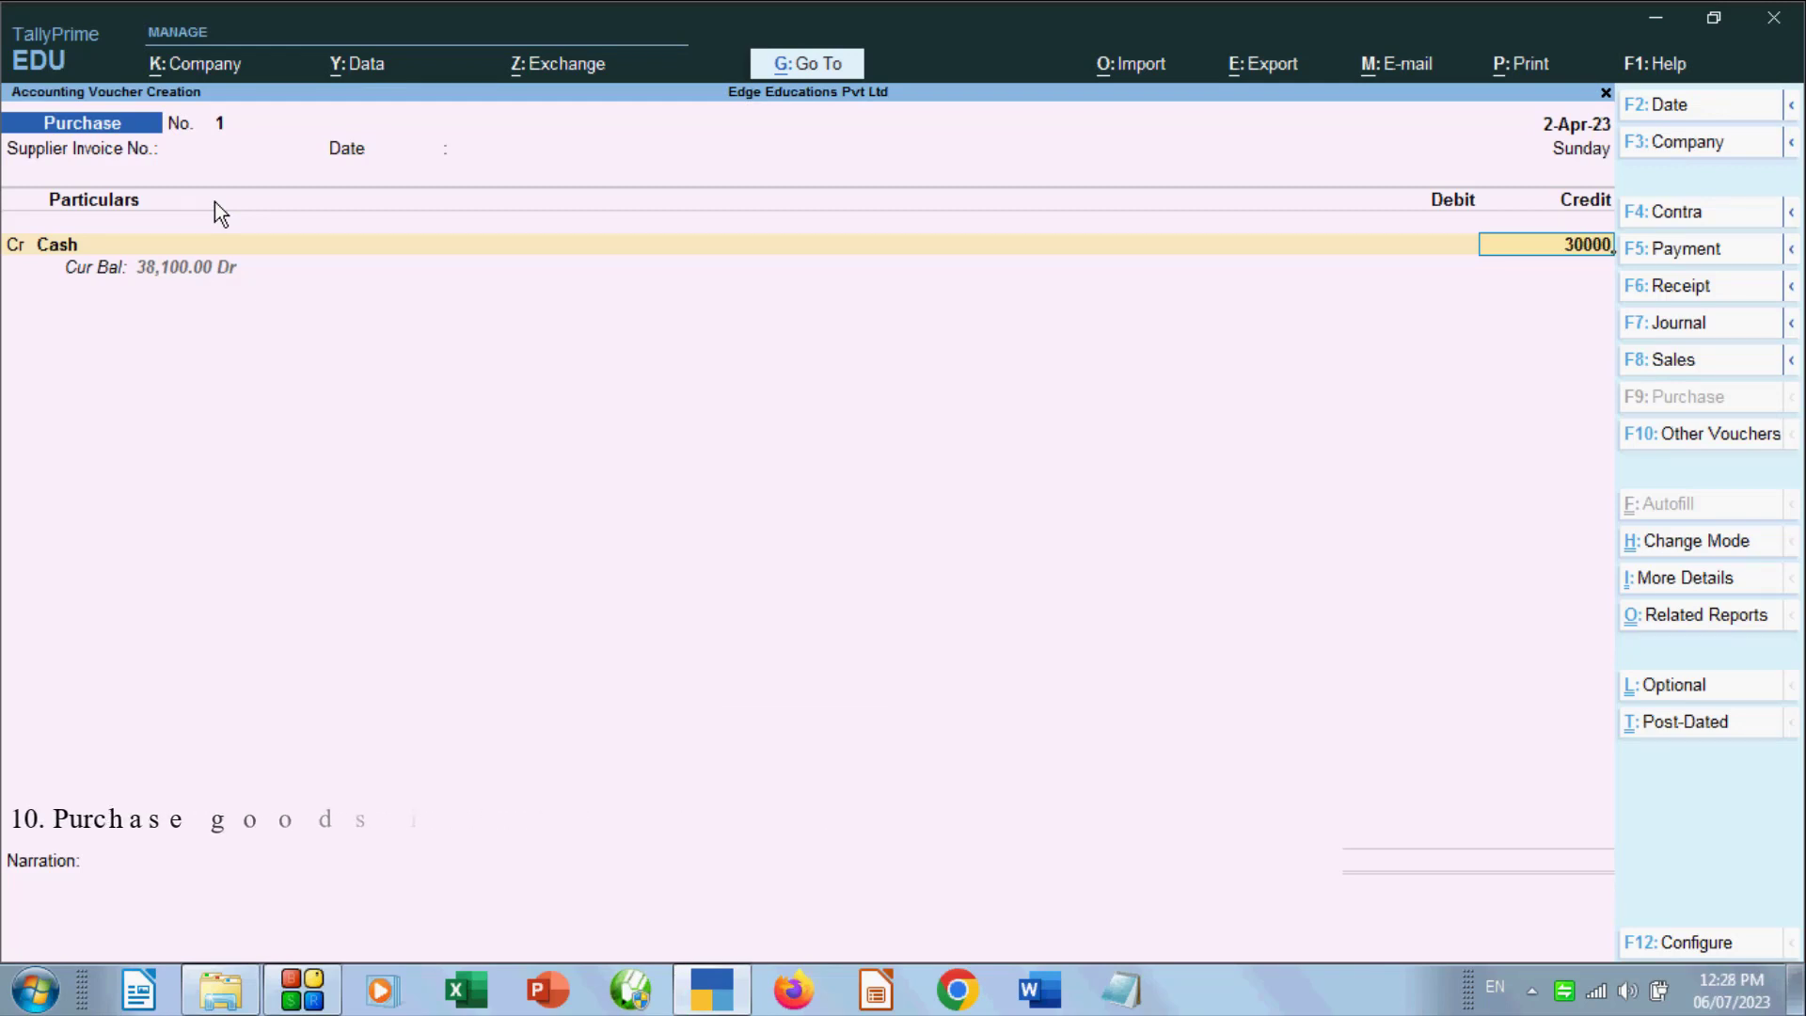
{"action": "key", "text": "Return"}
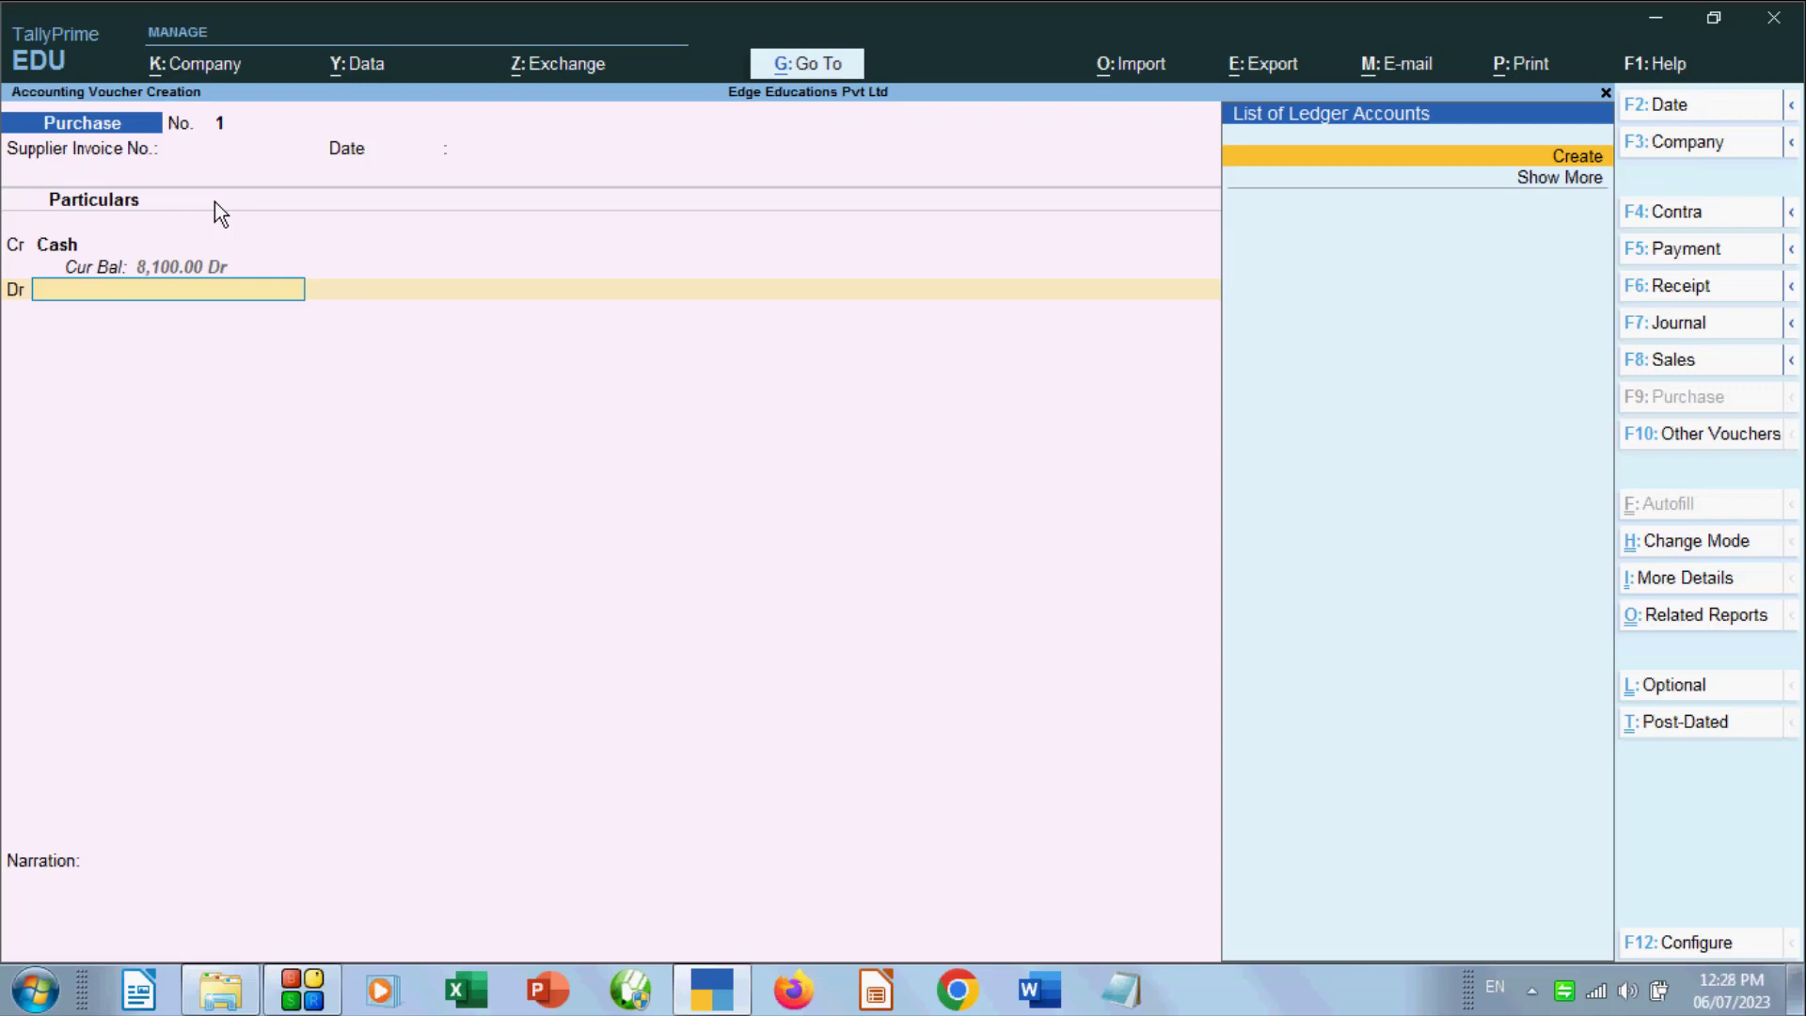
Create a ledger for the debit line named "Purchase A/c" with no alias
{"action": "key", "text": "Return"}
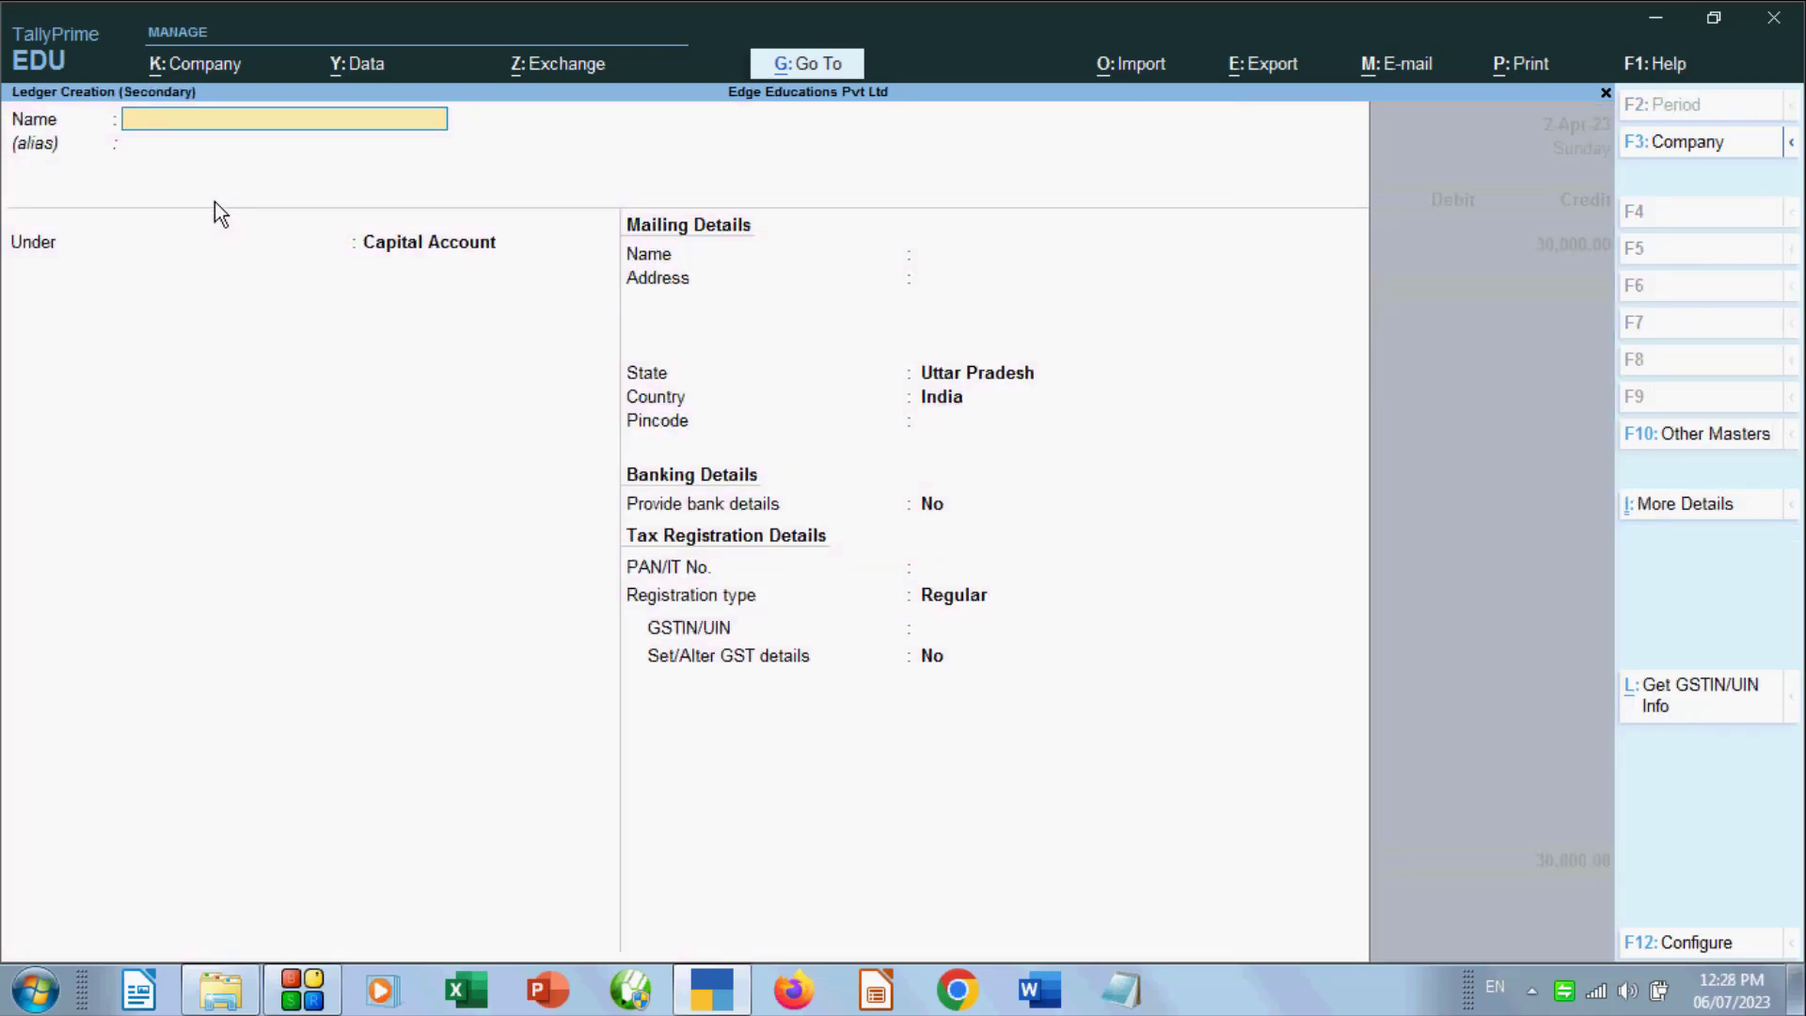
{"action": "type", "text": "Purchase a/c"}
{"action": "key", "text": "Return"}
{"action": "key", "text": "Return"}
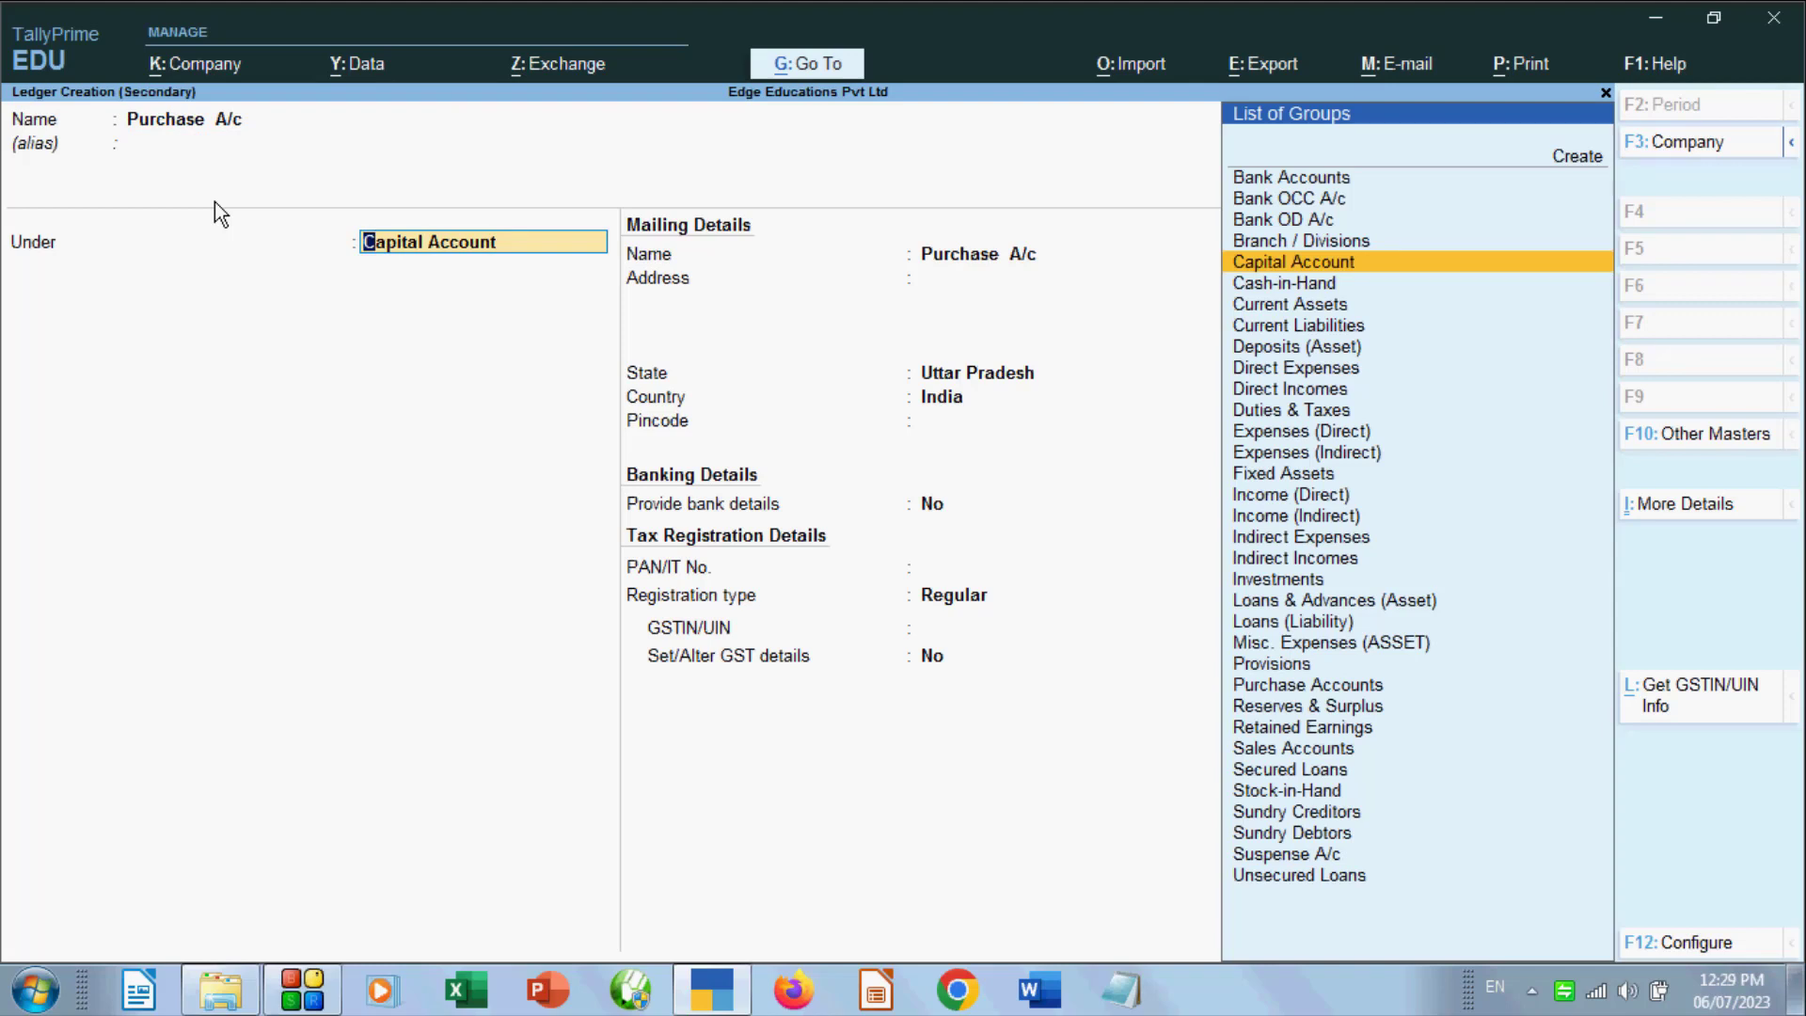
Group the new ledger under Purchase Accounts, set its ledger type to Not Applicable, keep the remaining defaults, and save it
{"action": "type", "text": "Pur"}
{"action": "key", "text": "Return"}
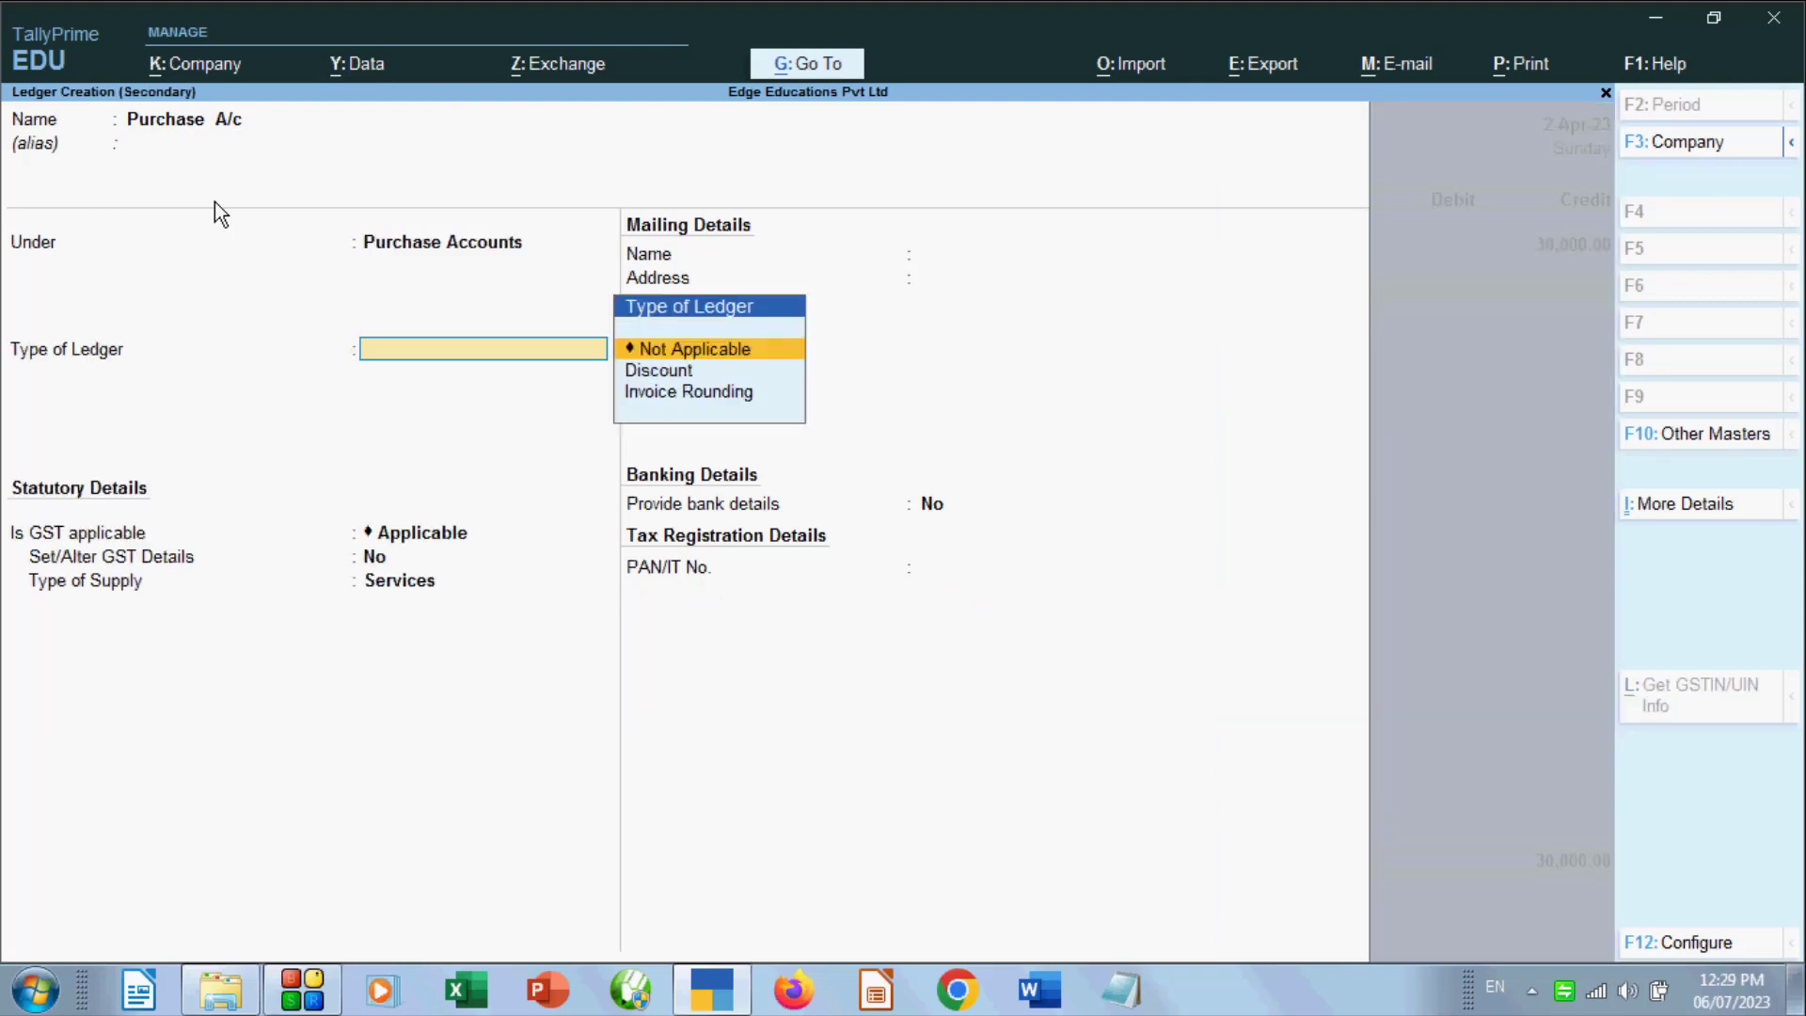
{"action": "key", "text": "Return"}
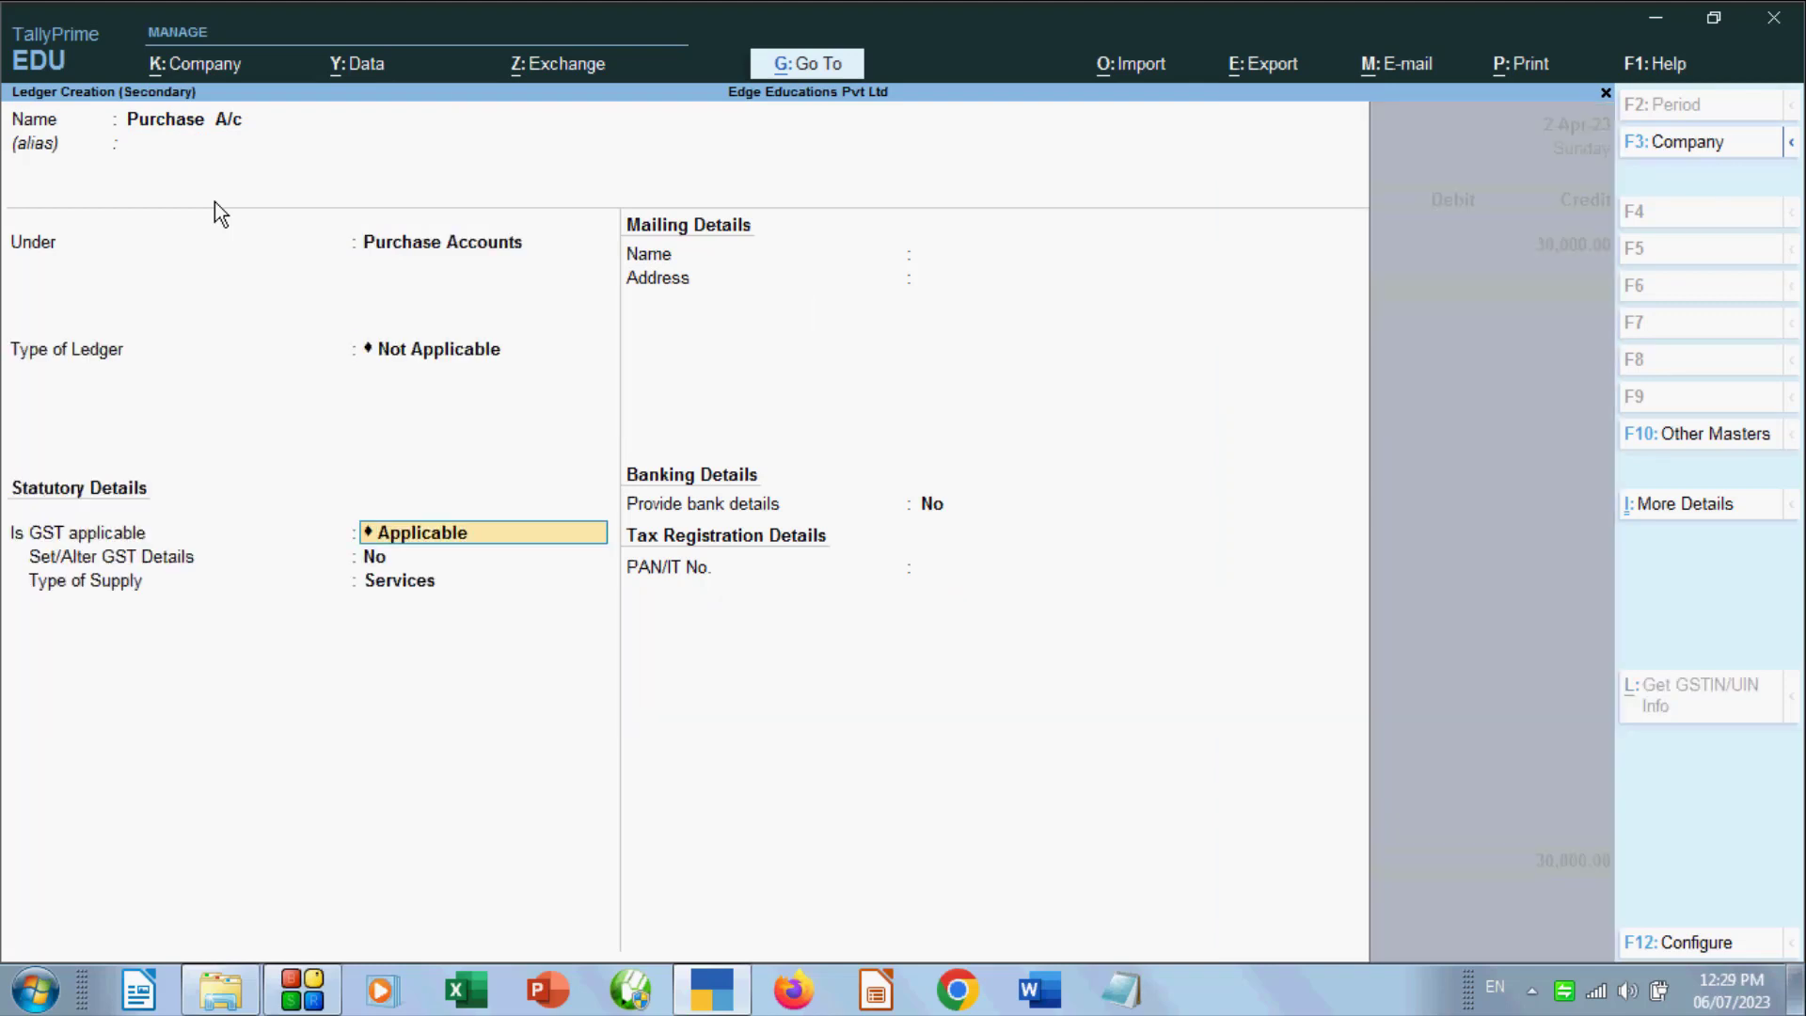
{"action": "key", "text": "Return"}
{"action": "key", "text": "Return"}
{"action": "key", "text": "Return"}
{"action": "key", "text": "Return"}
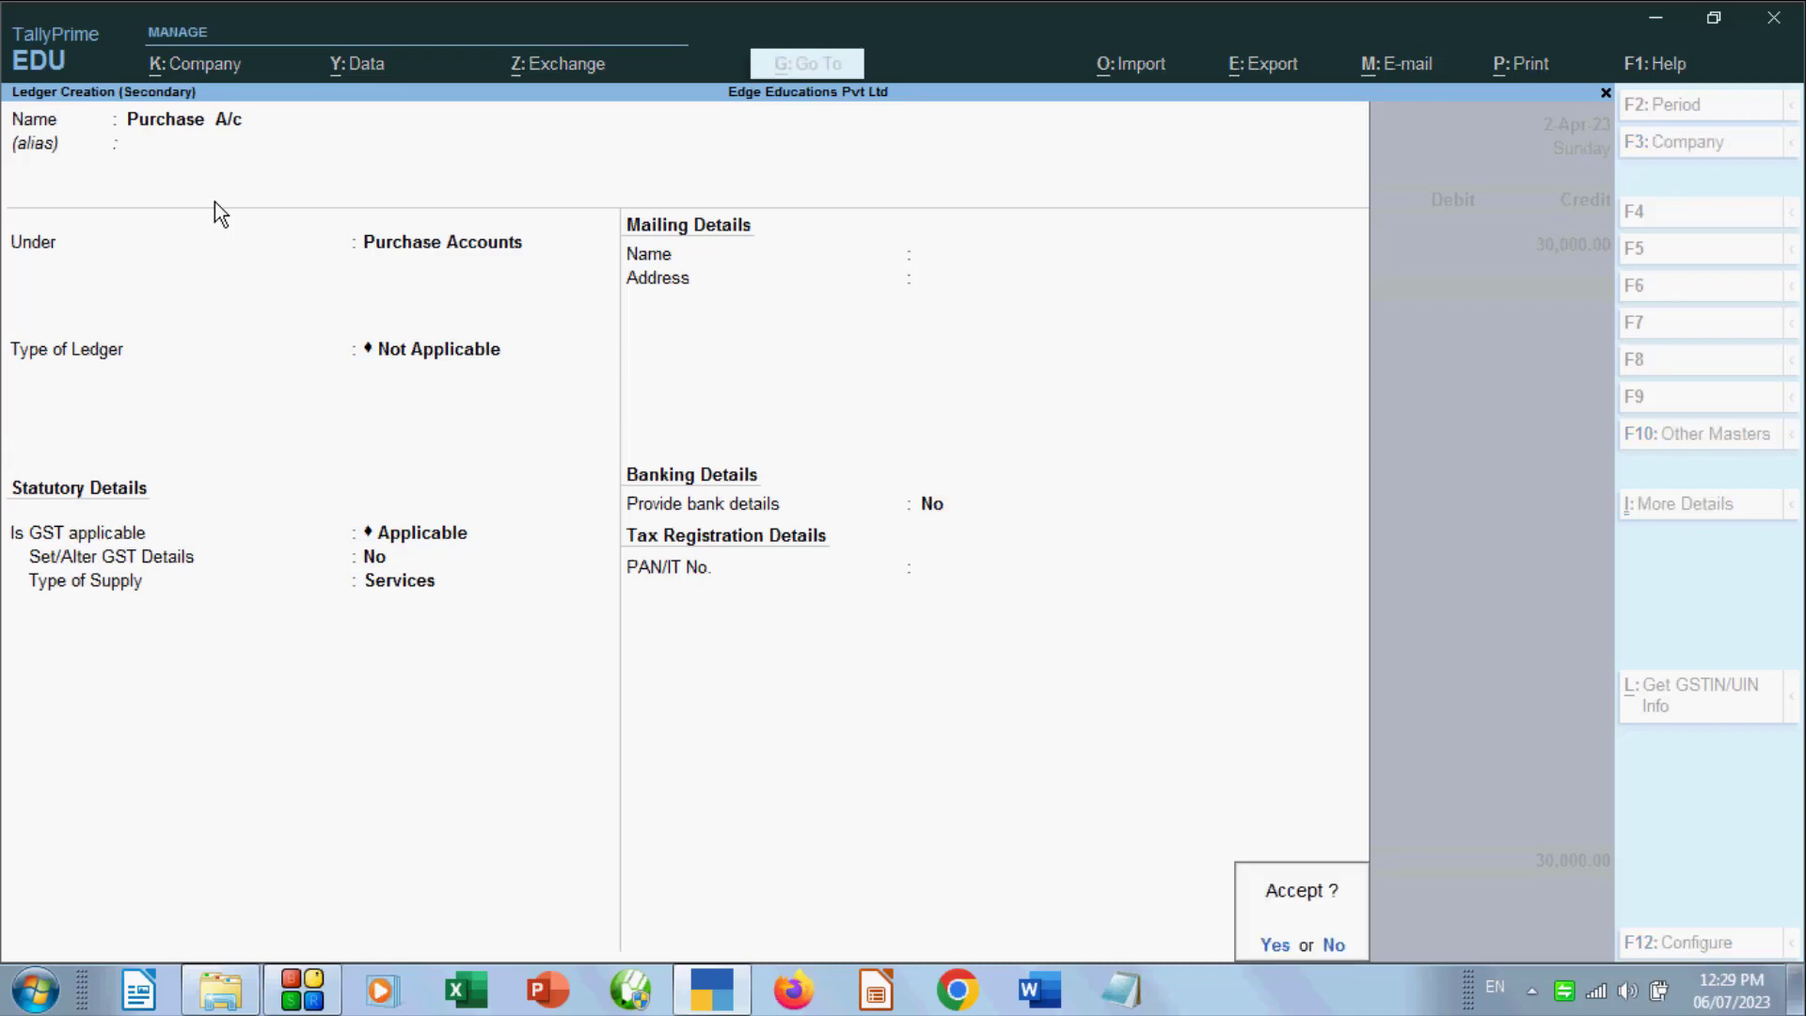
{"action": "key", "text": "Return"}
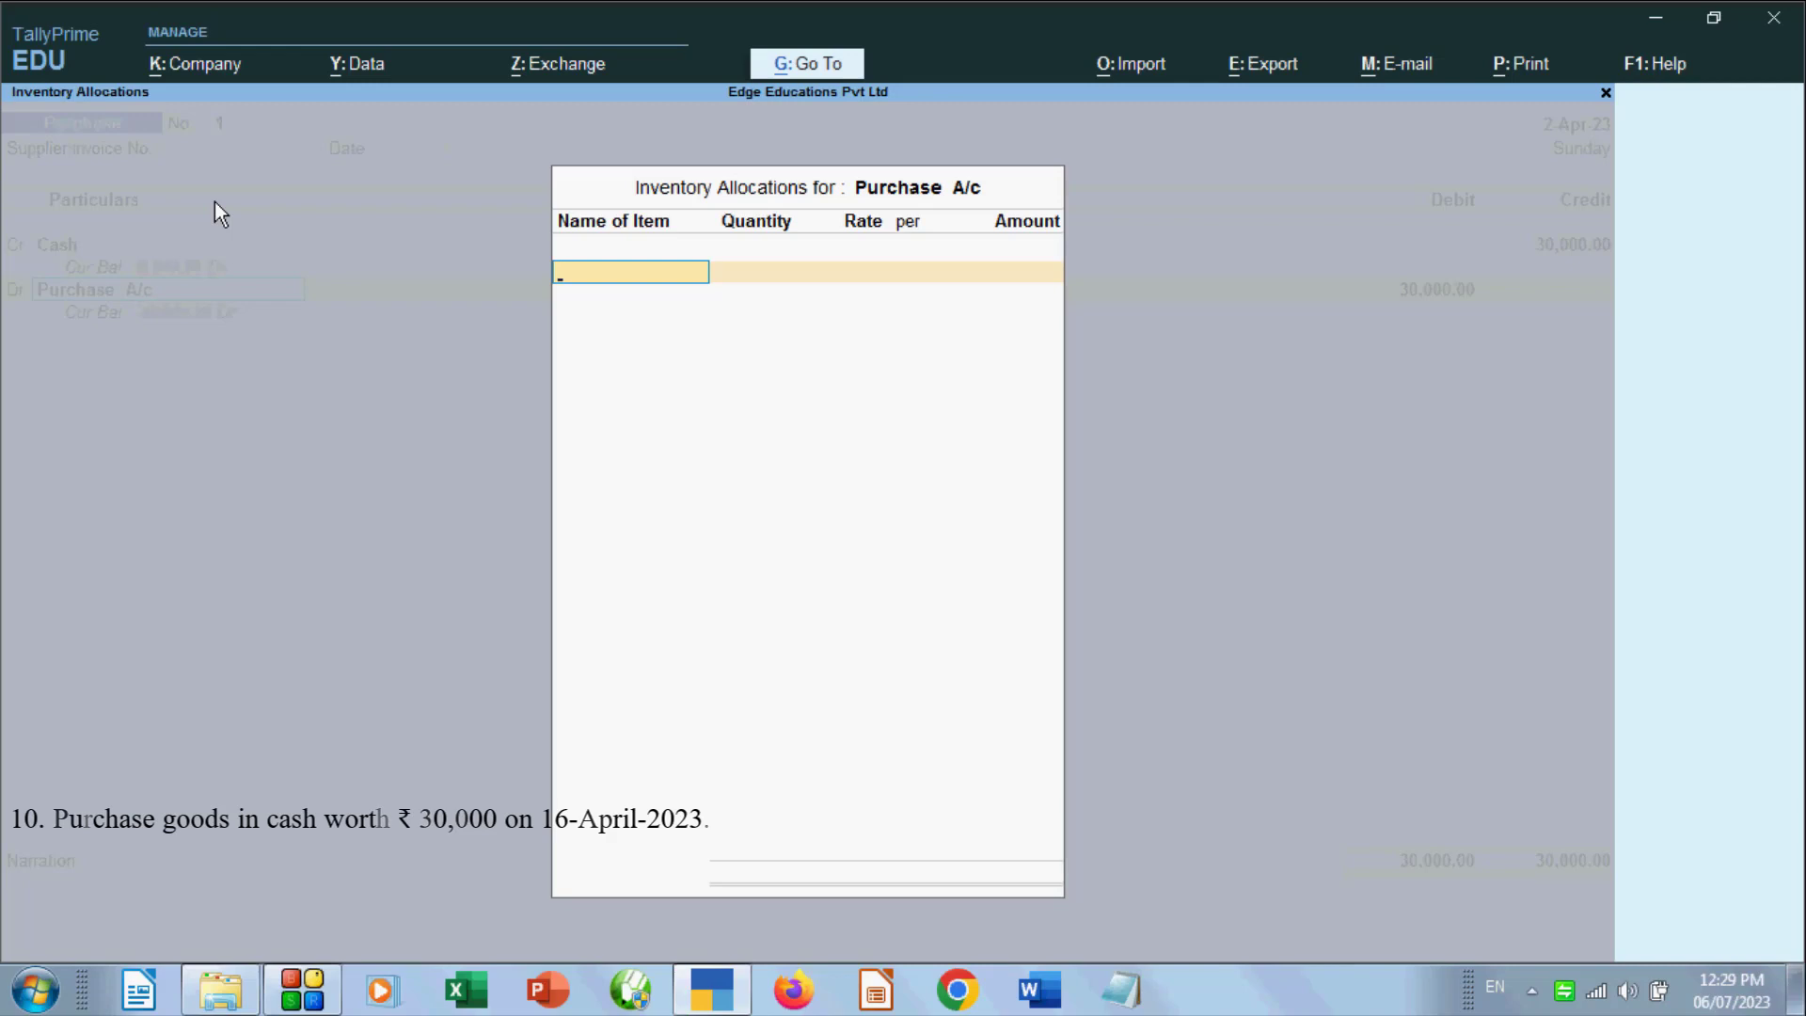
Accept the 30,000 Purchase A/c debit without inventory allocations and save the purchase voucher with the narration "being goods purchased ."
{"action": "key", "text": "Escape"}
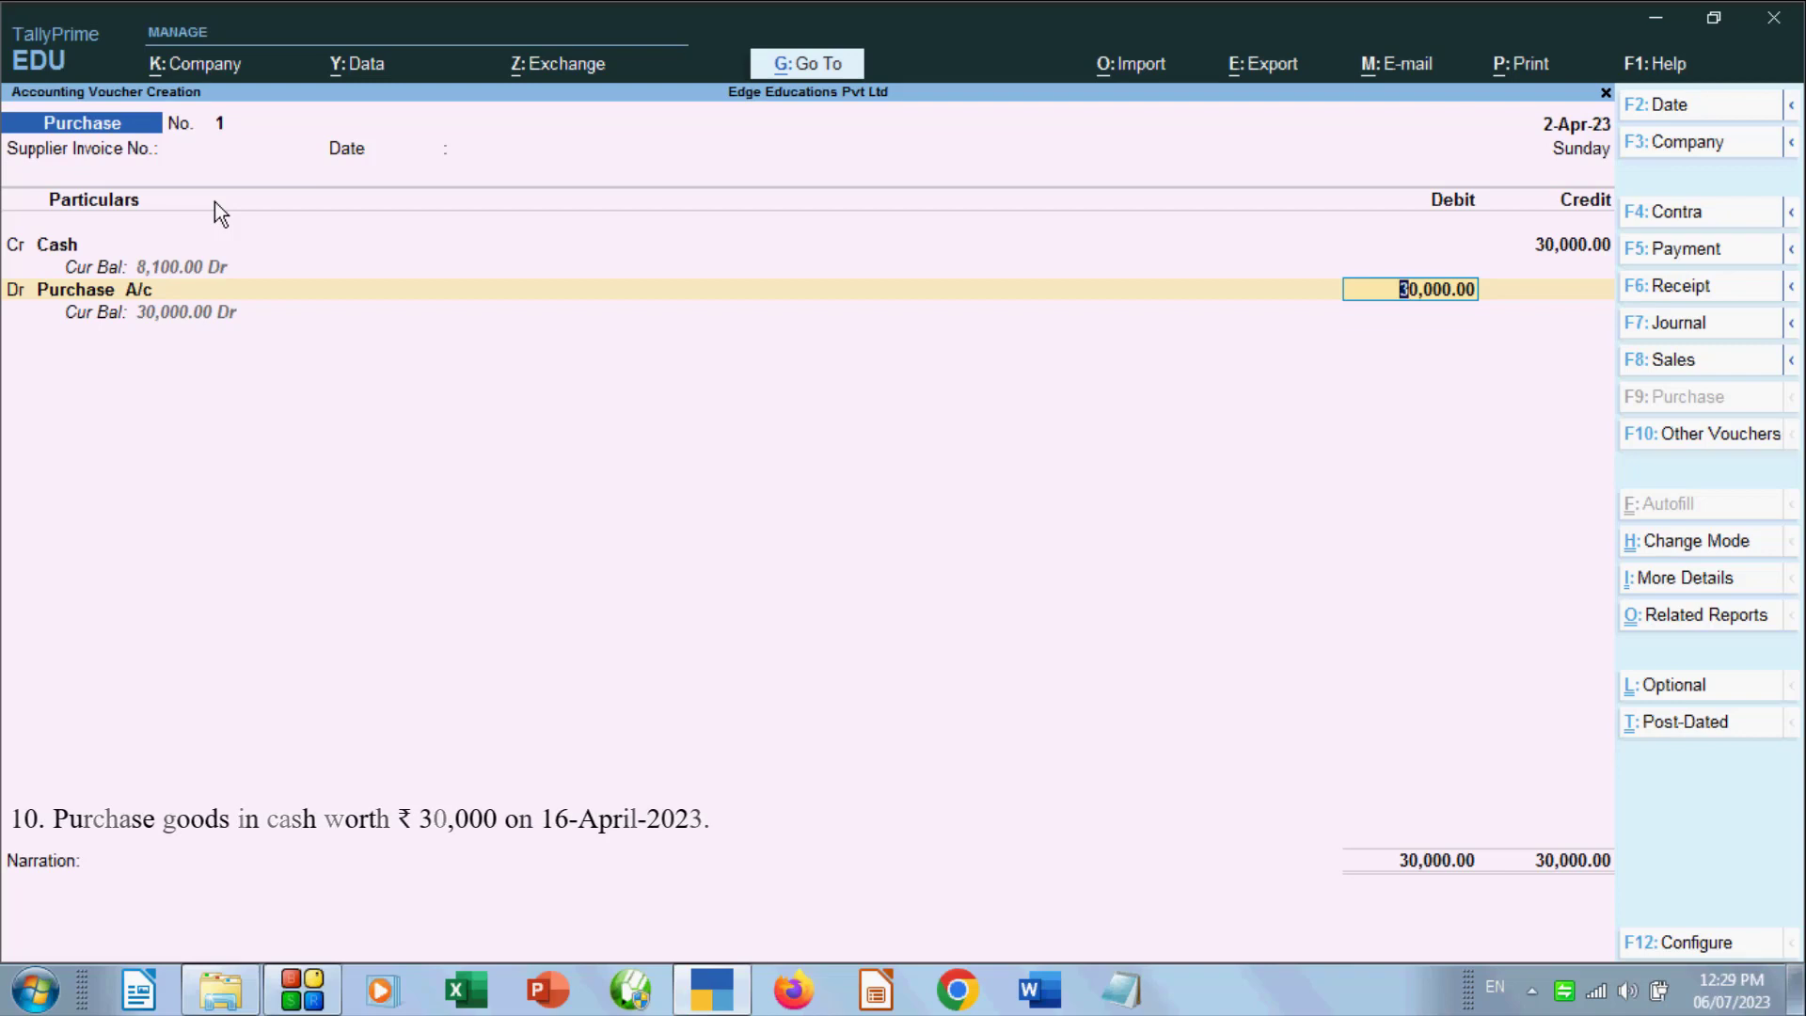
{"action": "key", "text": "Return"}
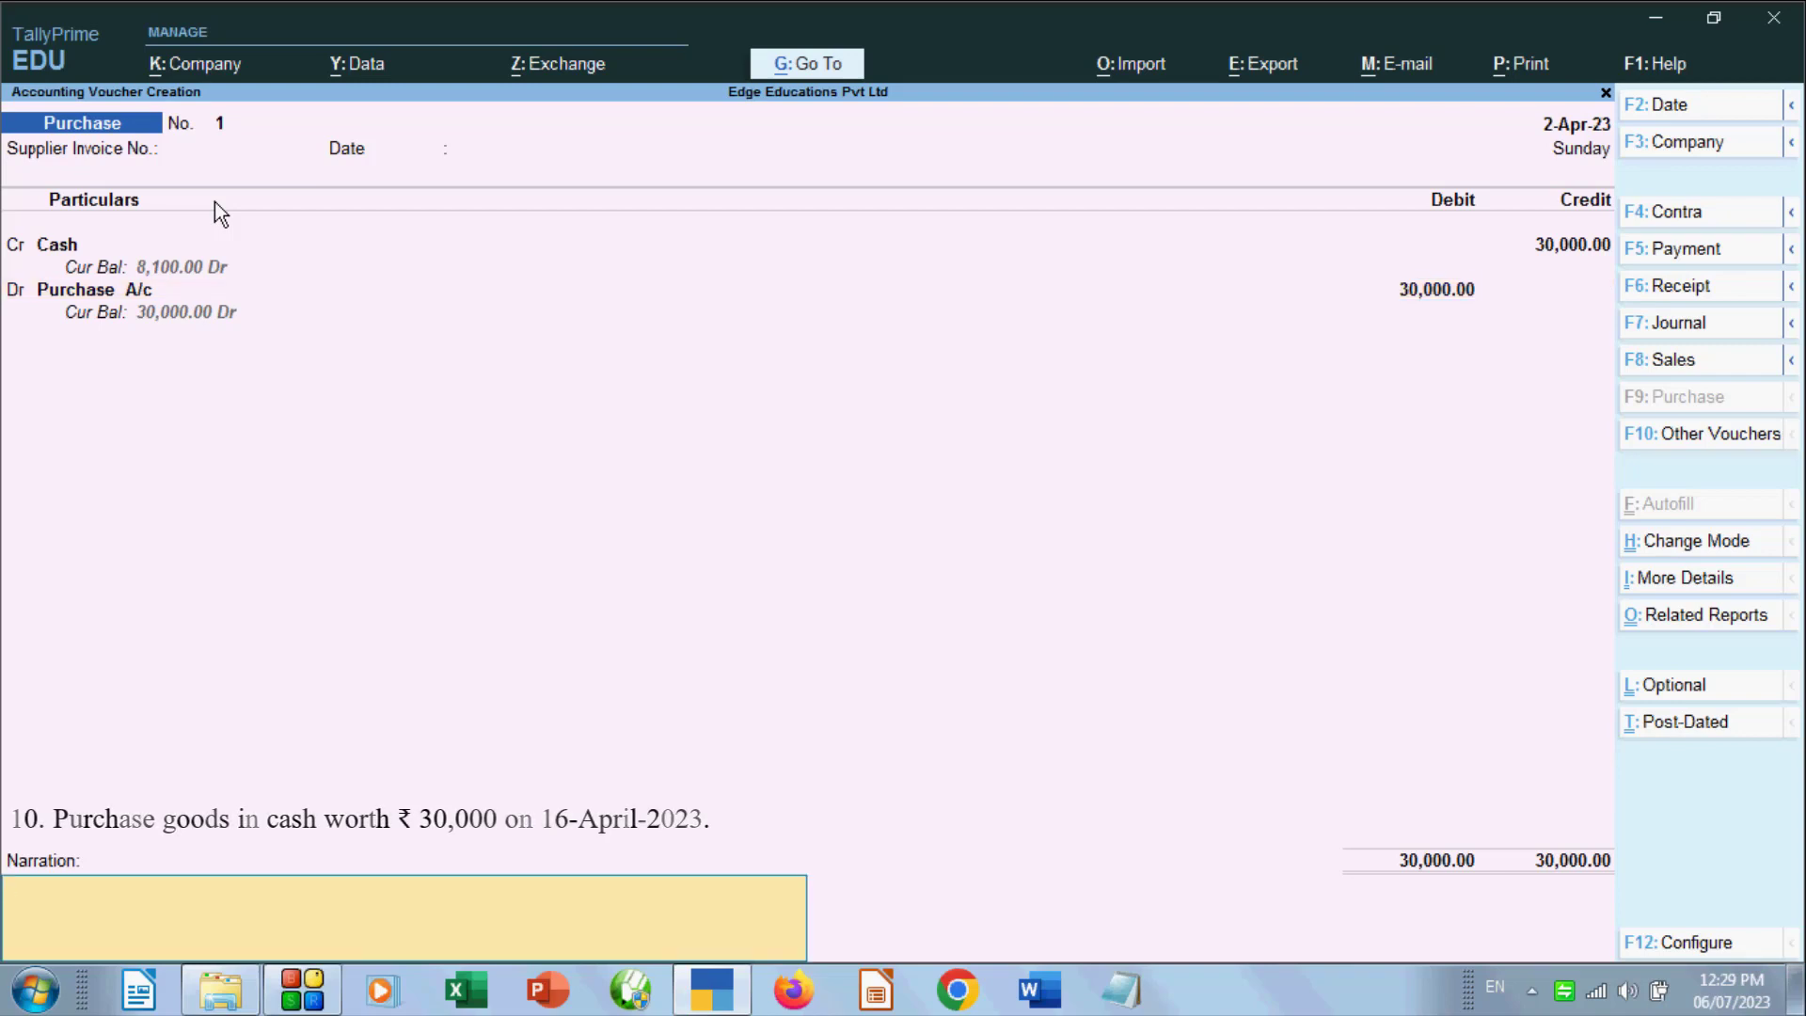
{"action": "type", "text": "being g"}
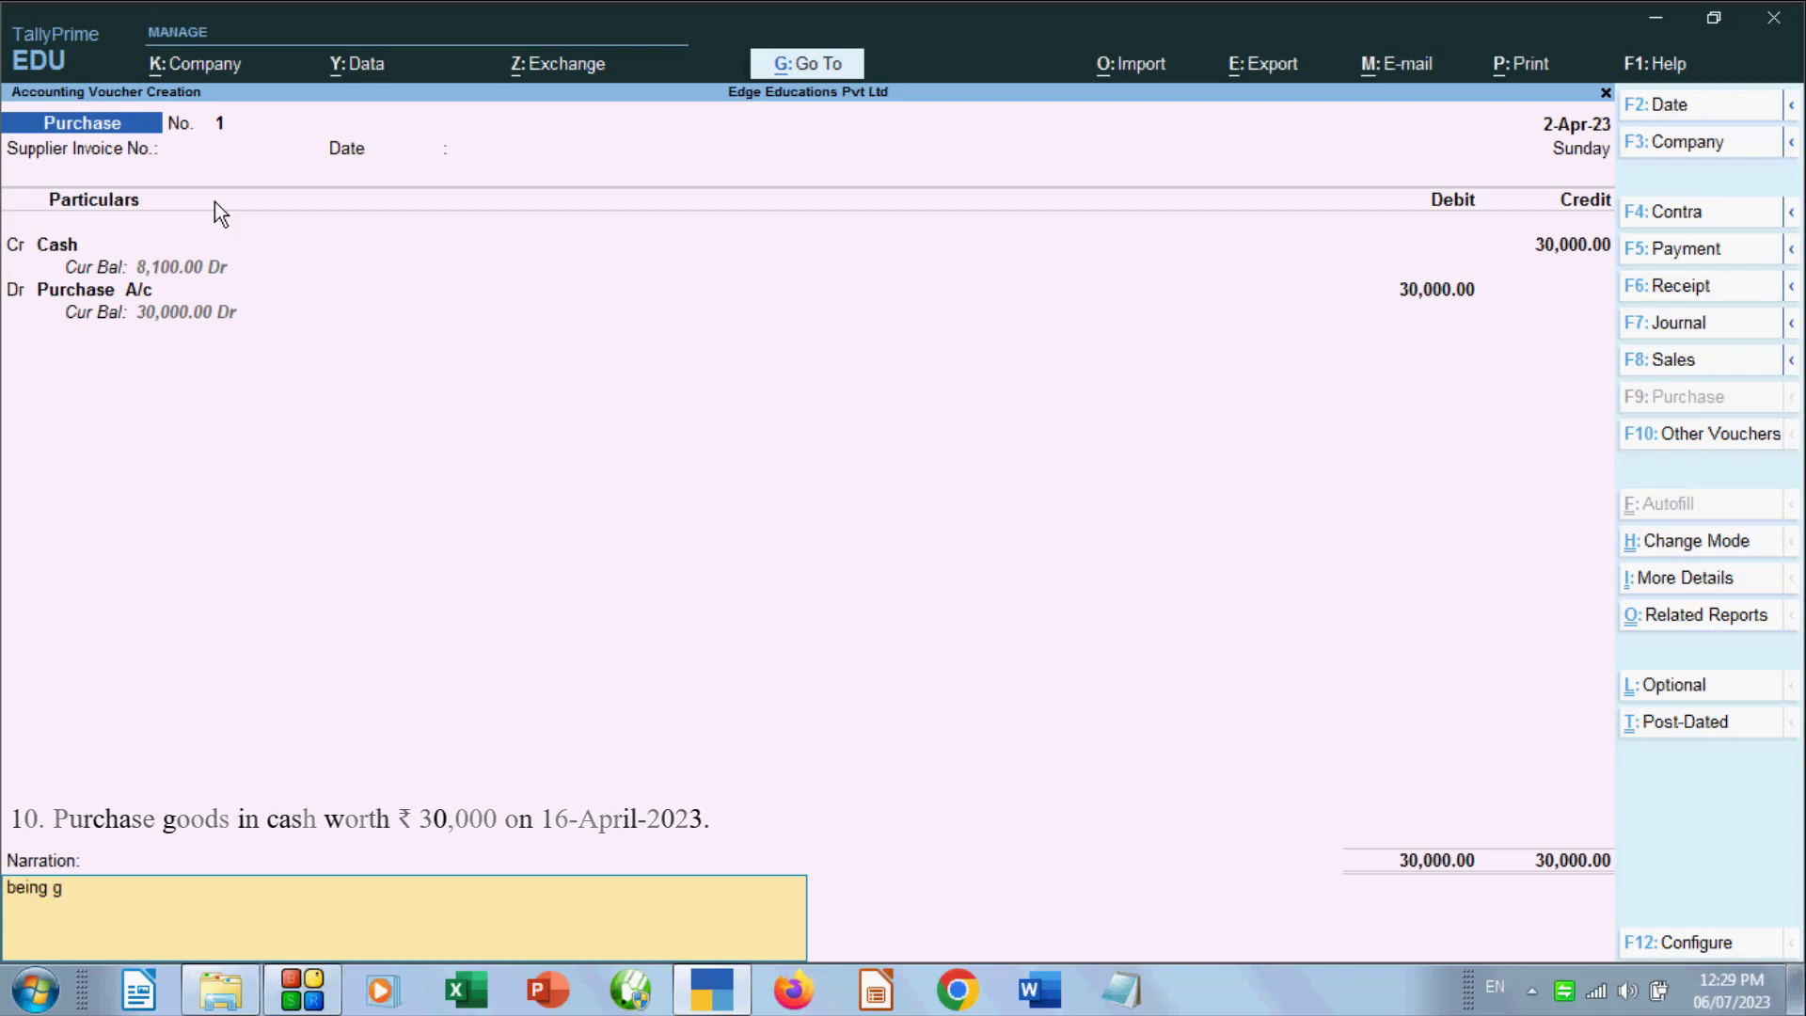
{"action": "type", "text": "oods purv"}
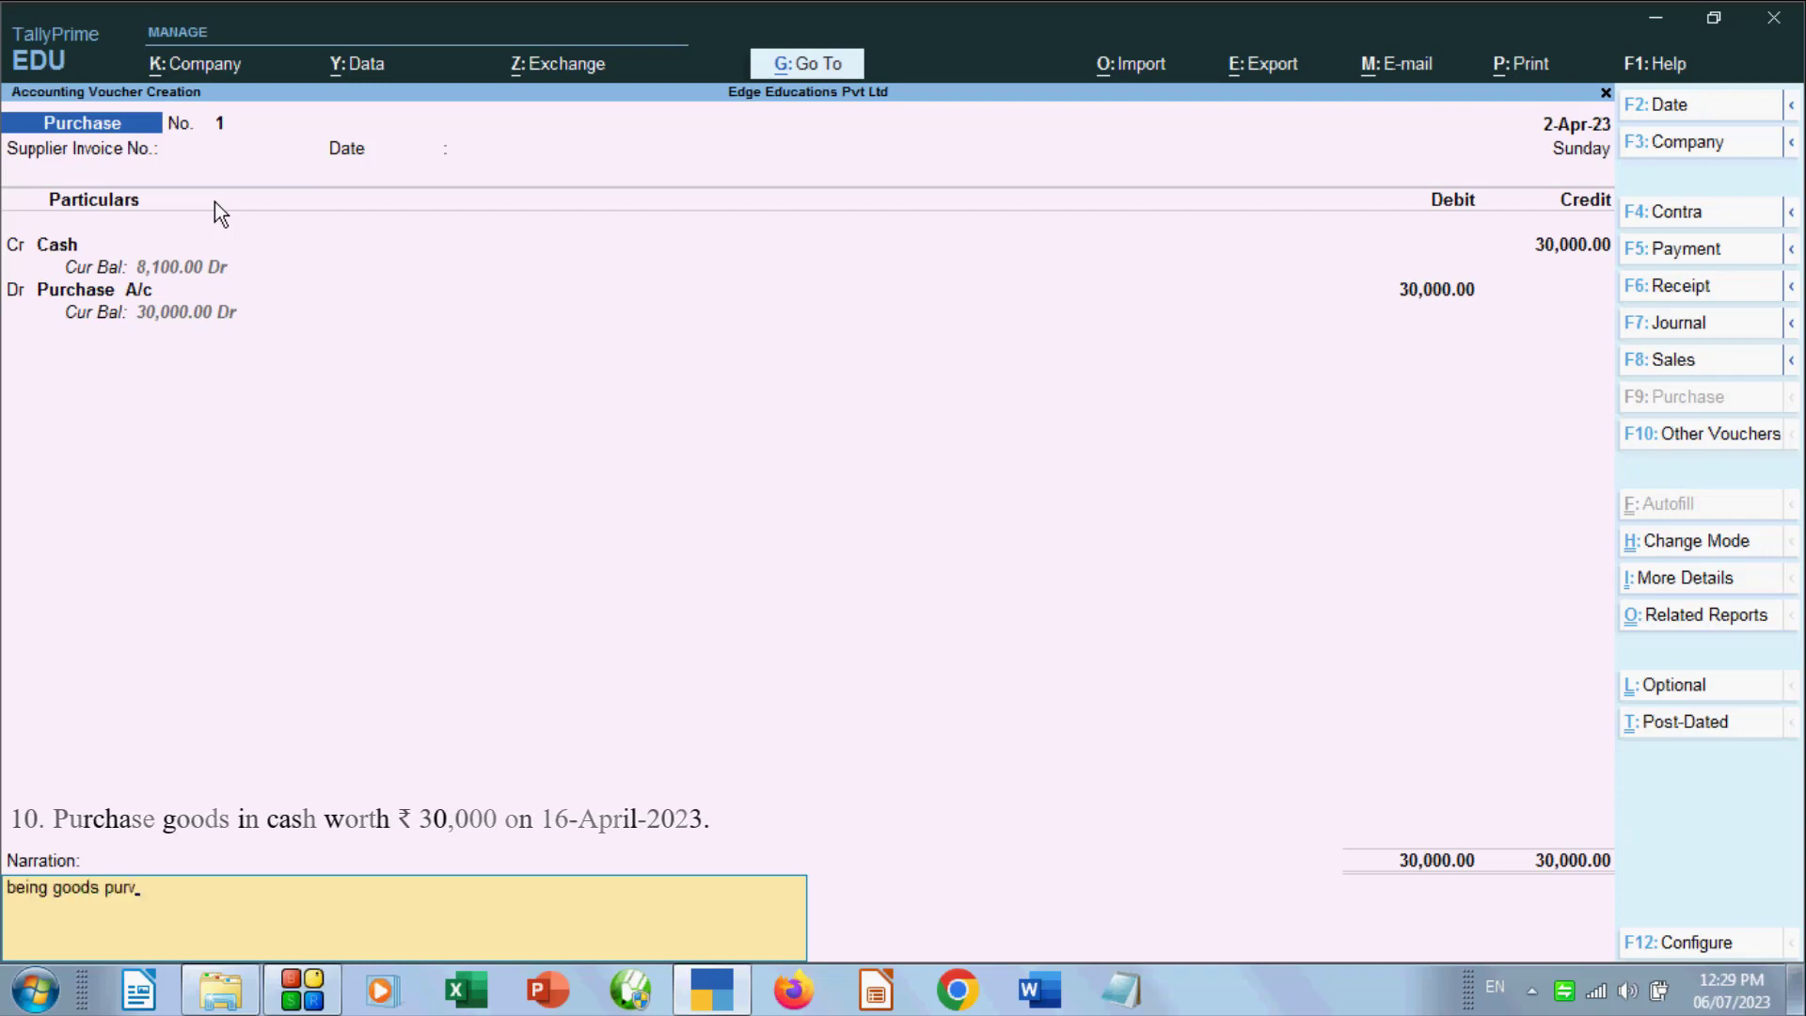
{"action": "key", "text": "BackSpace"}
{"action": "type", "text": "chas"}
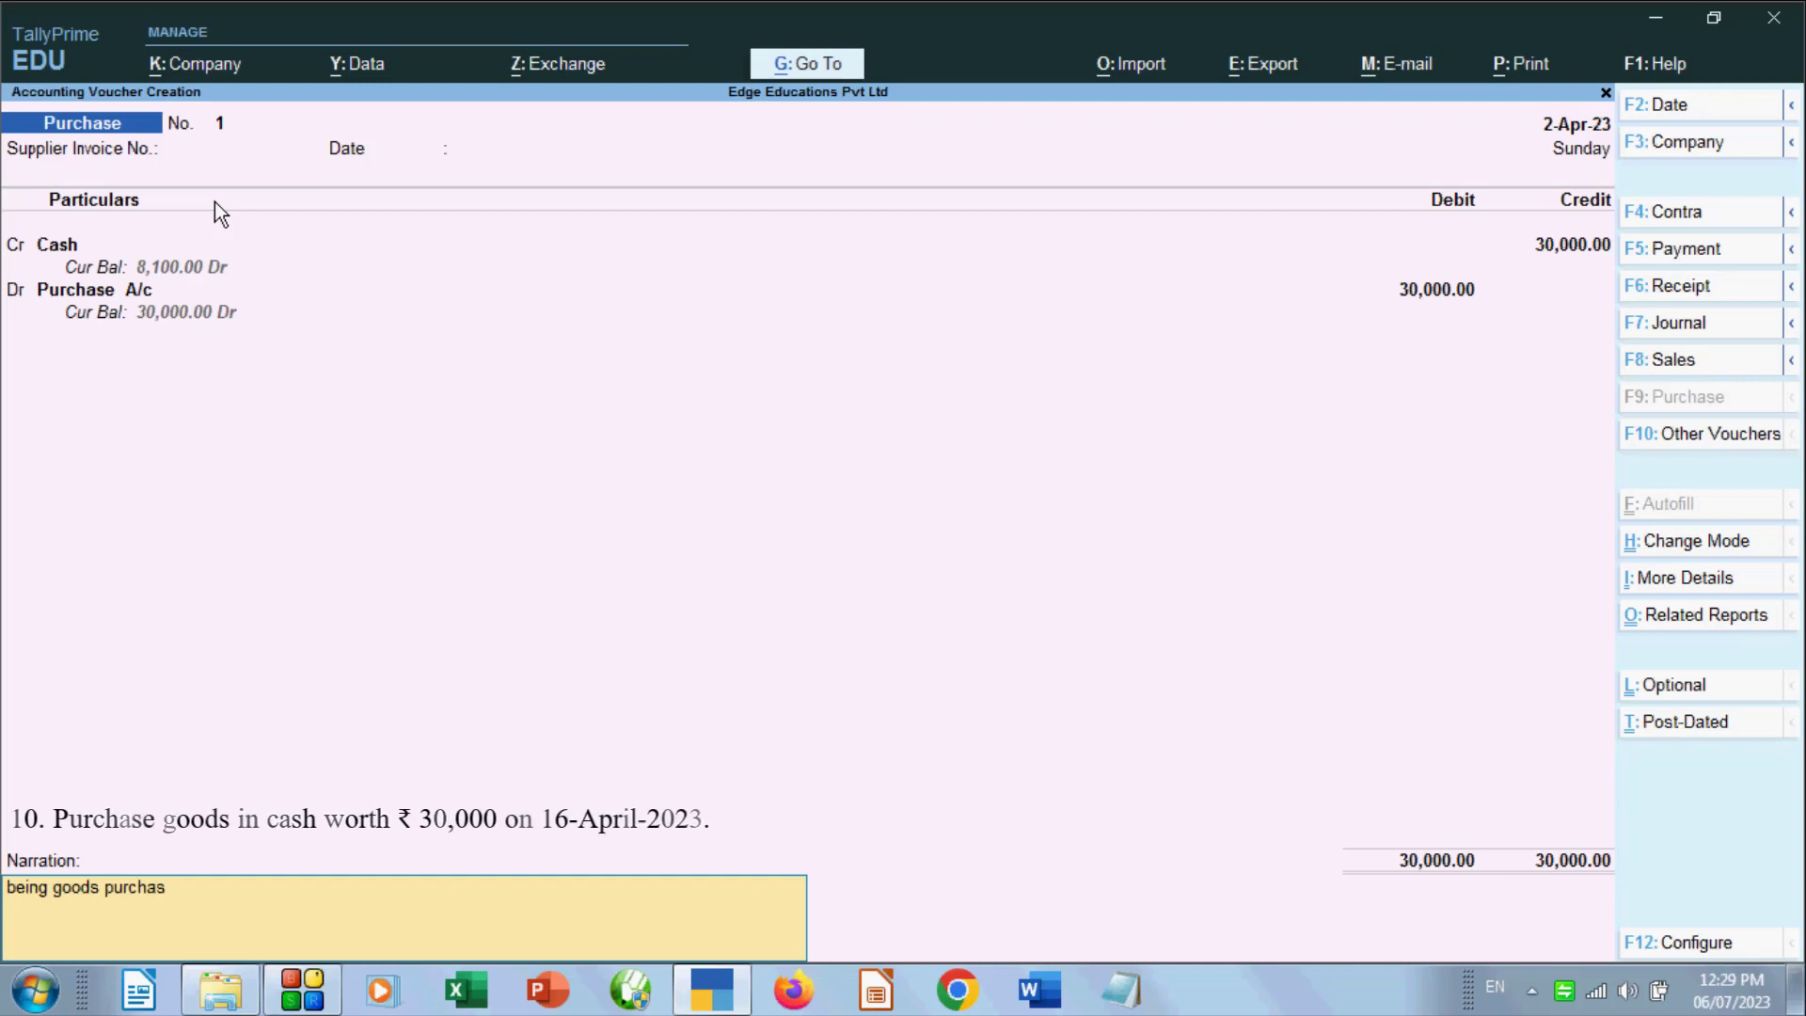
{"action": "type", "text": "ed ."}
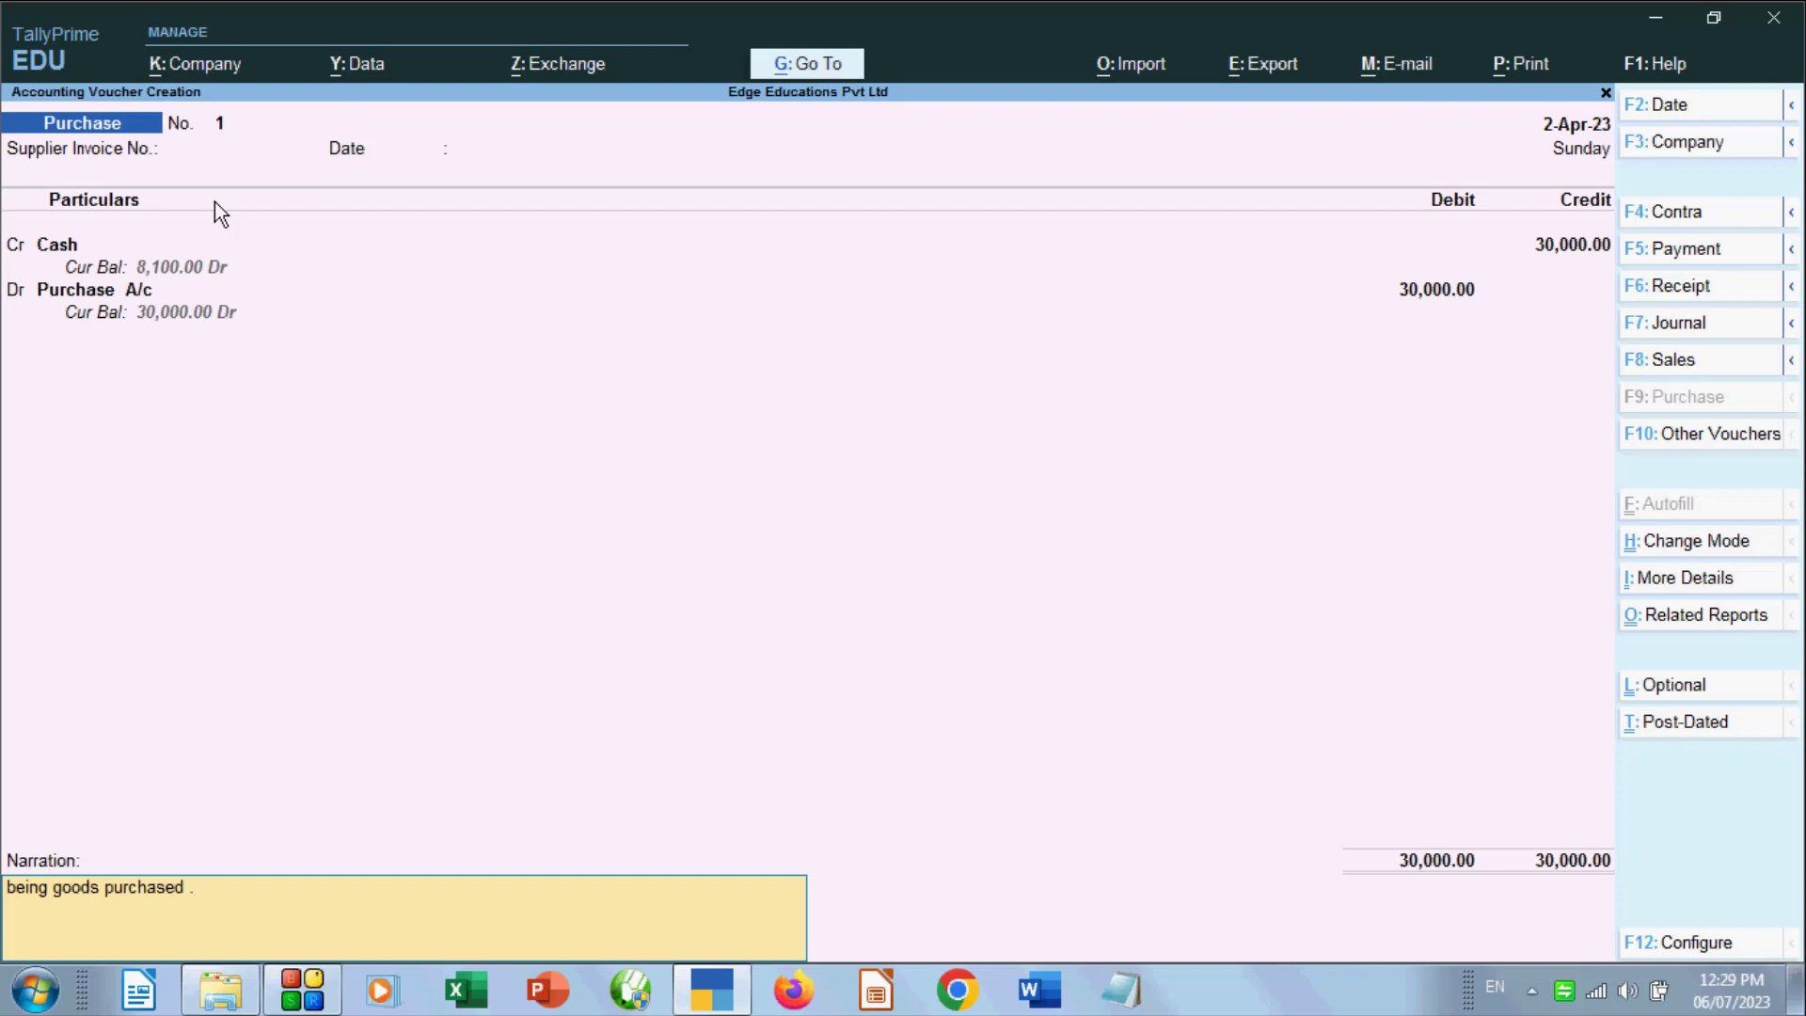
{"action": "key", "text": "ctrl+a"}
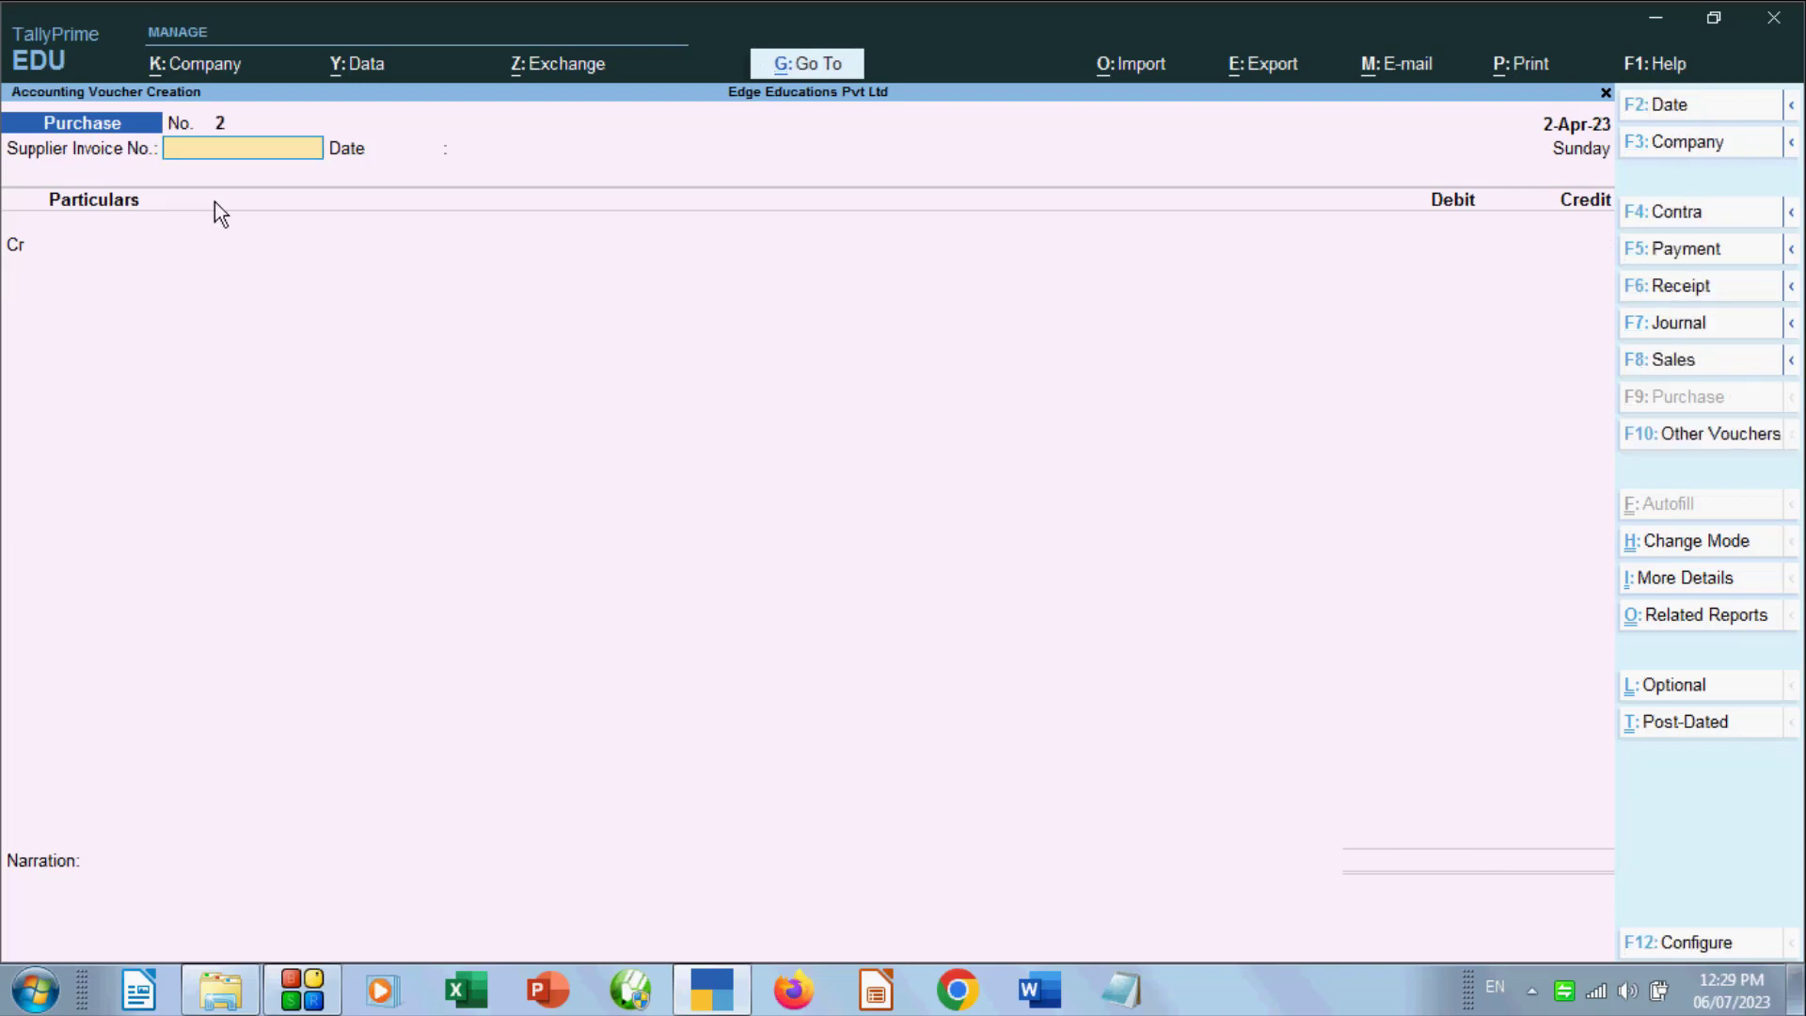
Leave voucher entry, view April's purchase vouchers in the Purchase Register, and return to the Gateway of Tally
{"action": "key", "text": "Escape"}
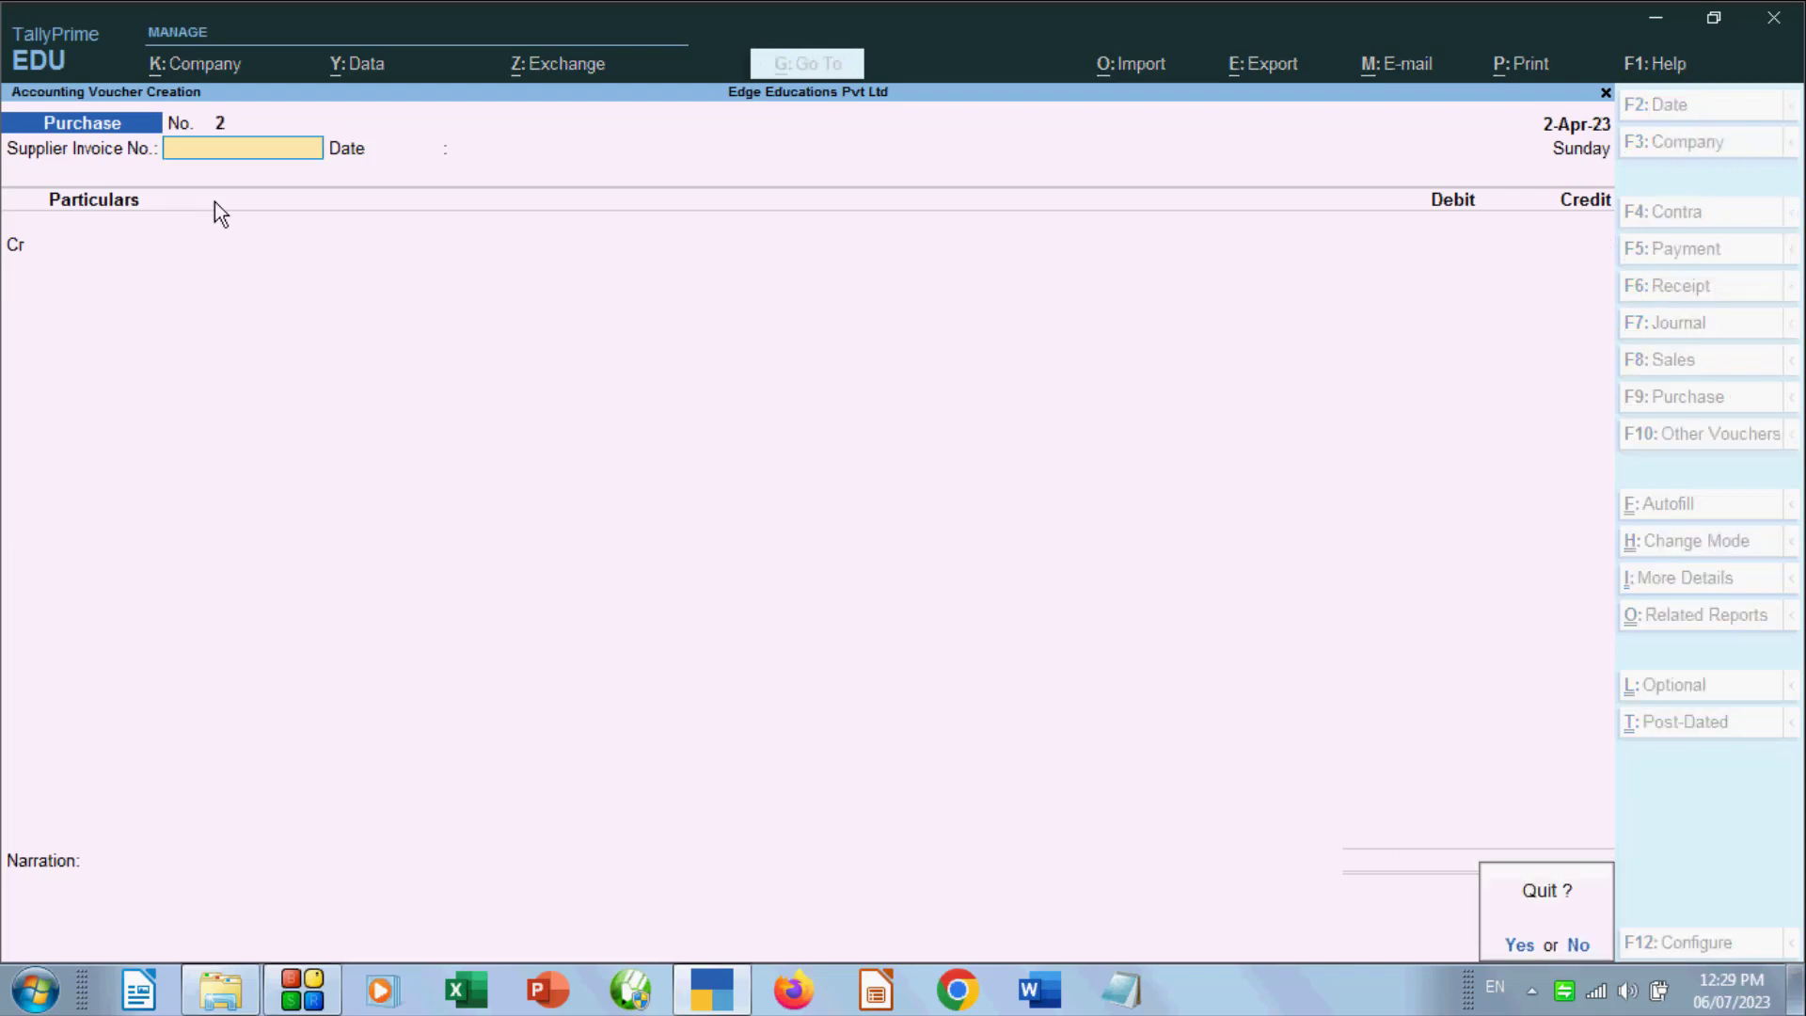
{"action": "key", "text": "y"}
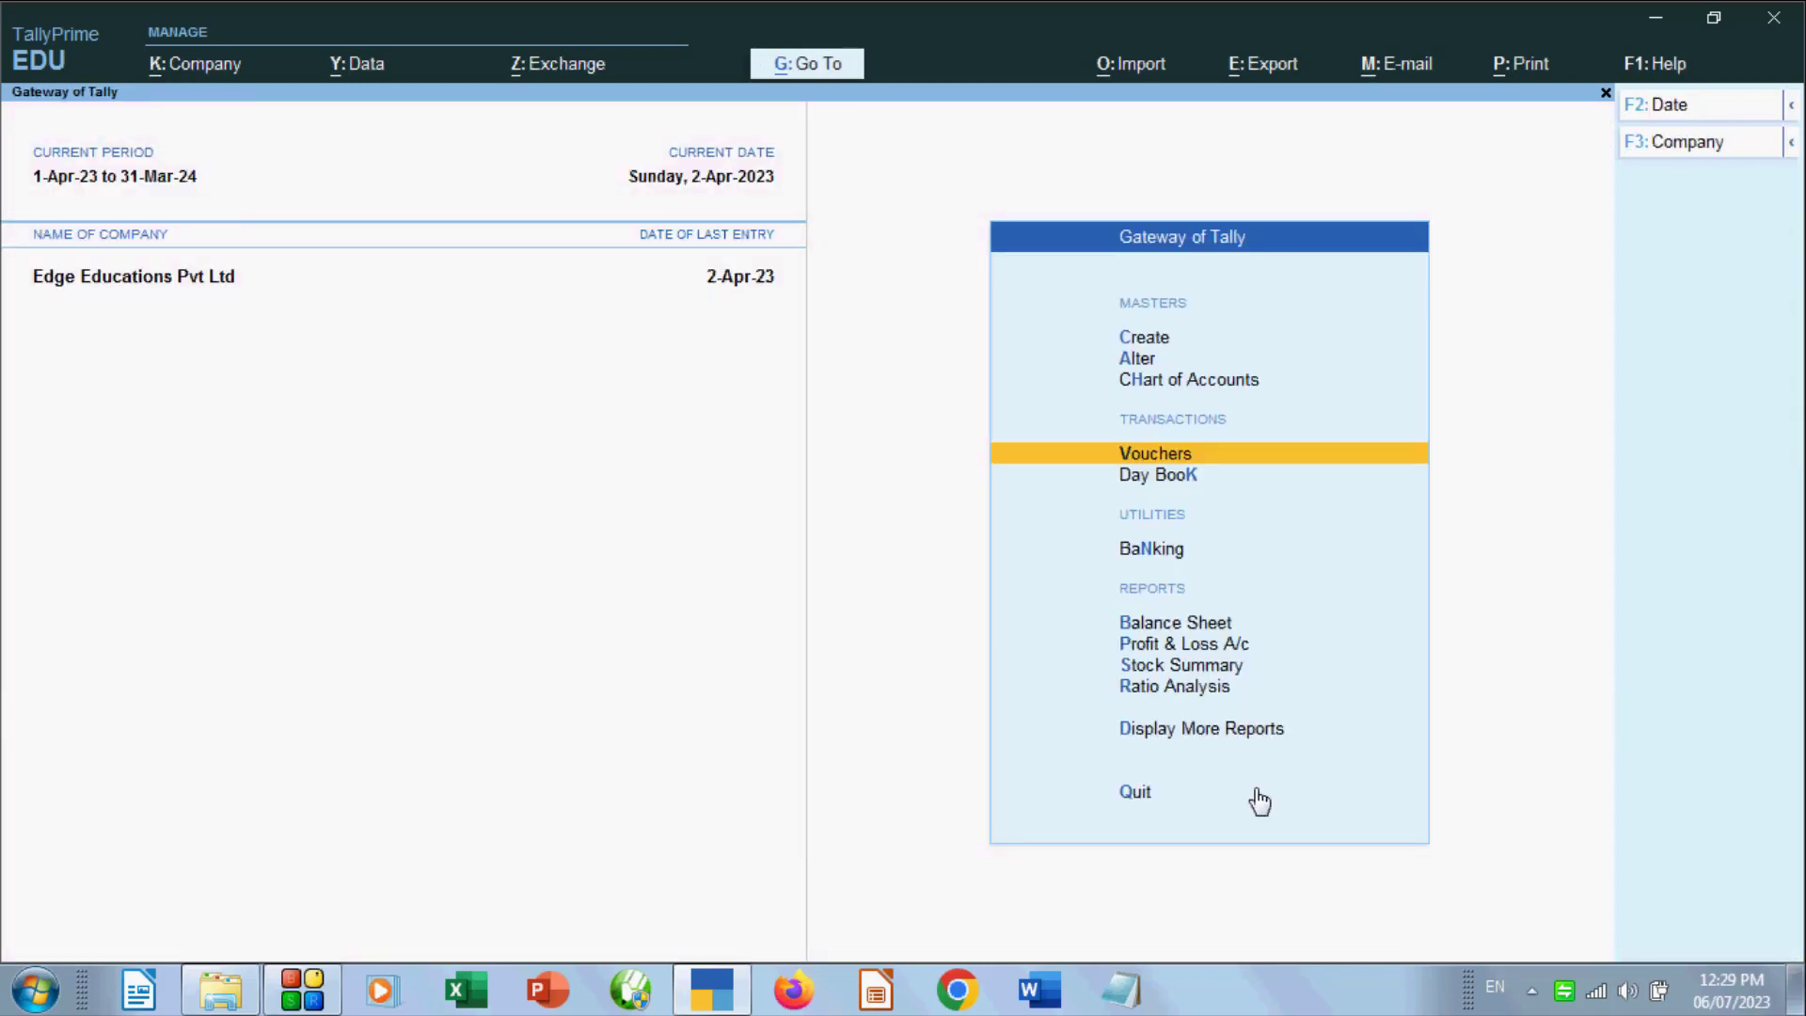
{"action": "left_click", "coordinate": [1250, 731]}
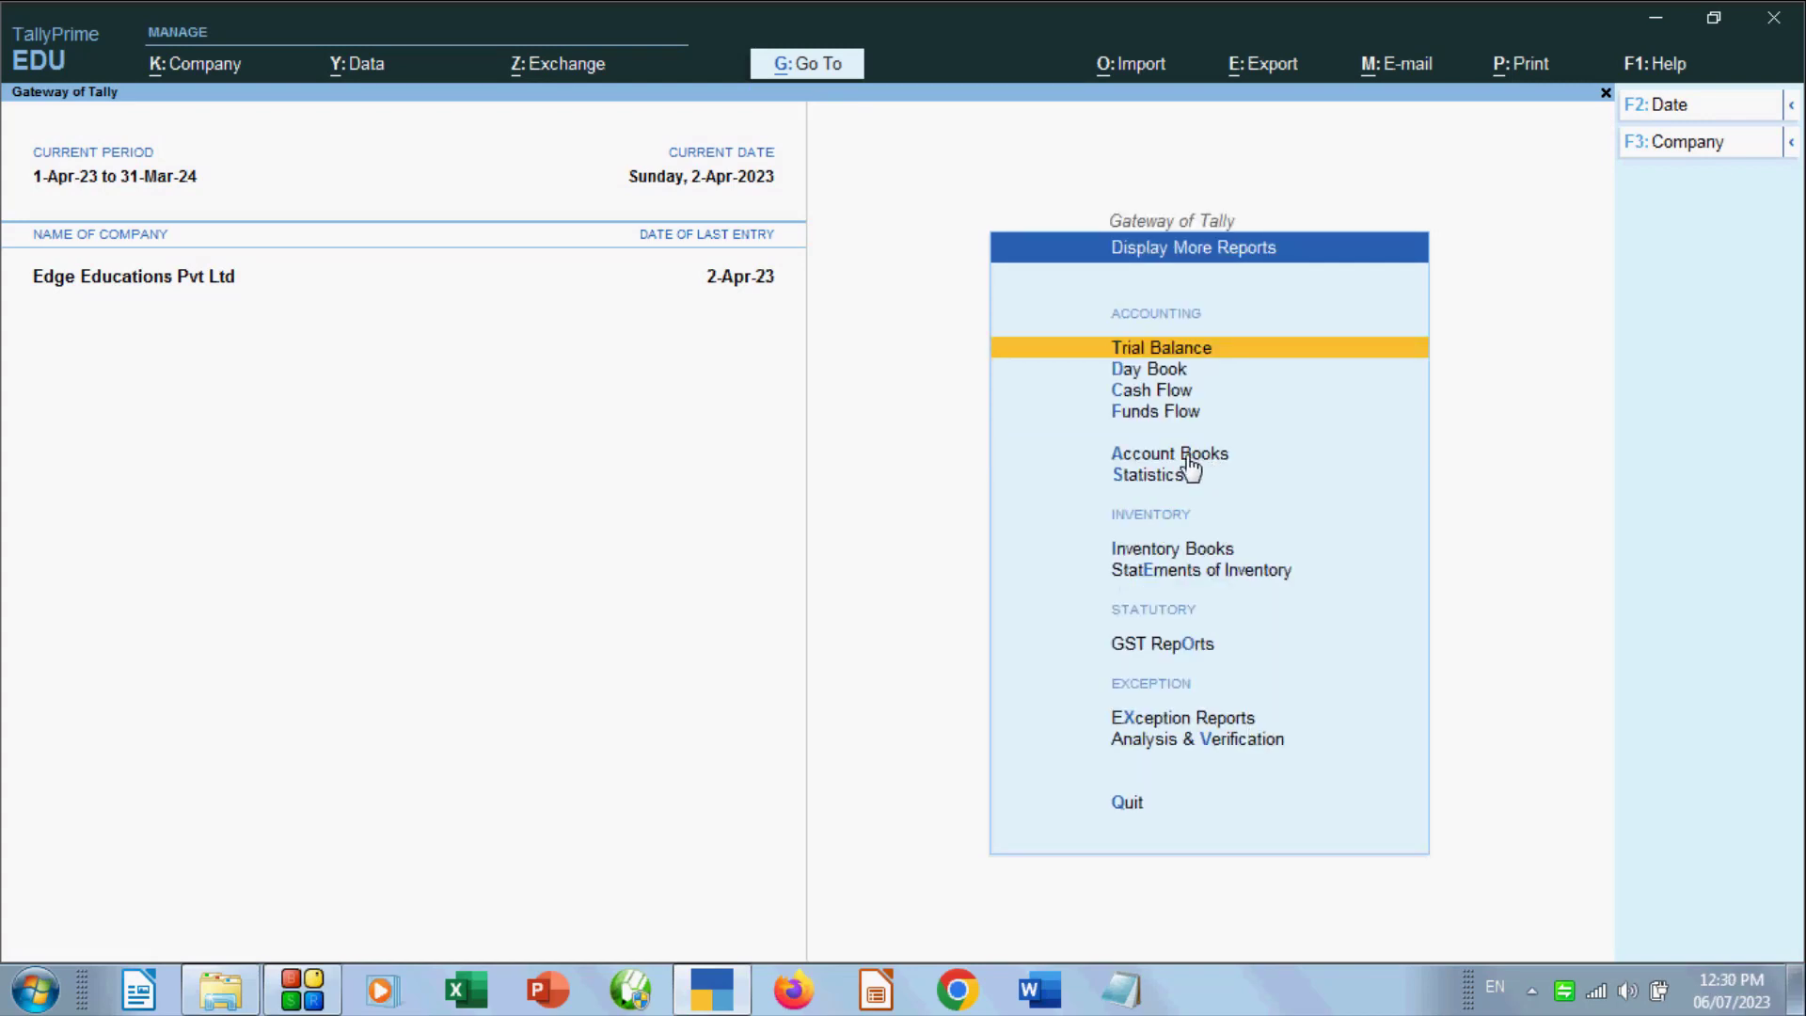
{"action": "left_click", "coordinate": [1188, 456]}
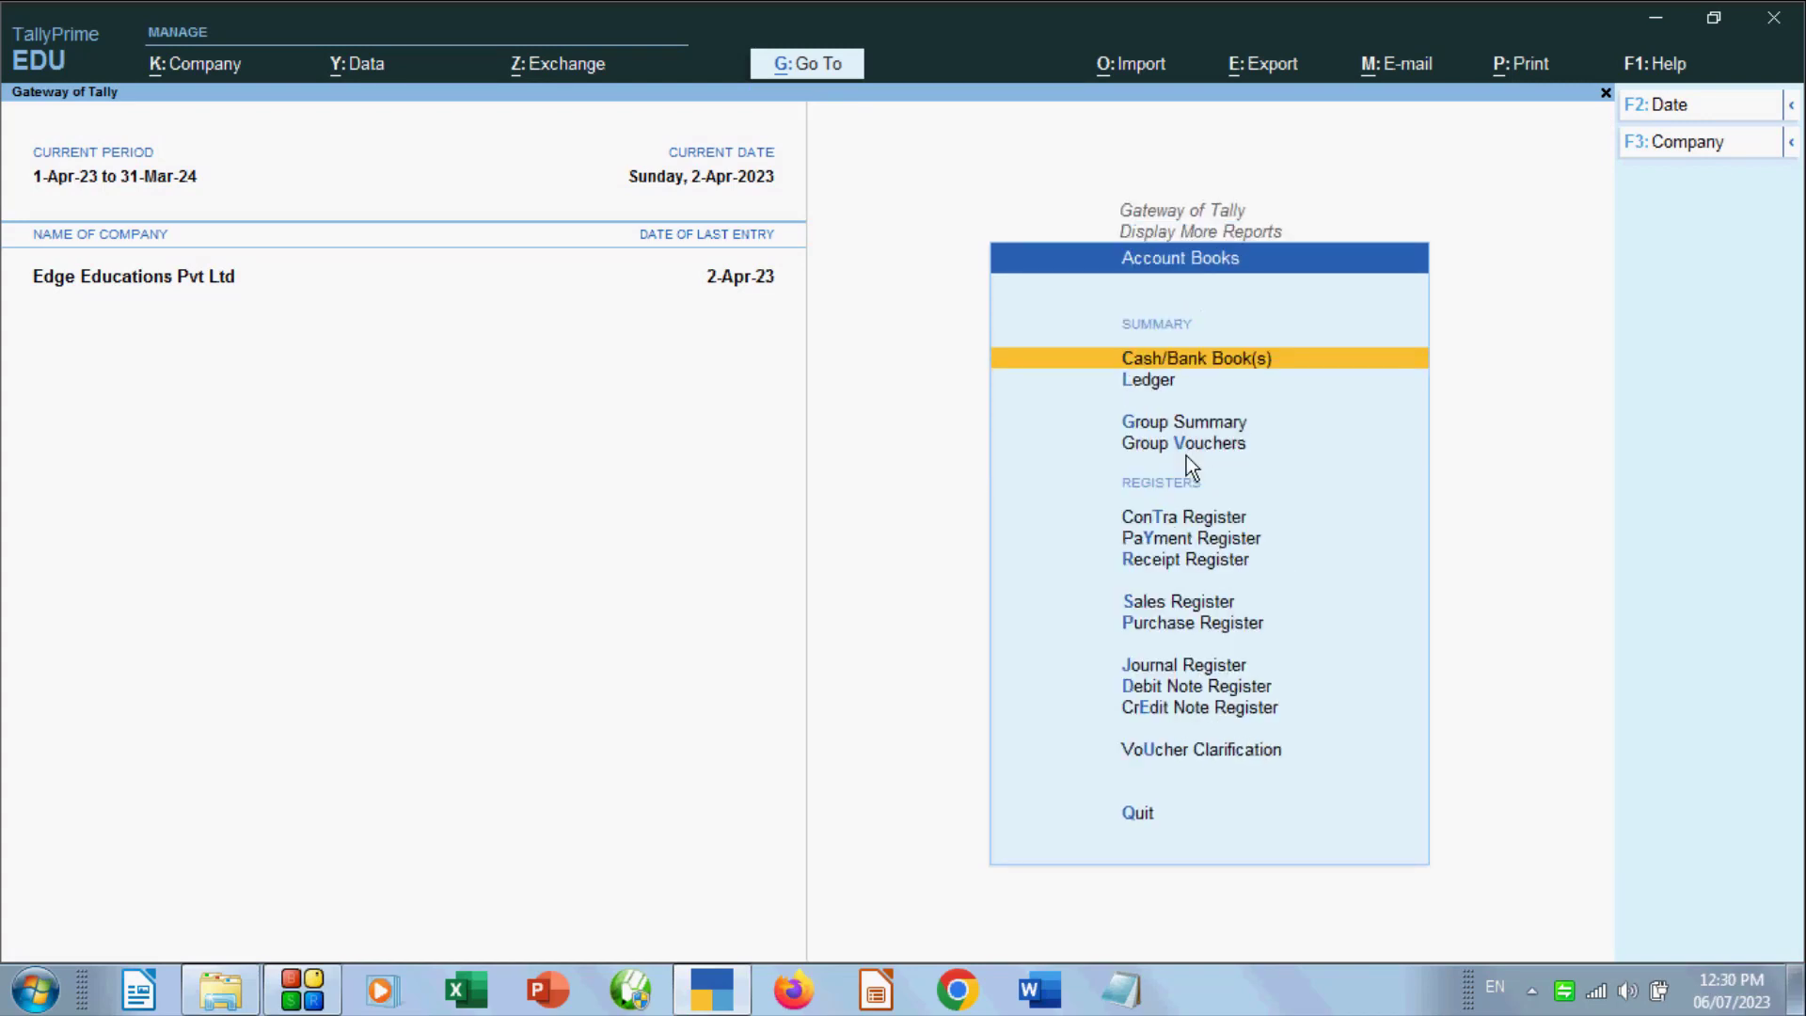
{"action": "left_click", "coordinate": [1212, 624]}
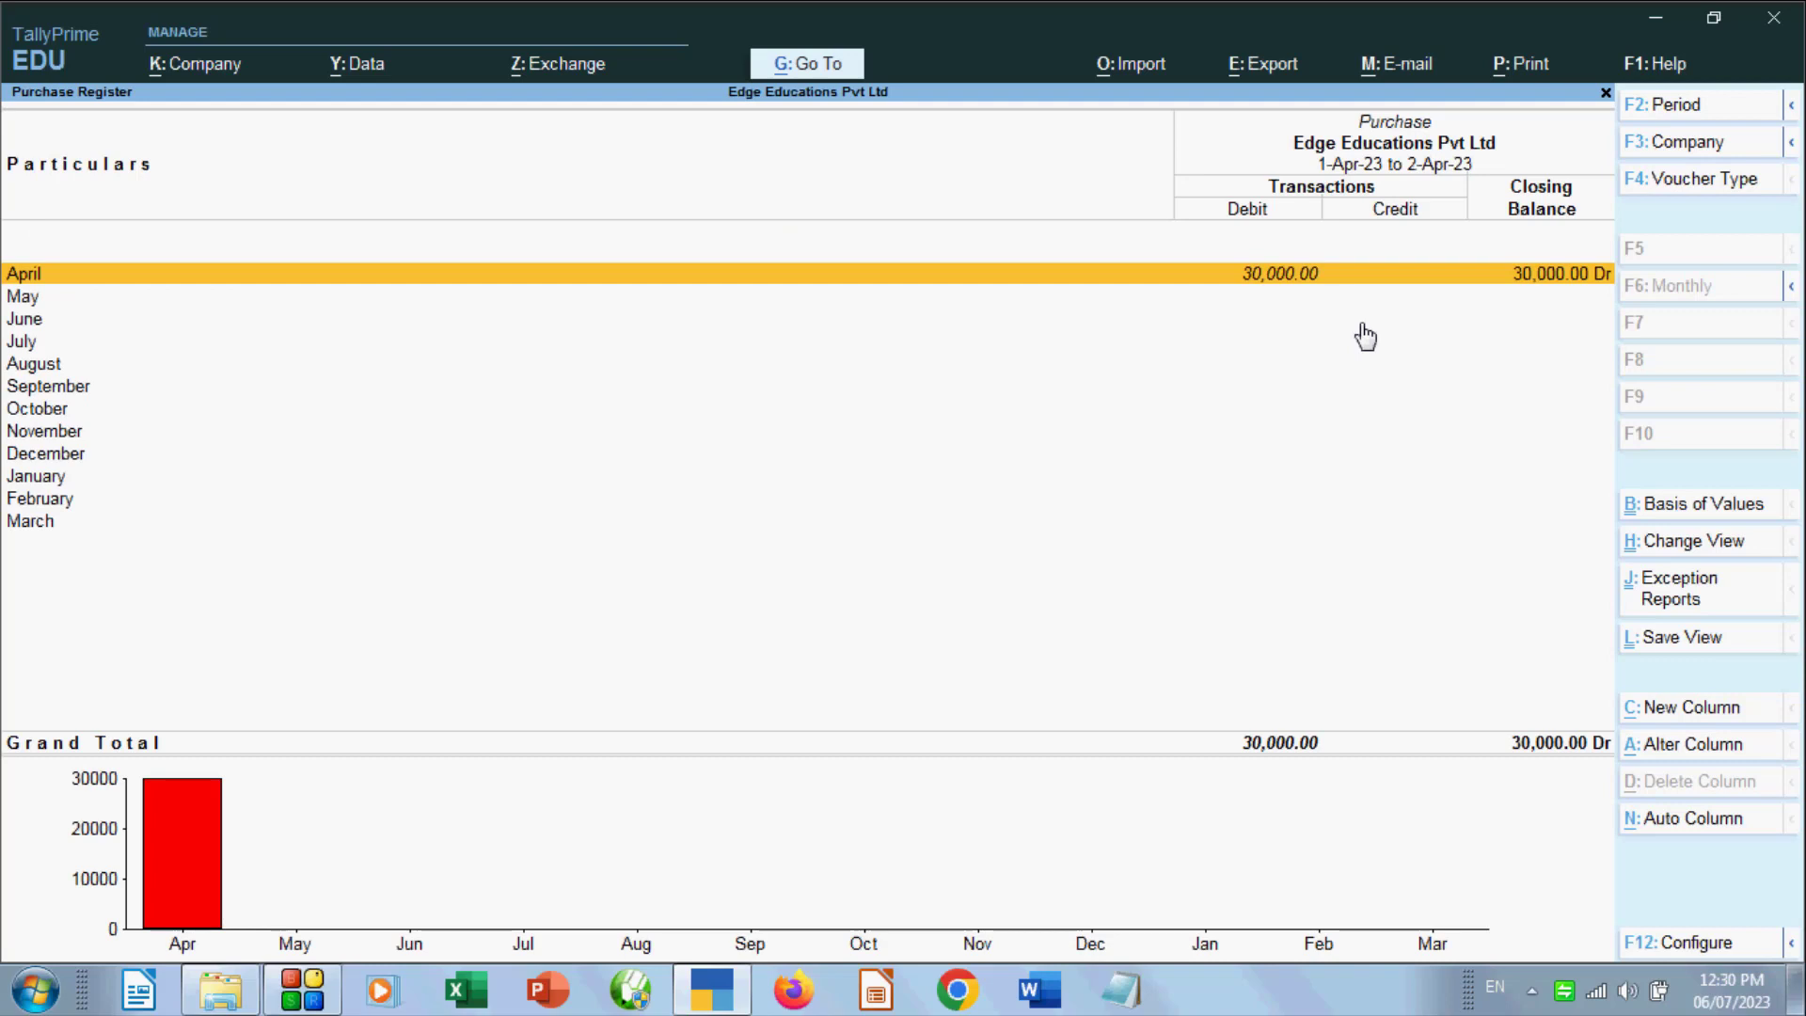
{"action": "key", "text": "Return"}
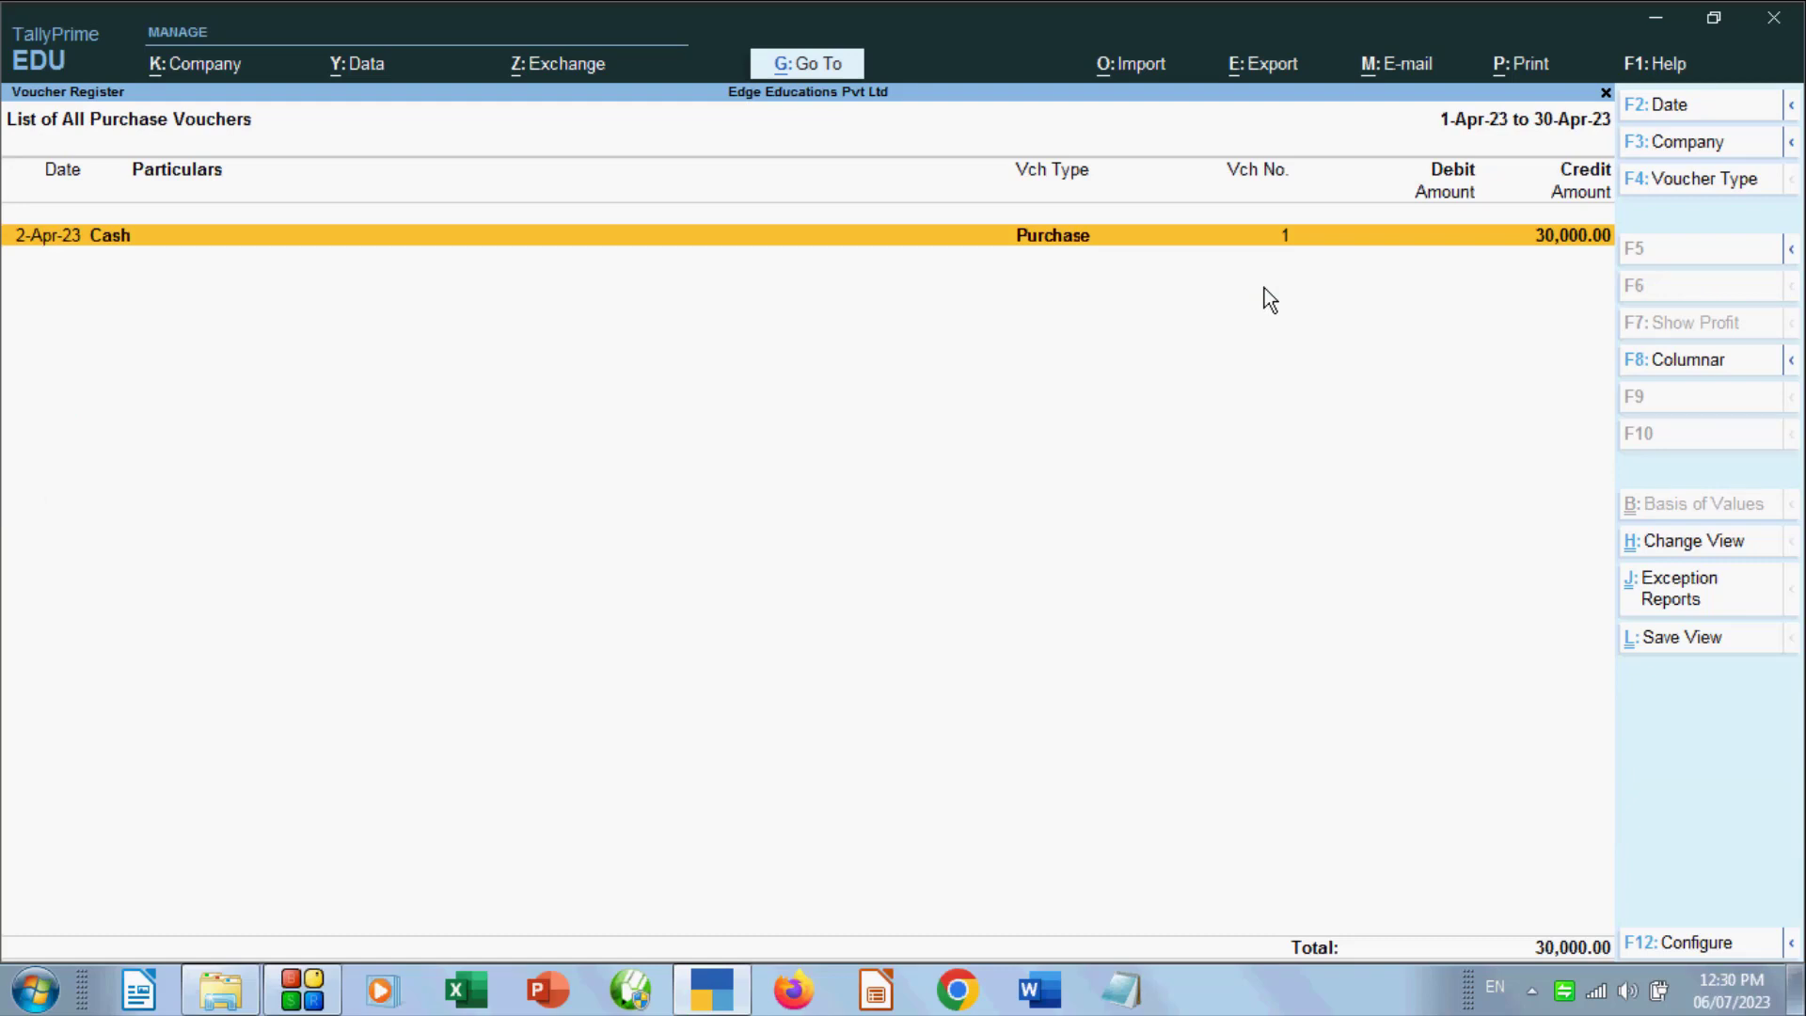
{"action": "key", "text": "Escape"}
{"action": "key", "text": "Escape"}
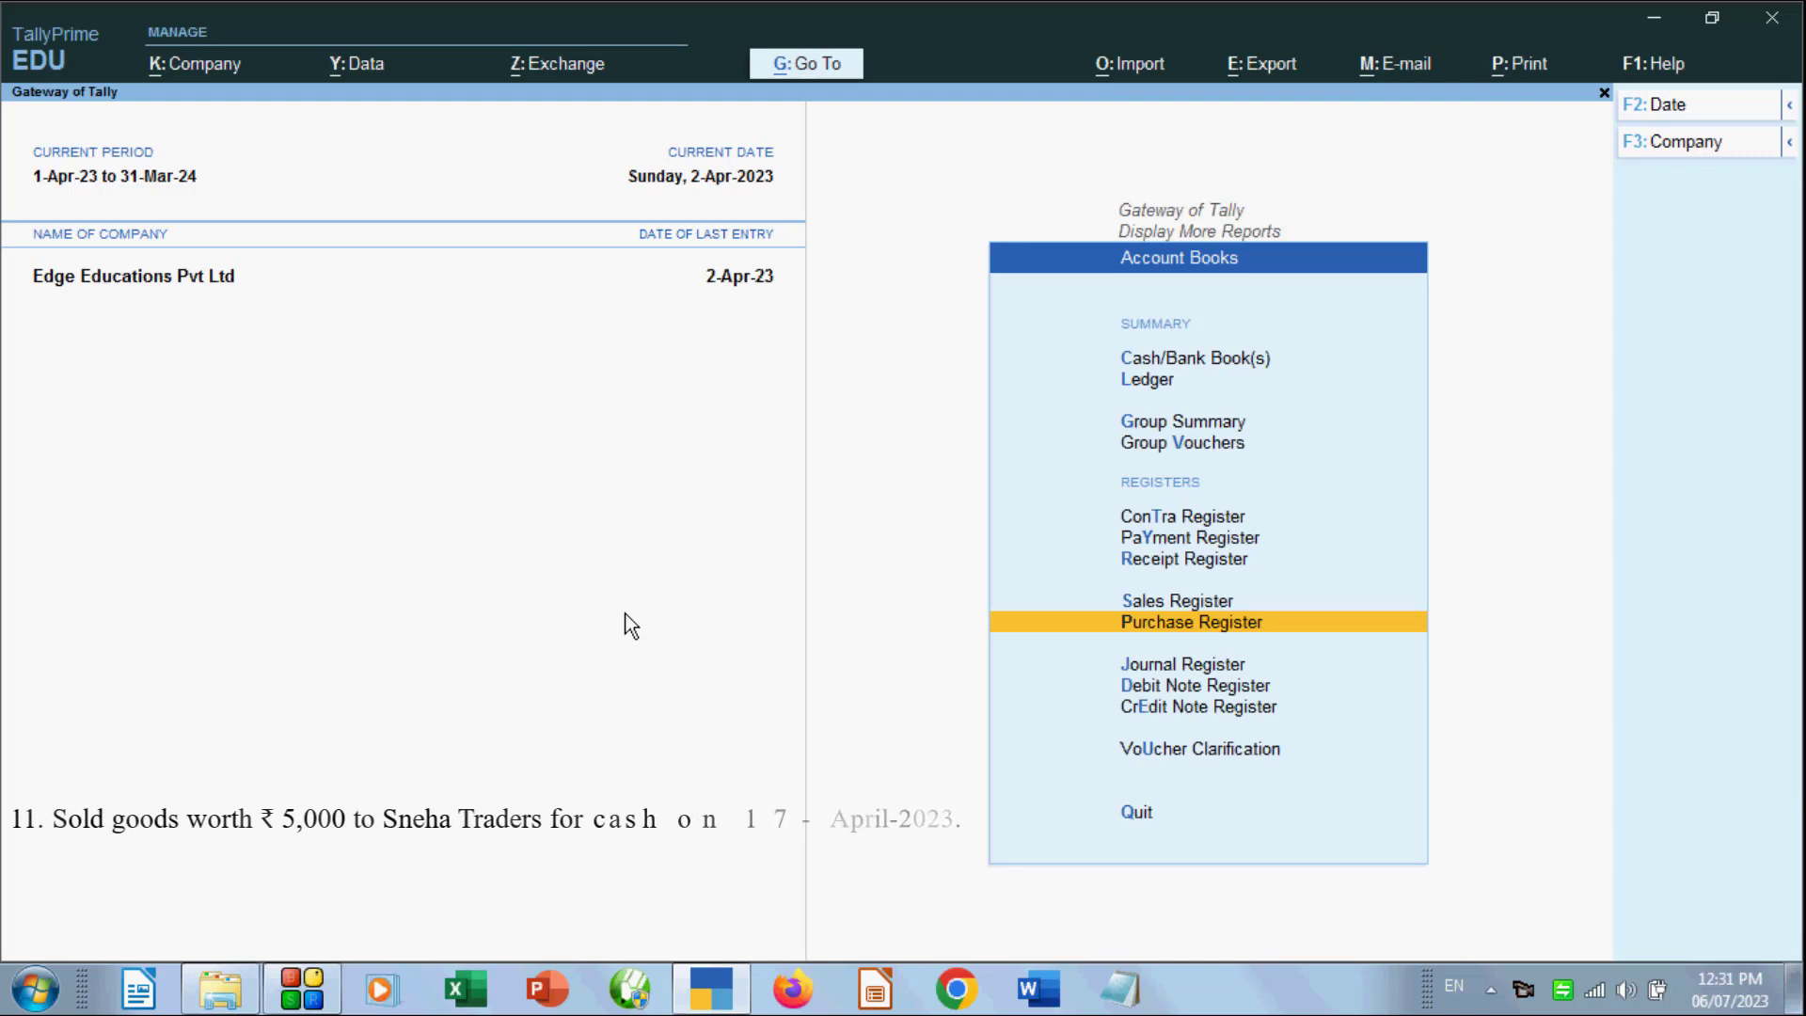
{"action": "key", "text": "Escape"}
{"action": "key", "text": "Escape"}
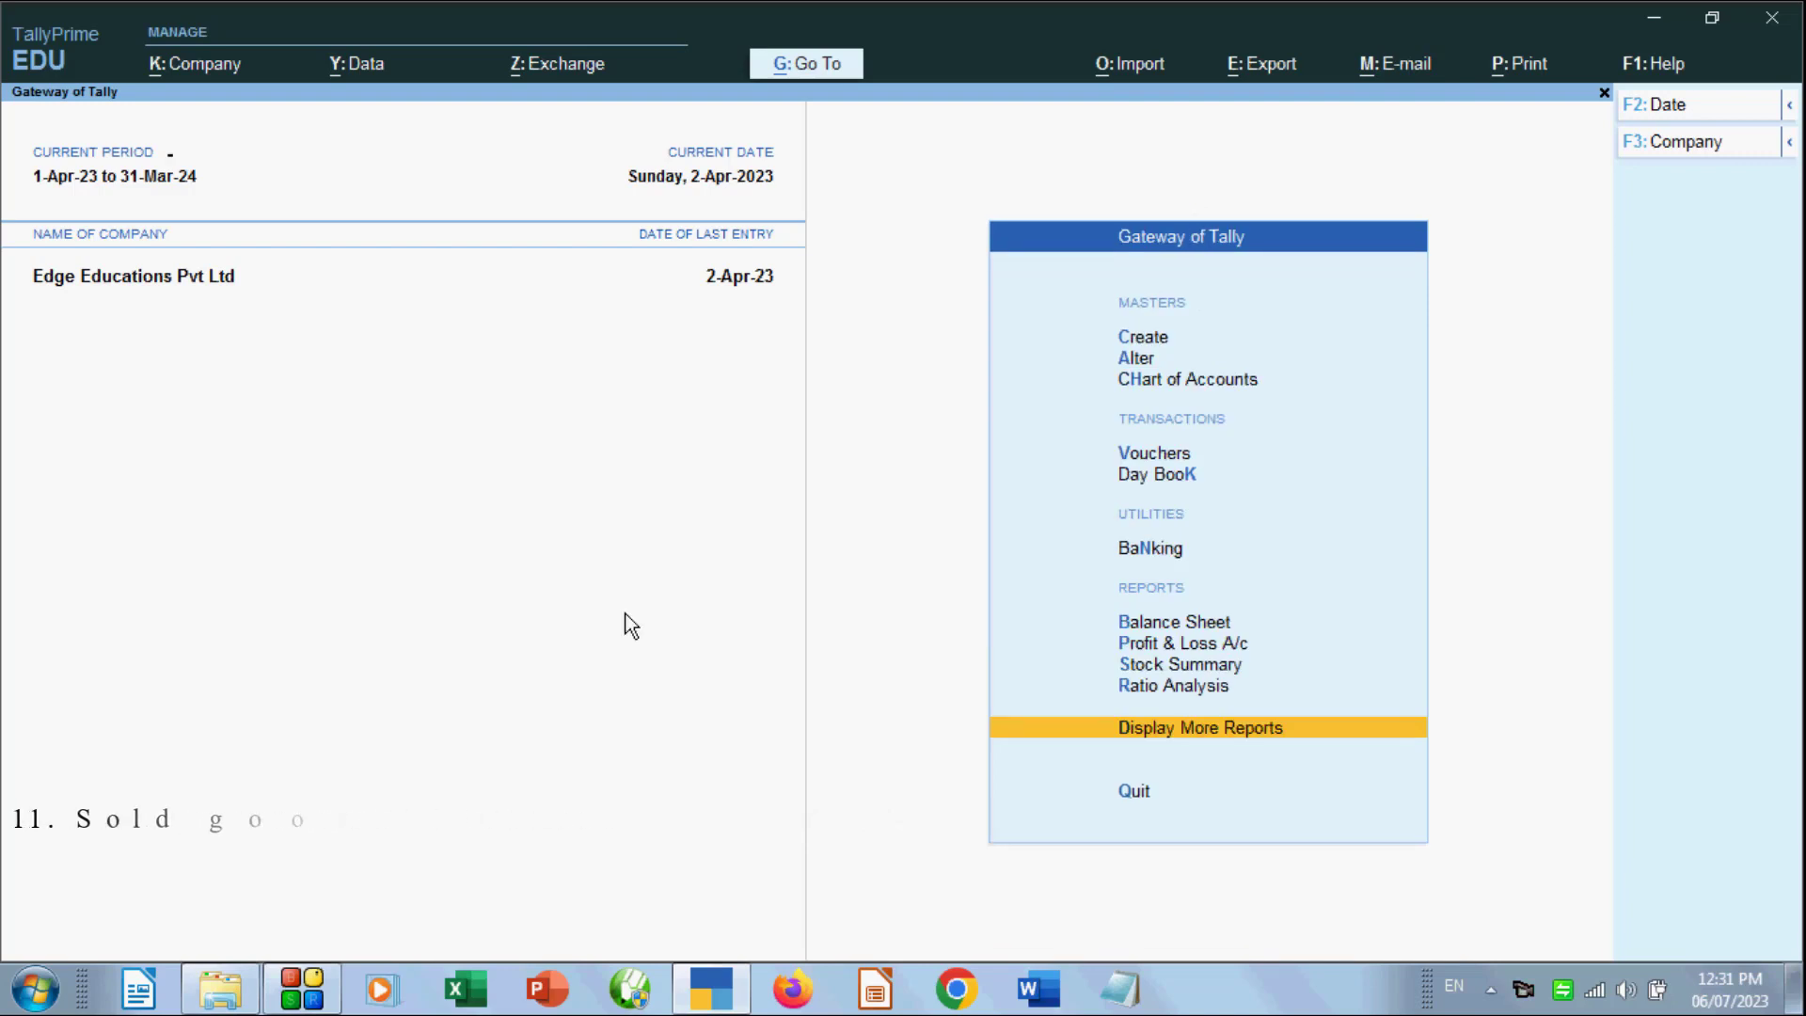
Start a new sales voucher and set its entry mode to As Voucher
{"action": "key", "text": "v"}
{"action": "key", "text": "F9"}
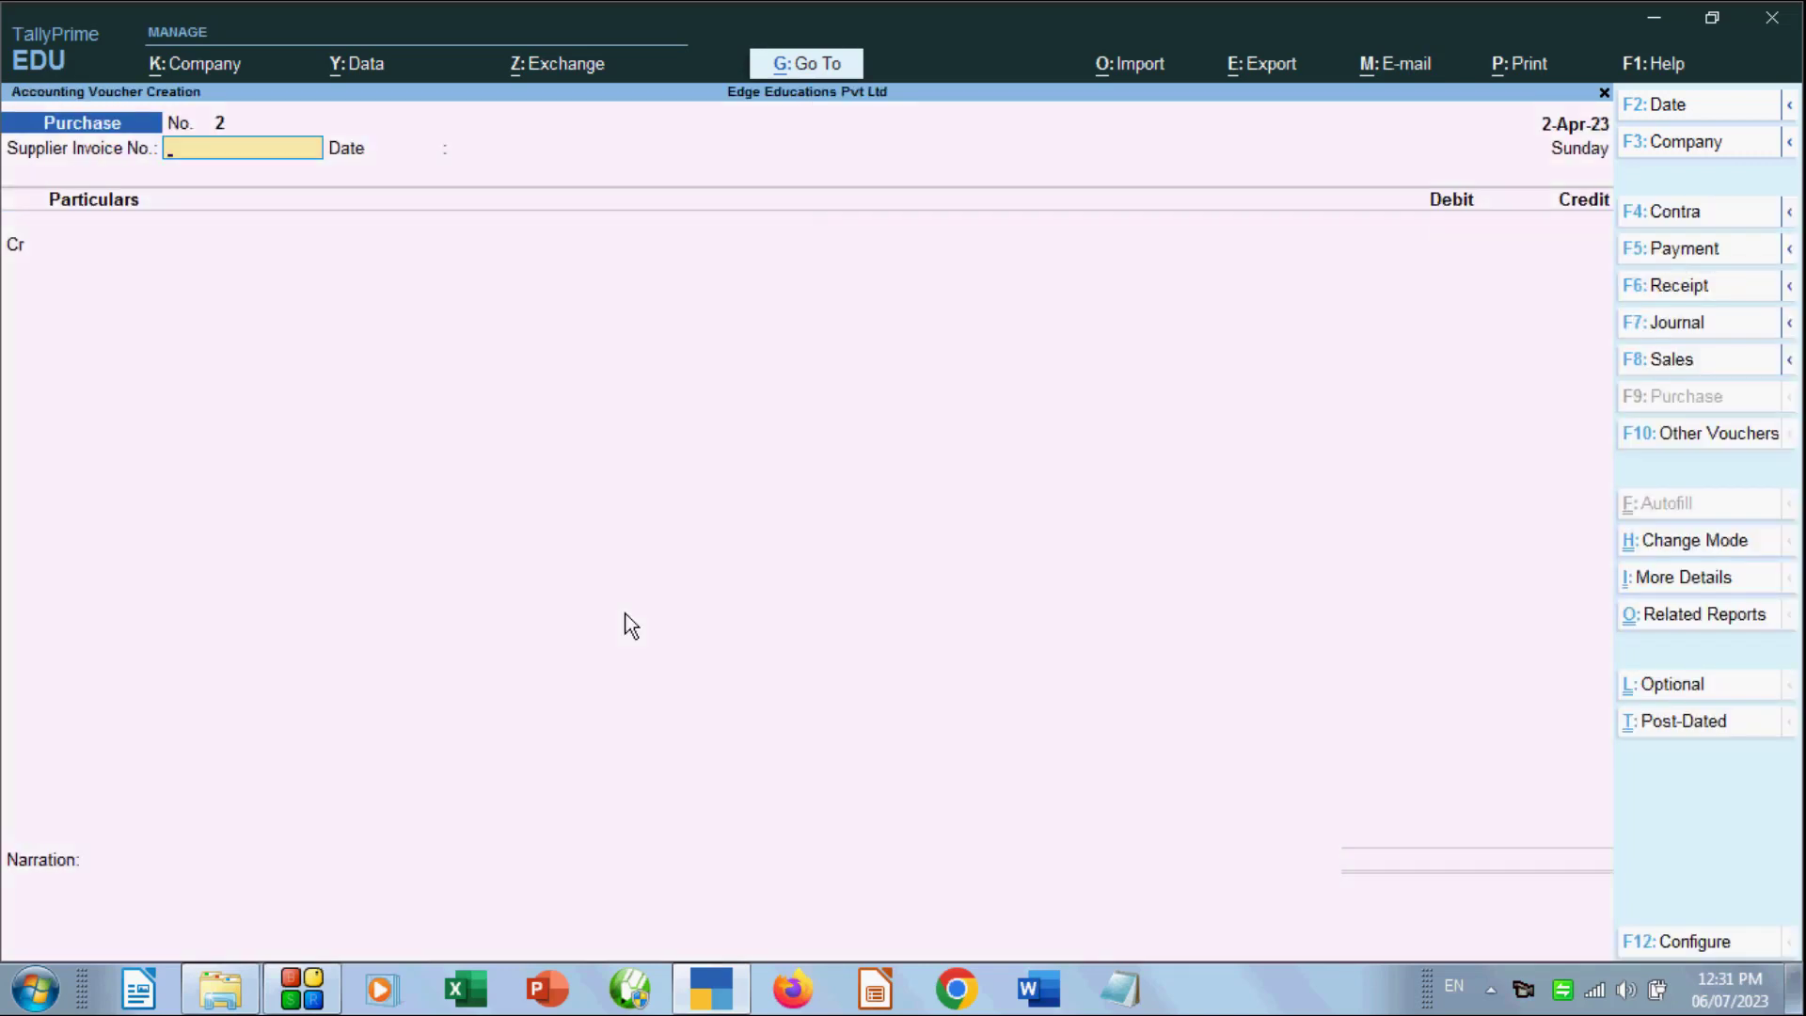
{"action": "key", "text": "F8"}
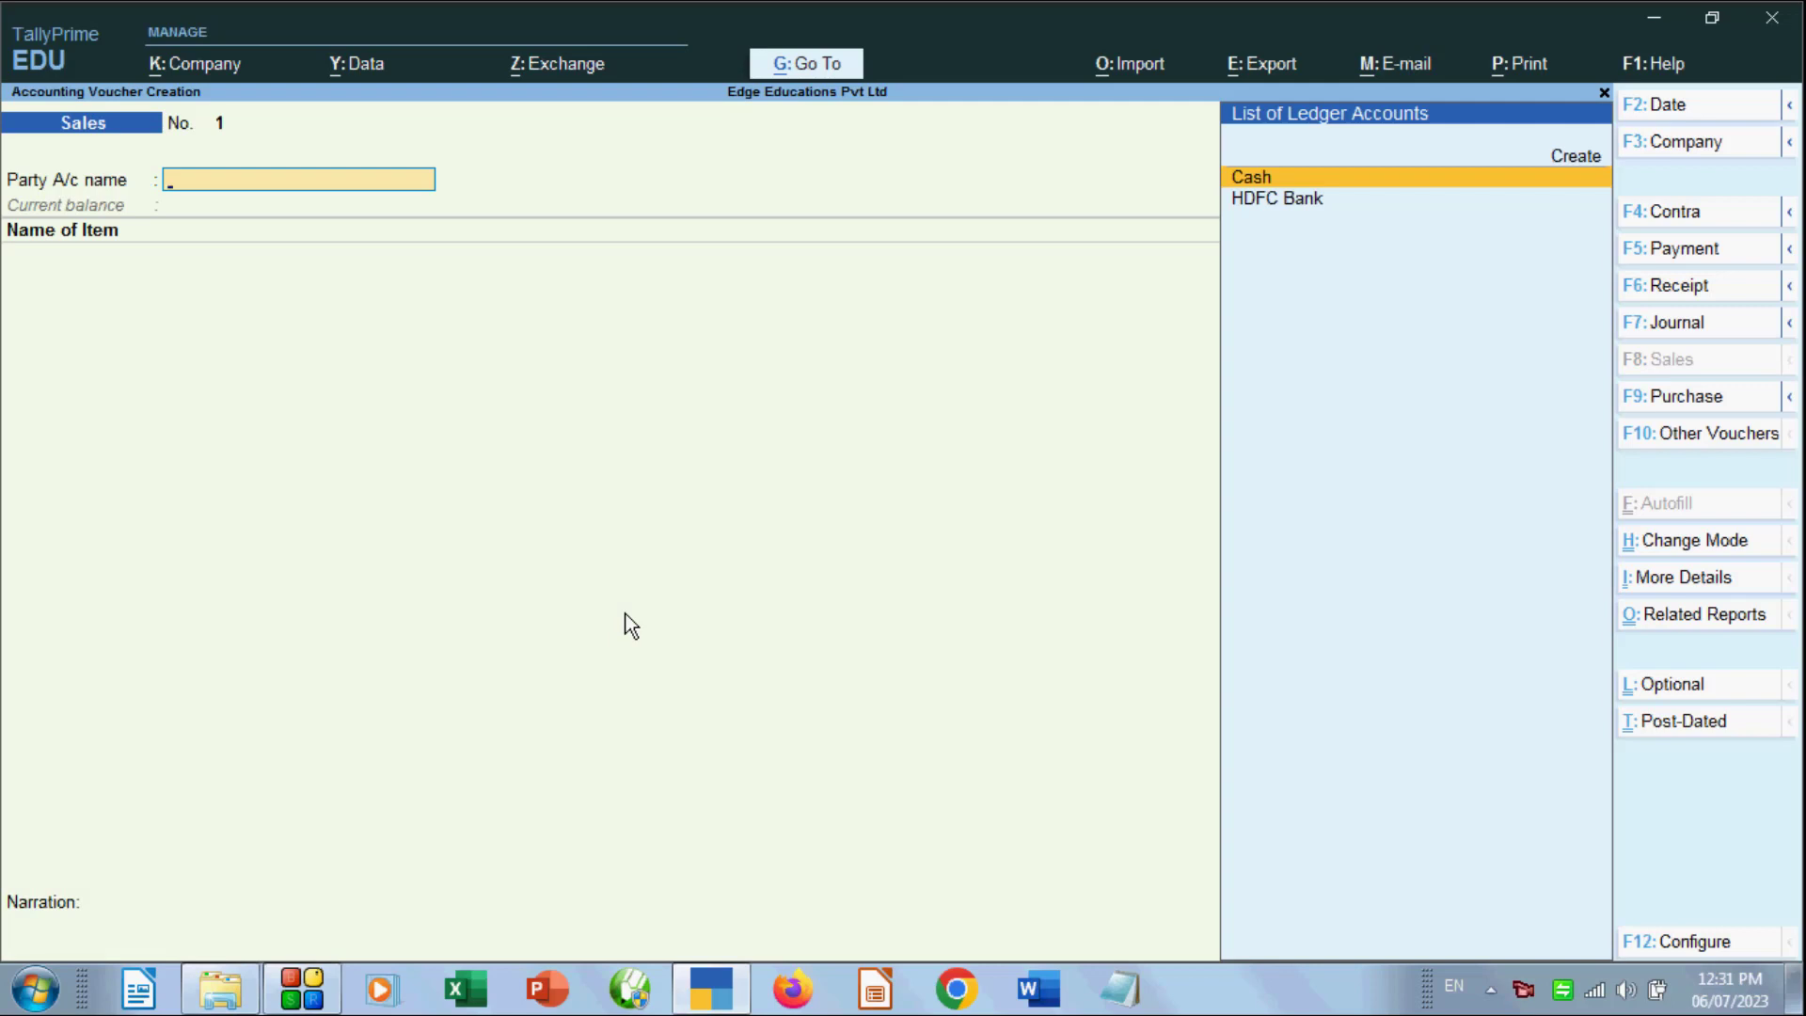
{"action": "key", "text": "ctrl+h"}
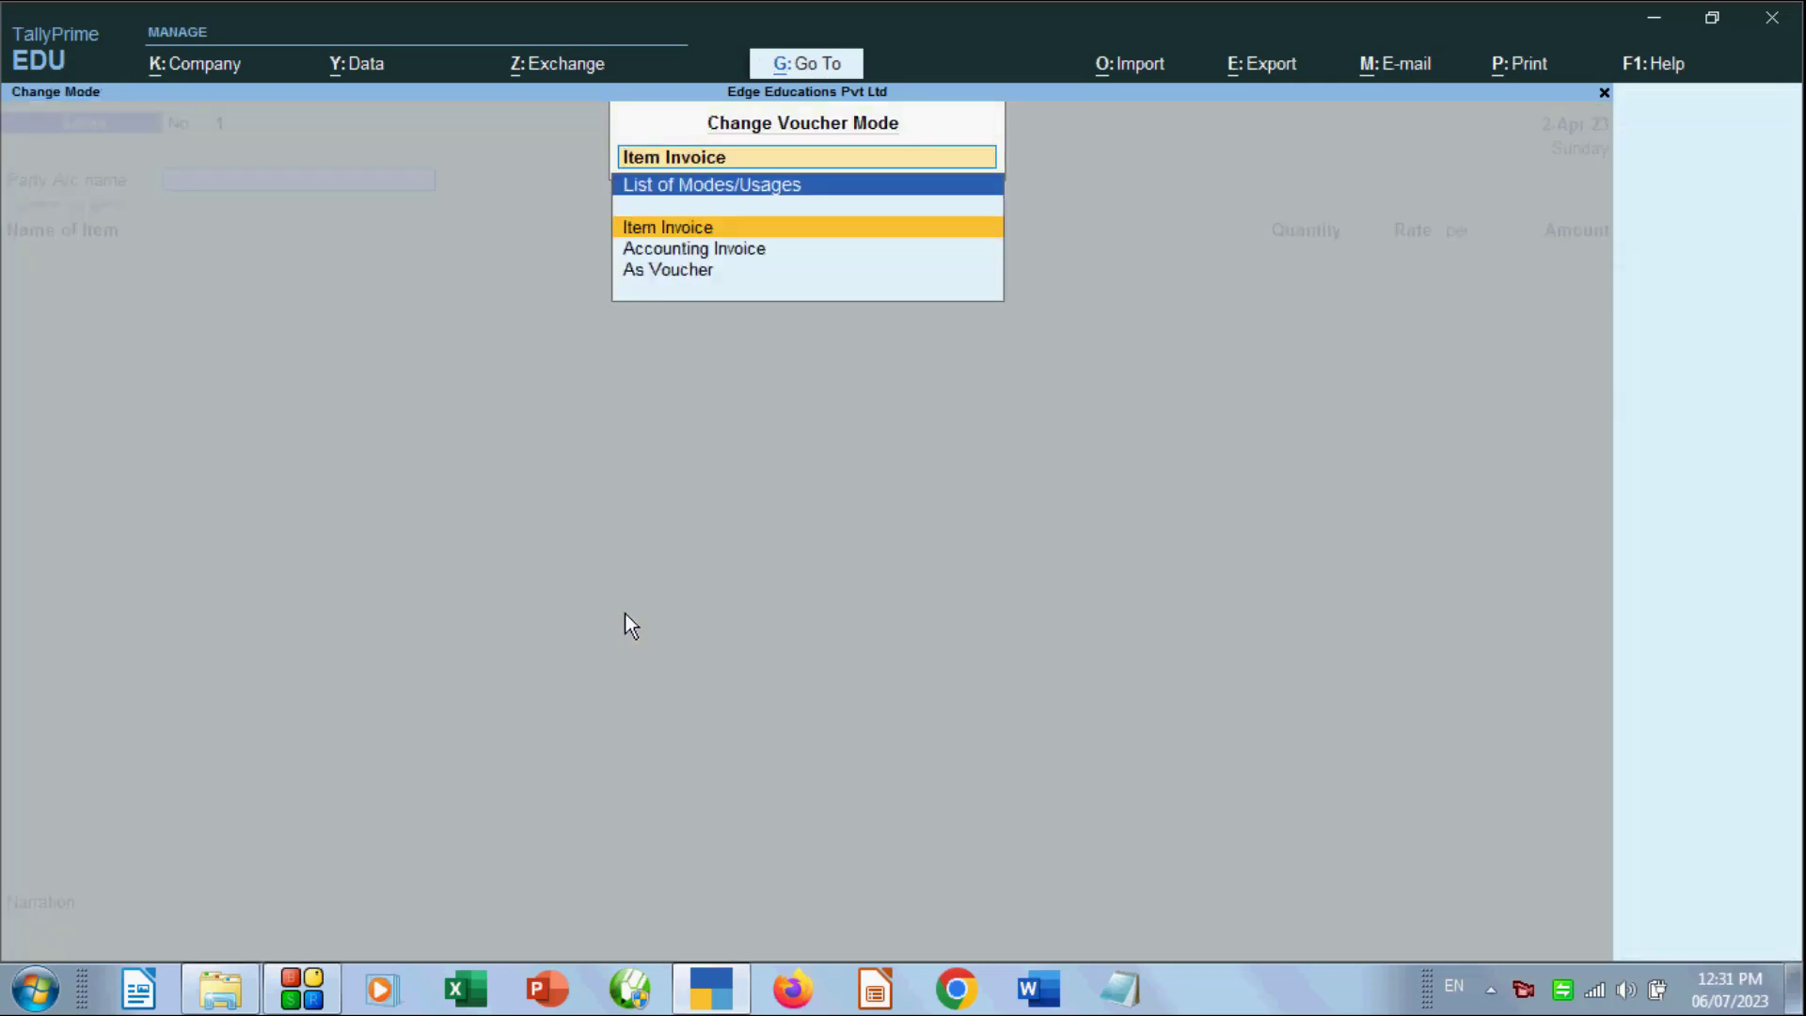
{"action": "key", "text": "Down"}
{"action": "key", "text": "Down"}
{"action": "key", "text": "Return"}
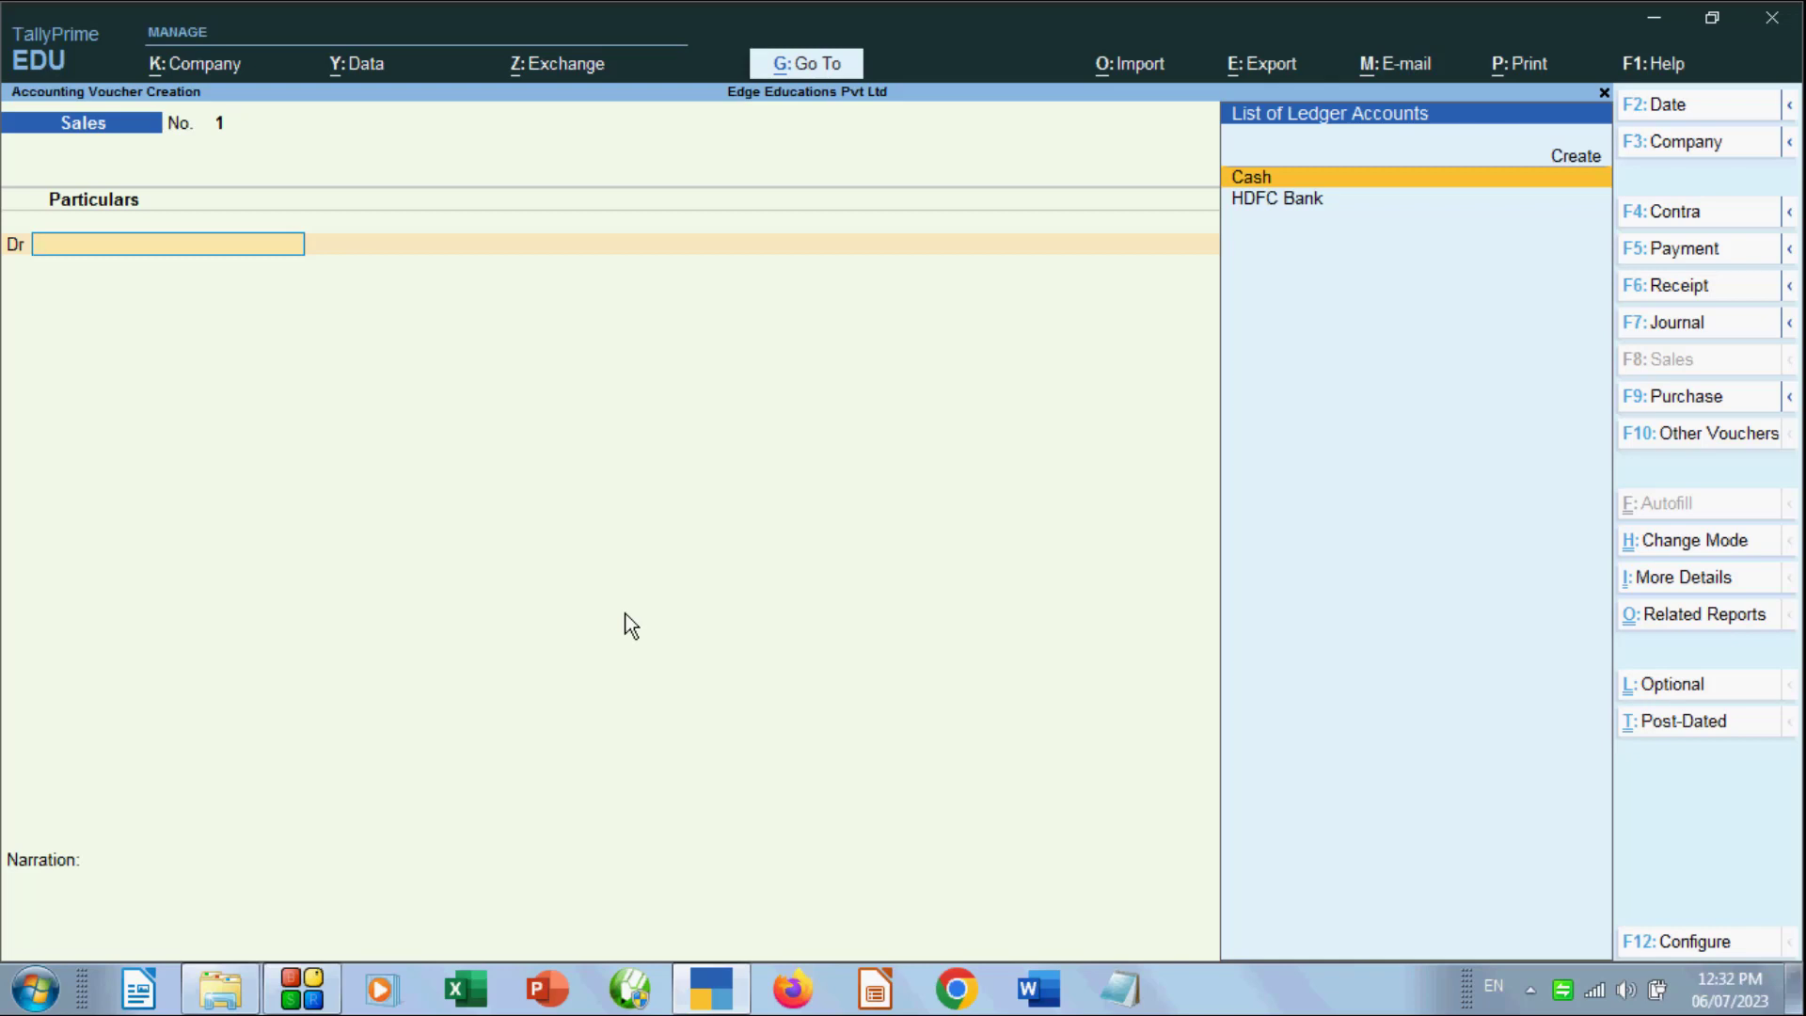
Choose Cash as the debit ledger of the sales voucher and leave all dispatch details blank
{"action": "key", "text": "Return"}
{"action": "key", "text": "Return"}
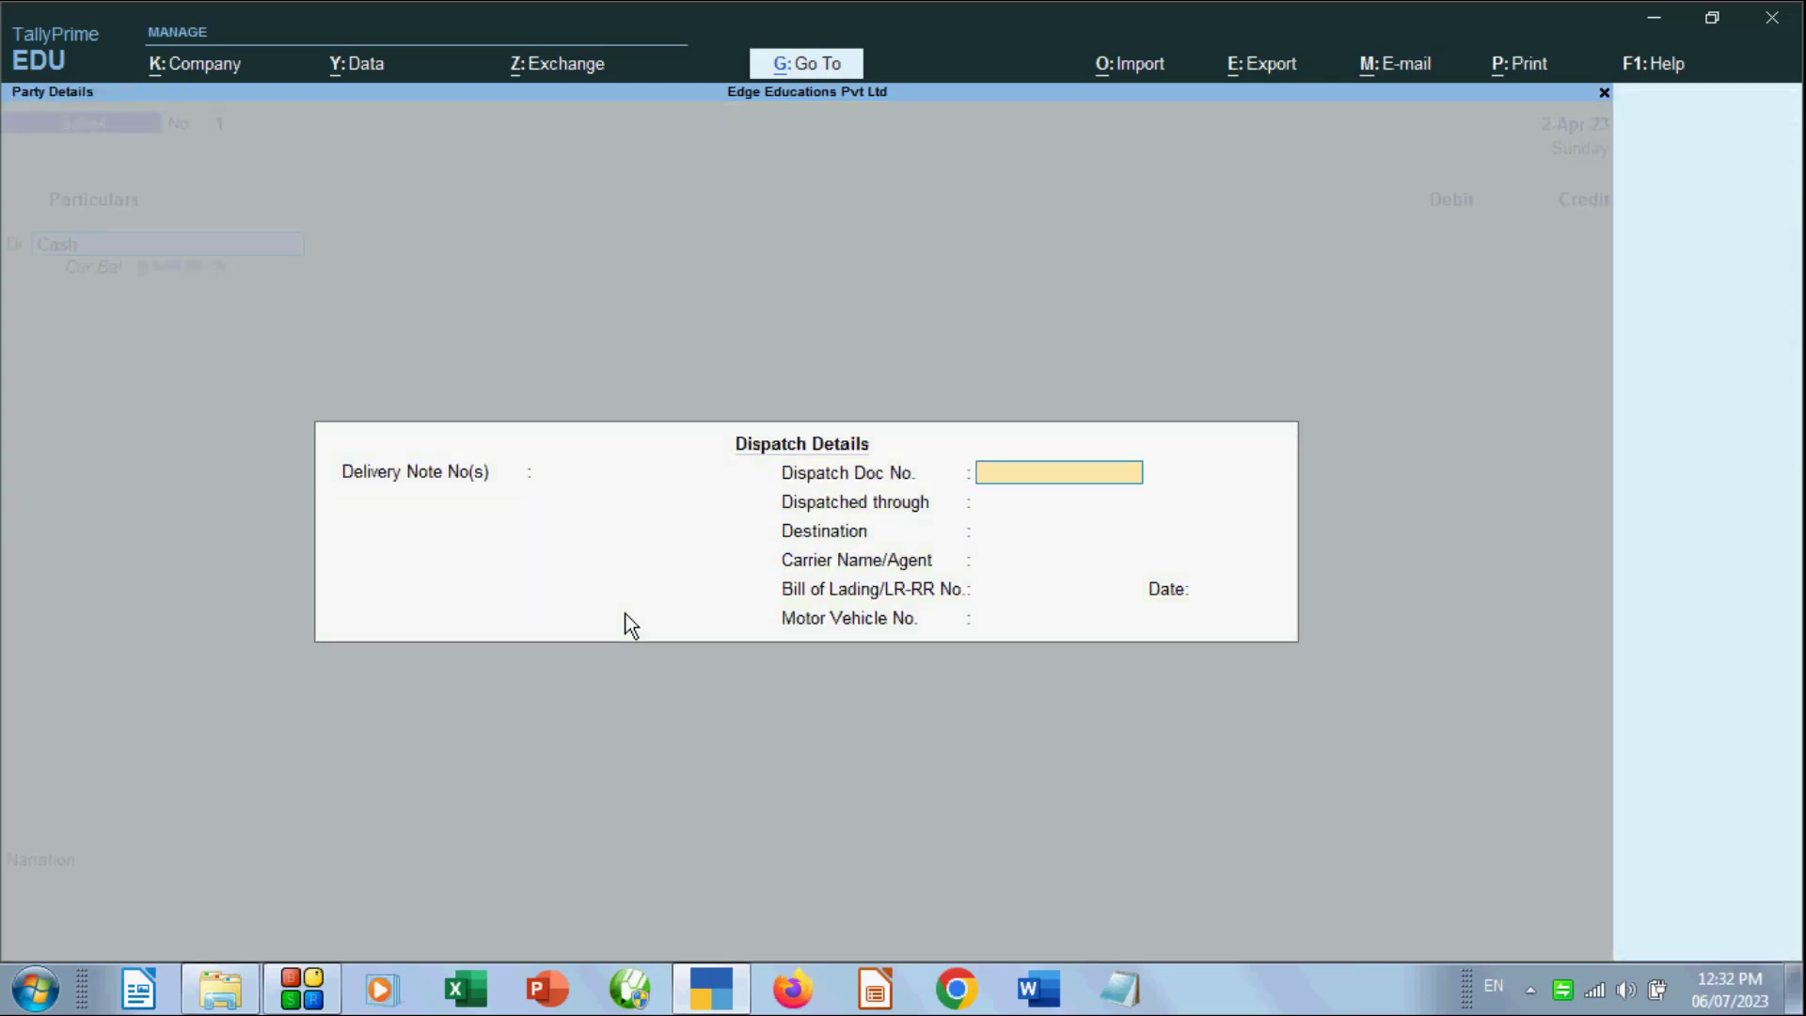
{"action": "key", "text": "Return"}
{"action": "key", "text": "Return"}
{"action": "key", "text": "Return"}
{"action": "key", "text": "Return"}
{"action": "key", "text": "Return"}
{"action": "key", "text": "Return"}
{"action": "key", "text": "Return"}
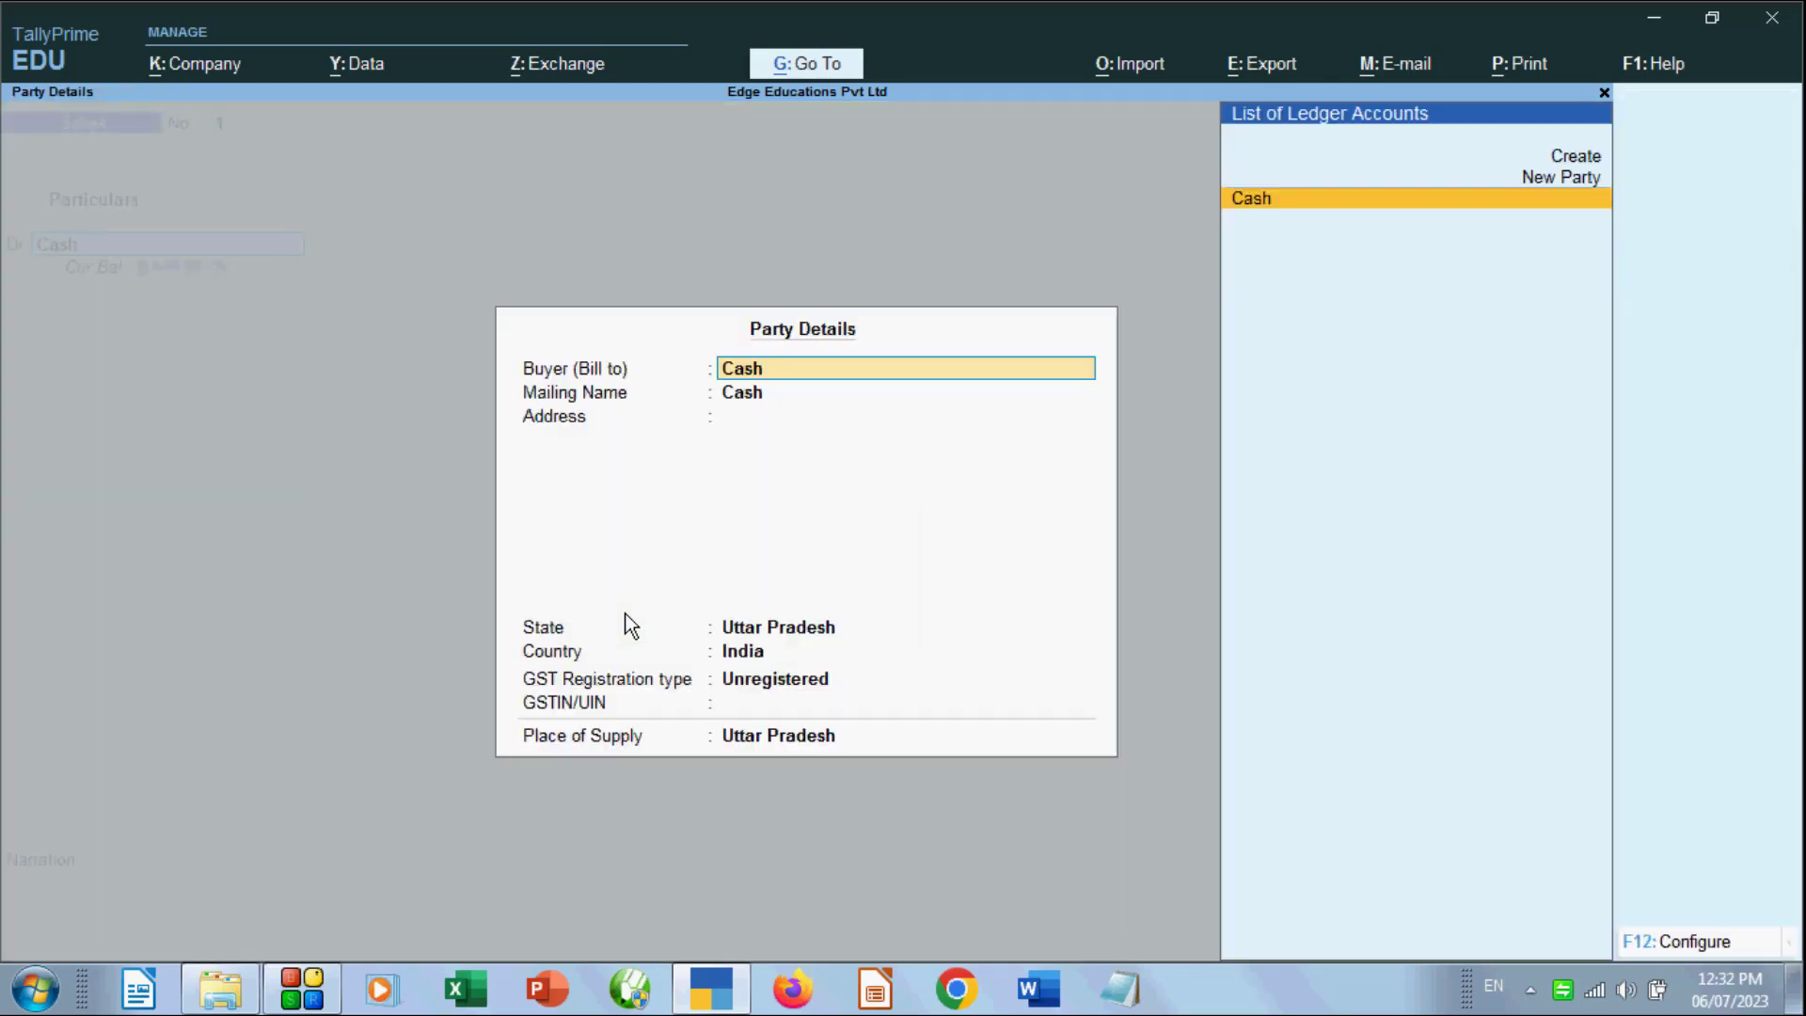
Keep the default Cash party details with Uttar Pradesh and Unregistered GST type, and debit Cash with 5000
{"action": "key", "text": "Return"}
{"action": "key", "text": "Return"}
{"action": "key", "text": "Return"}
{"action": "key", "text": "Return"}
{"action": "key", "text": "Return"}
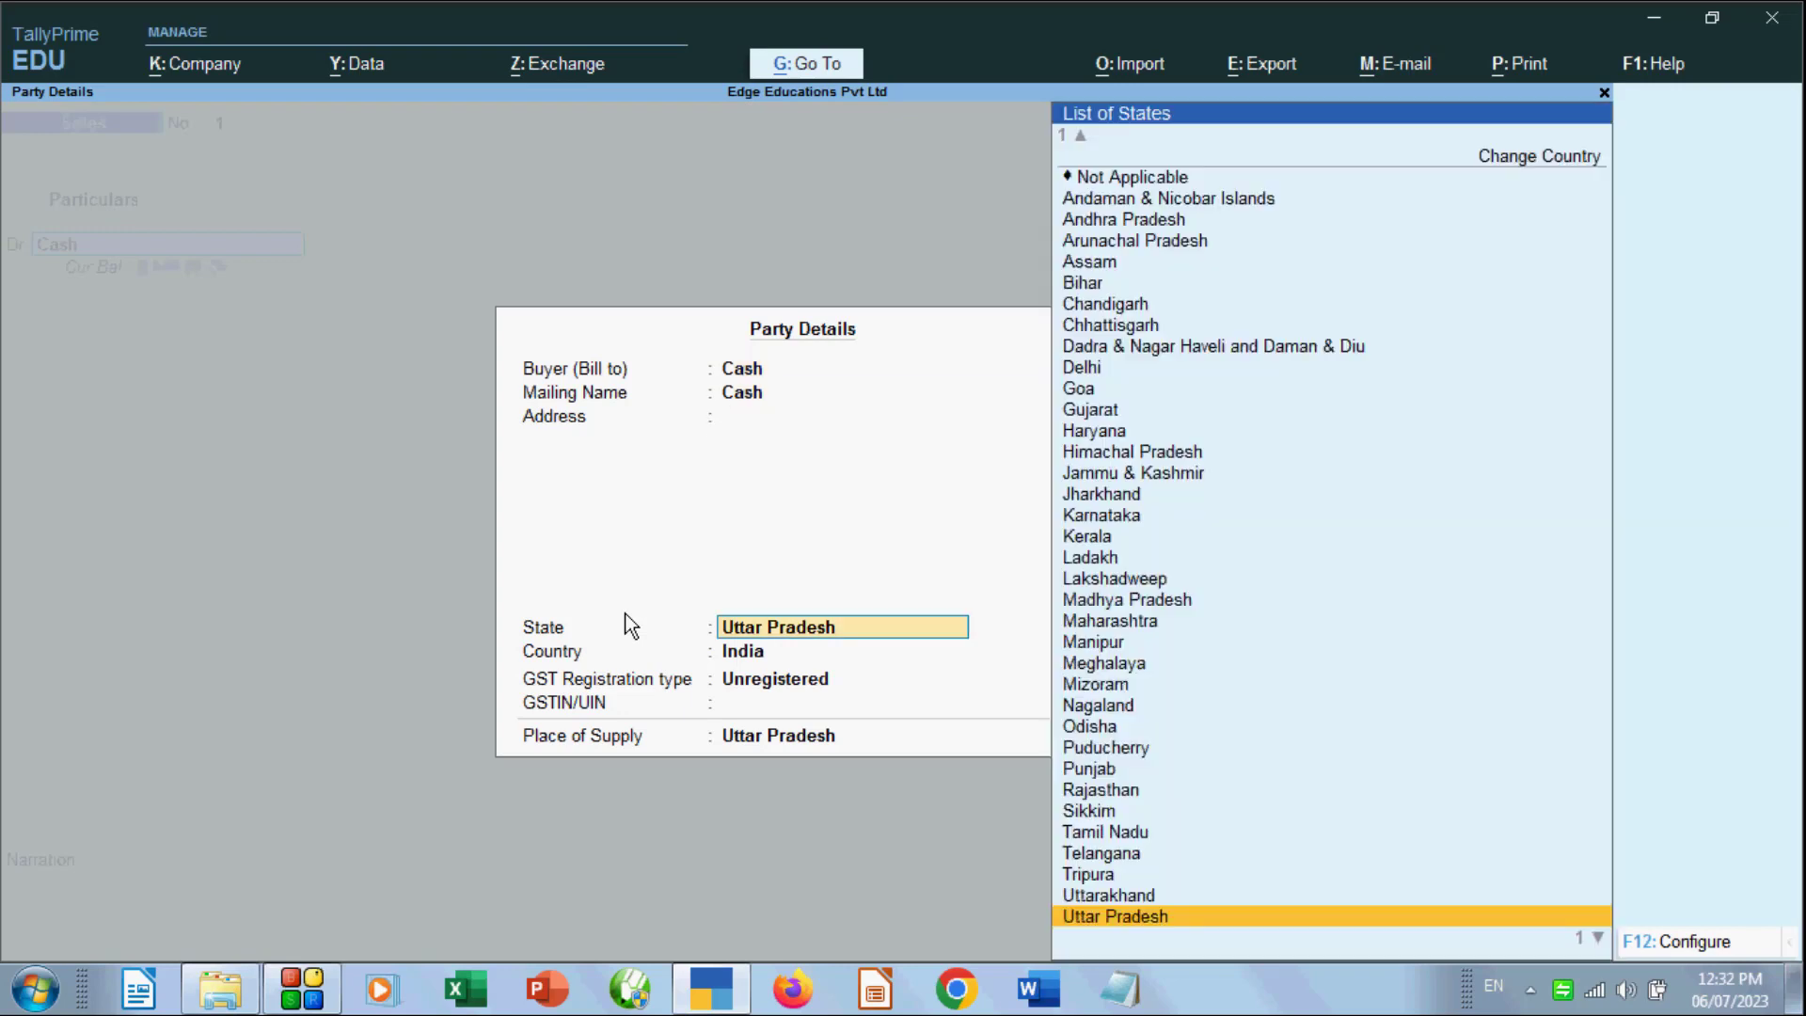
{"action": "key", "text": "Return"}
{"action": "key", "text": "Return"}
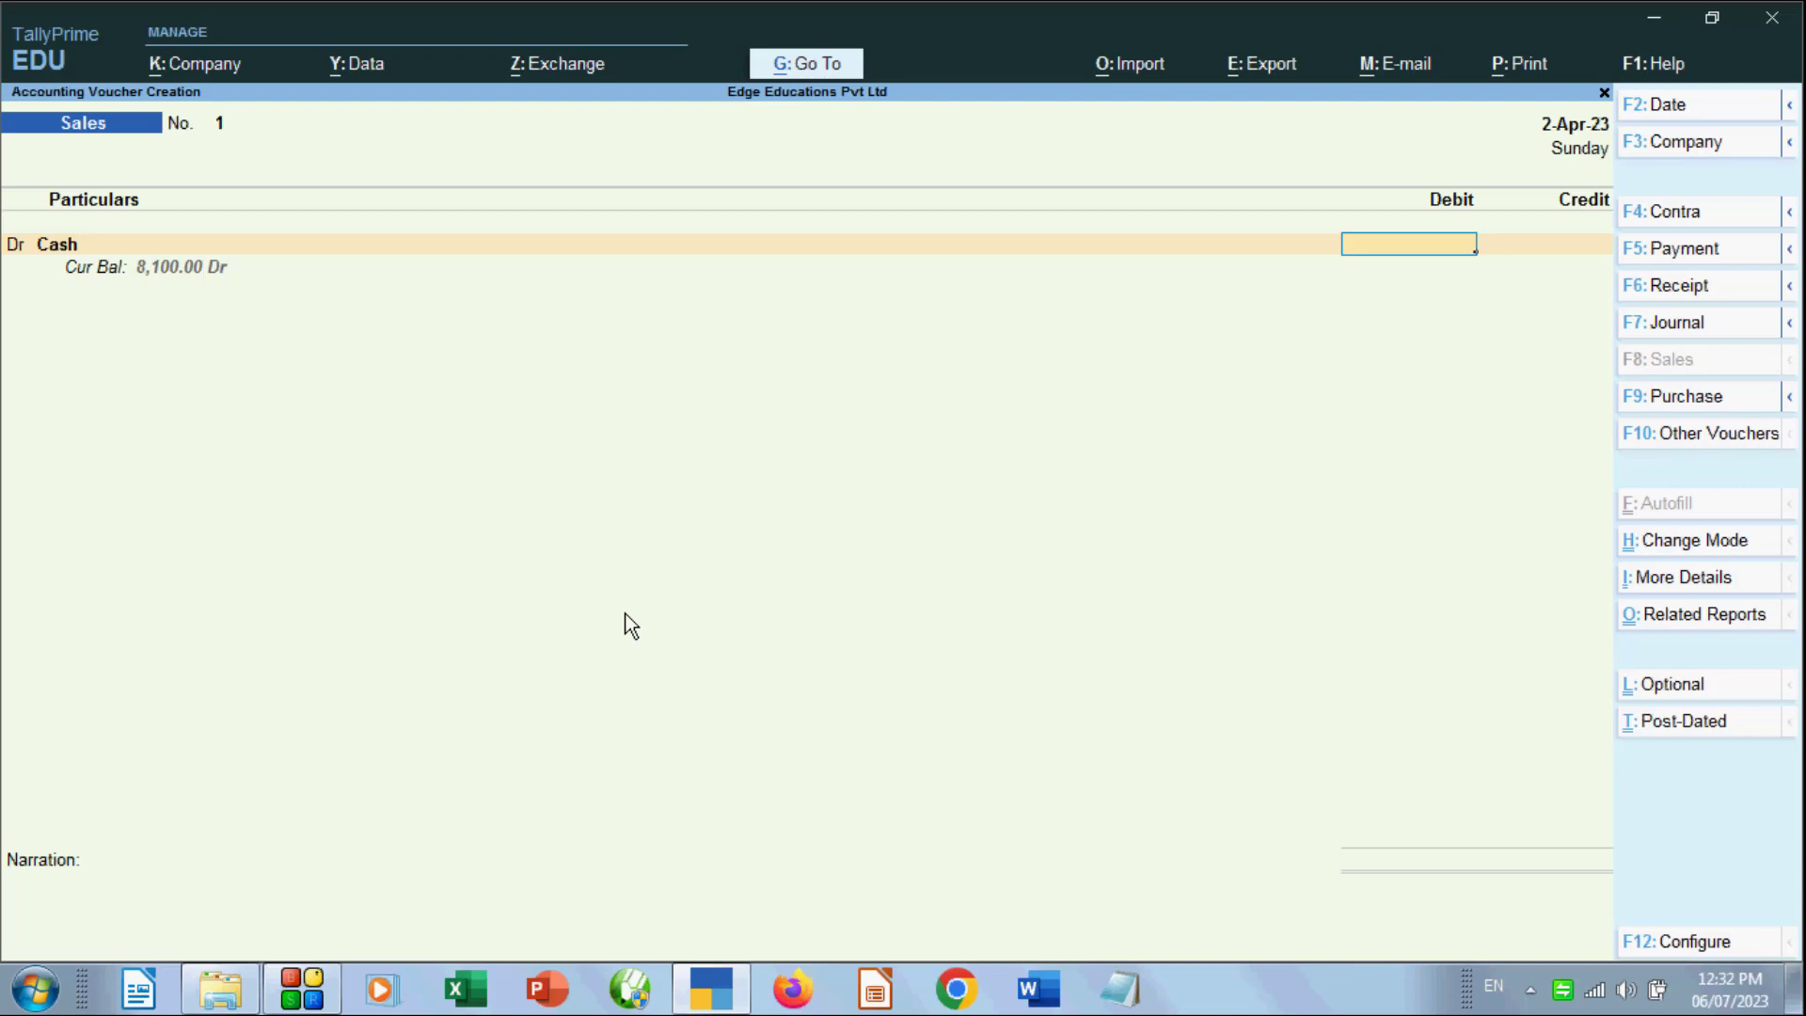
{"action": "type", "text": "5000"}
{"action": "key", "text": "Return"}
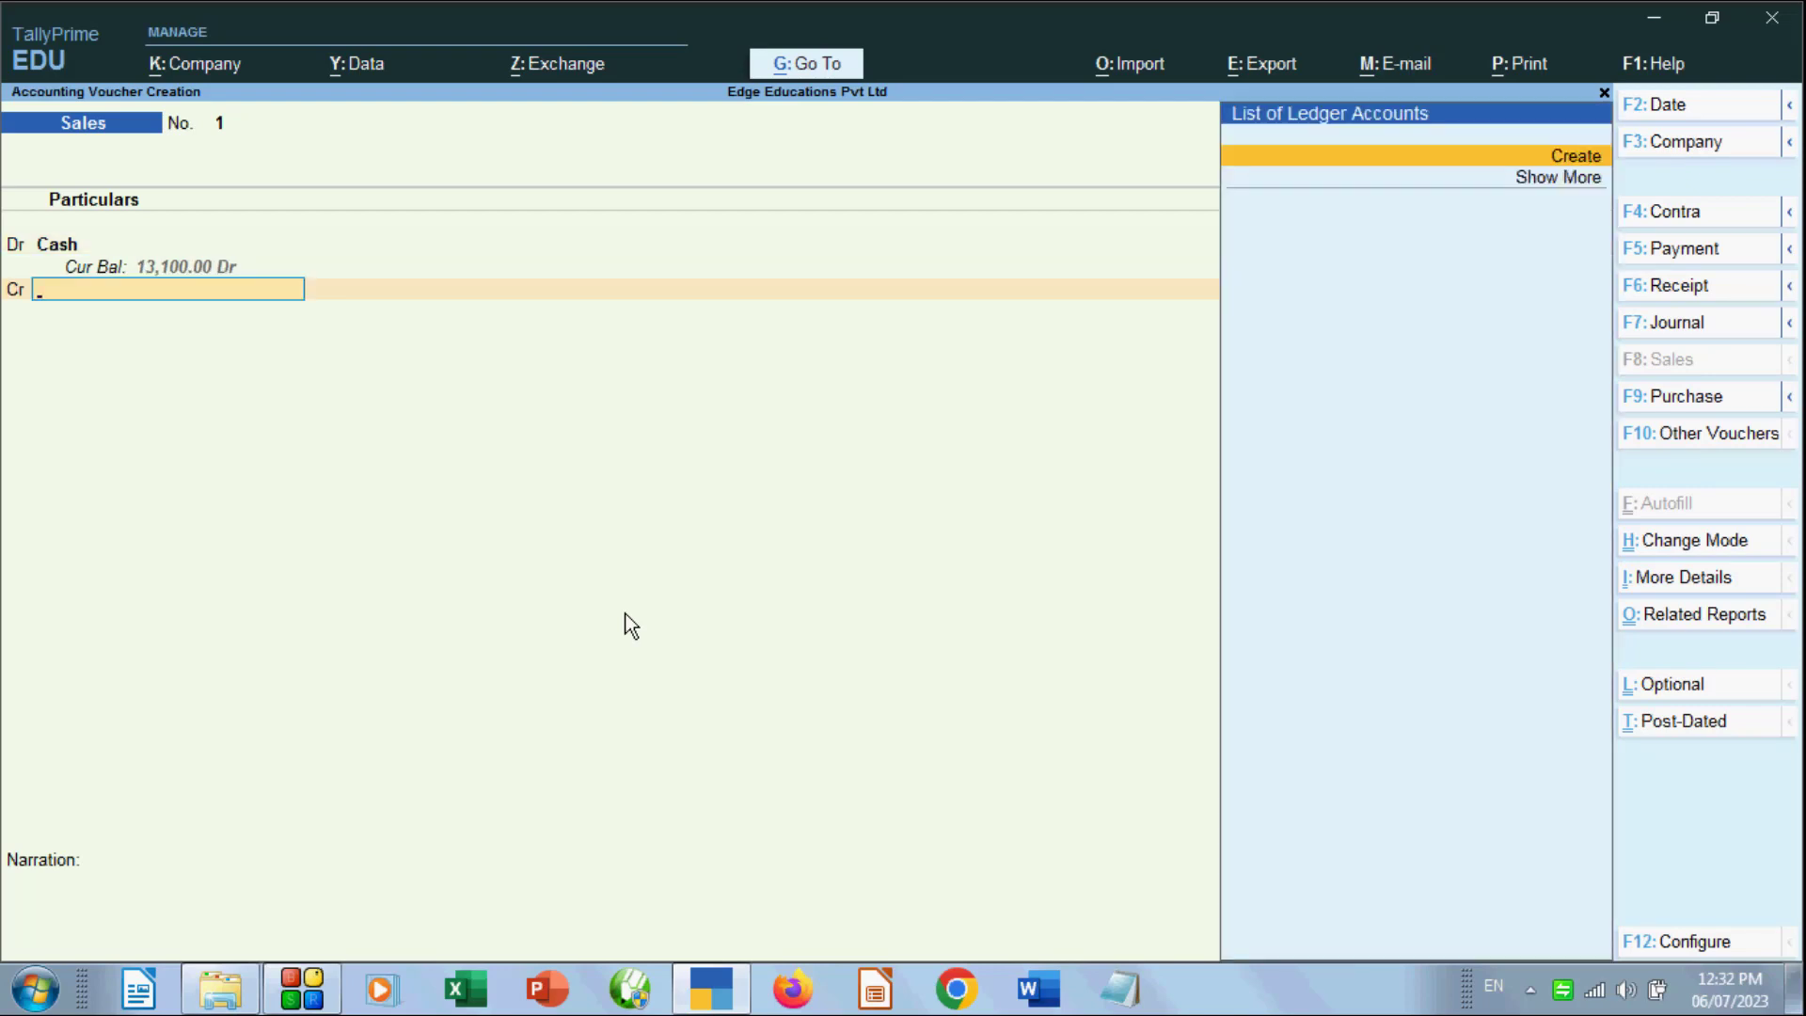
Create a ledger named "Sales A/c" for the credit line under Sales Accounts, with ledger type Not Applicable and remaining defaults, and save it
{"action": "key", "text": "Return"}
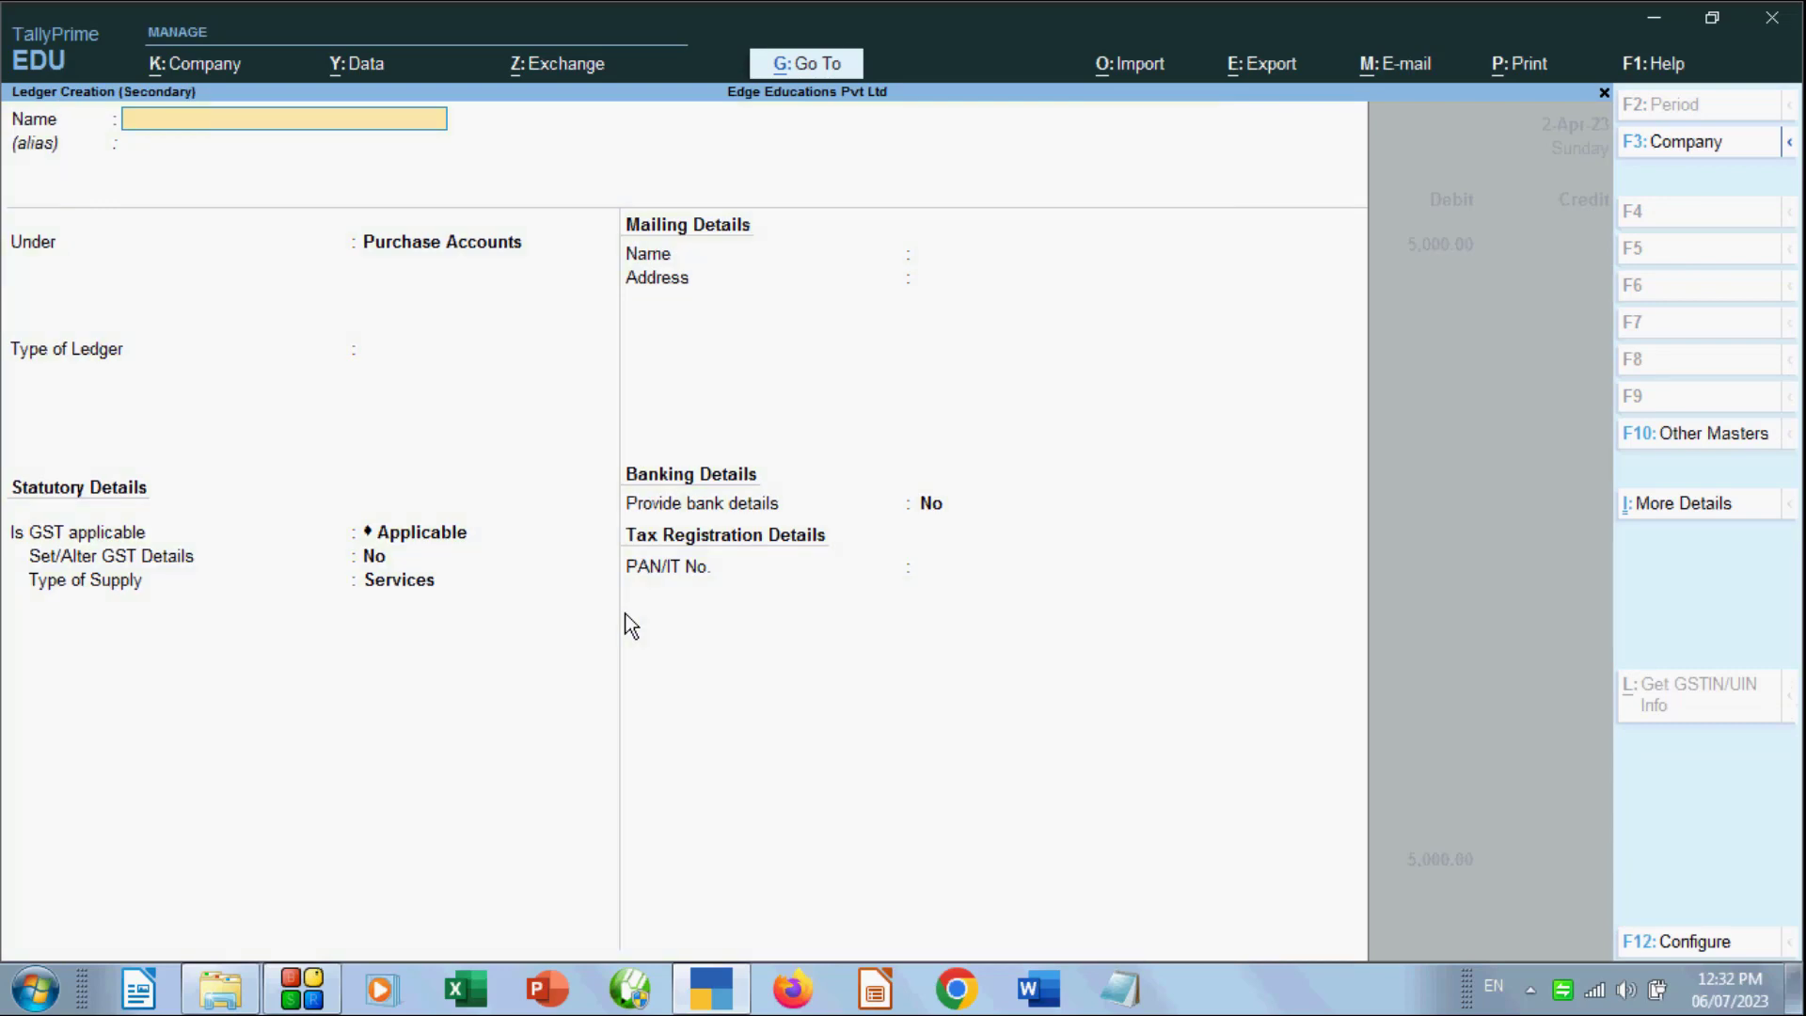
{"action": "type", "text": "Sales a/c"}
{"action": "key", "text": "Return"}
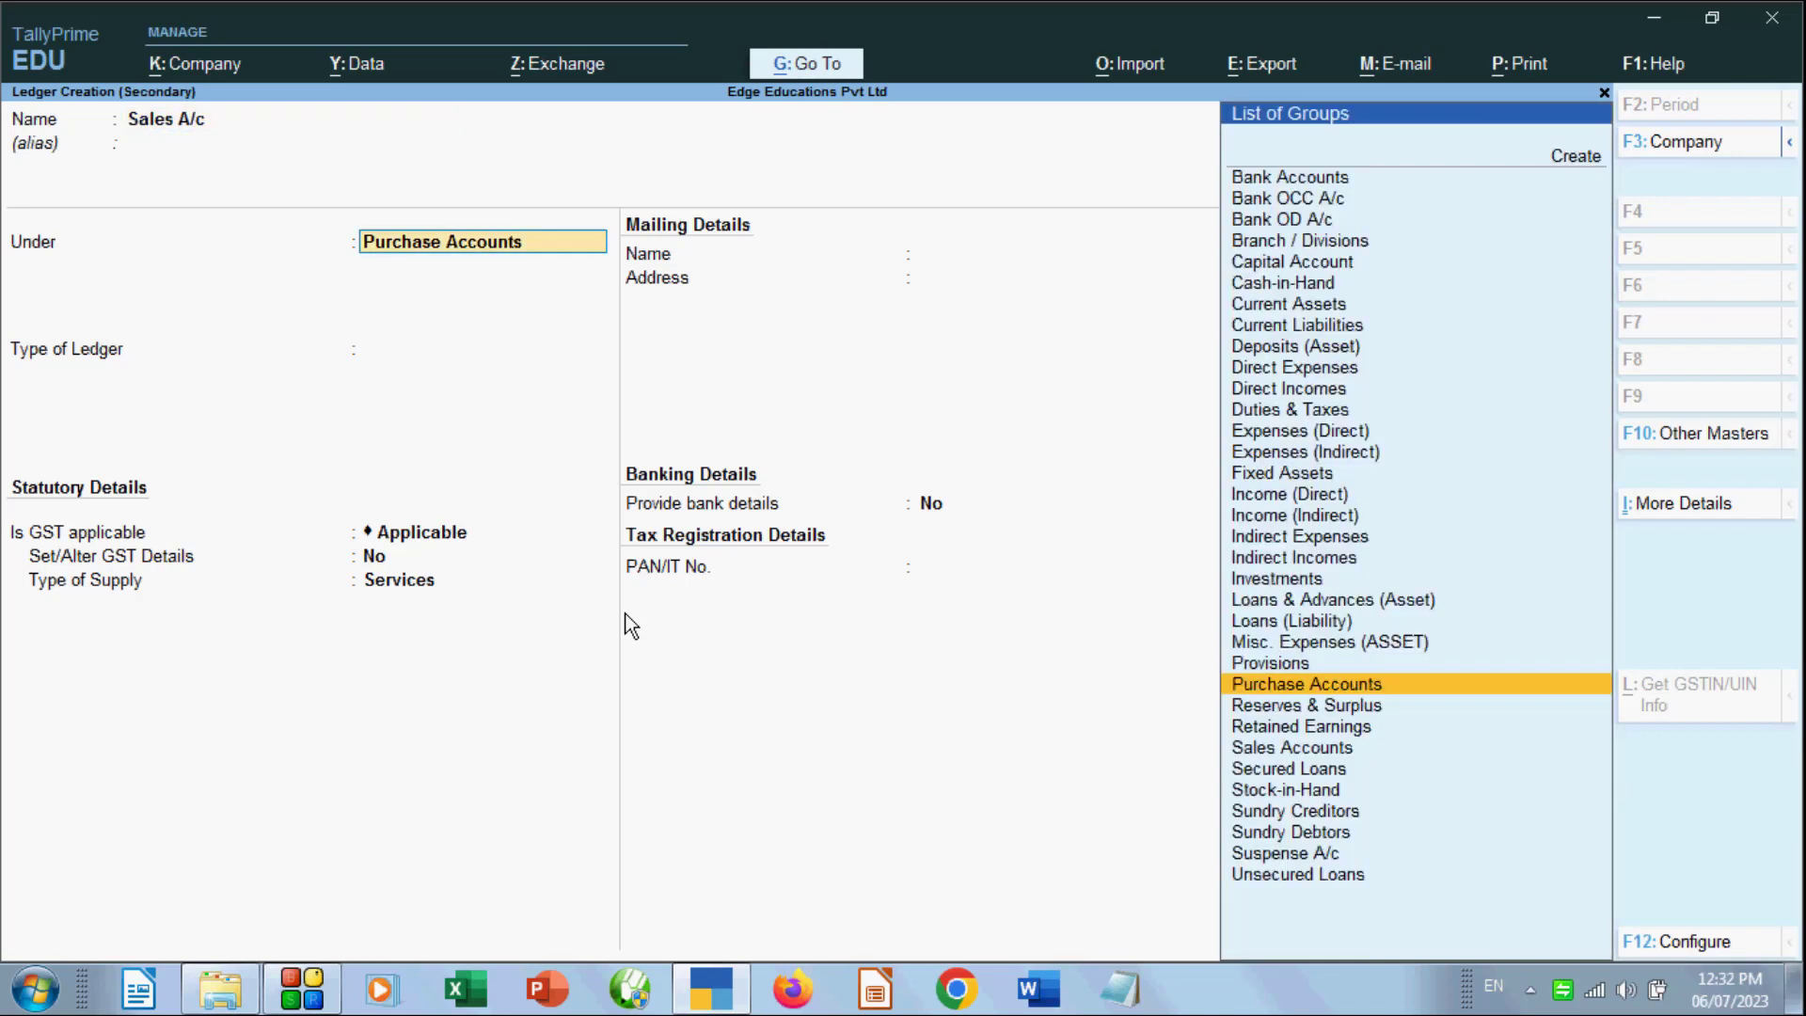
{"action": "type", "text": "Sal"}
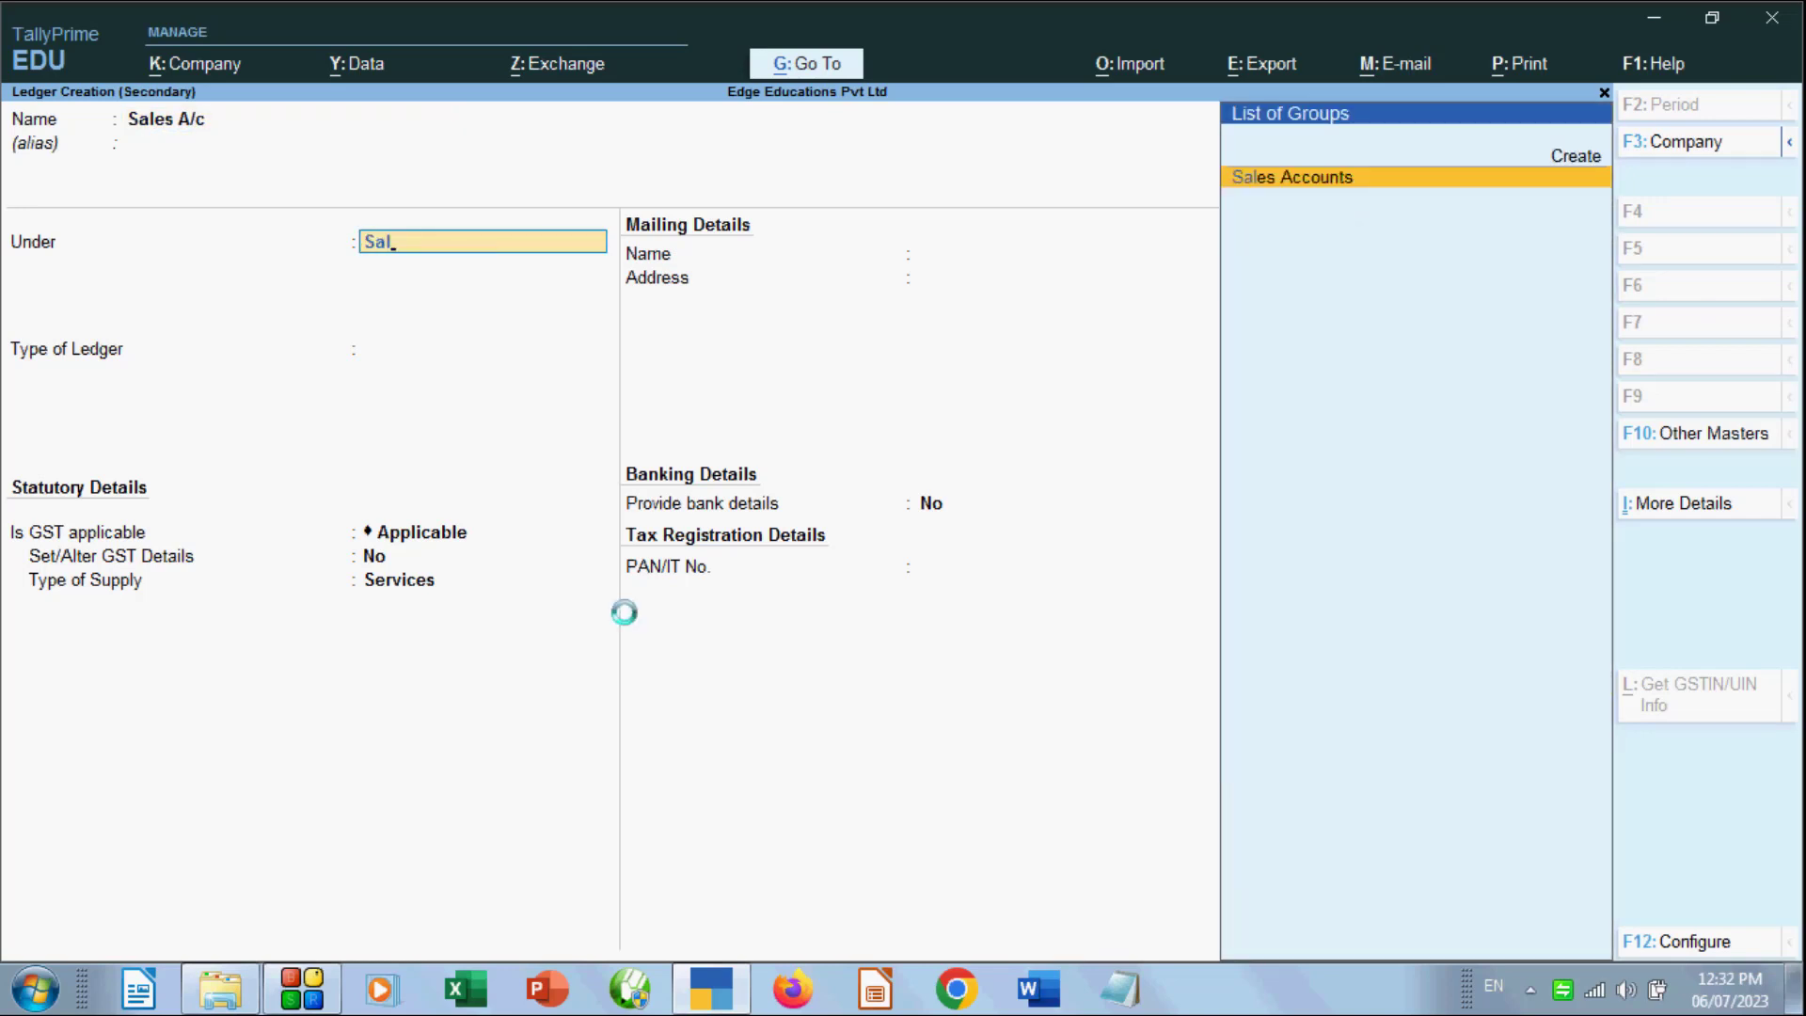
{"action": "key", "text": "Return"}
{"action": "key", "text": "Return"}
{"action": "key", "text": "ctrl"}
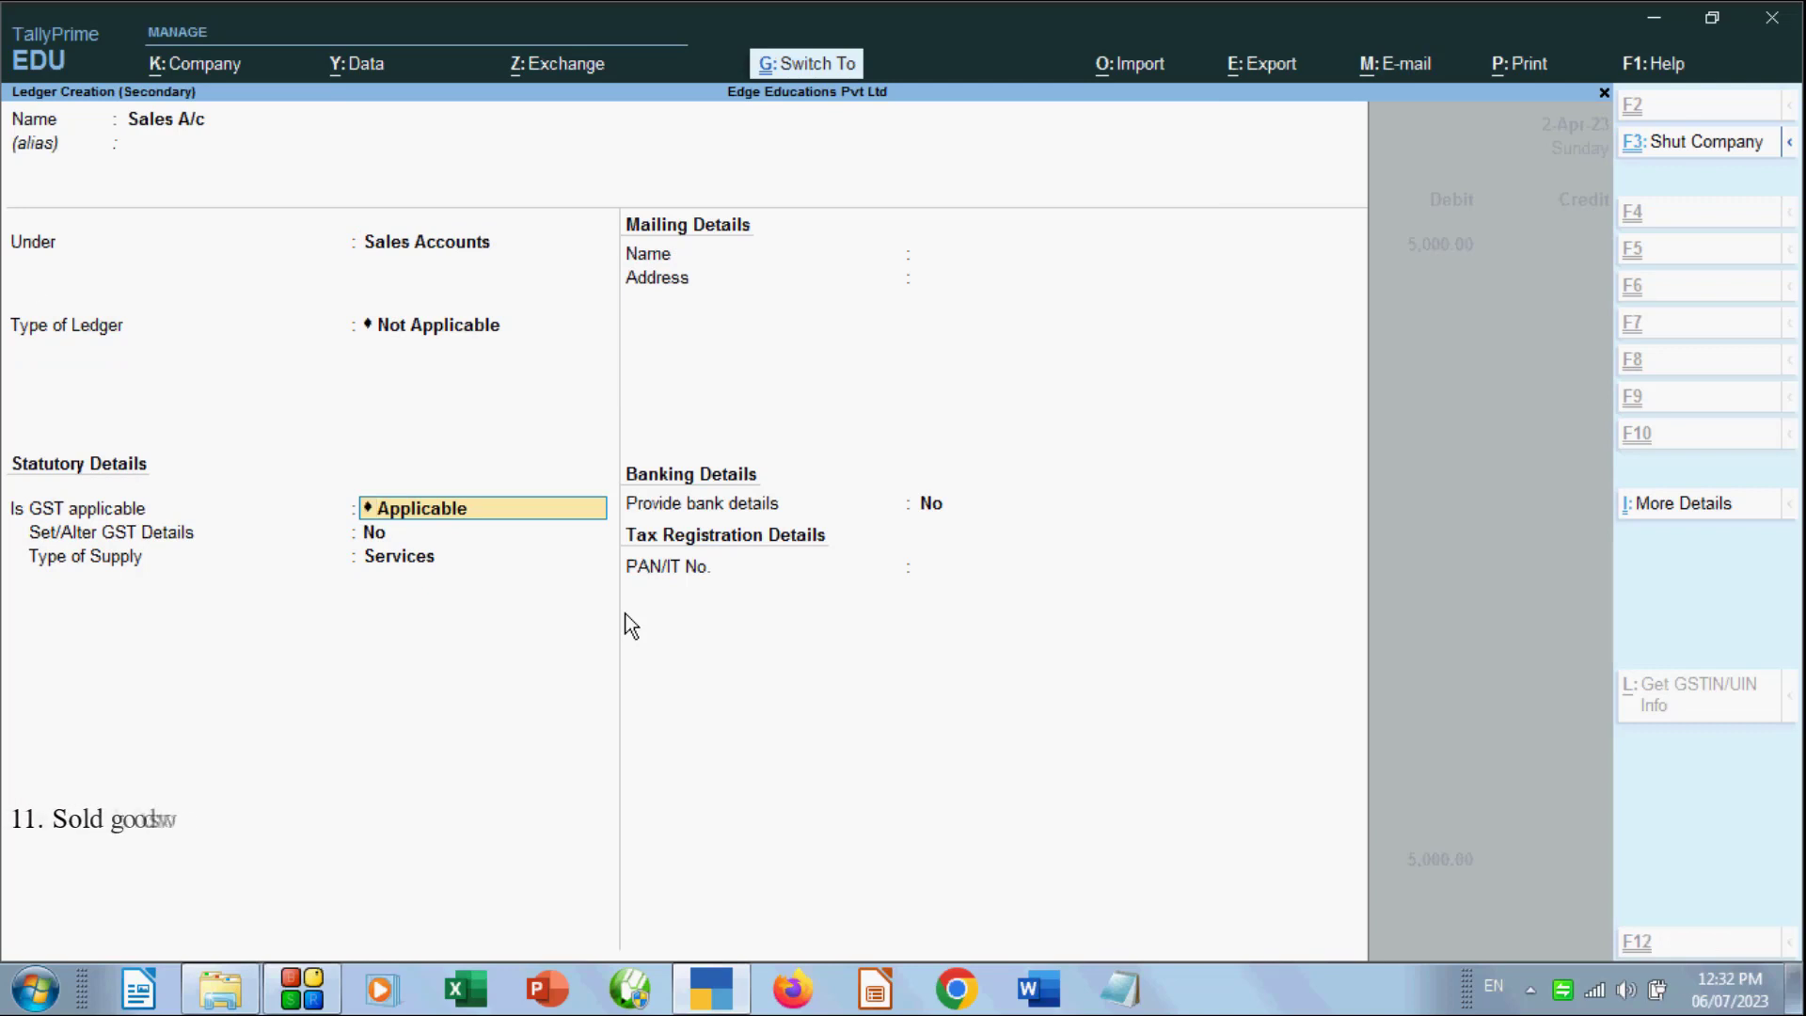
{"action": "key", "text": "ctrl+a"}
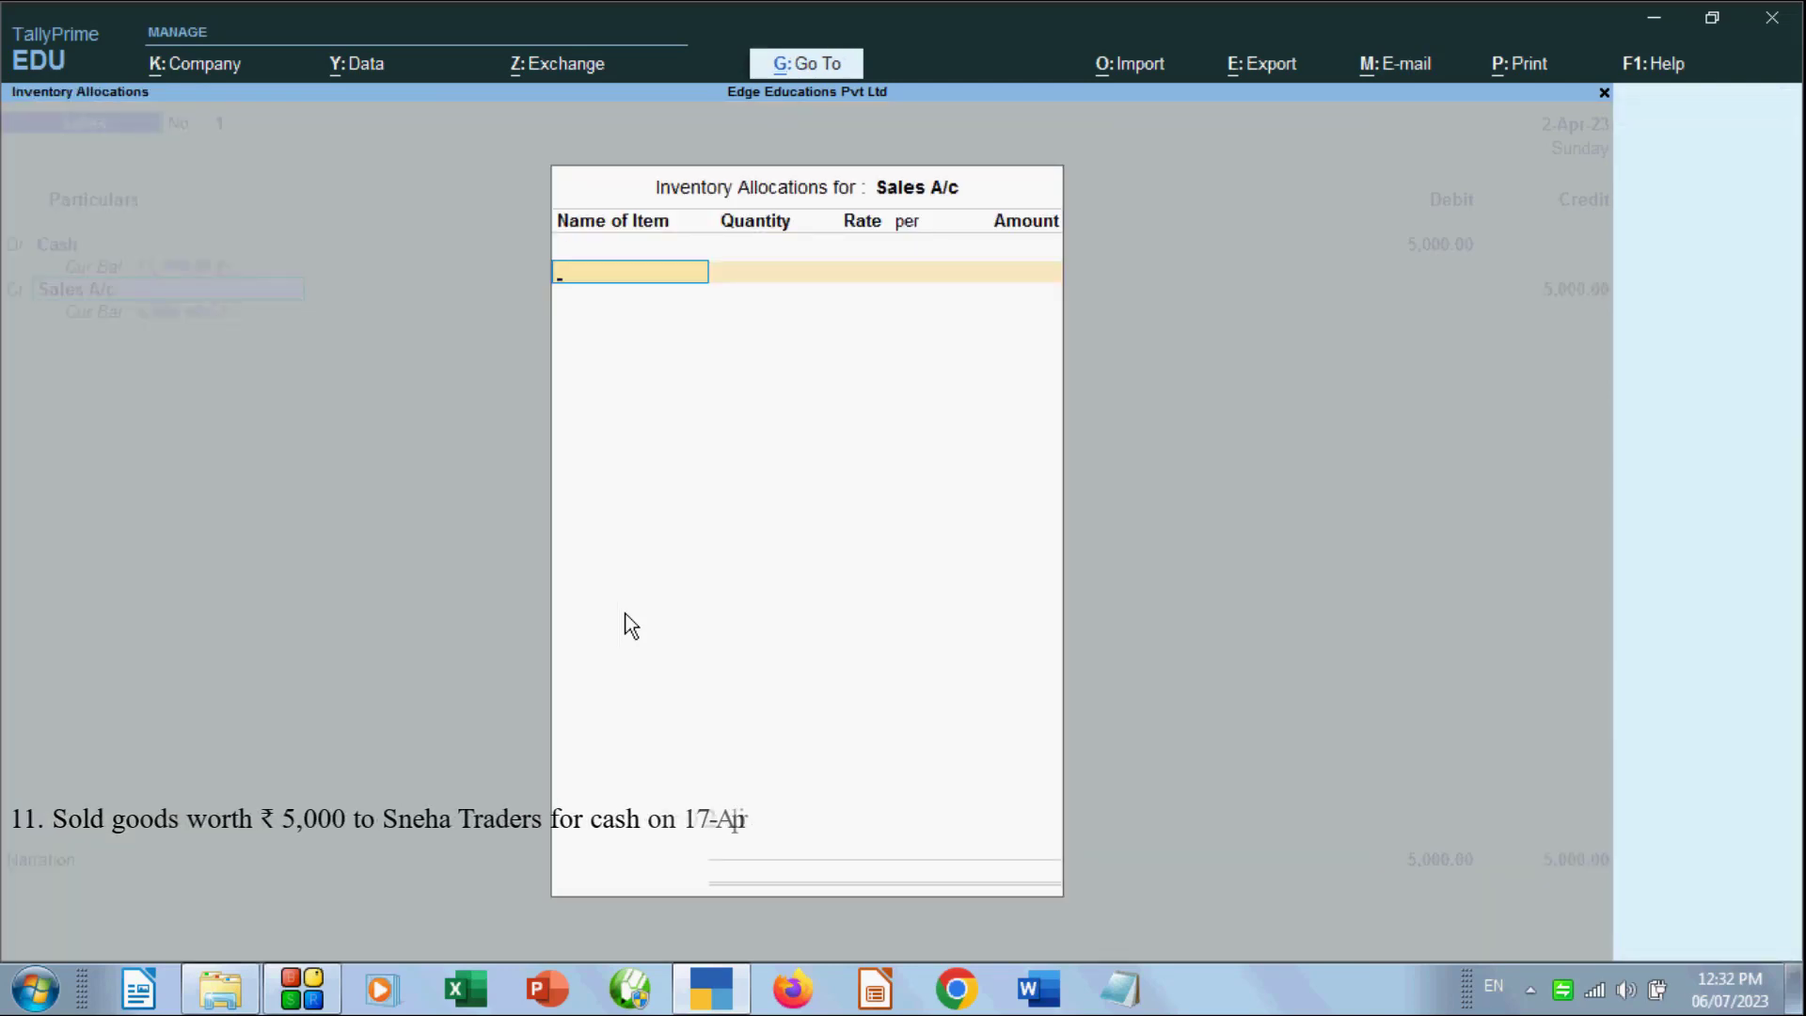
Accept the 5,000 Sales A/c credit without inventory allocations and enter the narration "being goods sold ."
{"action": "key", "text": "ctrl"}
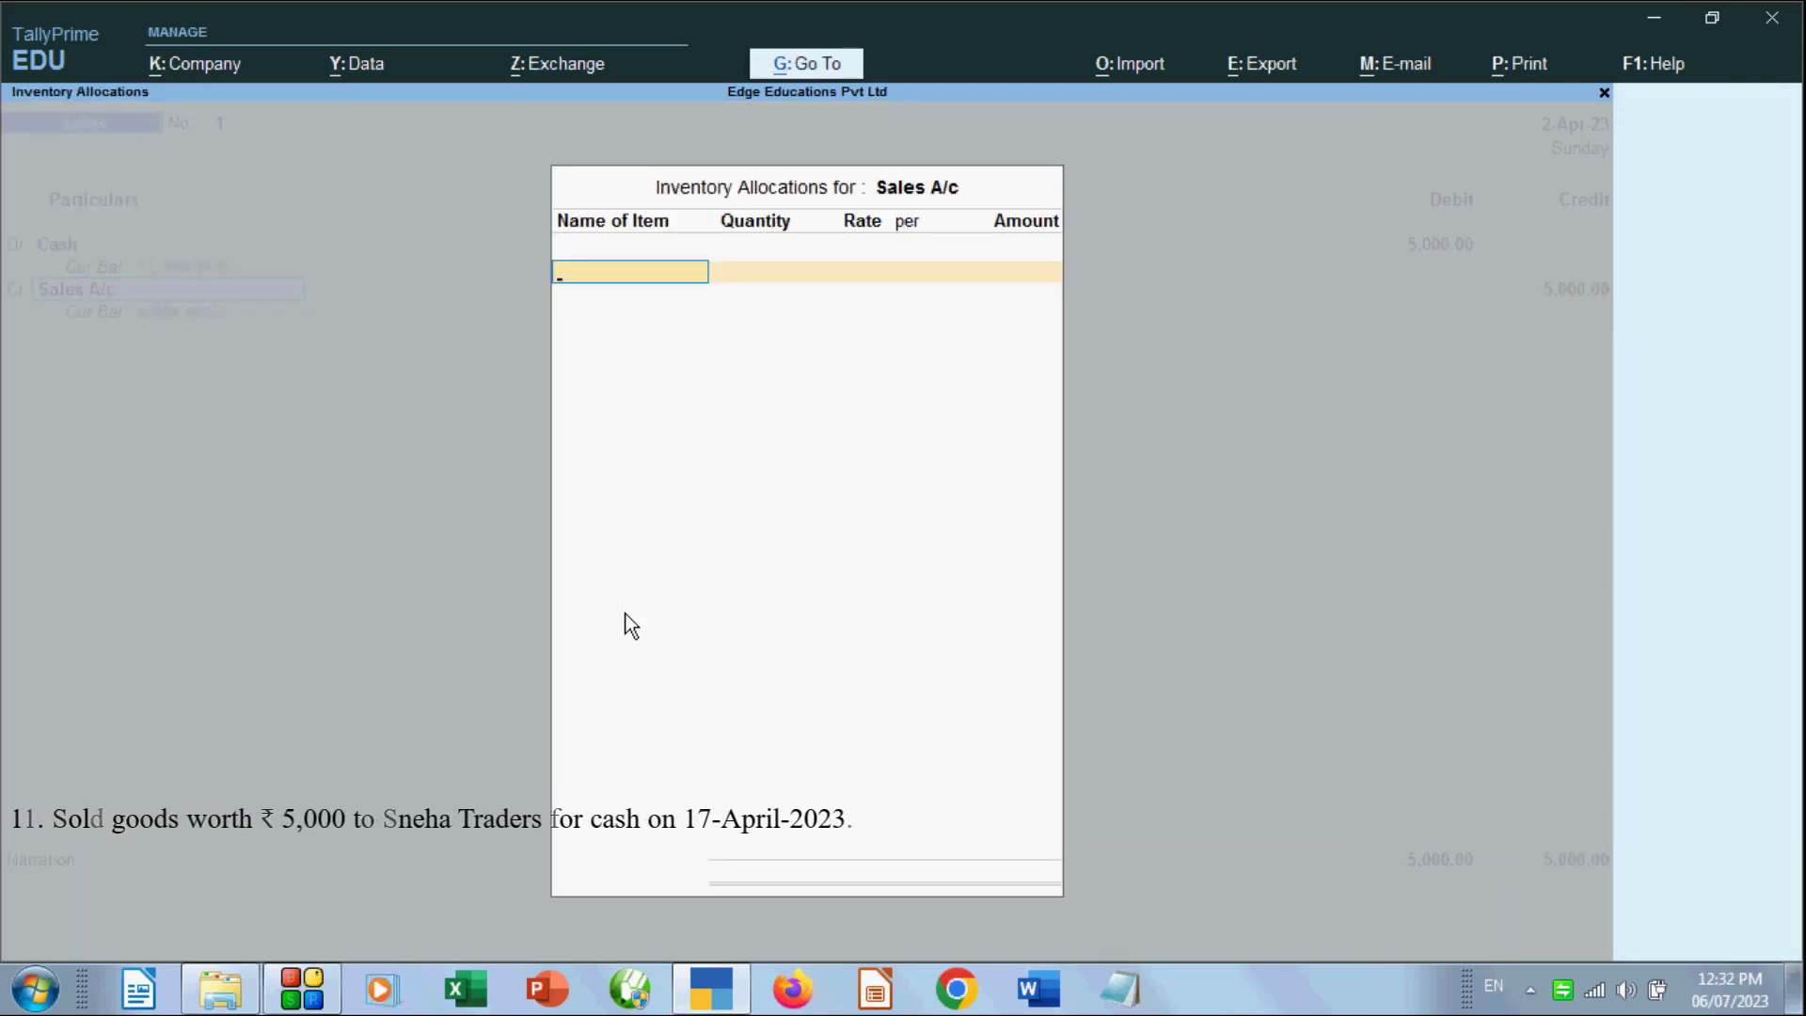
{"action": "key", "text": "ctrl"}
{"action": "key", "text": "ctrl+a"}
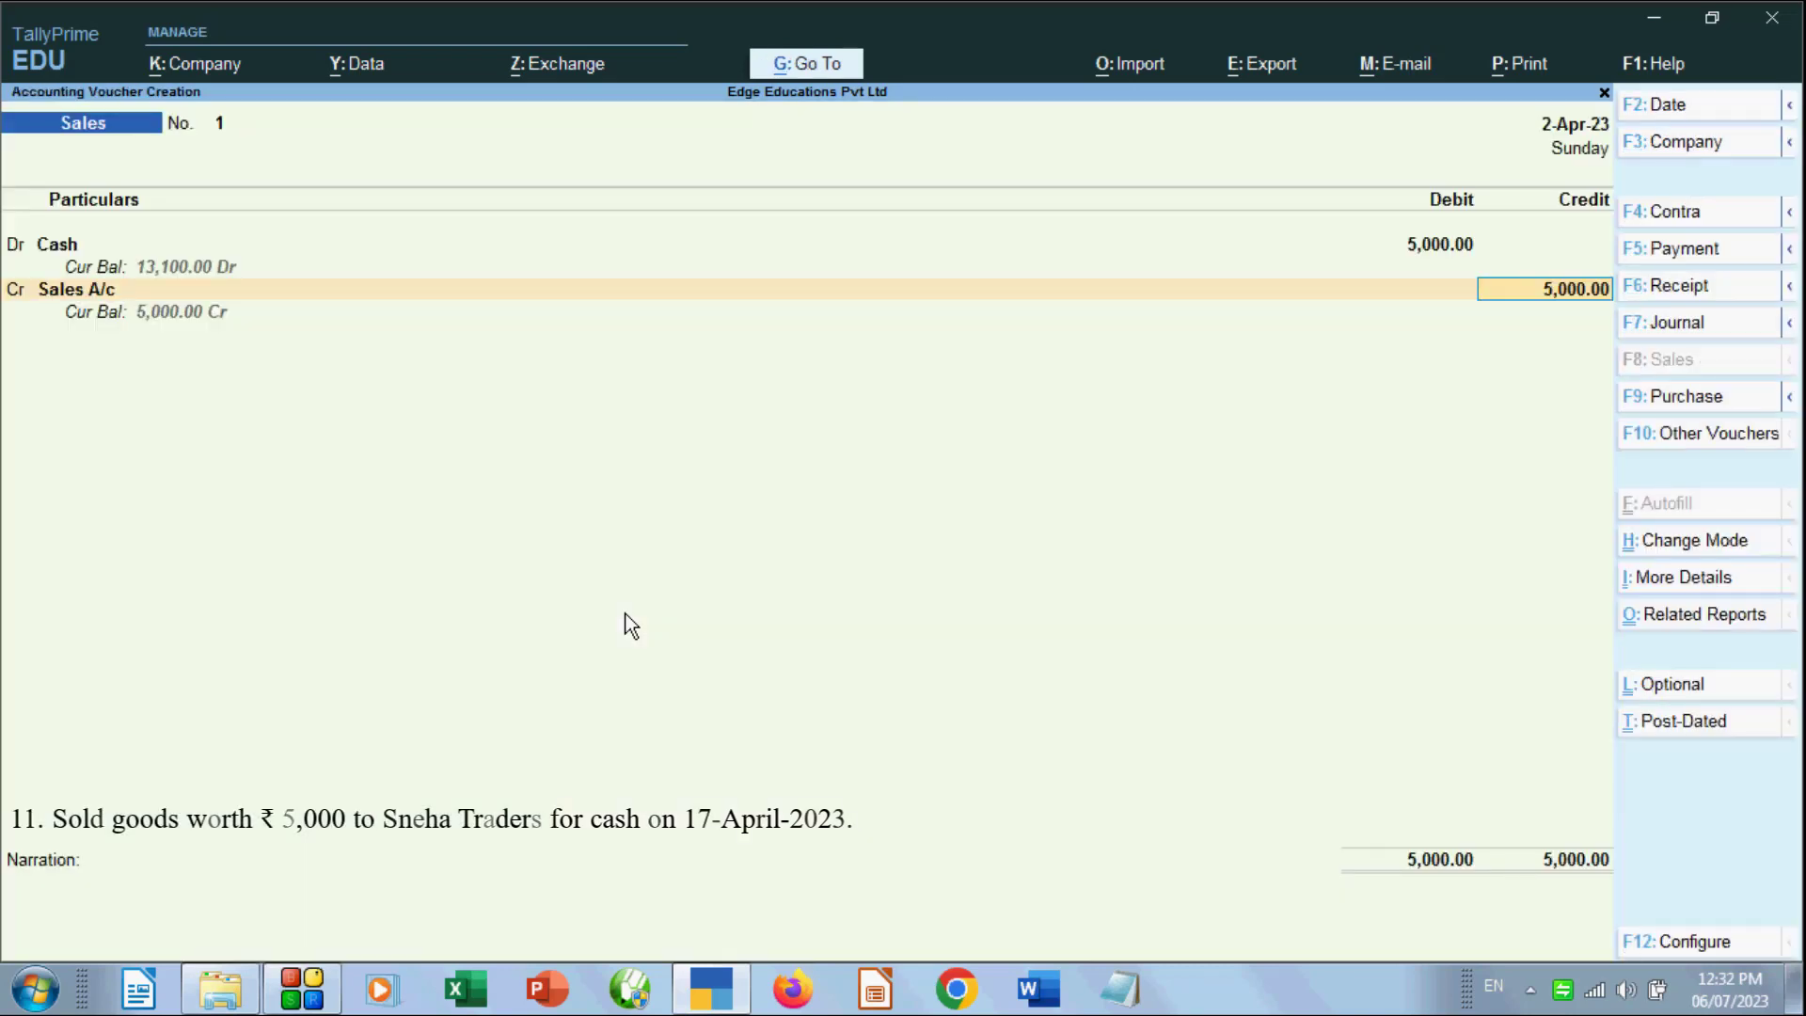
{"action": "key", "text": "Return"}
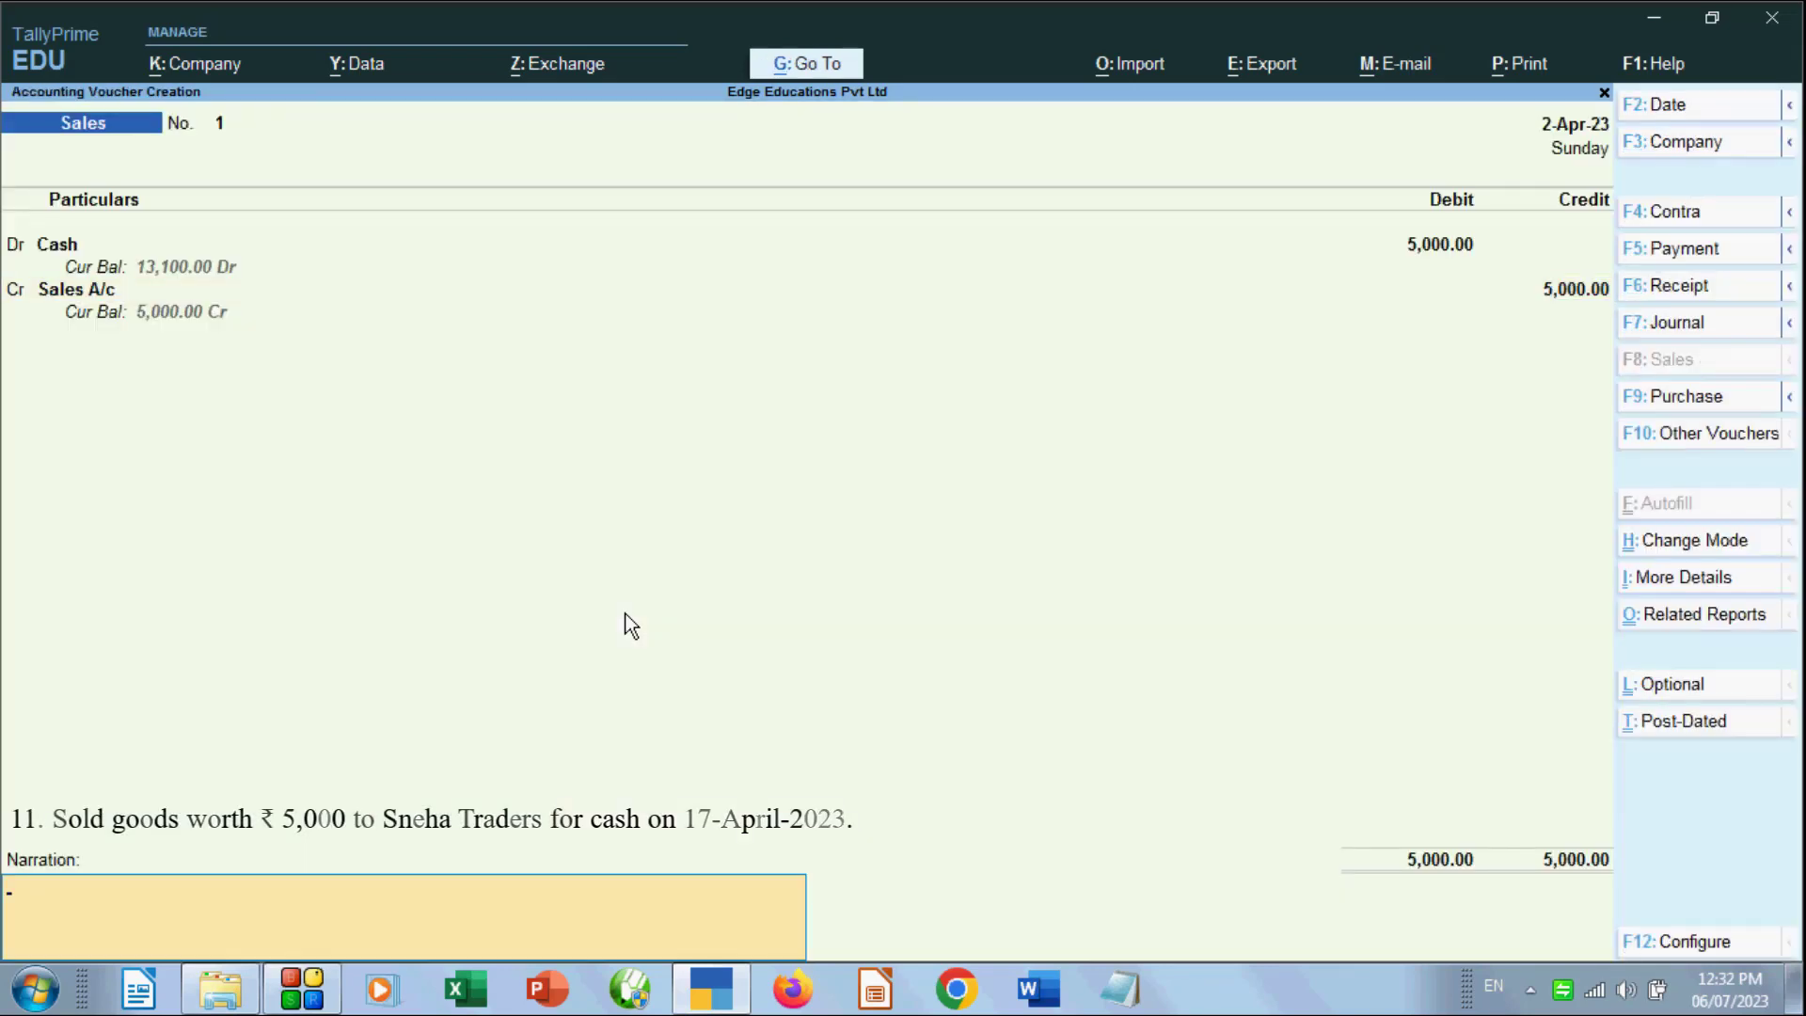
{"action": "type", "text": "being goods"}
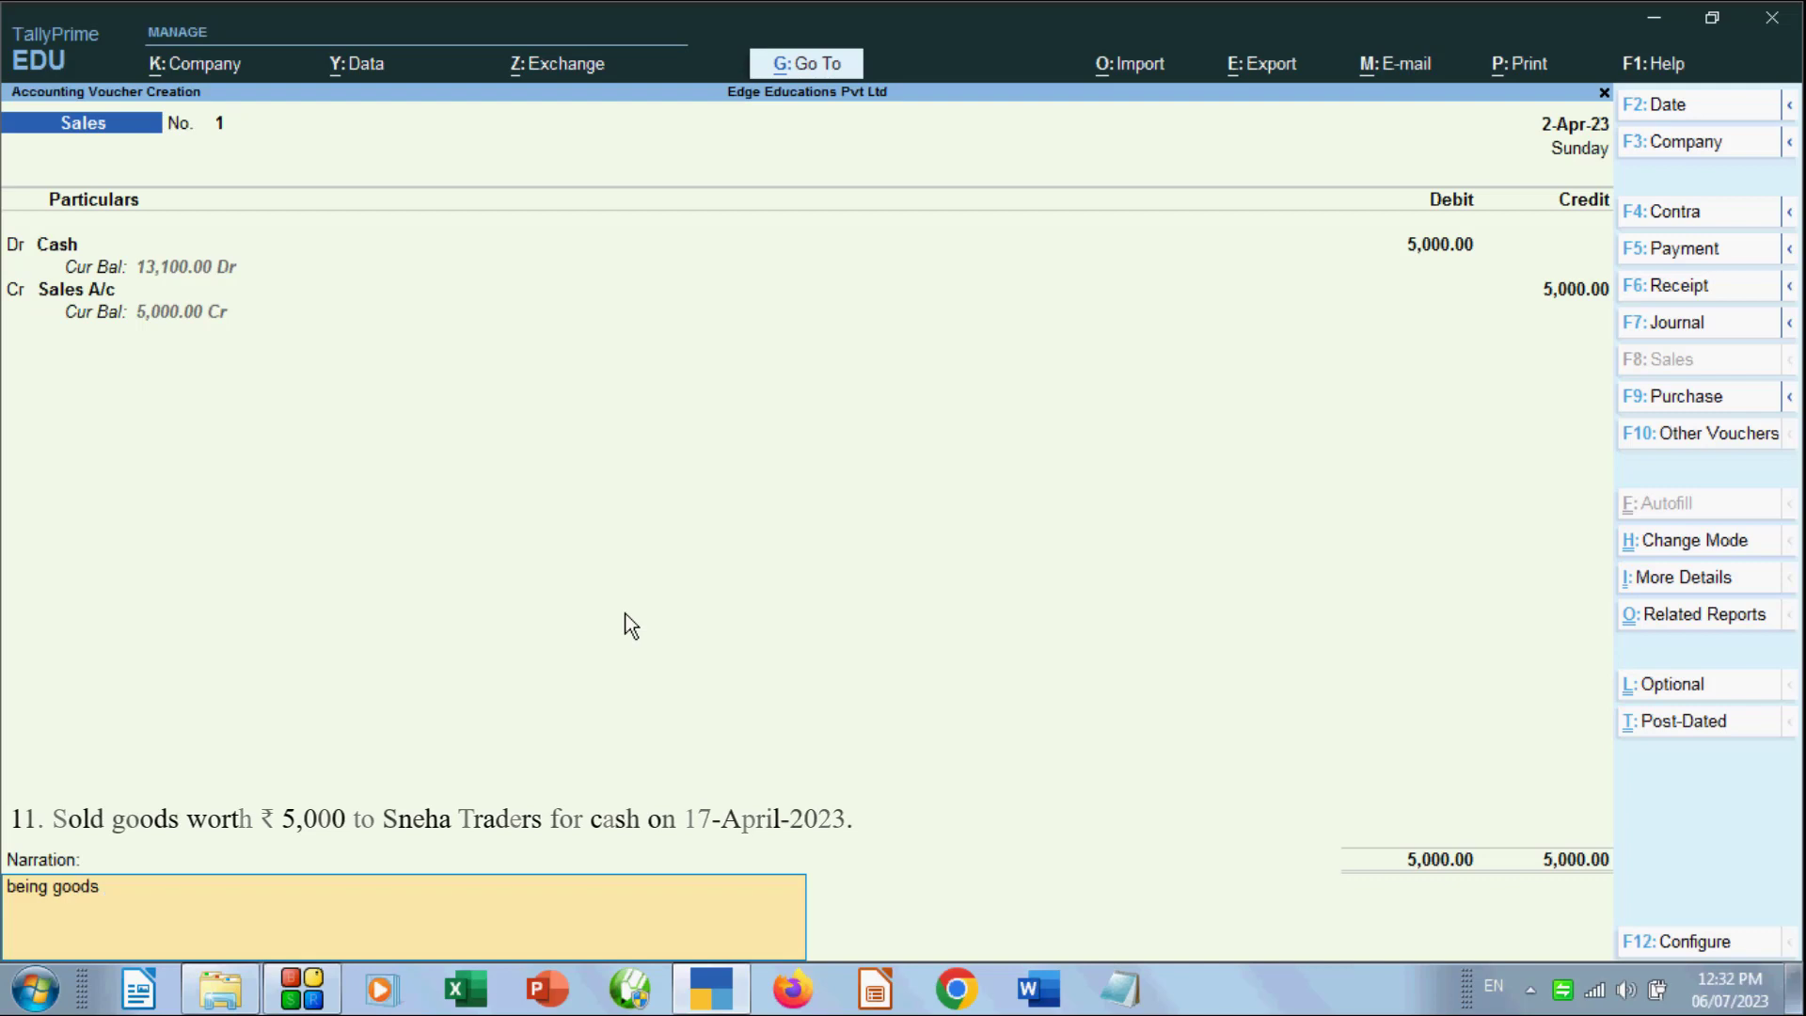
{"action": "type", "text": "old ."}
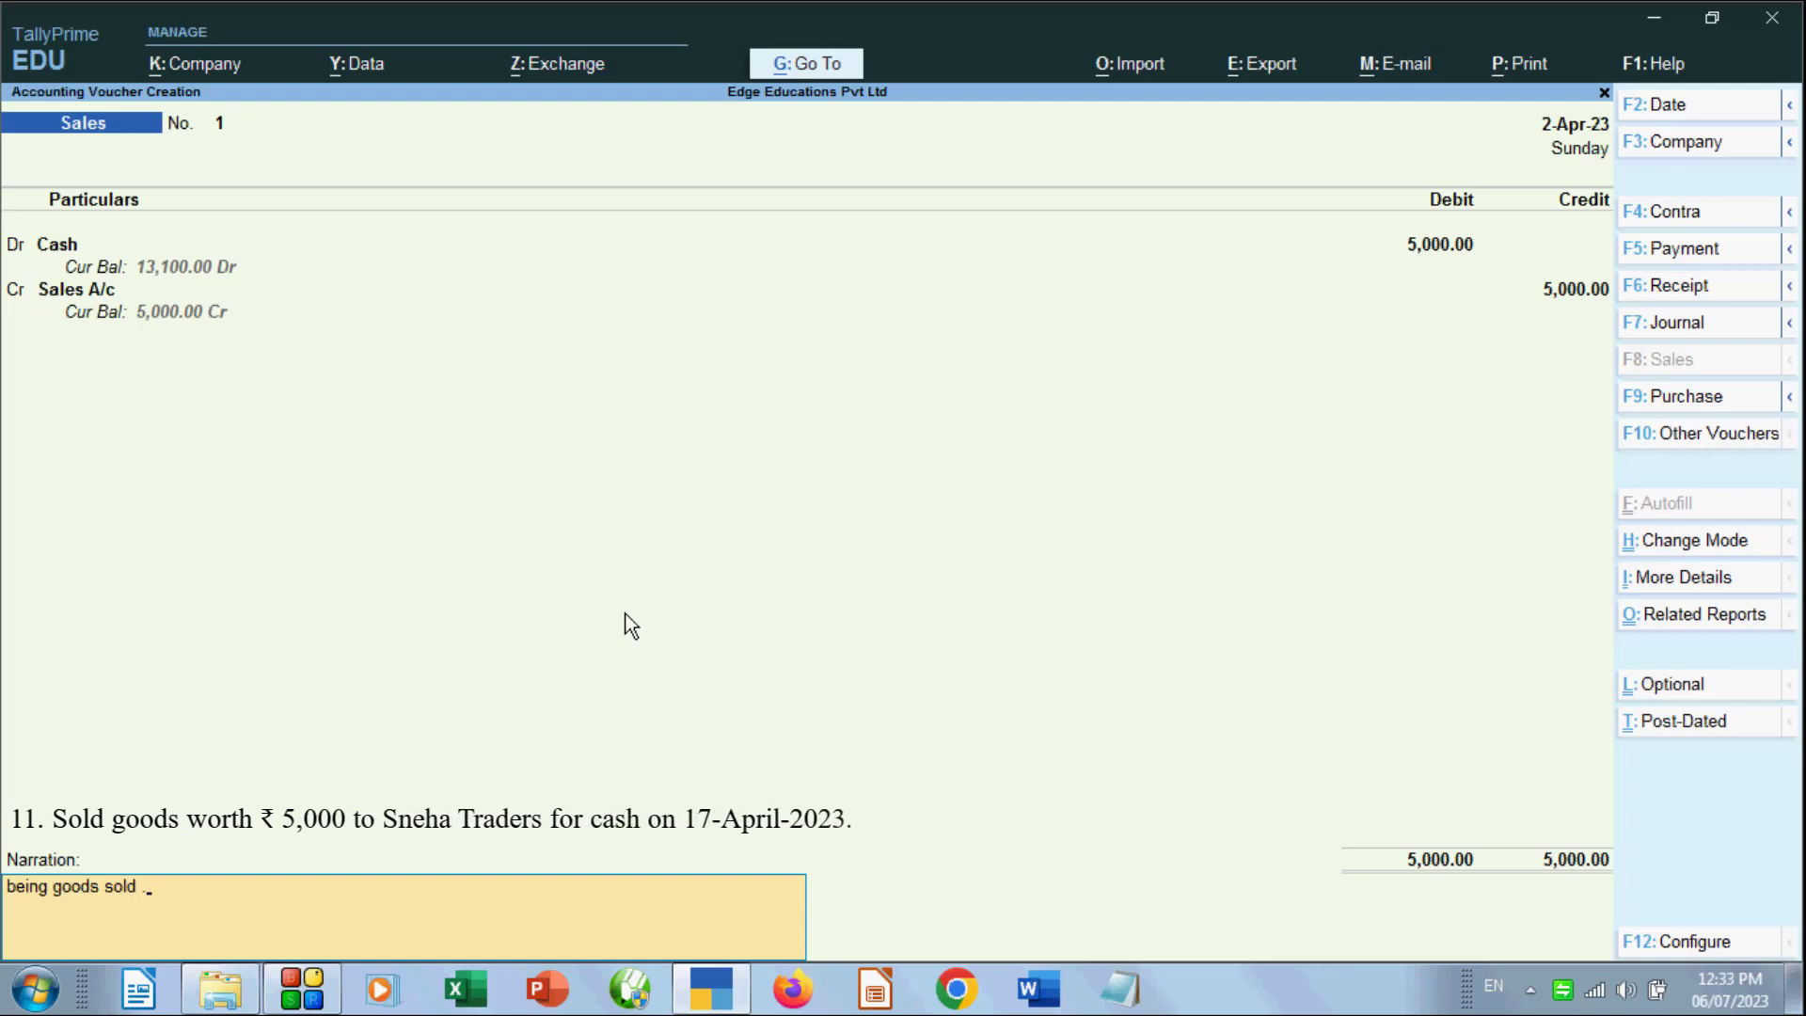
Recheck the Sales A/c line, extend the narration to "being goods sold to sneha traders .", and save the sales voucher
{"action": "left_click", "coordinate": [63, 288]}
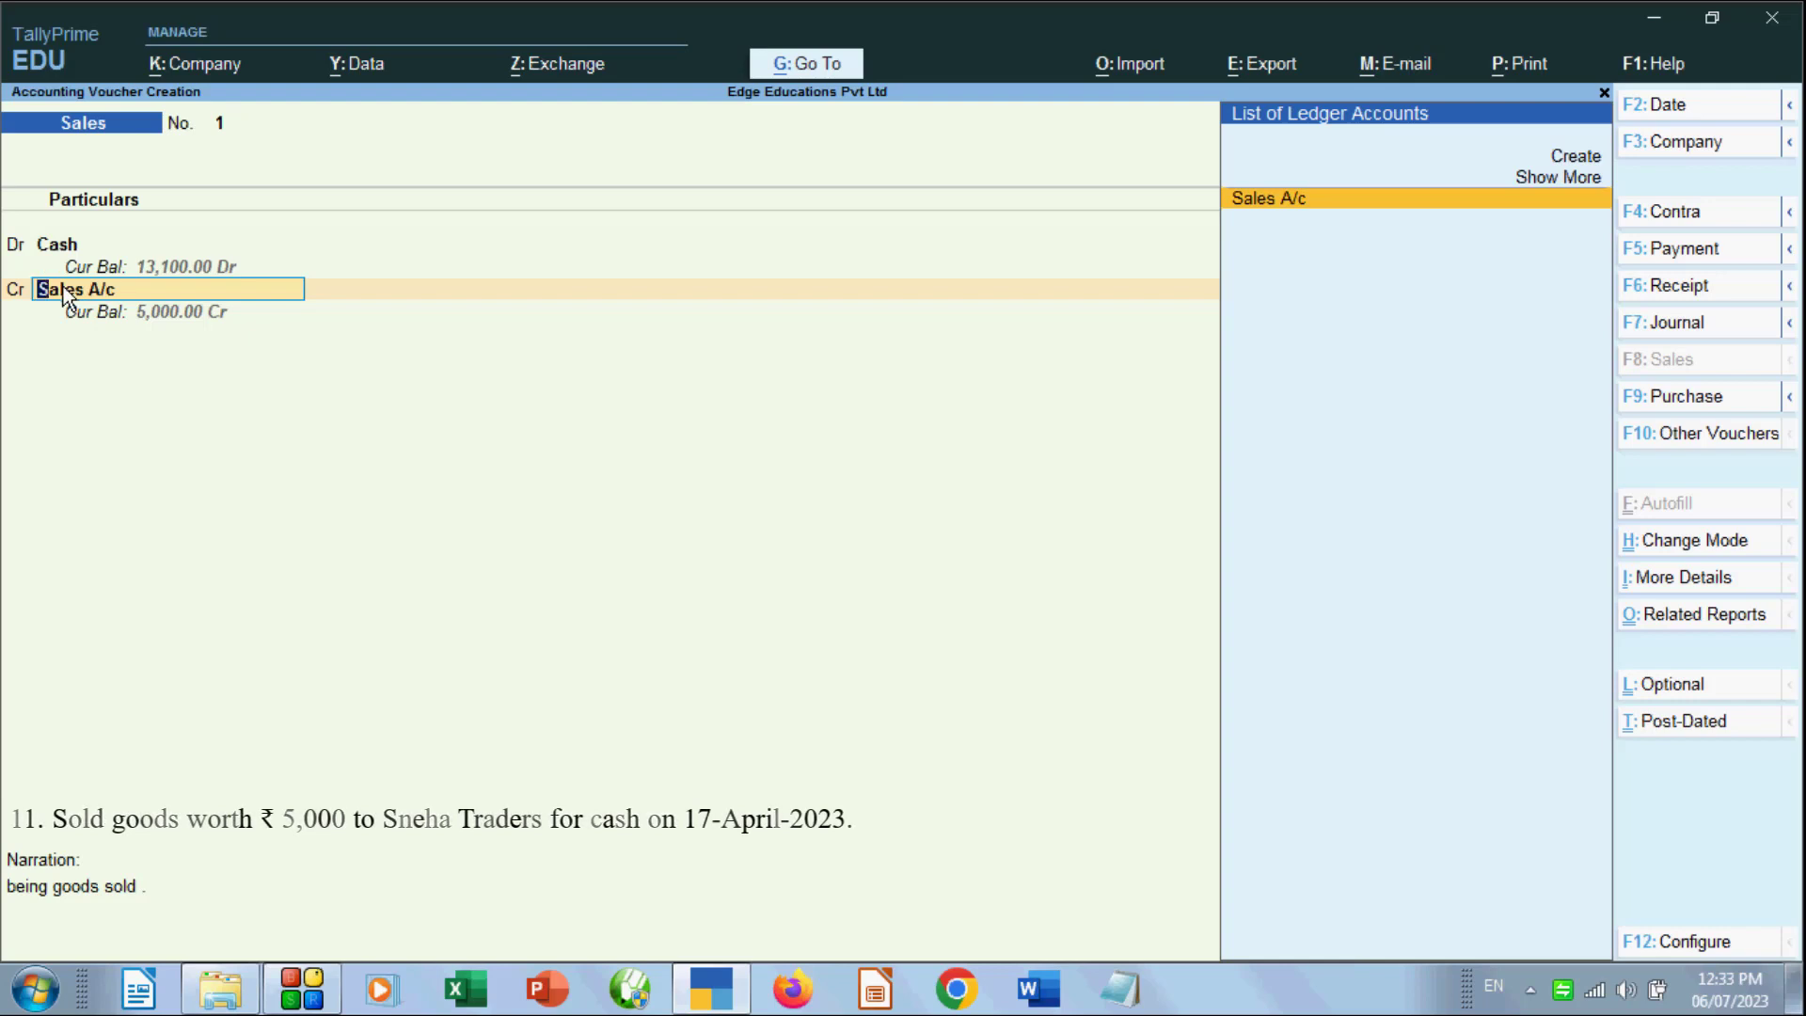
{"action": "key", "text": "Return"}
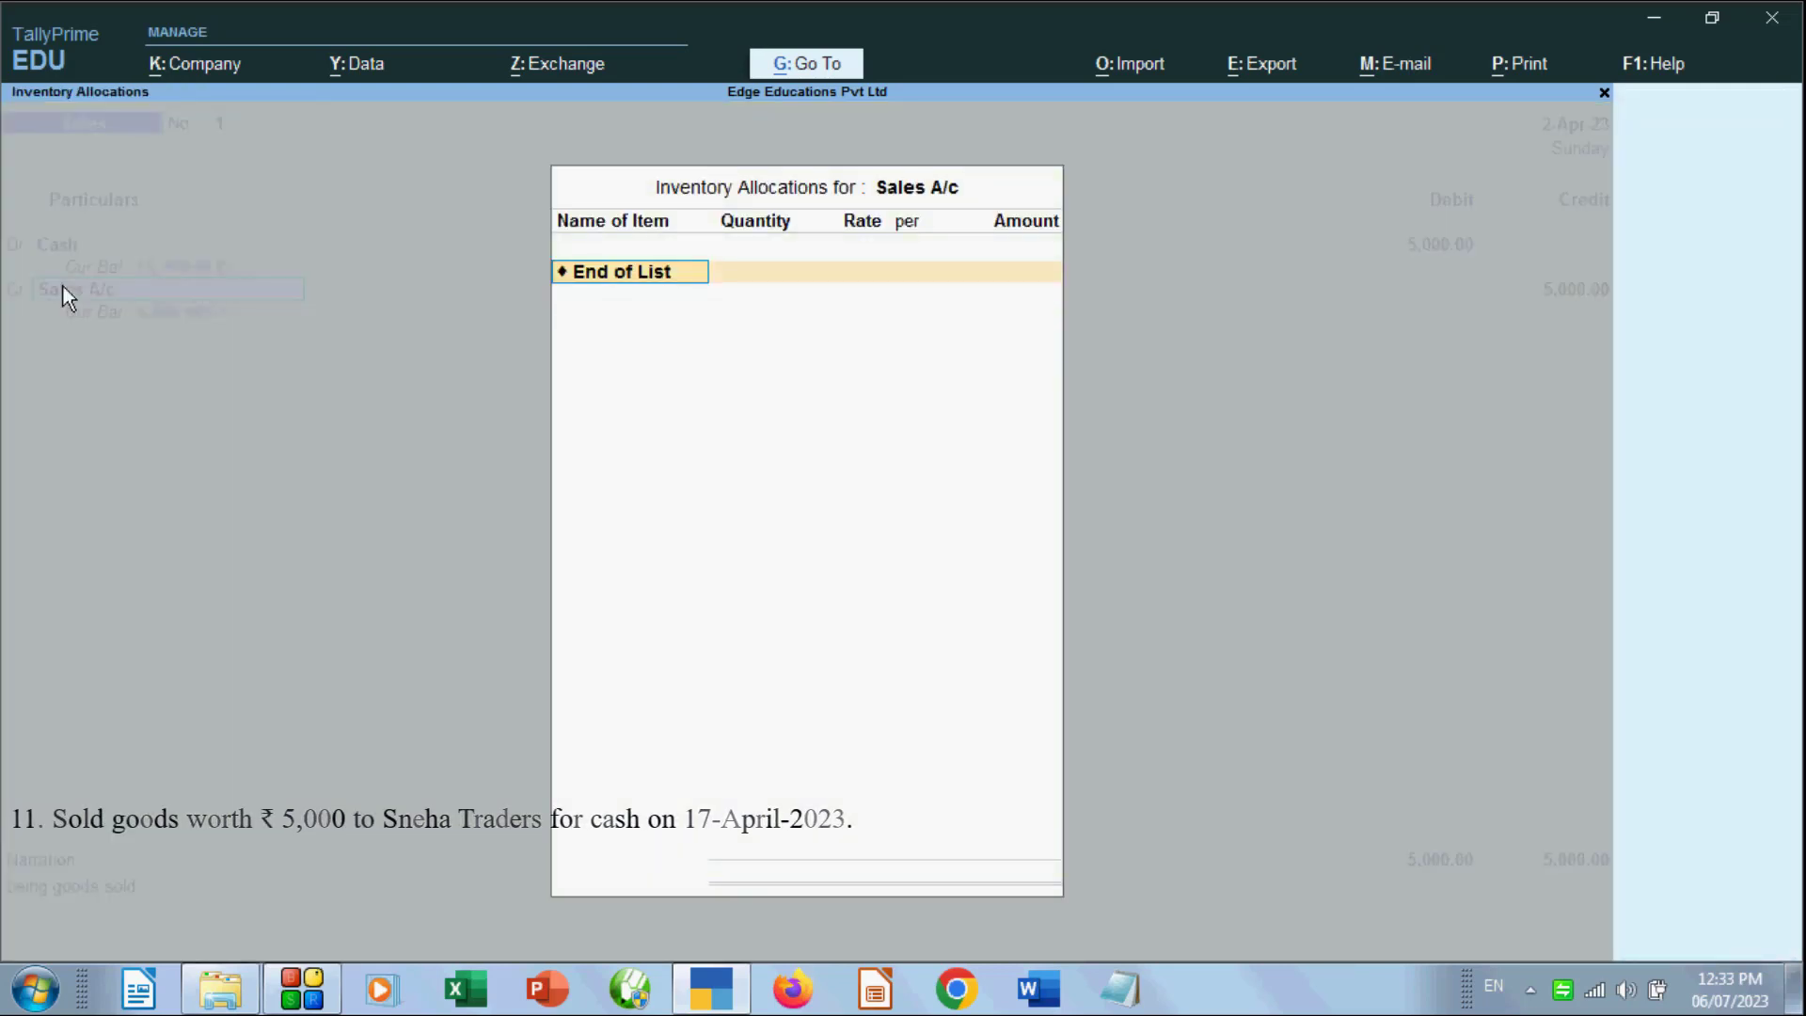
{"action": "key", "text": "Return"}
{"action": "key", "text": "Return"}
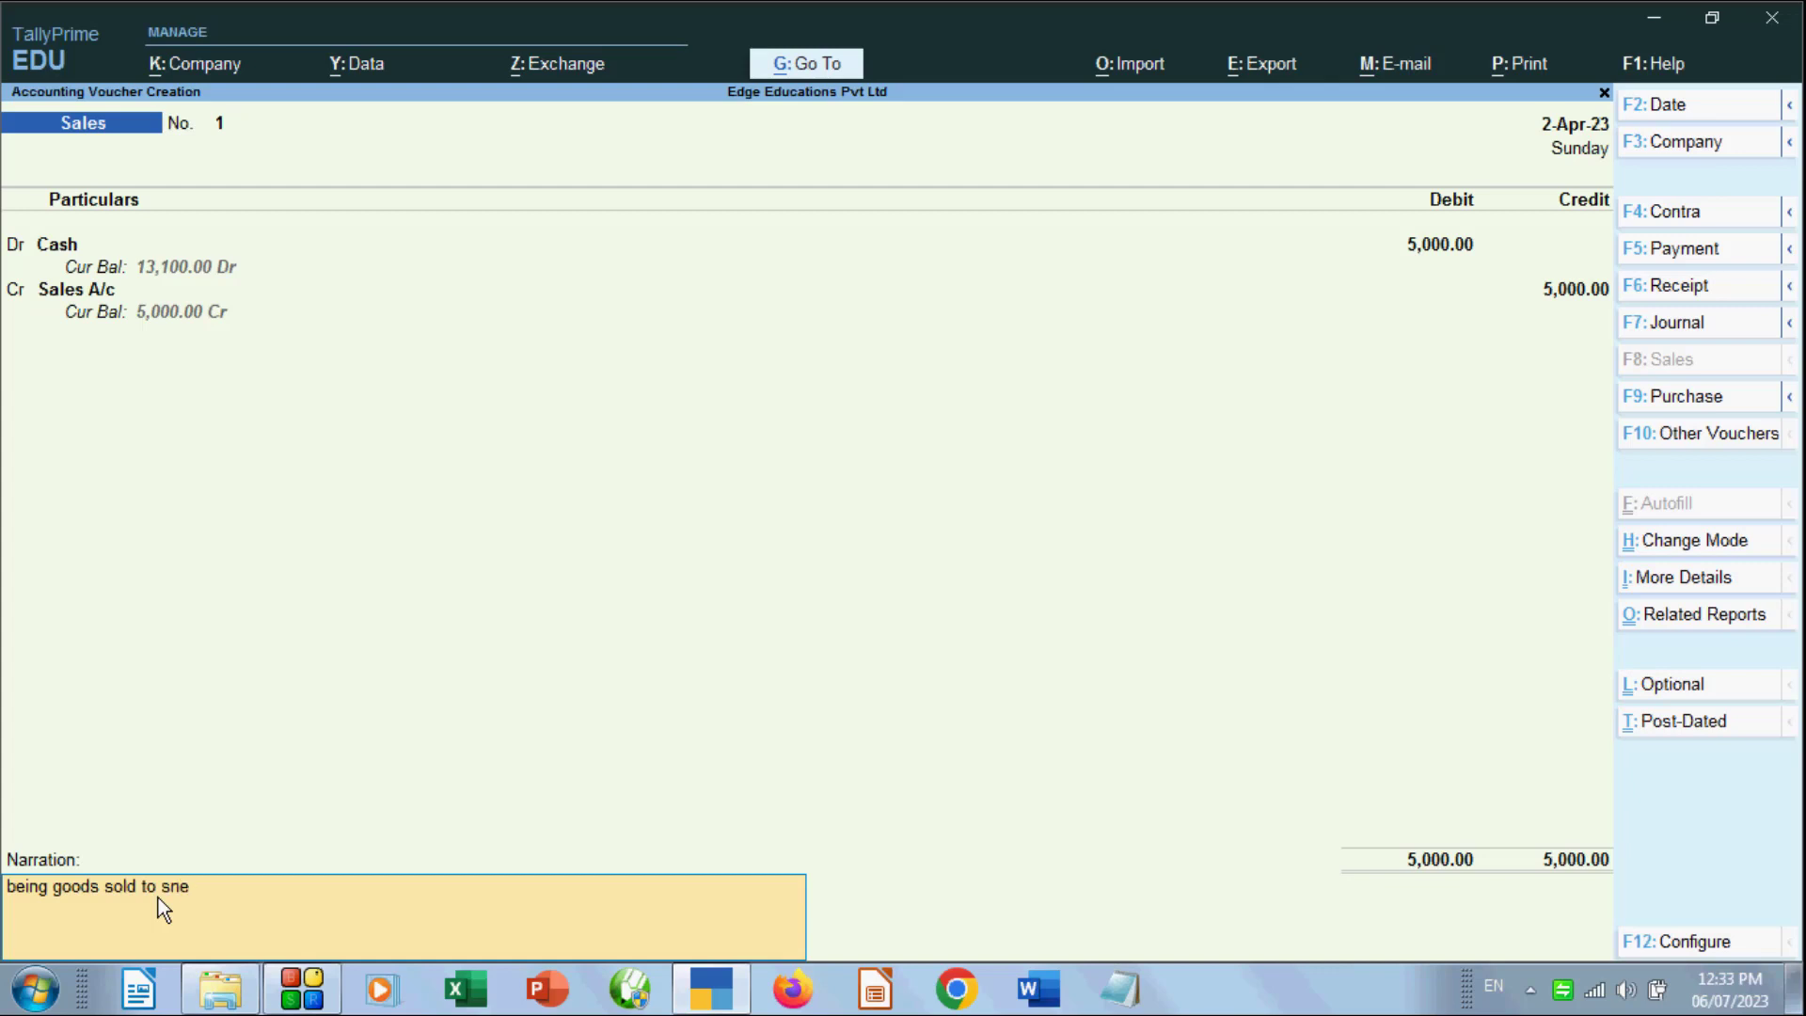
{"action": "type", "text": "raders ."}
{"action": "key", "text": "Return"}
{"action": "key", "text": "Return"}
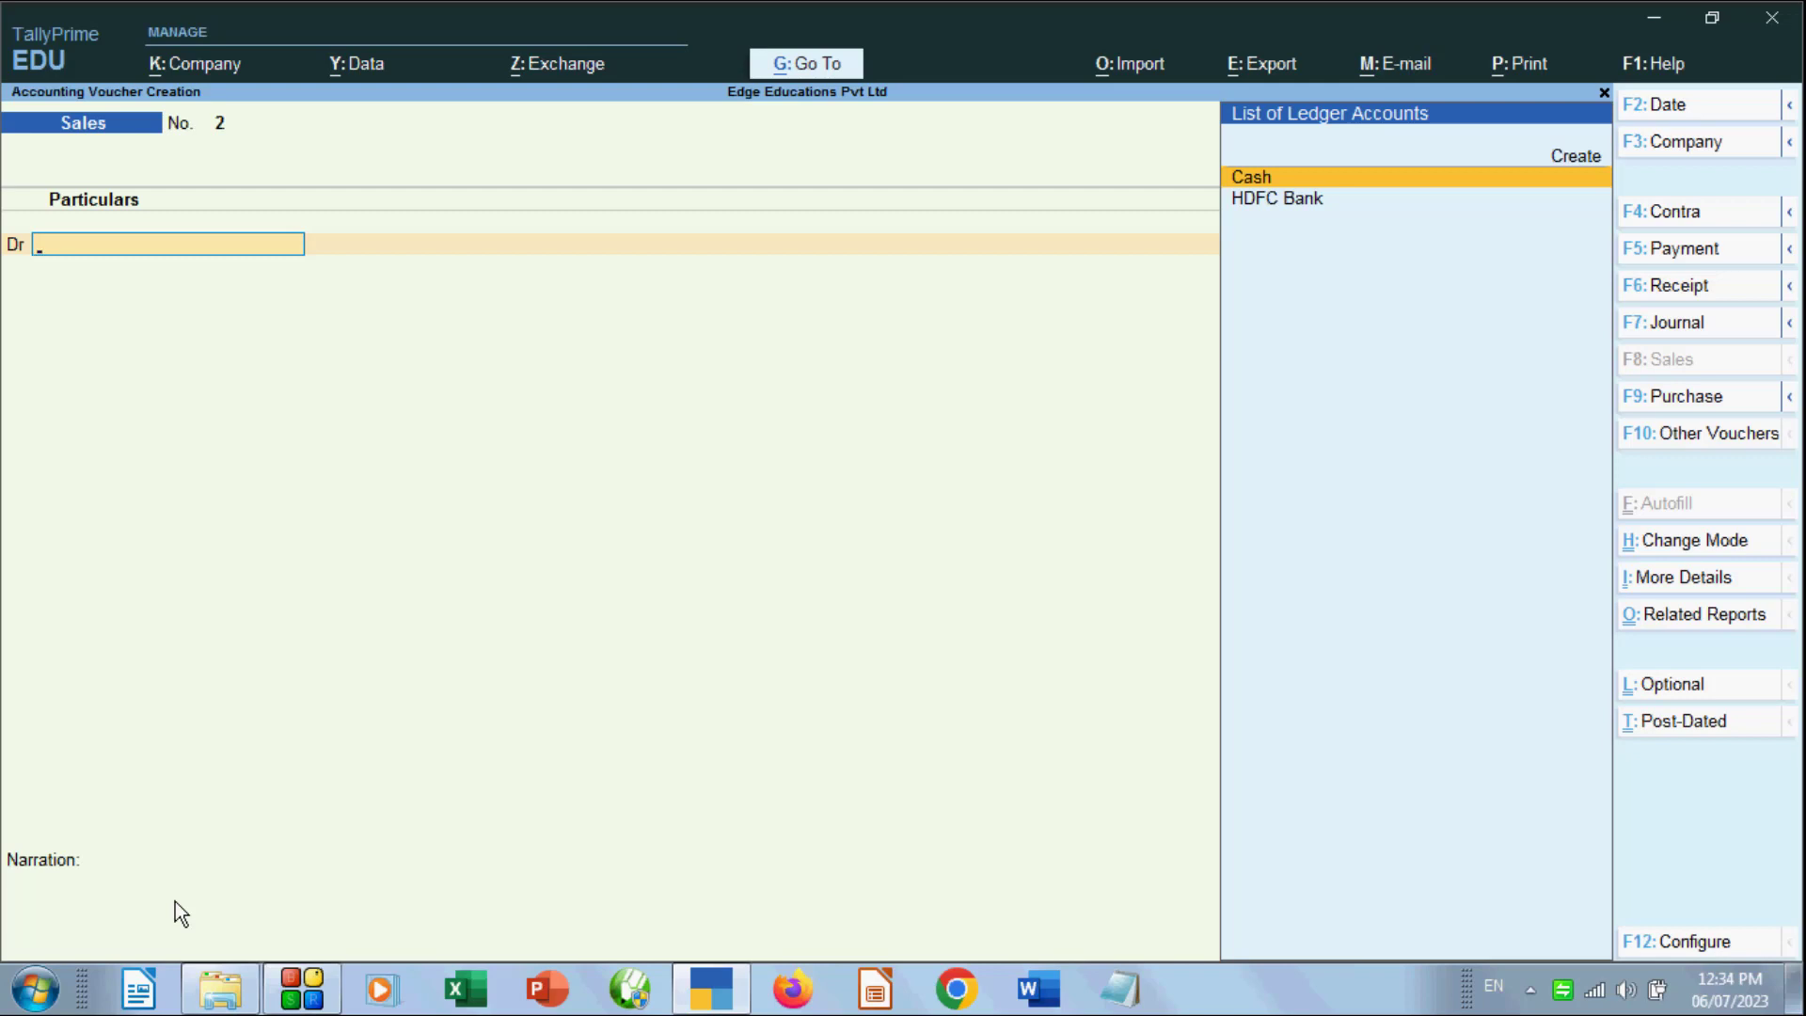
Leave voucher entry and view the monthly Sales Register in the account books
{"action": "key", "text": "Escape"}
{"action": "key", "text": "Escape"}
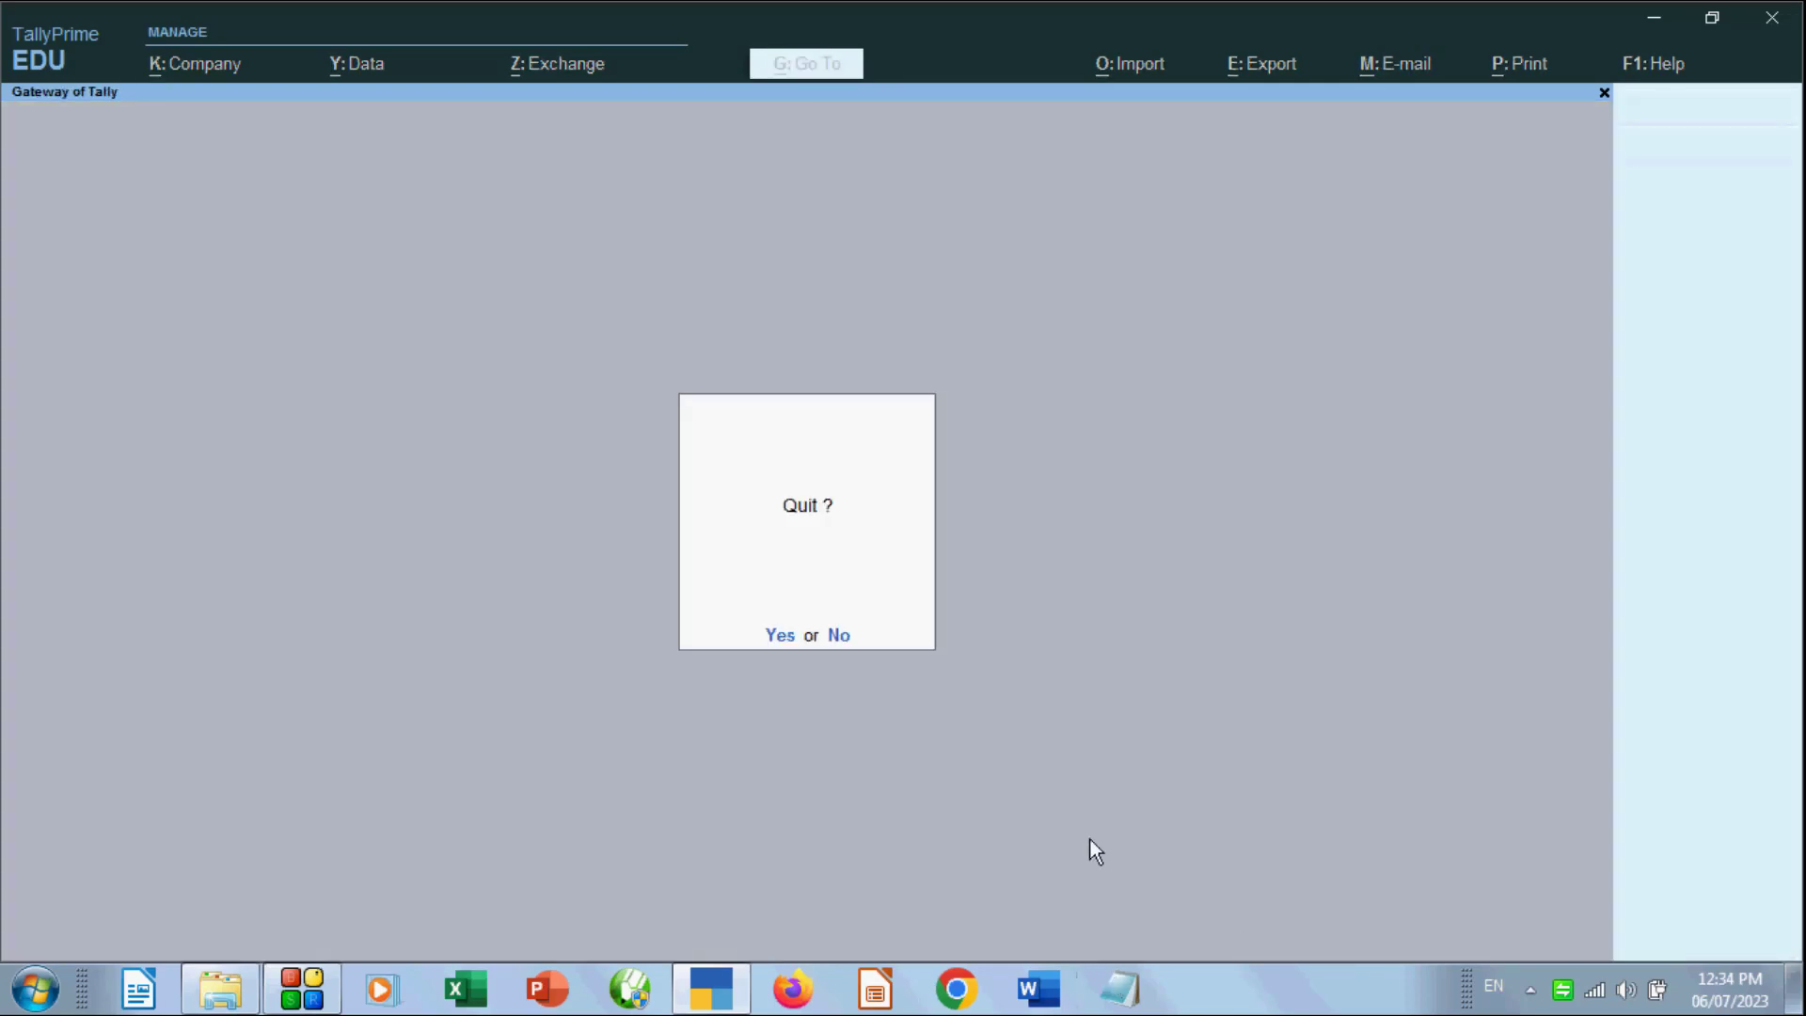
{"action": "key", "text": "Escape"}
{"action": "left_click", "coordinate": [1211, 732]}
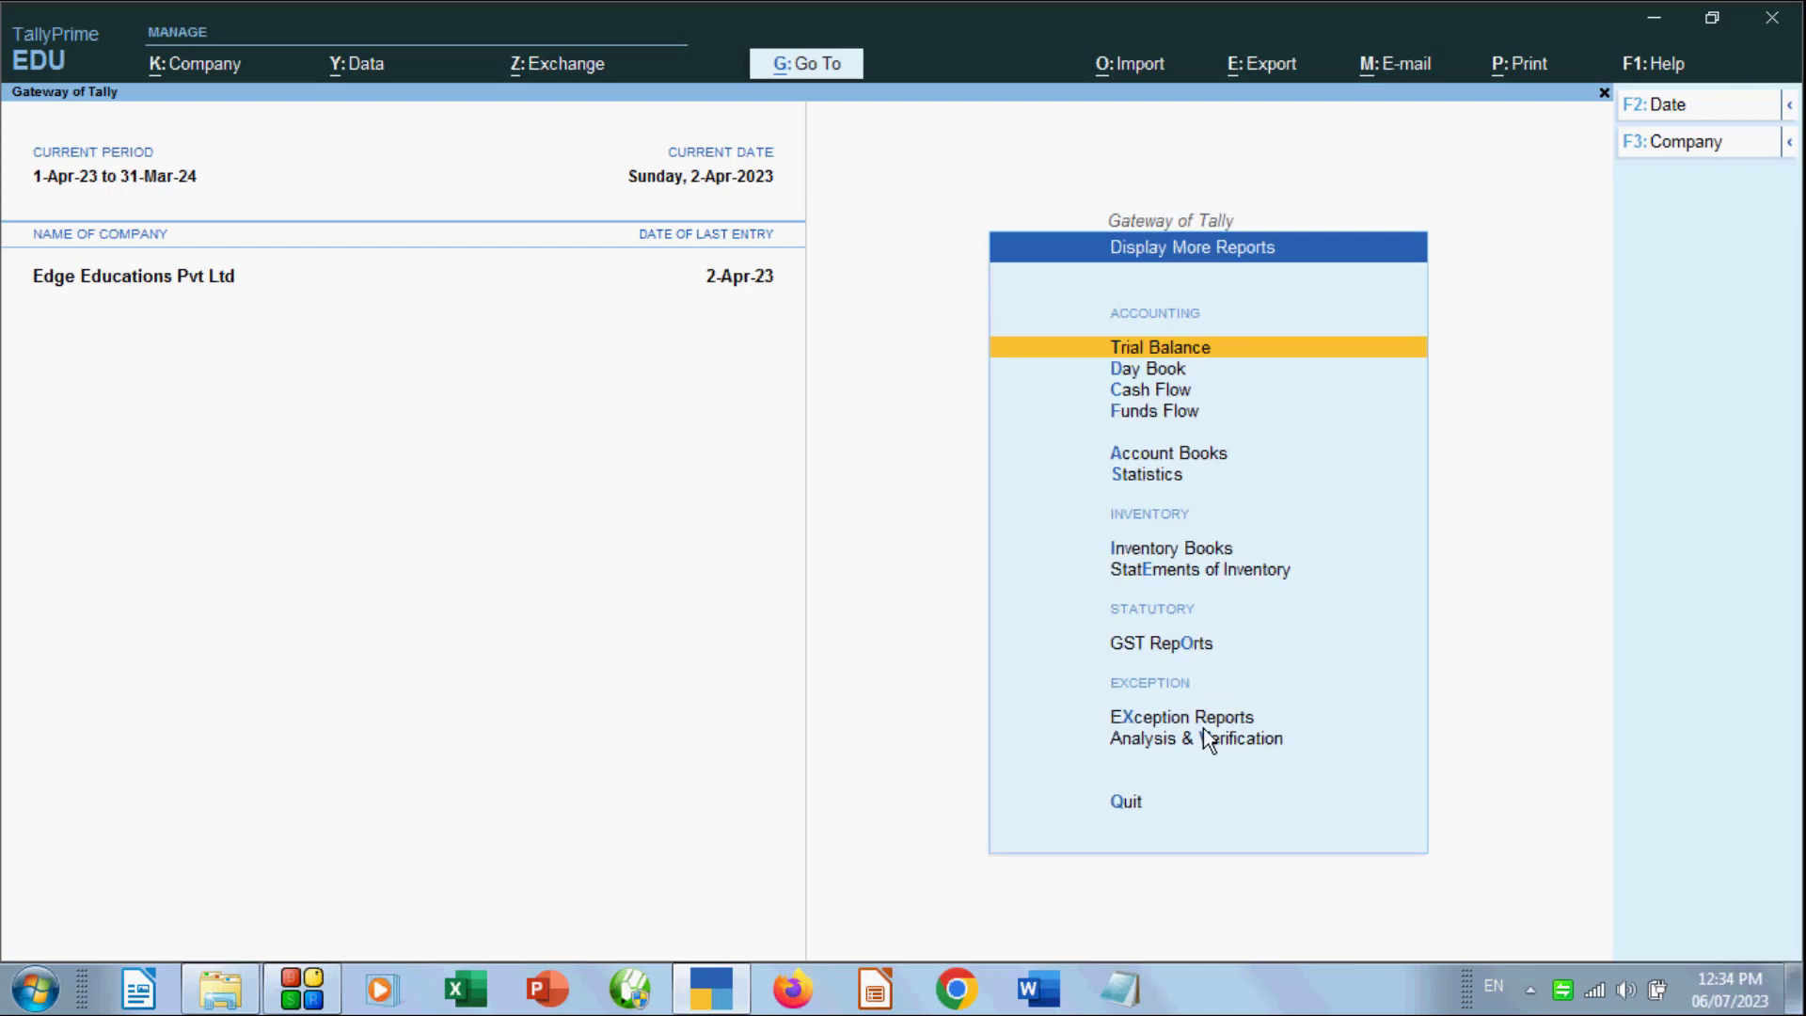
{"action": "left_click", "coordinate": [1186, 459]}
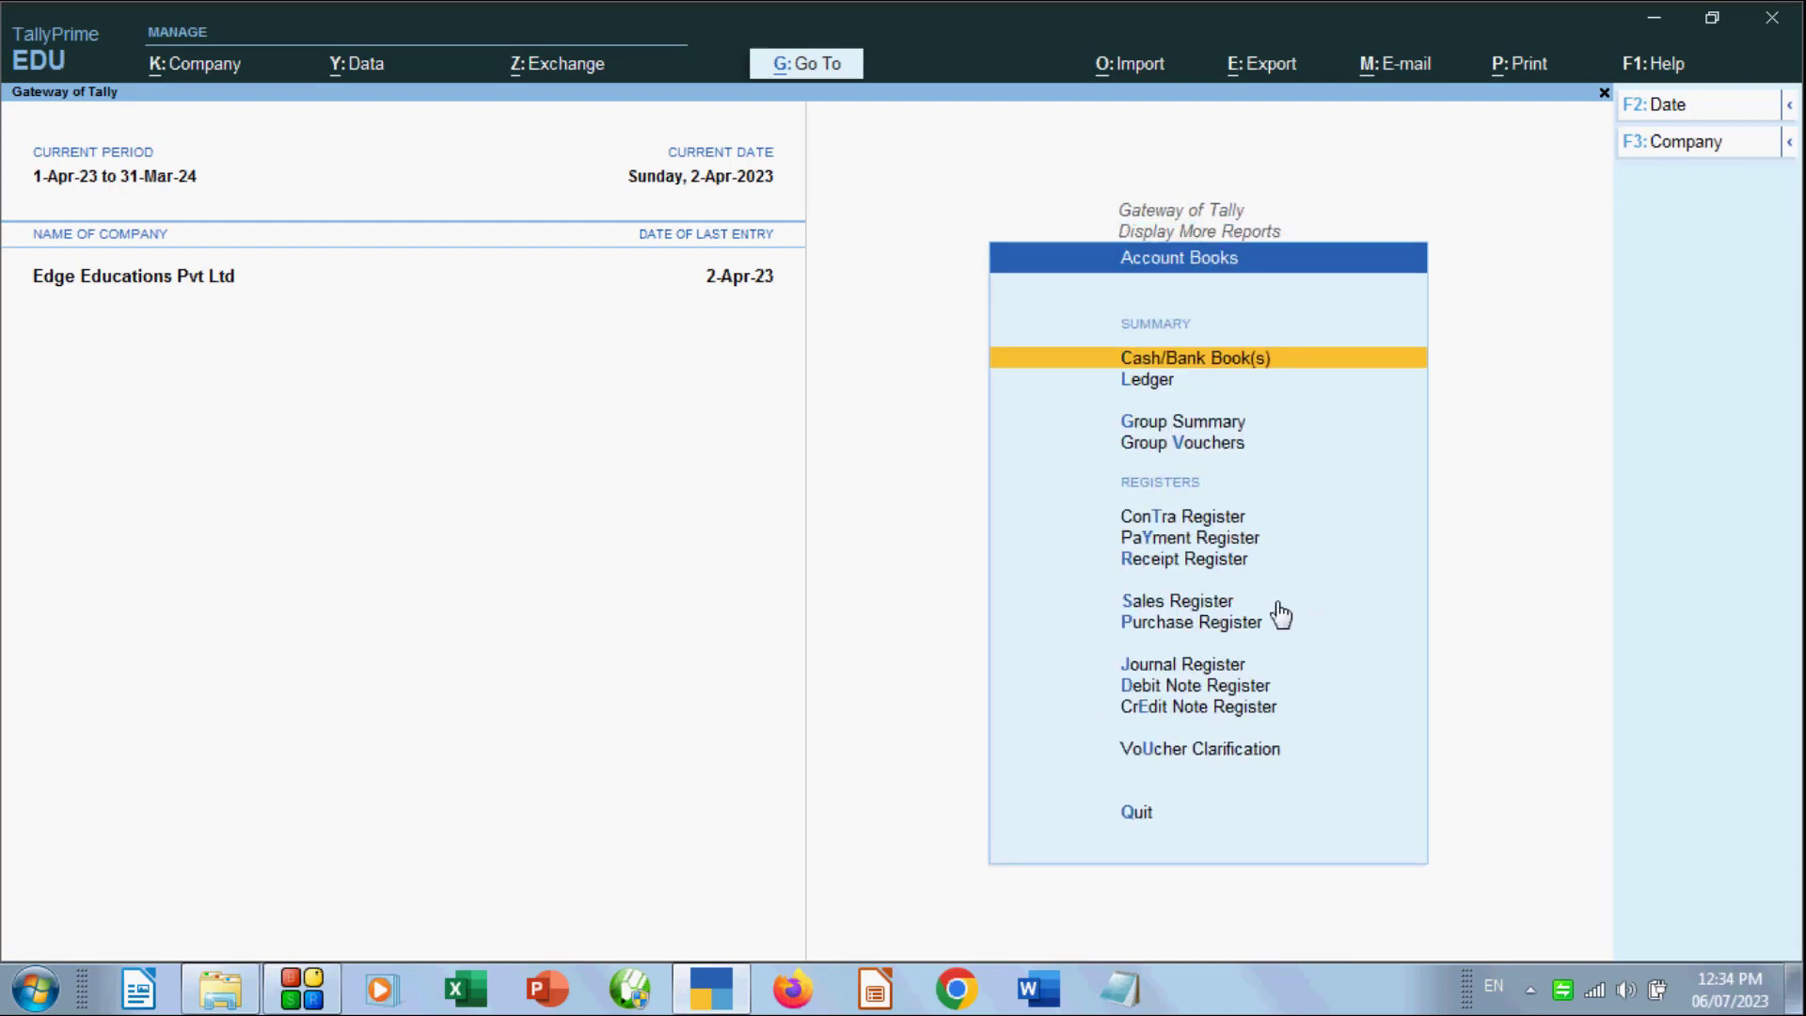
{"action": "left_click", "coordinate": [1199, 601]}
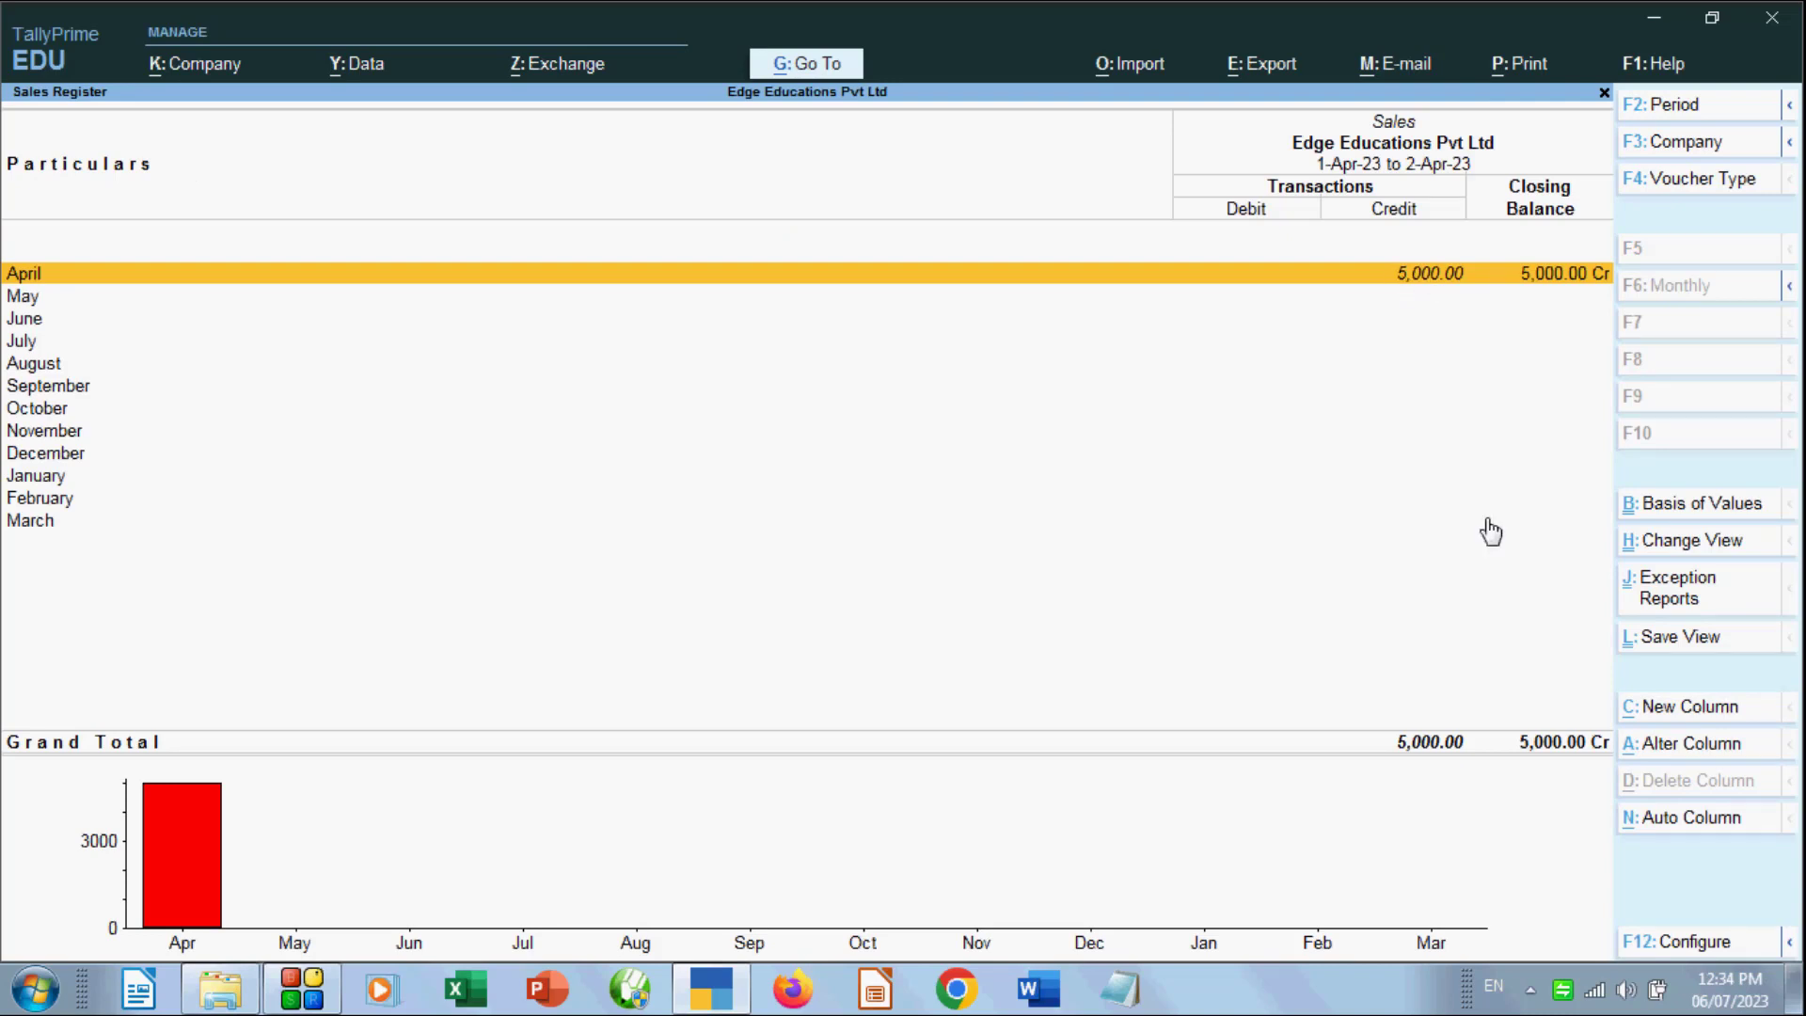
View April's sales vouchers in the Columnar view with the party's address set to be shown
{"action": "key", "text": "Return"}
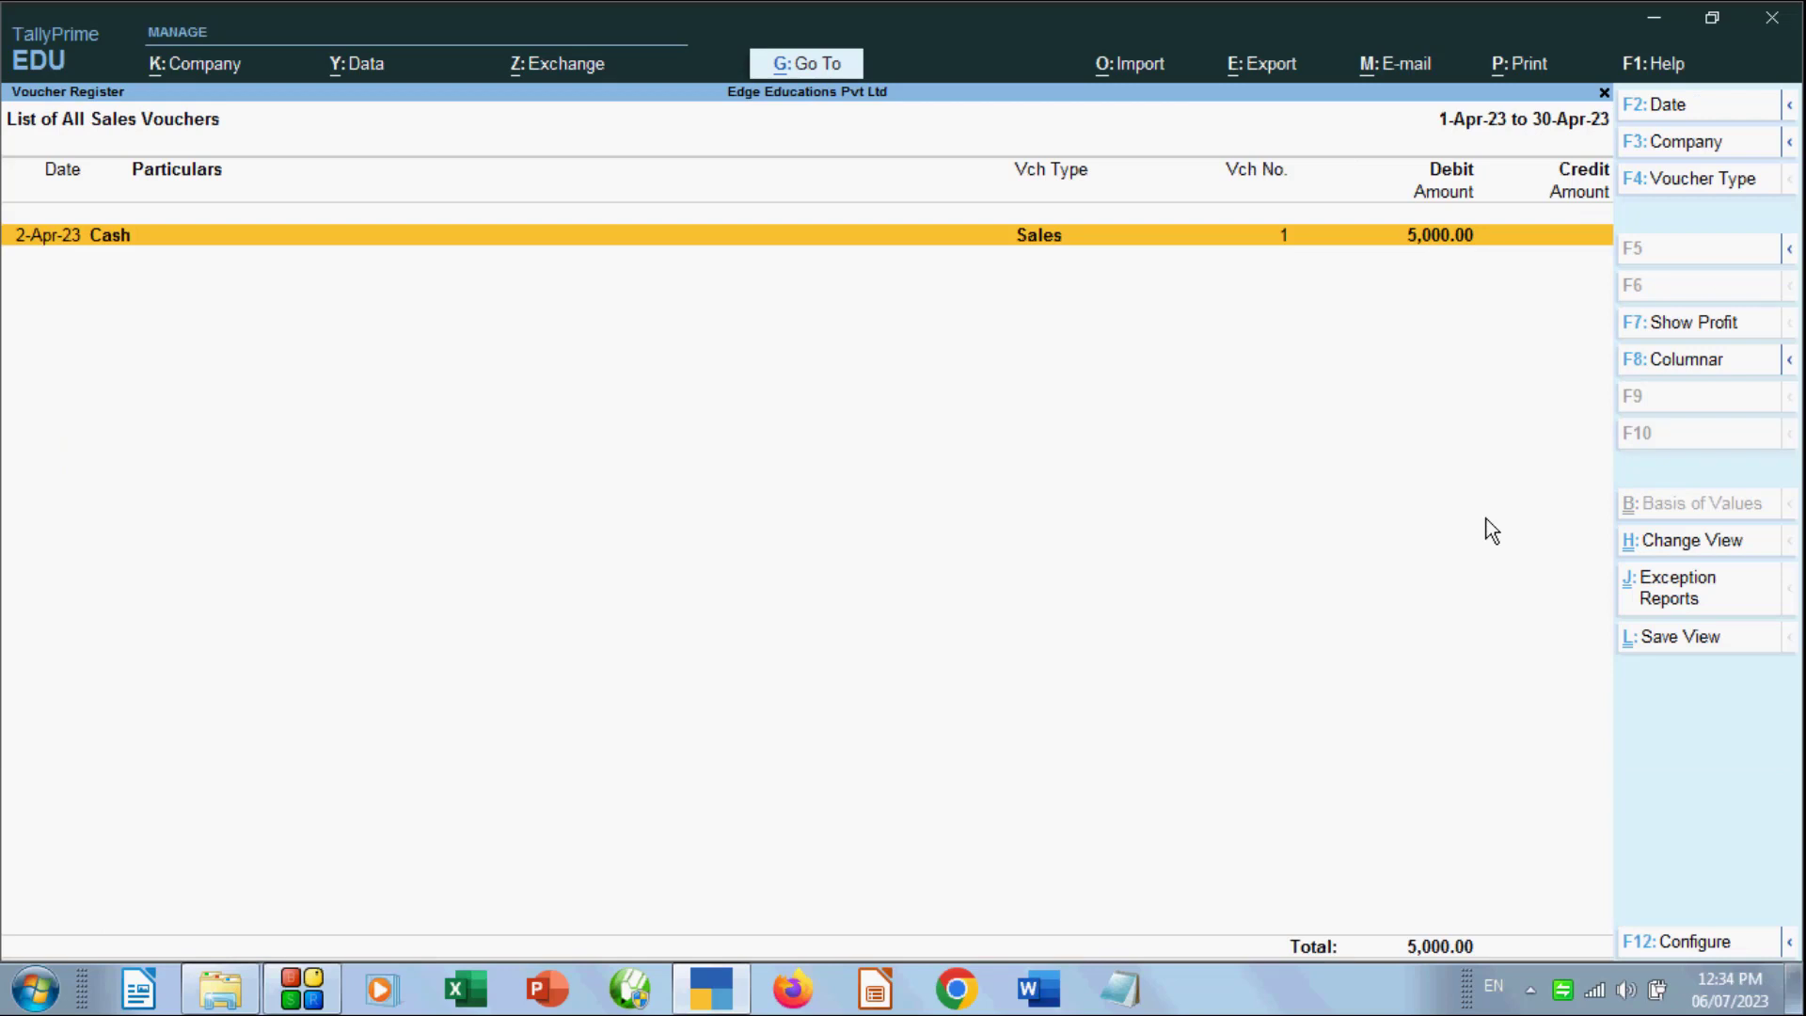
{"action": "left_click", "coordinate": [1648, 548]}
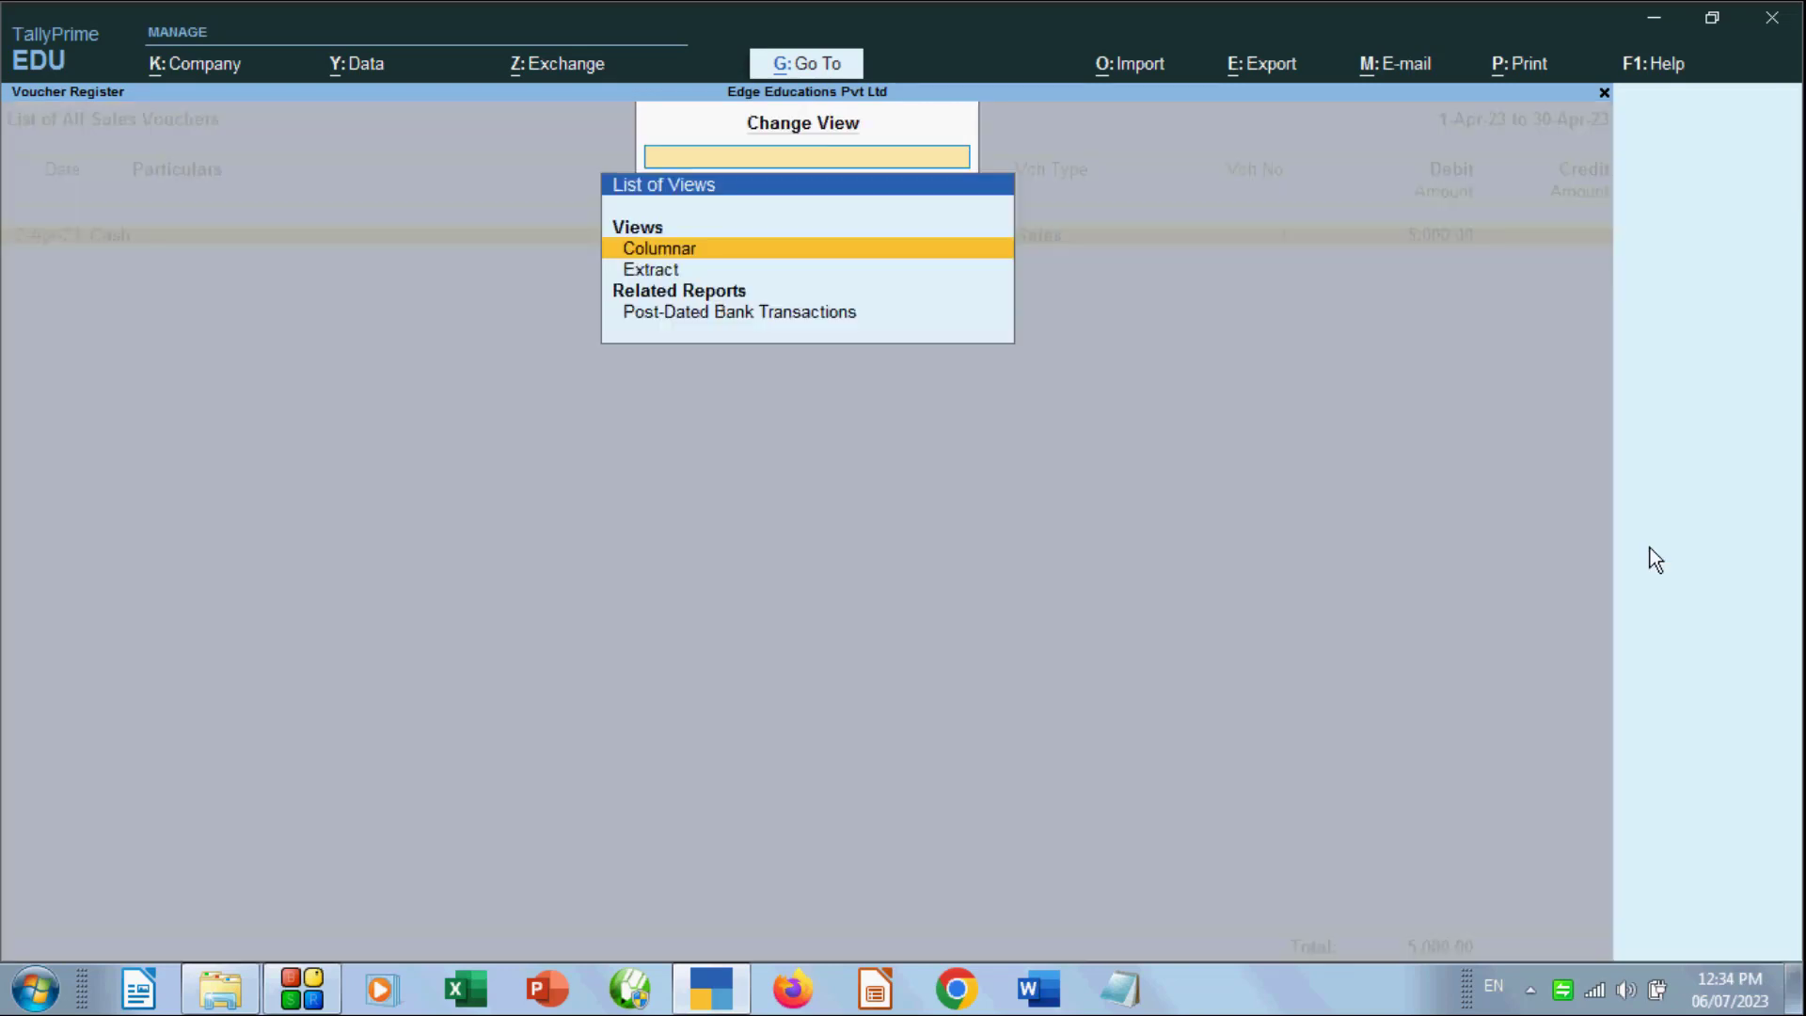
{"action": "key", "text": "Return"}
{"action": "key", "text": "Return"}
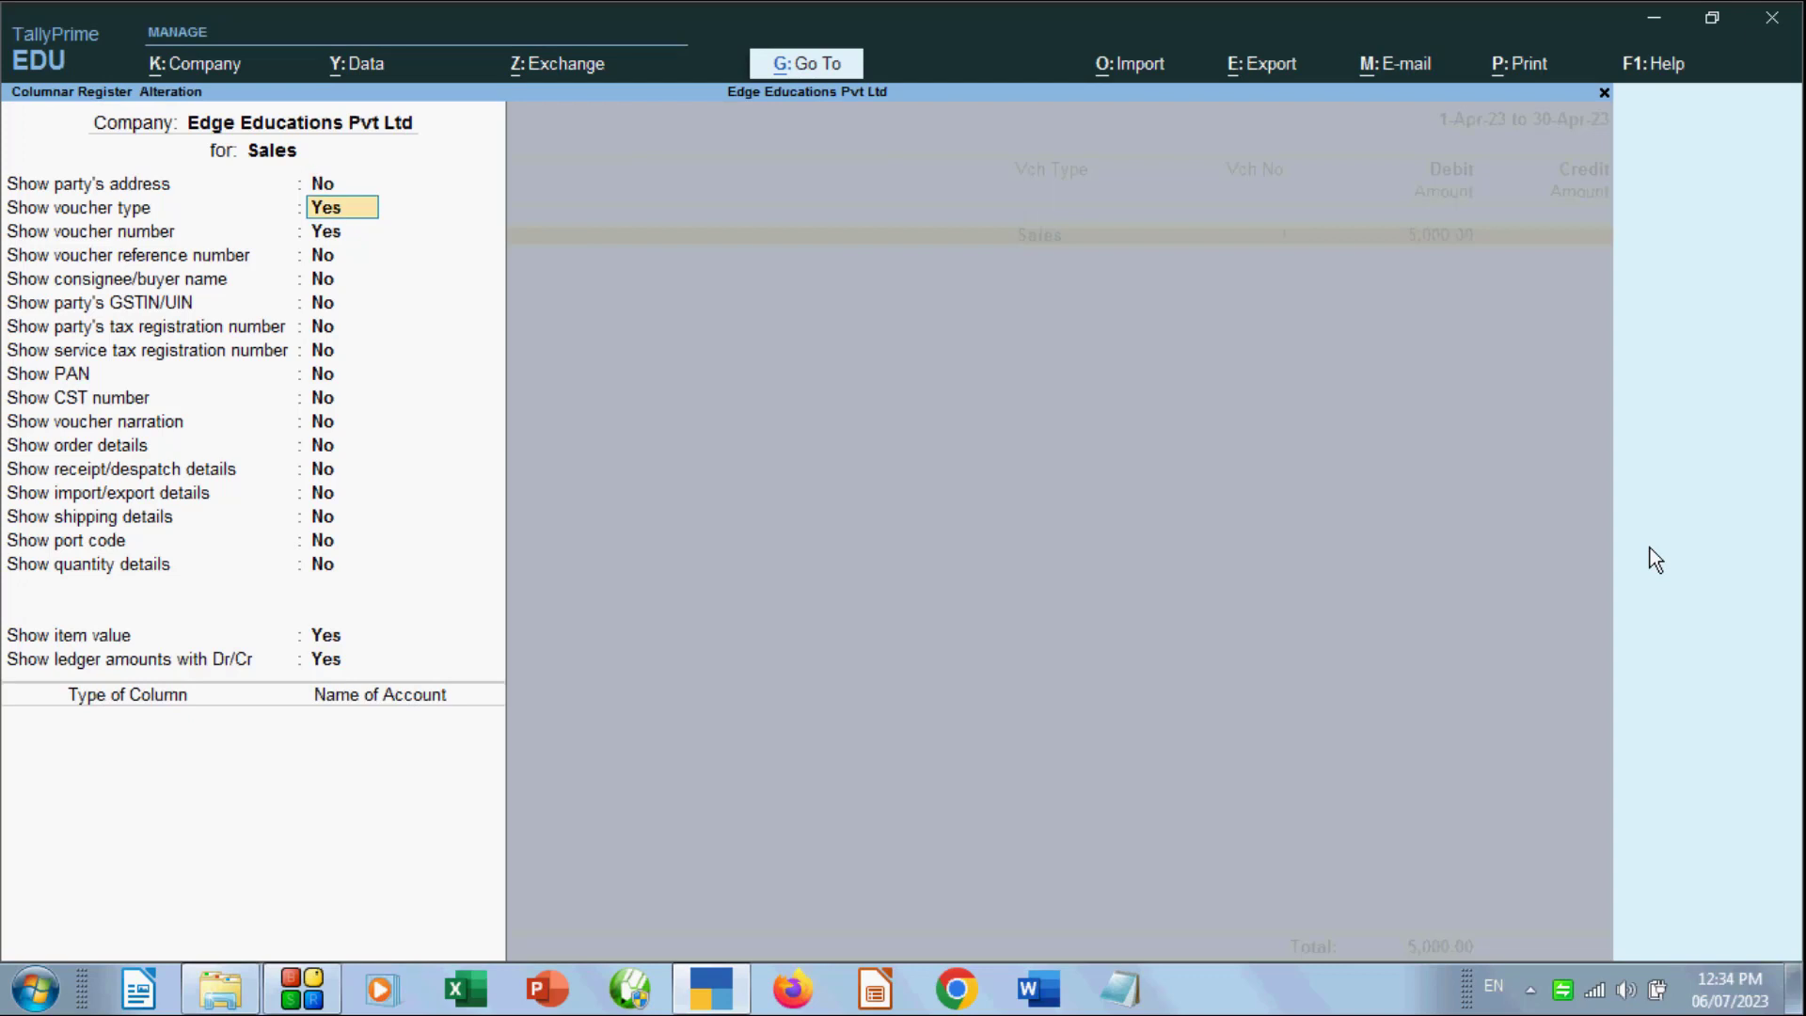
{"action": "key", "text": "Up"}
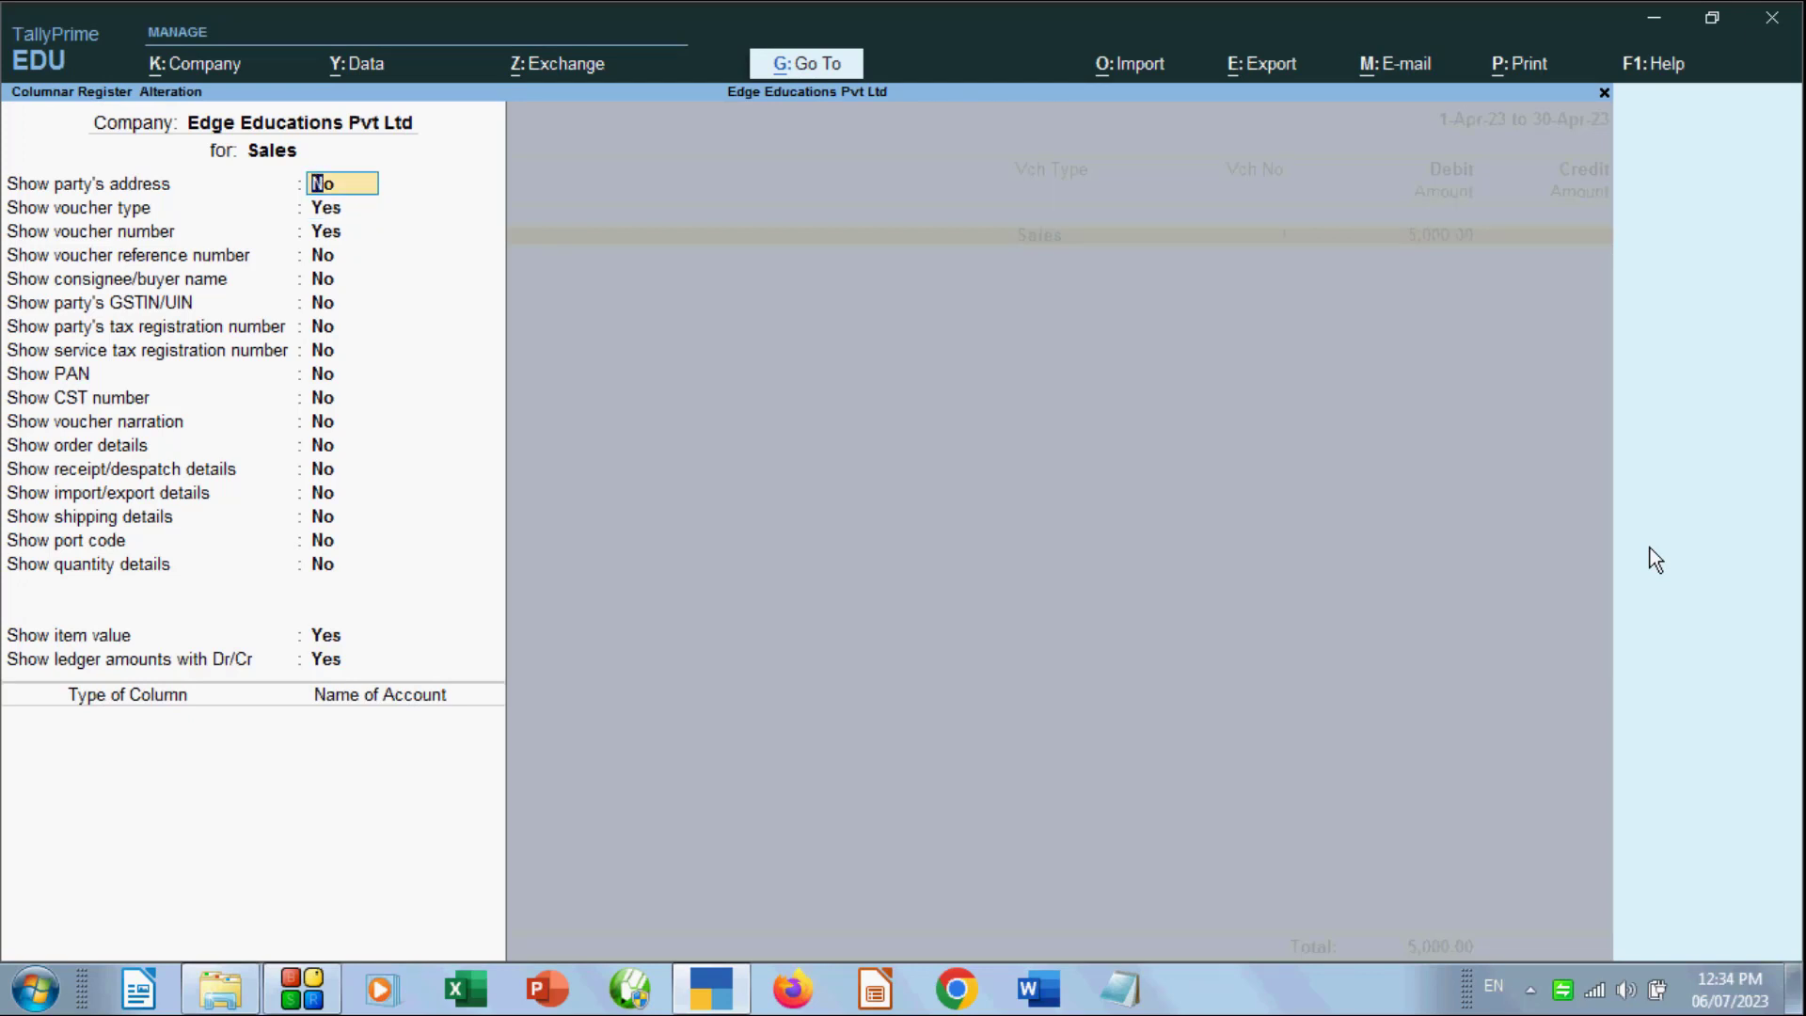
{"action": "type", "text": "yes"}
{"action": "key", "text": "Return"}
{"action": "key", "text": "ctrl+a"}
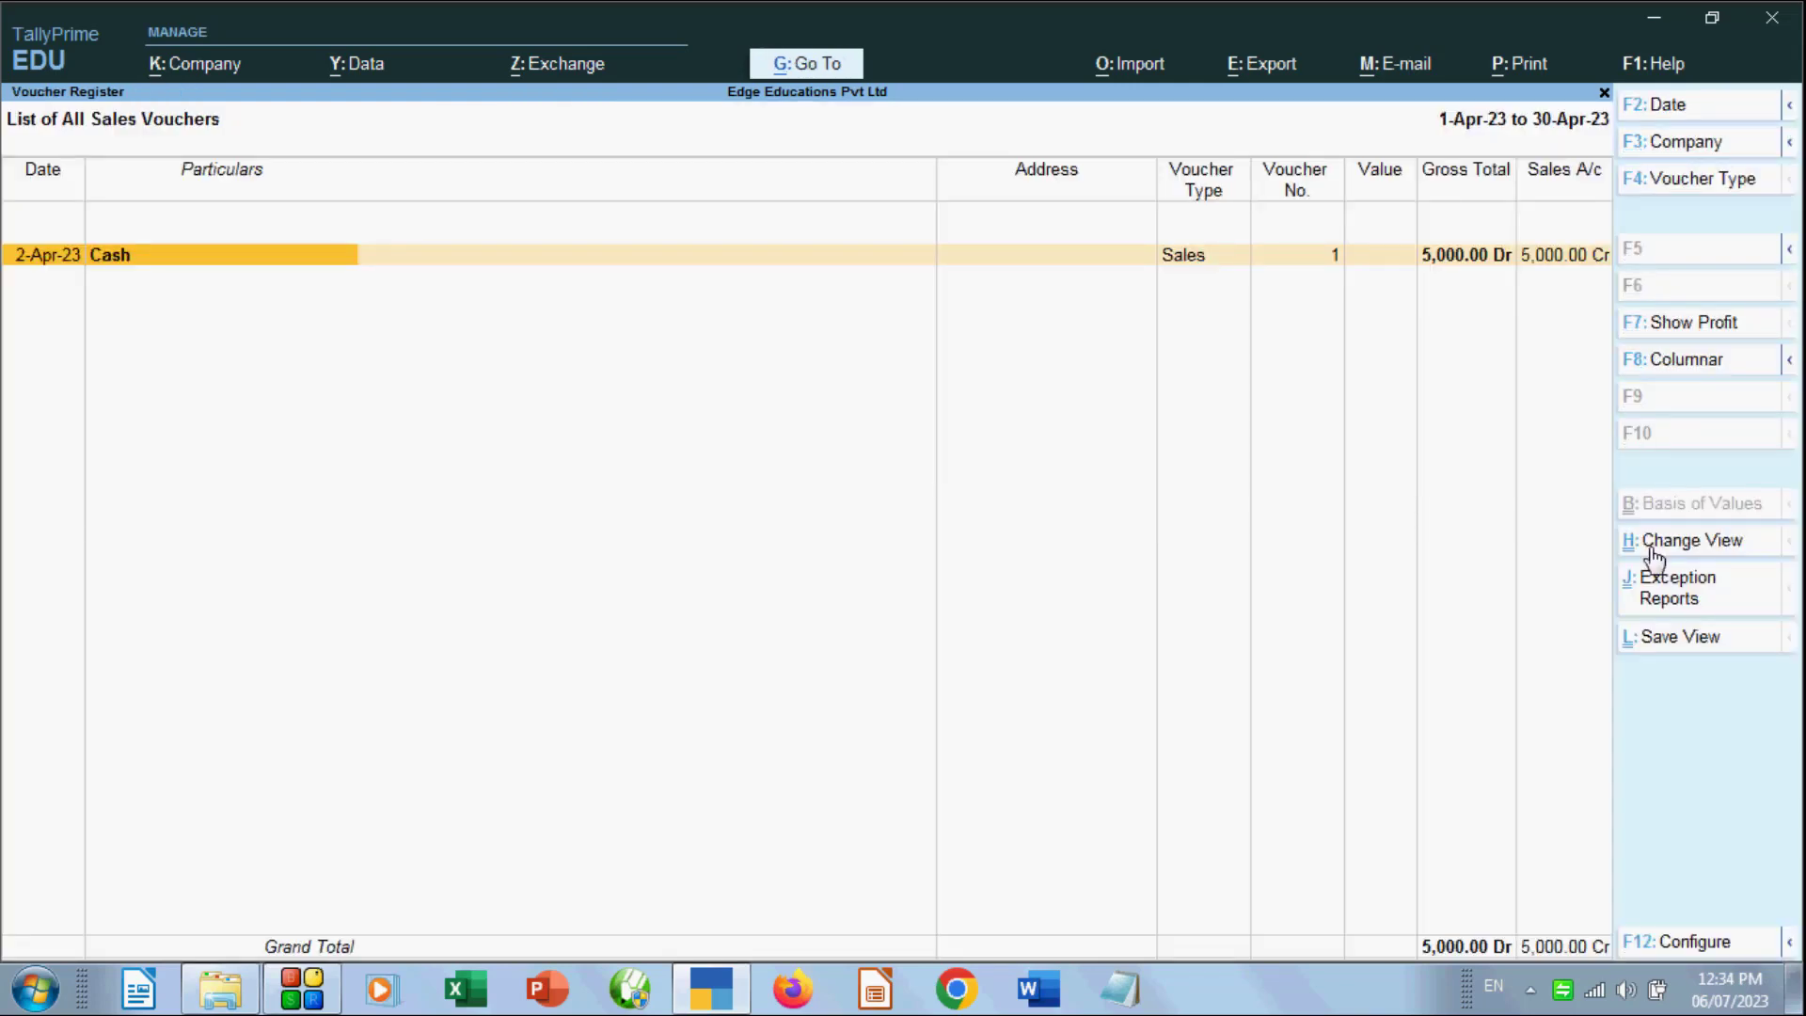
Close the sales register and the account books and return to the Gateway of Tally
{"action": "key", "text": "Escape"}
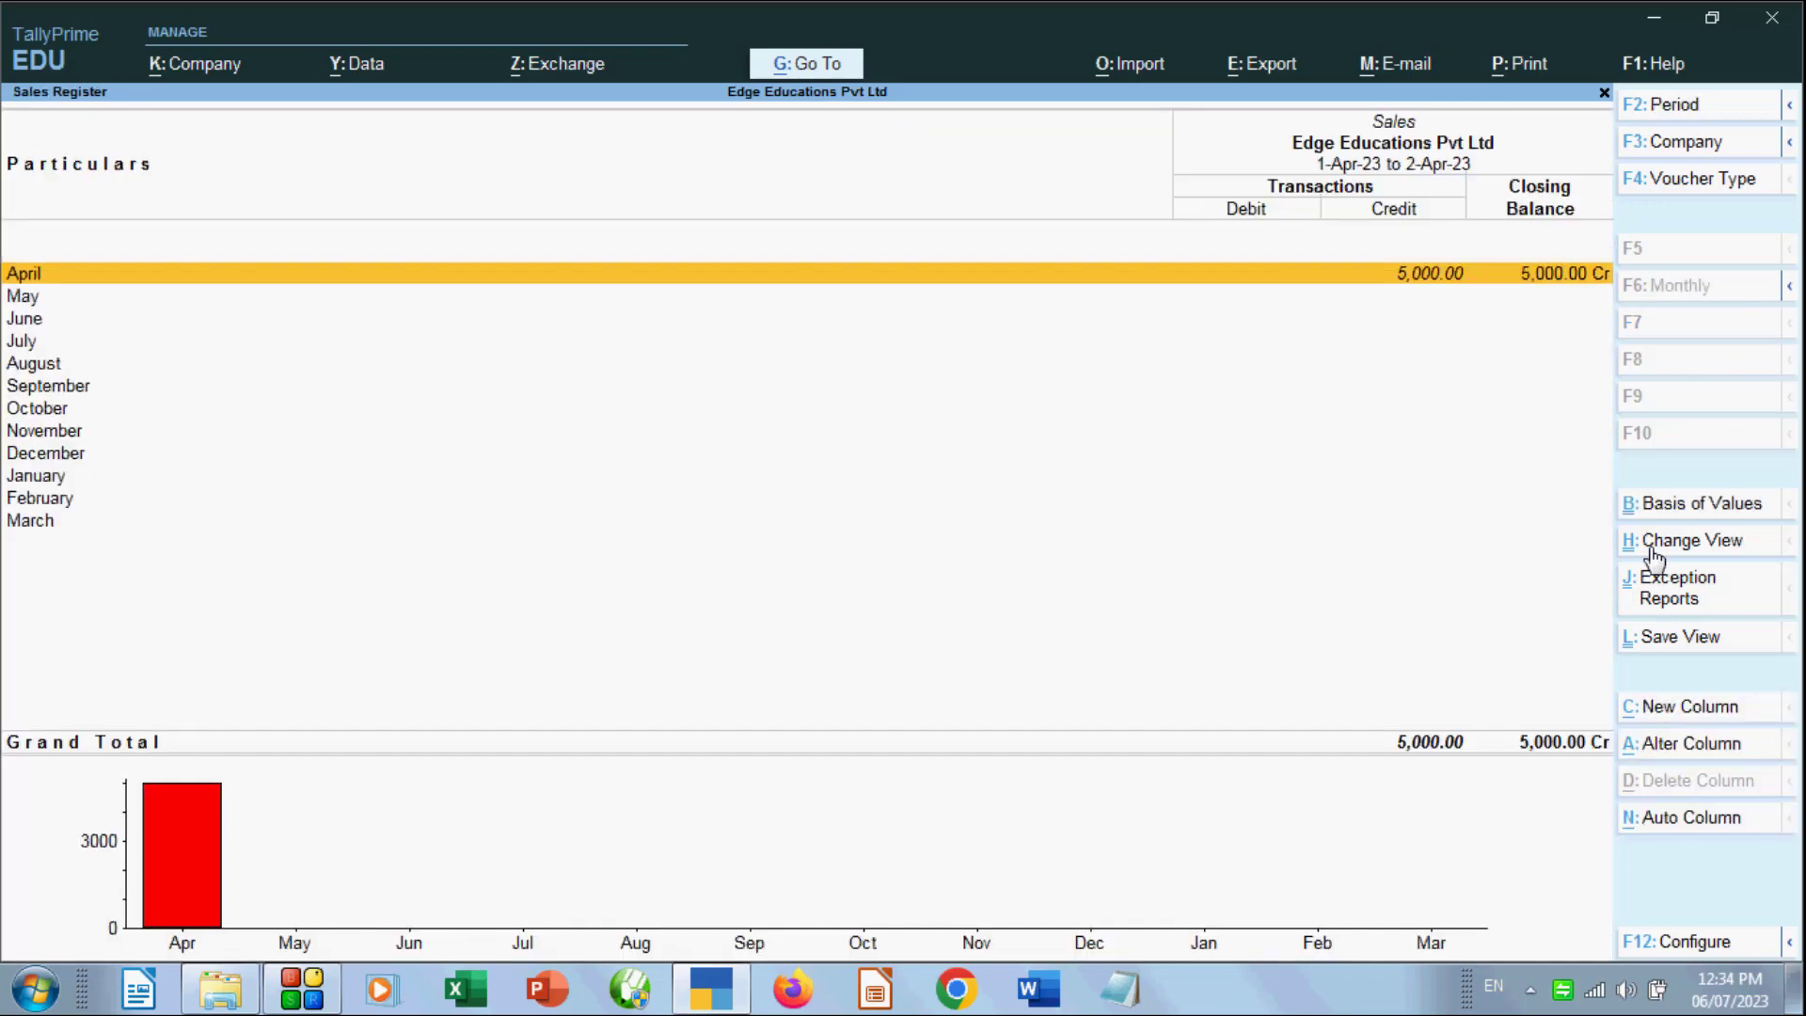
{"action": "key", "text": "Escape"}
{"action": "key", "text": "Escape"}
{"action": "key", "text": "Escape"}
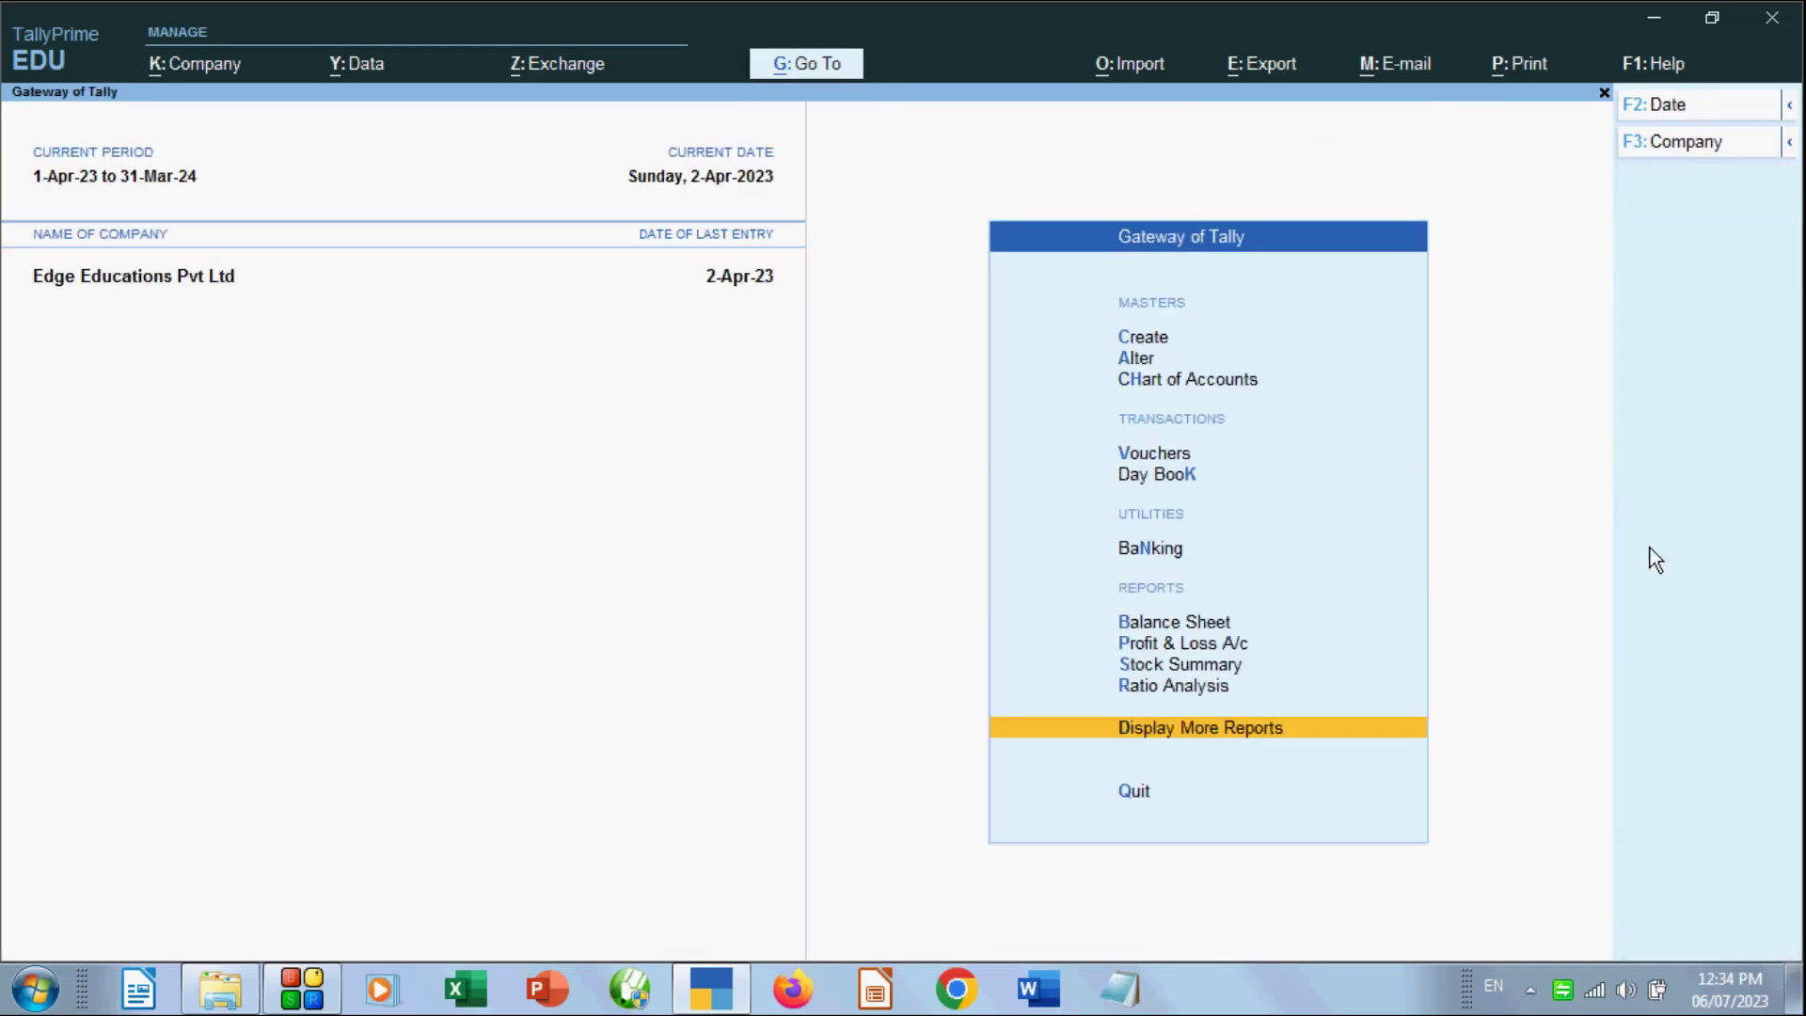
{"action": "key", "text": "Escape"}
{"action": "key", "text": "Escape"}
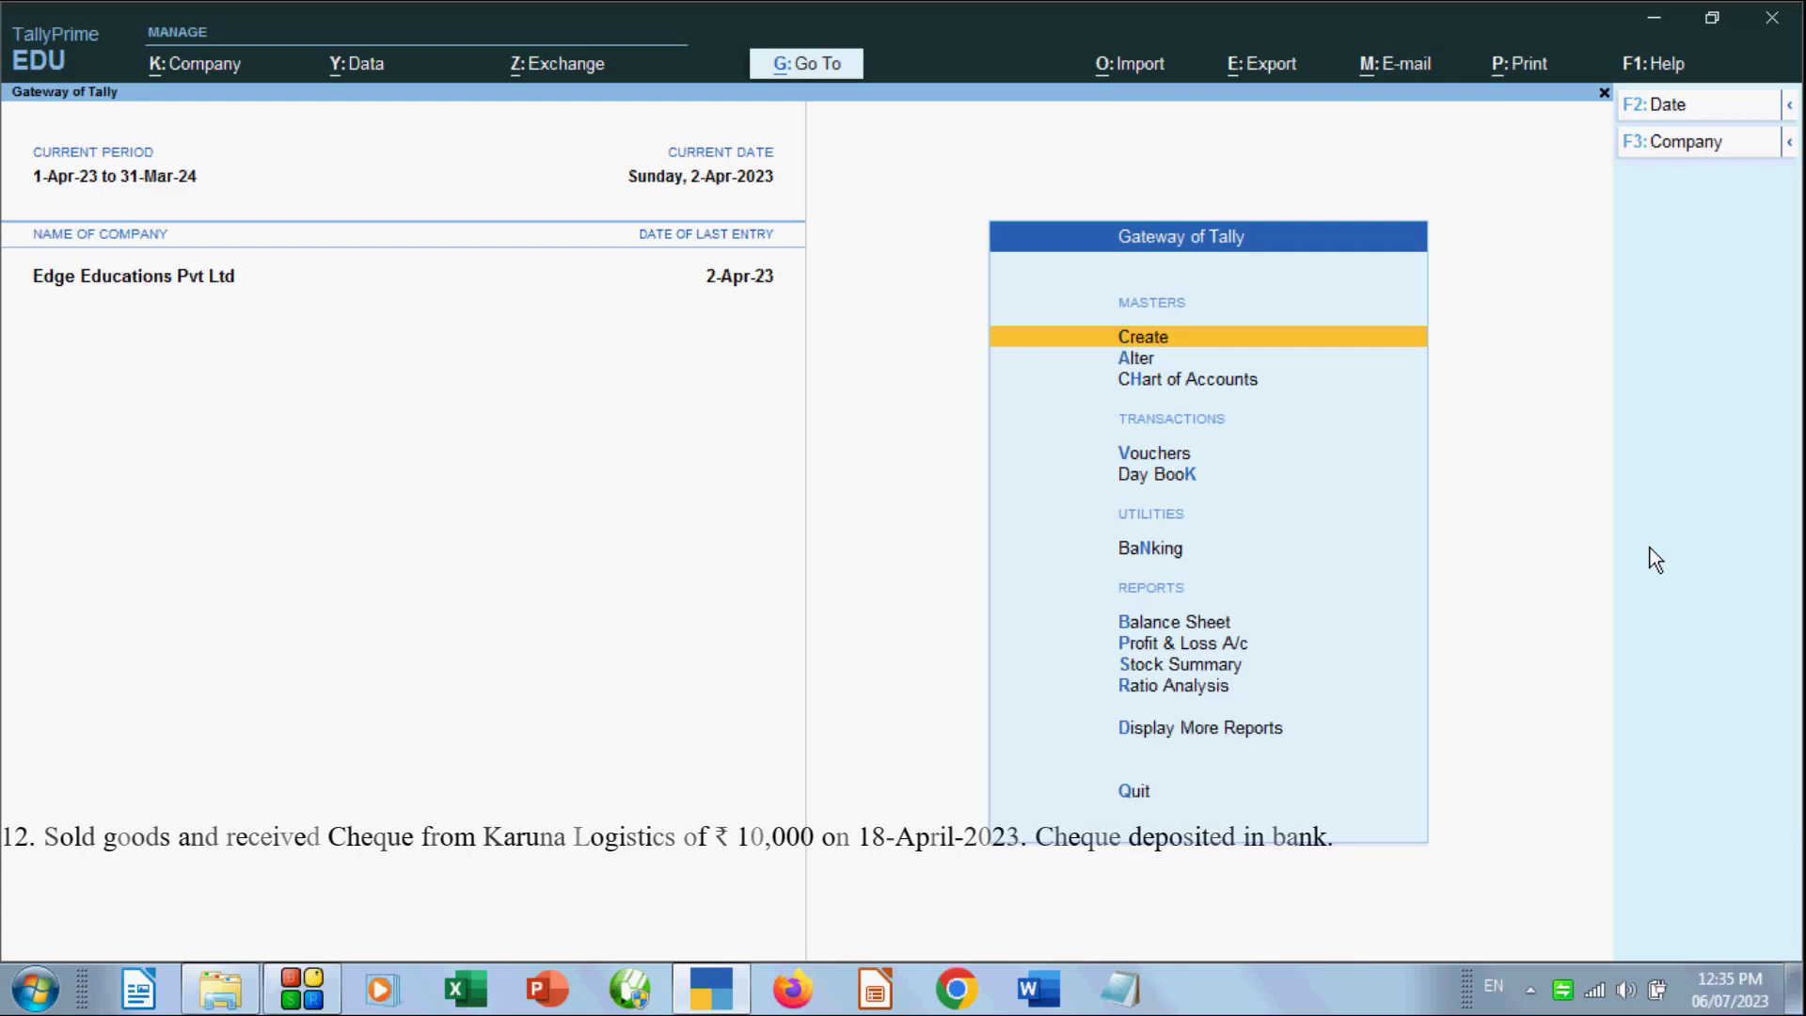
Start a second sales voucher with HDFC Bank as the debit ledger, accepting blank dispatch details and the default party details
{"action": "key", "text": "v"}
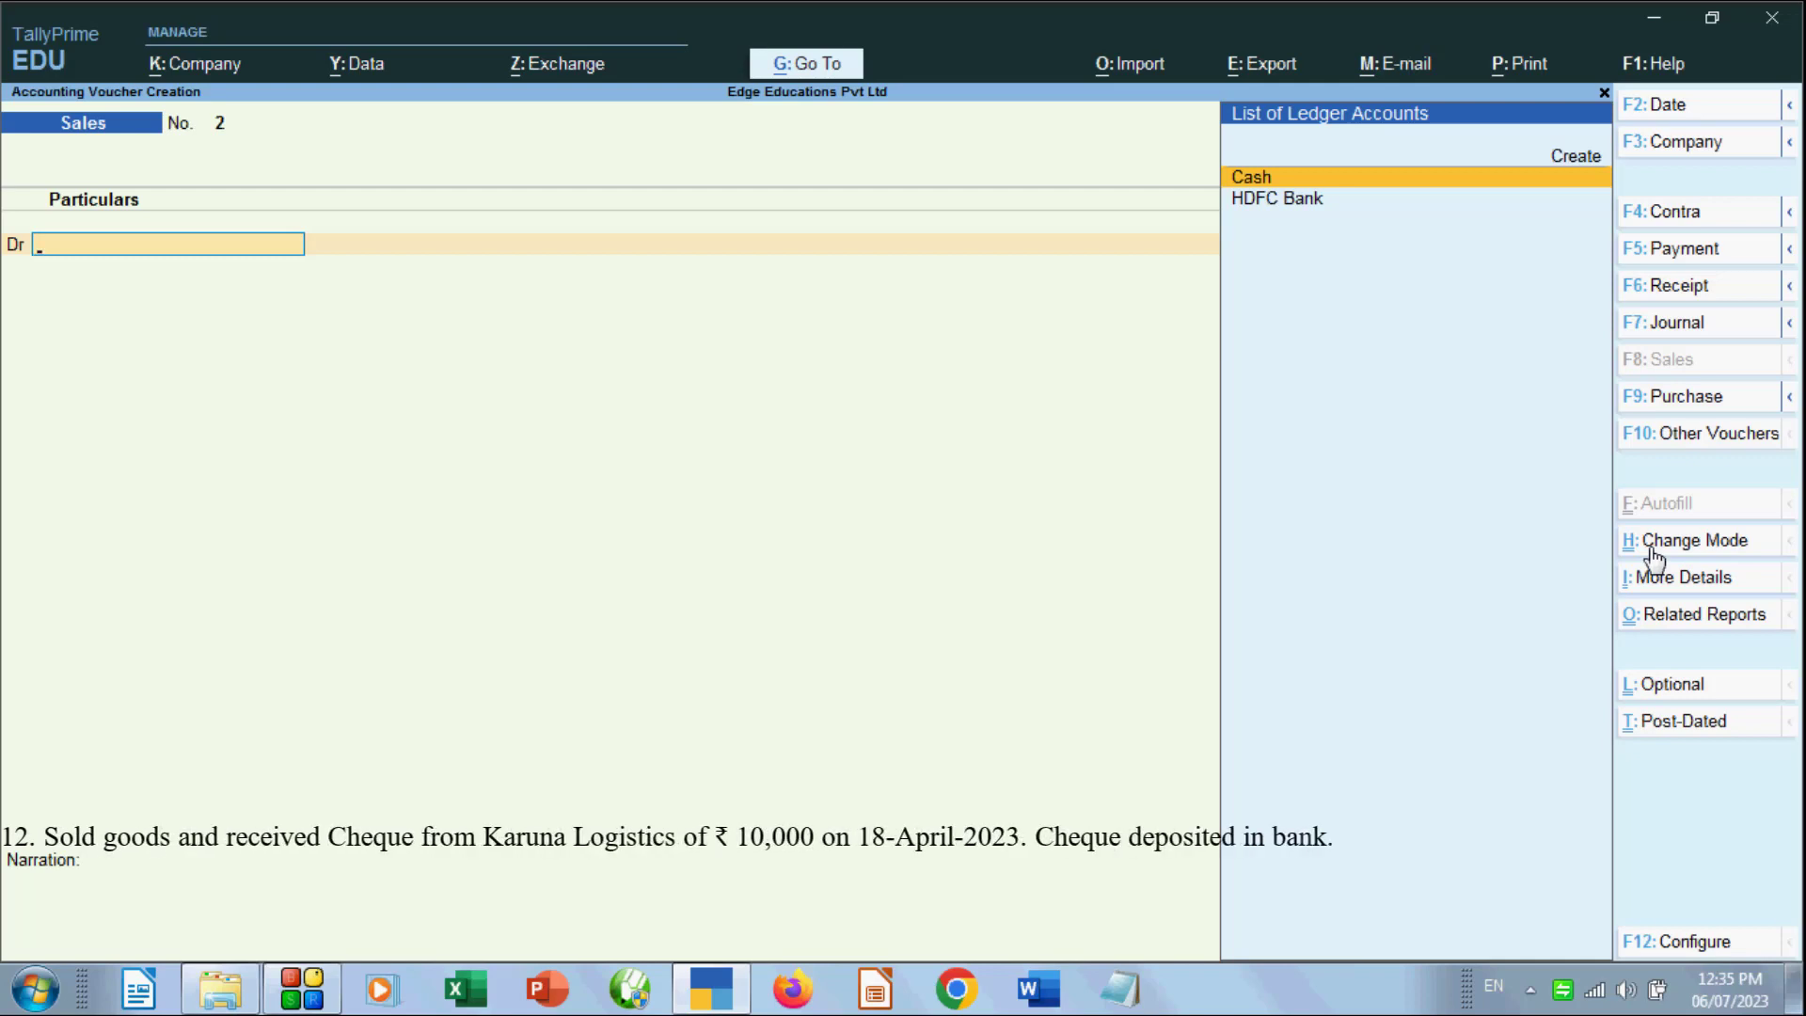
{"action": "left_click", "coordinate": [1305, 208]}
{"action": "key", "text": "Return"}
{"action": "key", "text": "Return"}
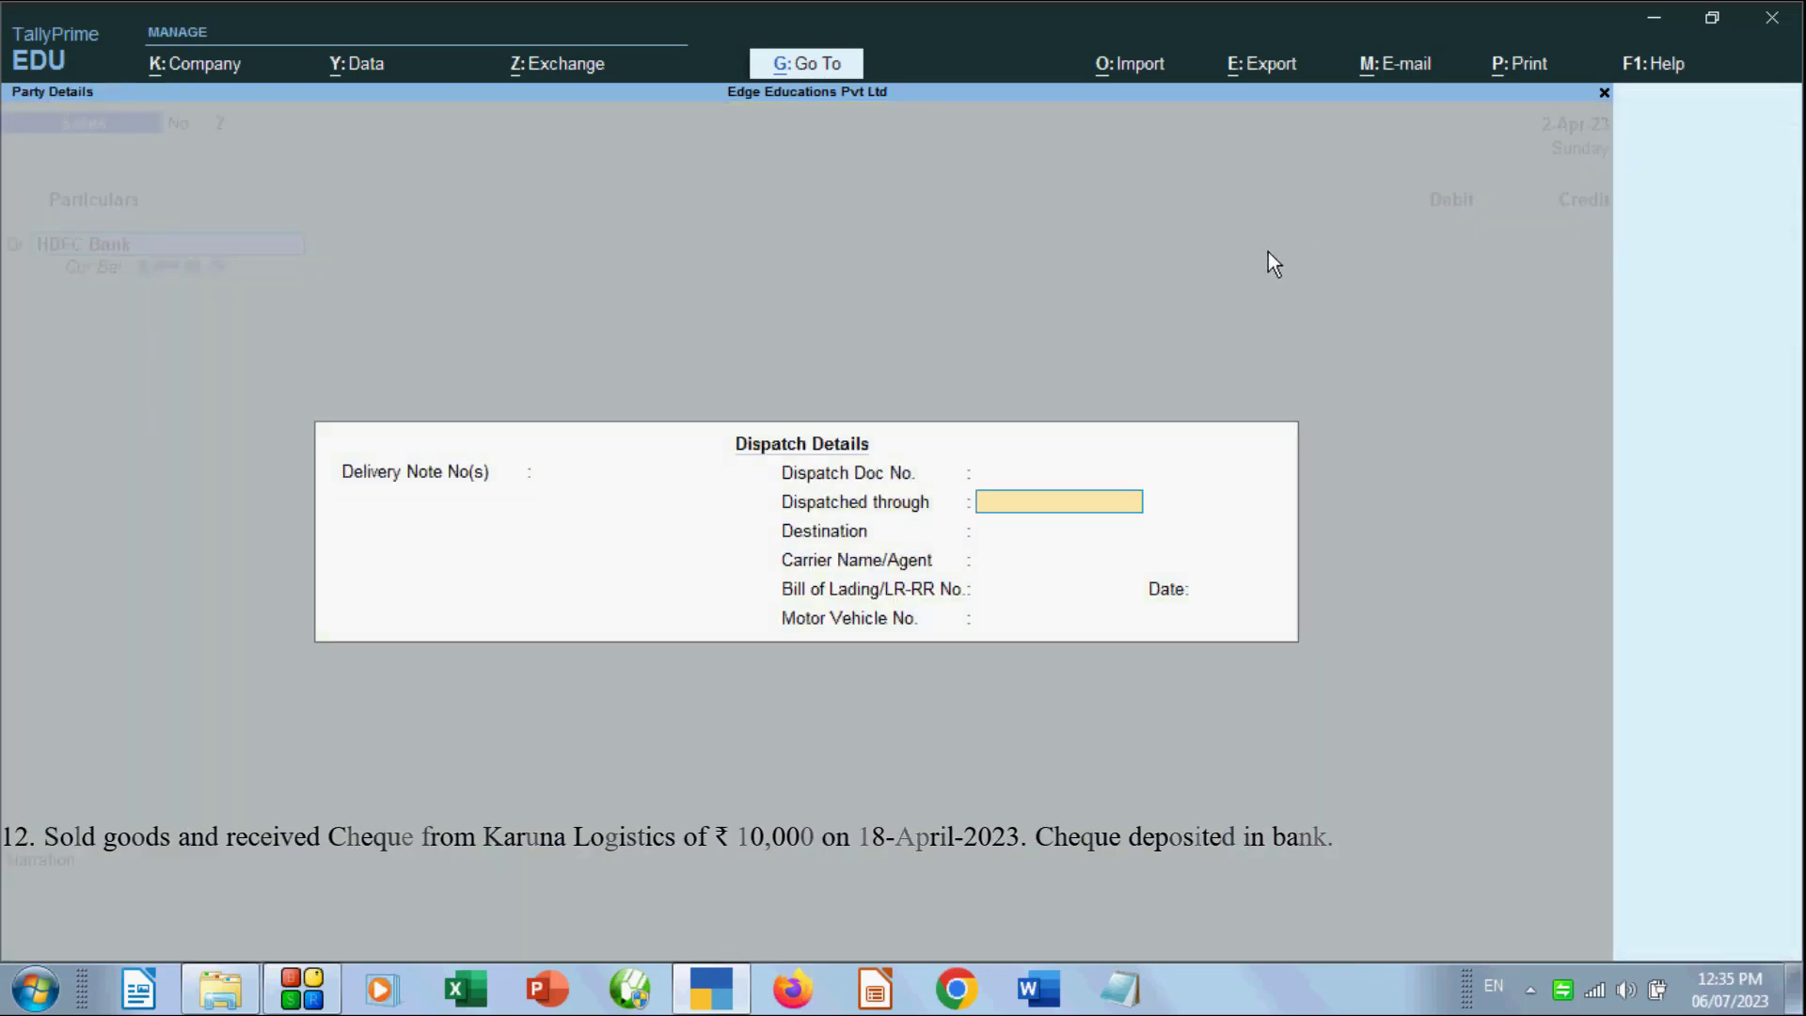
{"action": "key", "text": "Return"}
{"action": "key", "text": "Return"}
{"action": "key", "text": "Return"}
{"action": "key", "text": "Return"}
{"action": "key", "text": "Return"}
{"action": "key", "text": "Return"}
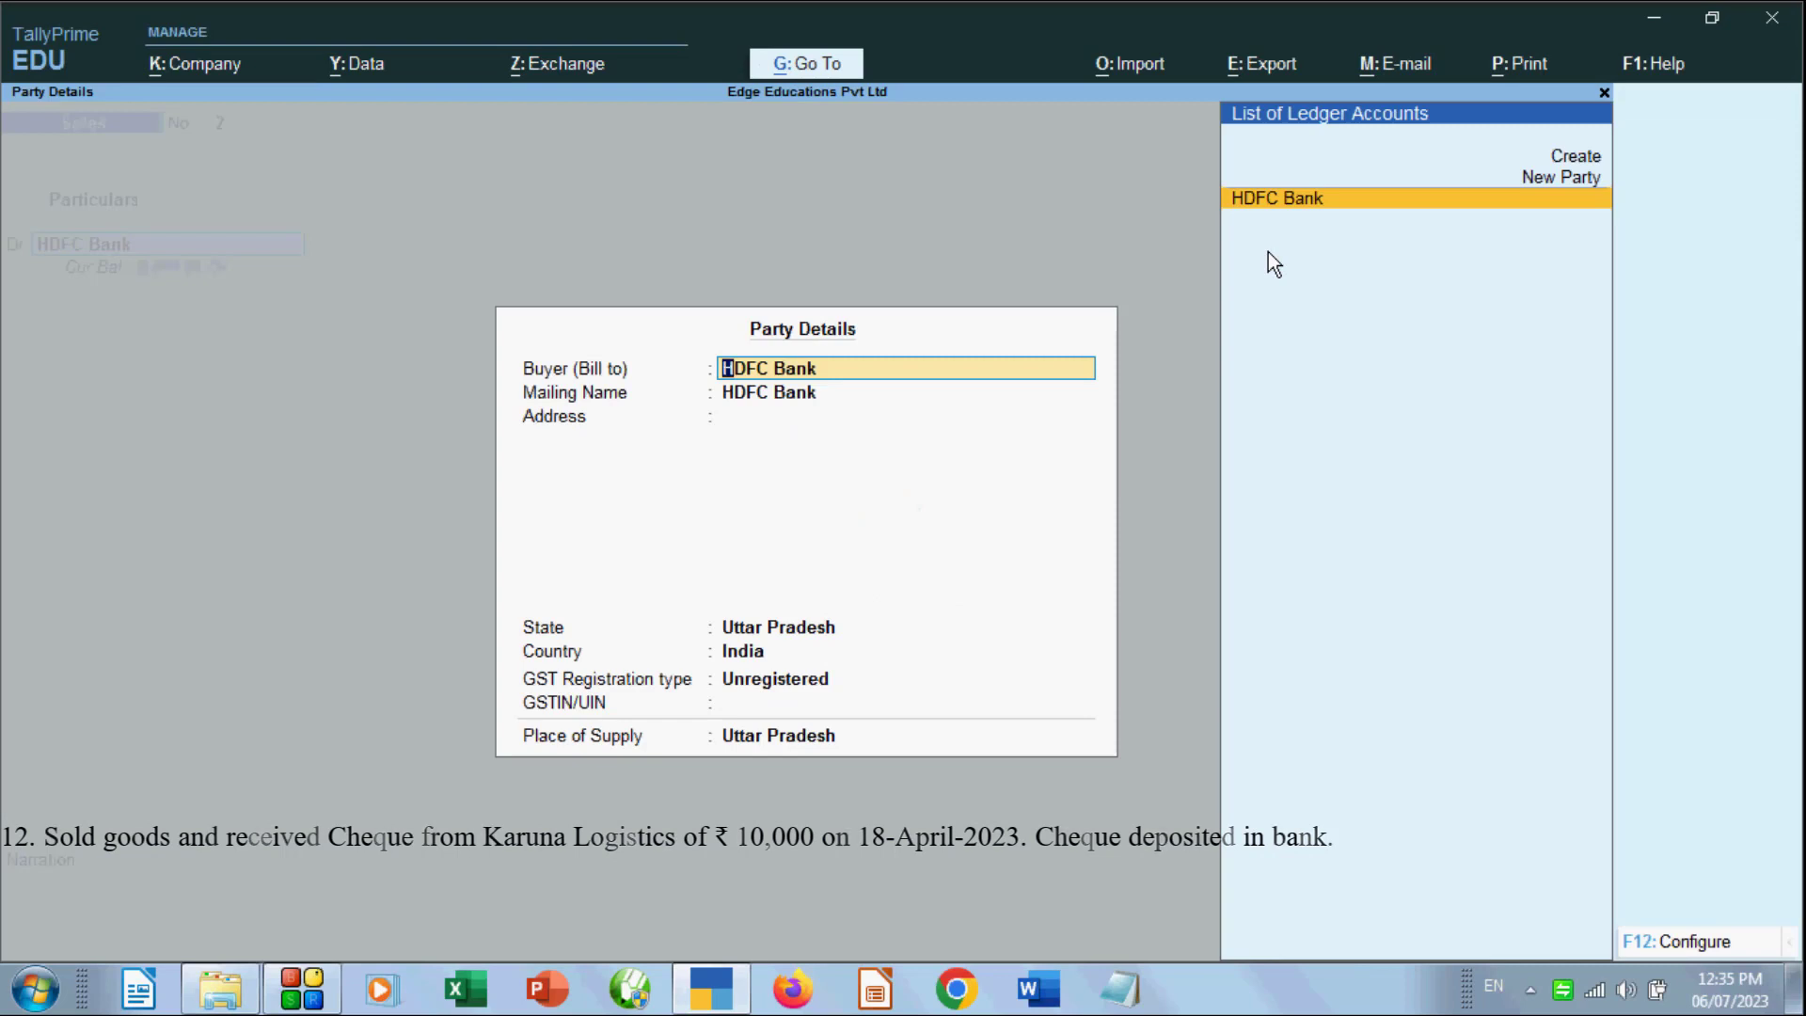
{"action": "key", "text": "ctrl+a"}
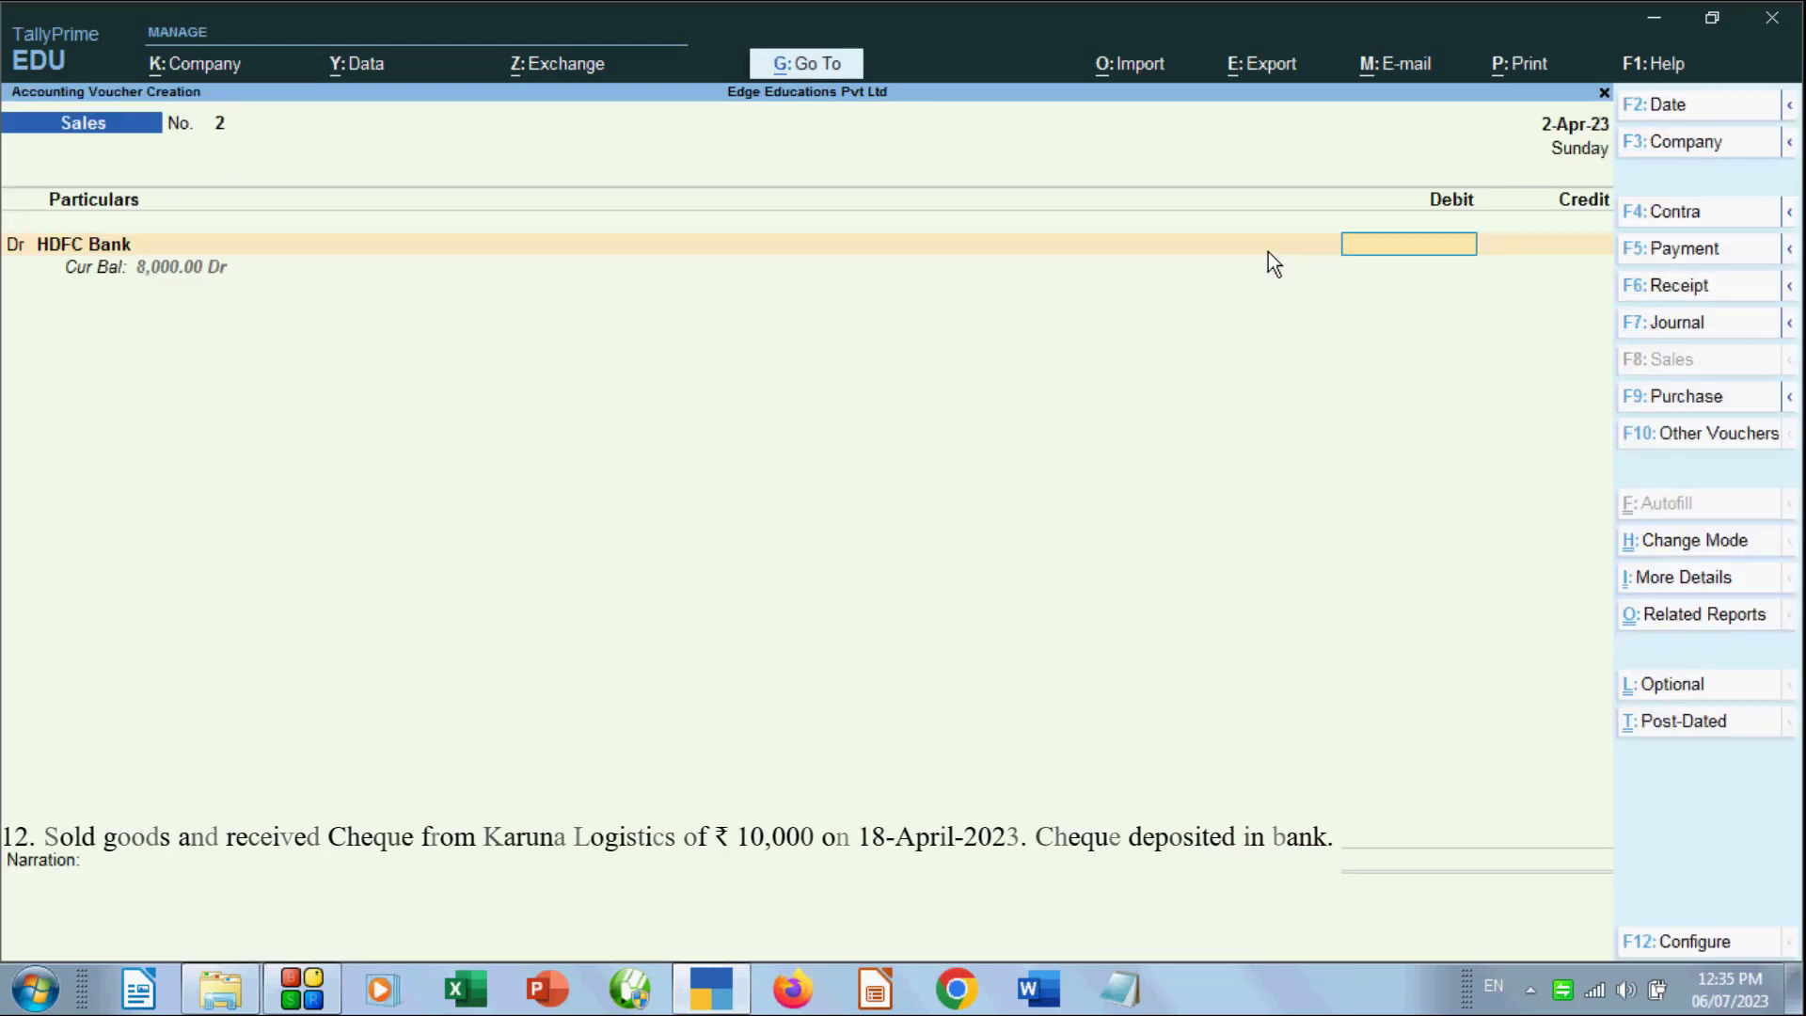
Debit HDFC Bank 10,000 with the default Cheque/DD allocation and credit Sales A/c the same amount without inventory allocations
{"action": "type", "text": "1"}
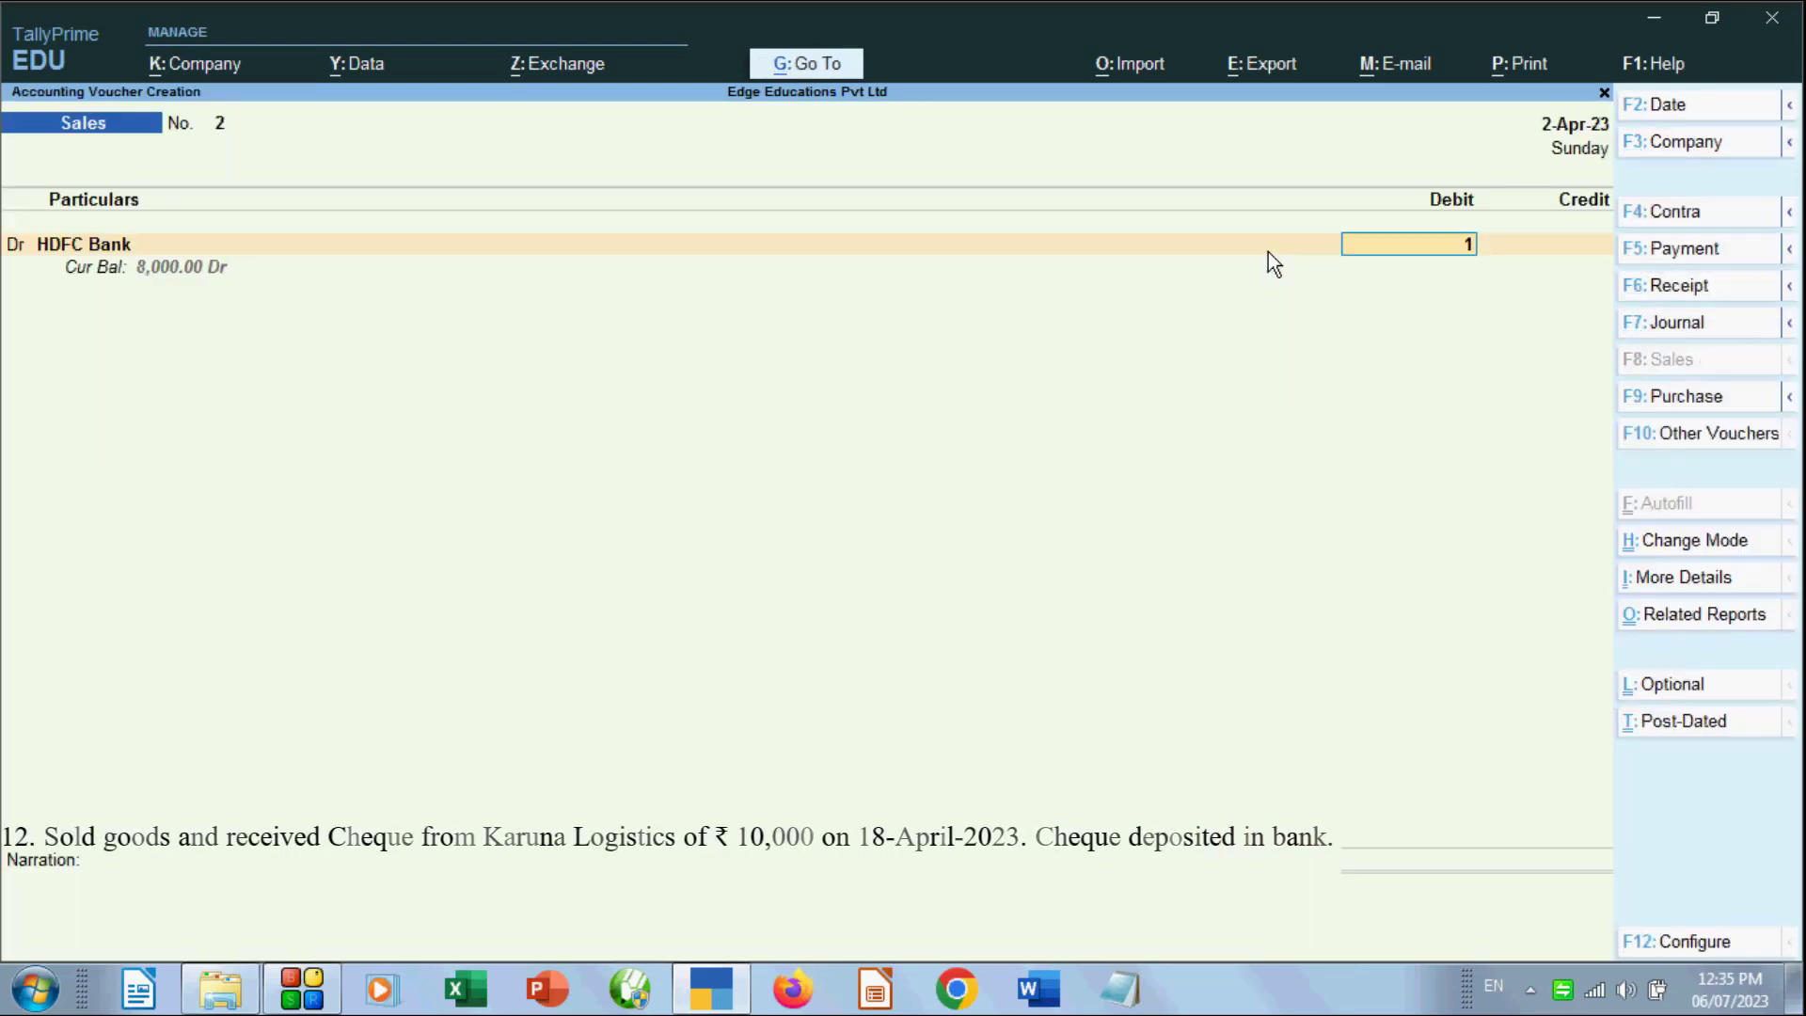
{"action": "type", "text": "0,000000"}
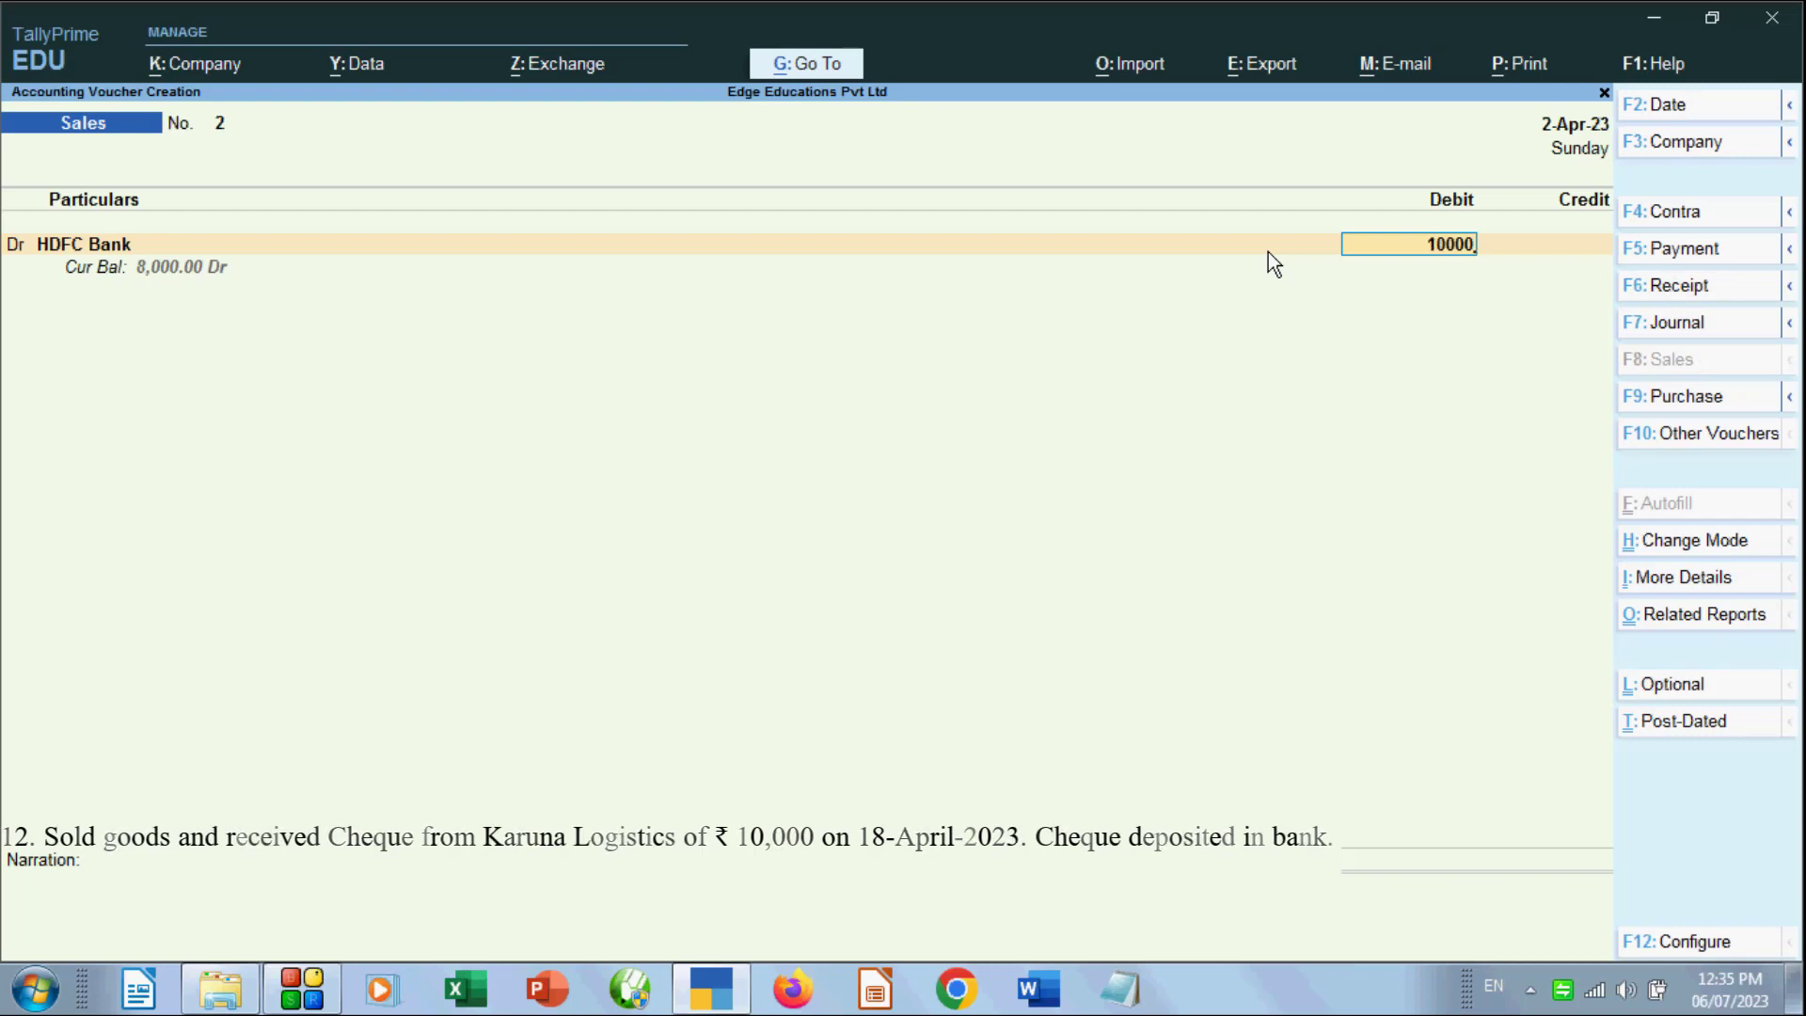
{"action": "key", "text": "Return"}
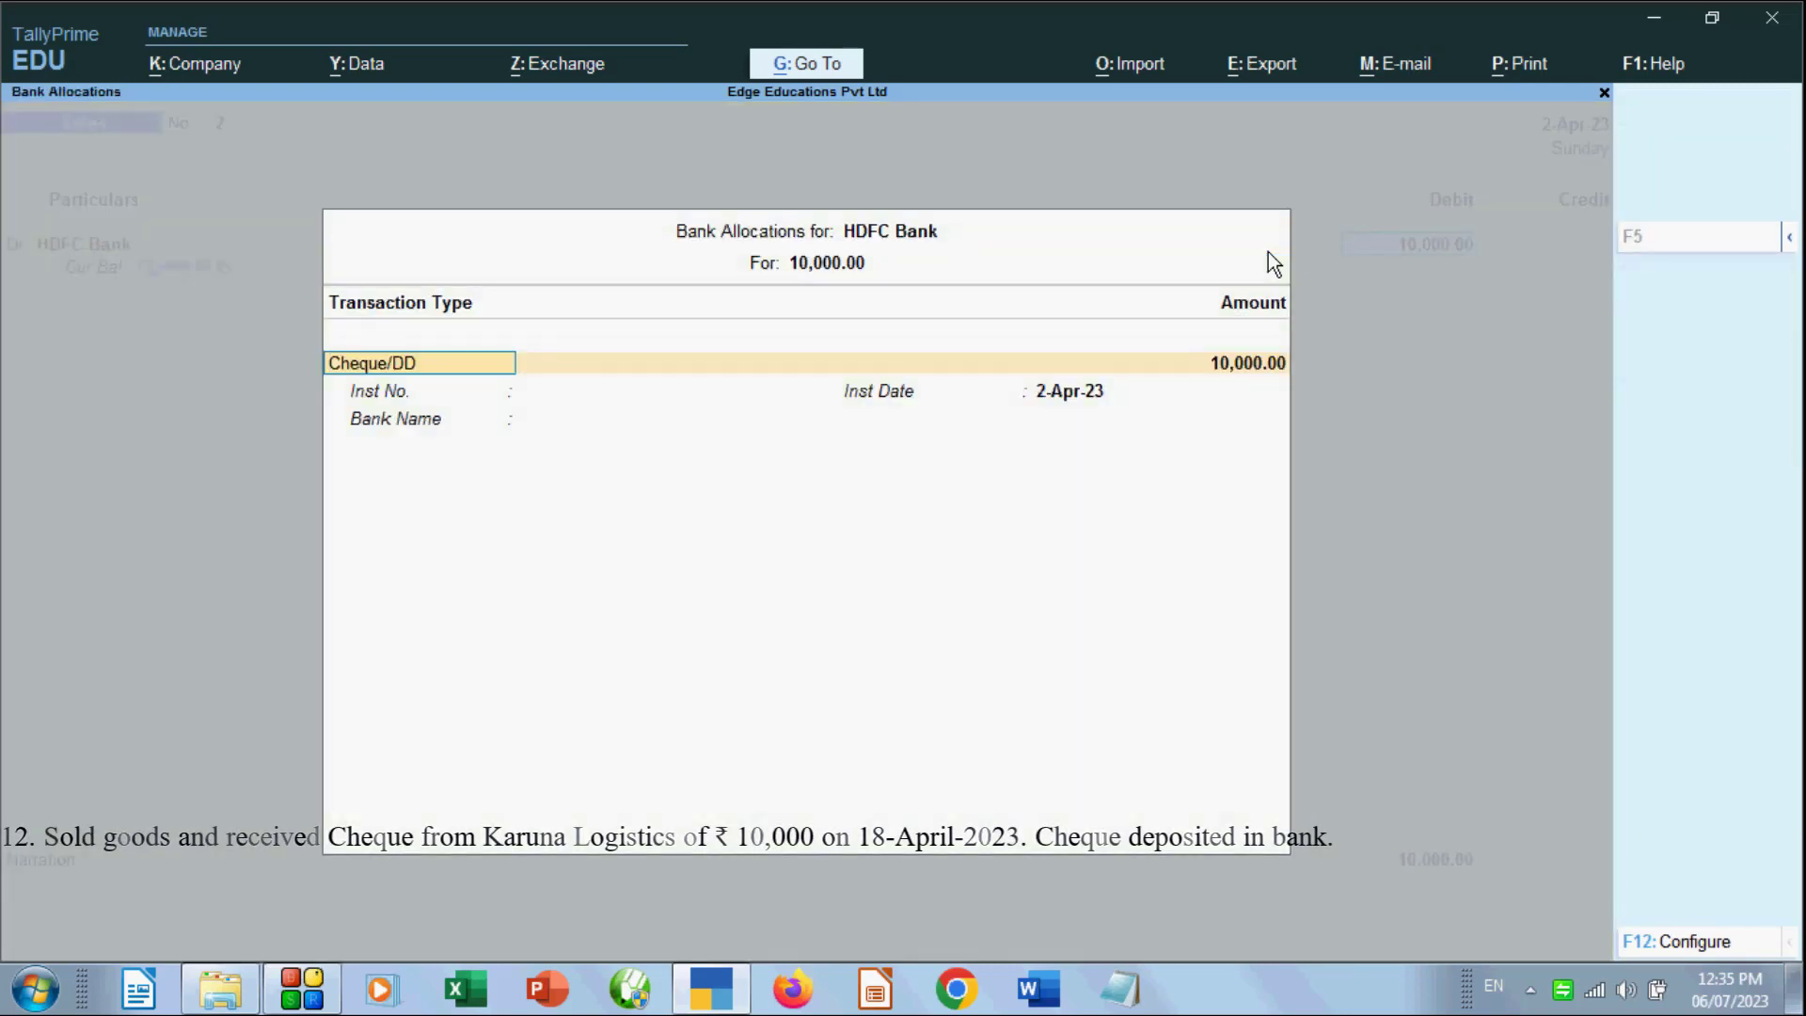
{"action": "key", "text": "Return"}
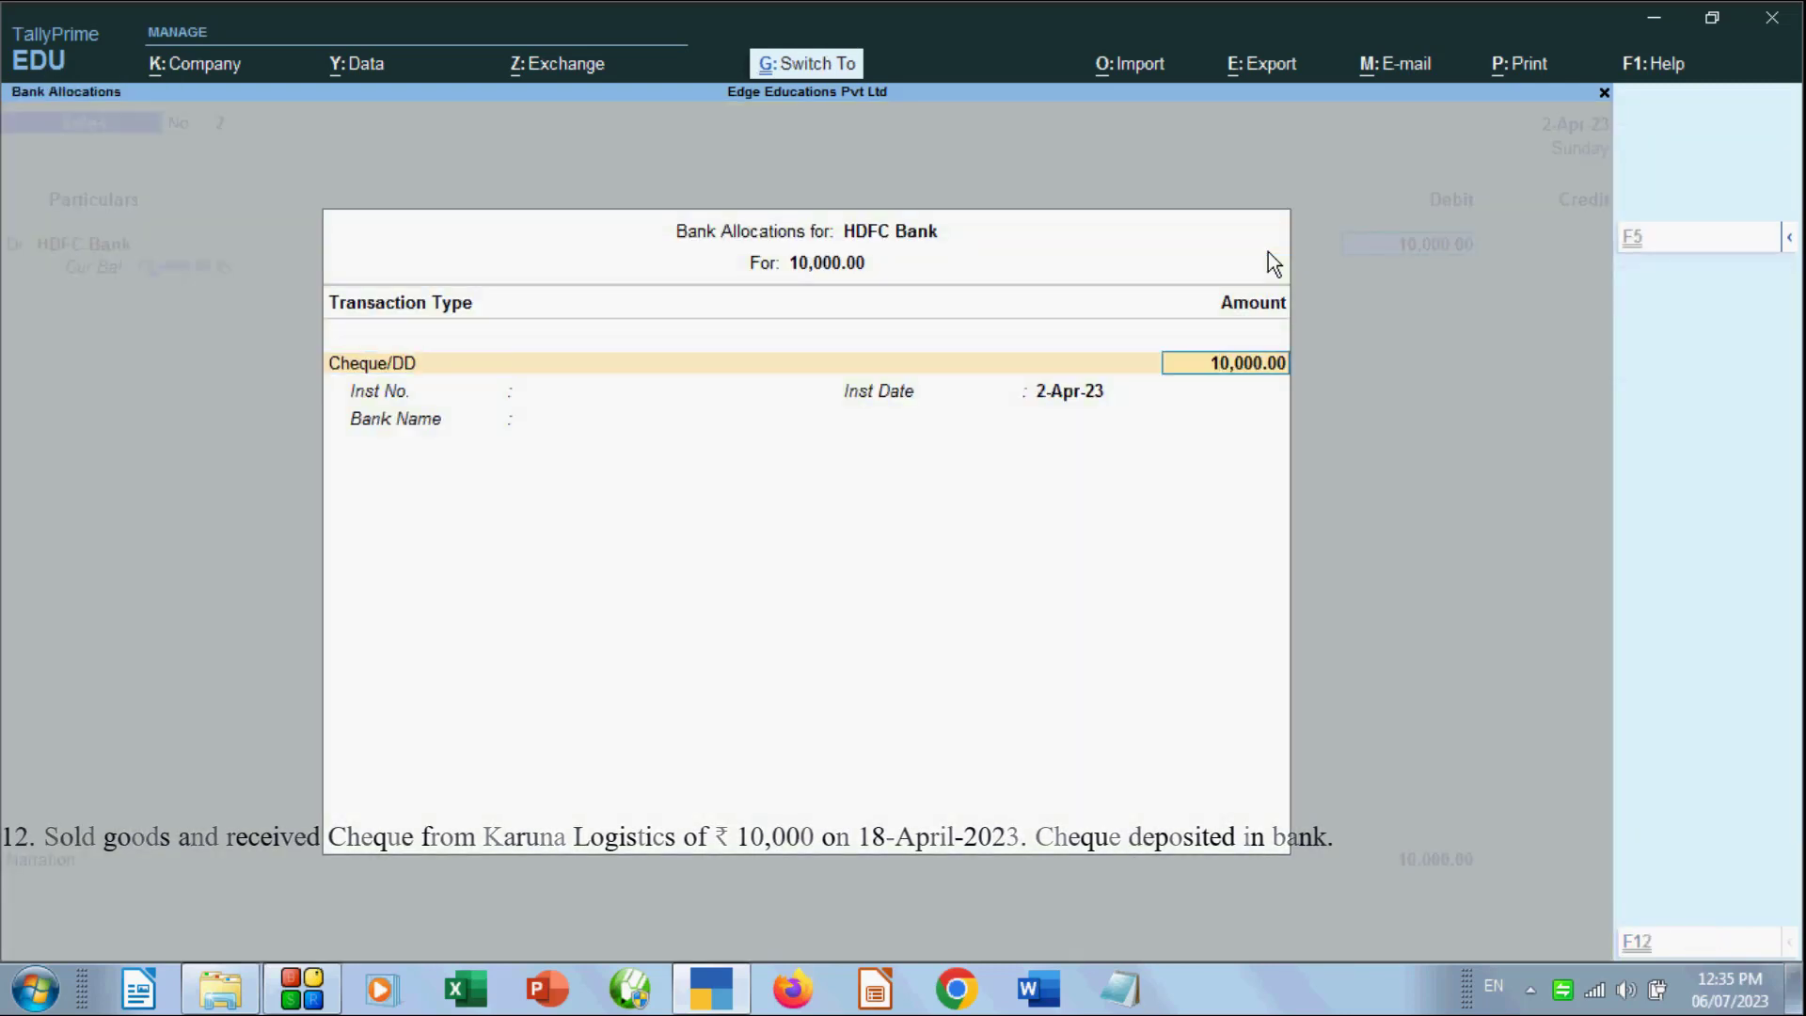
{"action": "key", "text": "ctrl+a"}
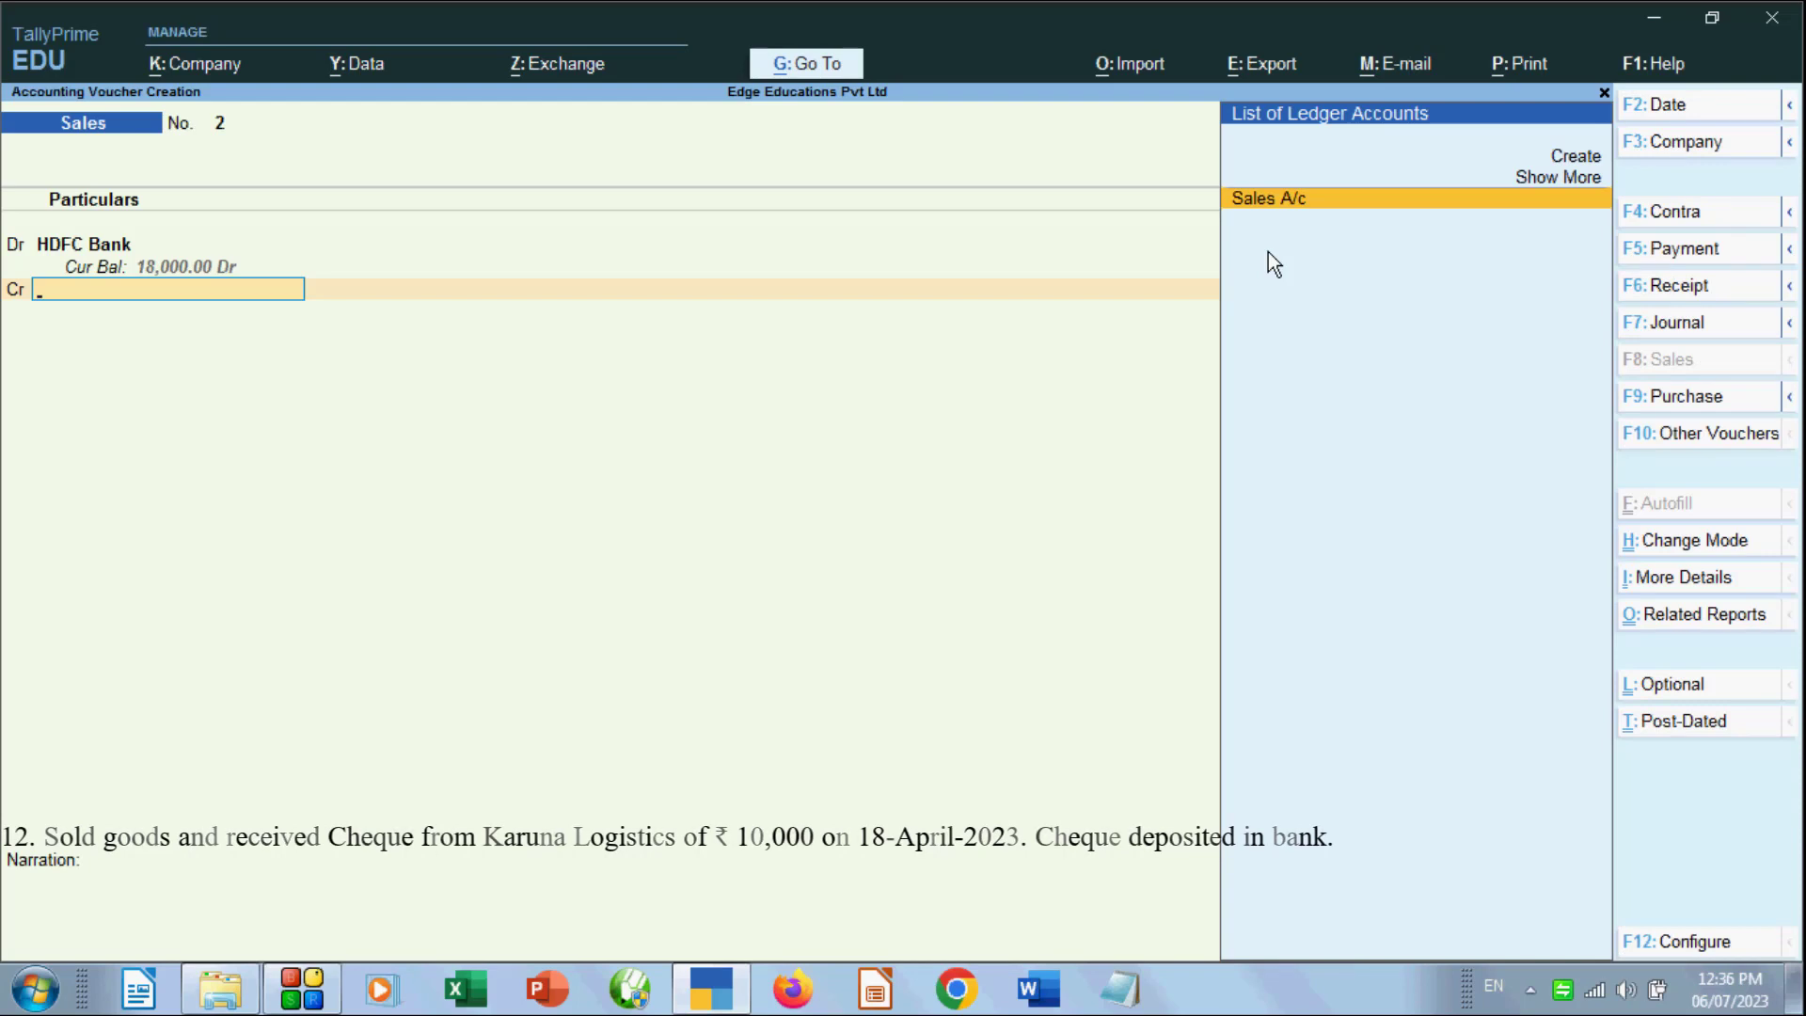
{"action": "key", "text": "Return"}
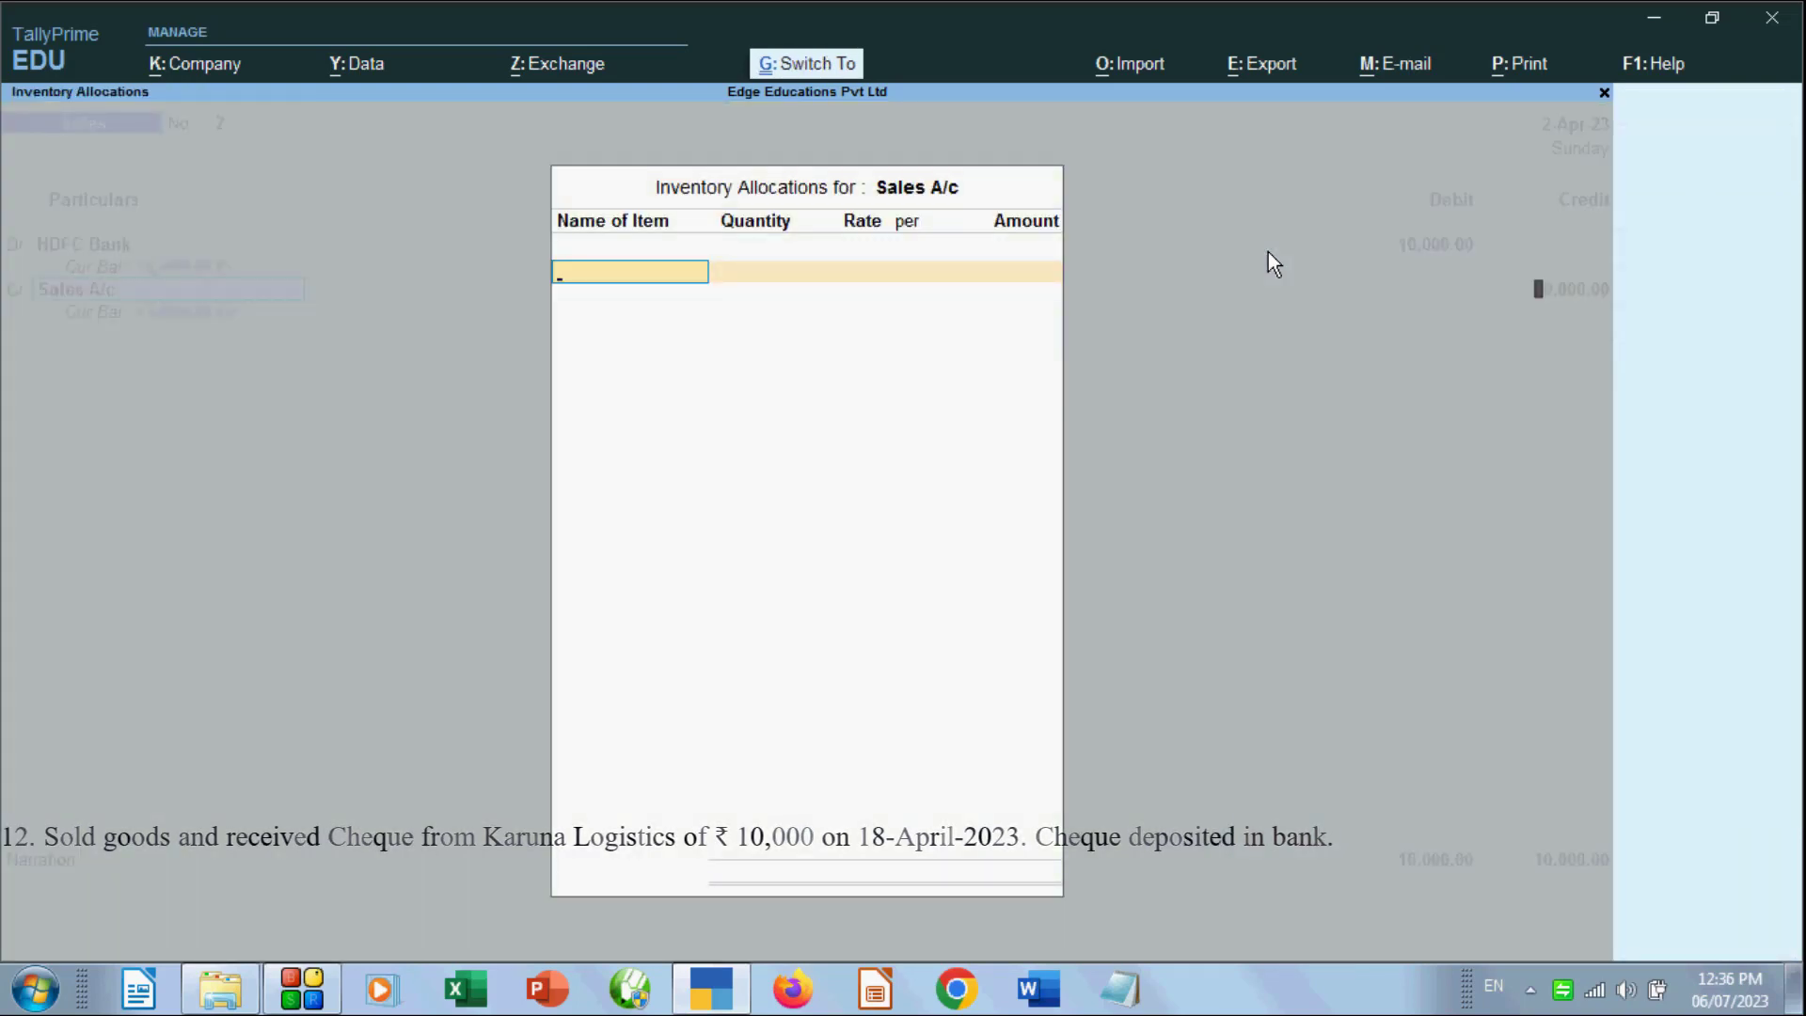
{"action": "key", "text": "Return"}
{"action": "key", "text": "Return"}
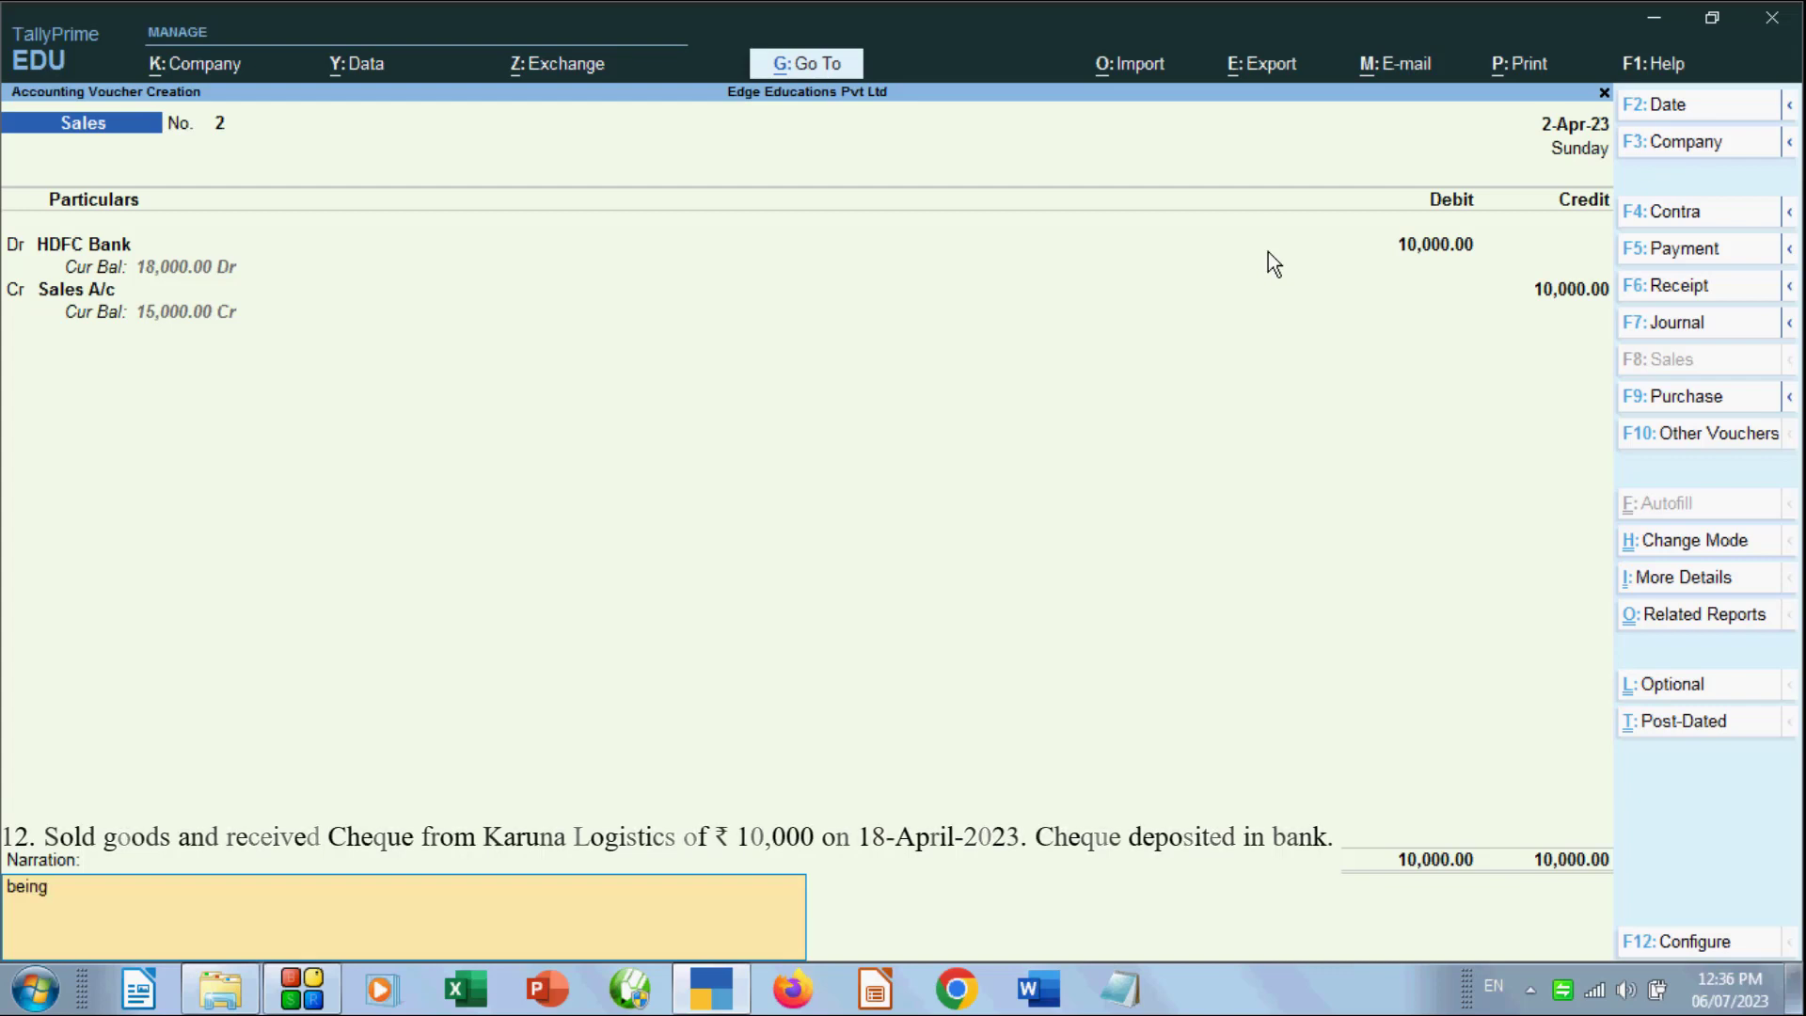
Enter the narration "being goods sold to karuna logistic ." and save the sales voucher
{"action": "type", "text": "old to"}
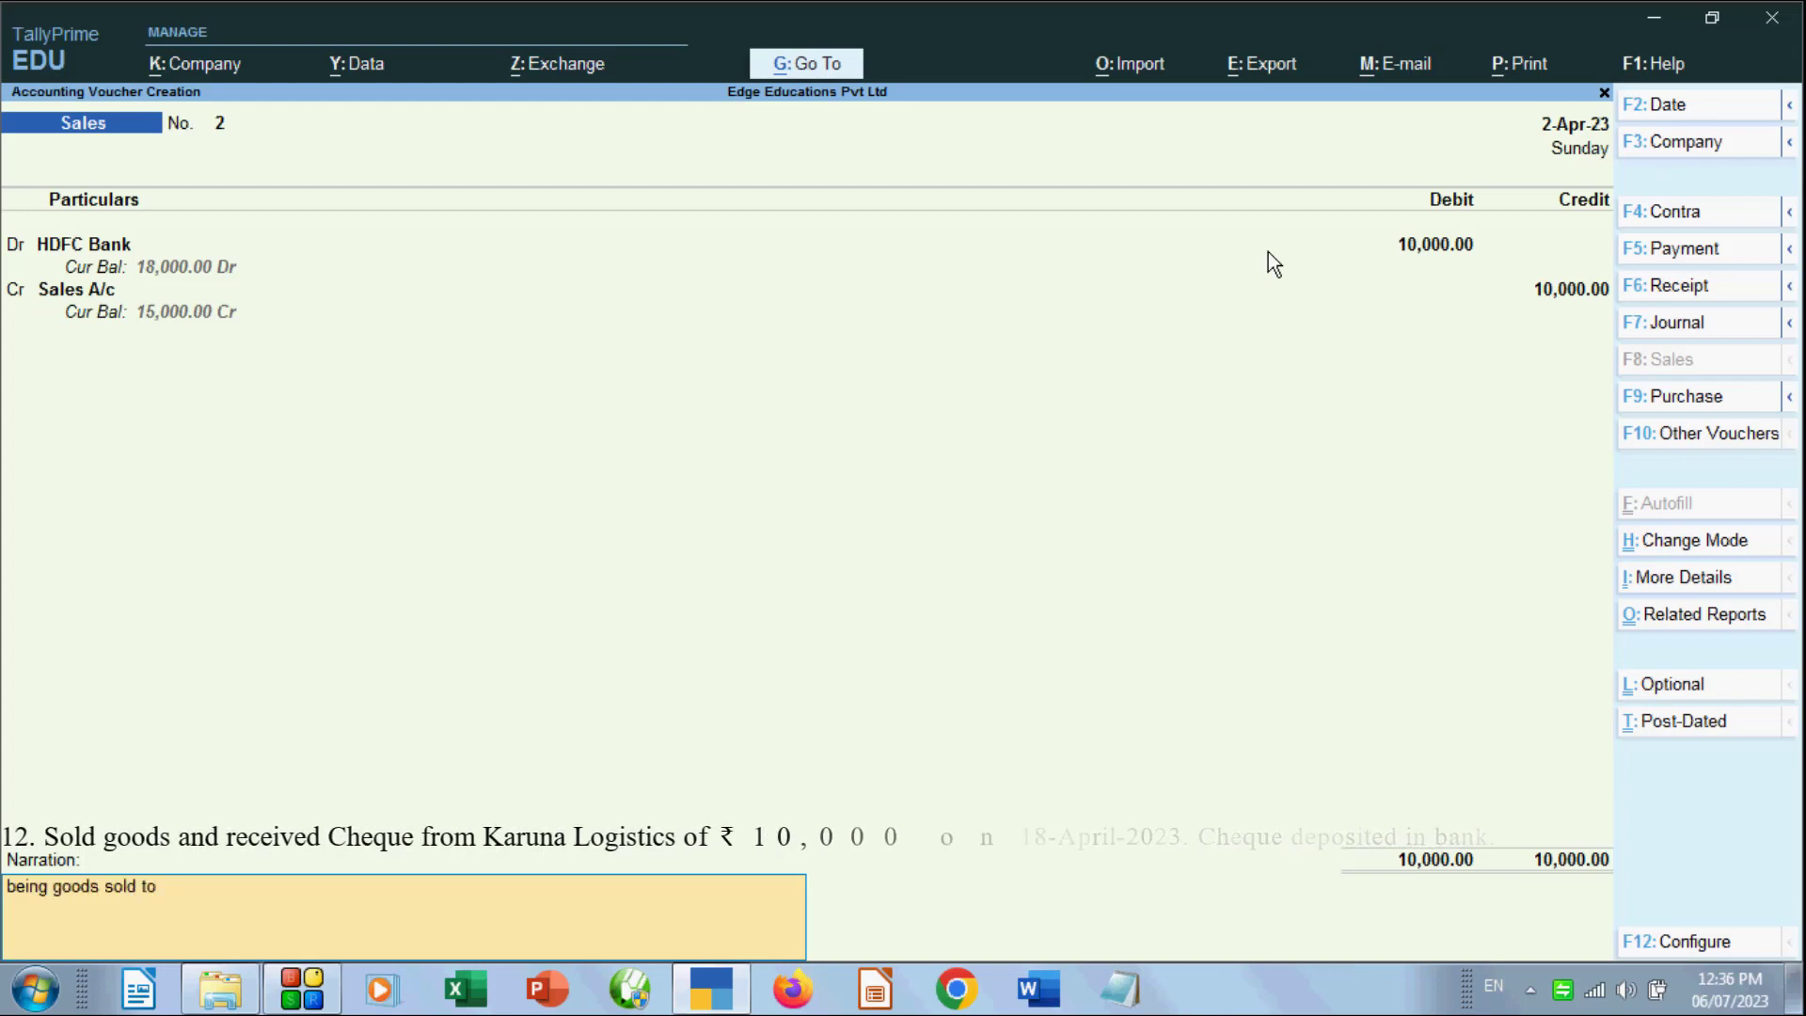
{"action": "type", "text": " karun"}
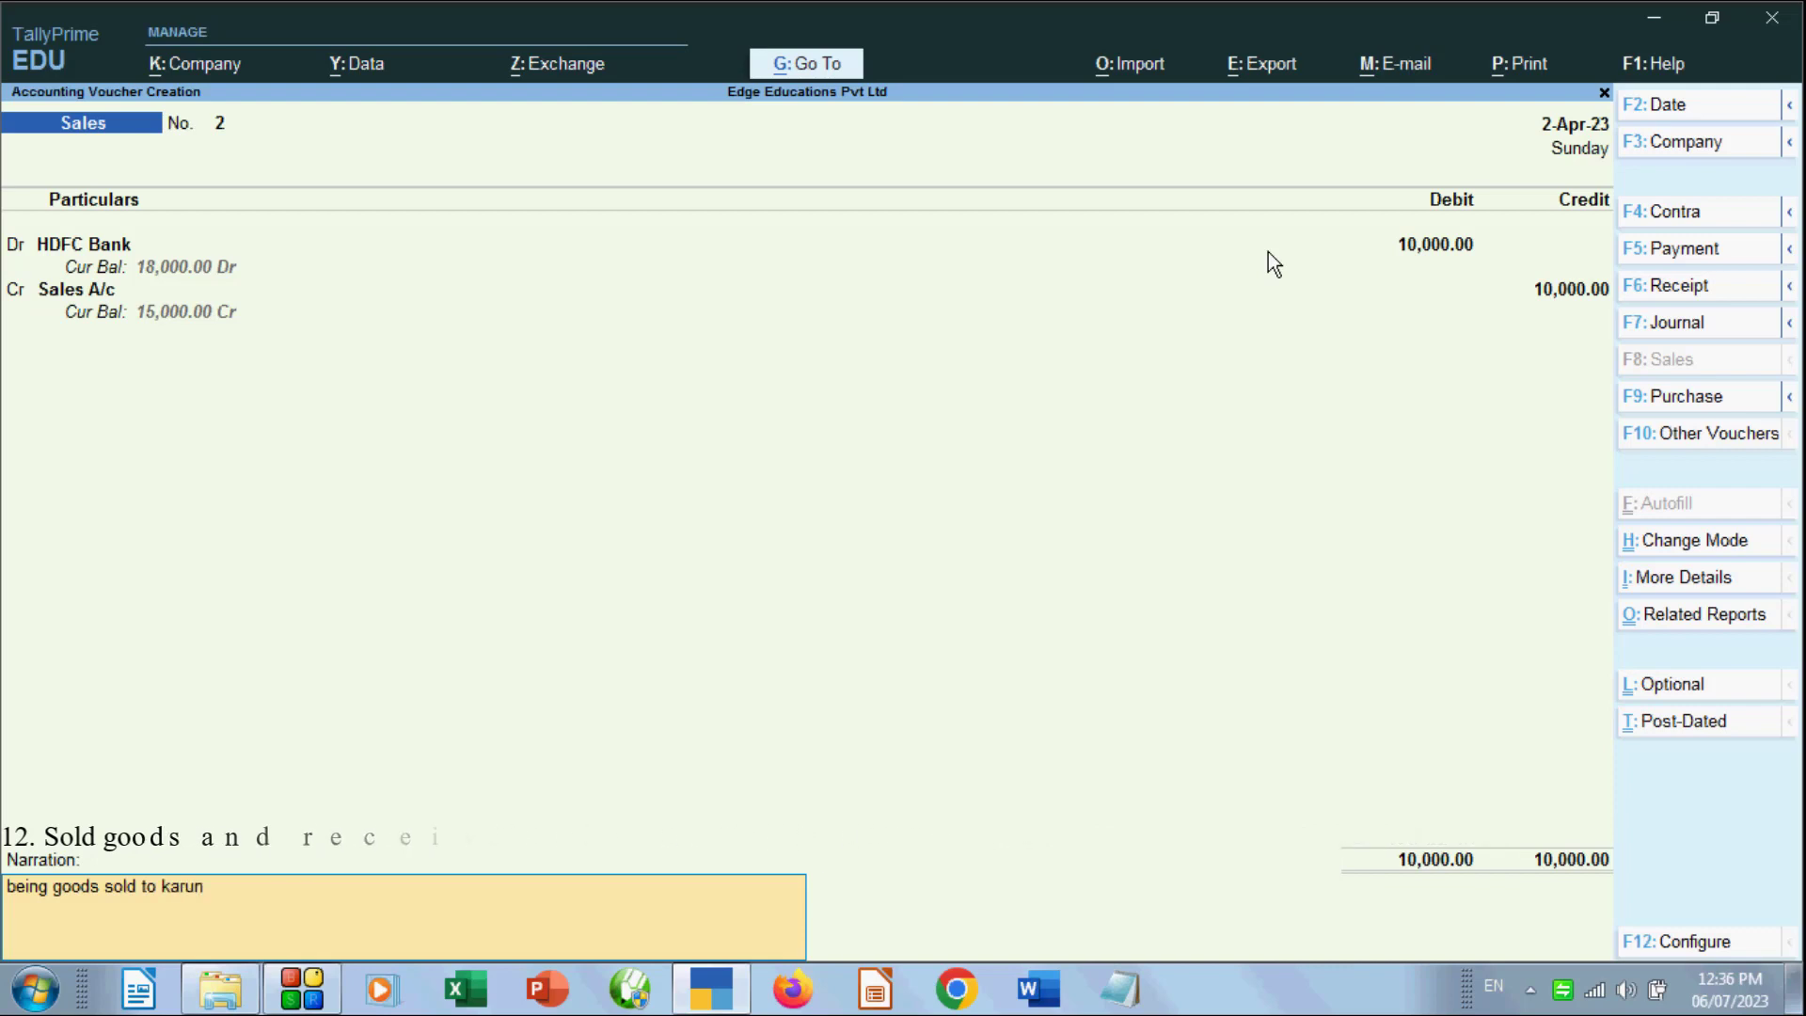
{"action": "type", "text": "a log"}
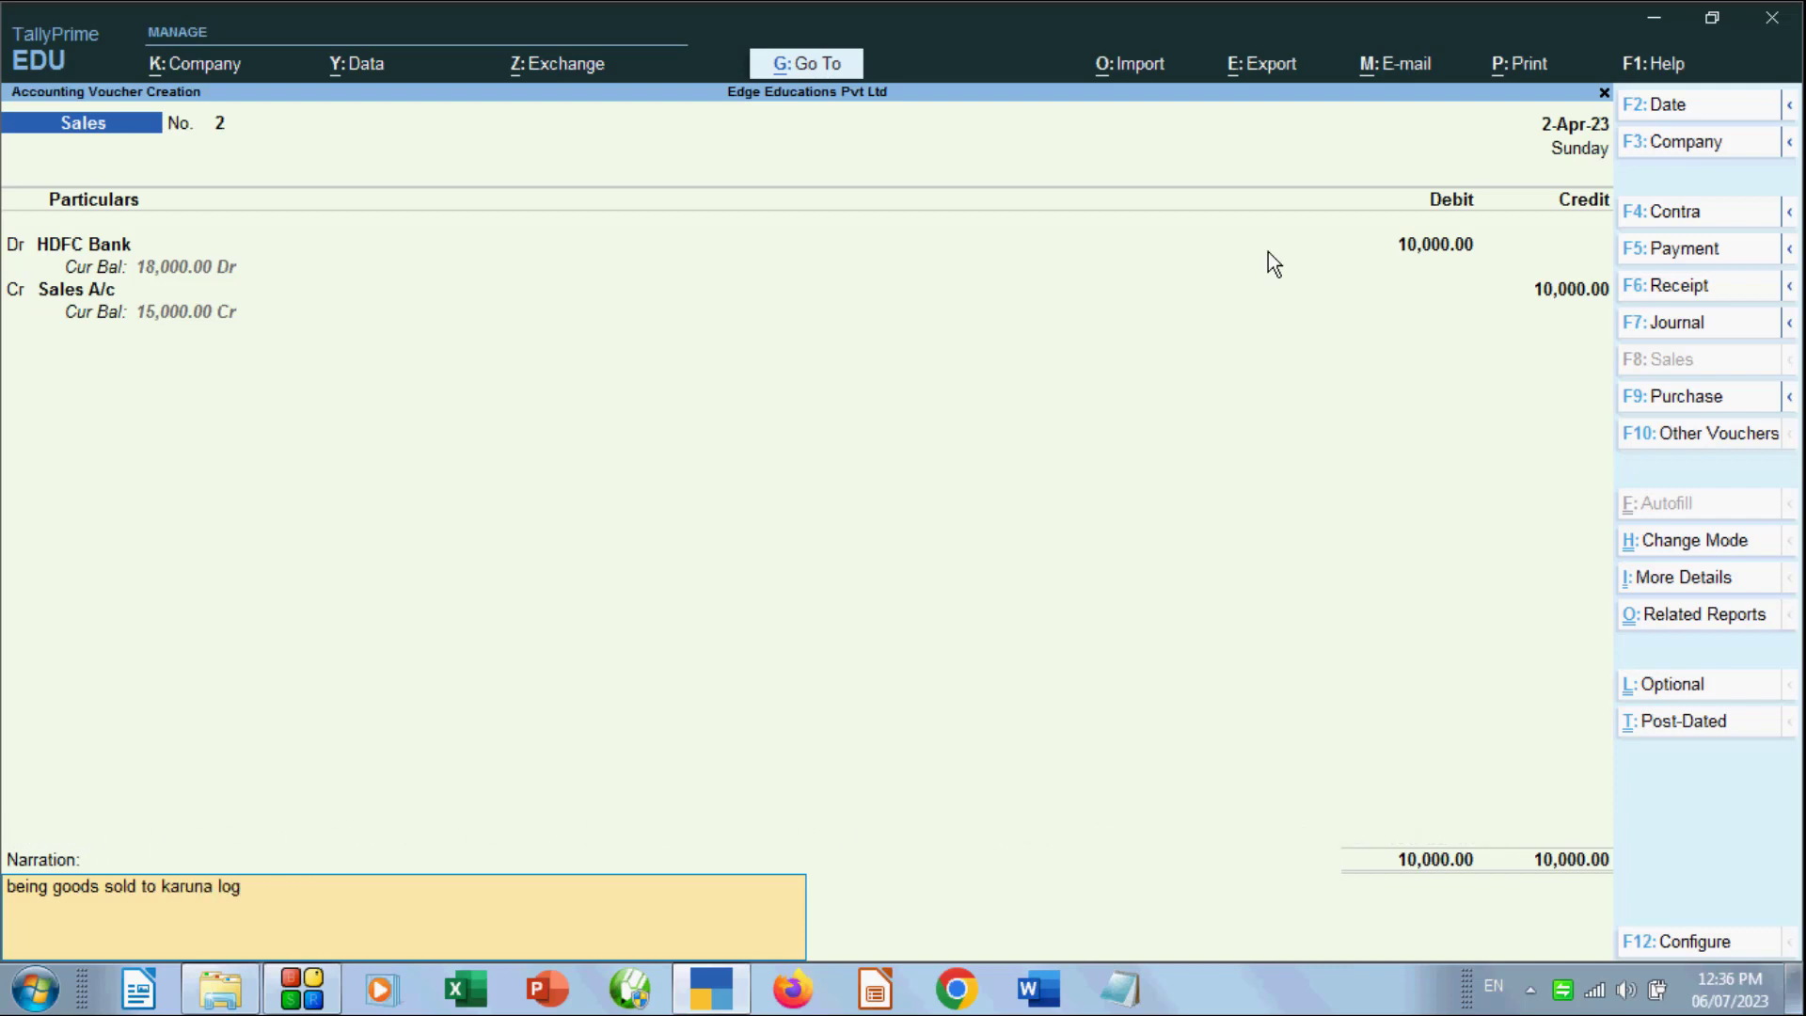
{"action": "type", "text": "istic ."}
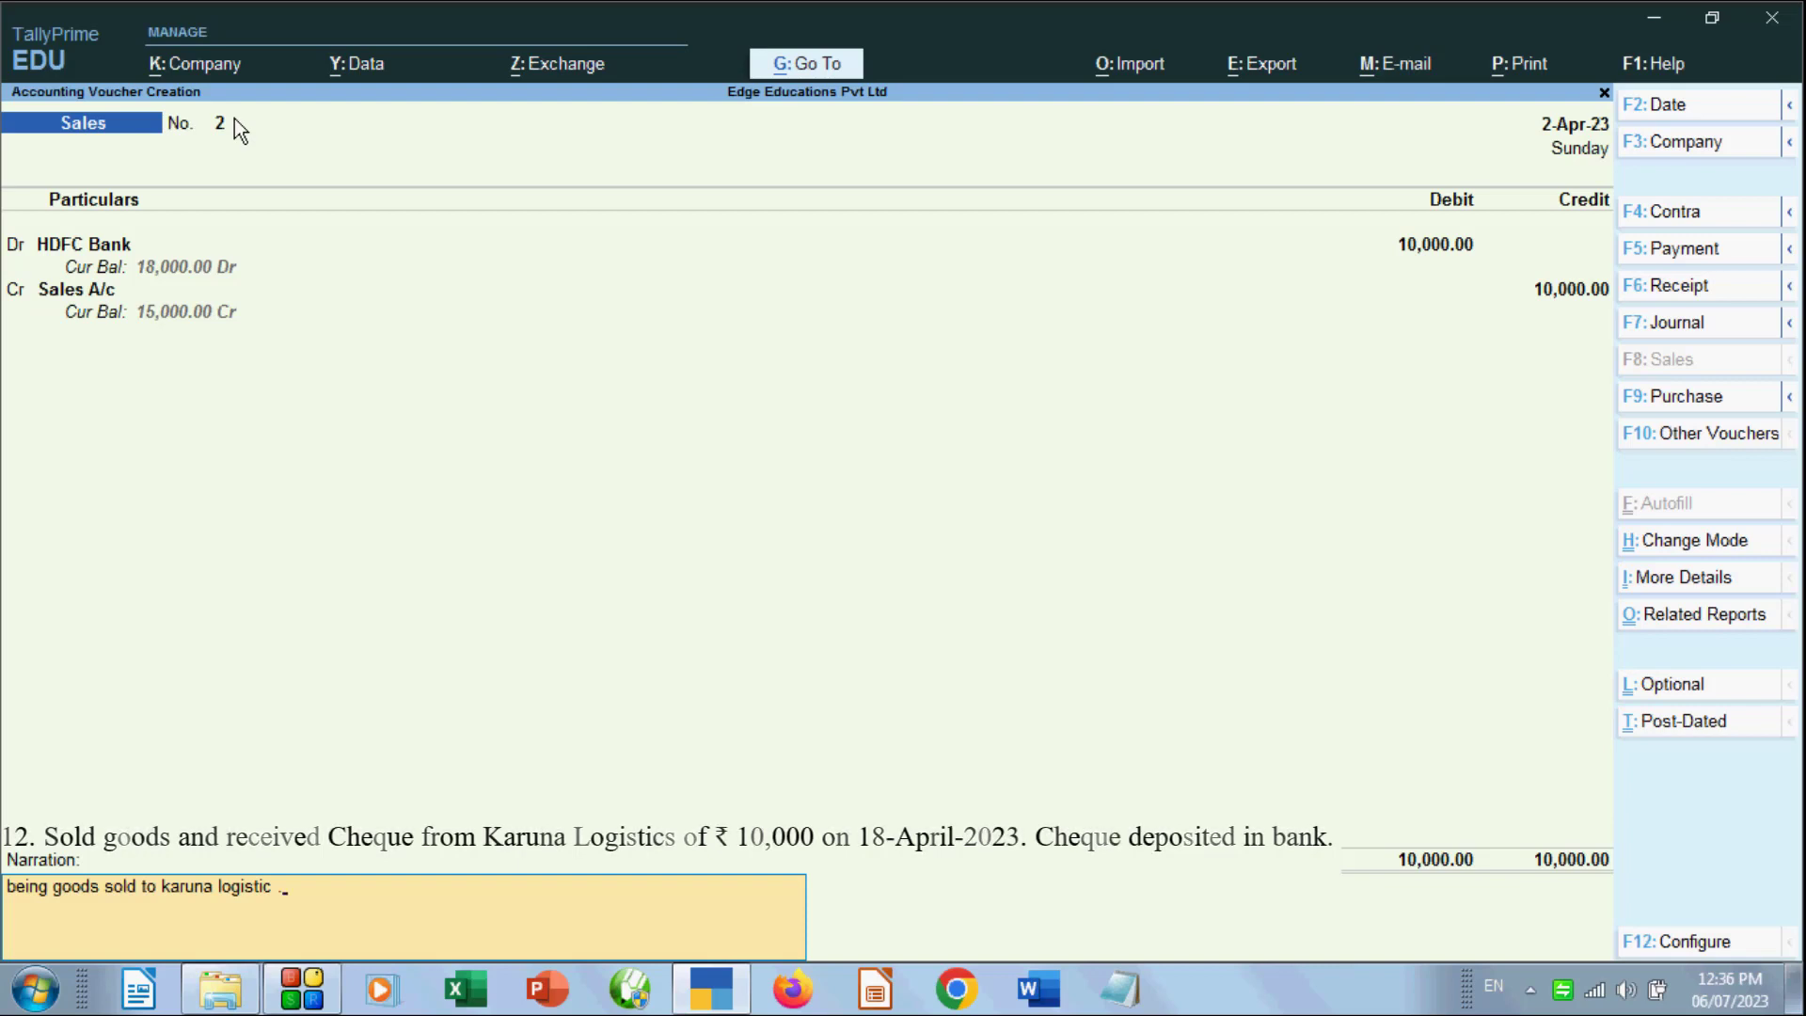
{"action": "key", "text": "Return"}
{"action": "key", "text": "Return"}
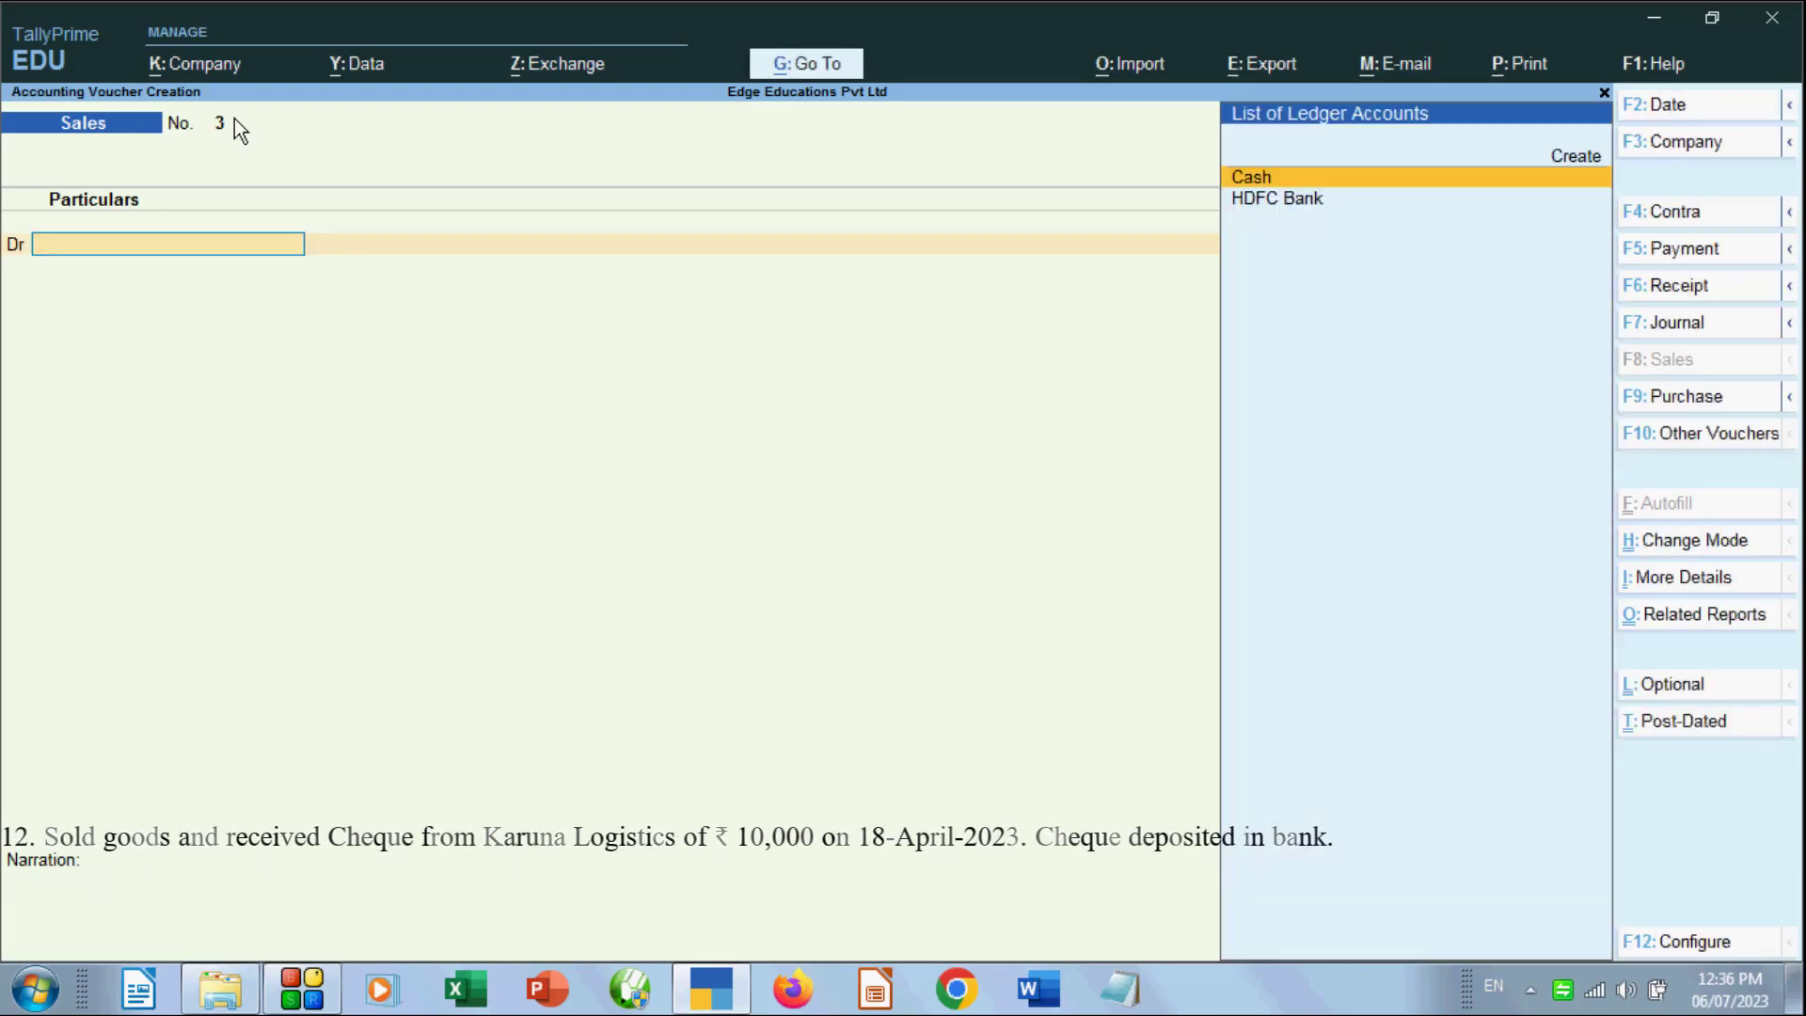
Leave voucher entry, review April's sales vouchers in the Sales Register, and return to the Gateway of Tally
{"action": "key", "text": "Escape"}
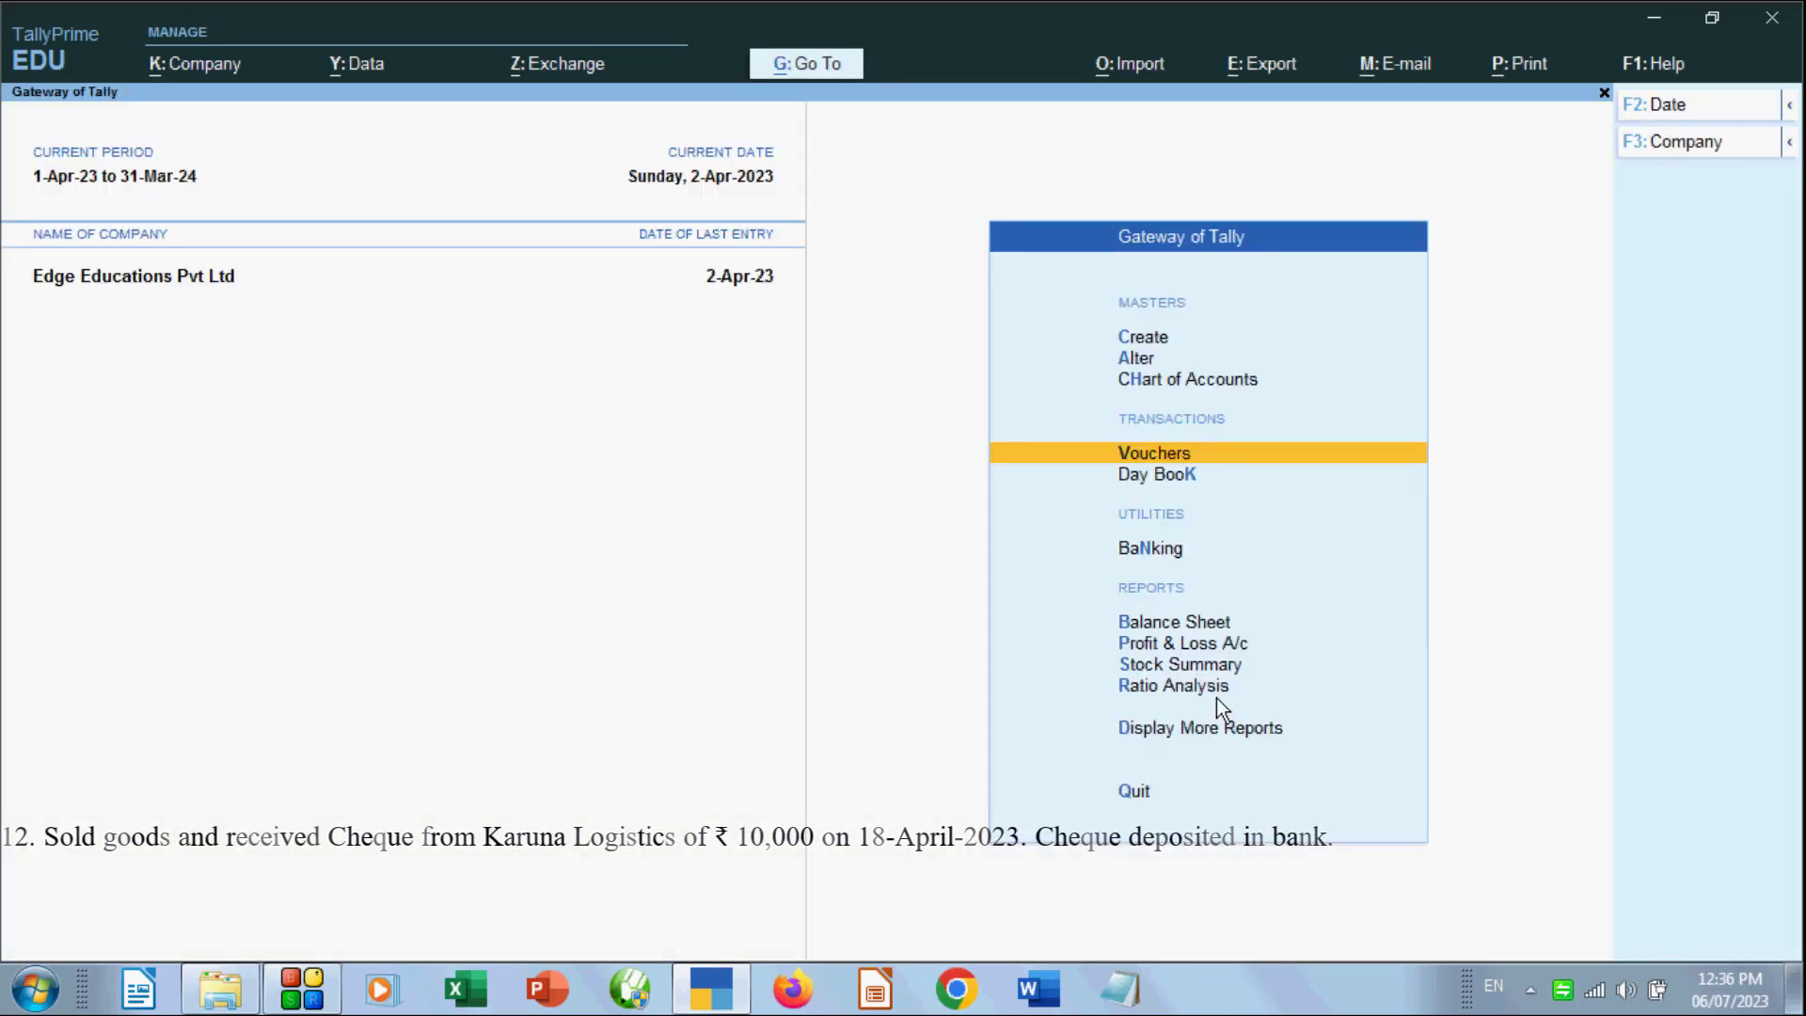
{"action": "left_click", "coordinate": [1204, 738]}
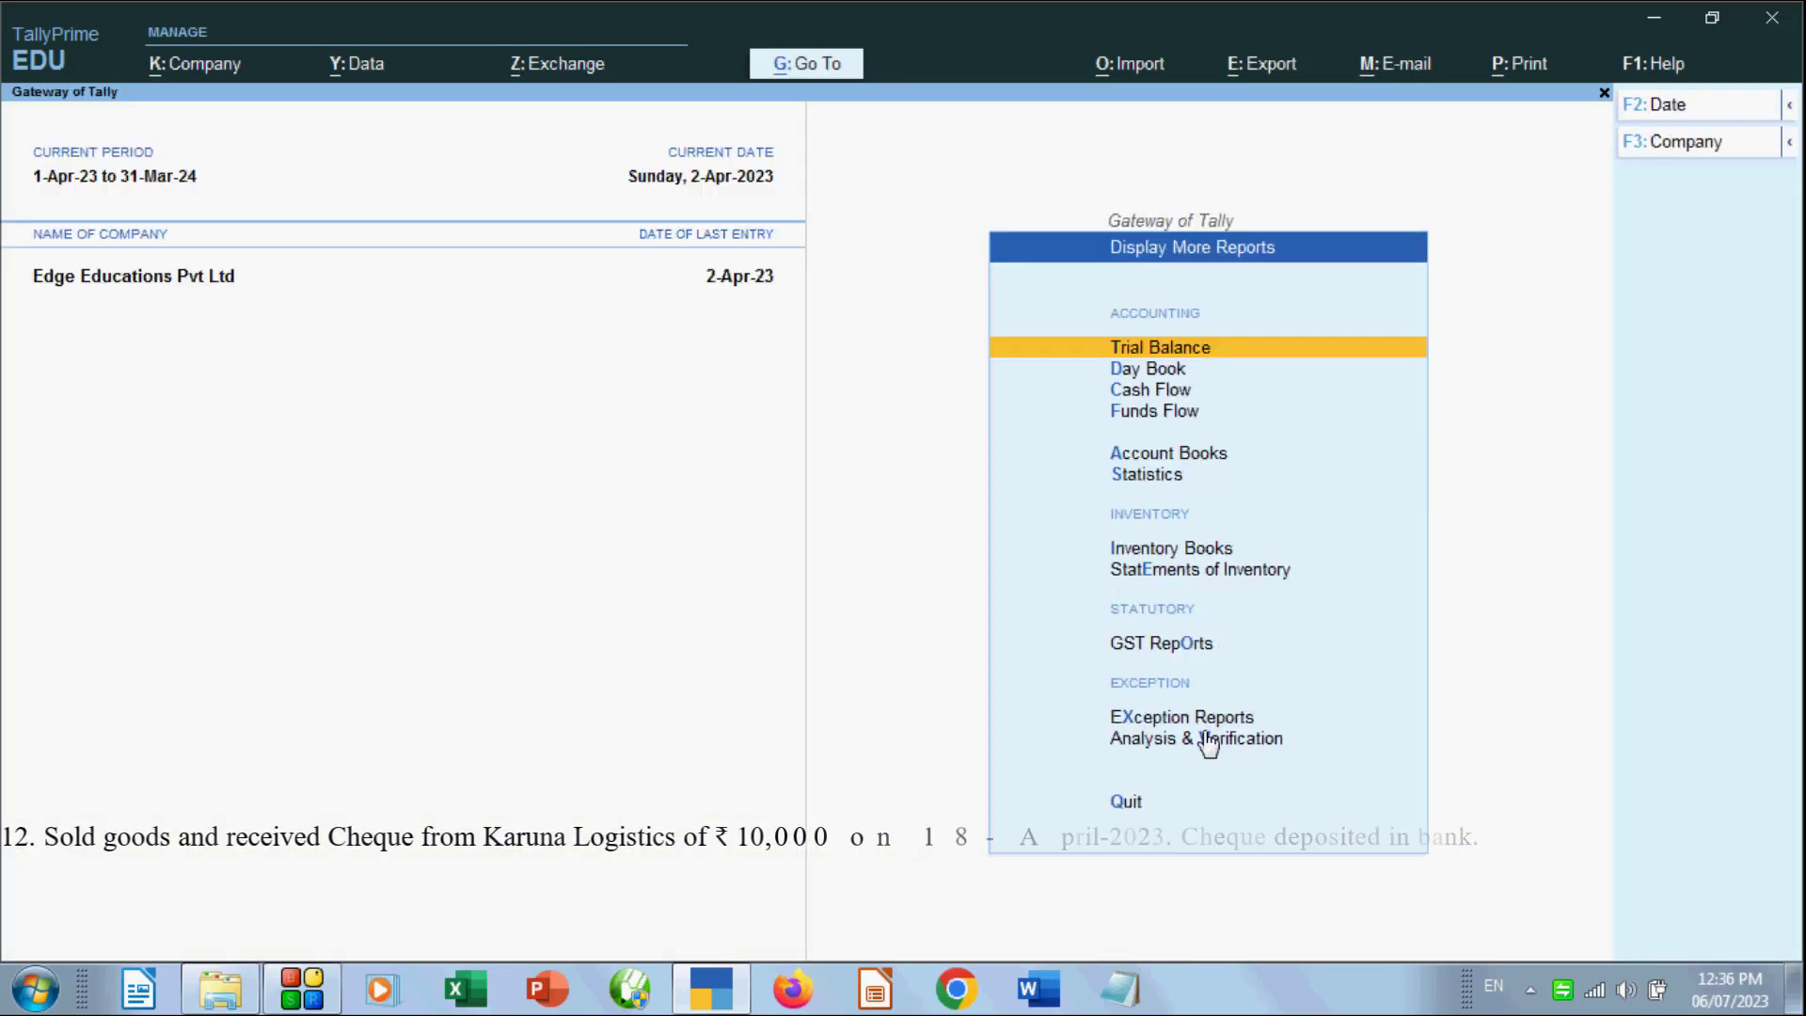
{"action": "key", "text": "a"}
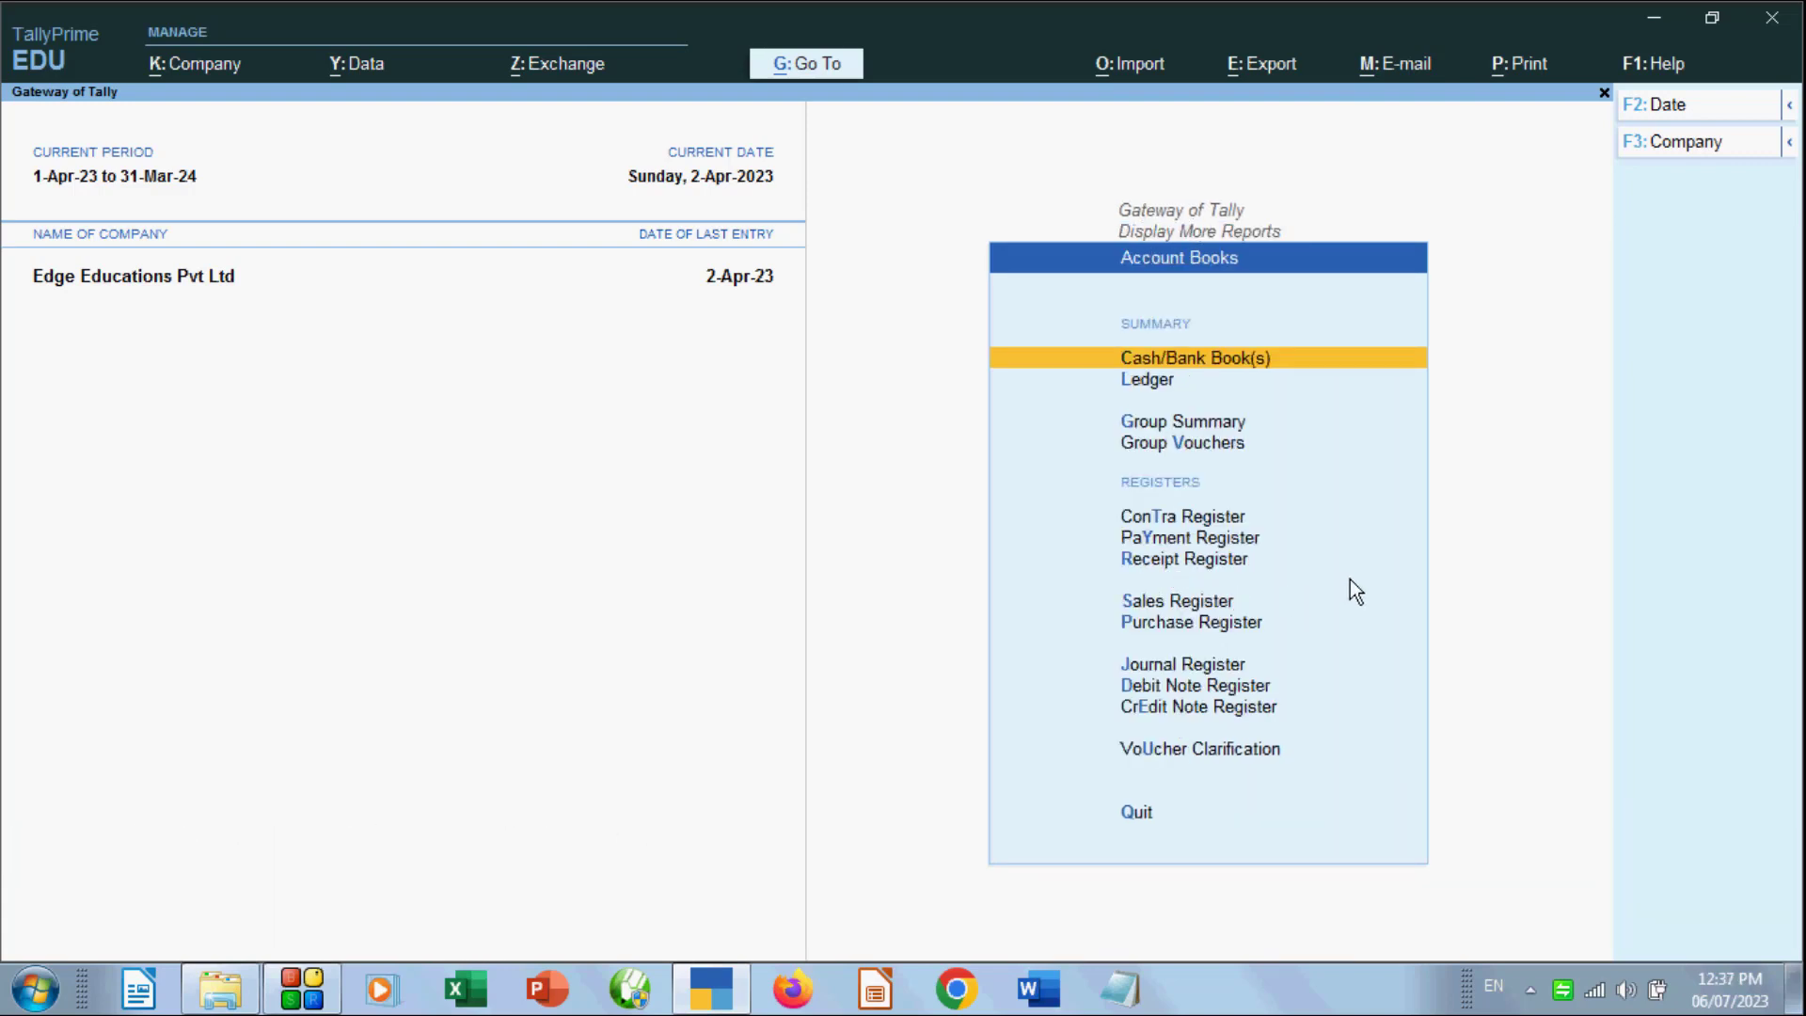
{"action": "key", "text": "s"}
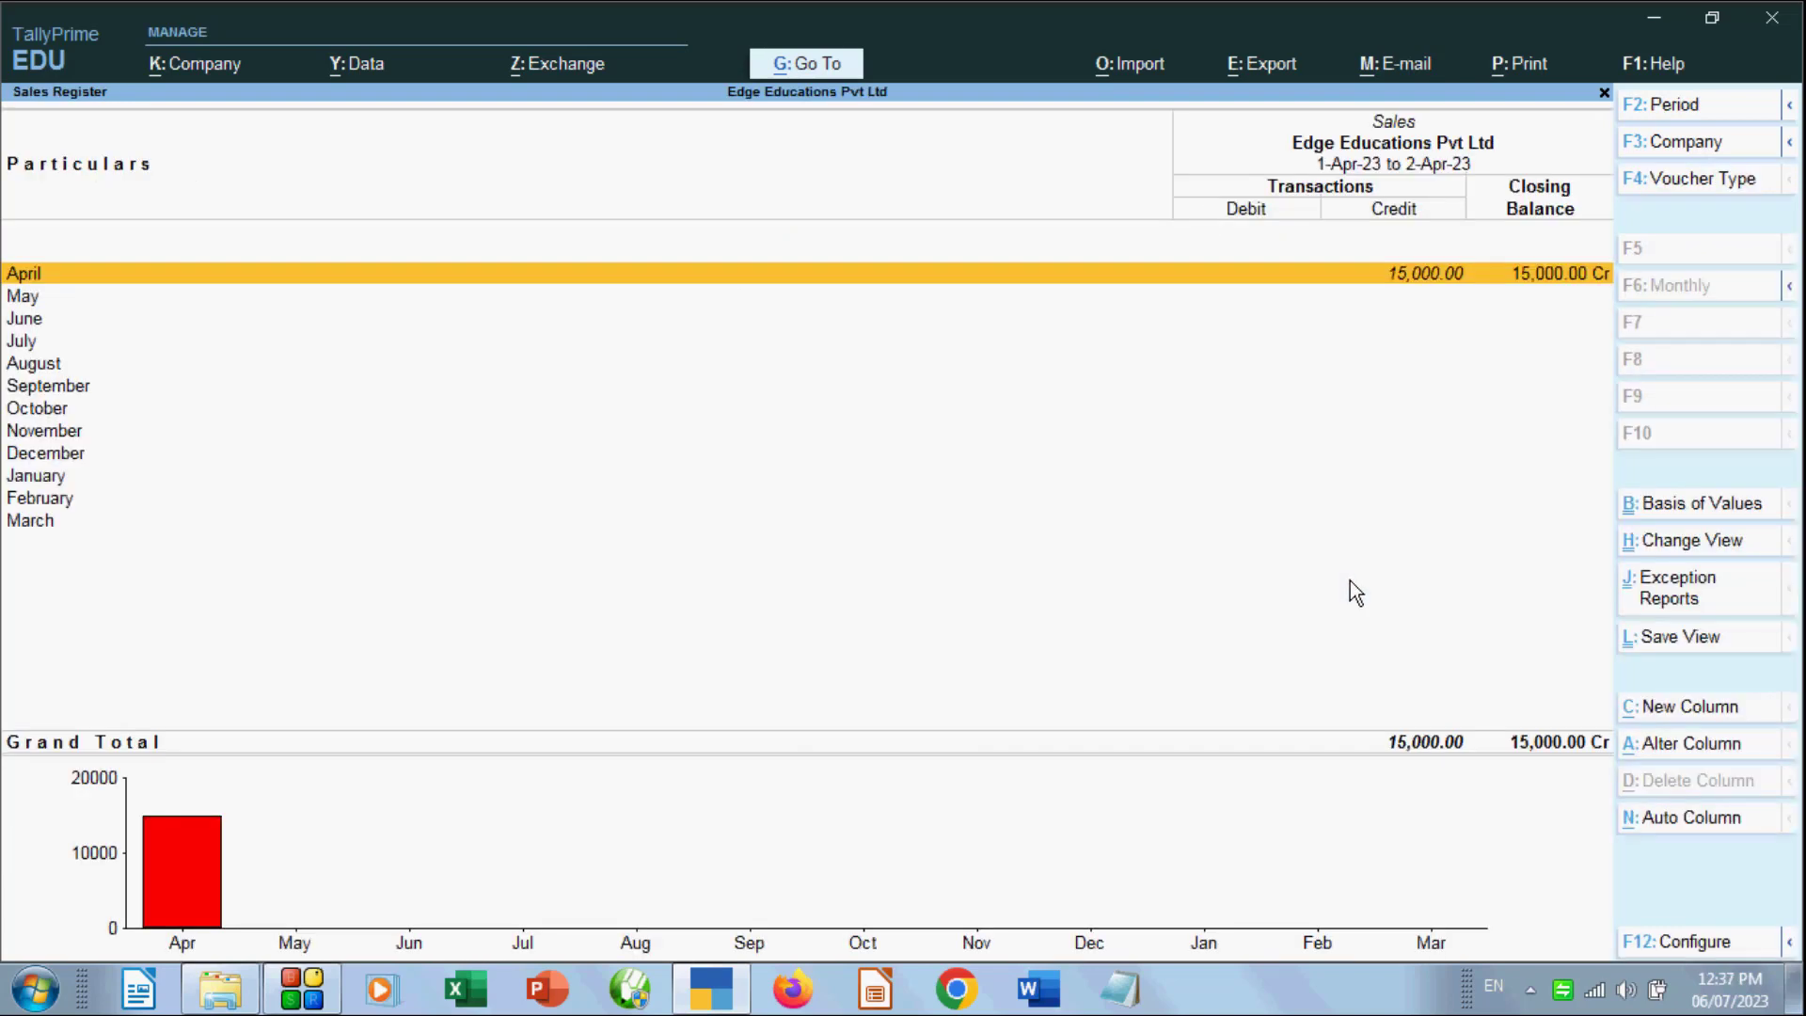
{"action": "left_click", "coordinate": [1436, 275]}
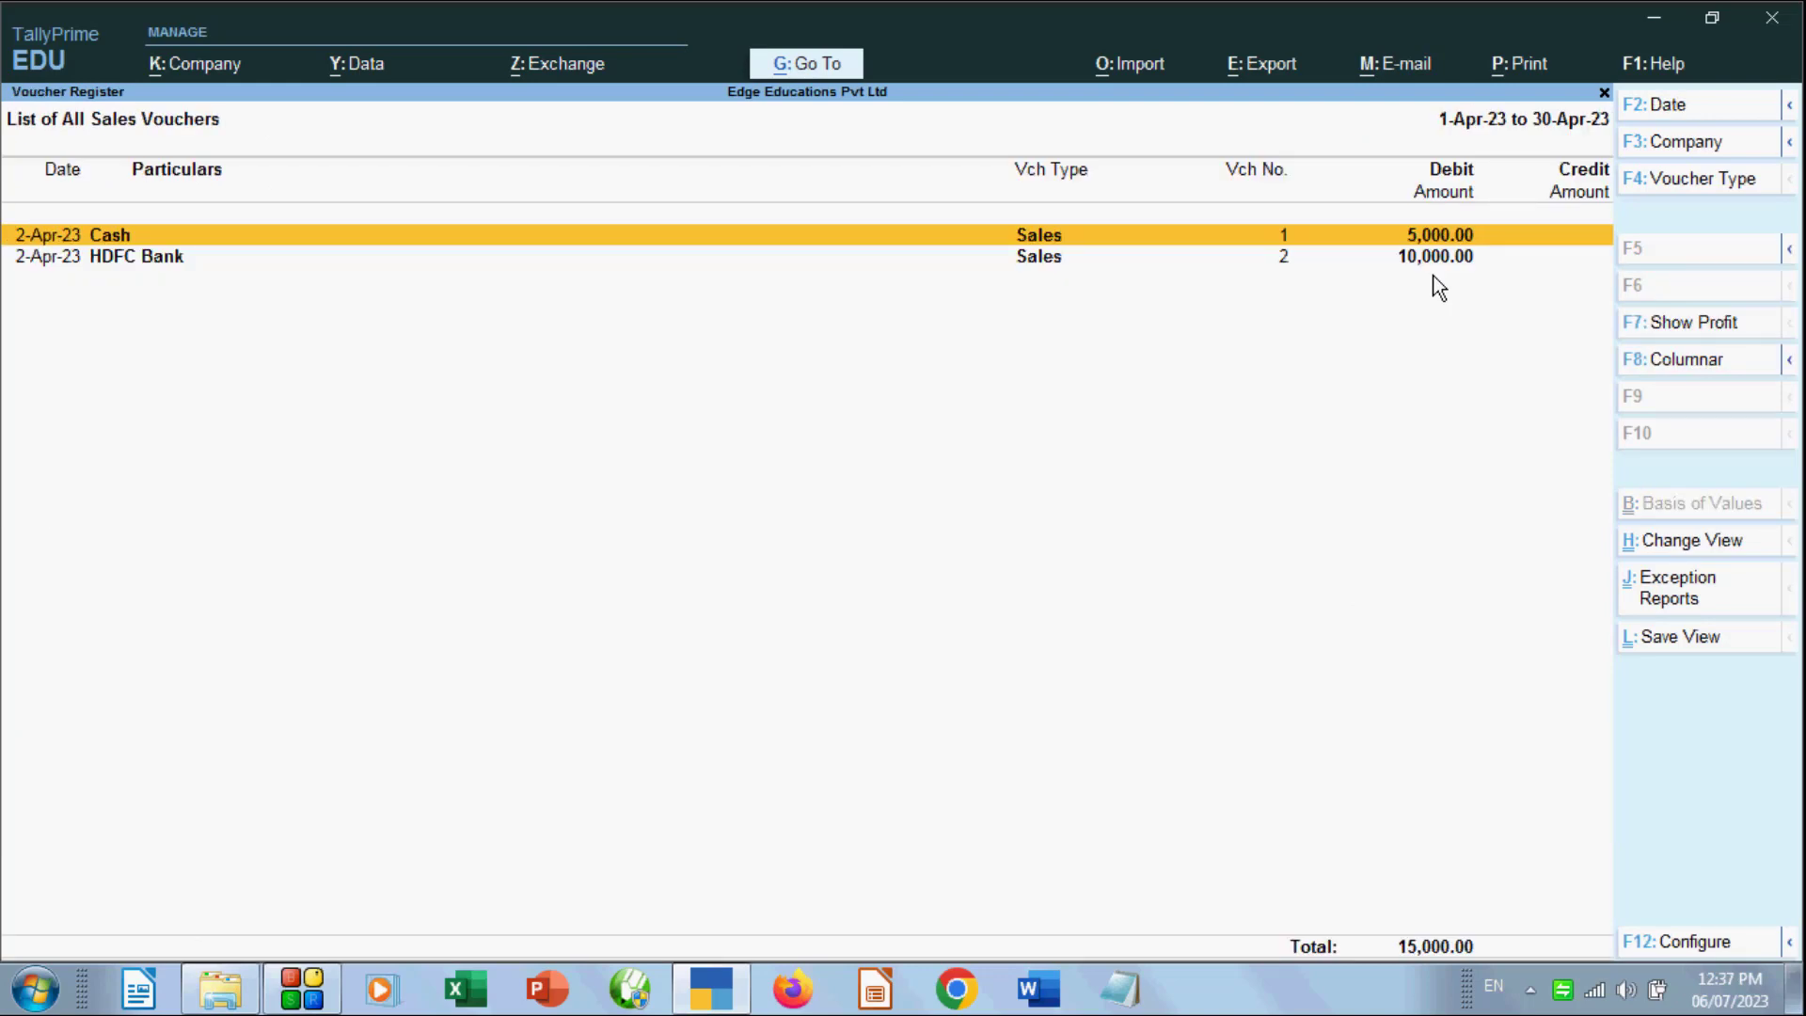
{"action": "key", "text": "Escape"}
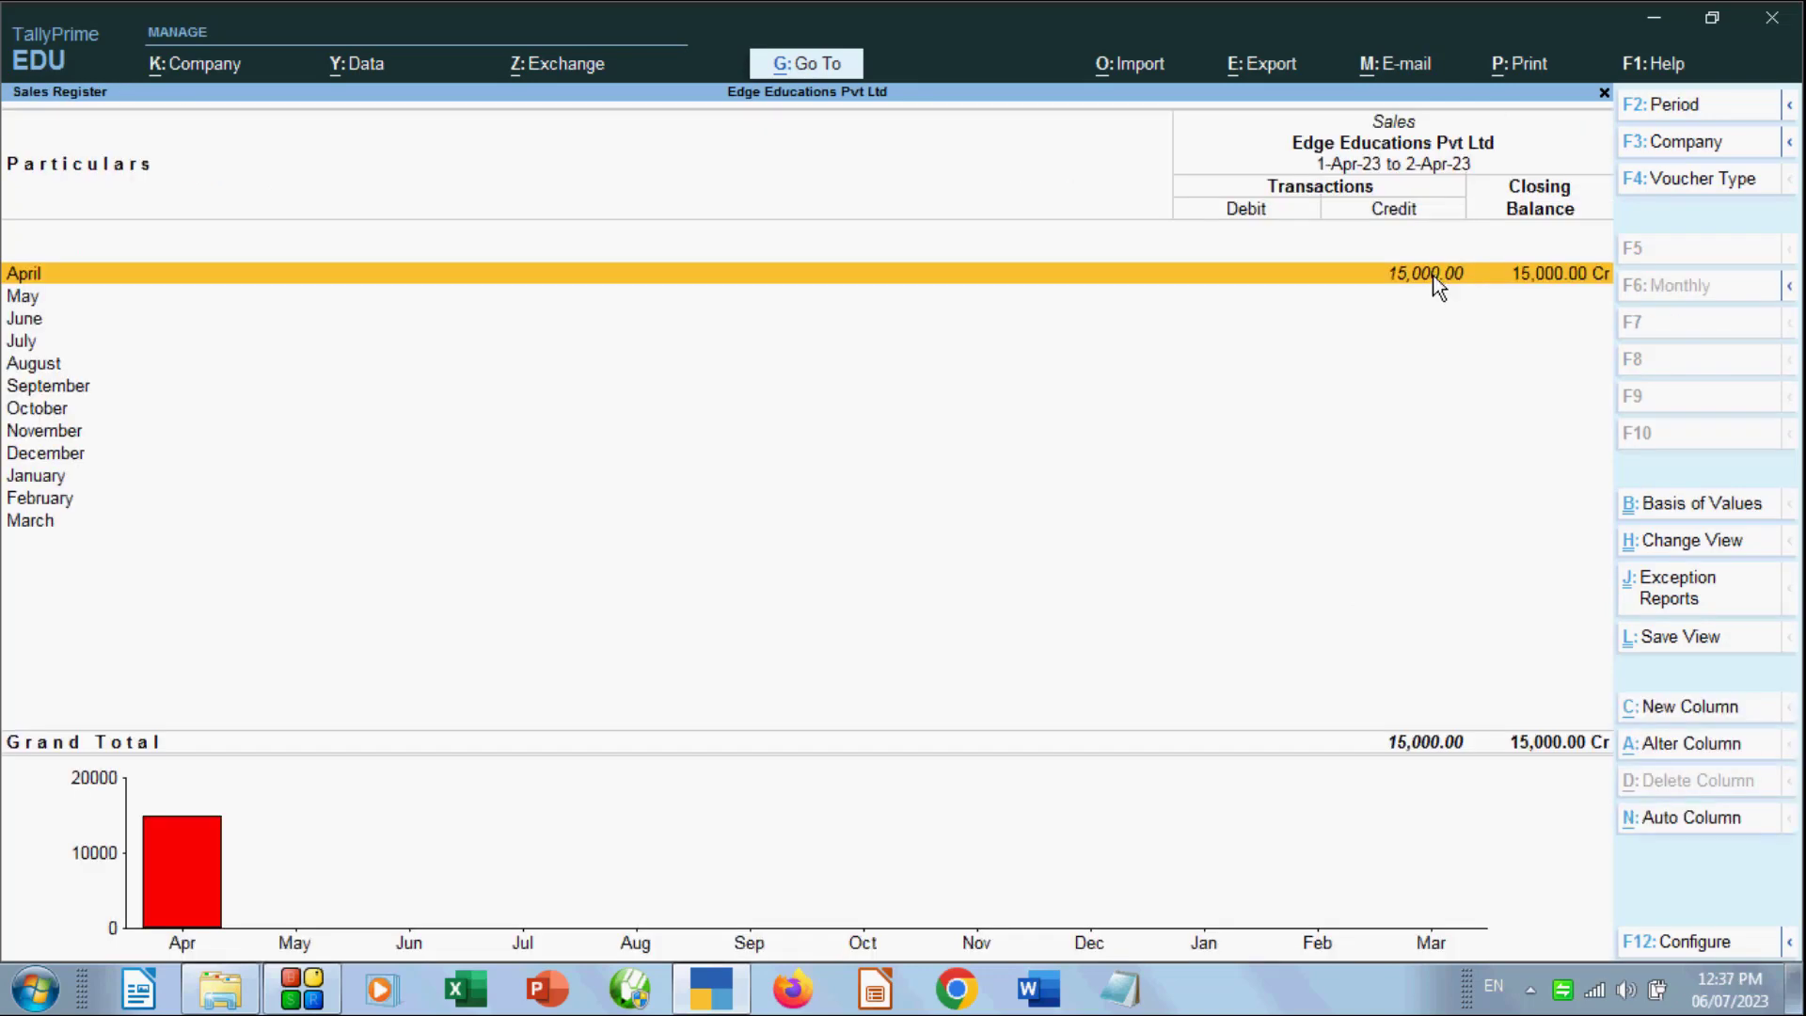
{"action": "key", "text": "Escape"}
{"action": "key", "text": "Escape"}
{"action": "key", "text": "Escape"}
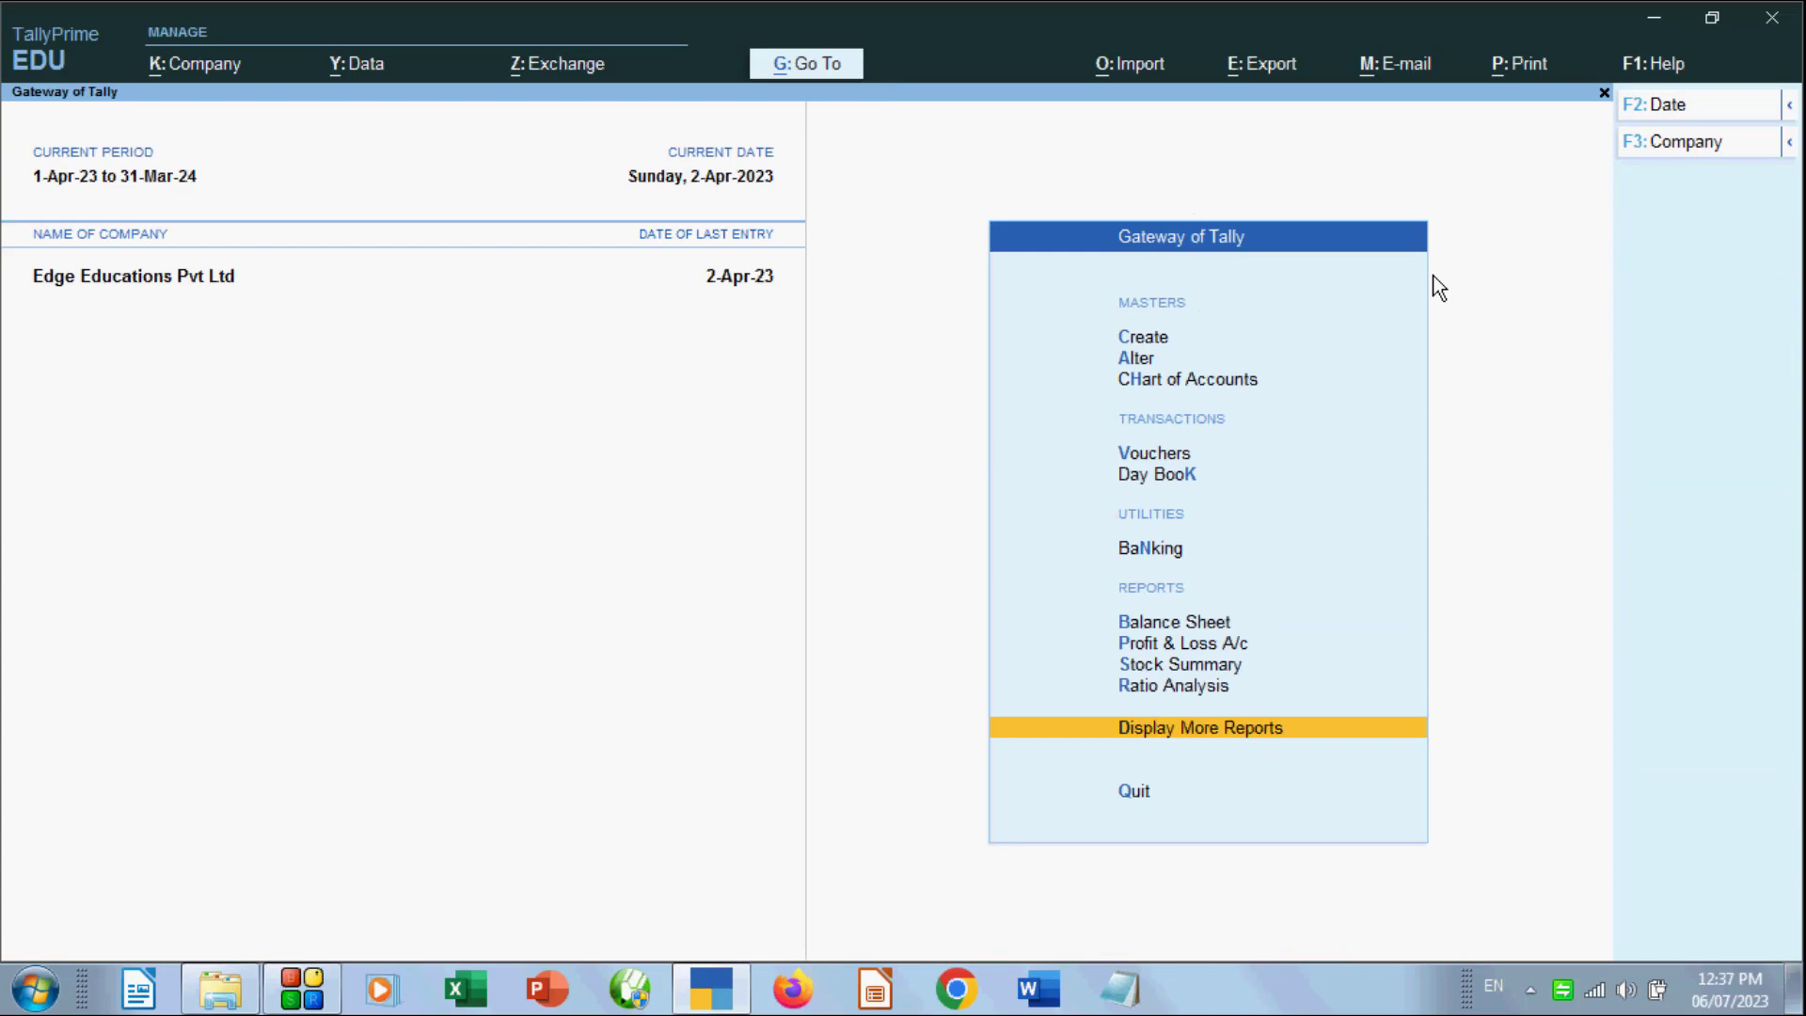
{"action": "key", "text": "Escape"}
{"action": "key", "text": "Escape"}
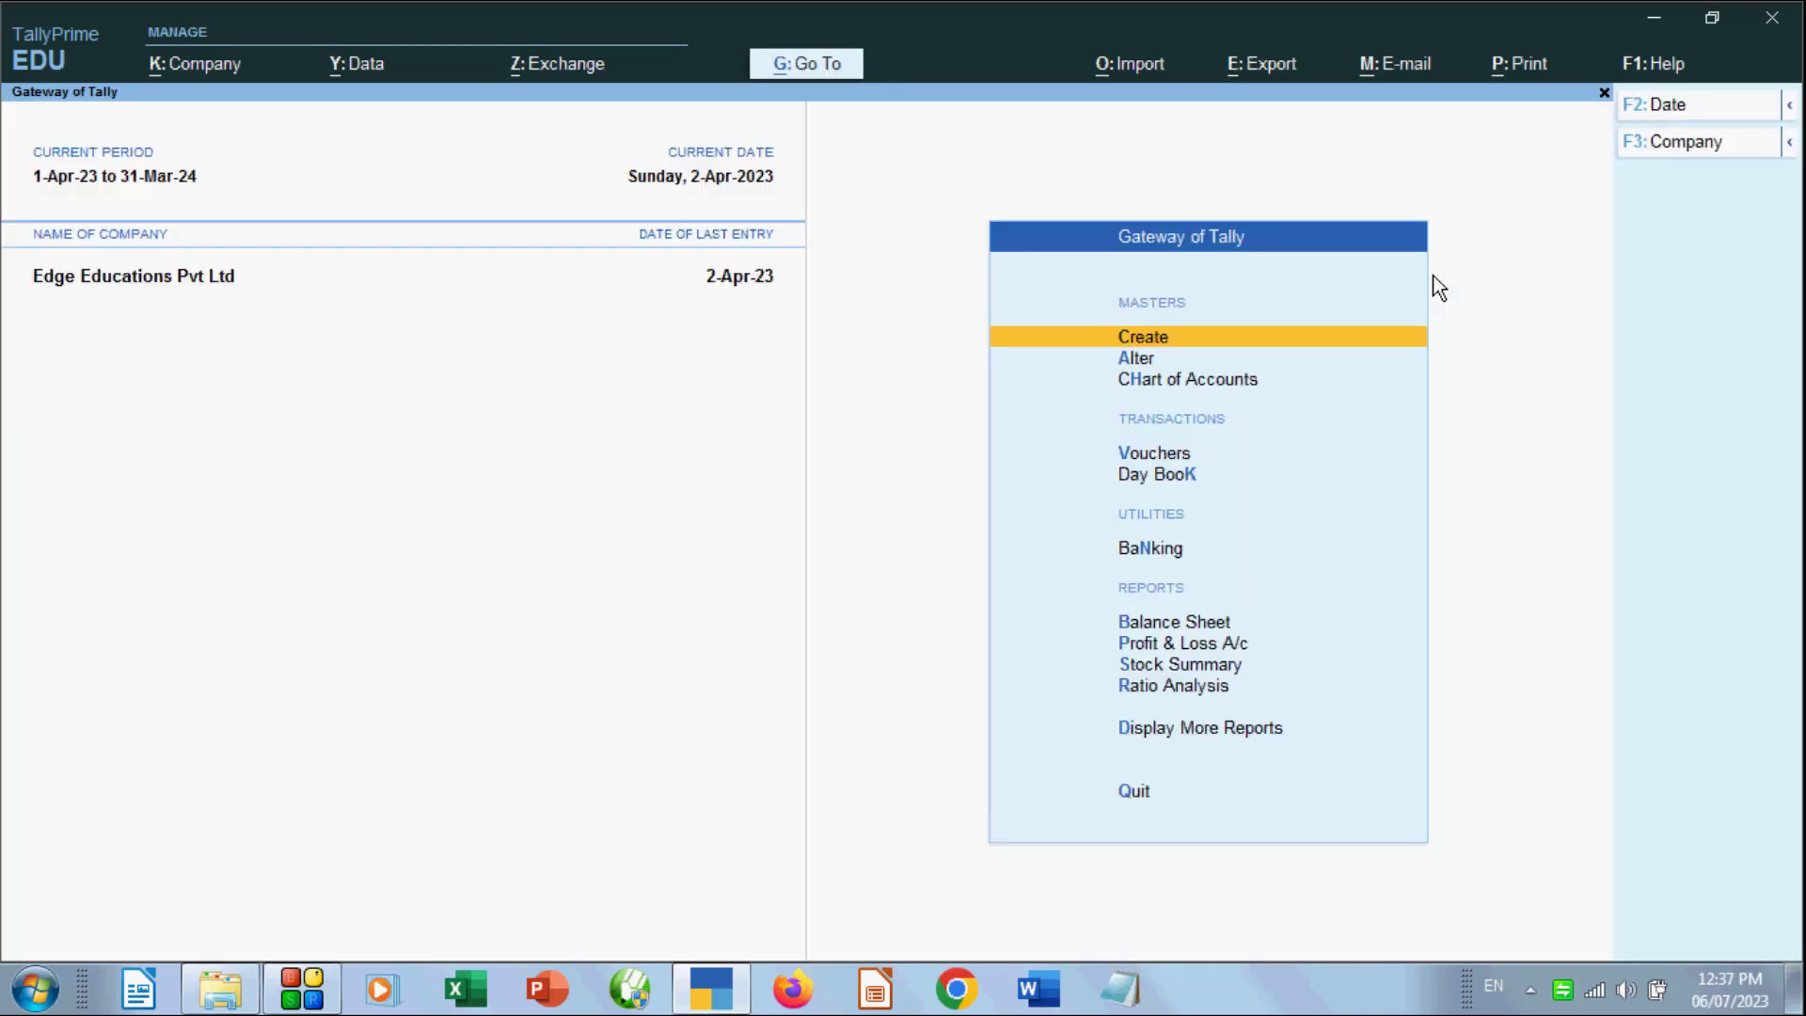
Open the Furniture and Electric Fitting payment voucher from the Day Book
{"action": "left_click", "coordinate": [1172, 478]}
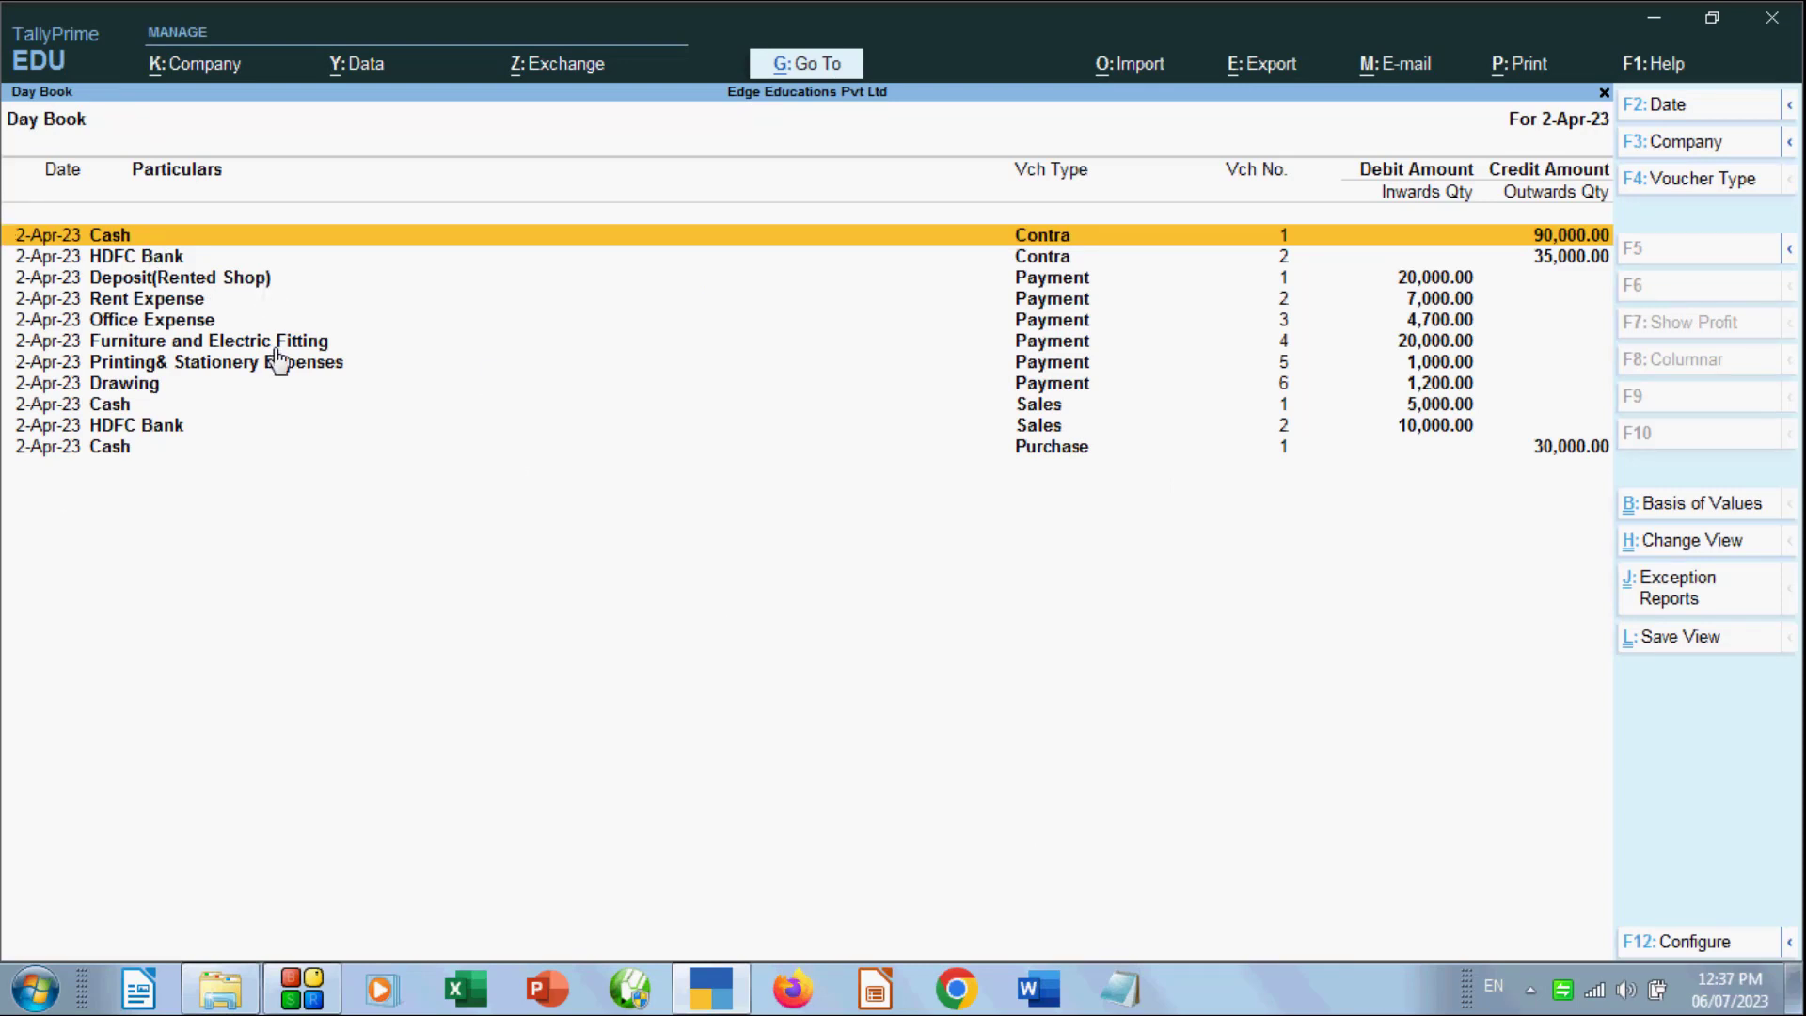
{"action": "left_click", "coordinate": [205, 343]}
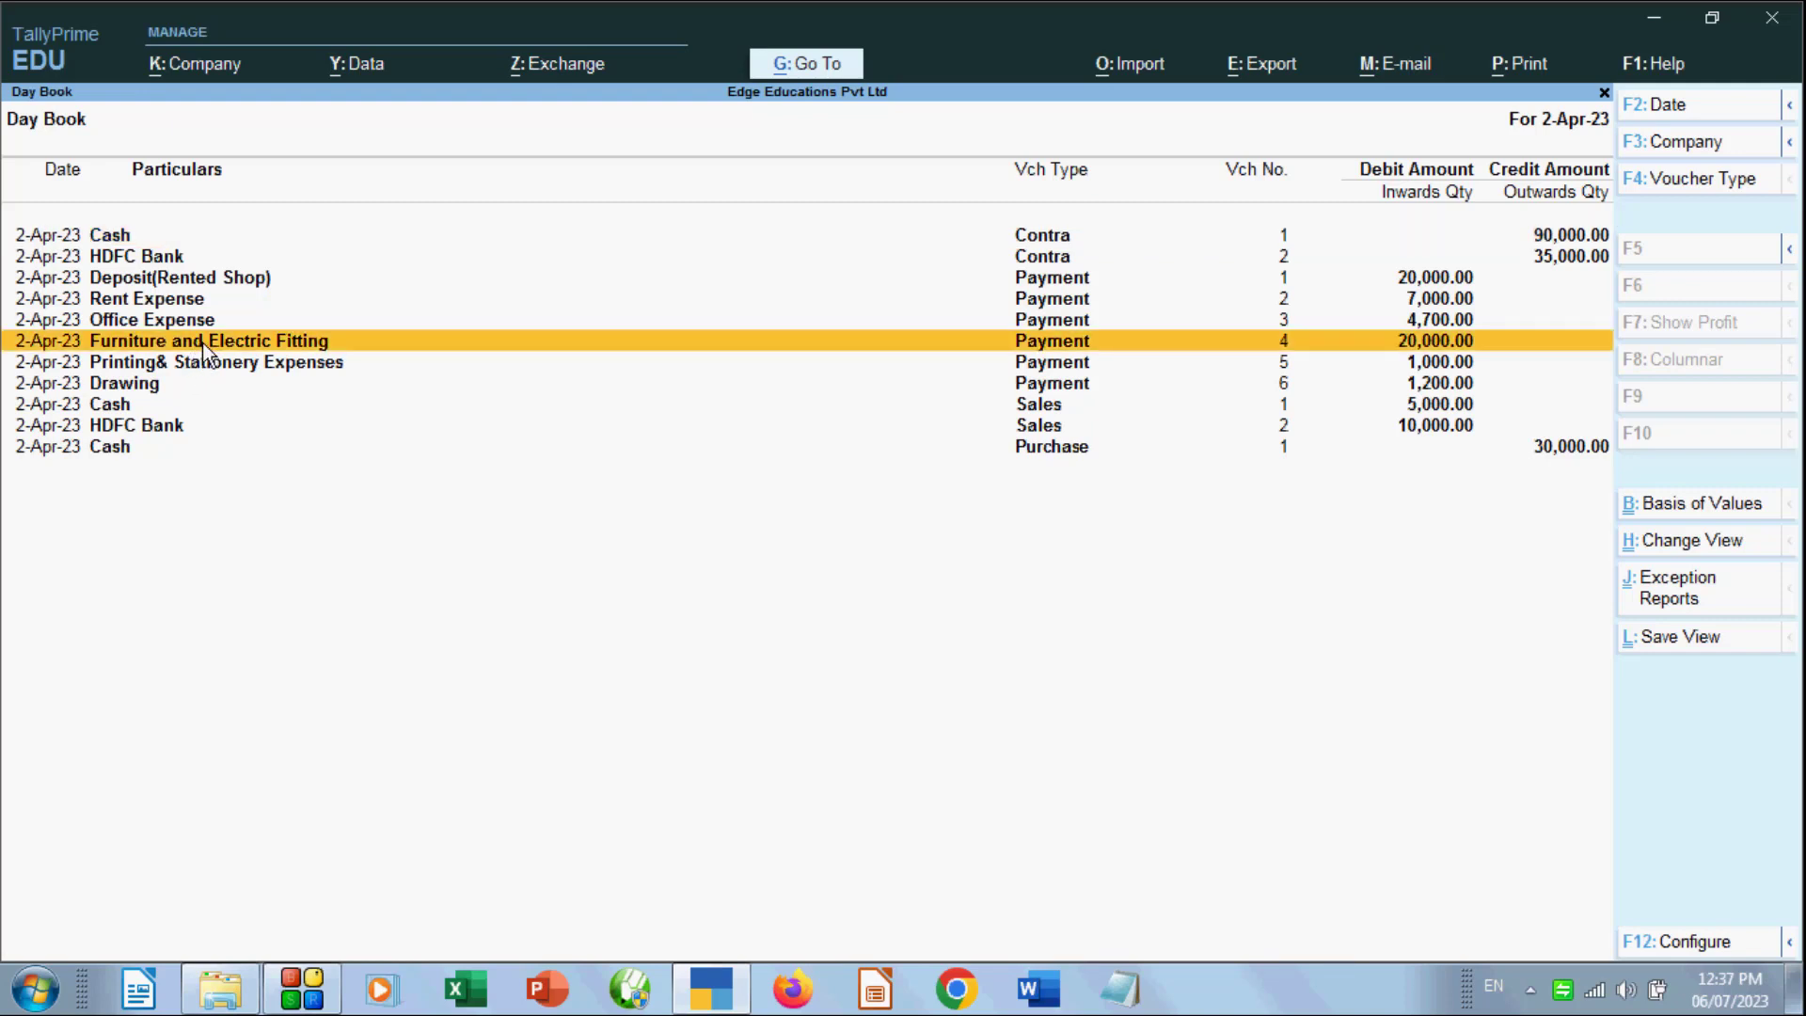
{"action": "left_click", "coordinate": [196, 348]}
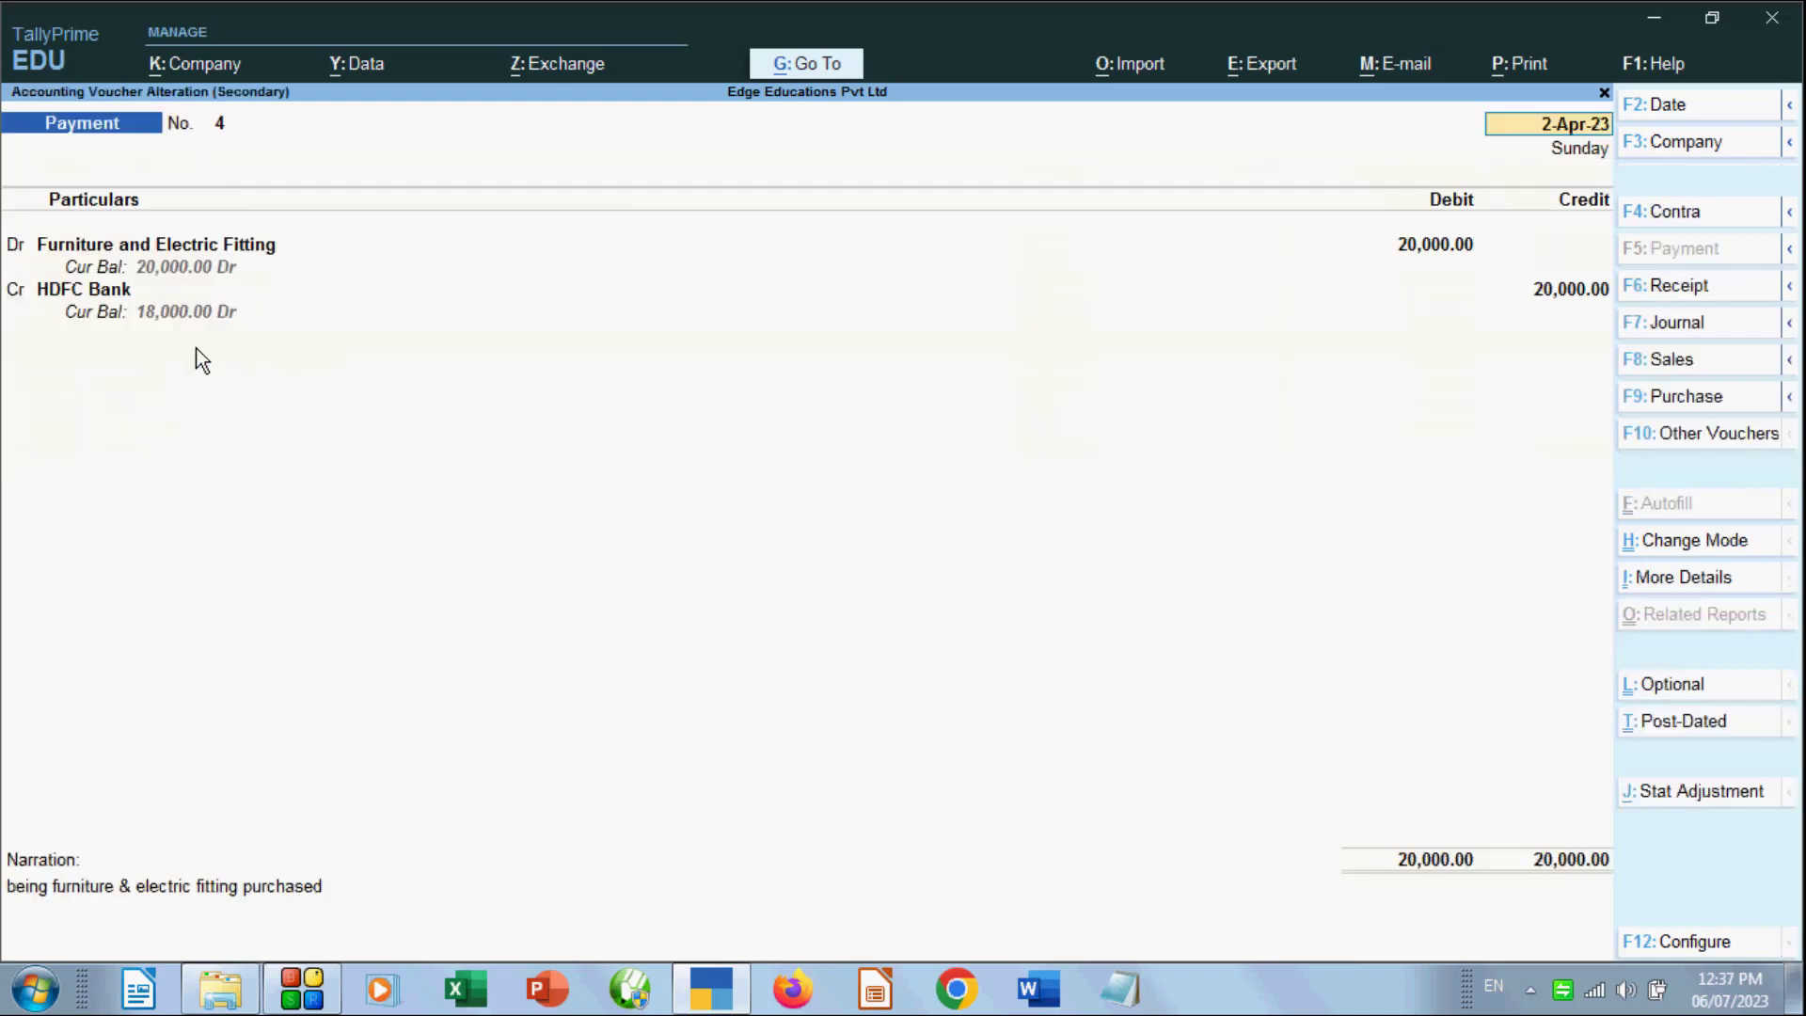
Review the Furniture and Electric Fitting payment's ledger, amount and HDFC Bank allocation, and accept the voucher without changes
{"action": "left_click", "coordinate": [201, 245]}
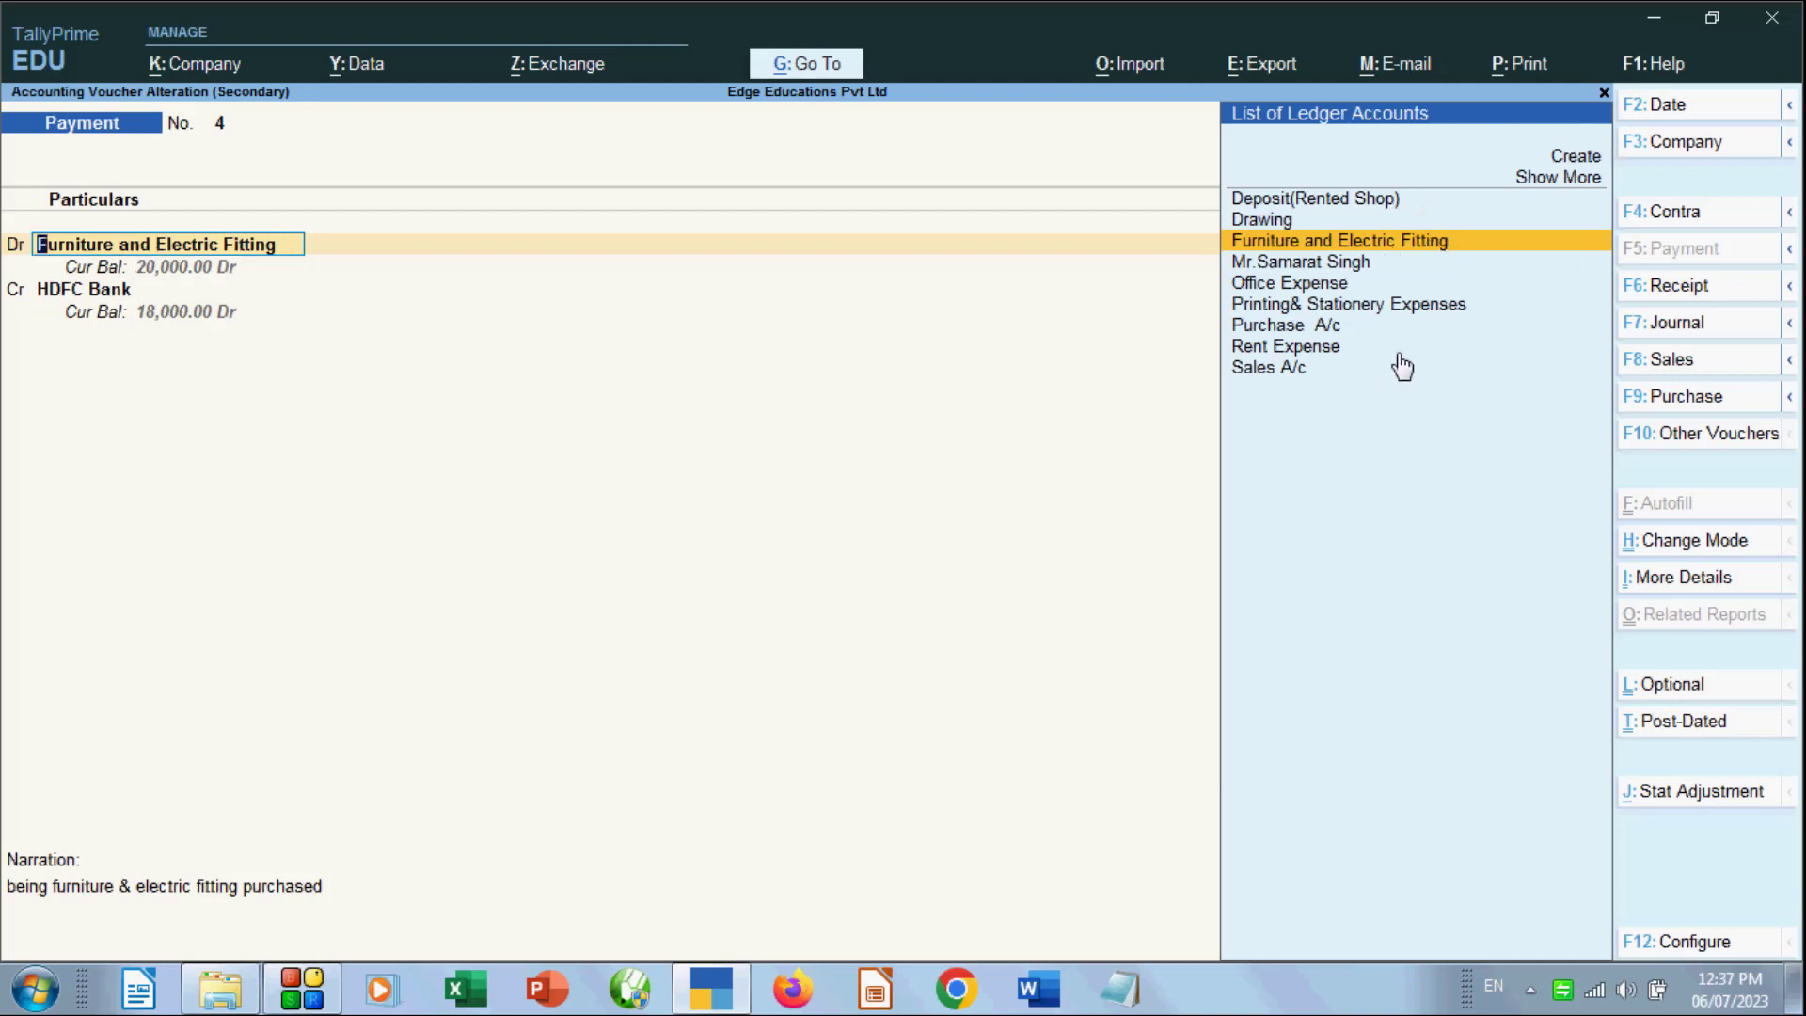
{"action": "key", "text": "Return"}
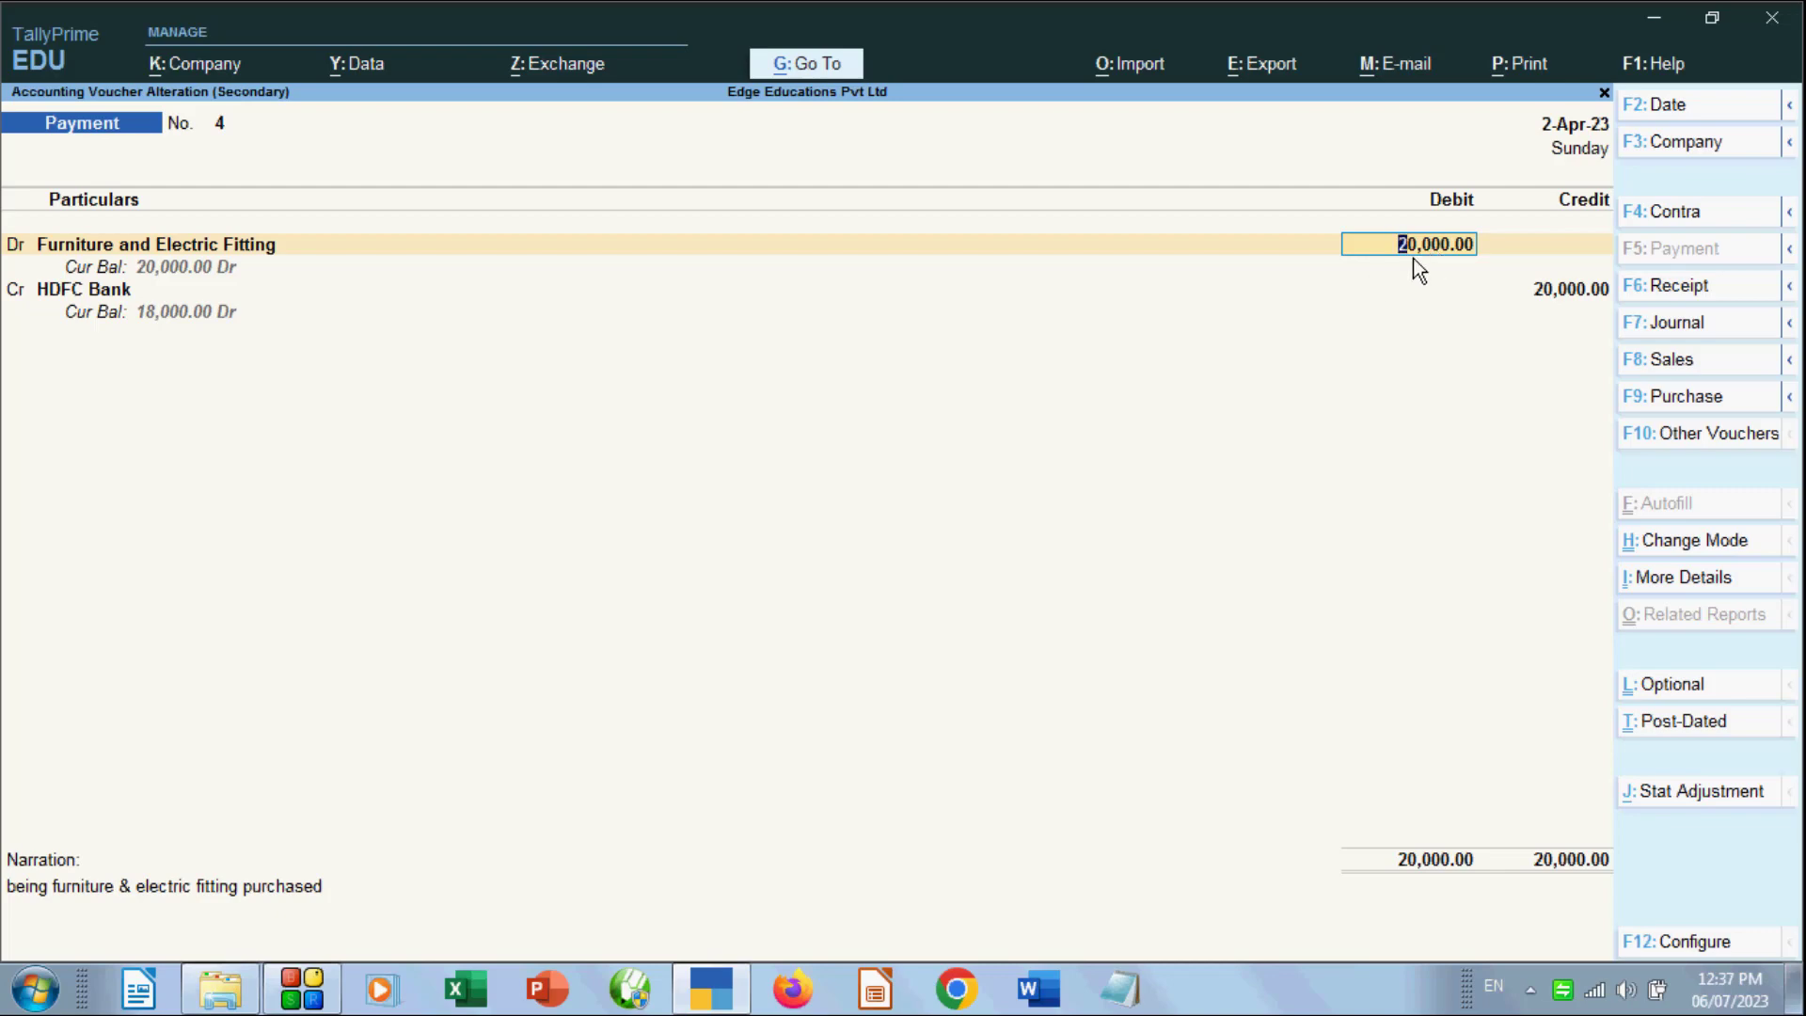
{"action": "key", "text": "Return"}
{"action": "key", "text": "Return"}
{"action": "key", "text": "Return"}
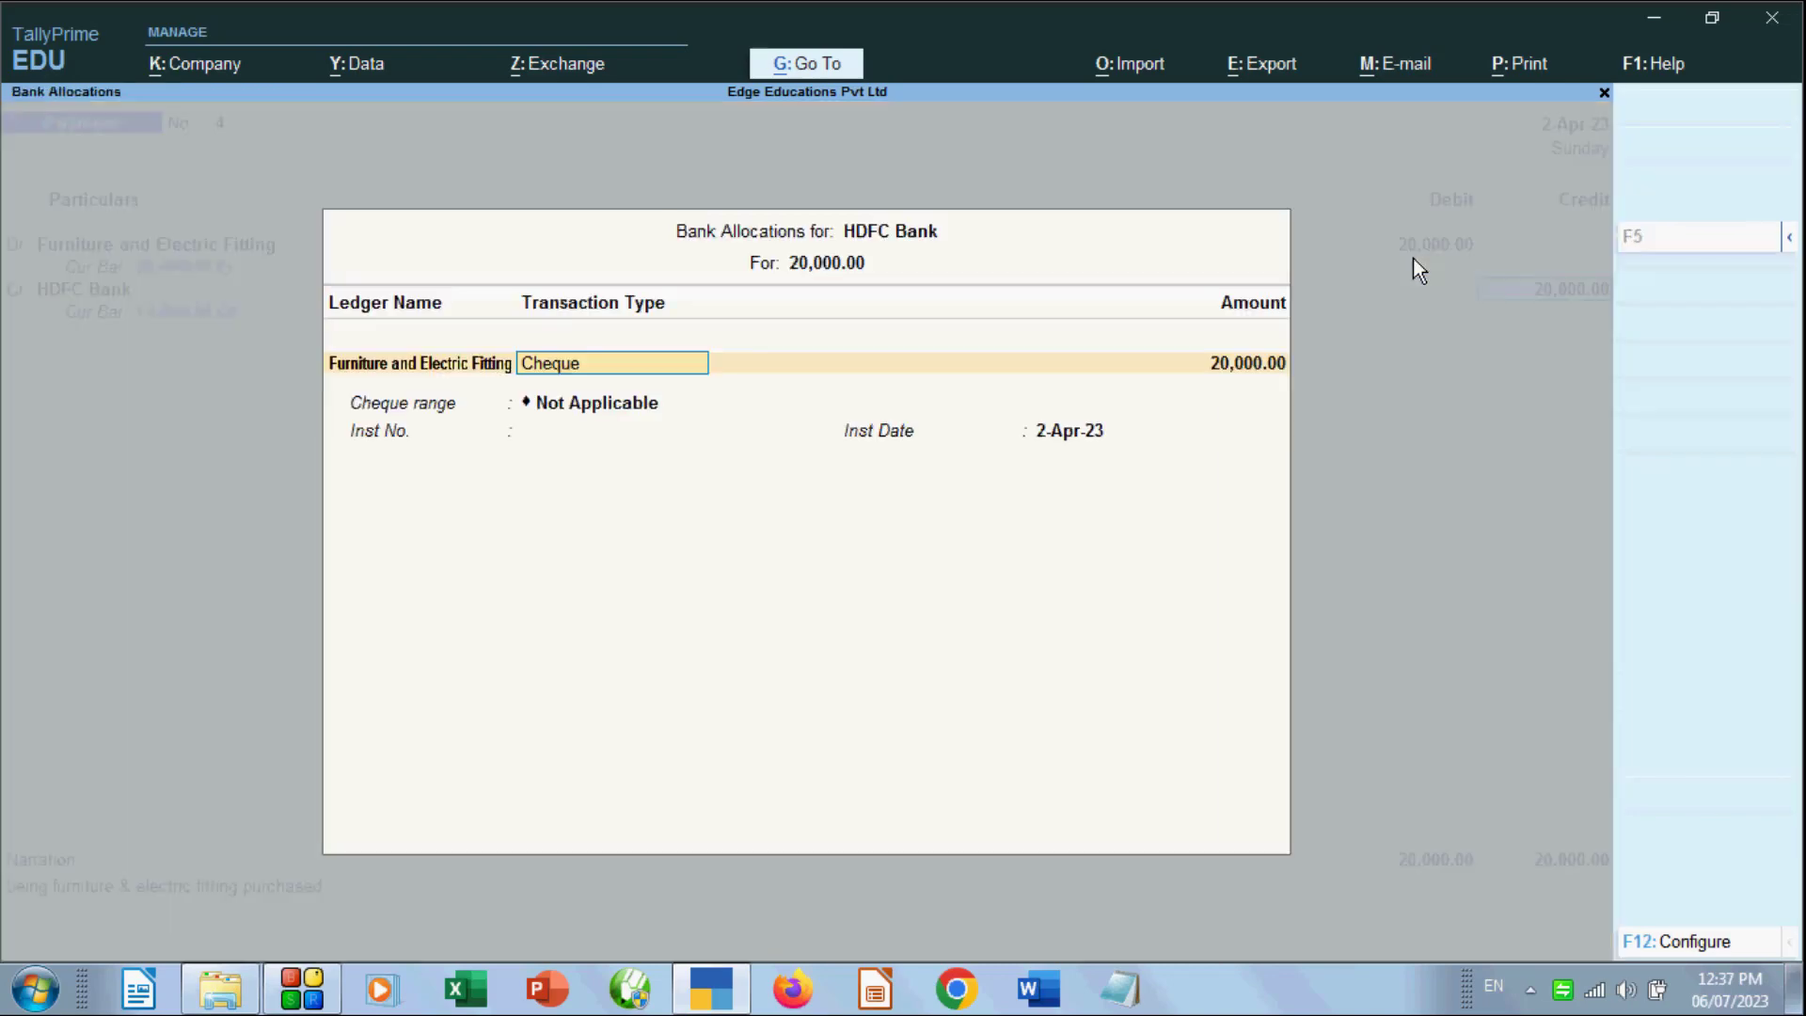
{"action": "key", "text": "ctrl+a"}
{"action": "key", "text": "ctrl+a"}
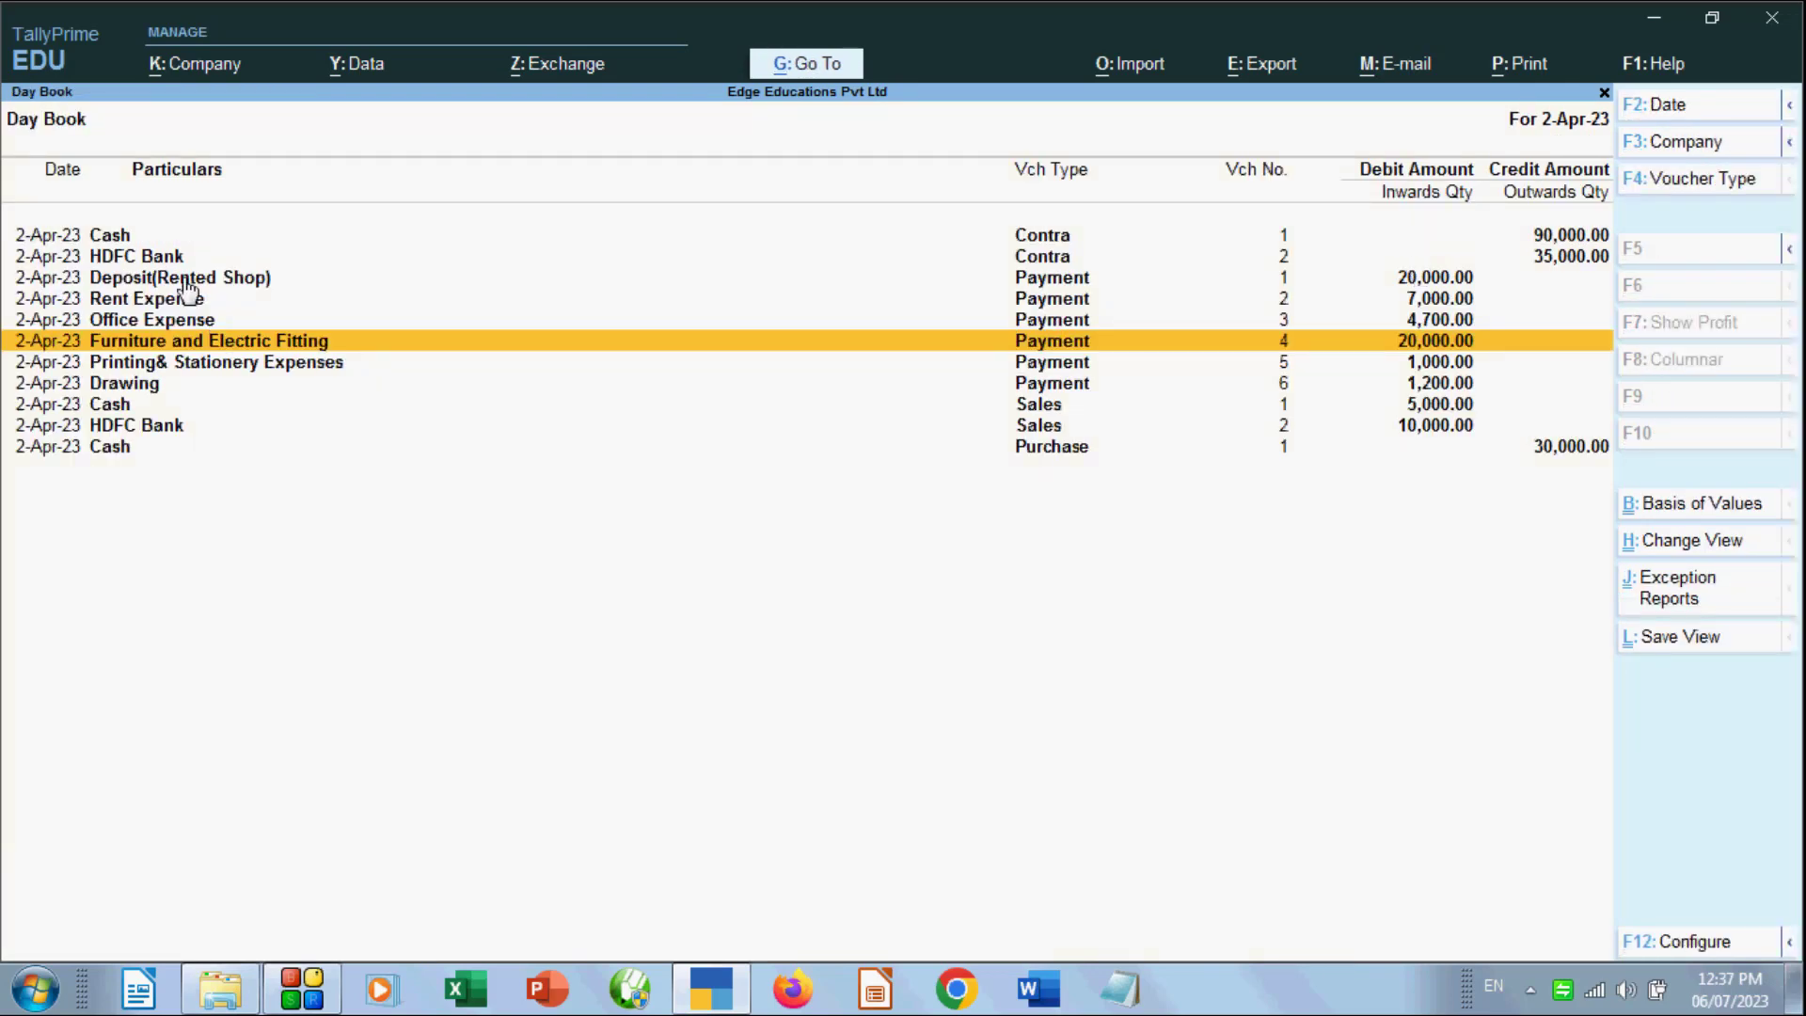
Open the HDFC Bank contra voucher from the Day Book and try to change its date to 3-4-2023
{"action": "double_click", "coordinate": [166, 260]}
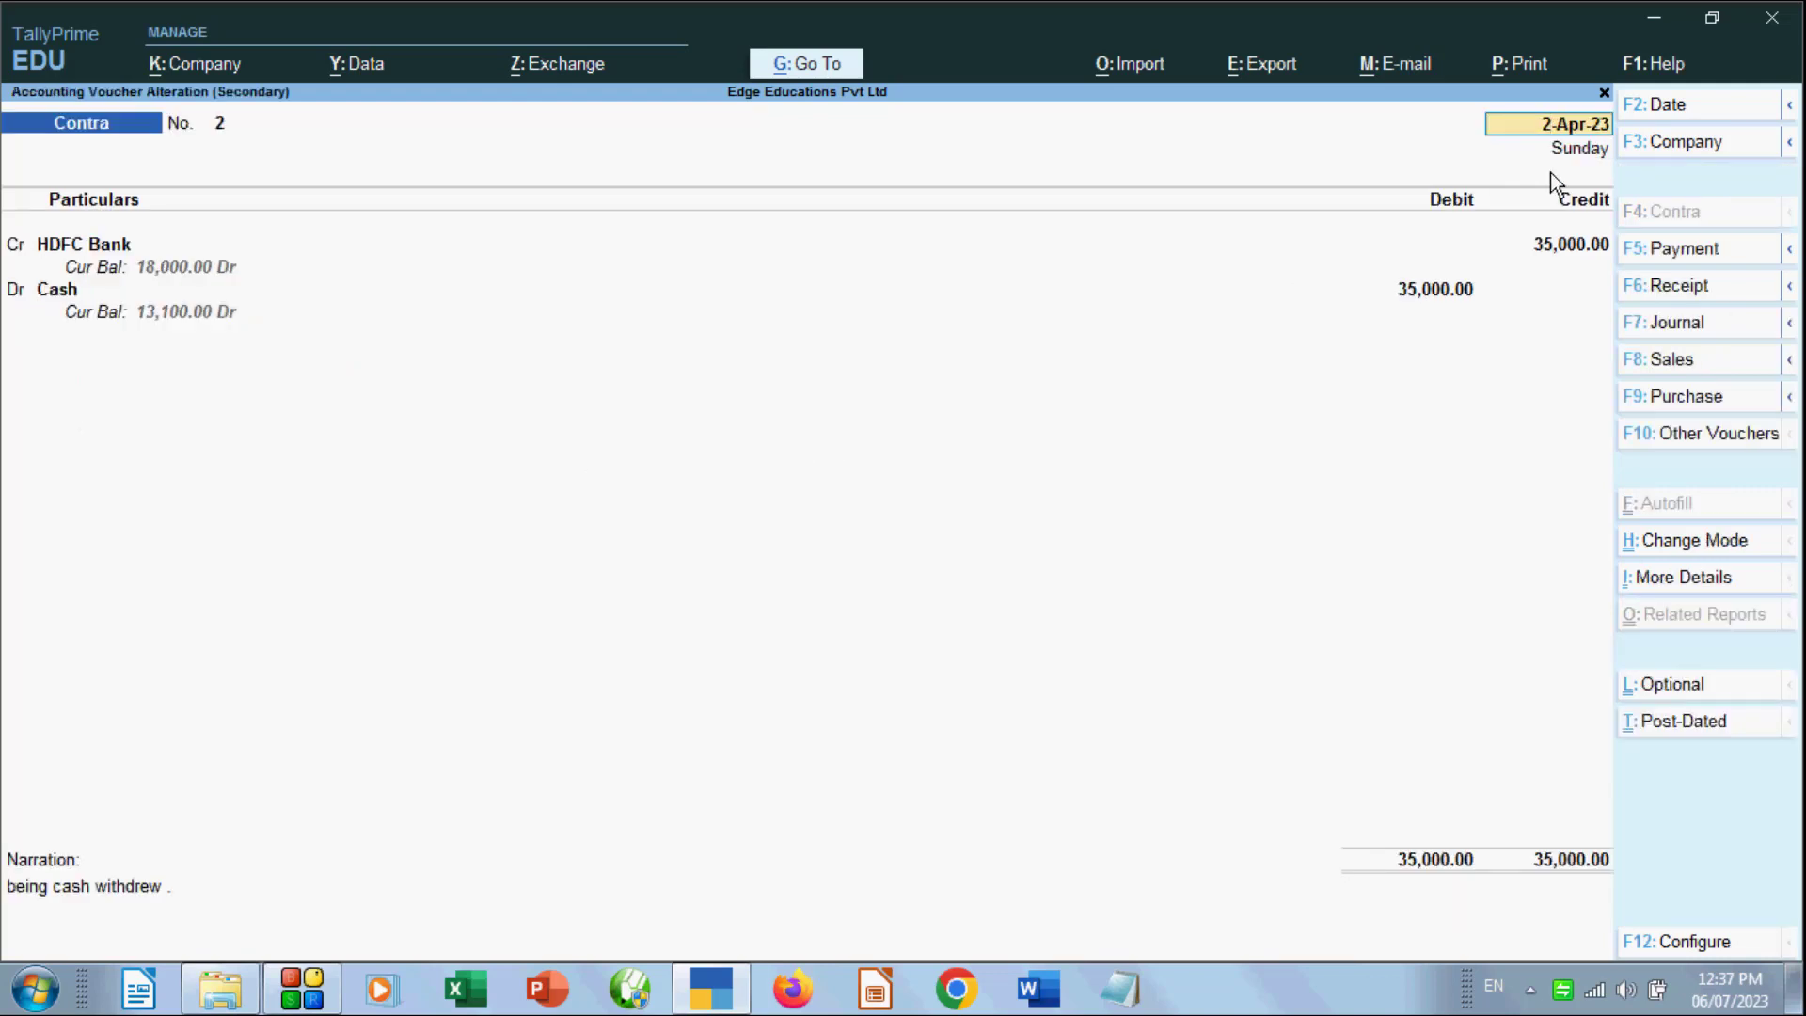
{"action": "key", "text": "F2"}
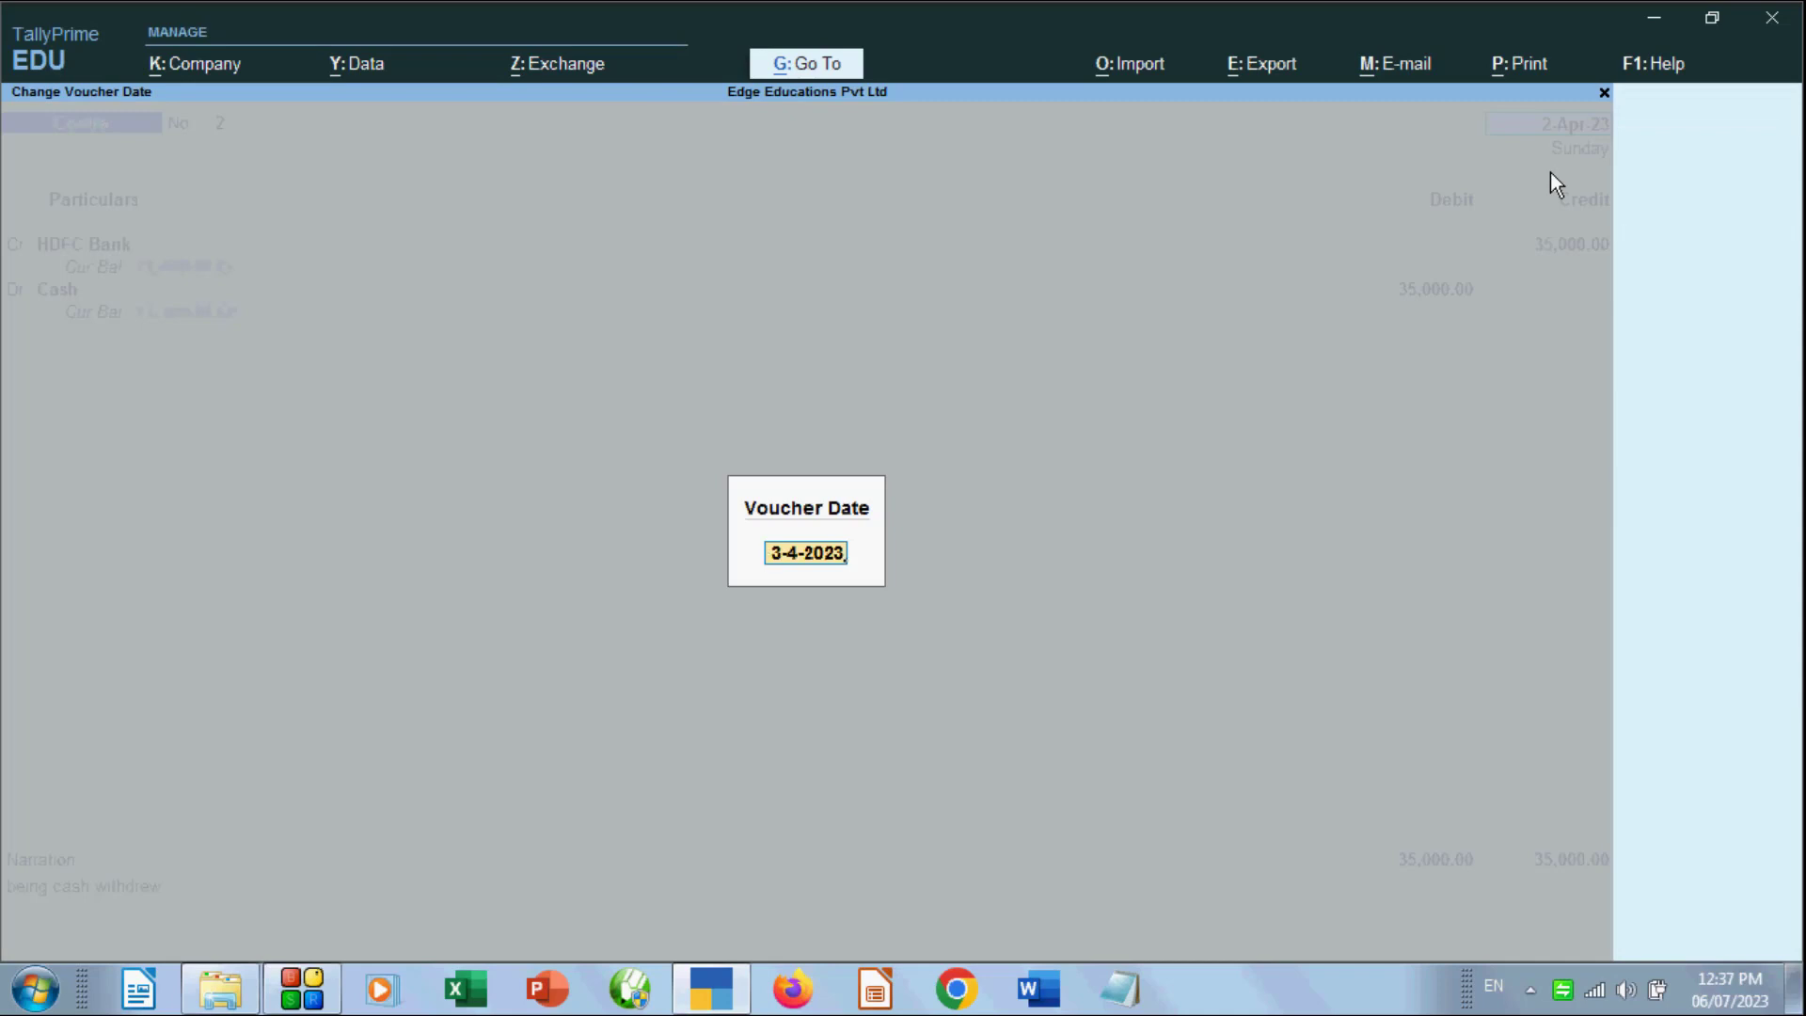
{"action": "type", "text": "03-04-23"}
{"action": "key", "text": "Escape"}
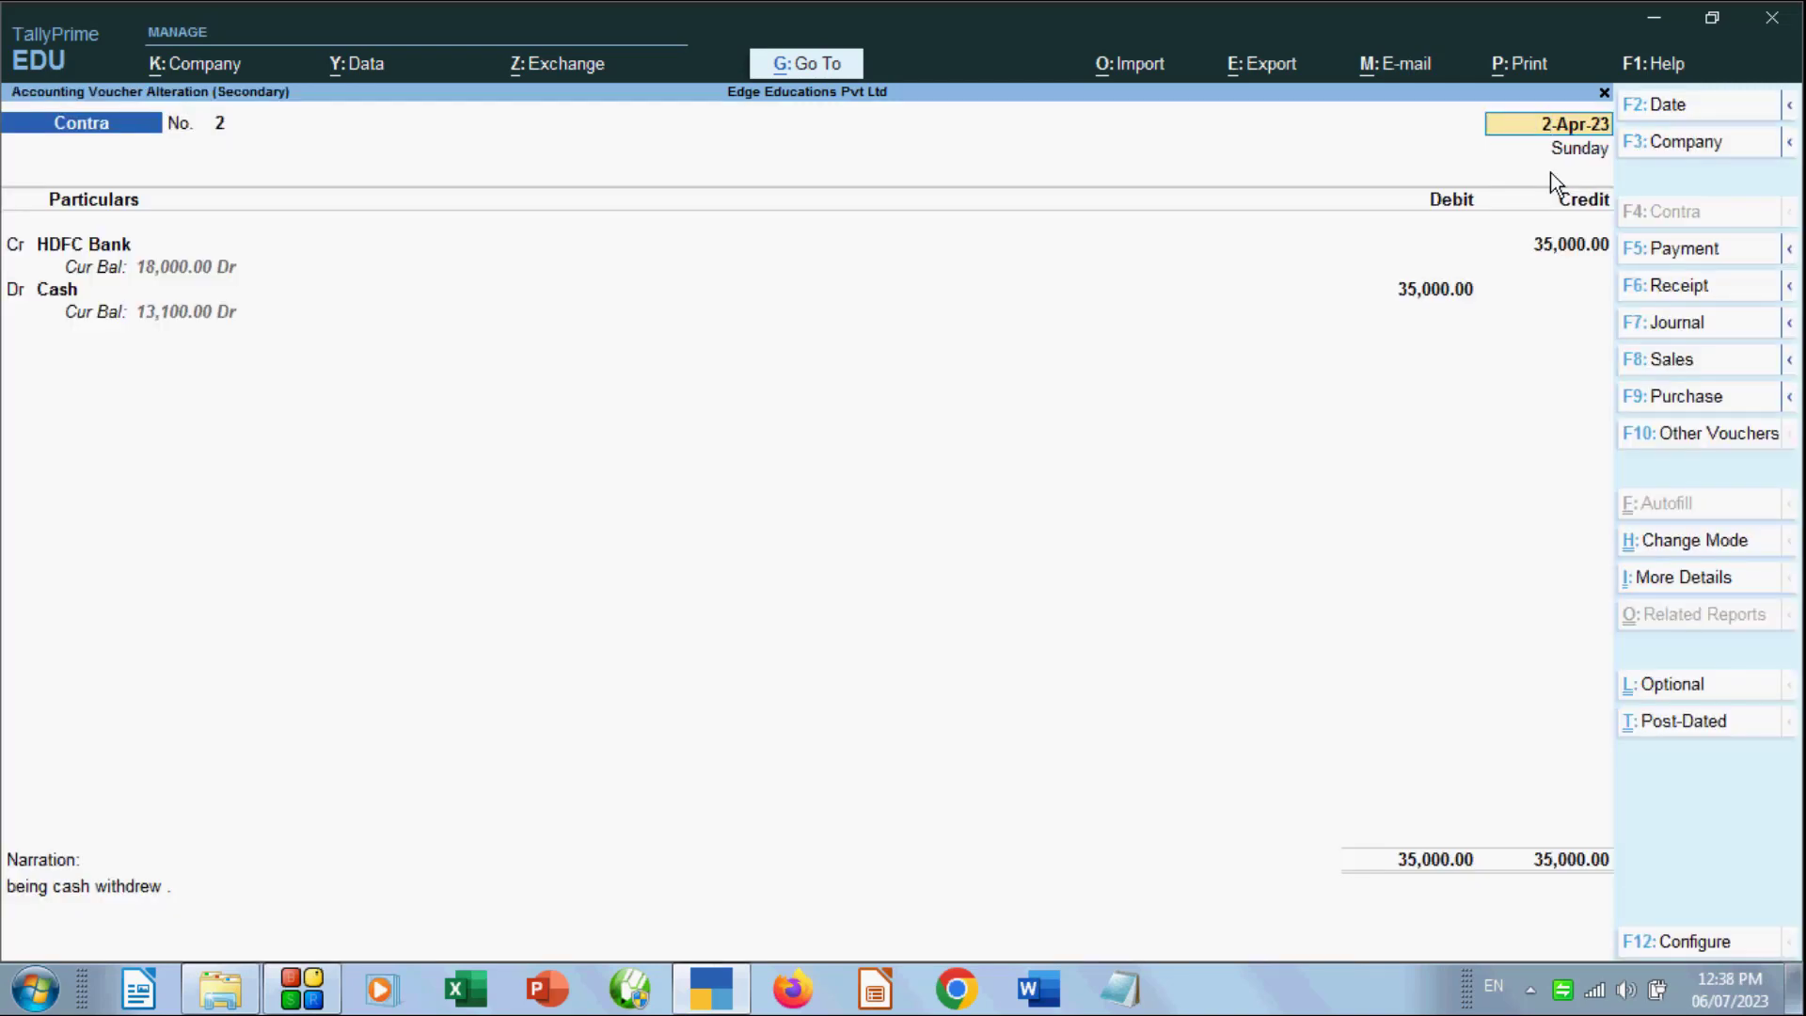
Review the contra voucher's HDFC Bank and Cash entries, and accept it without changes
{"action": "key", "text": "ctrl"}
{"action": "key", "text": "Return"}
{"action": "key", "text": "Return"}
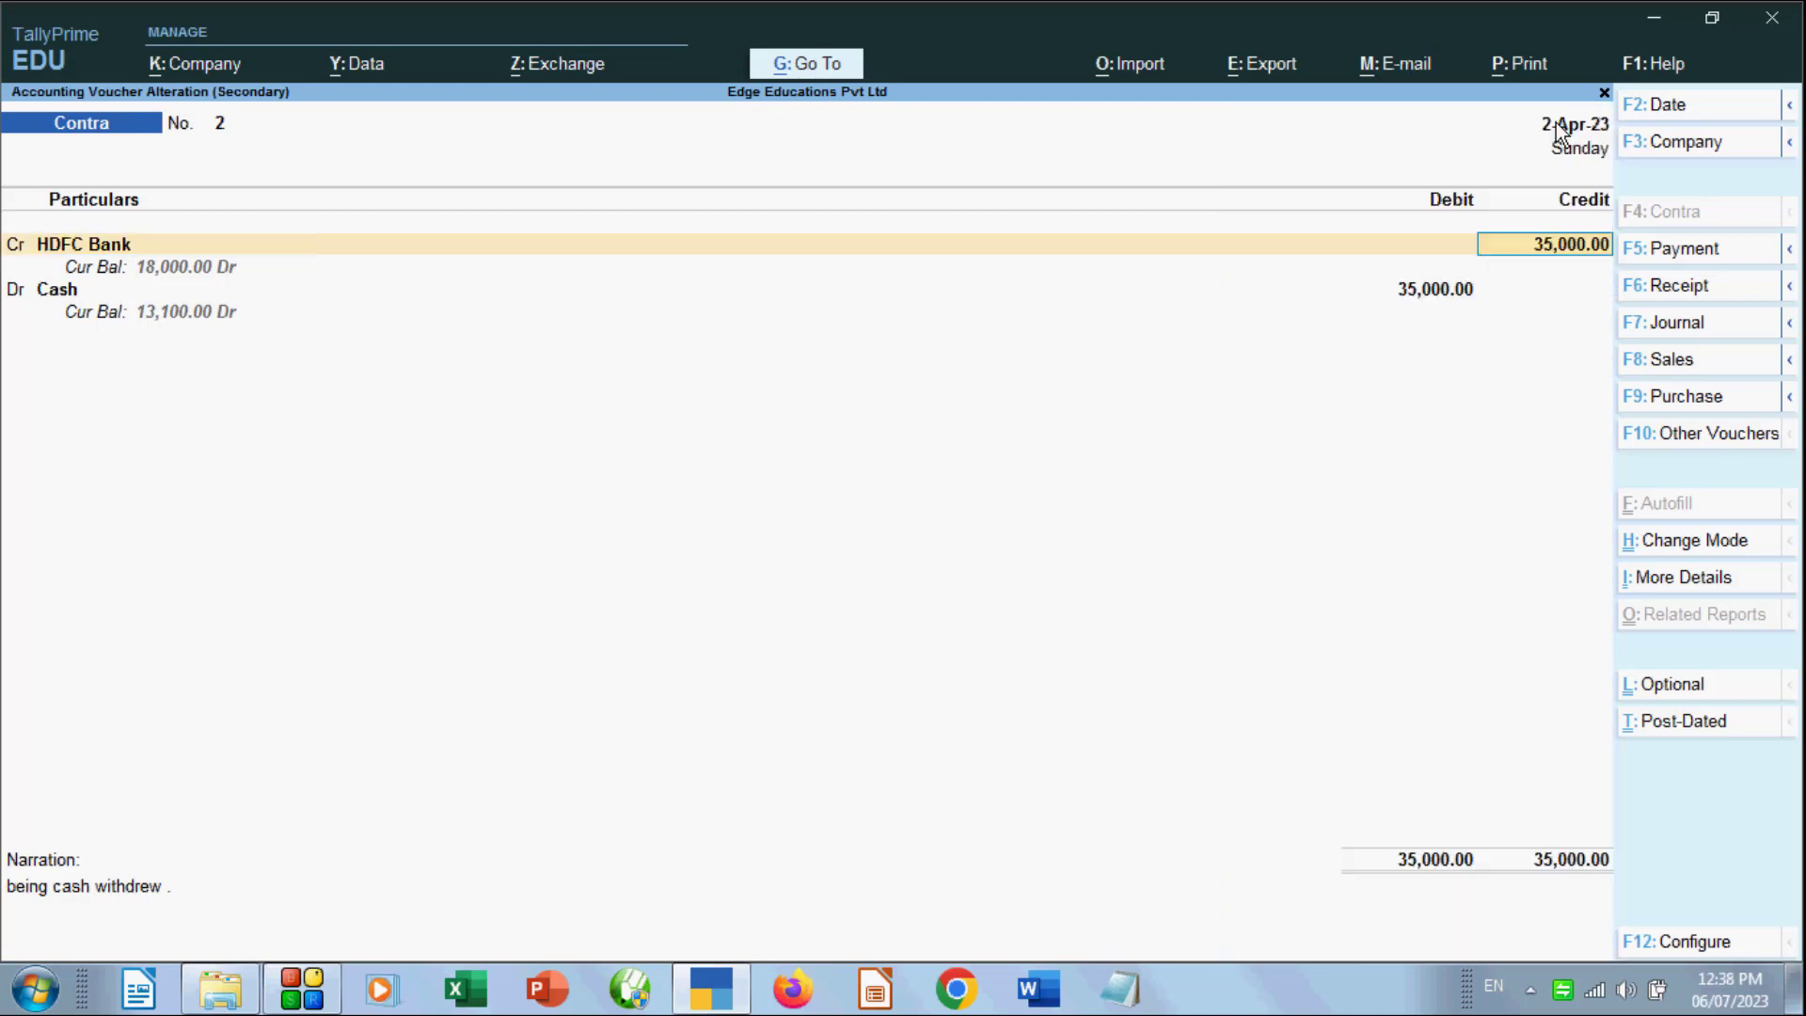
{"action": "key", "text": "Return"}
{"action": "key", "text": "Return"}
{"action": "key", "text": "Return"}
{"action": "key", "text": "Return"}
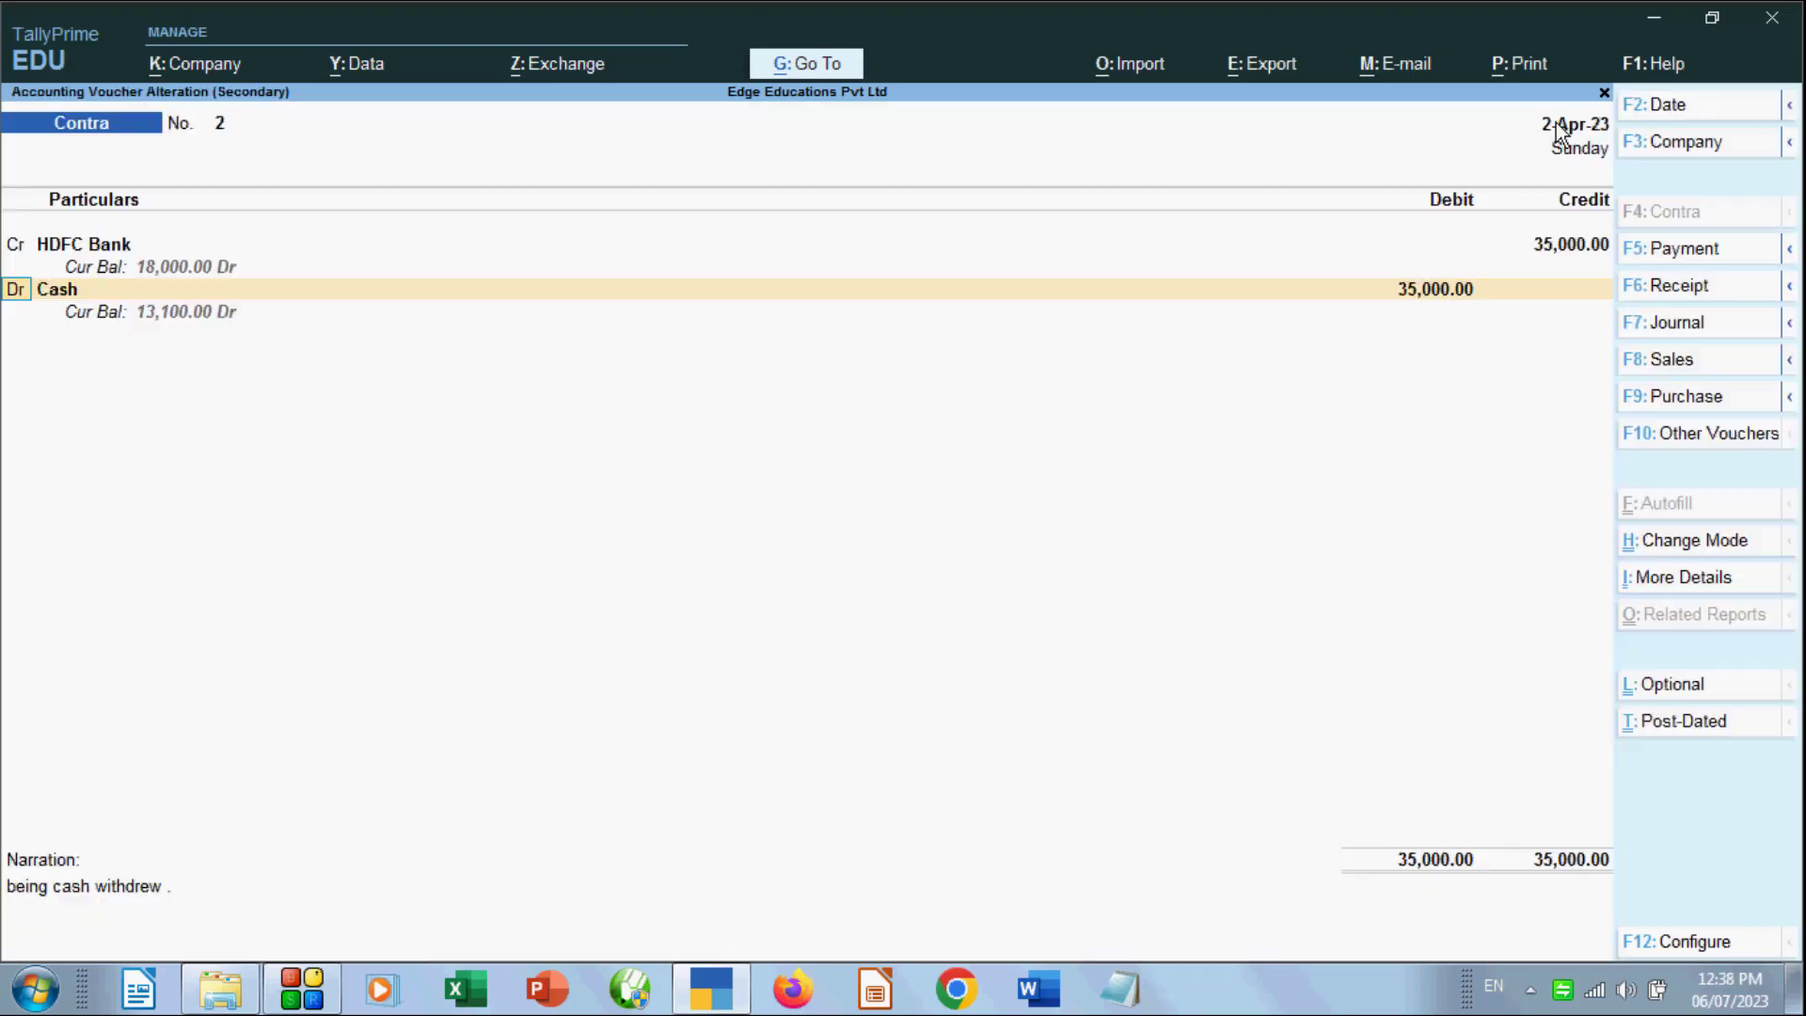
{"action": "key", "text": "ctrl+a"}
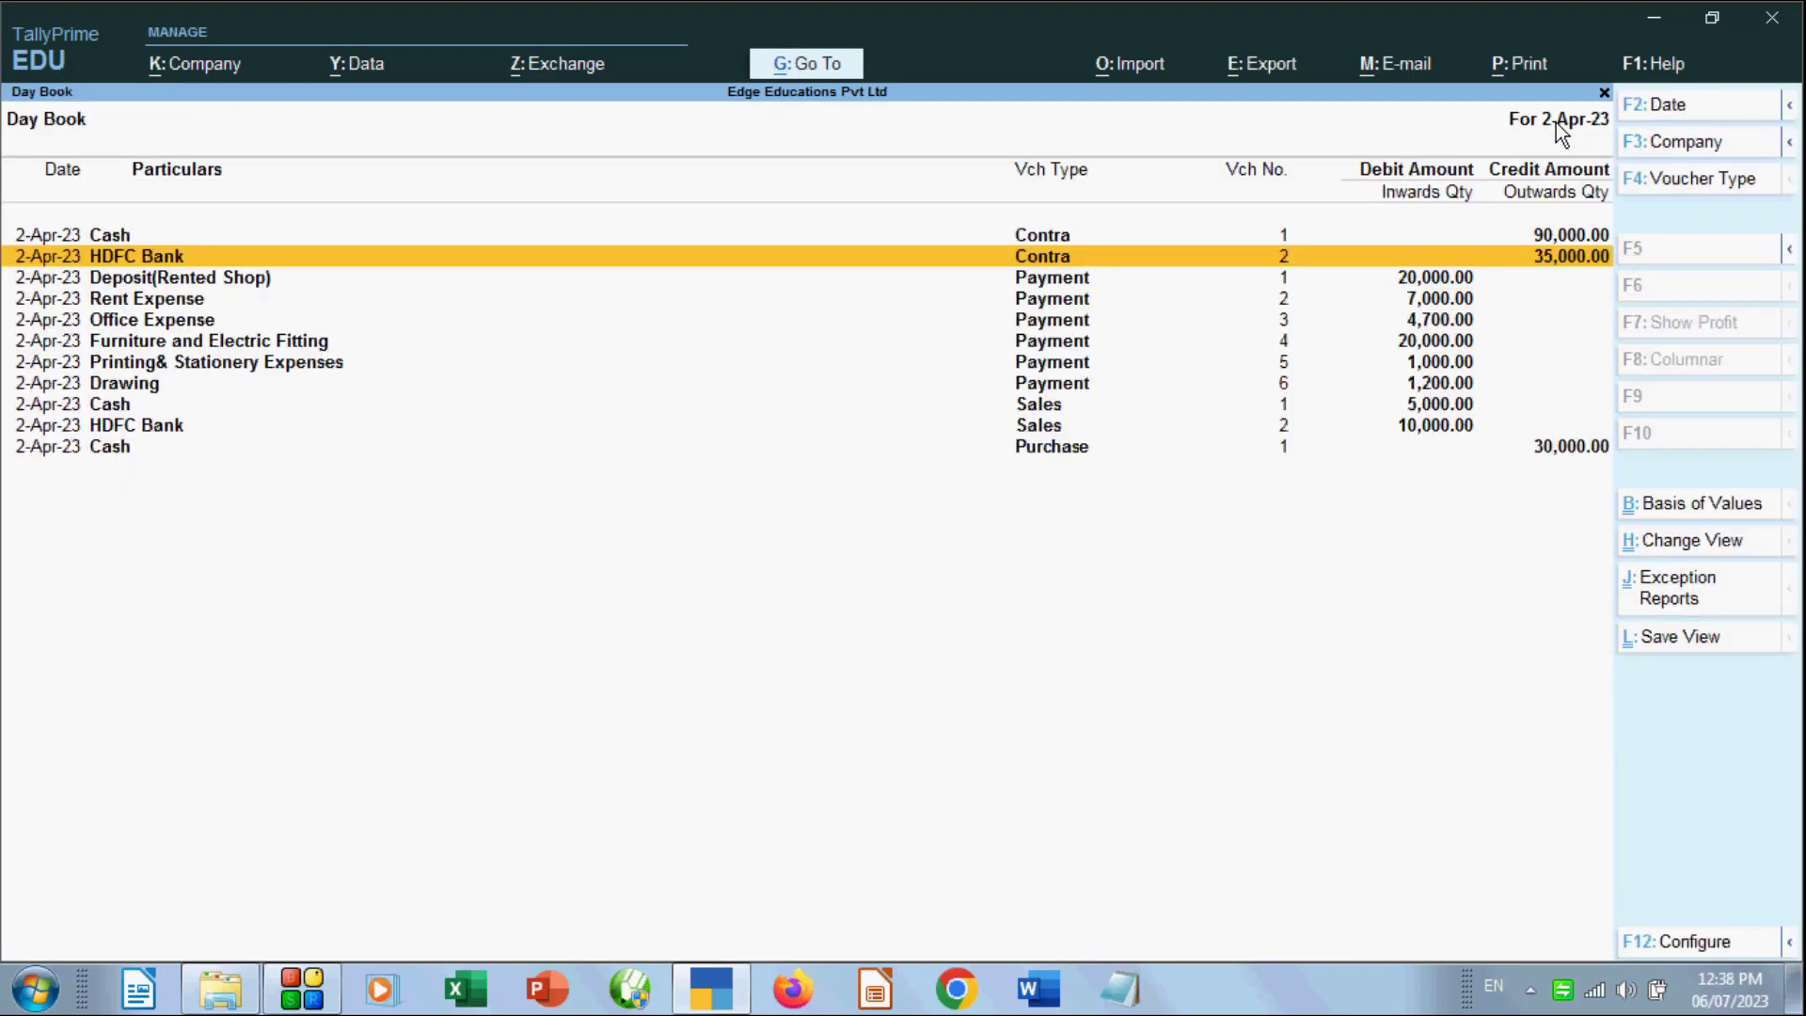
Leave the Day Book and start a new sales voucher in As Voucher mode
{"action": "key", "text": "Escape"}
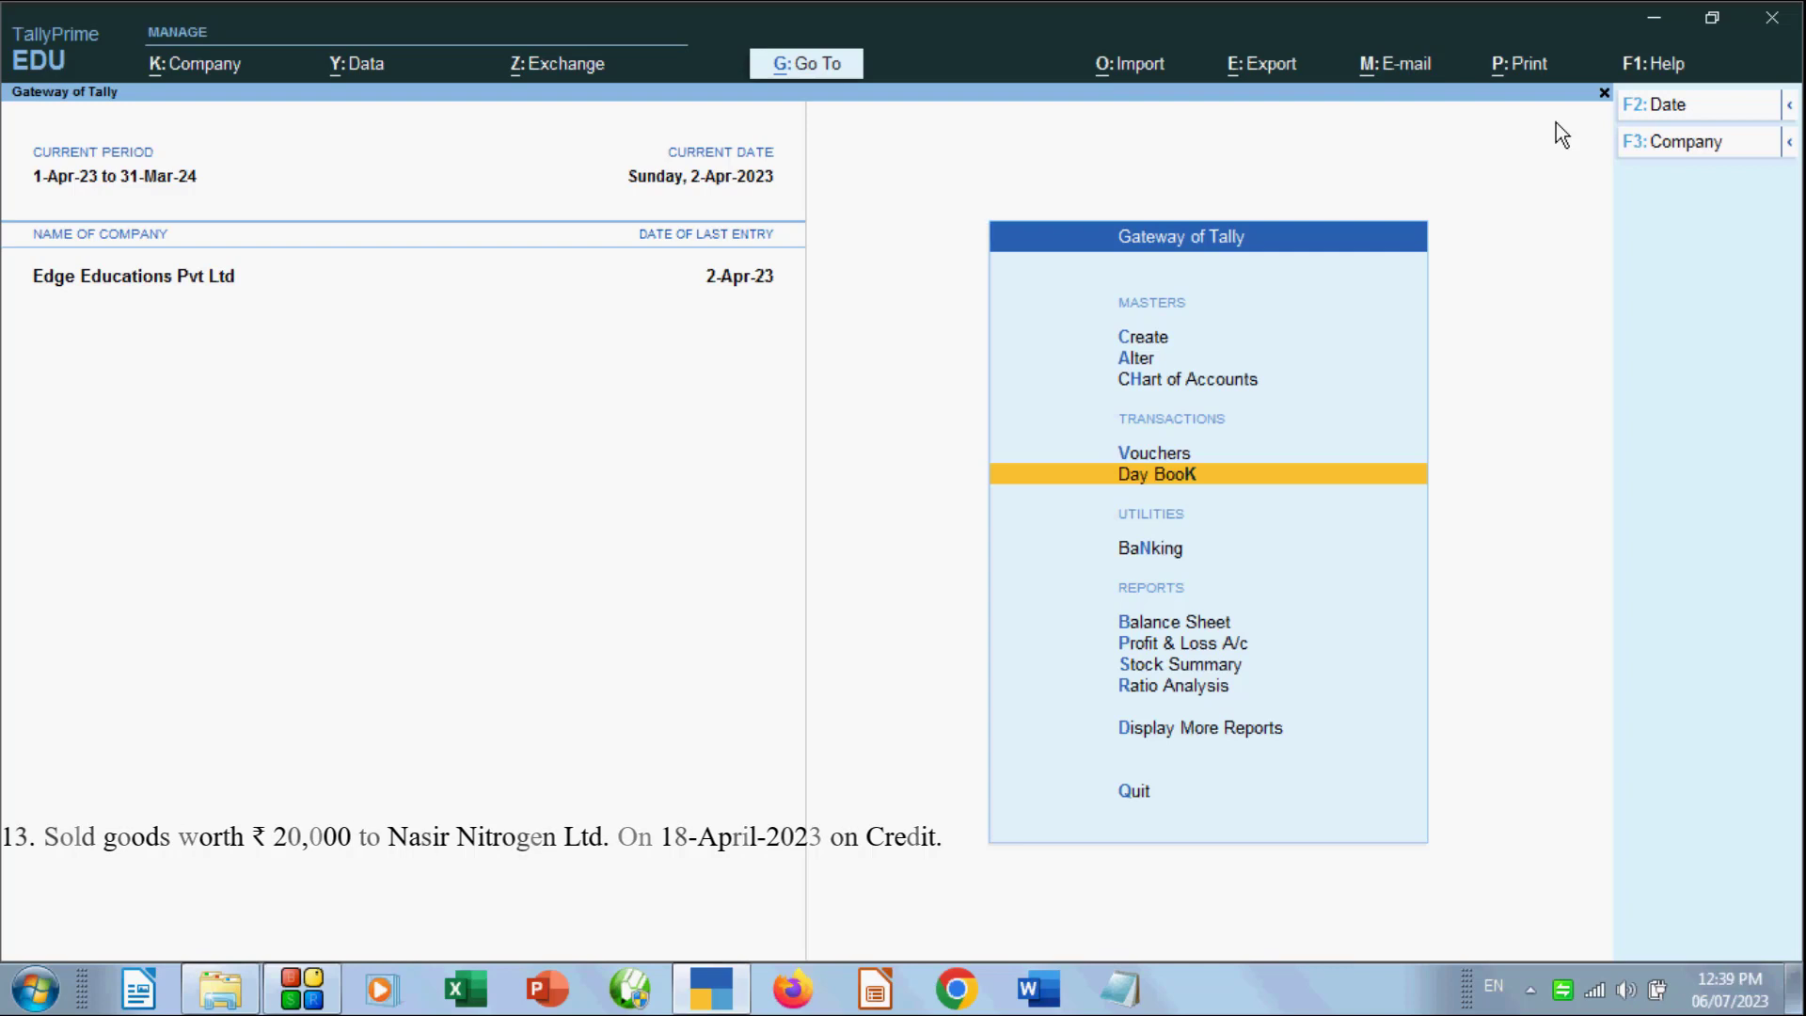
{"action": "key", "text": "Up"}
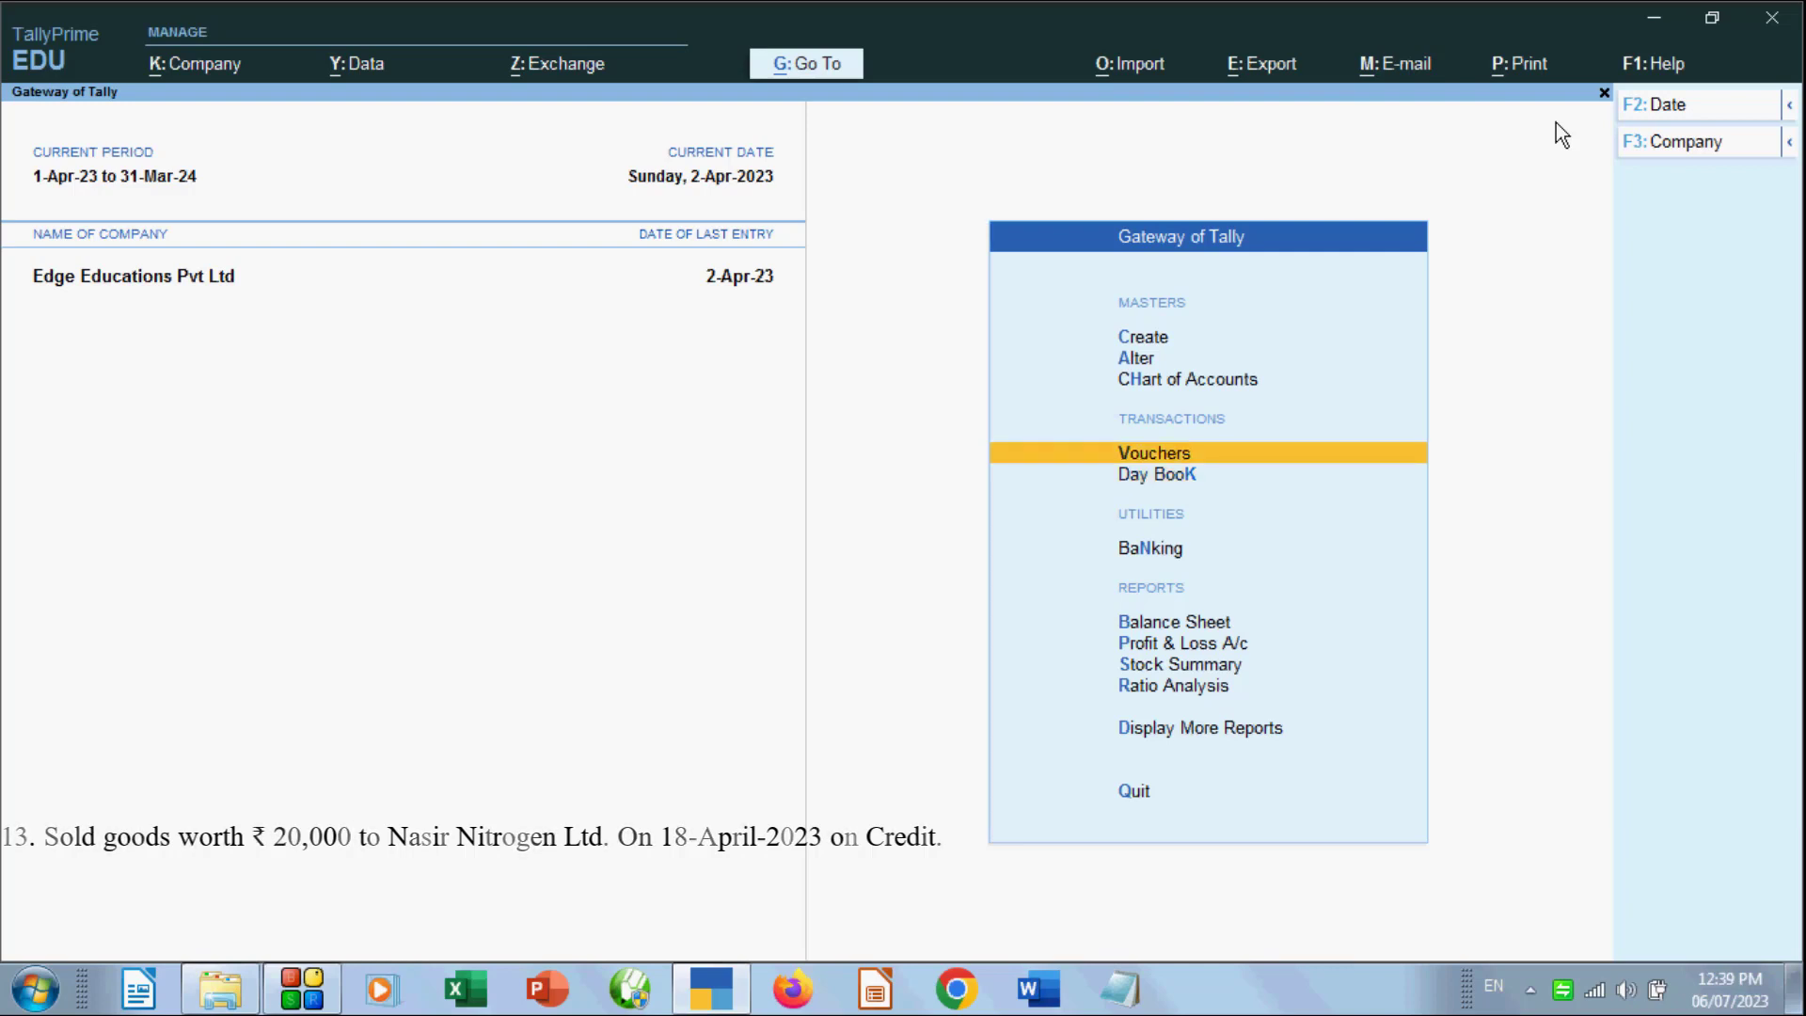
{"action": "key", "text": "Return"}
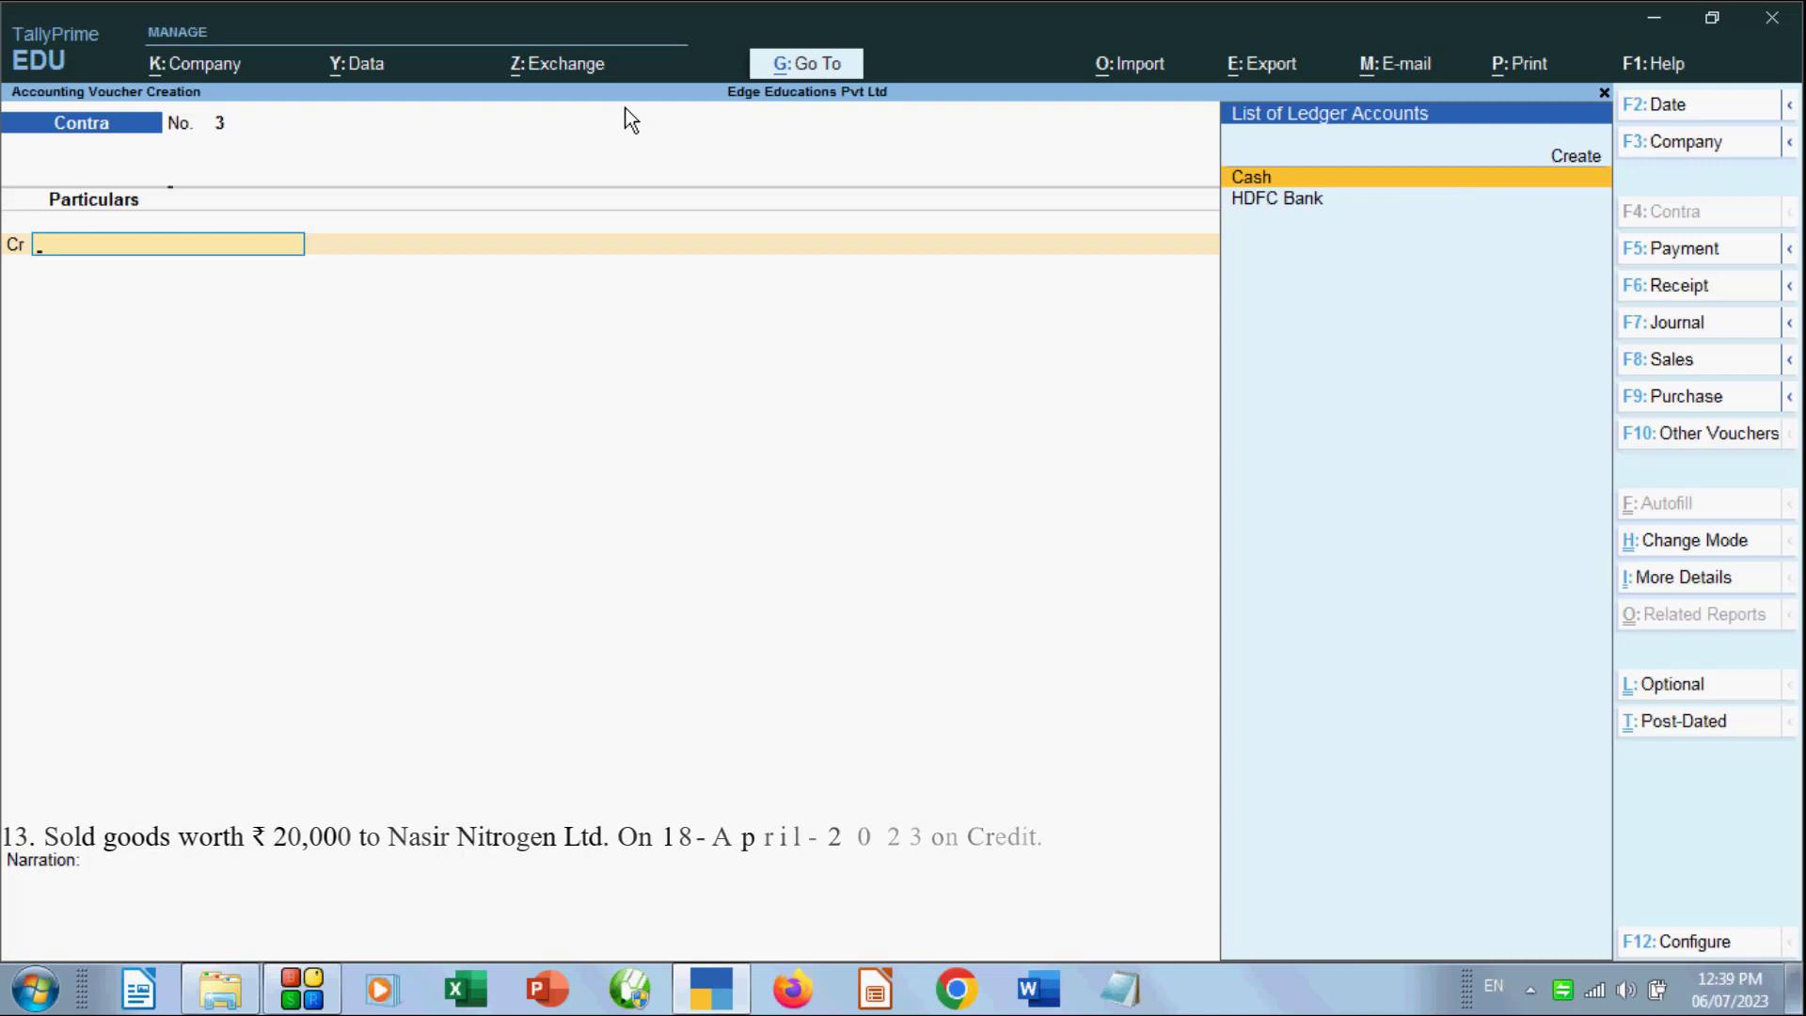
{"action": "key", "text": "F8"}
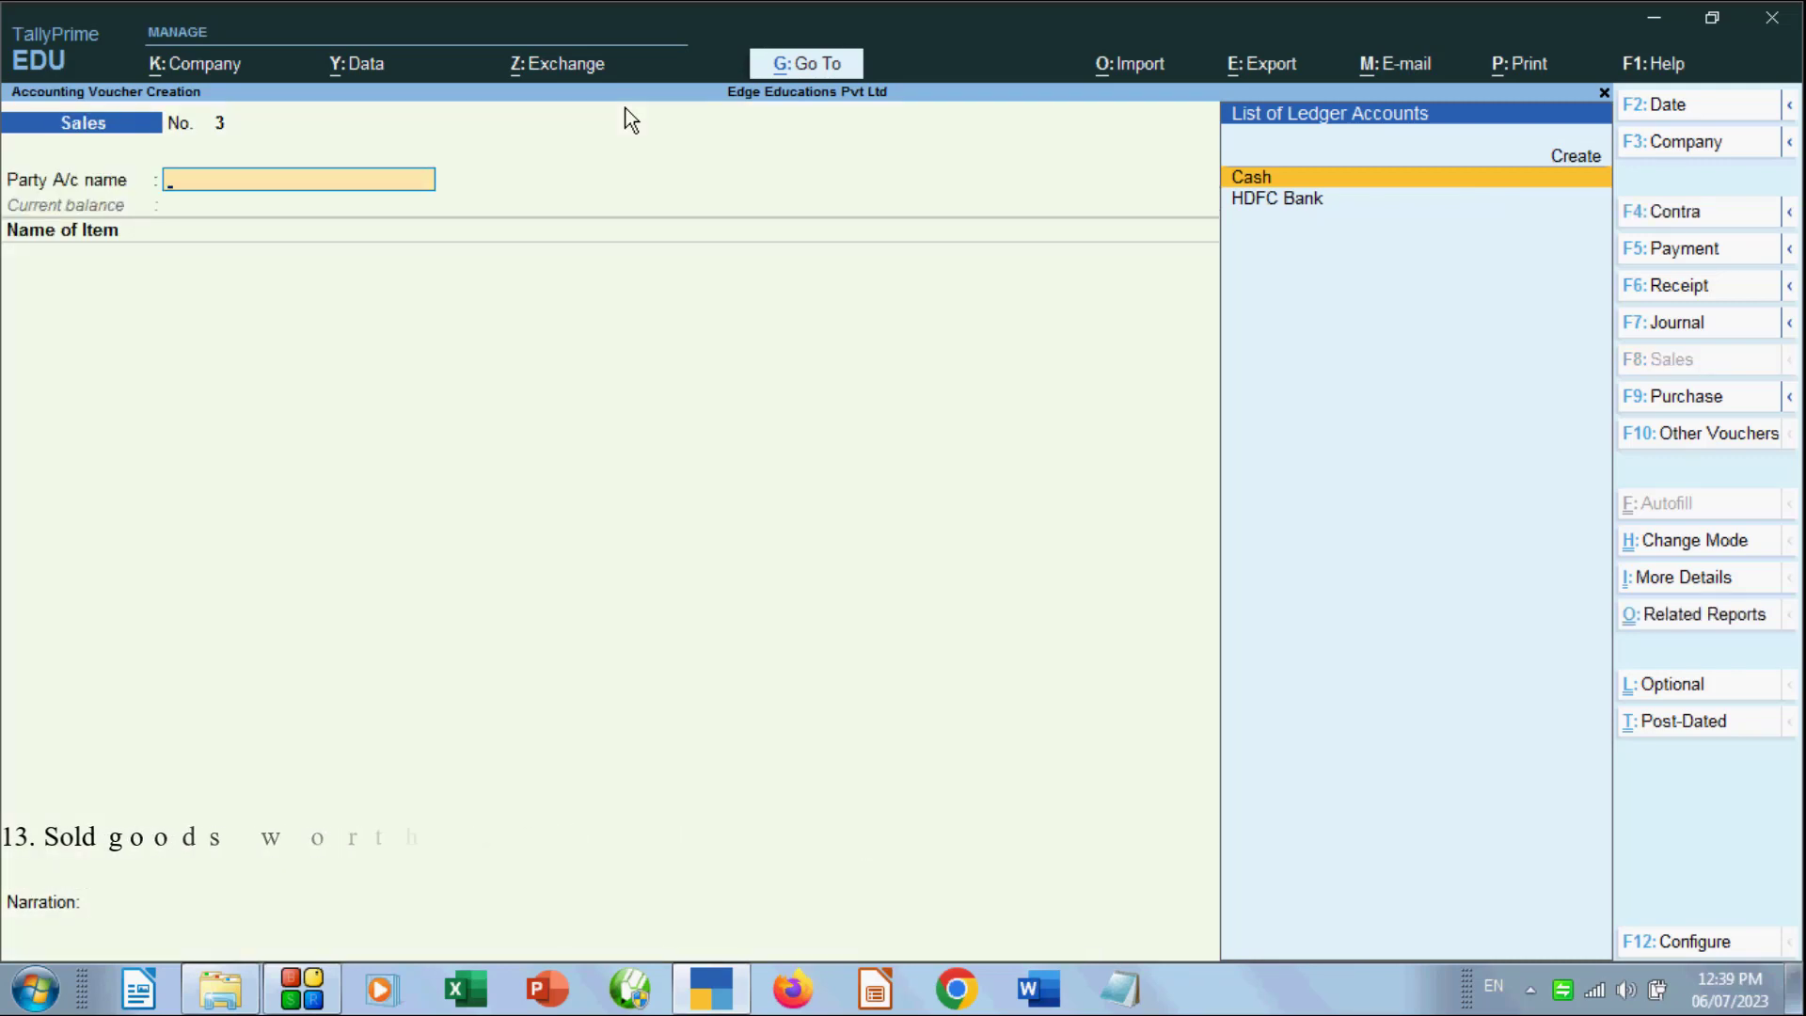
{"action": "key", "text": "ctrl+h"}
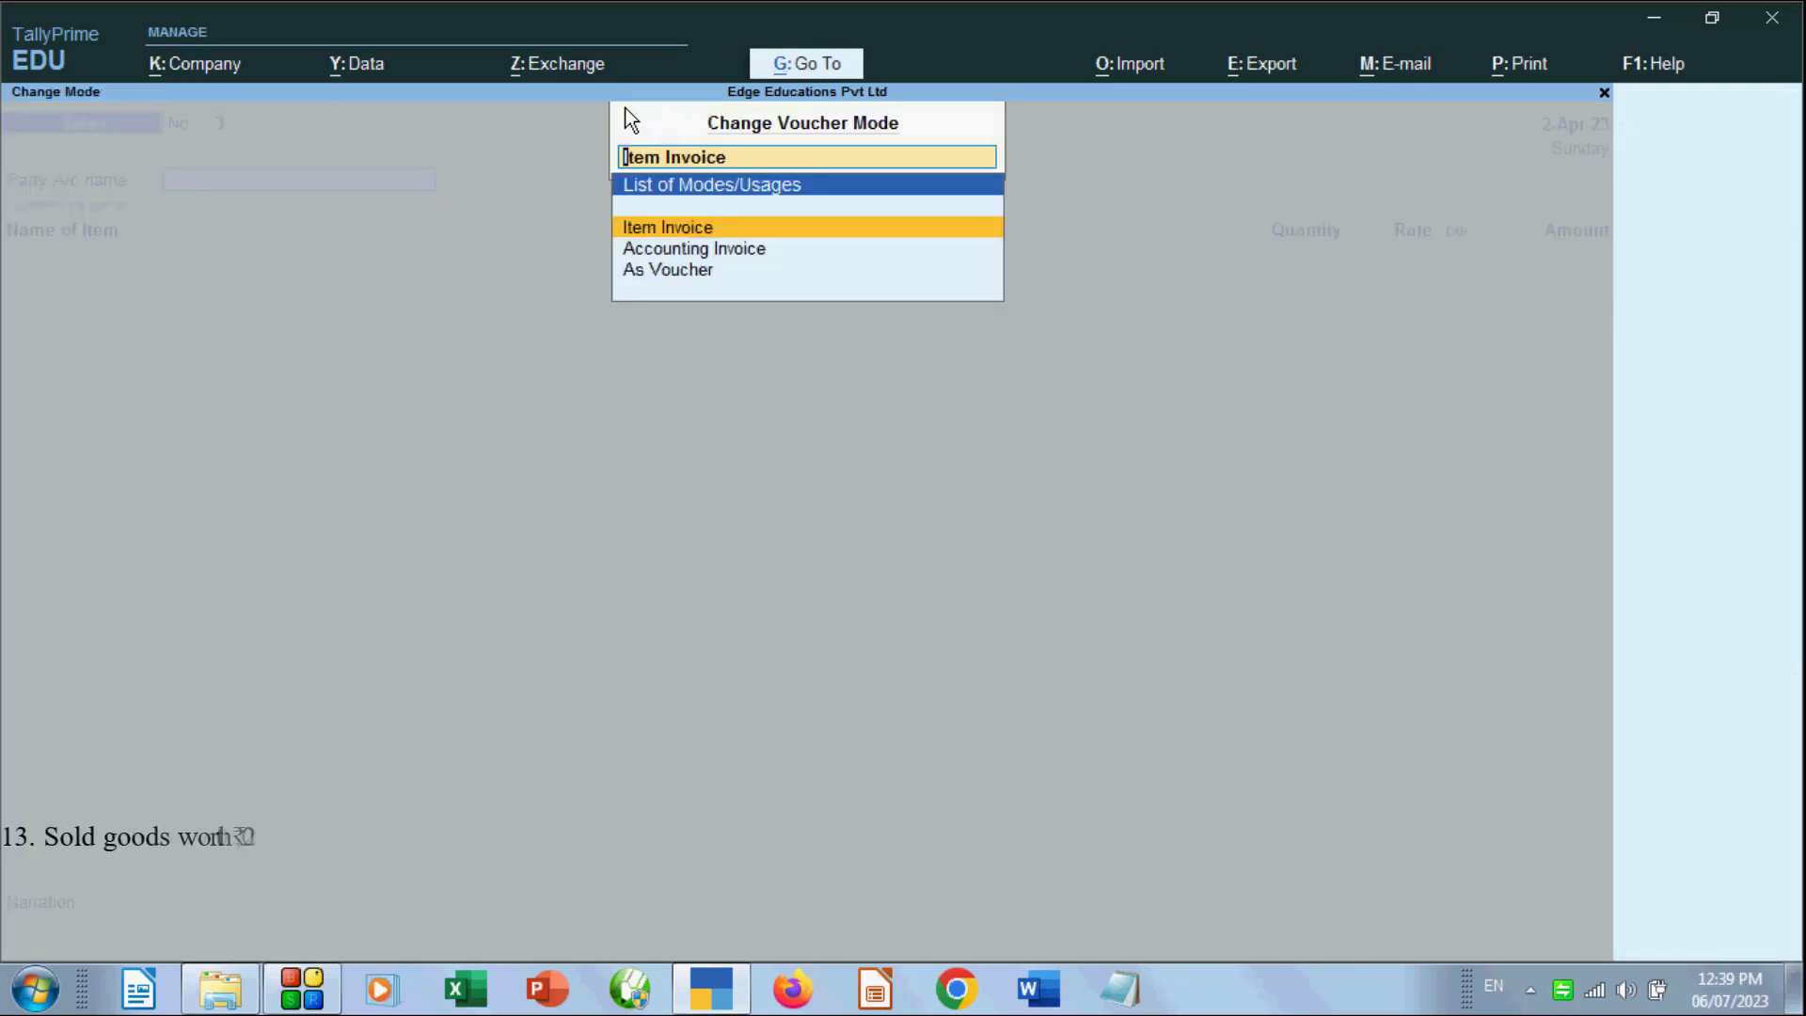
{"action": "key", "text": "Down"}
{"action": "key", "text": "Down"}
{"action": "key", "text": "Return"}
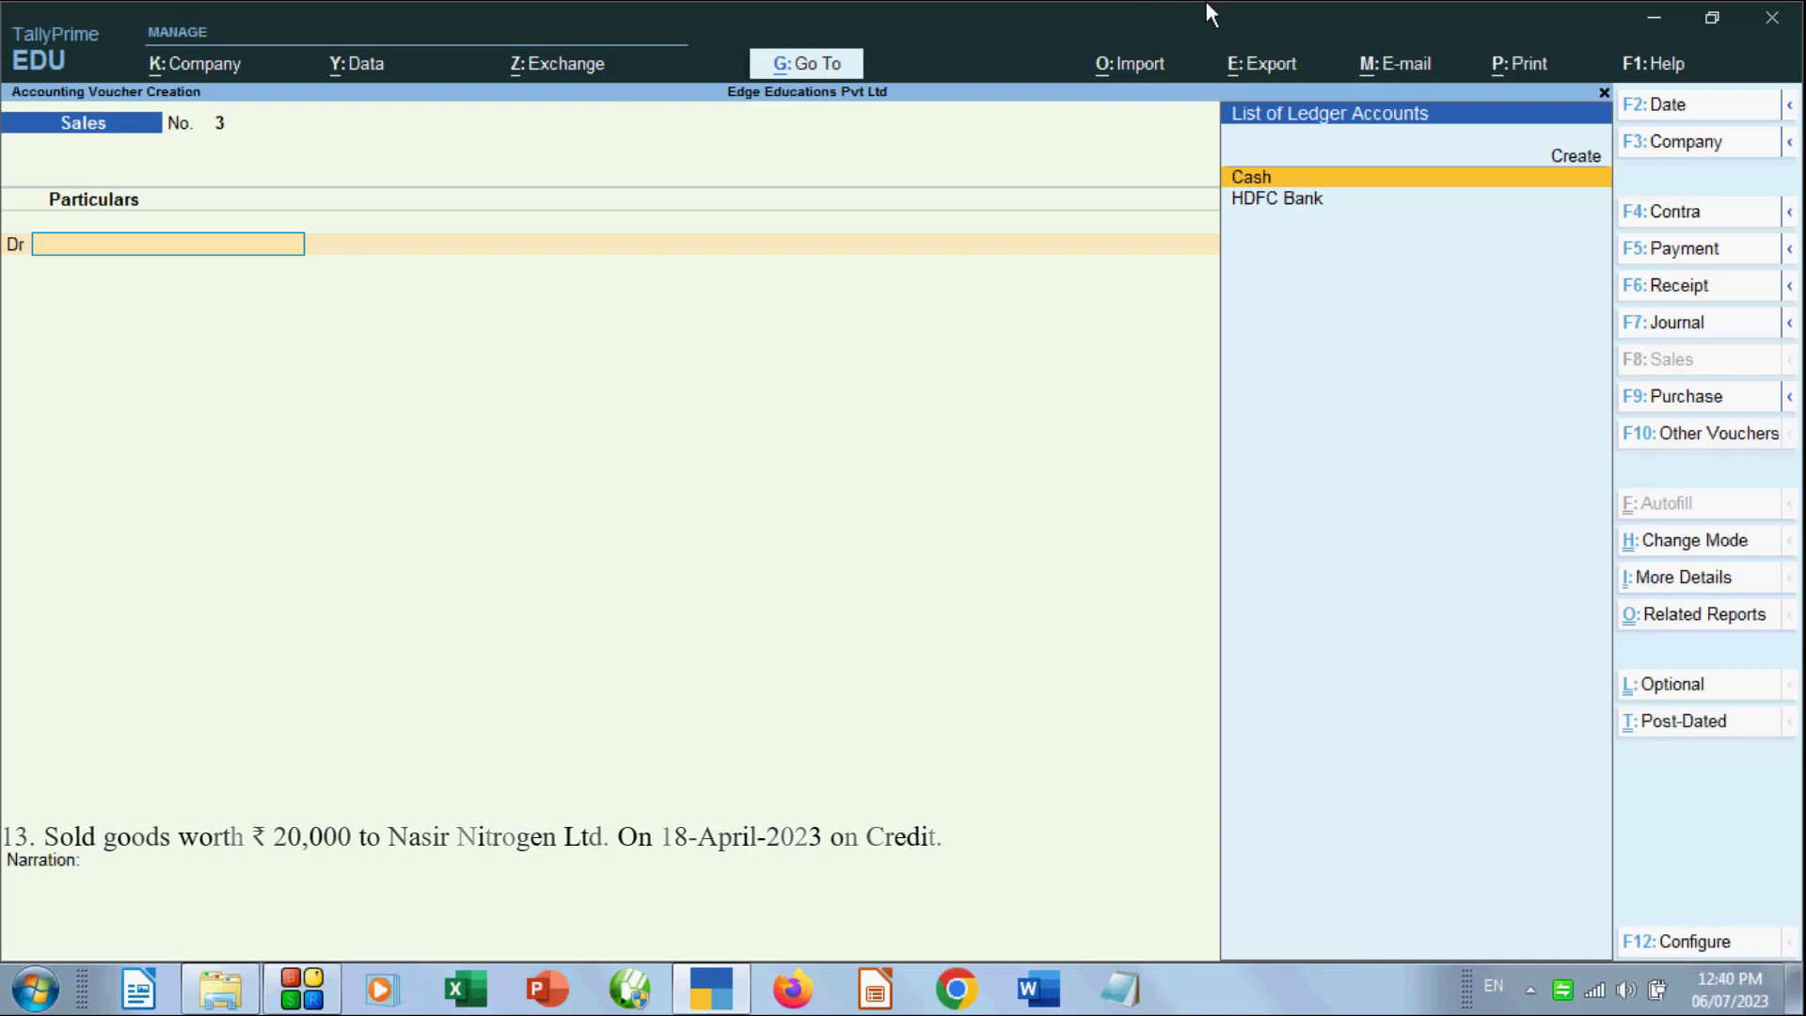
Create a new ledger from the sales voucher's debit line and name it Nasir Nitrogen Ltd
{"action": "left_click", "coordinate": [1584, 160]}
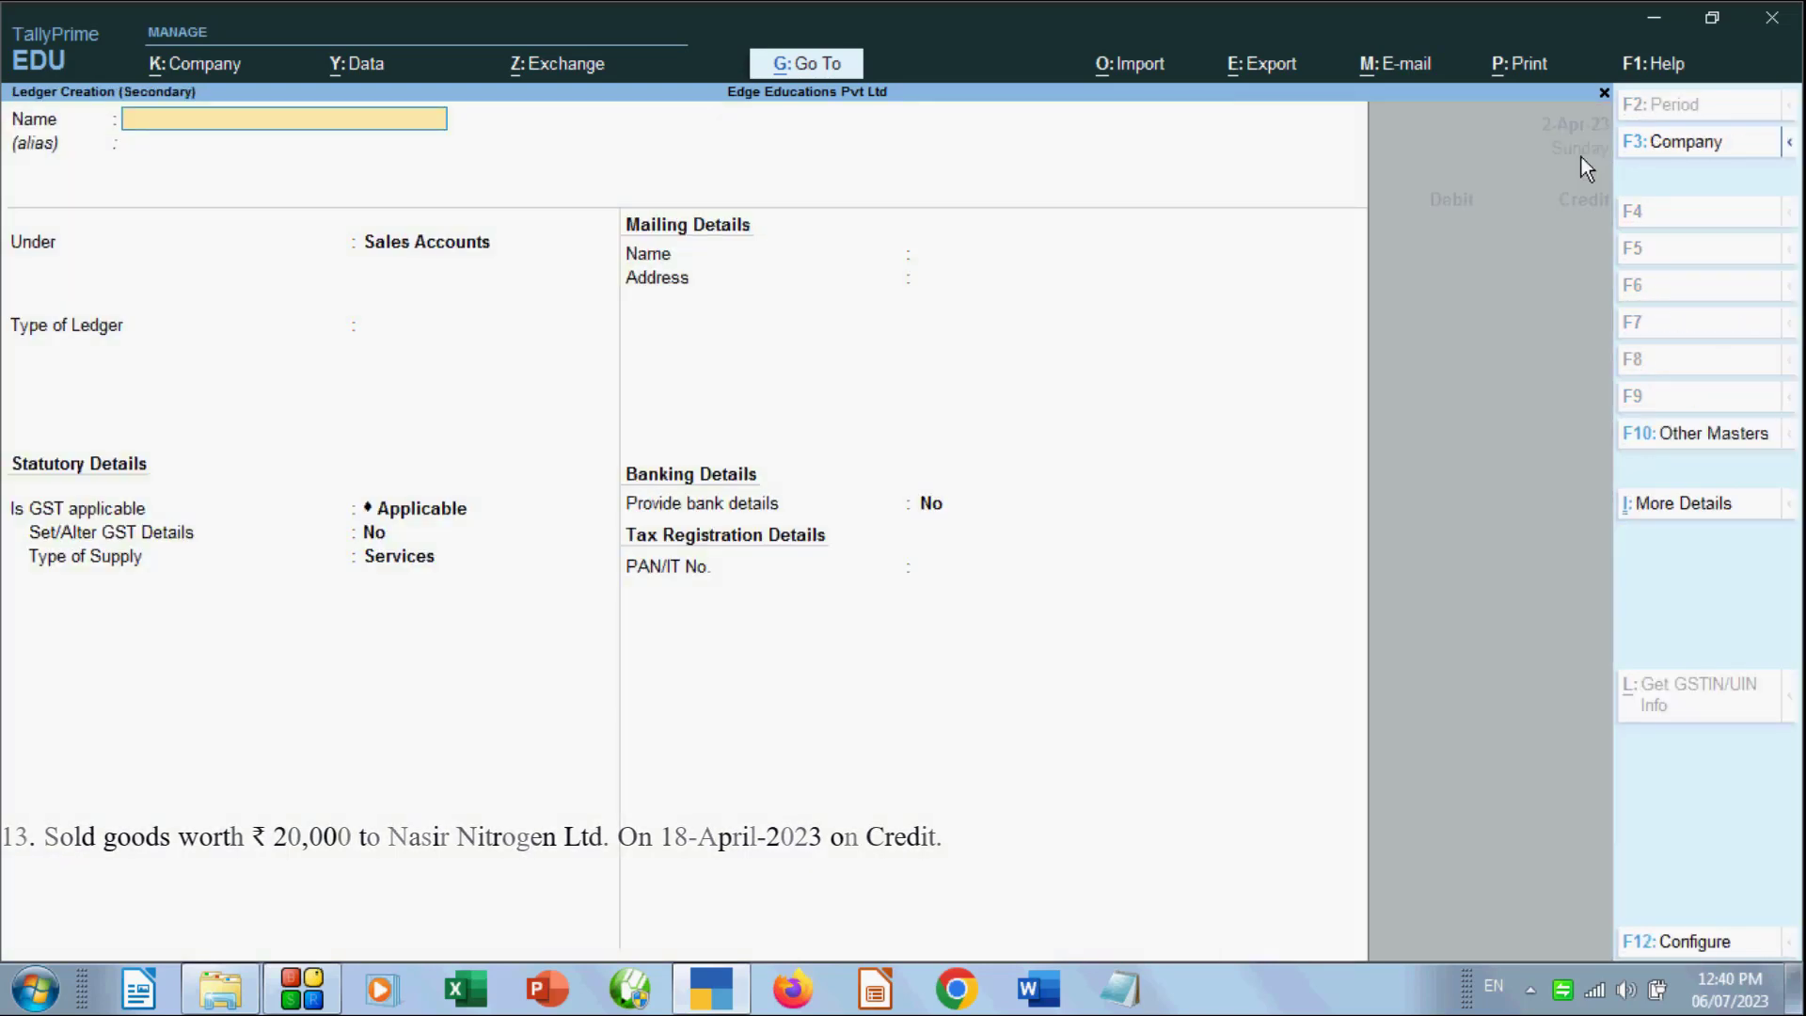
{"action": "type", "text": "Nasir"}
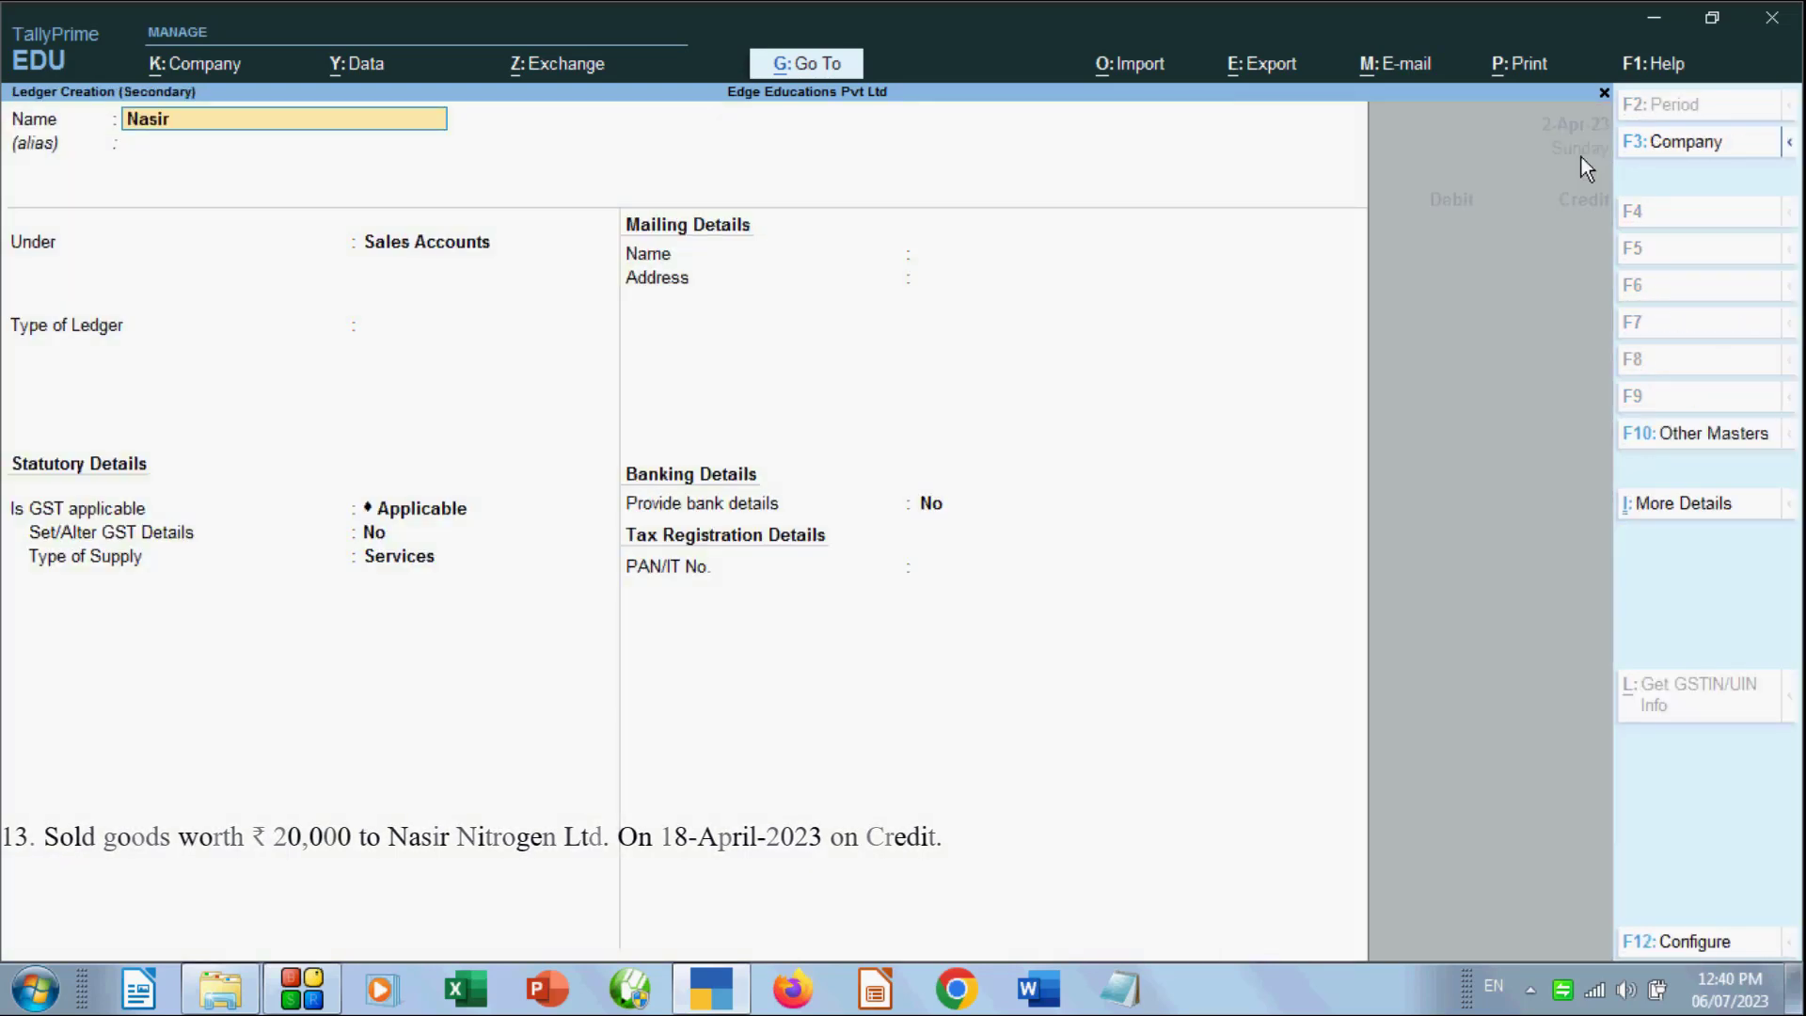
{"action": "type", "text": " Nir"}
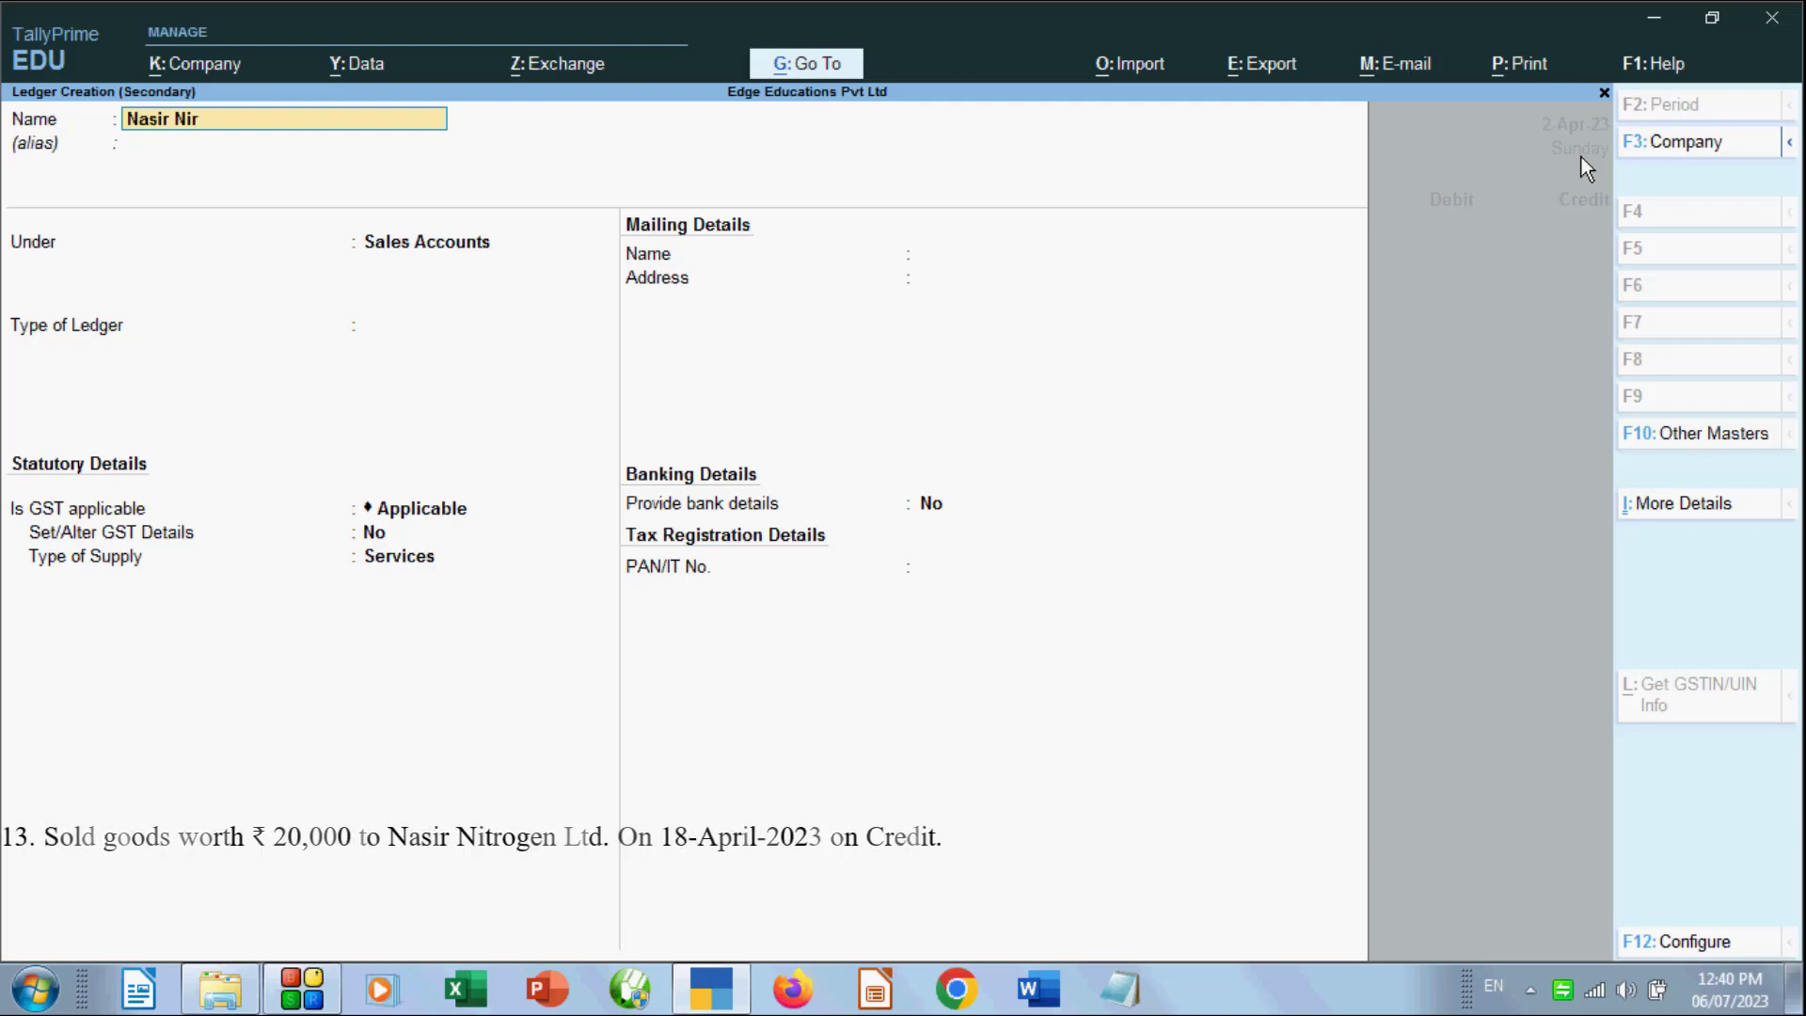
{"action": "key", "text": "BackSpace"}
{"action": "type", "text": "tr"}
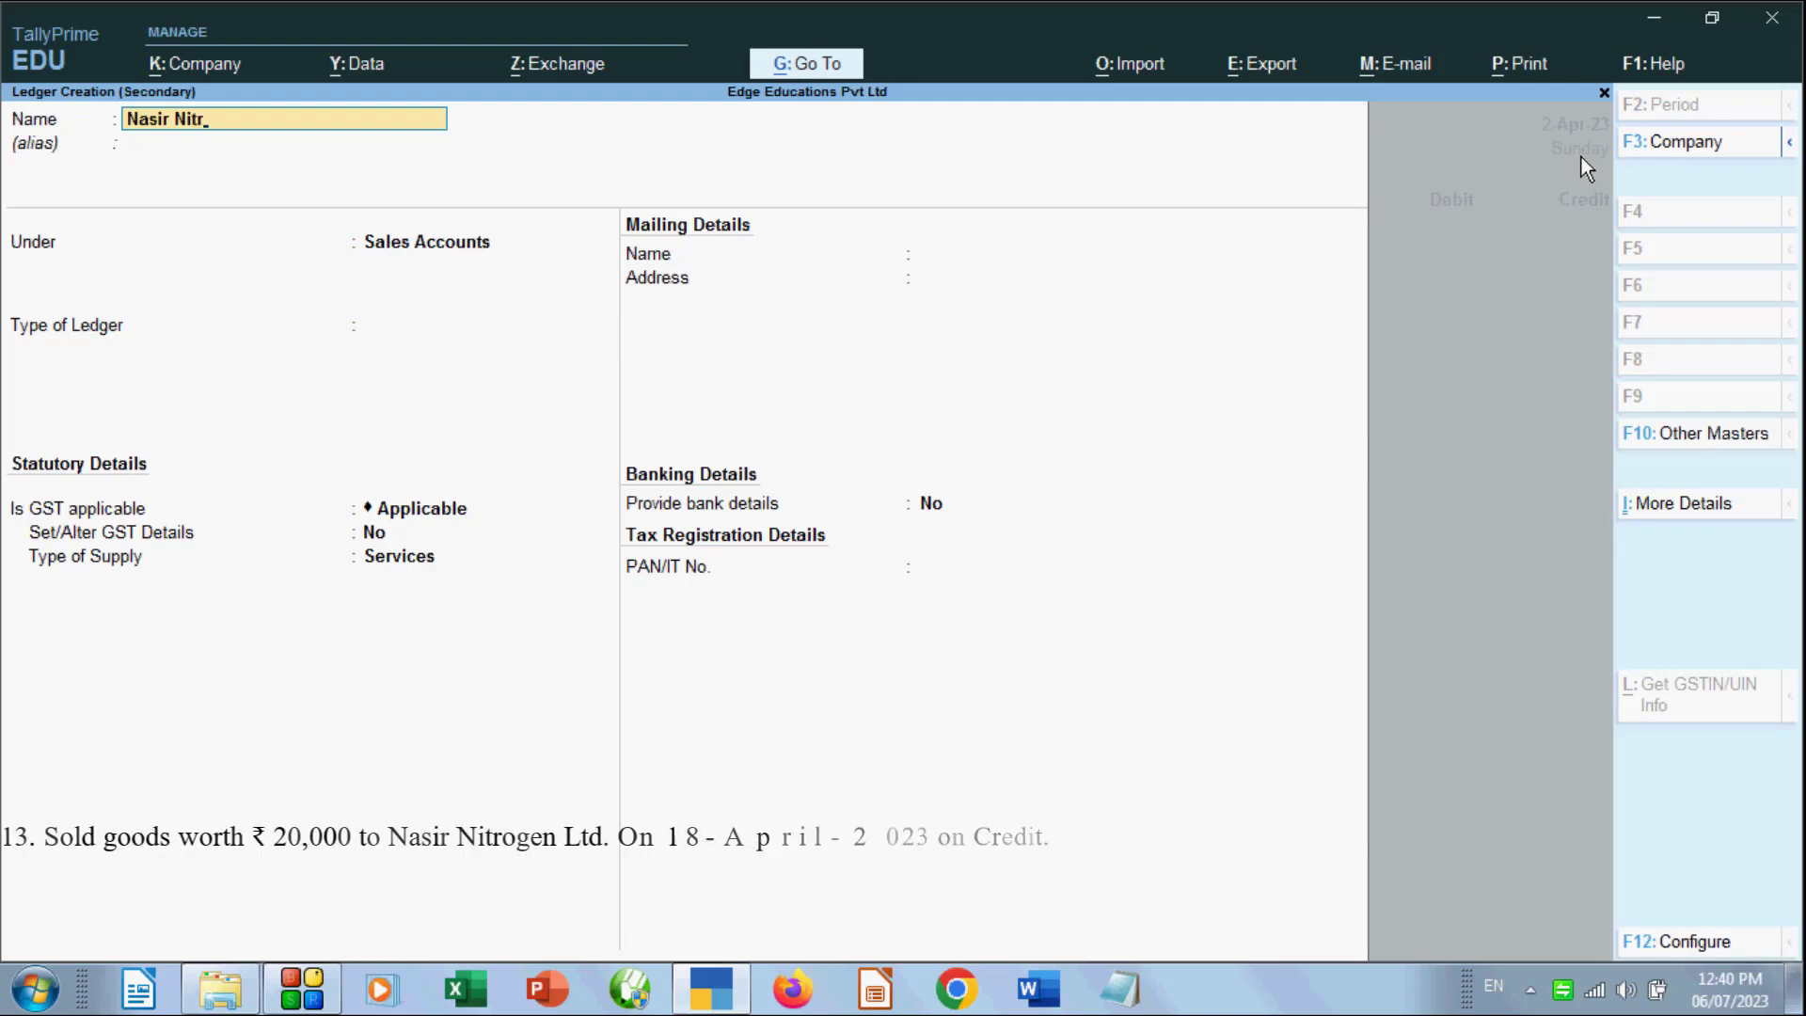
{"action": "type", "text": "ogen Ltd"}
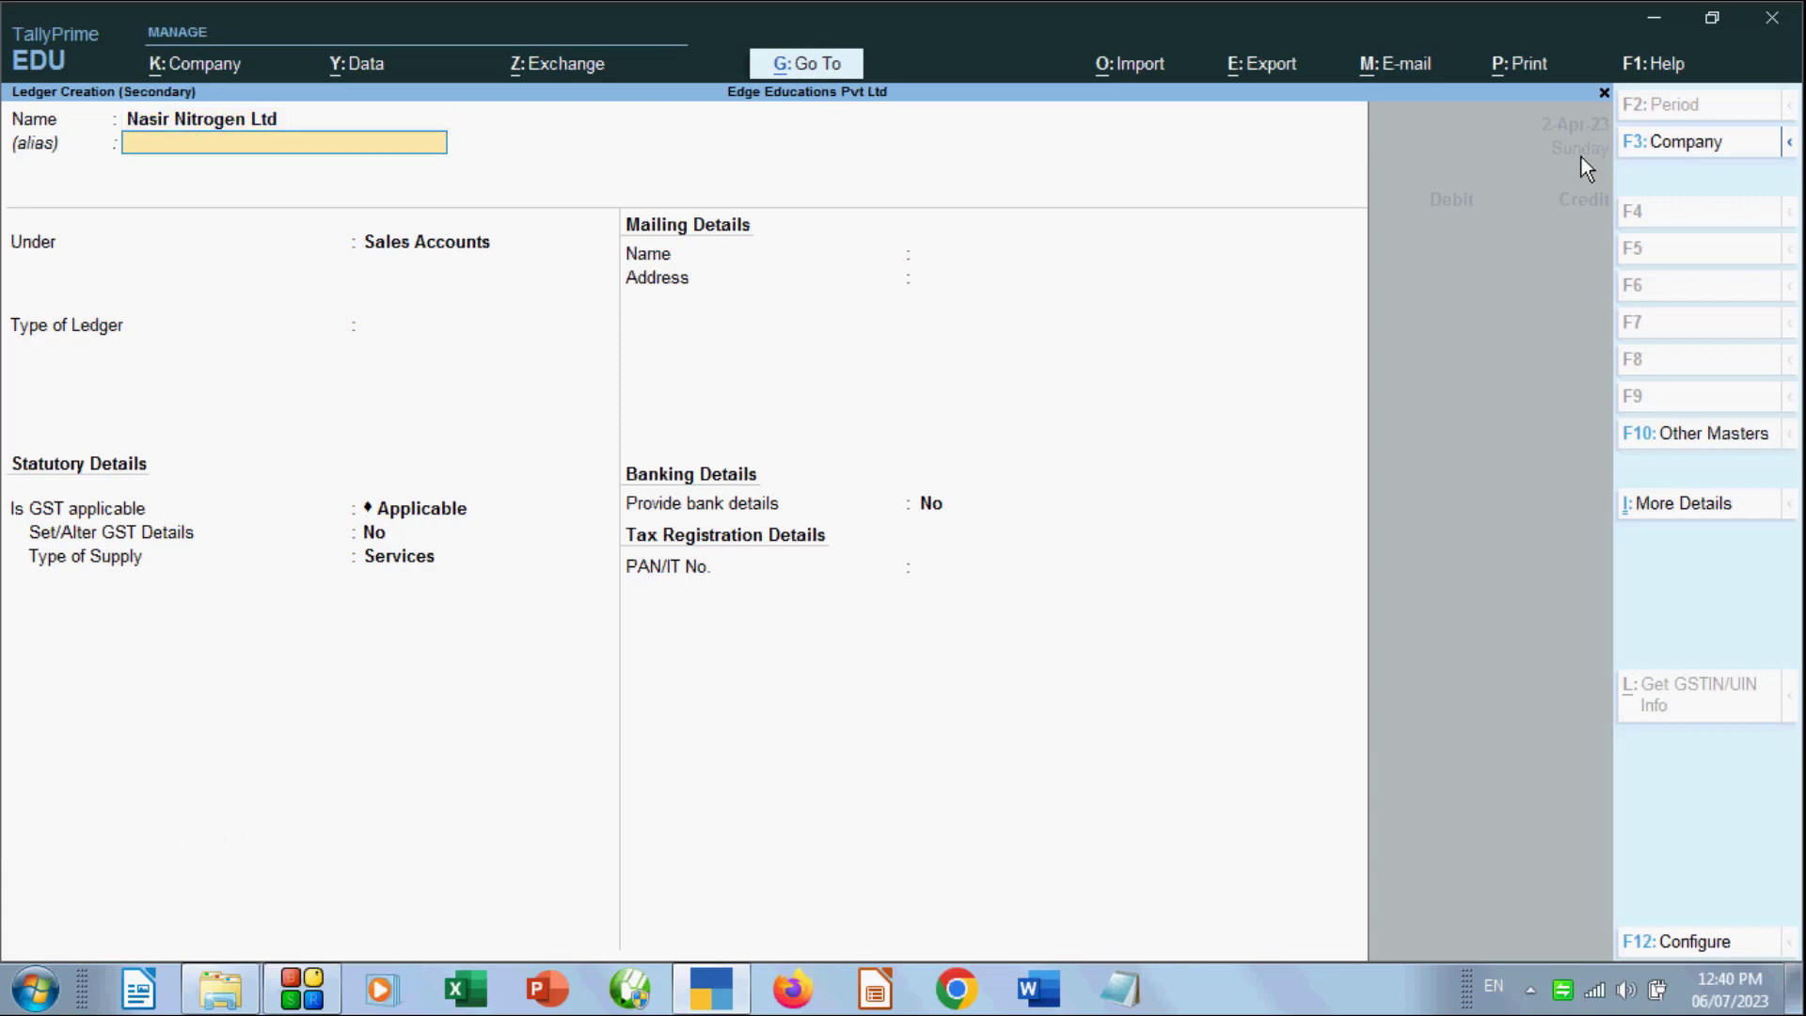
Place the new ledger under Sundry Debtors and save it with the default mailing details and no alias
{"action": "key", "text": "Return"}
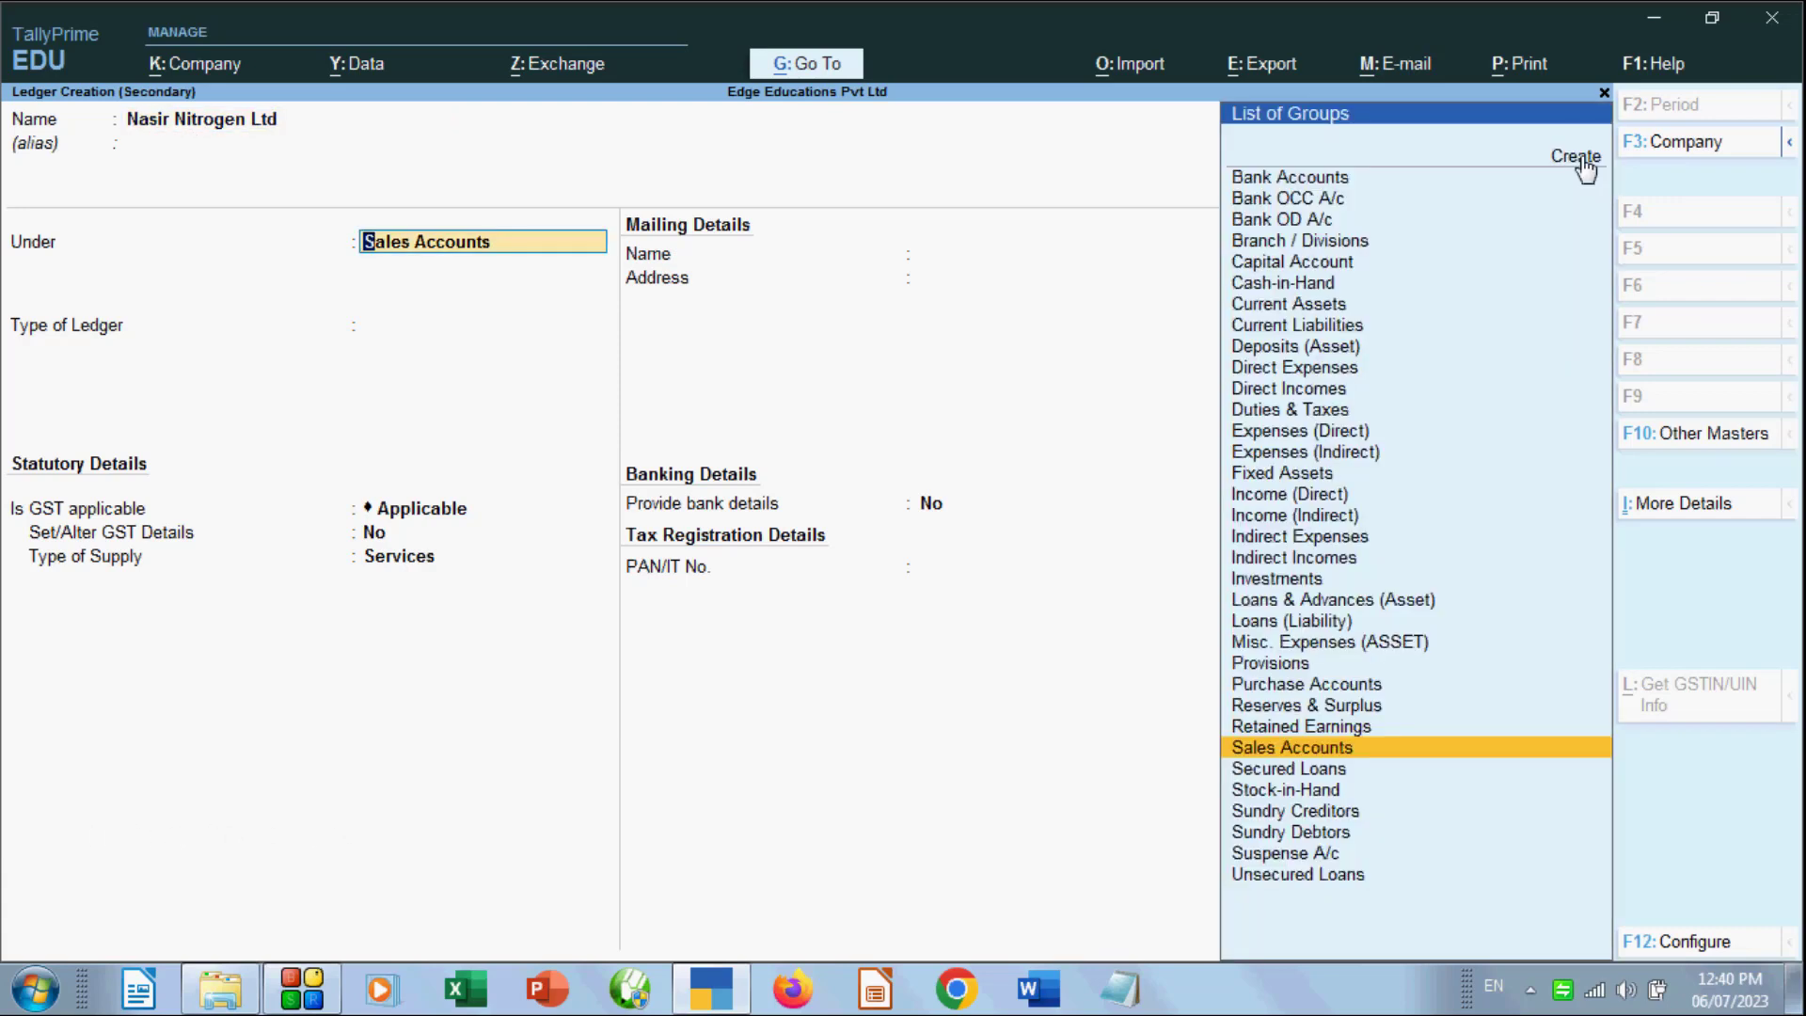
{"action": "type", "text": "Sun"}
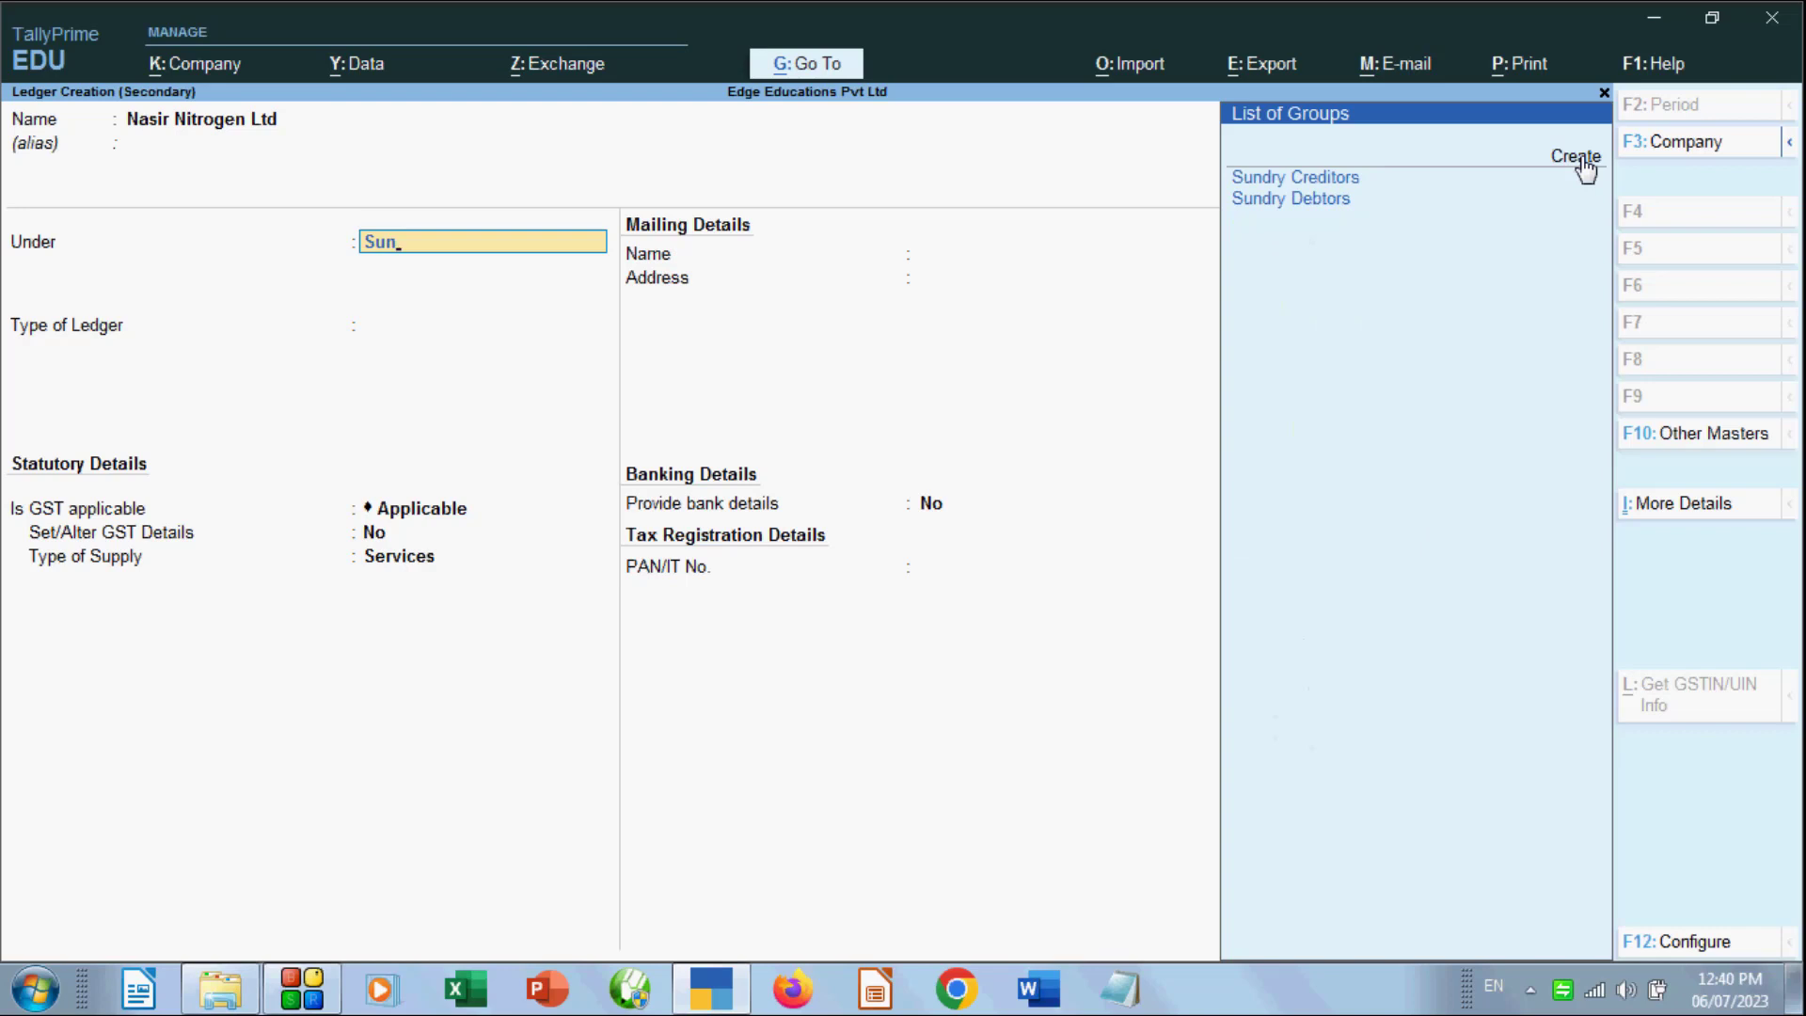
{"action": "key", "text": "Down"}
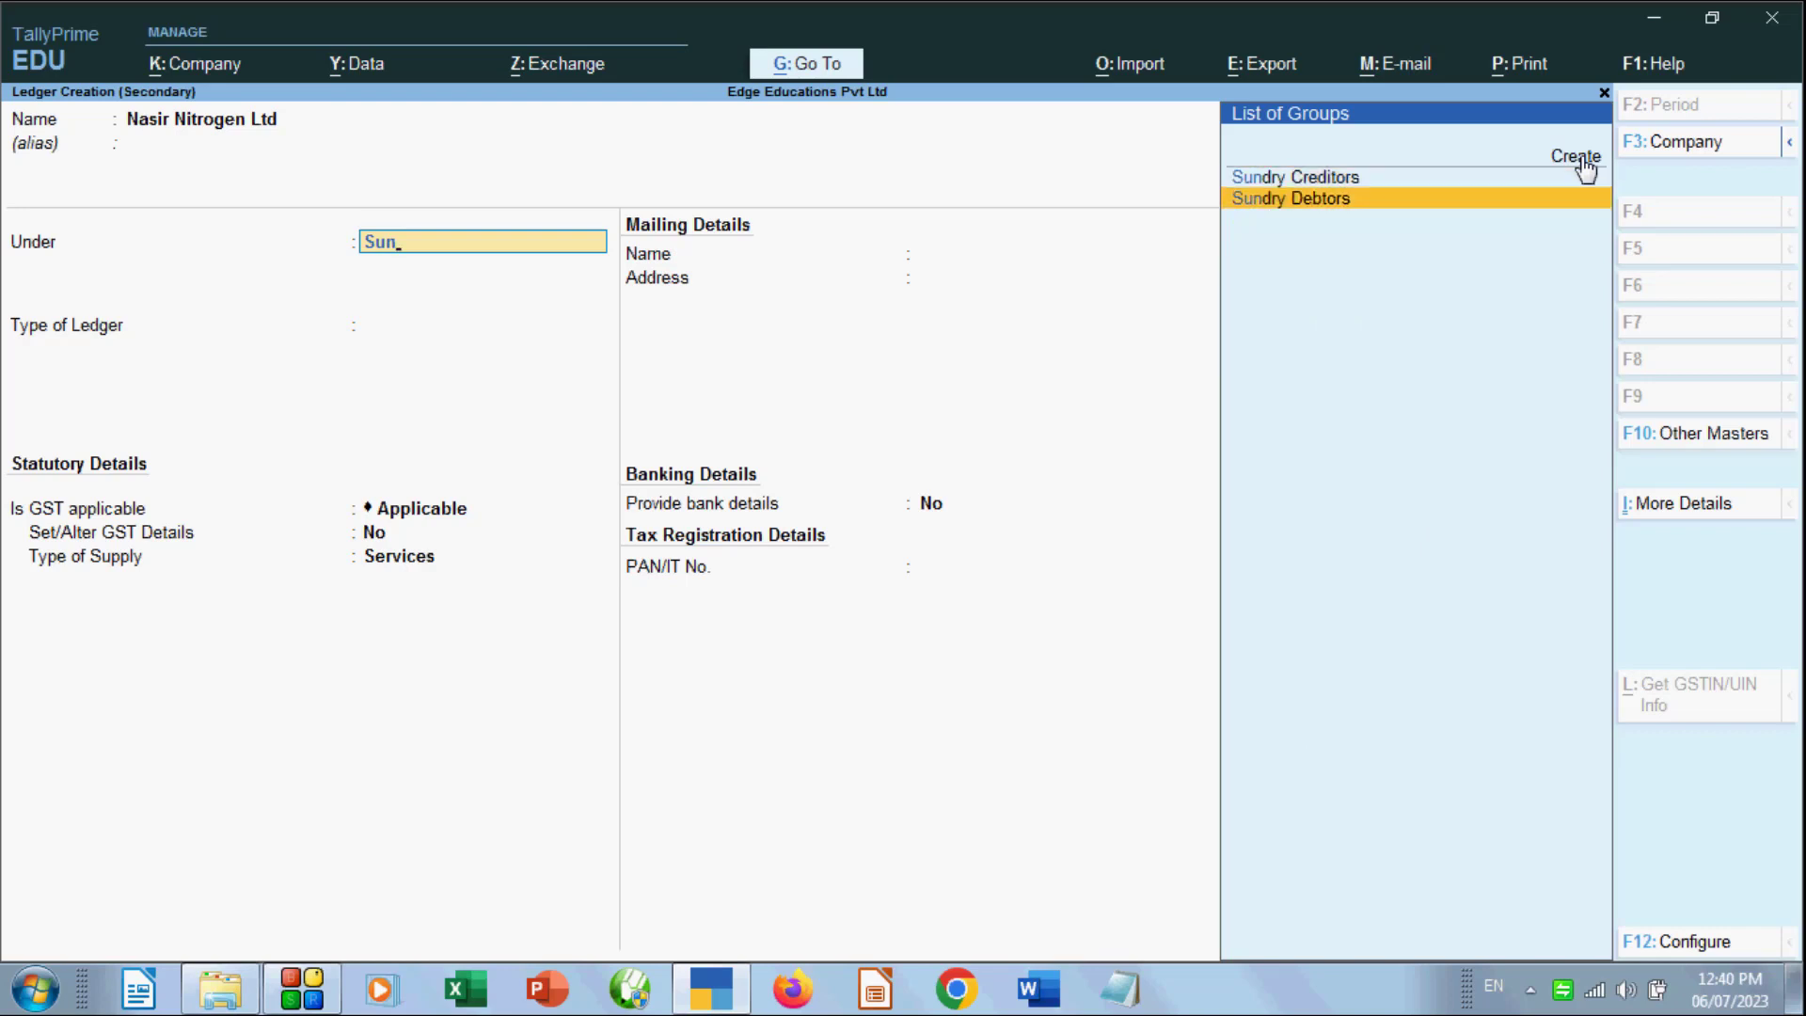
{"action": "key", "text": "Return"}
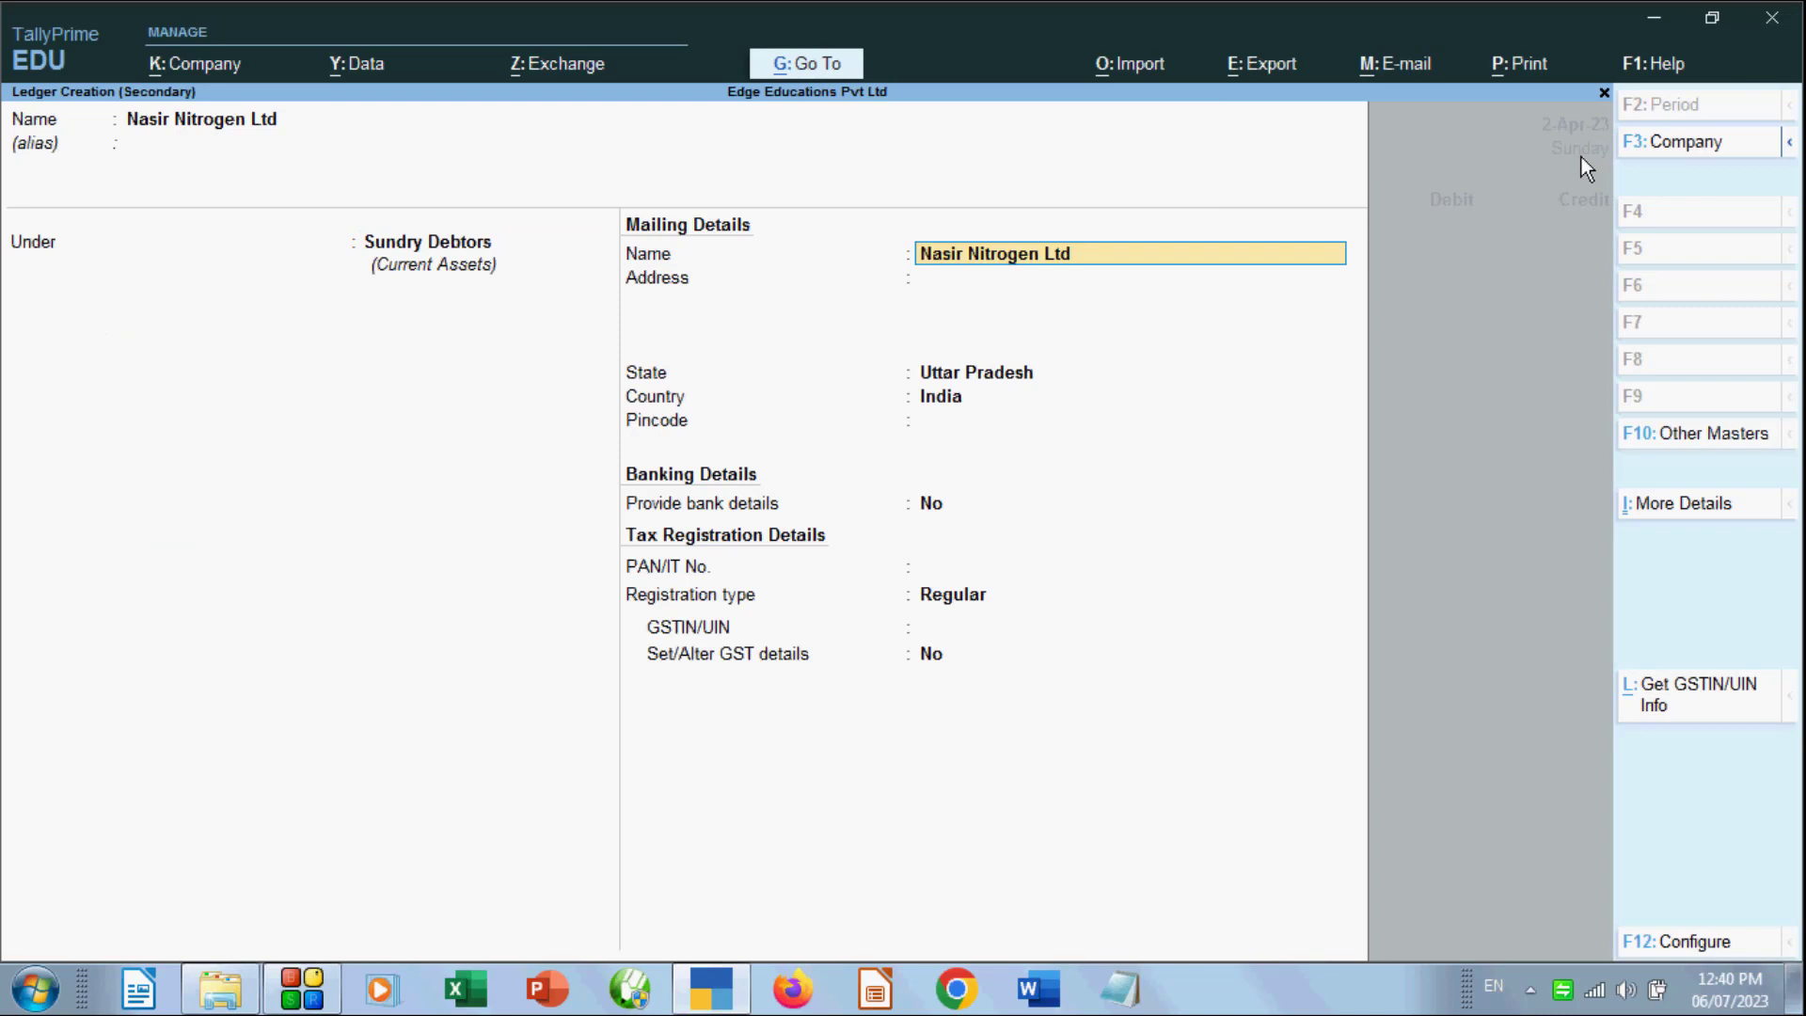
{"action": "key", "text": "Return"}
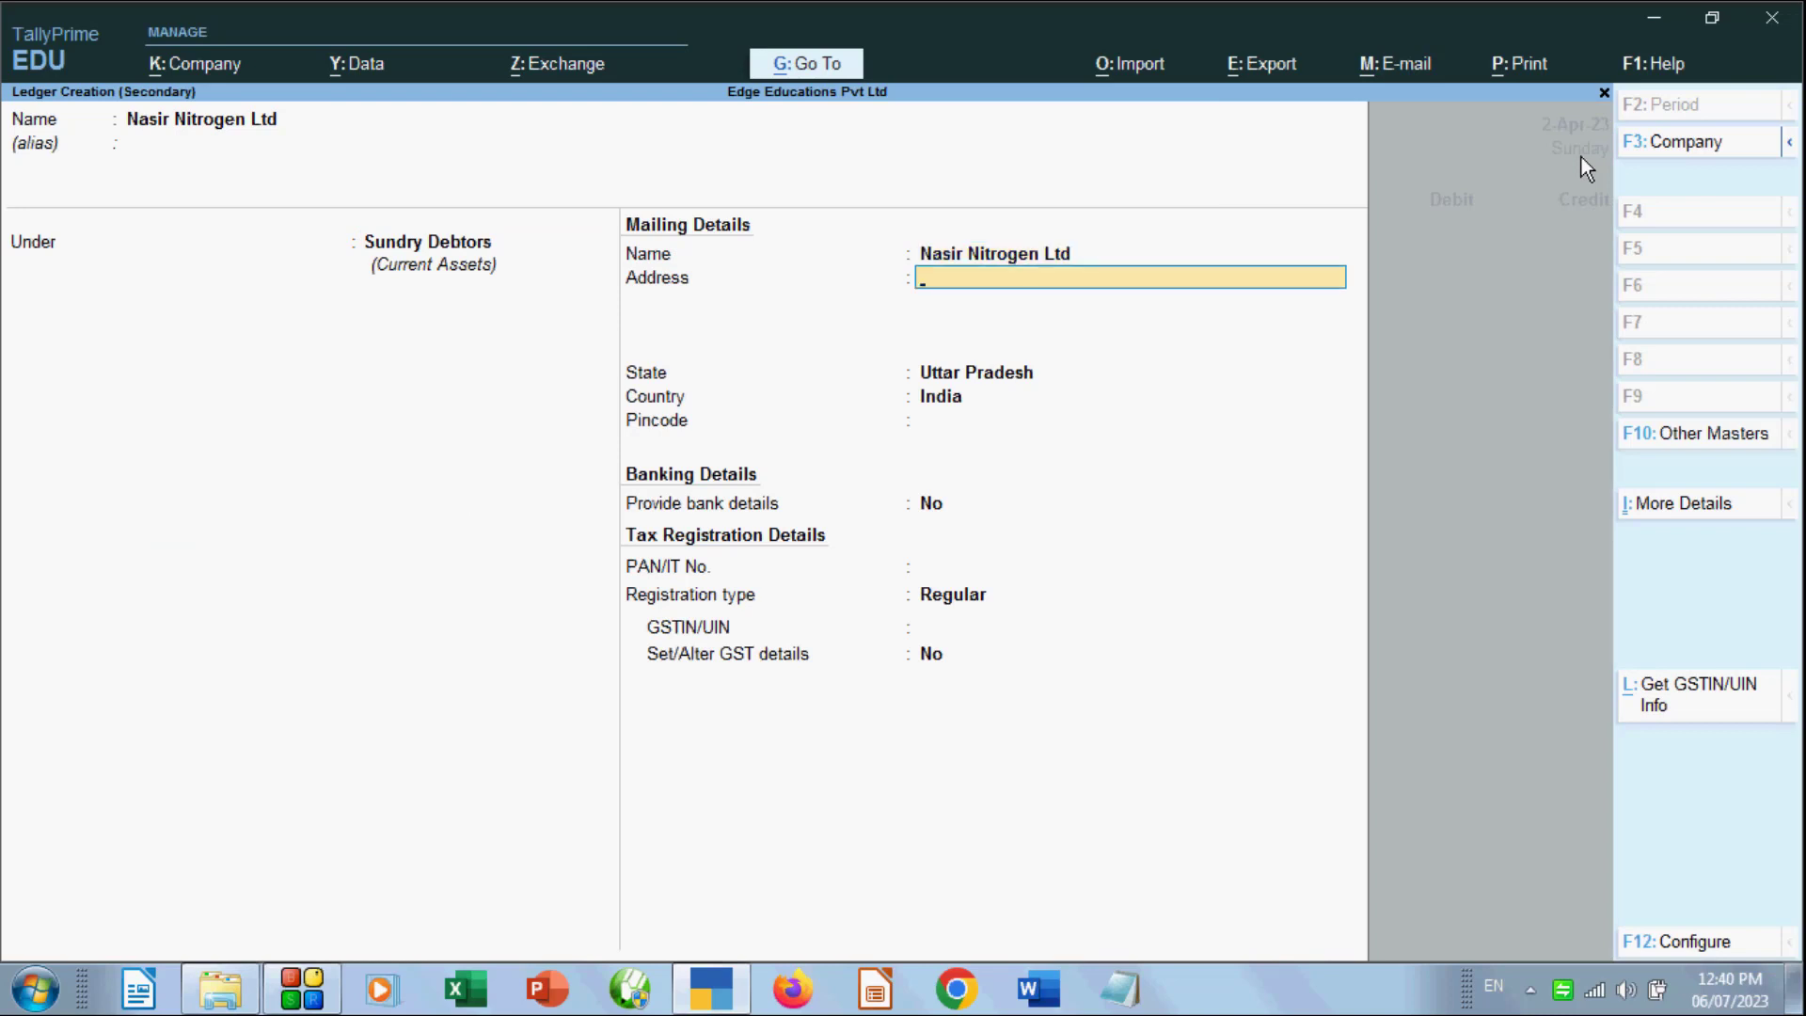
{"action": "key", "text": "ctrl+a"}
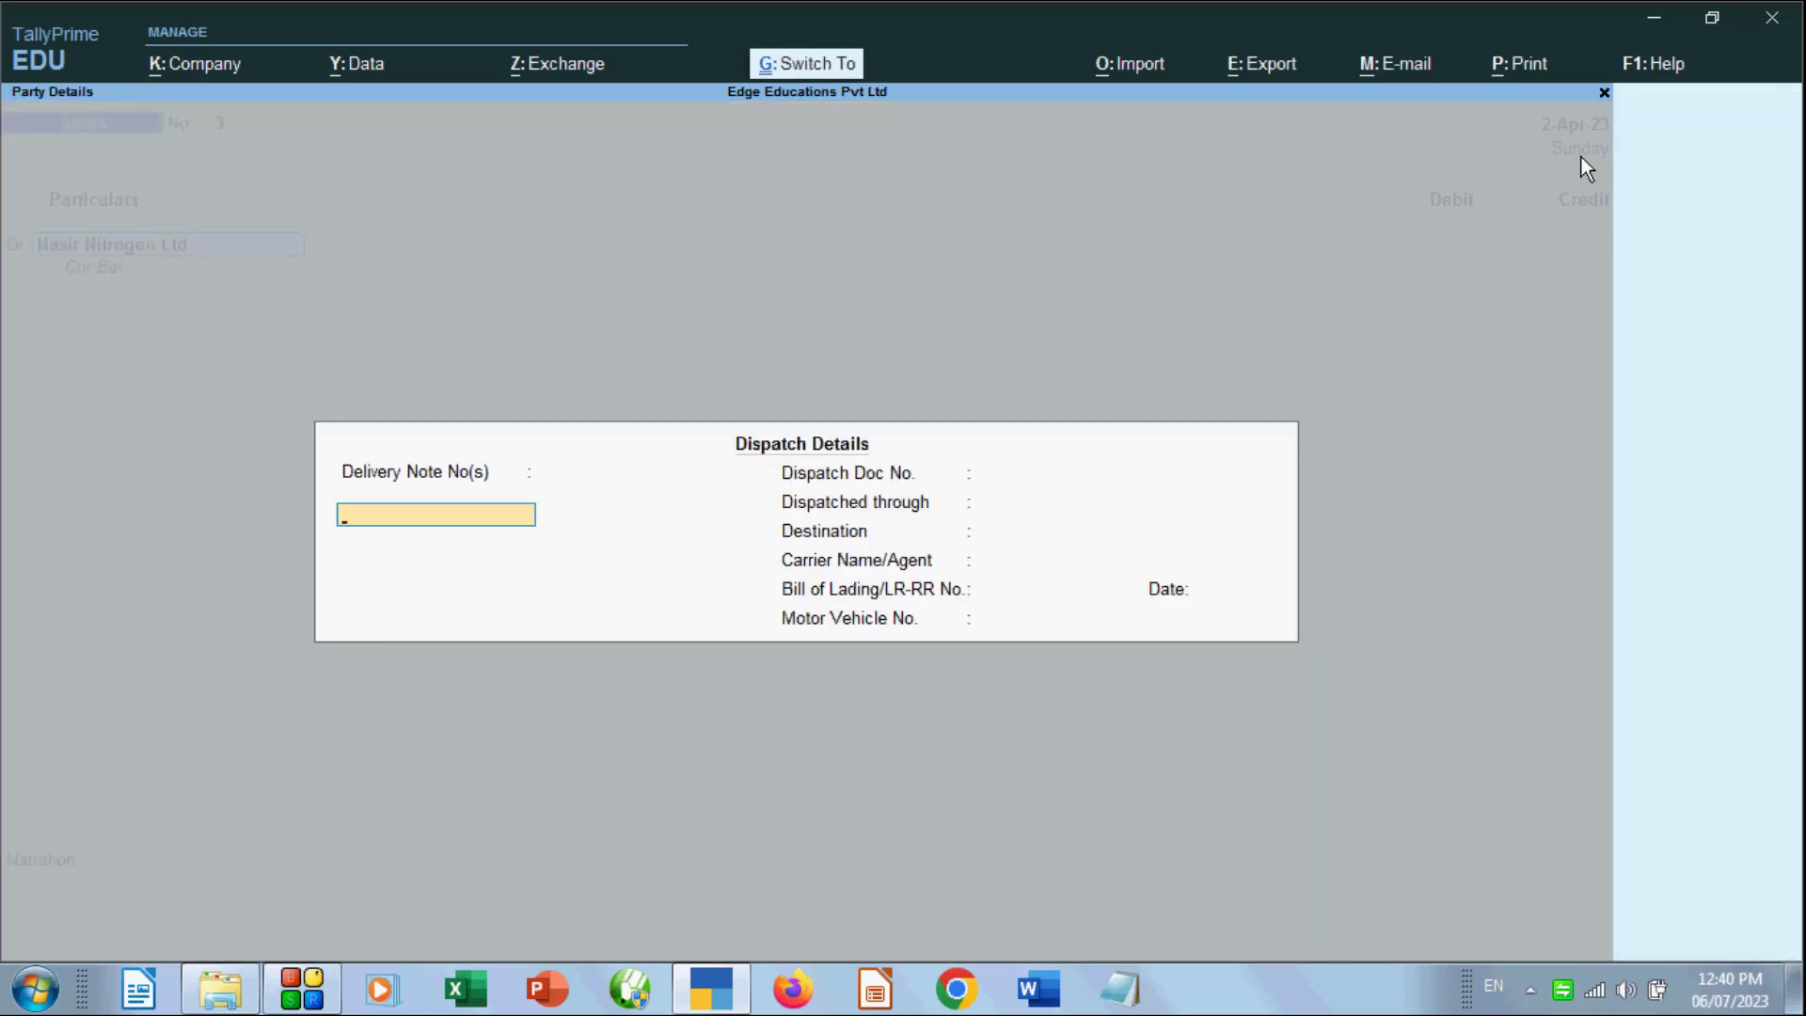
Debit Nasir Nitrogen Ltd 20,000 and credit Sales A/c the same amount, without dispatch details or inventory allocations
{"action": "key", "text": "ctrl+a"}
{"action": "key", "text": "ctrl+a"}
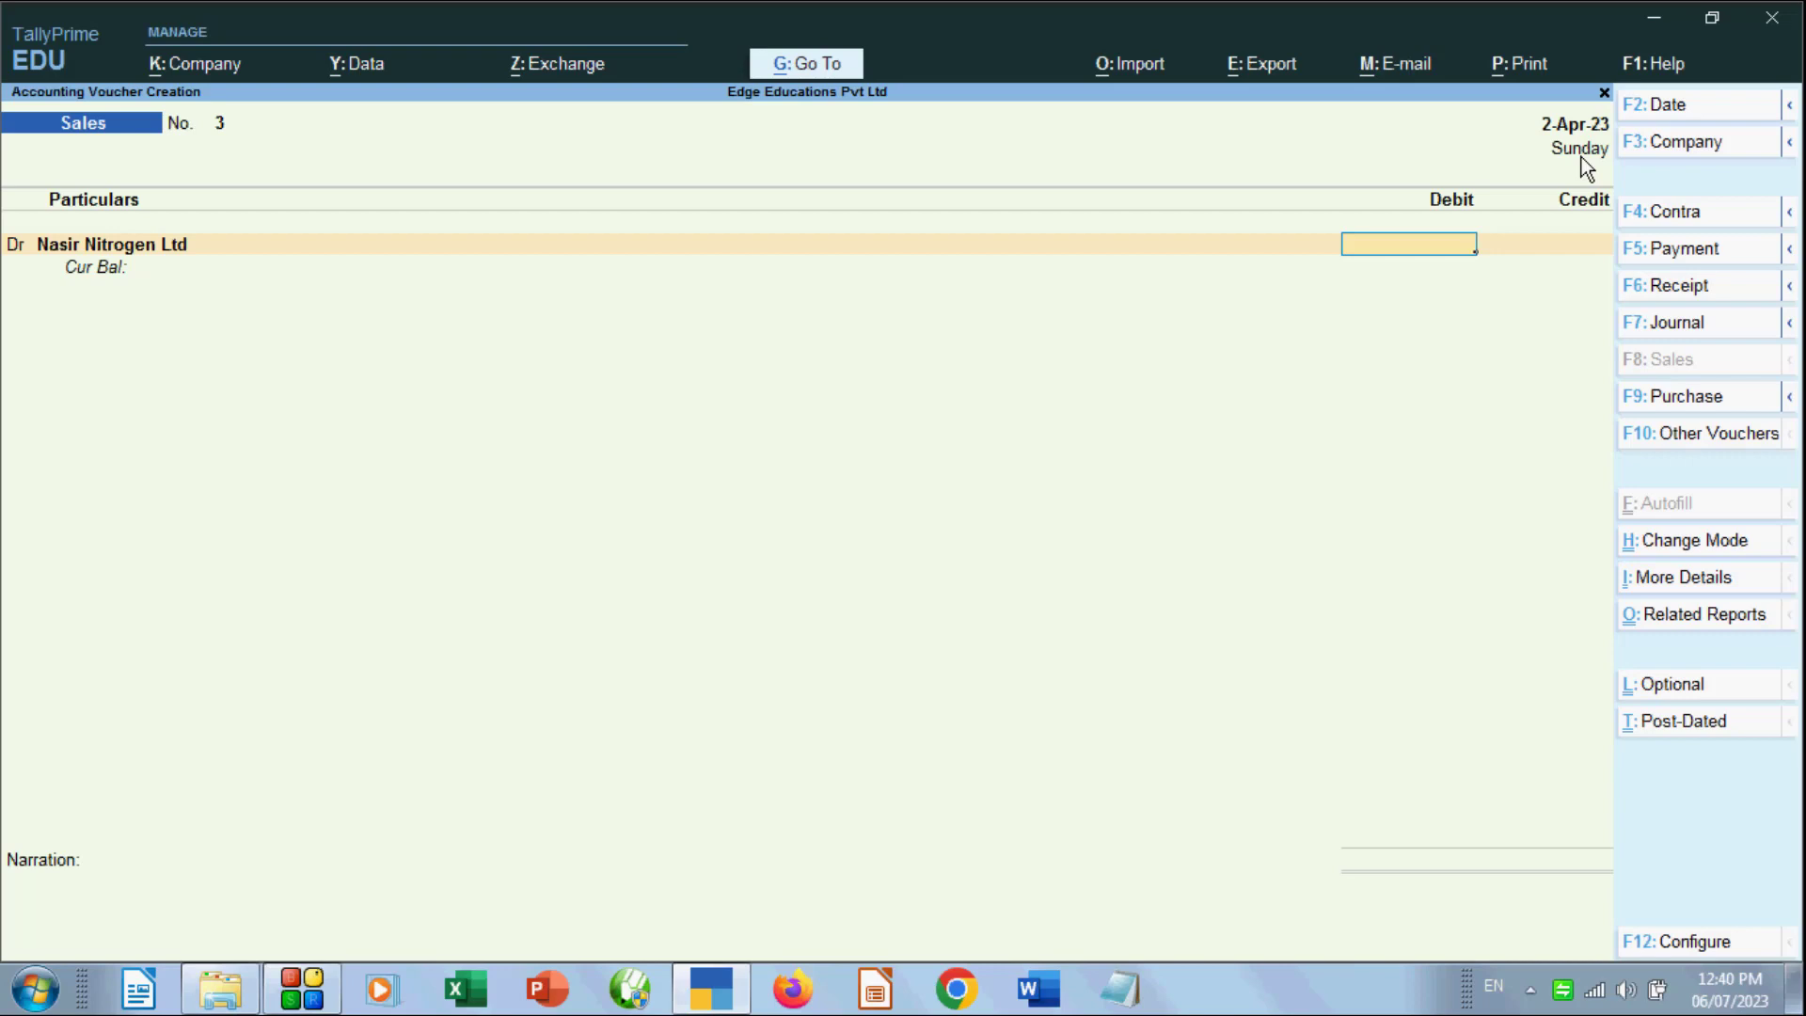
{"action": "type", "text": "20000"}
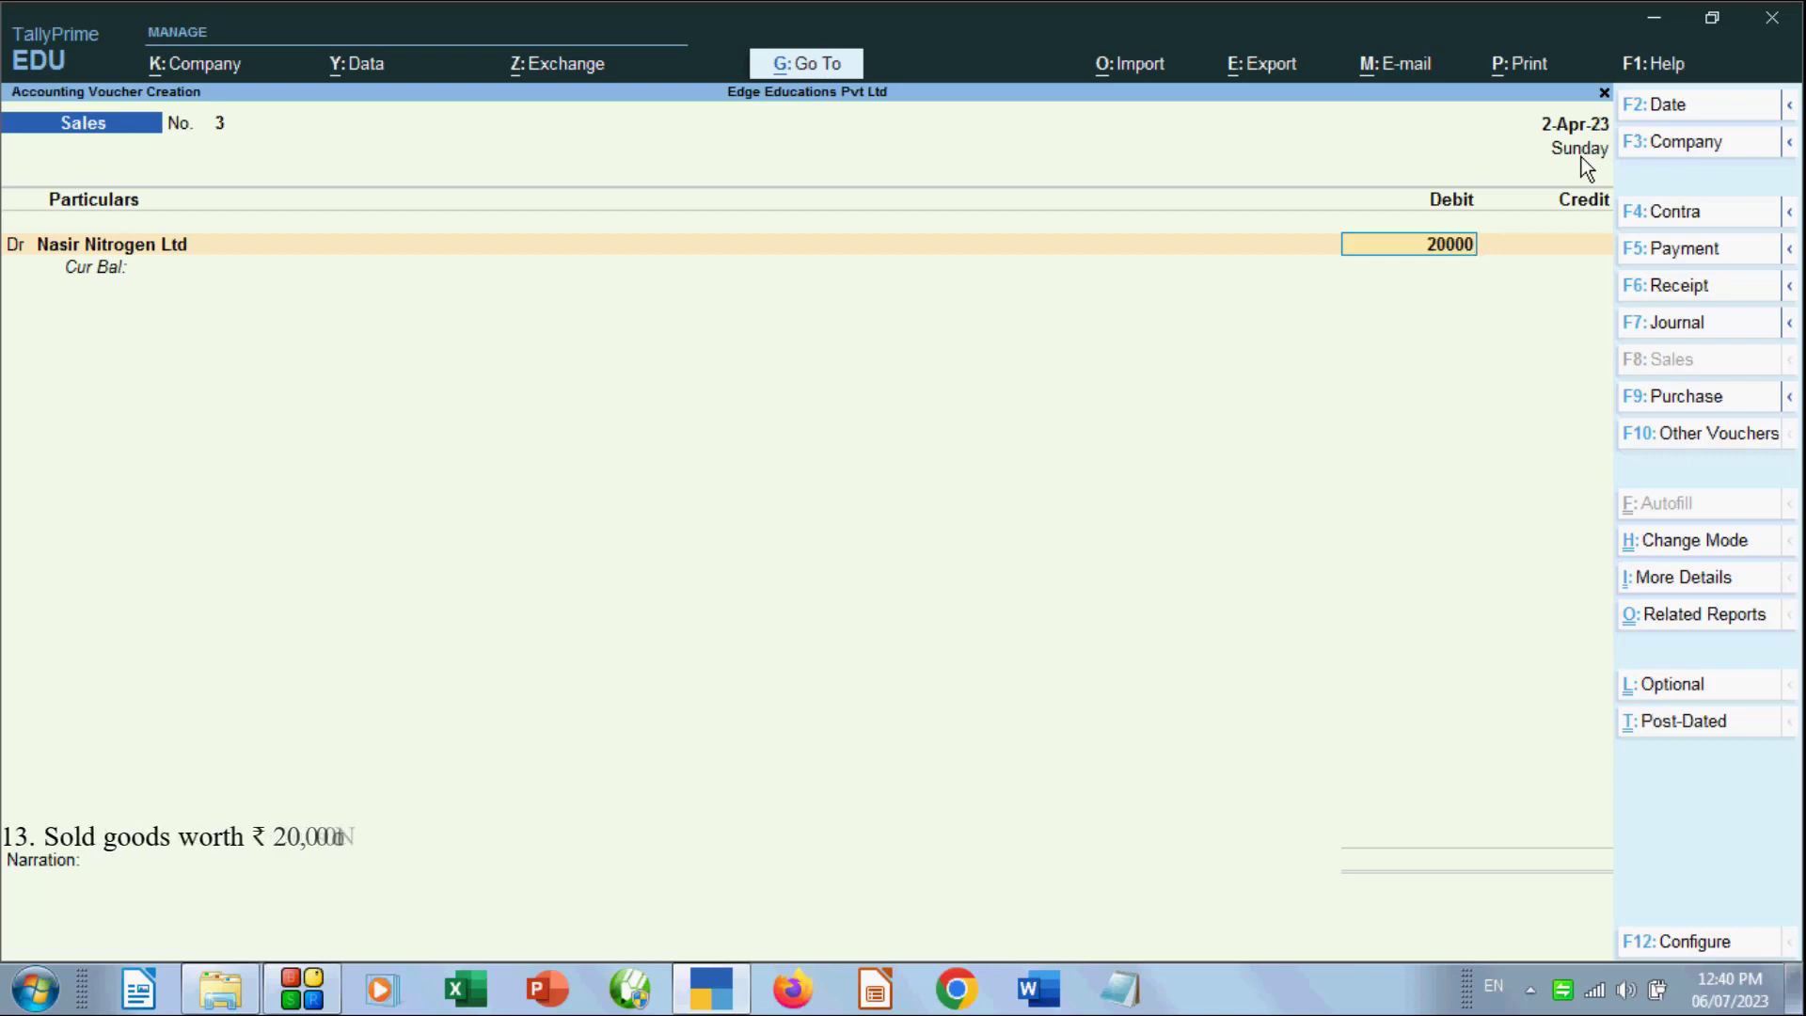
{"action": "key", "text": "Return"}
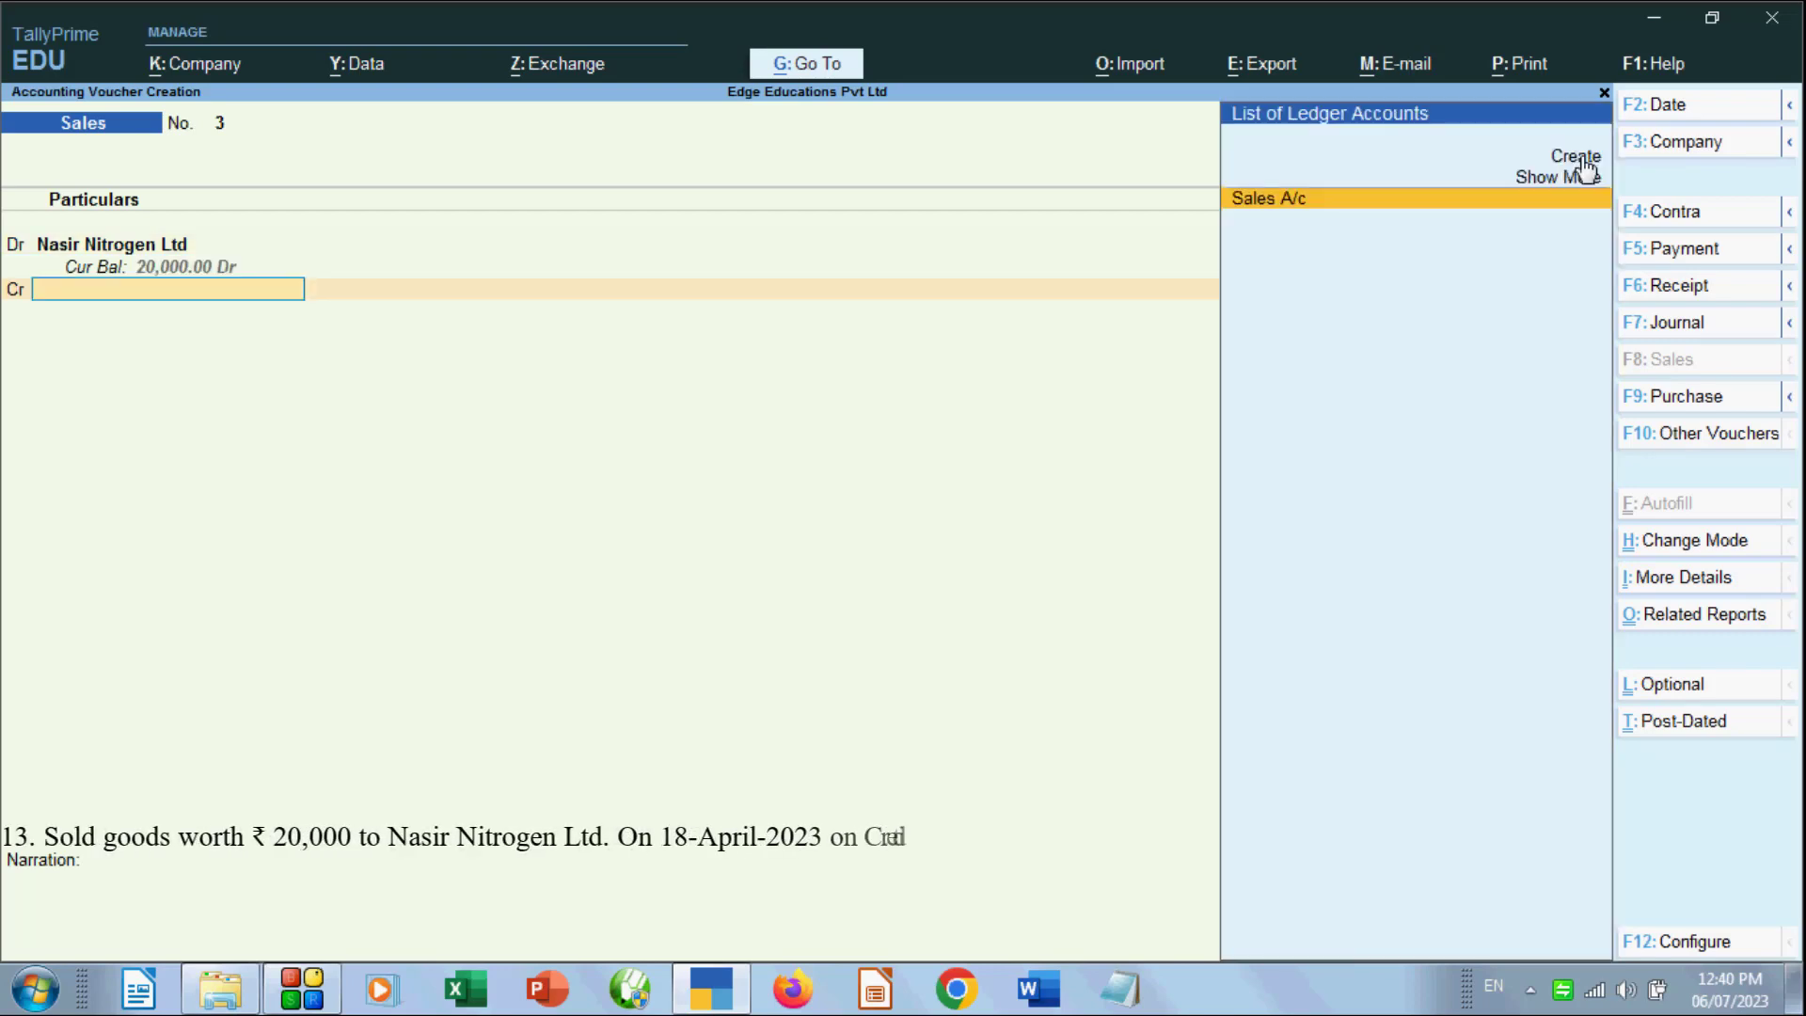
{"action": "key", "text": "Return"}
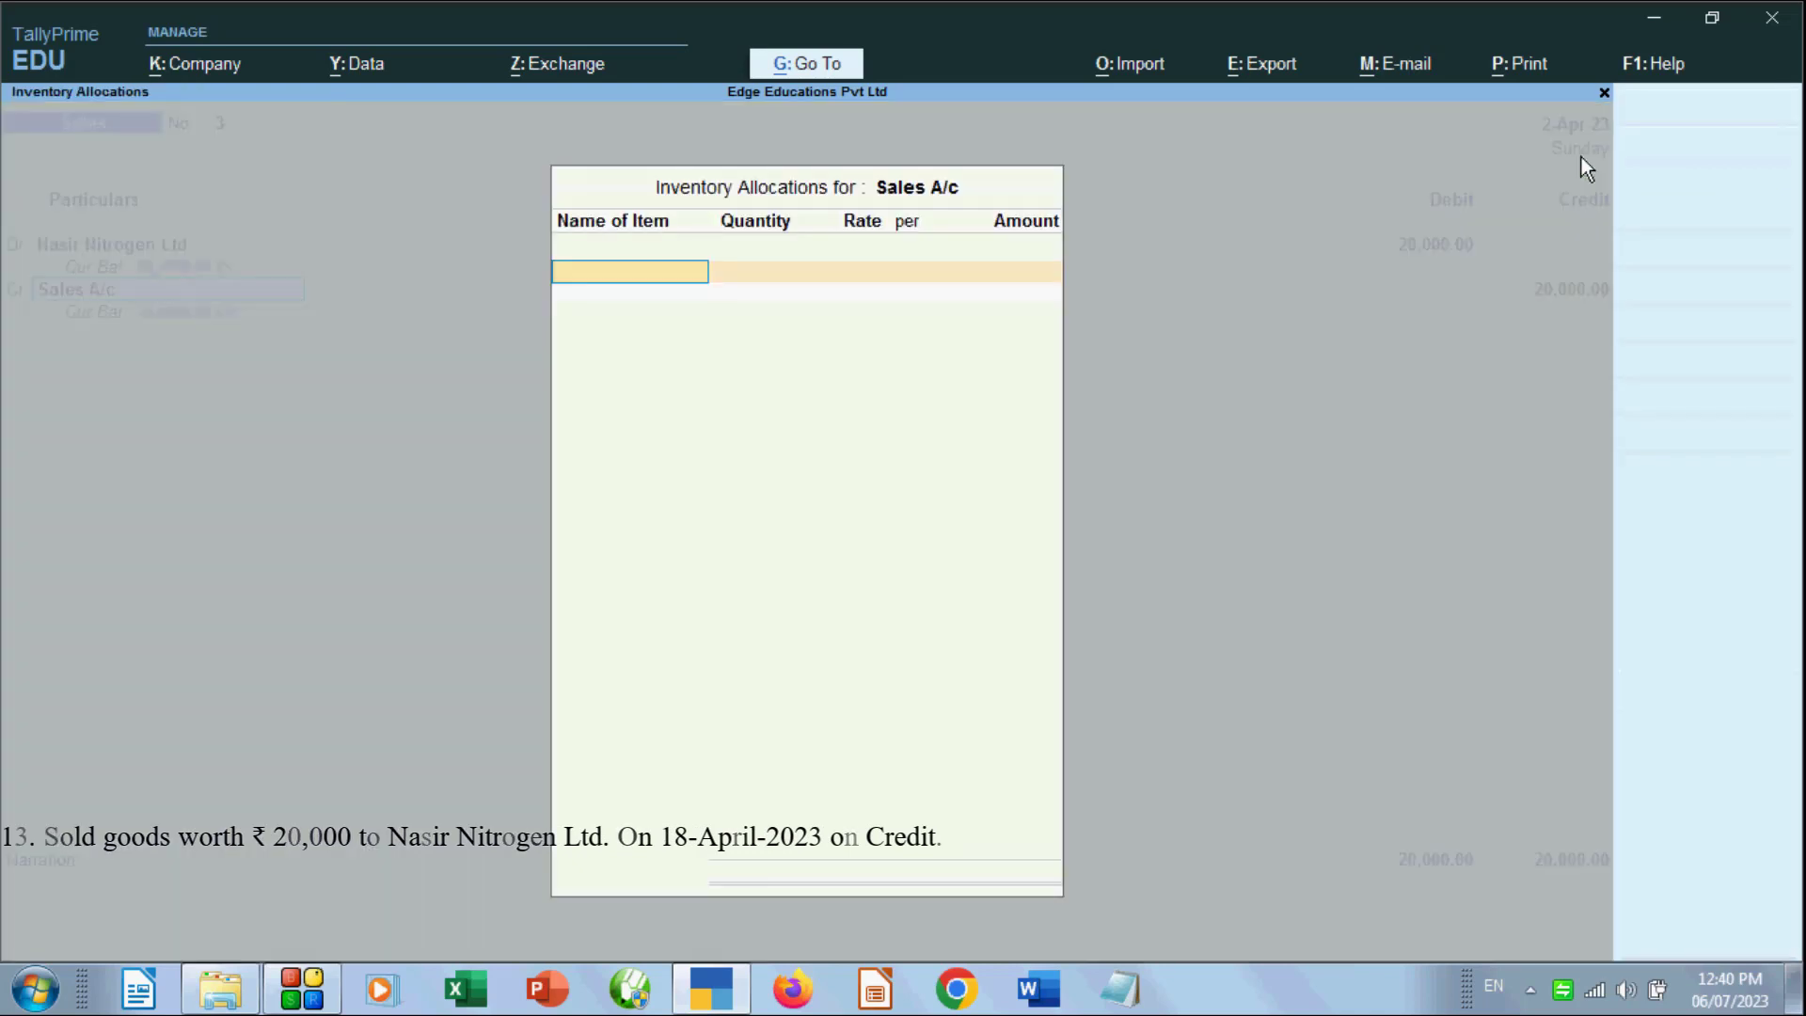
{"action": "key", "text": "Escape"}
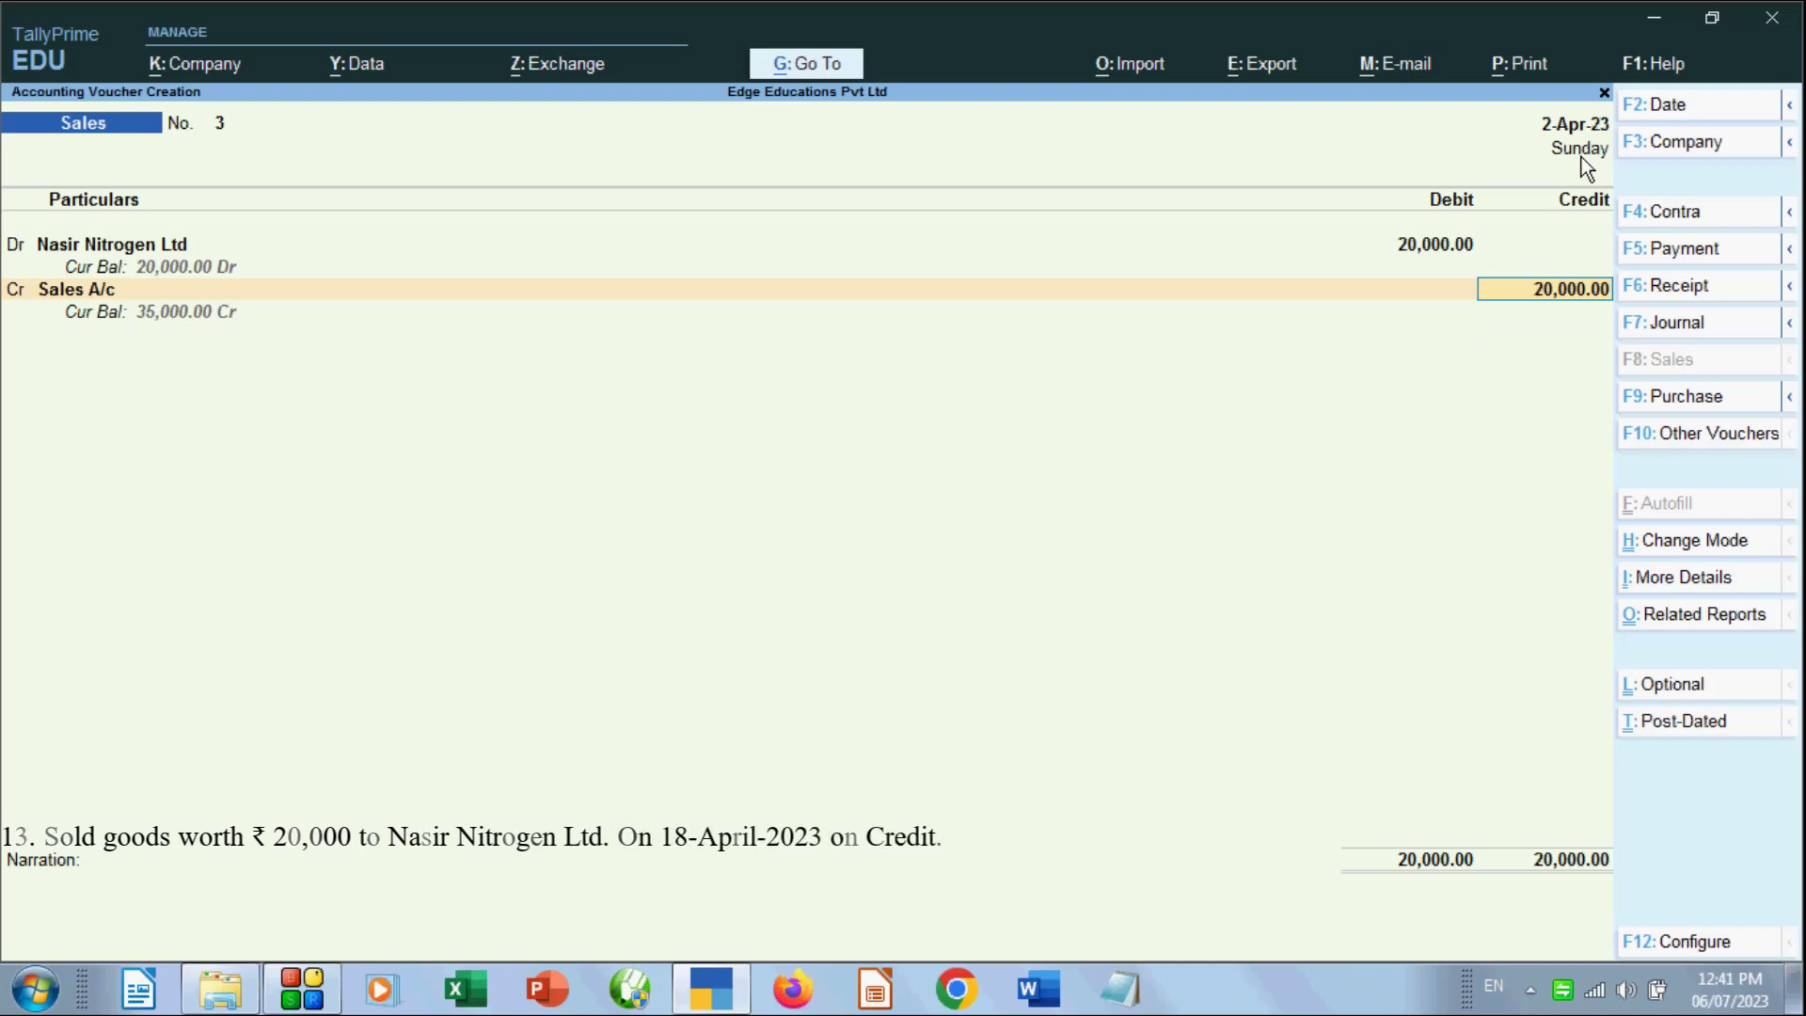
Recheck the debit ledger selection of the sales voucher and close its dispatch details without entering anything
{"action": "left_click", "coordinate": [188, 250]}
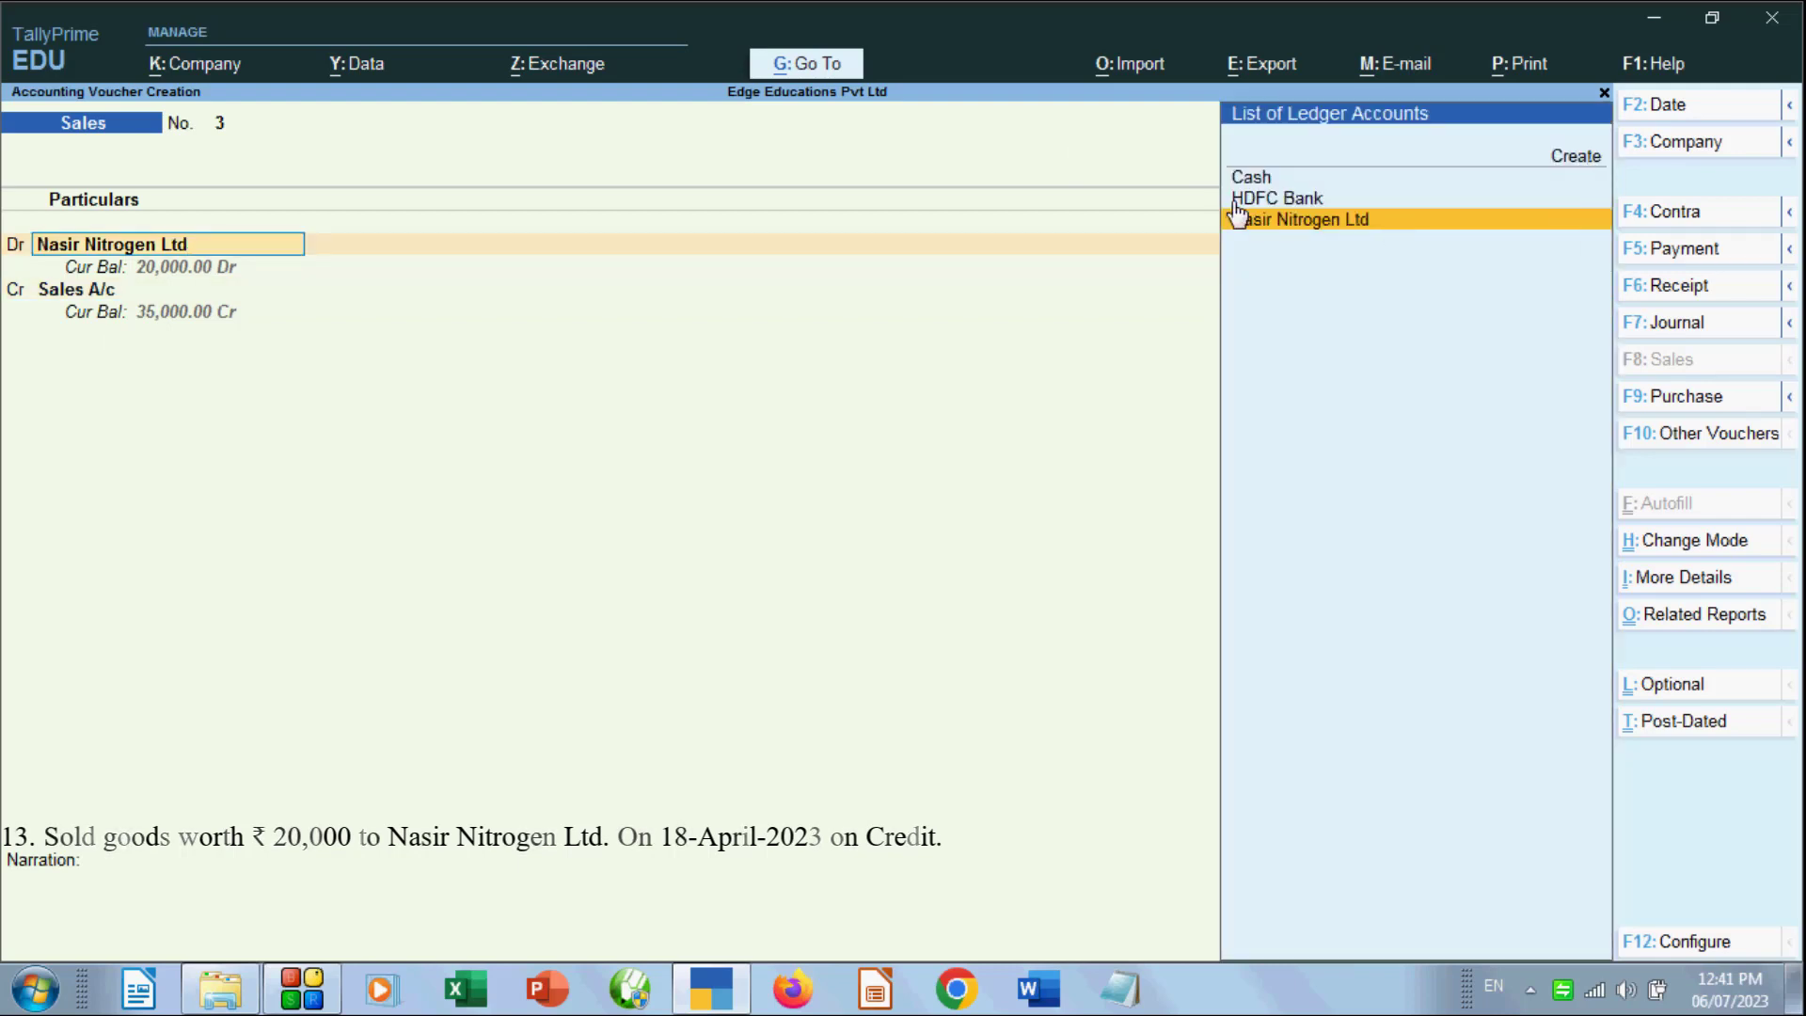
{"action": "key", "text": "Return"}
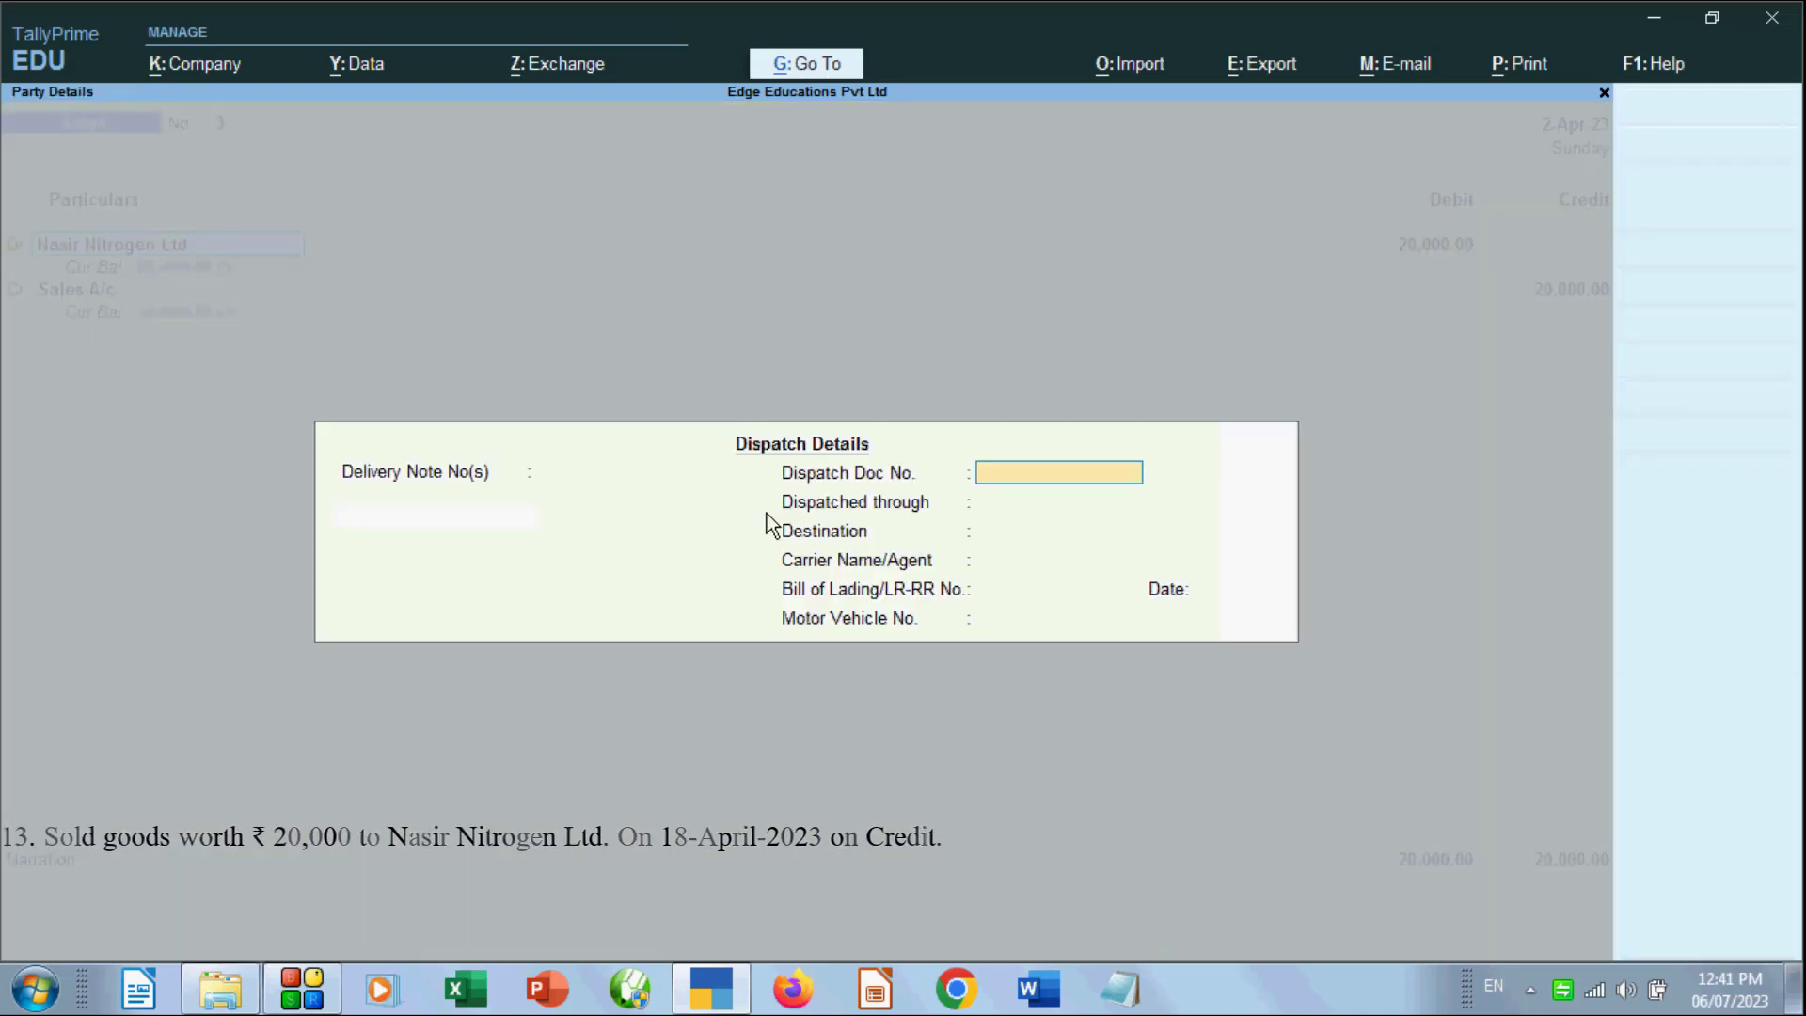
{"action": "key", "text": "Escape"}
{"action": "key", "text": "Escape"}
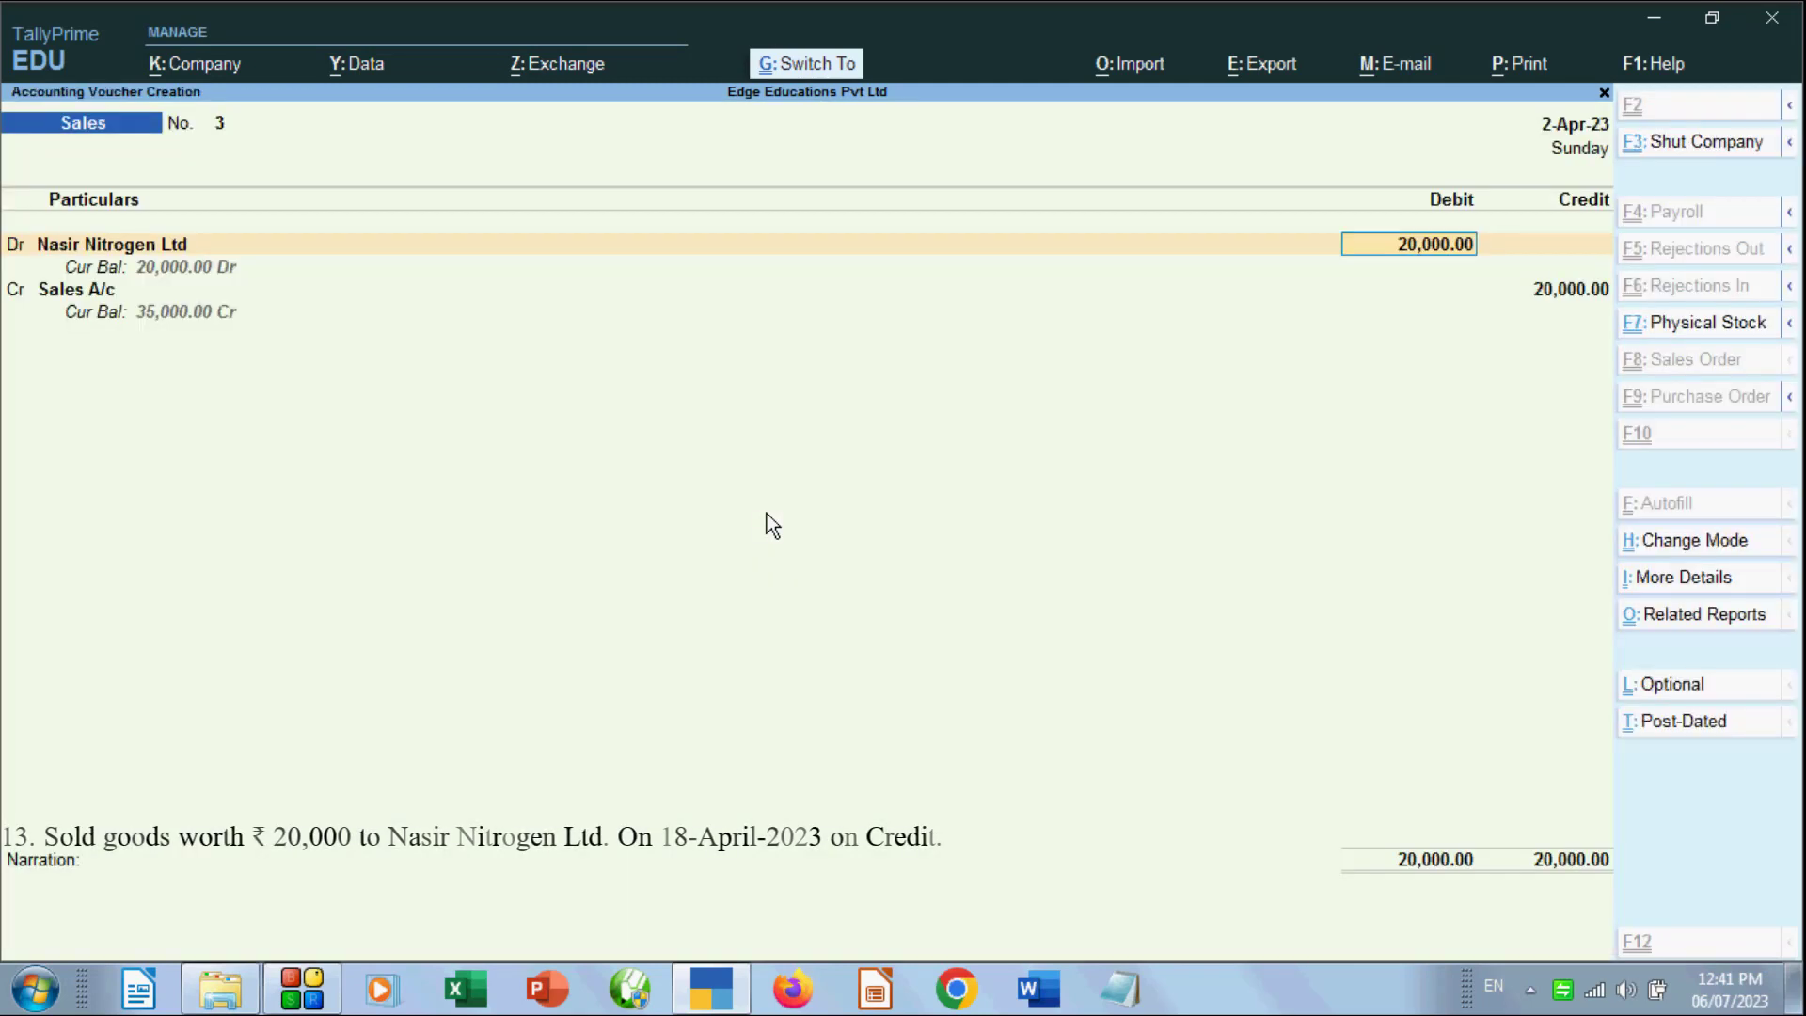
{"action": "key", "text": "Return"}
{"action": "key", "text": "Return"}
{"action": "key", "text": "Return"}
{"action": "key", "text": "Return"}
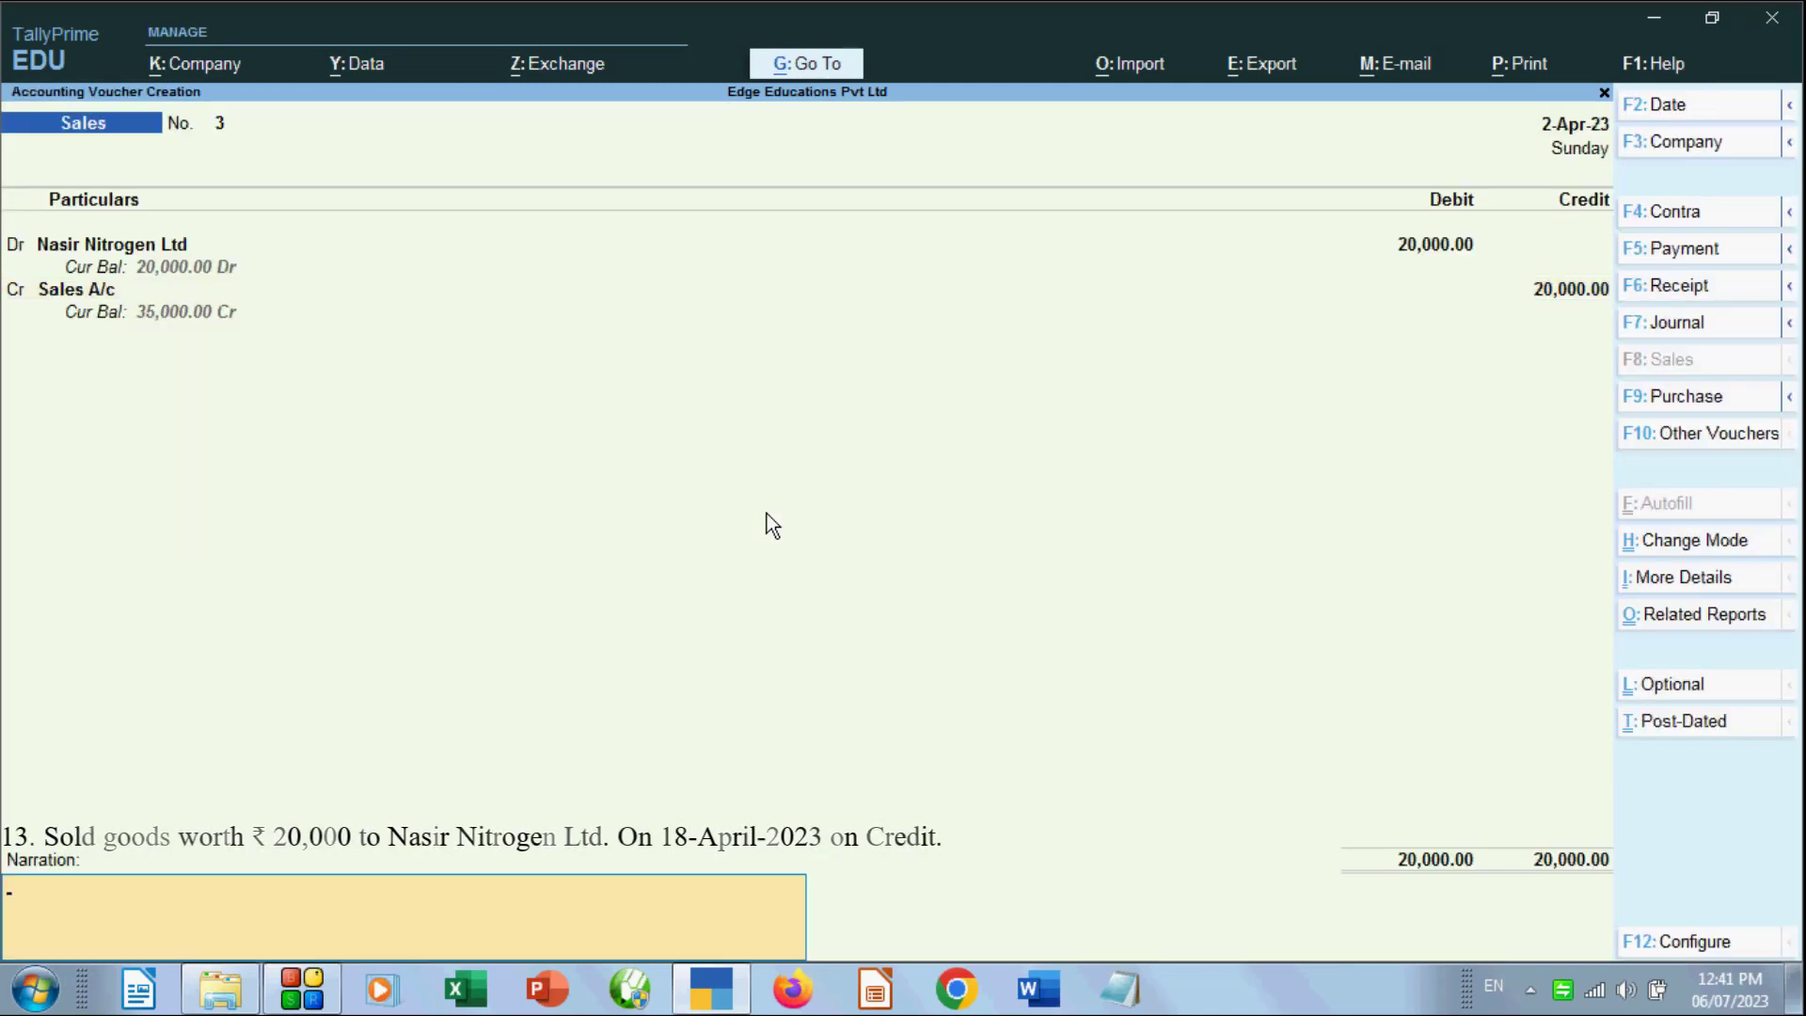
{"action": "key", "text": "Return"}
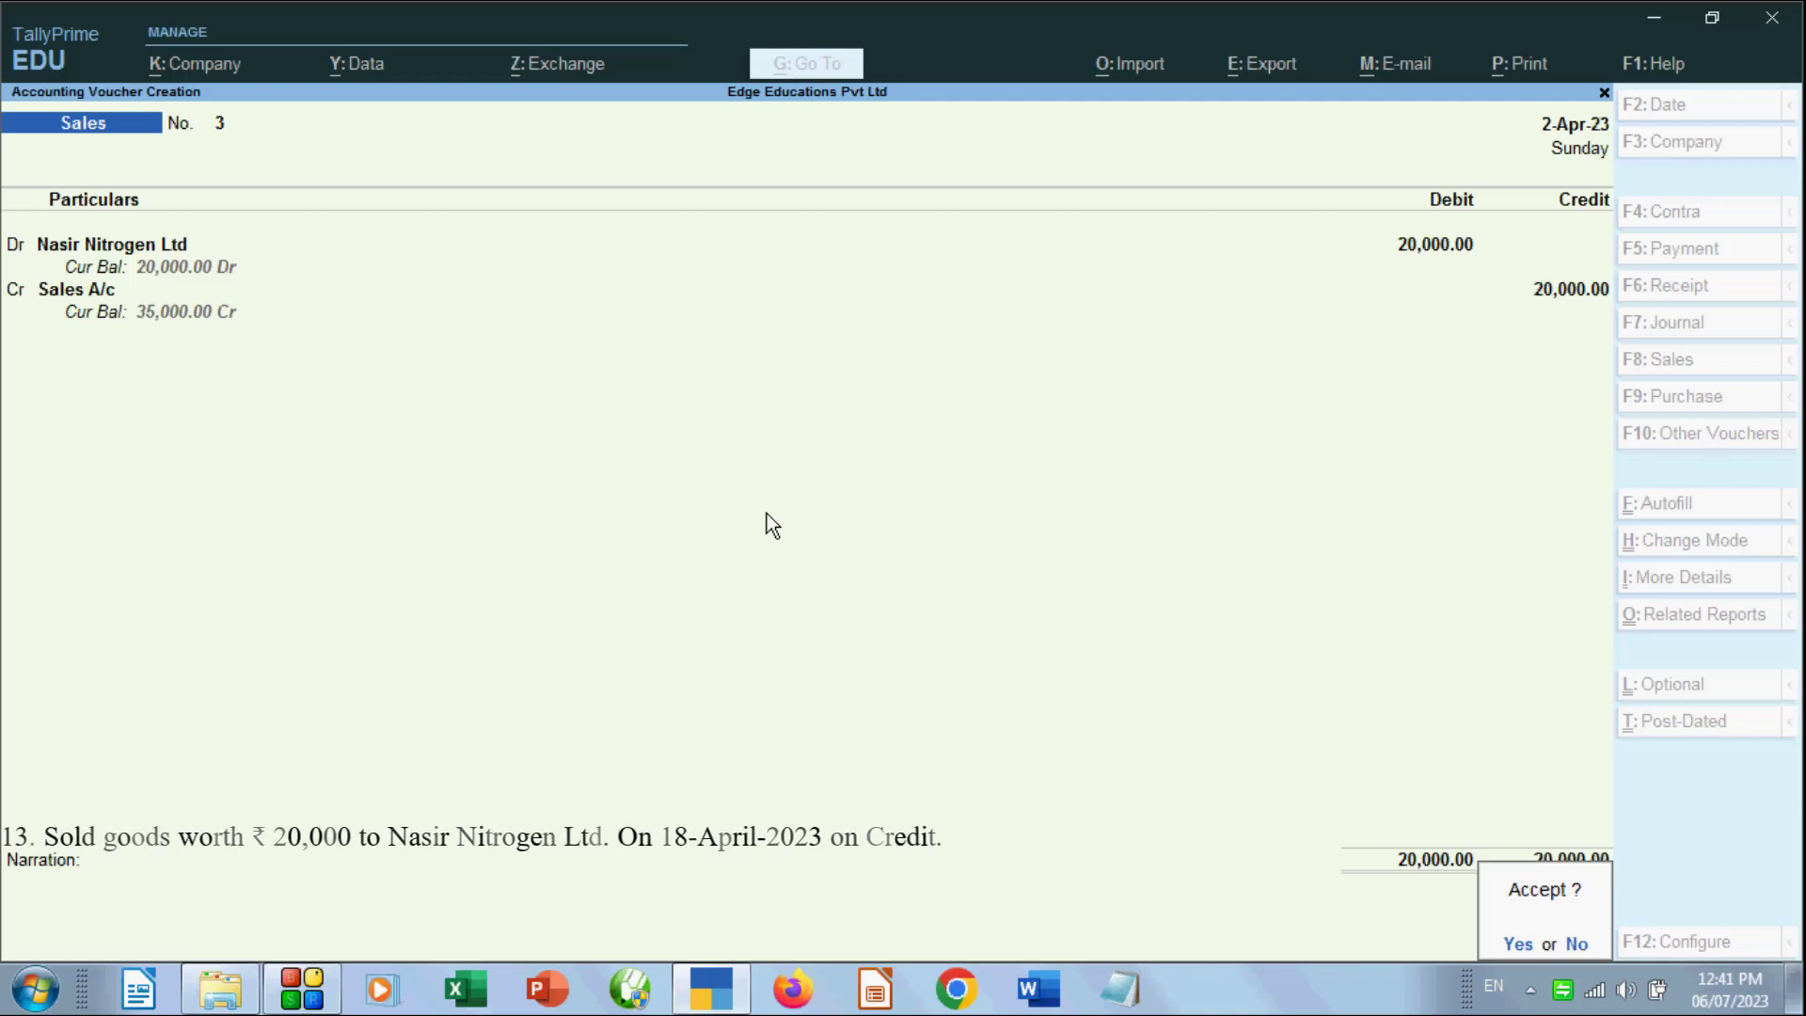
{"action": "key", "text": "n"}
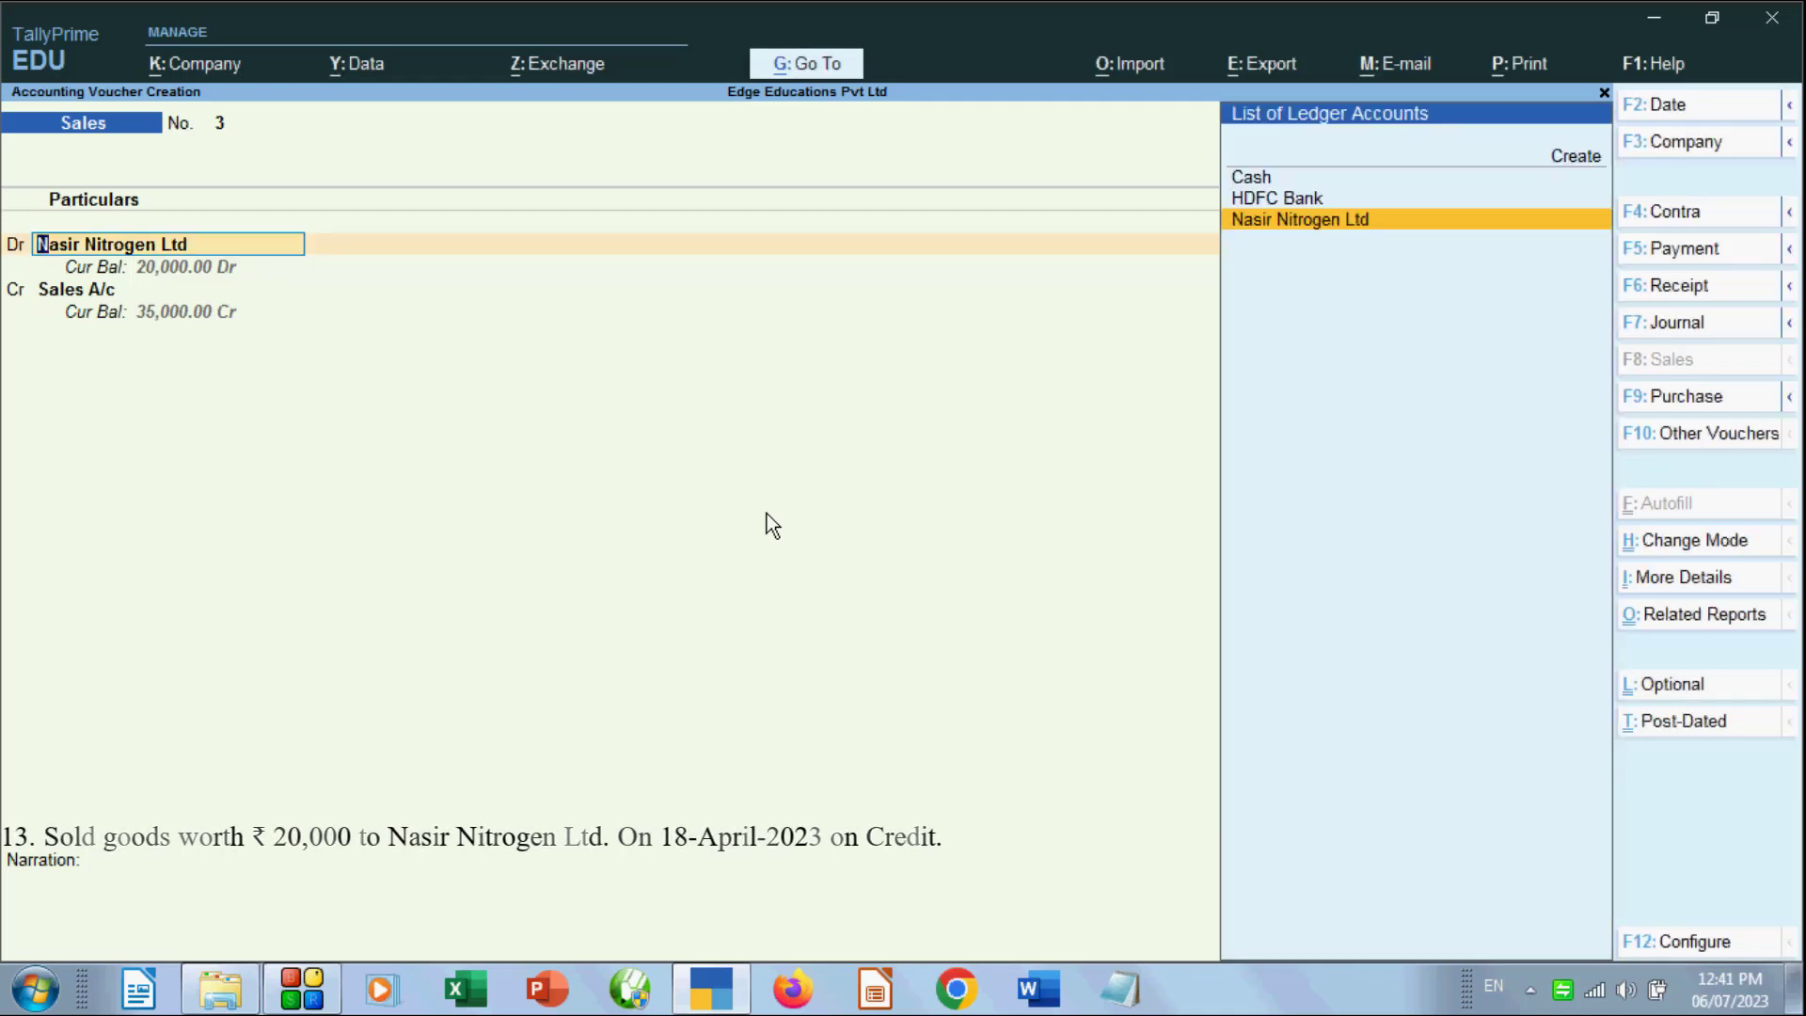
Keep the voucher's ledgers and amounts with blank dispatch details, add the narration "being goods sold to nasir nitrogen on credit .", and save it
{"action": "key", "text": "Return"}
{"action": "key", "text": "Return"}
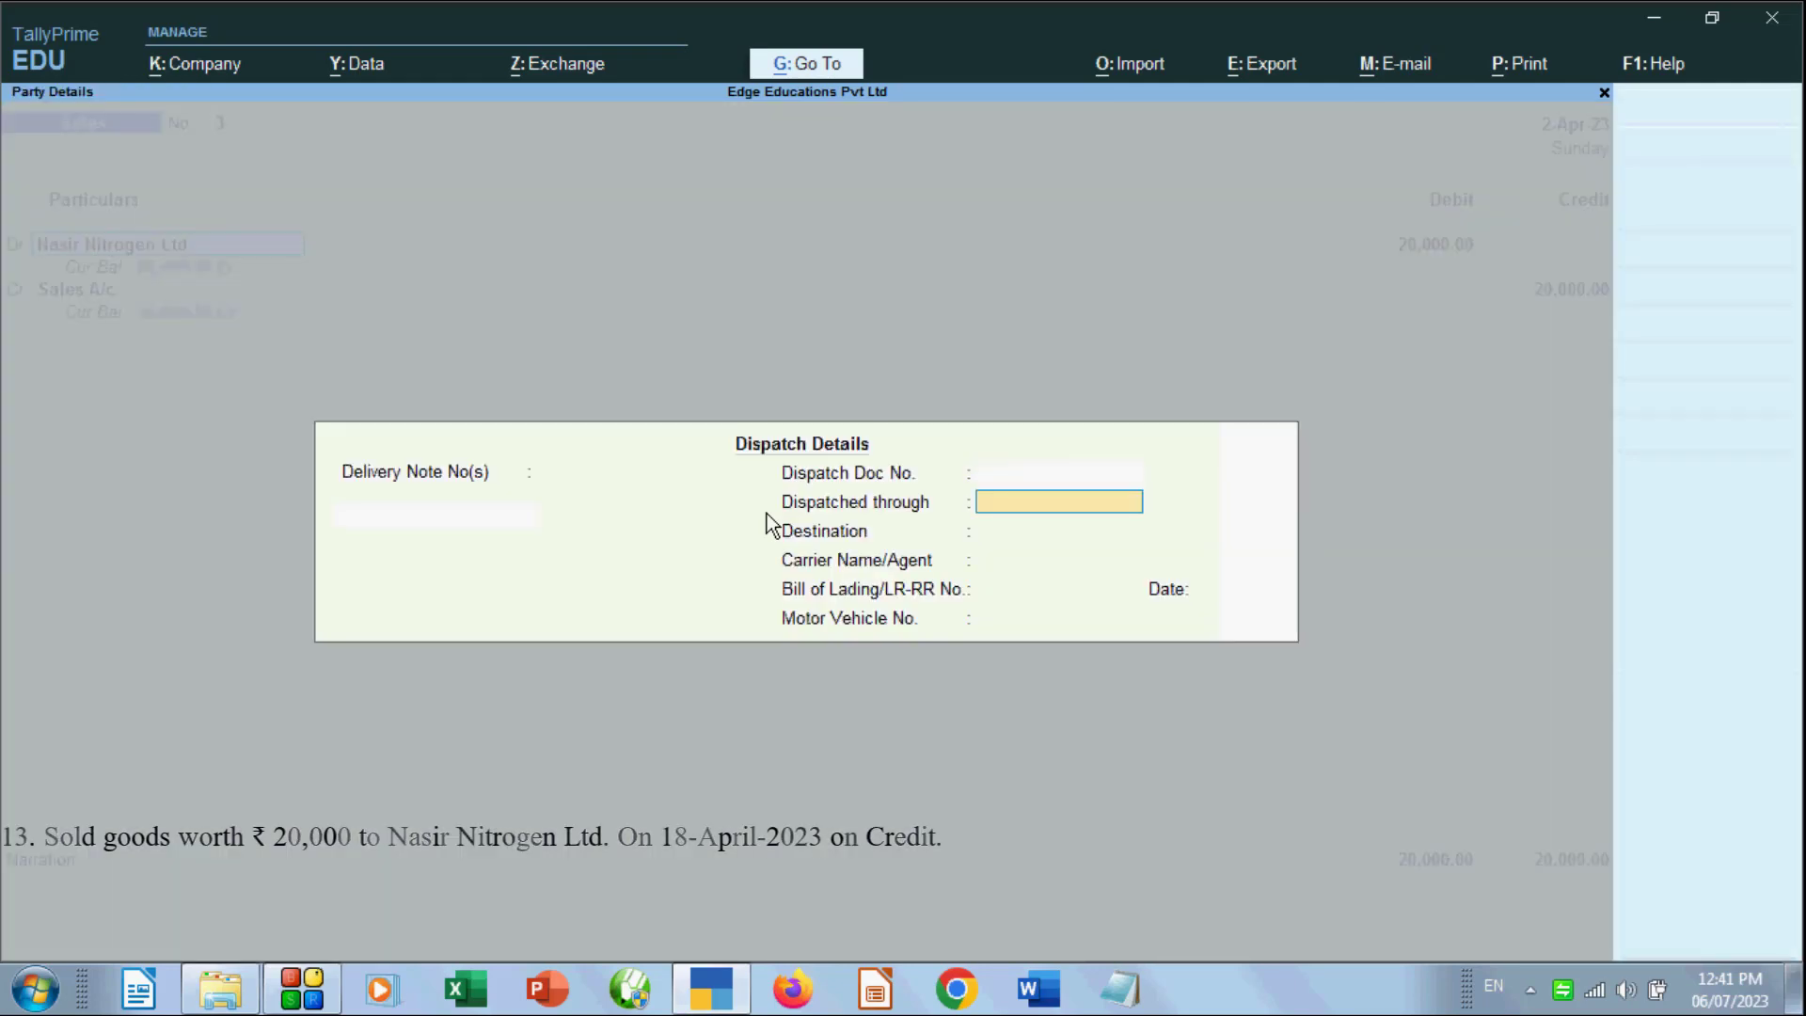
{"action": "key", "text": "ctrl+a"}
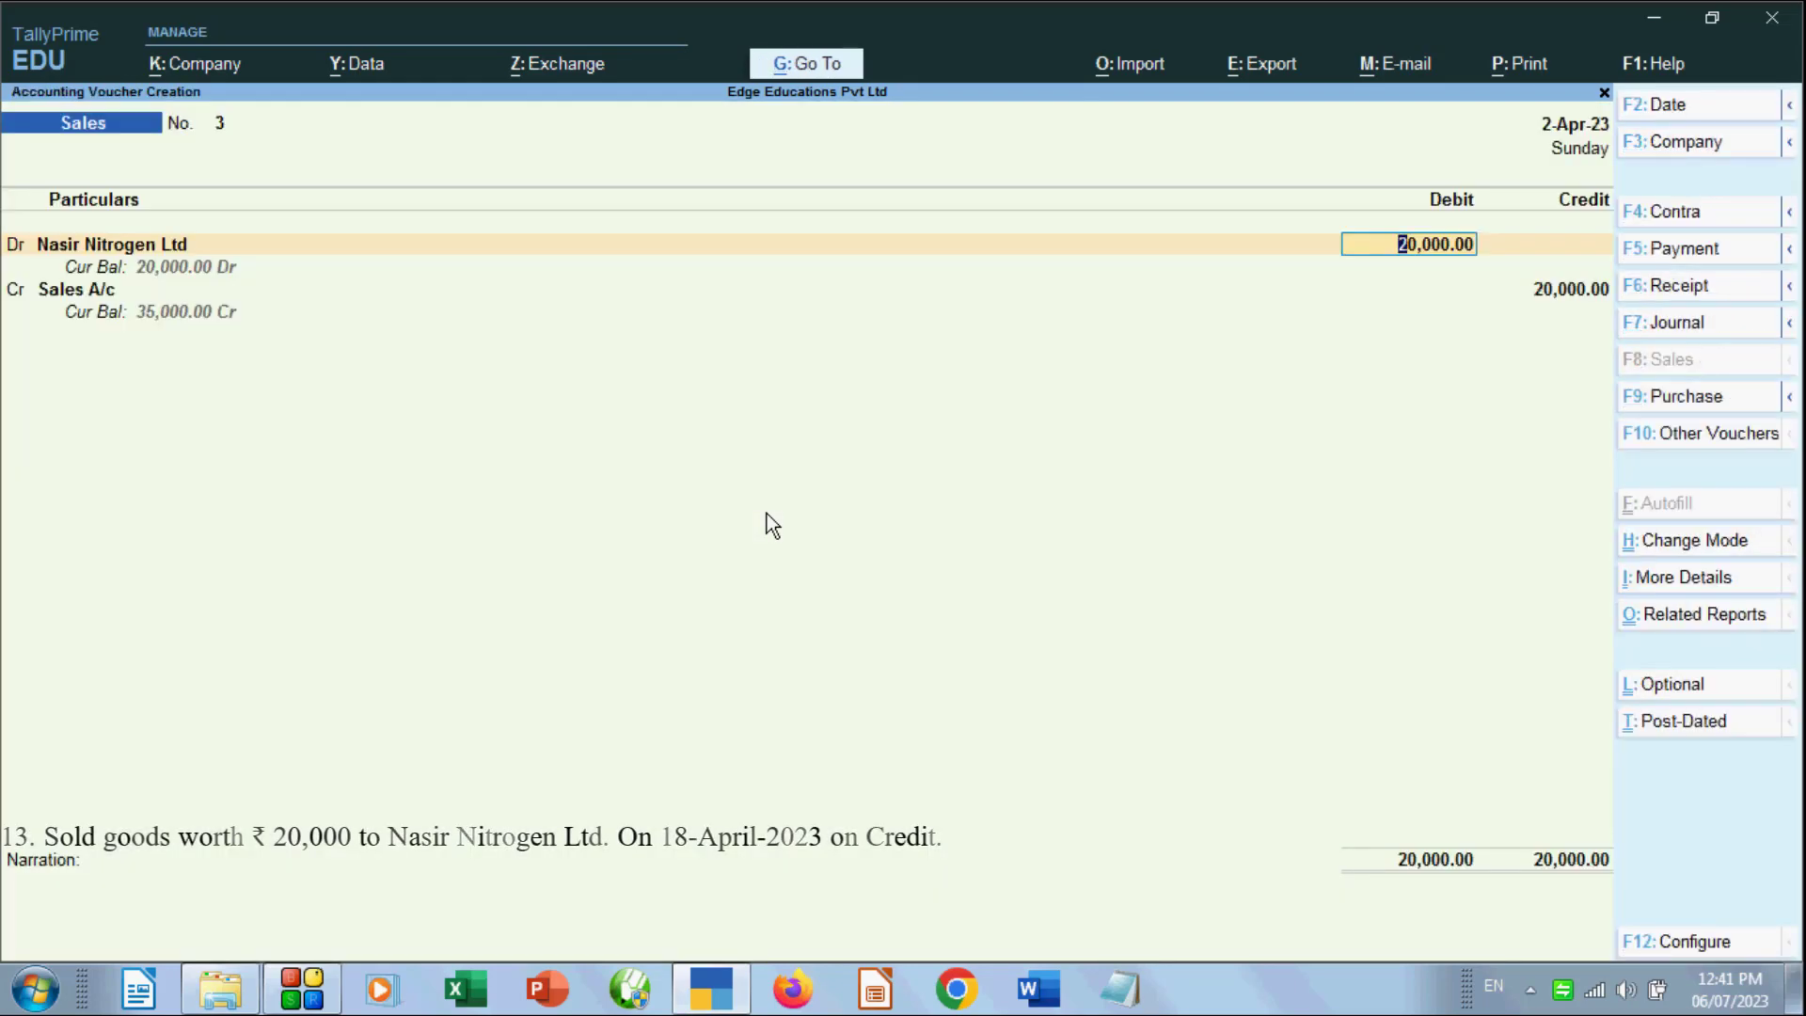
{"action": "key", "text": "Return"}
{"action": "key", "text": "Return"}
{"action": "key", "text": "Return"}
{"action": "key", "text": "Return"}
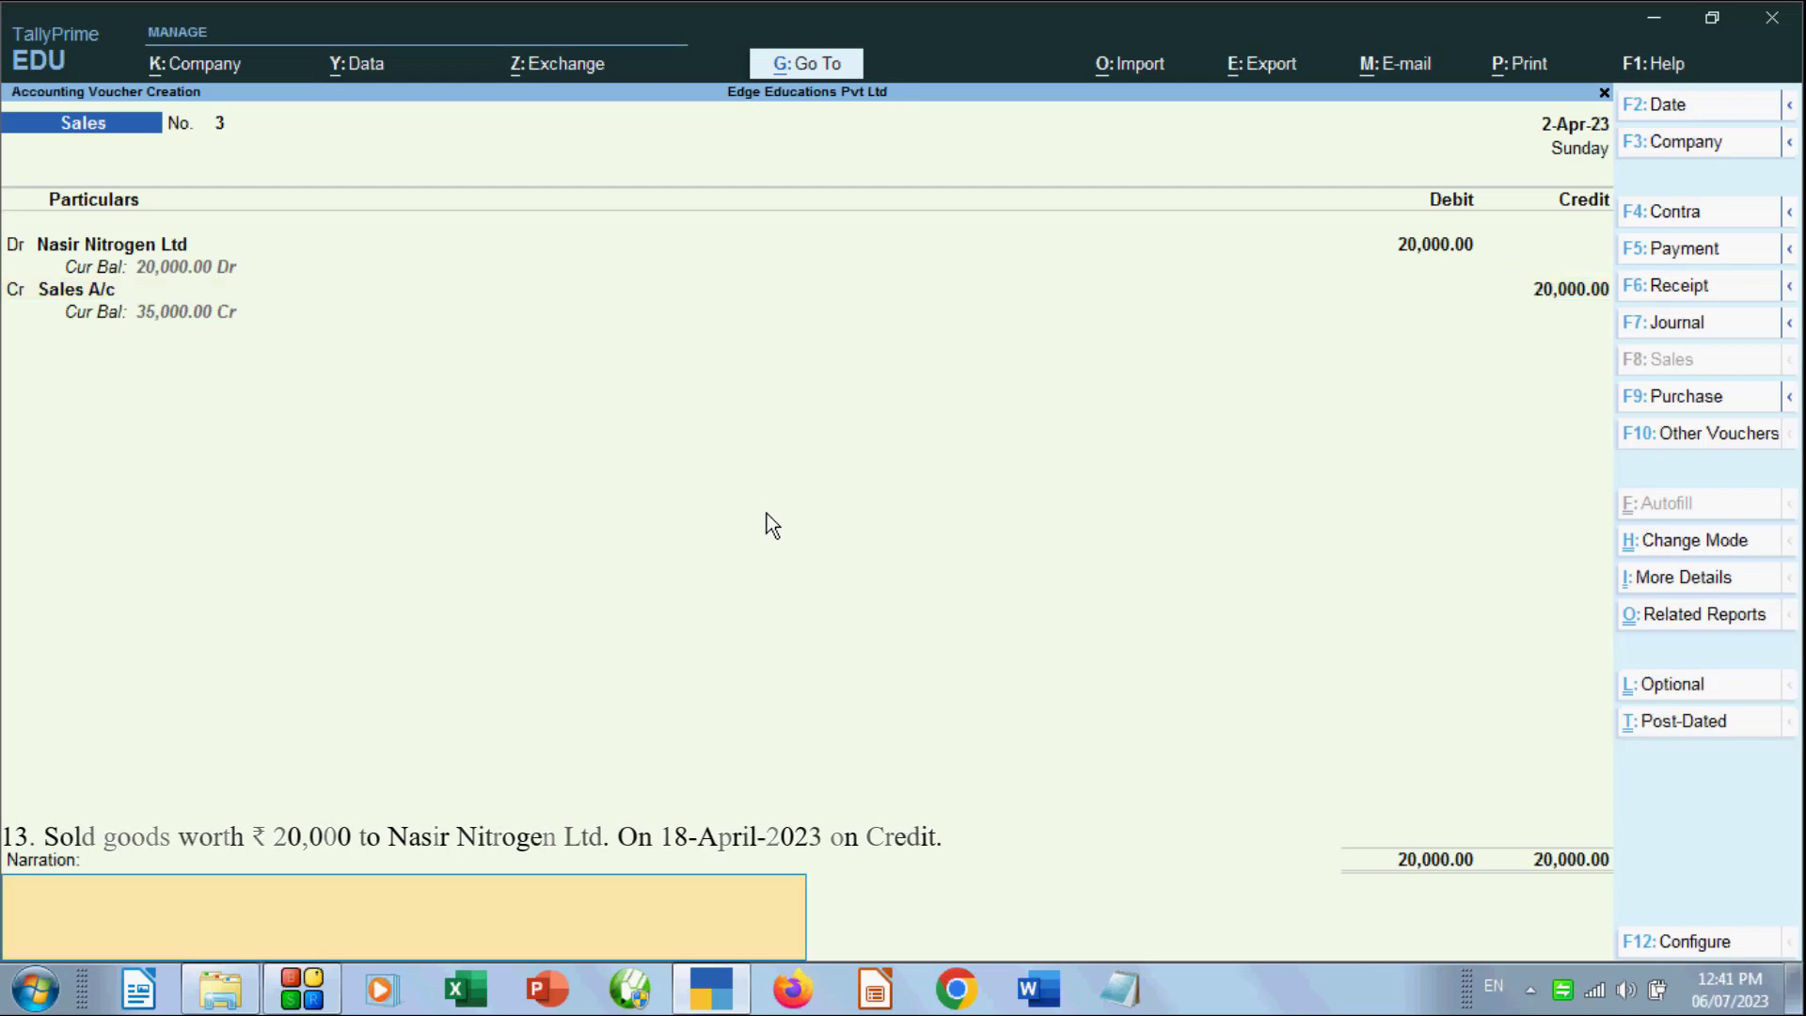
{"action": "type", "text": "bei"}
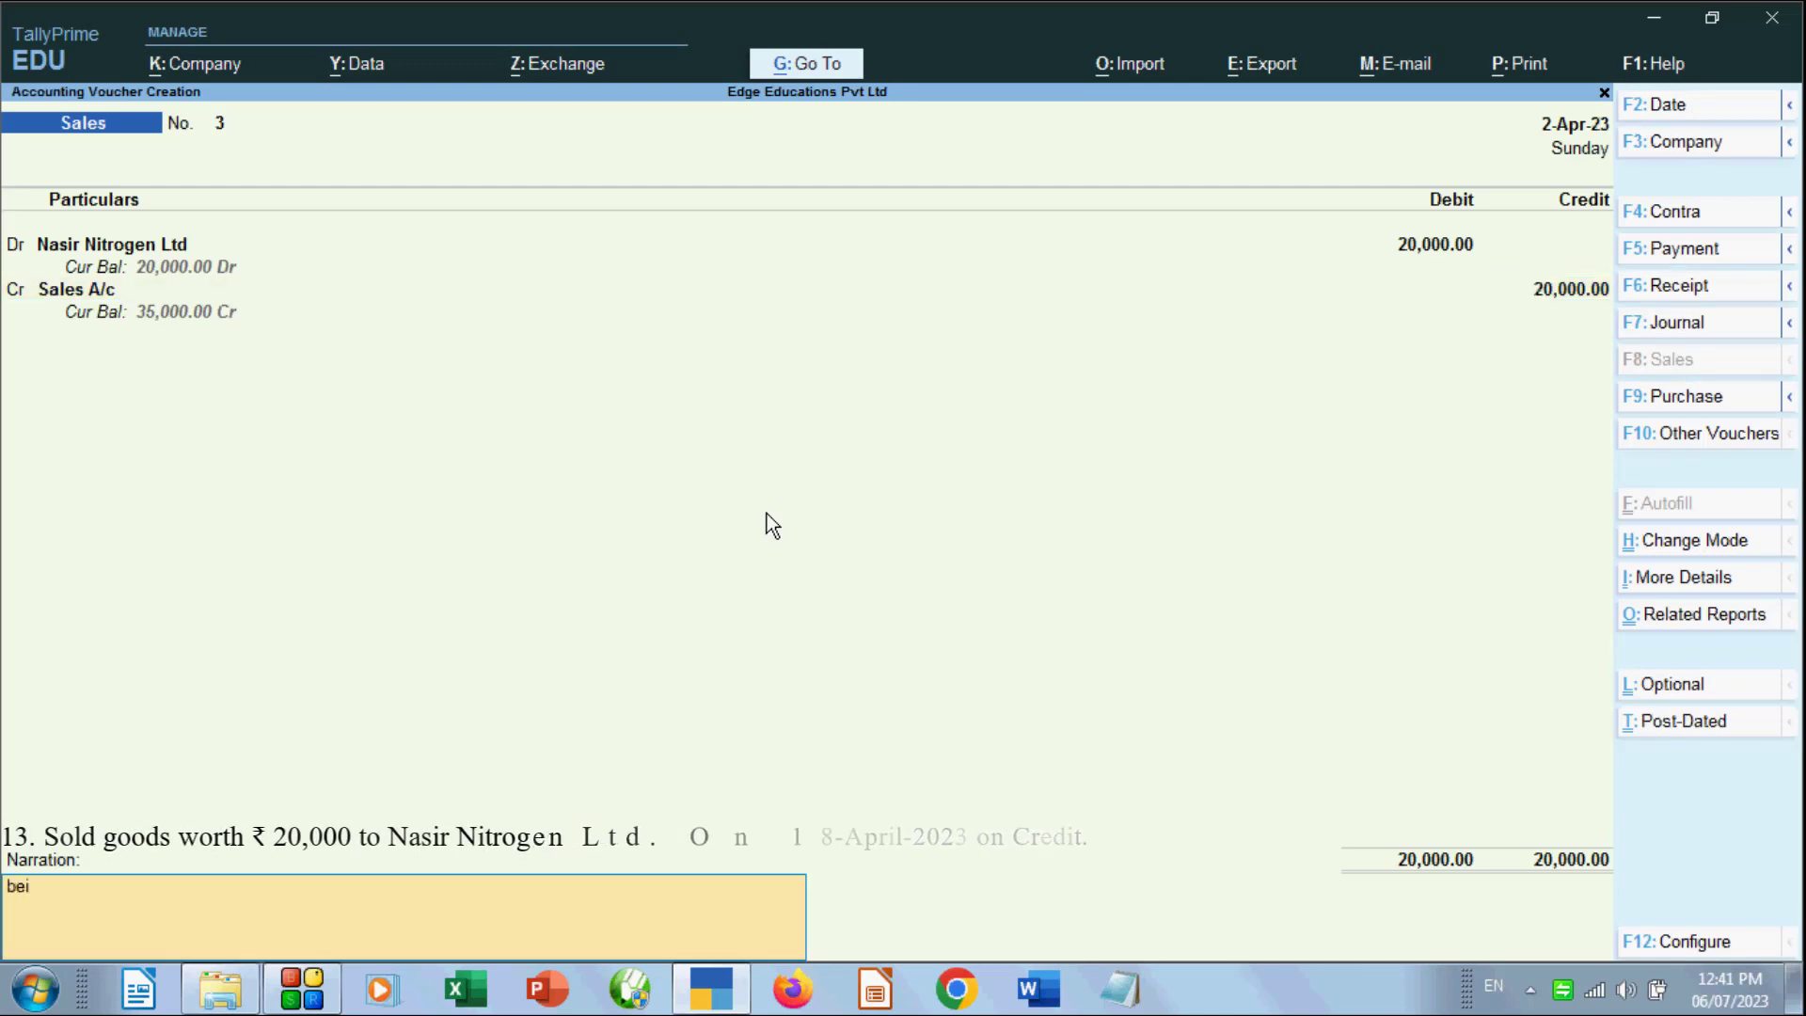
{"action": "type", "text": "ng good"}
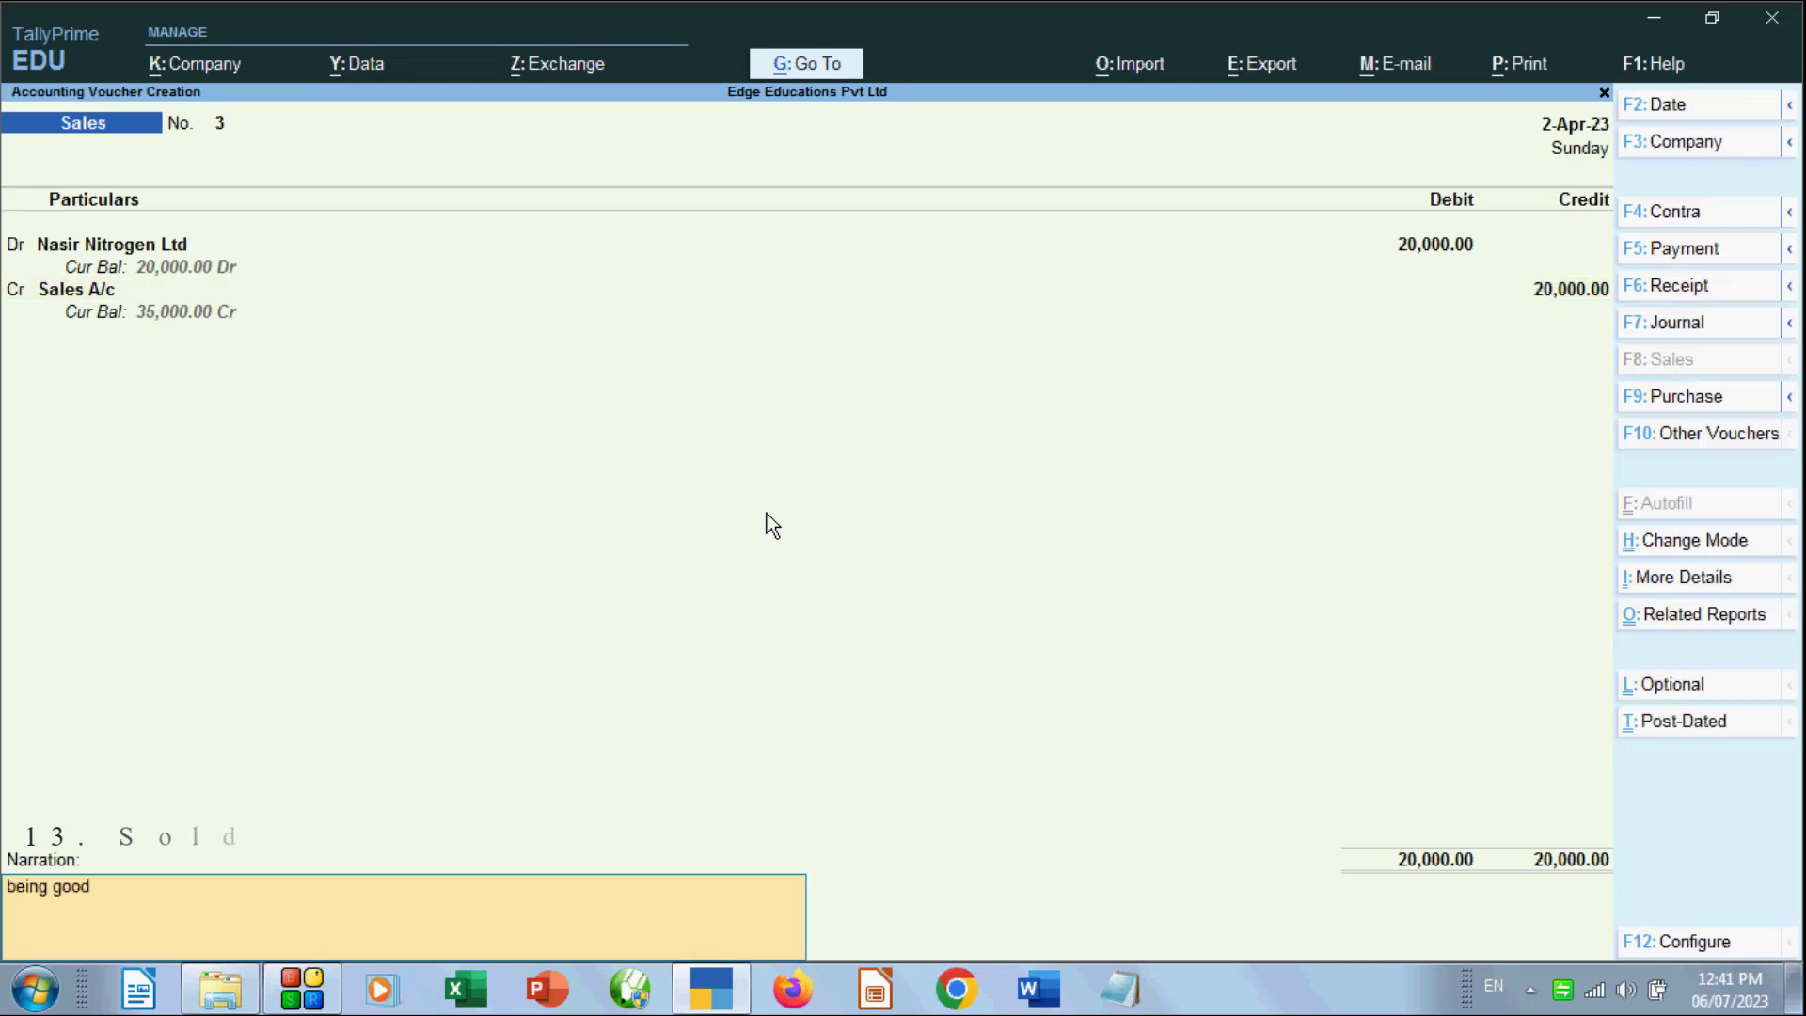
{"action": "type", "text": "s sold to nas"}
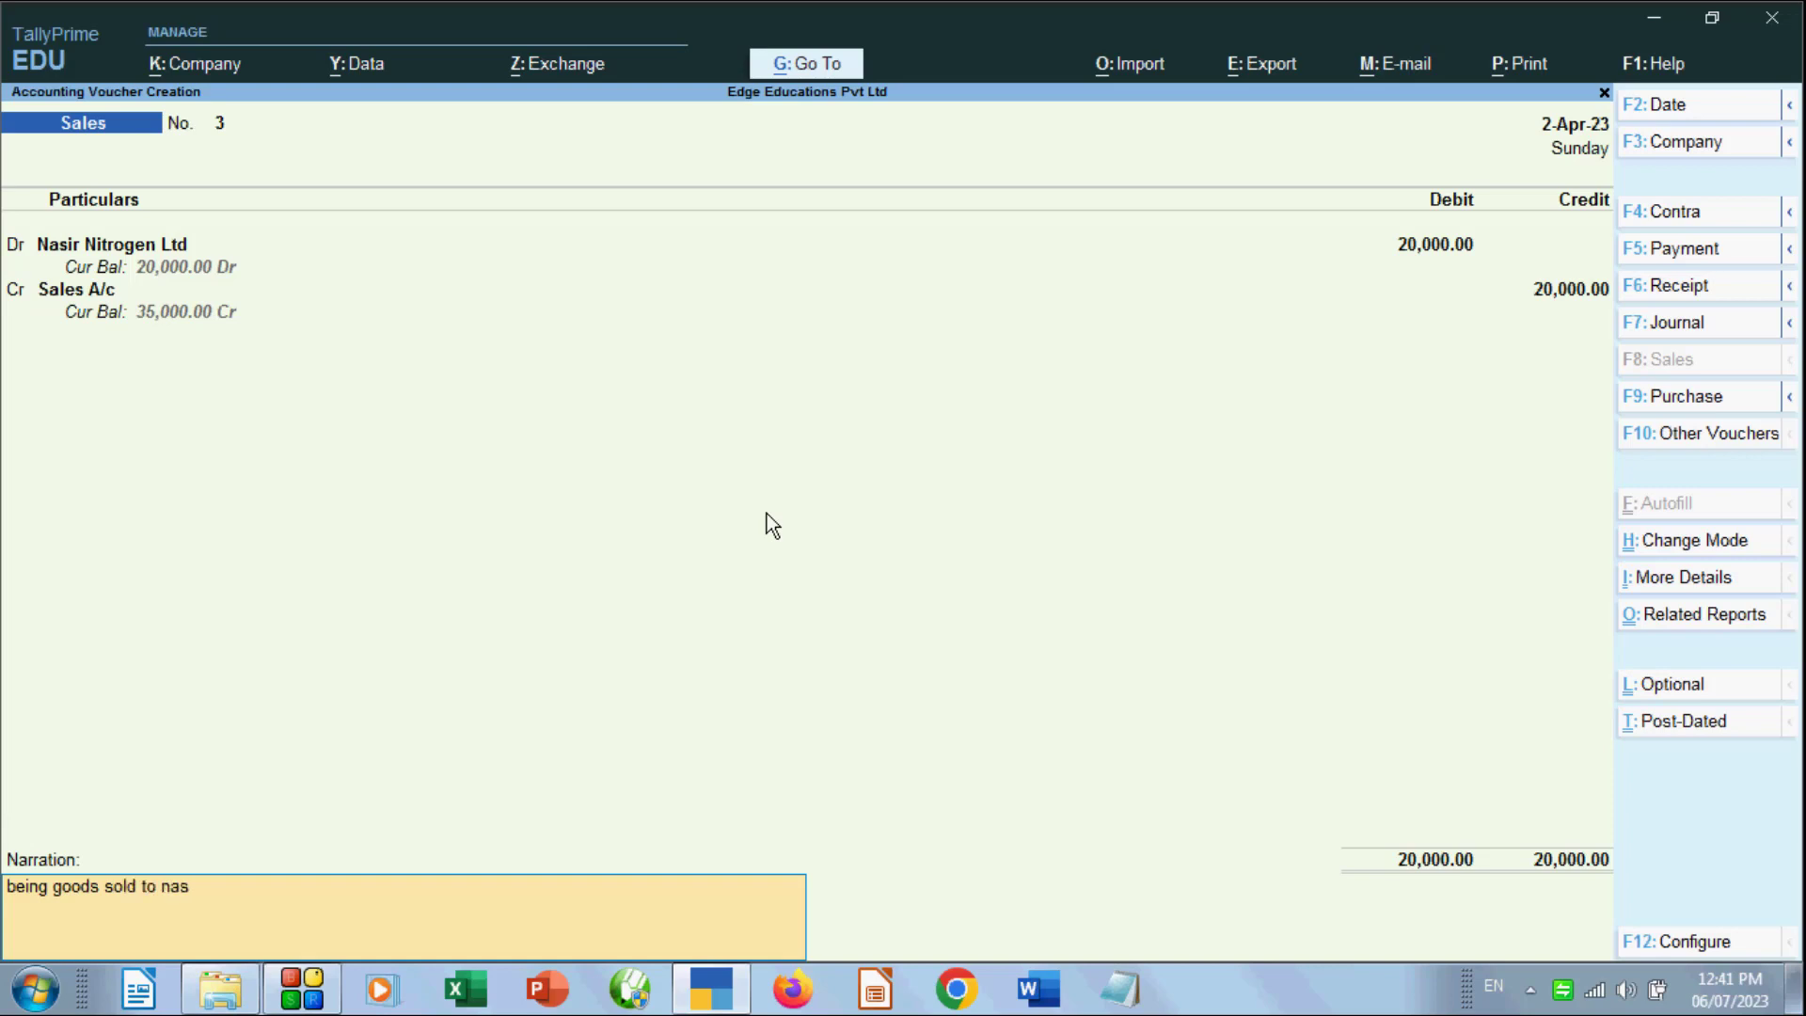
{"action": "type", "text": "ir nitrogen on credit ."}
{"action": "key", "text": "Return"}
{"action": "key", "text": "Return"}
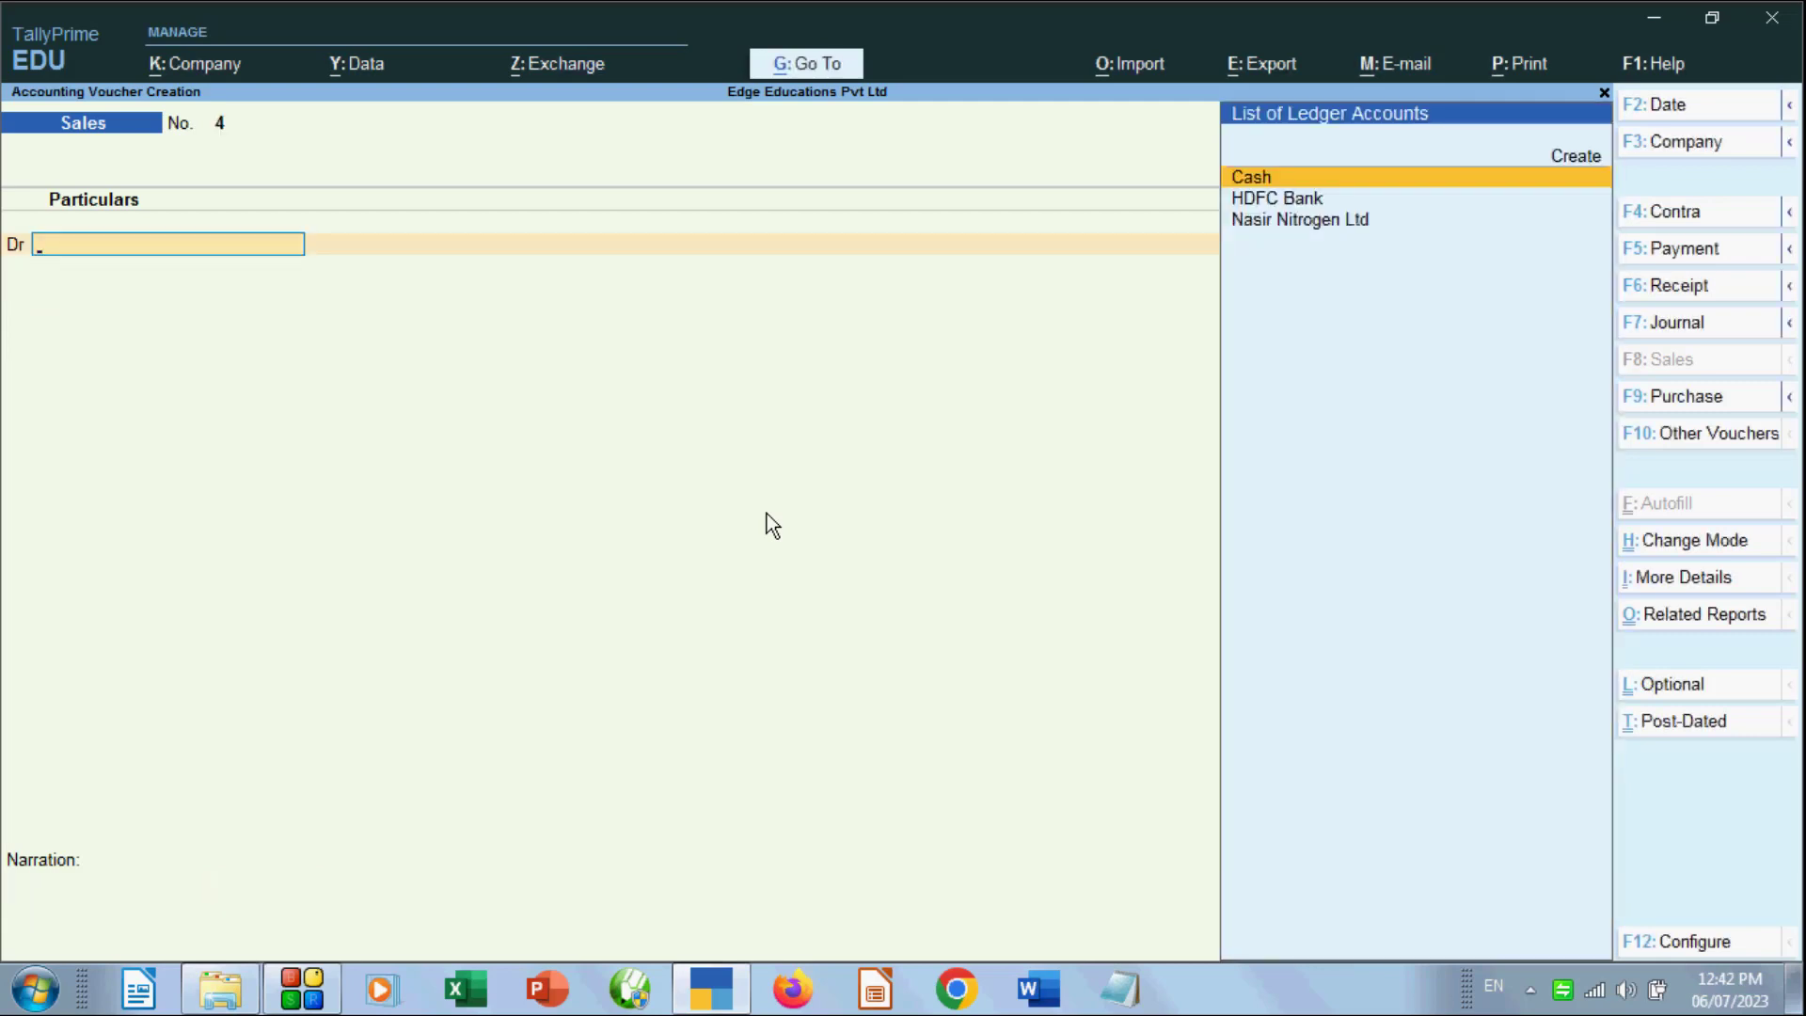
Quit voucher entry and open the Current Assets group summary from the Balance Sheet
{"action": "key", "text": "Escape"}
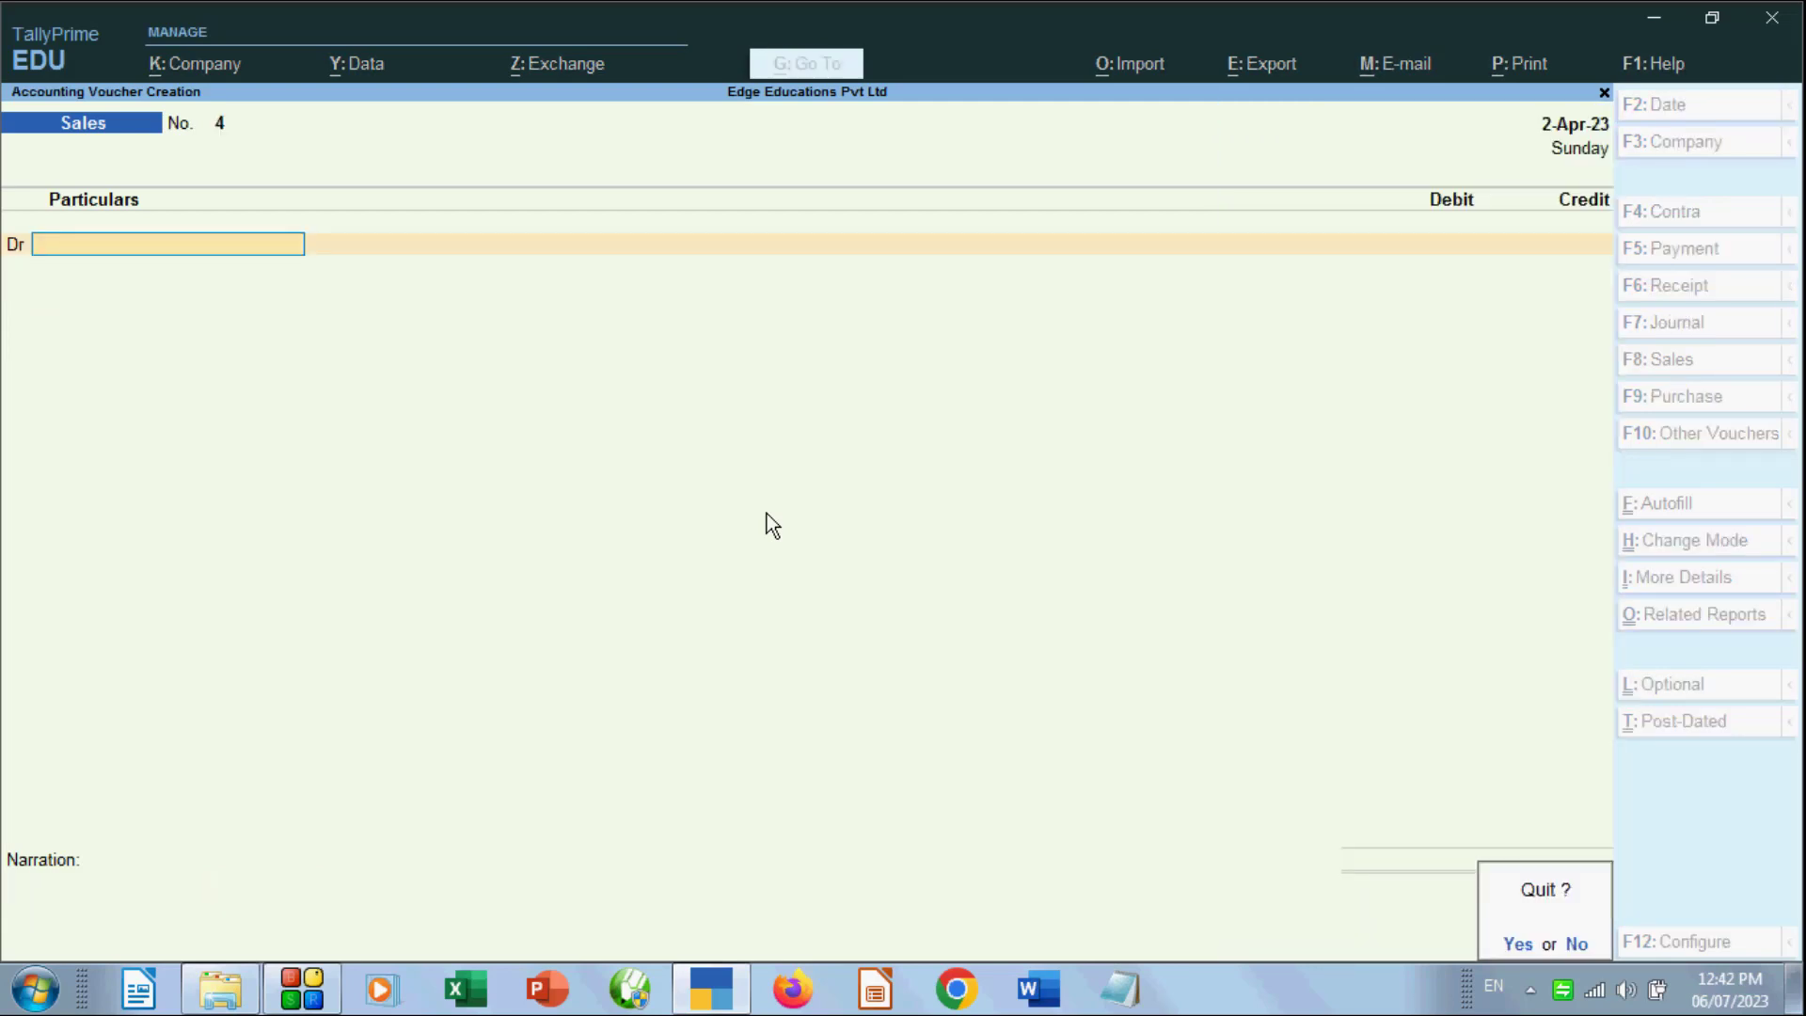
{"action": "key", "text": "y"}
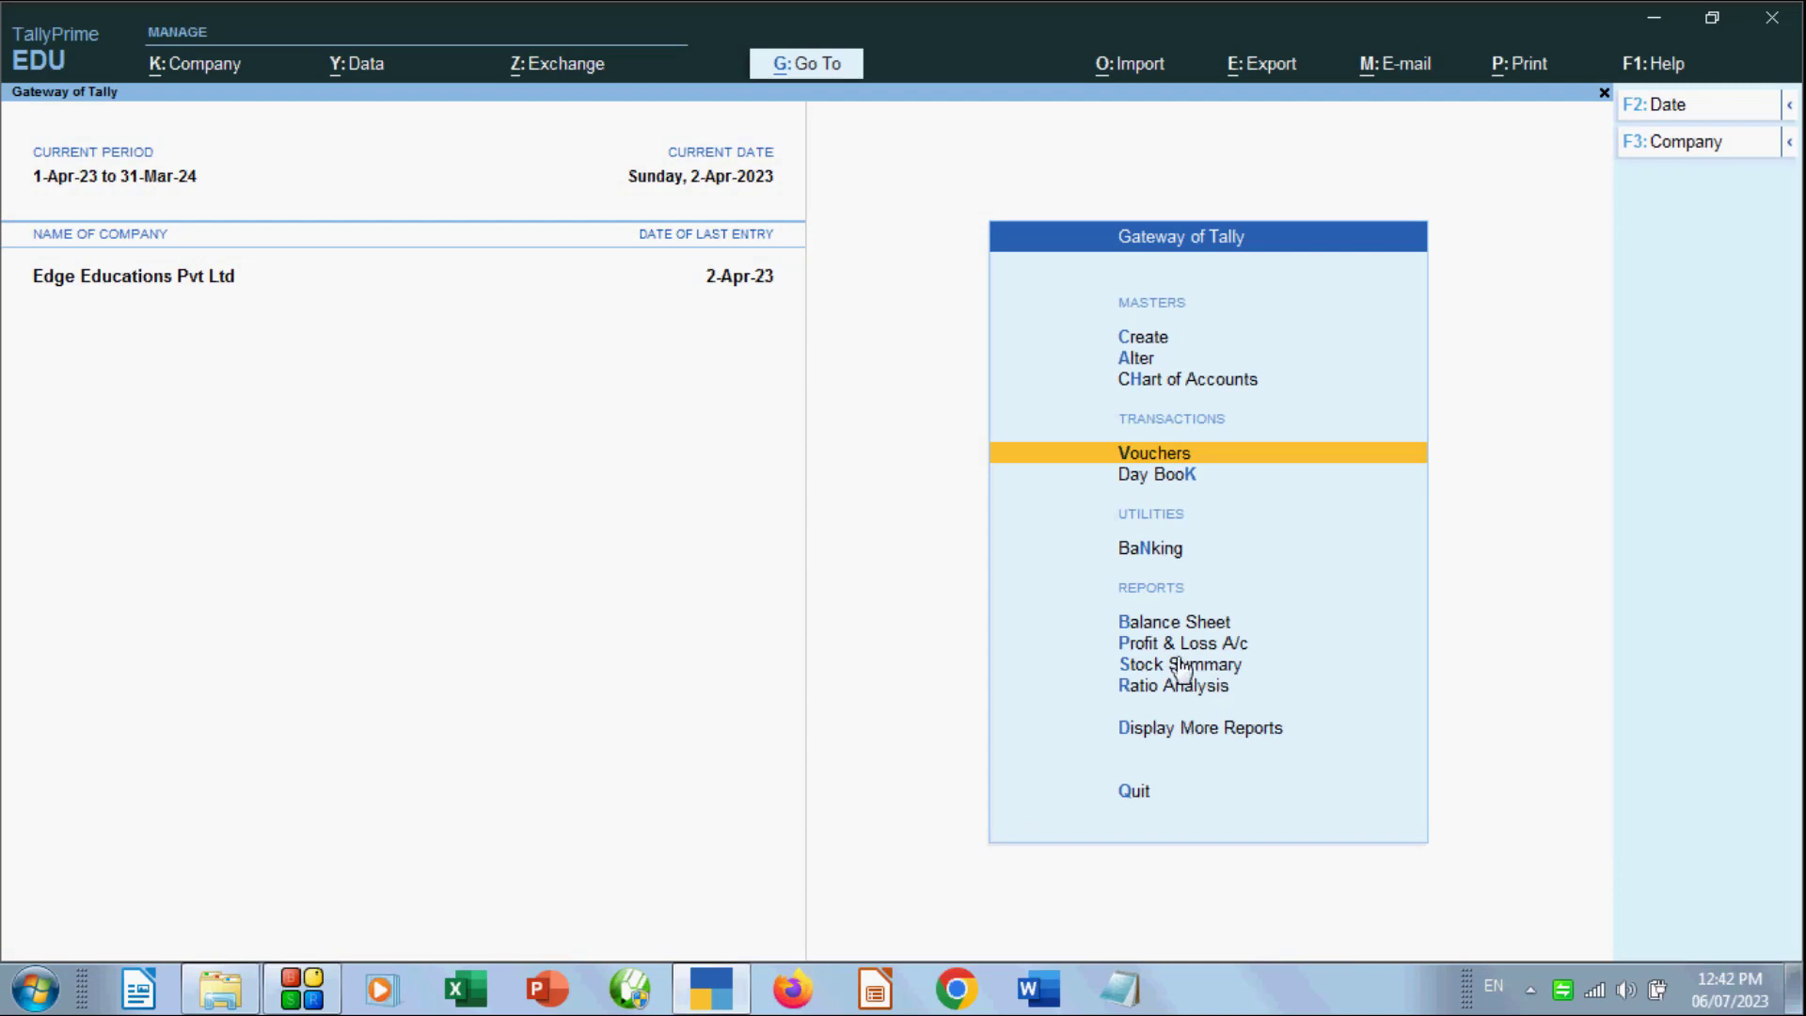
{"action": "left_click", "coordinate": [1110, 623]}
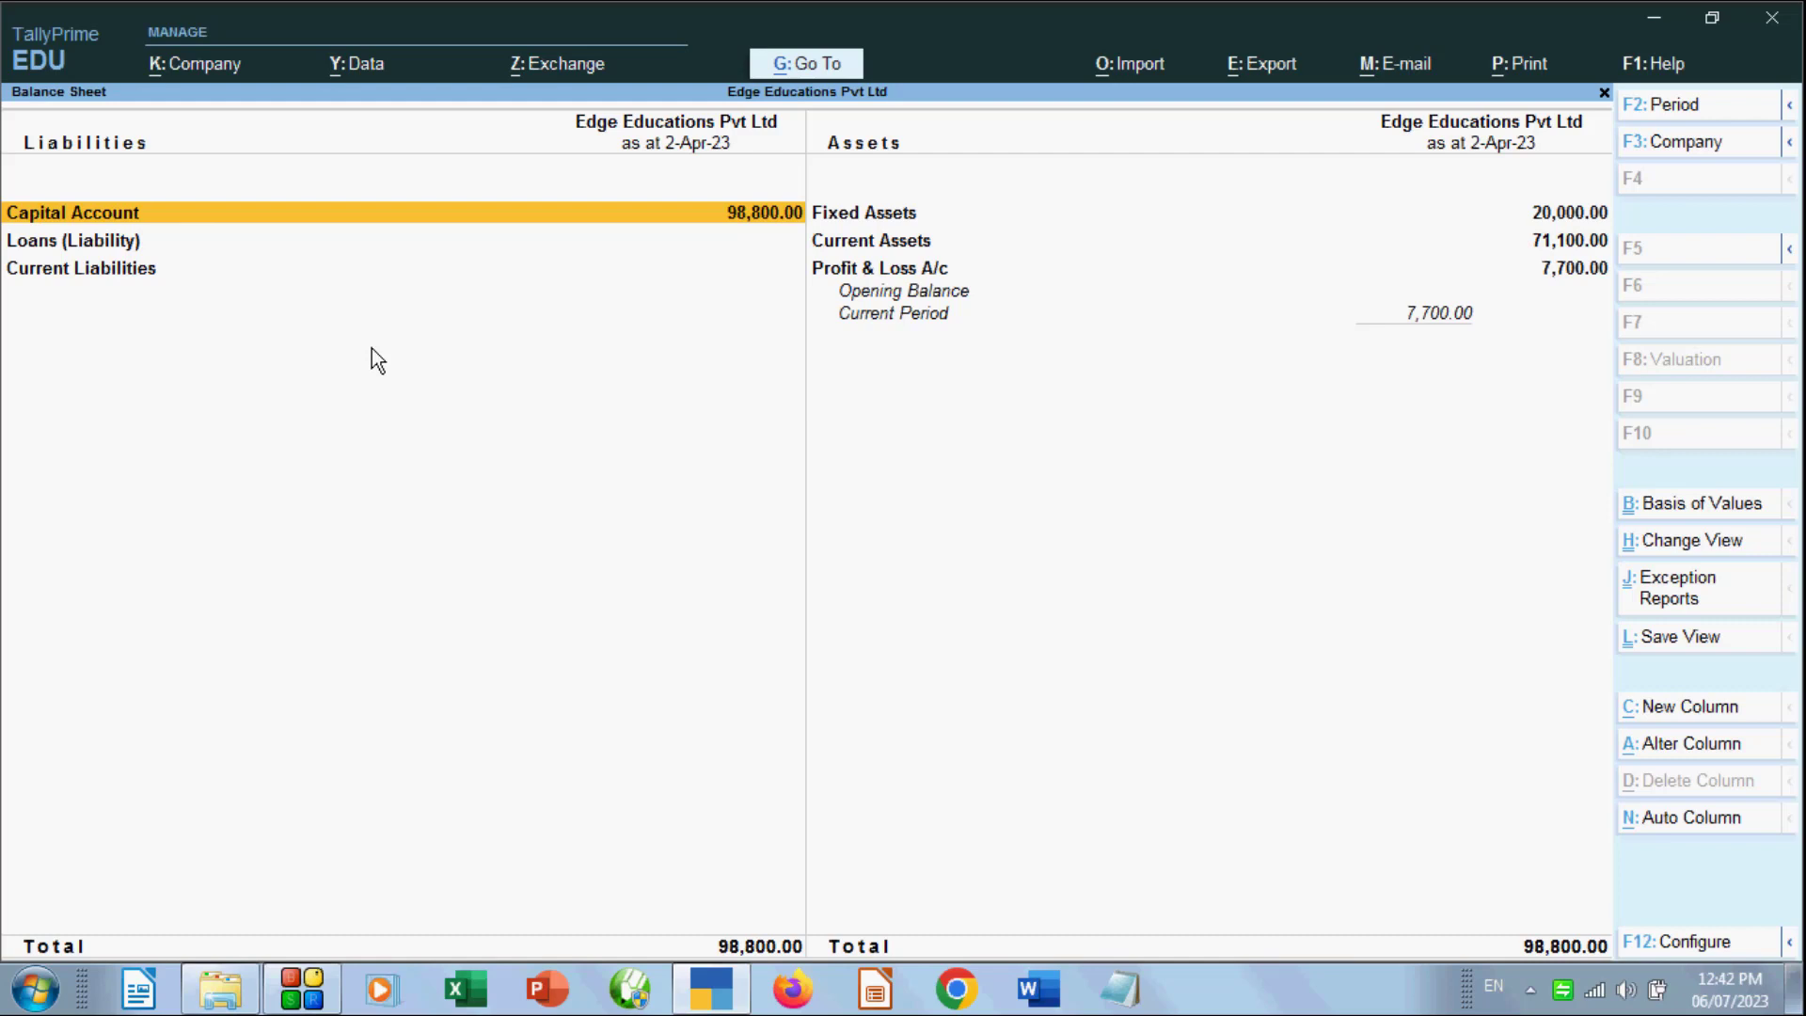
{"action": "left_click", "coordinate": [84, 246]}
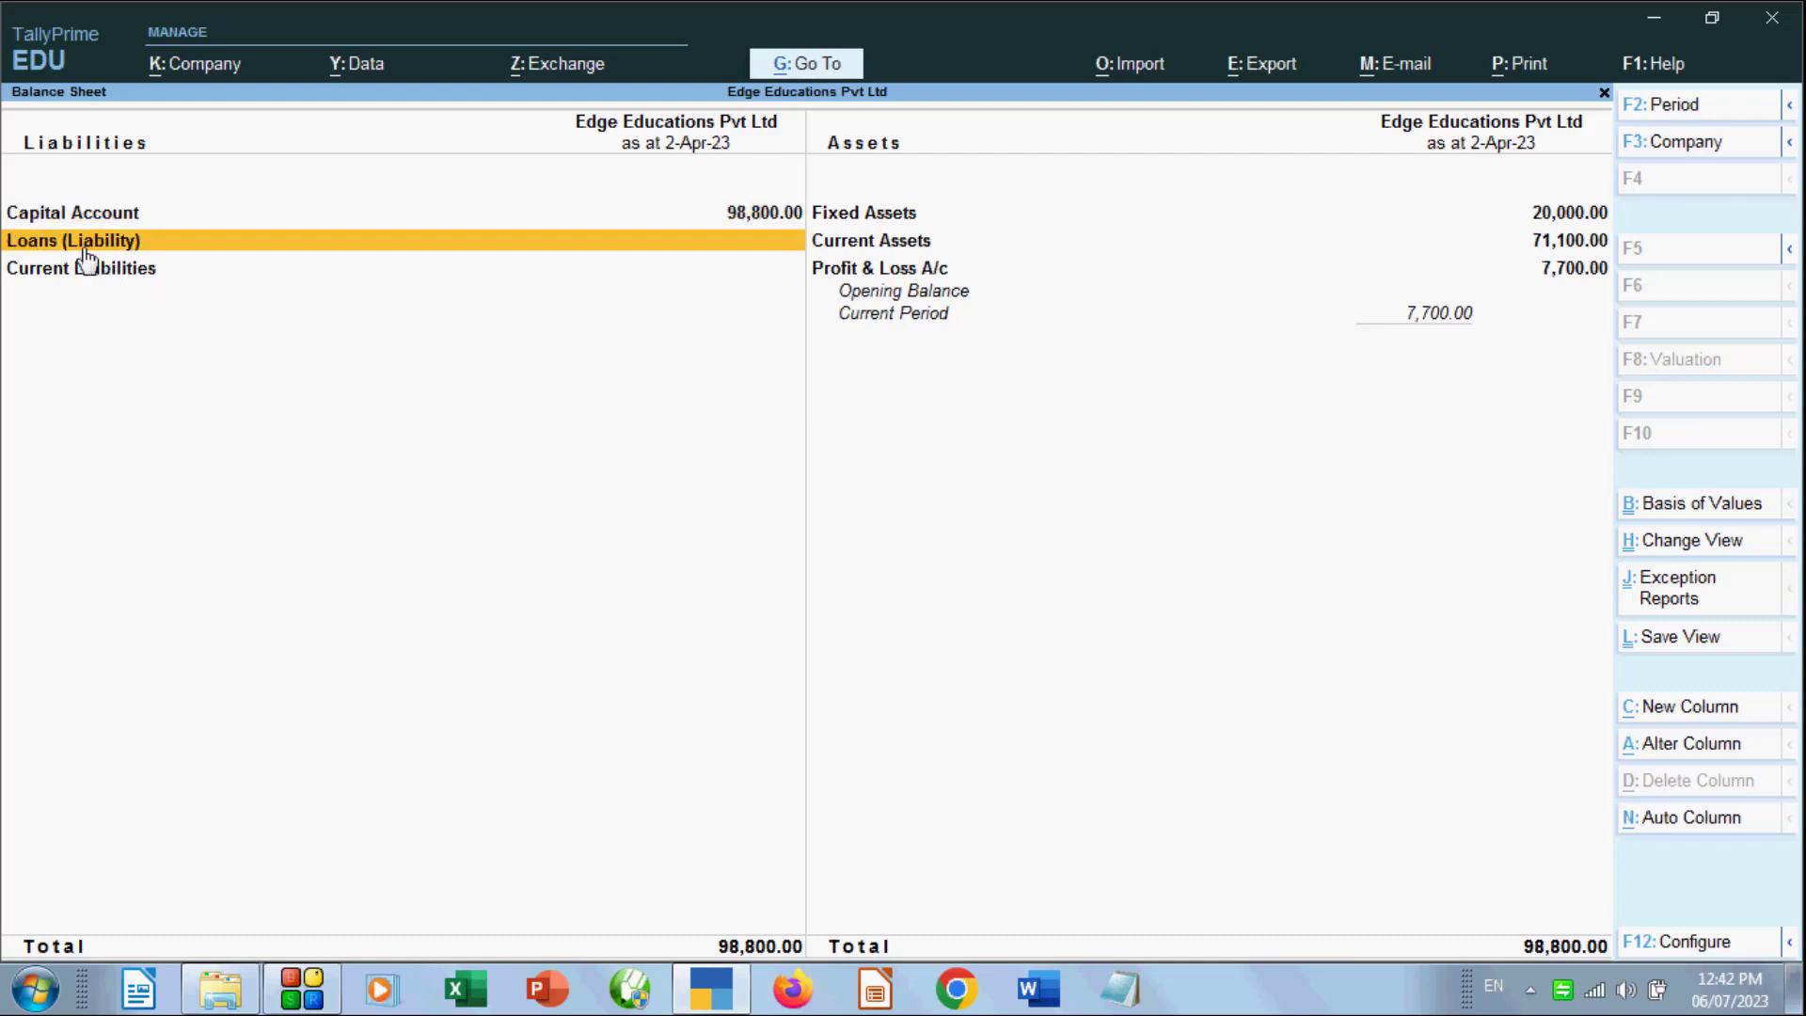
{"action": "left_click", "coordinate": [90, 219]}
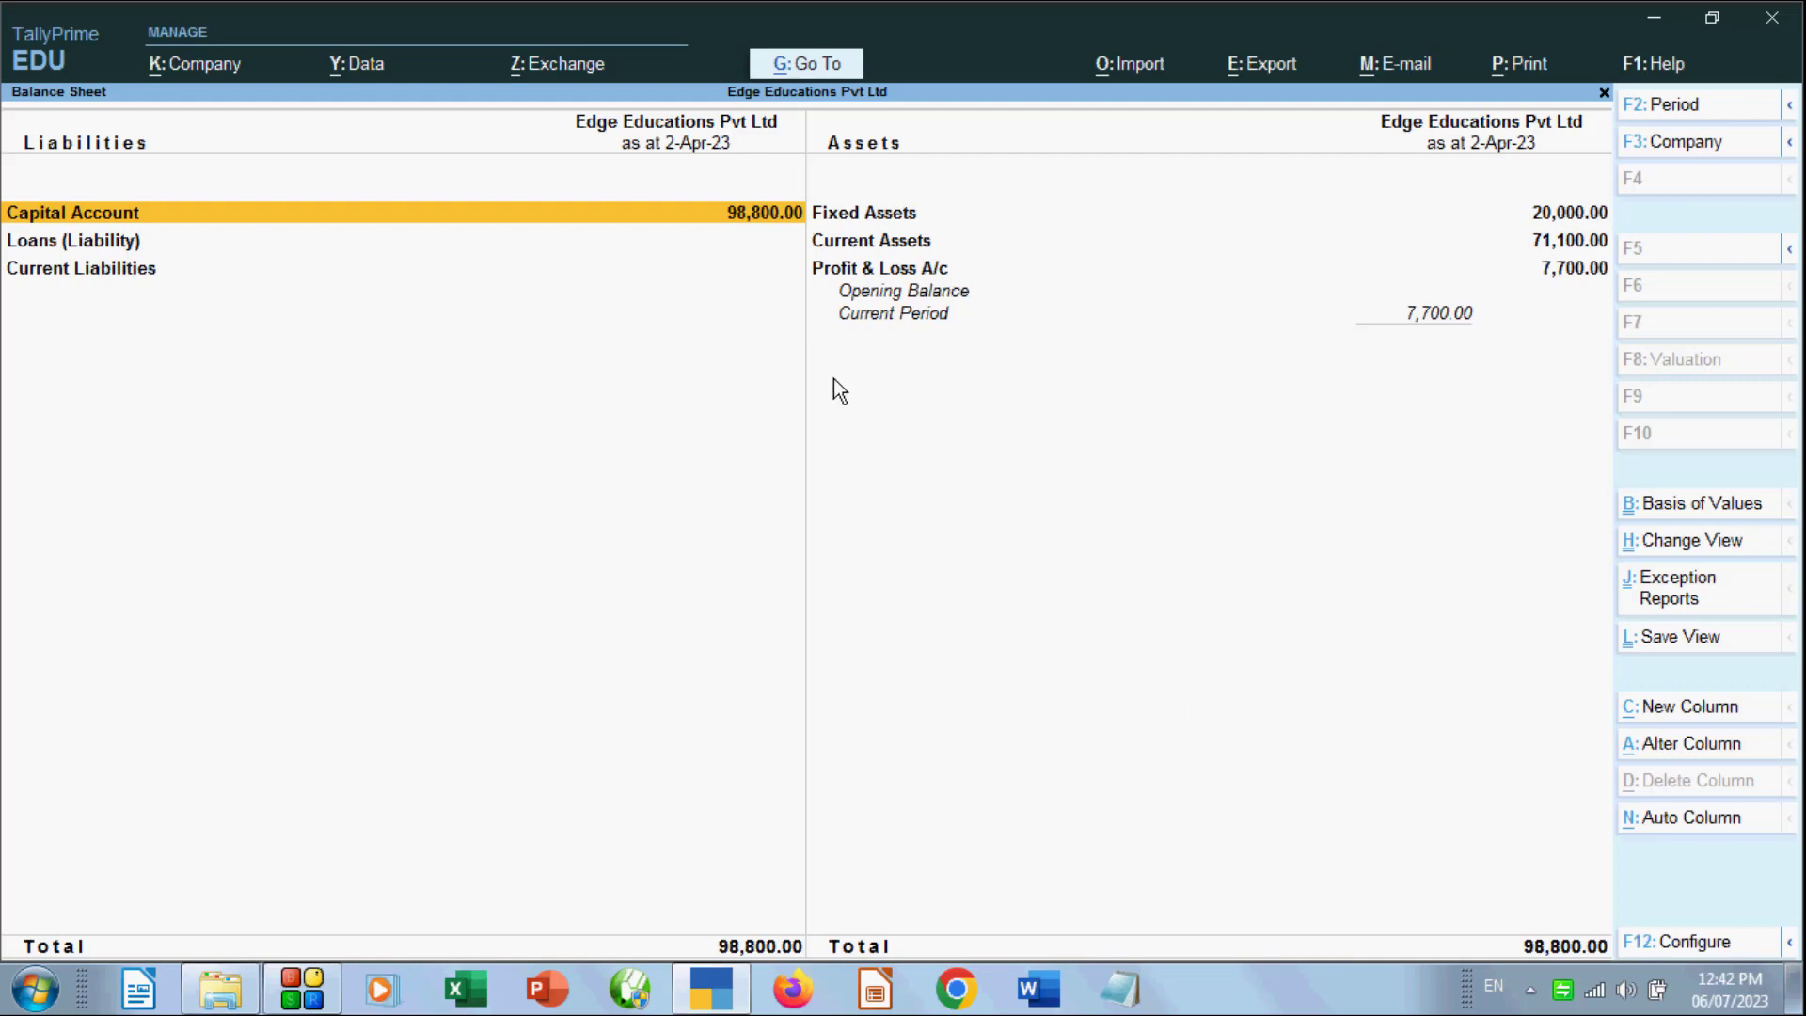
{"action": "left_click", "coordinate": [867, 244]}
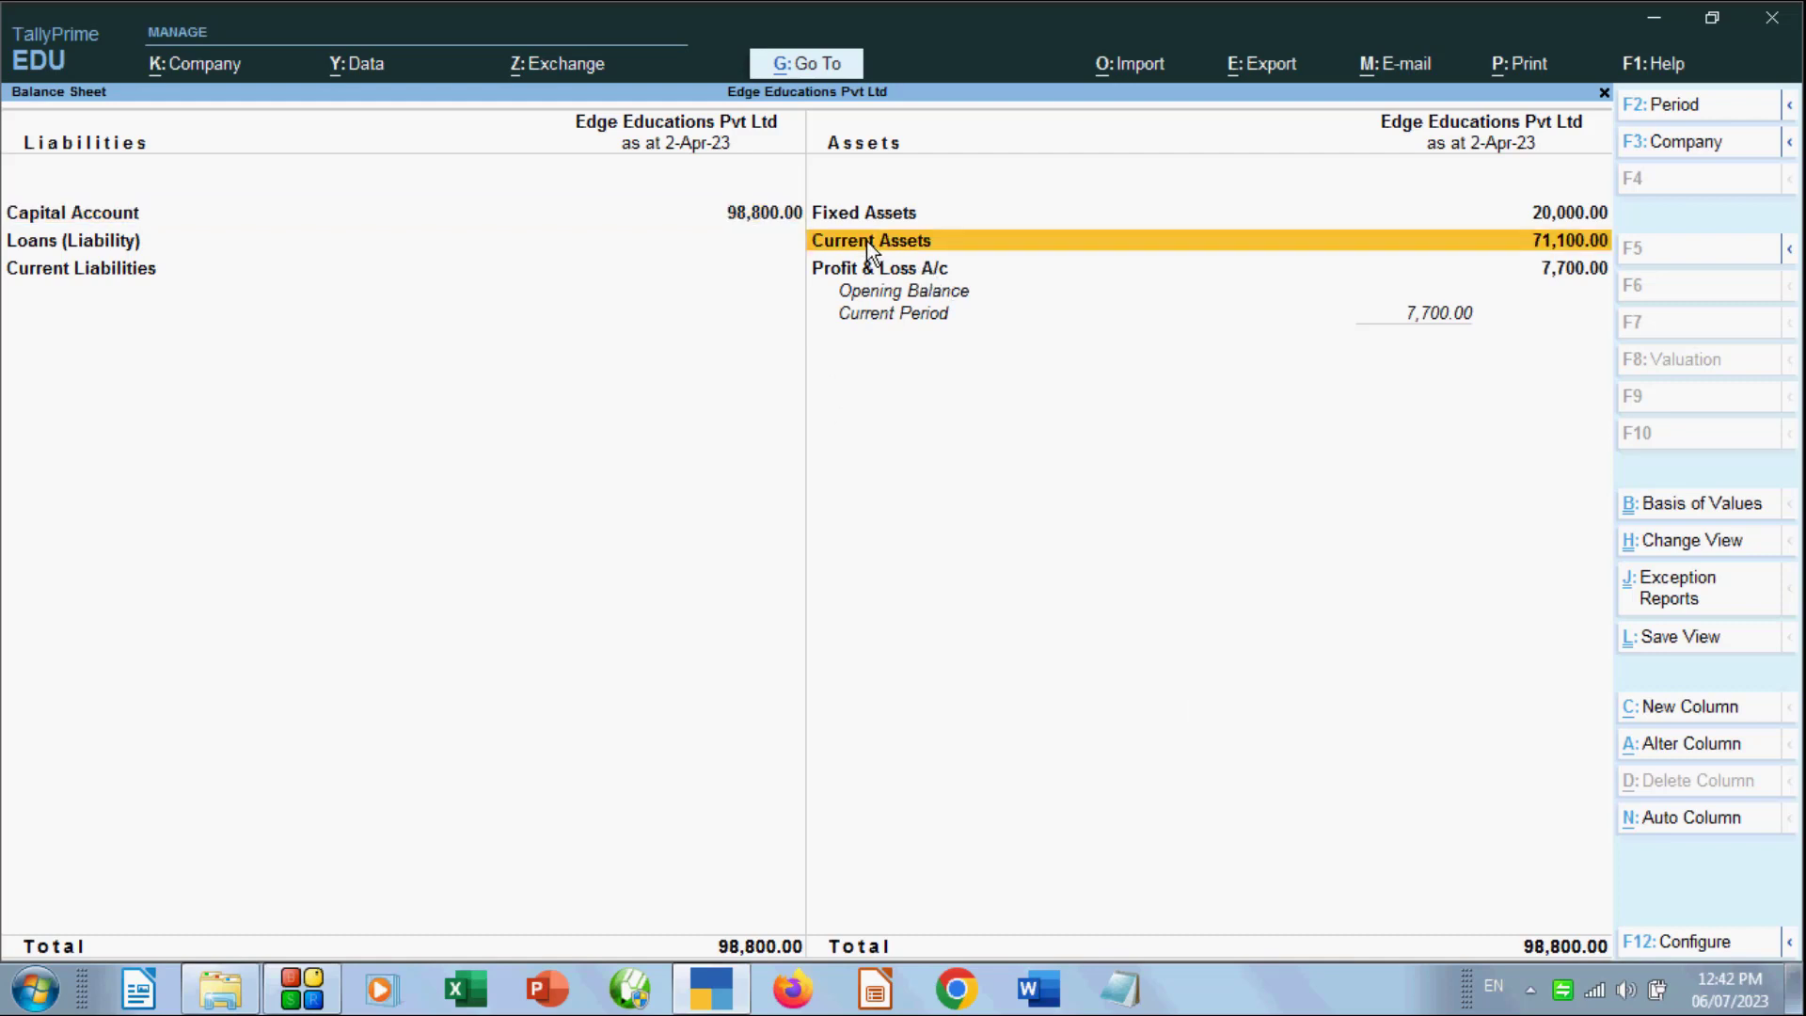
{"action": "left_click", "coordinate": [867, 241]}
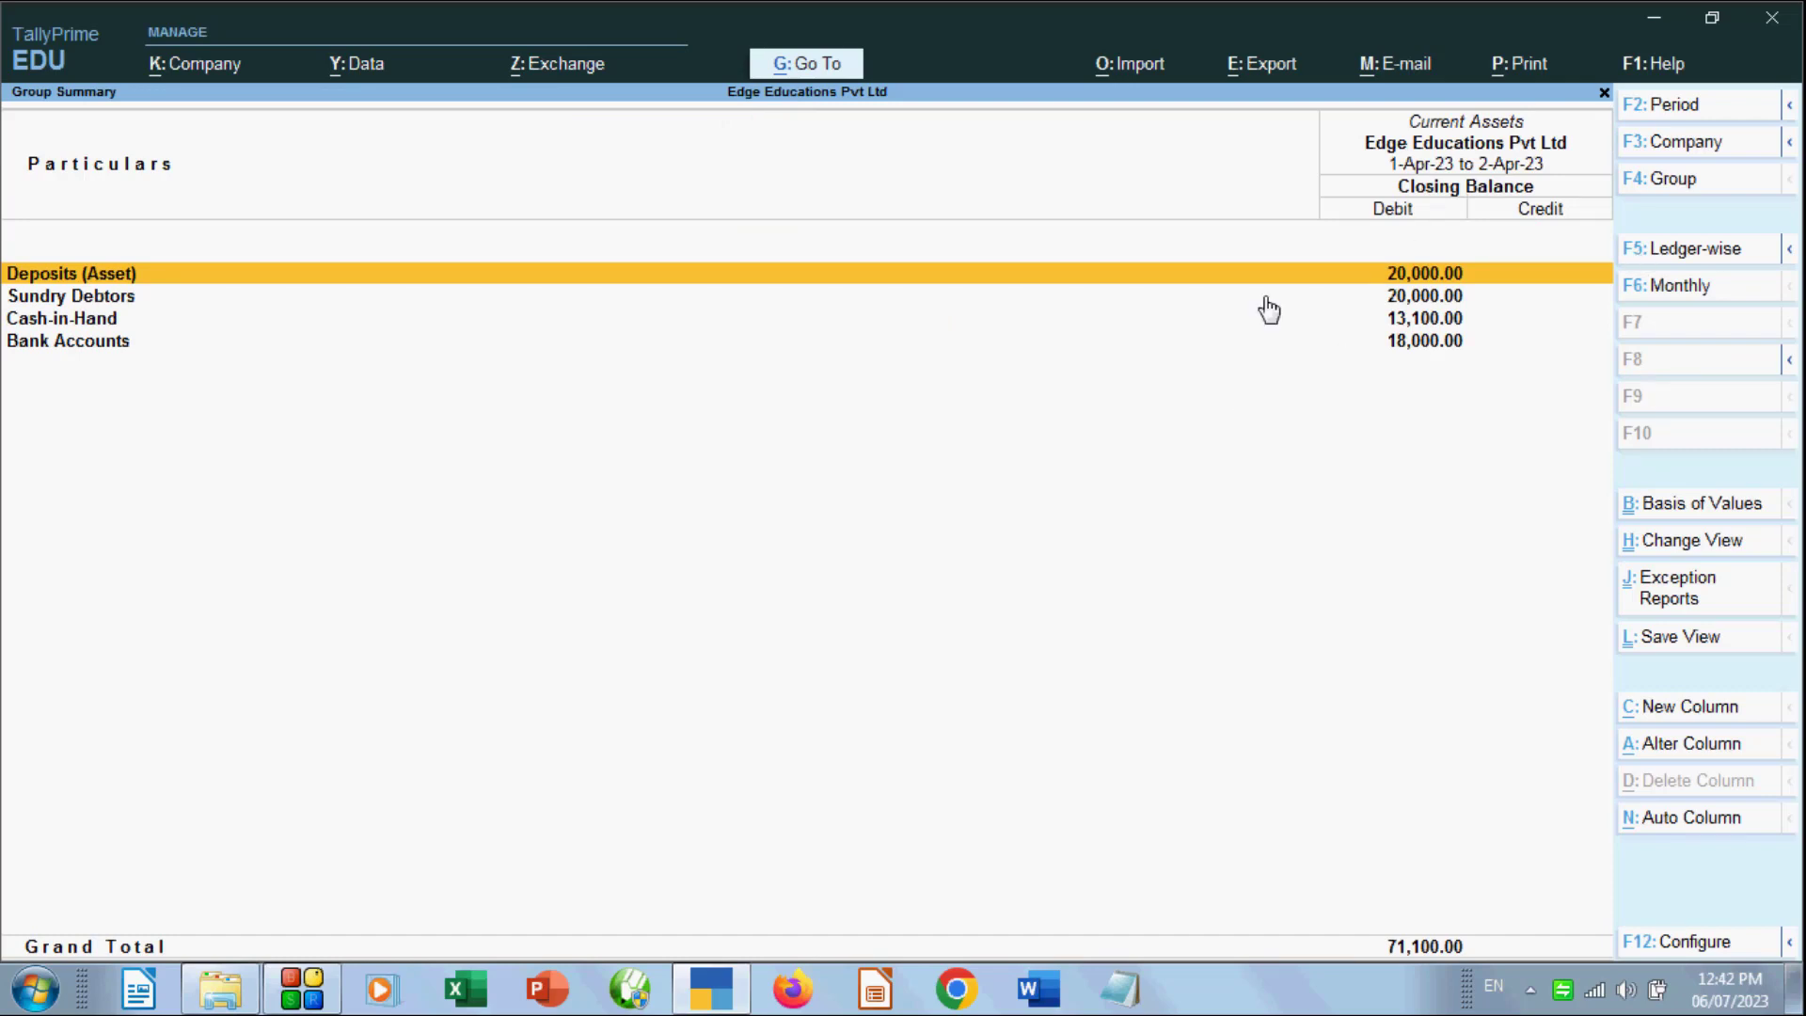
Drill from Sundry Debtors into Nasir Nitrogen Ltd's April sales voucher, check it, and return to the Balance Sheet
{"action": "left_click", "coordinate": [93, 299]}
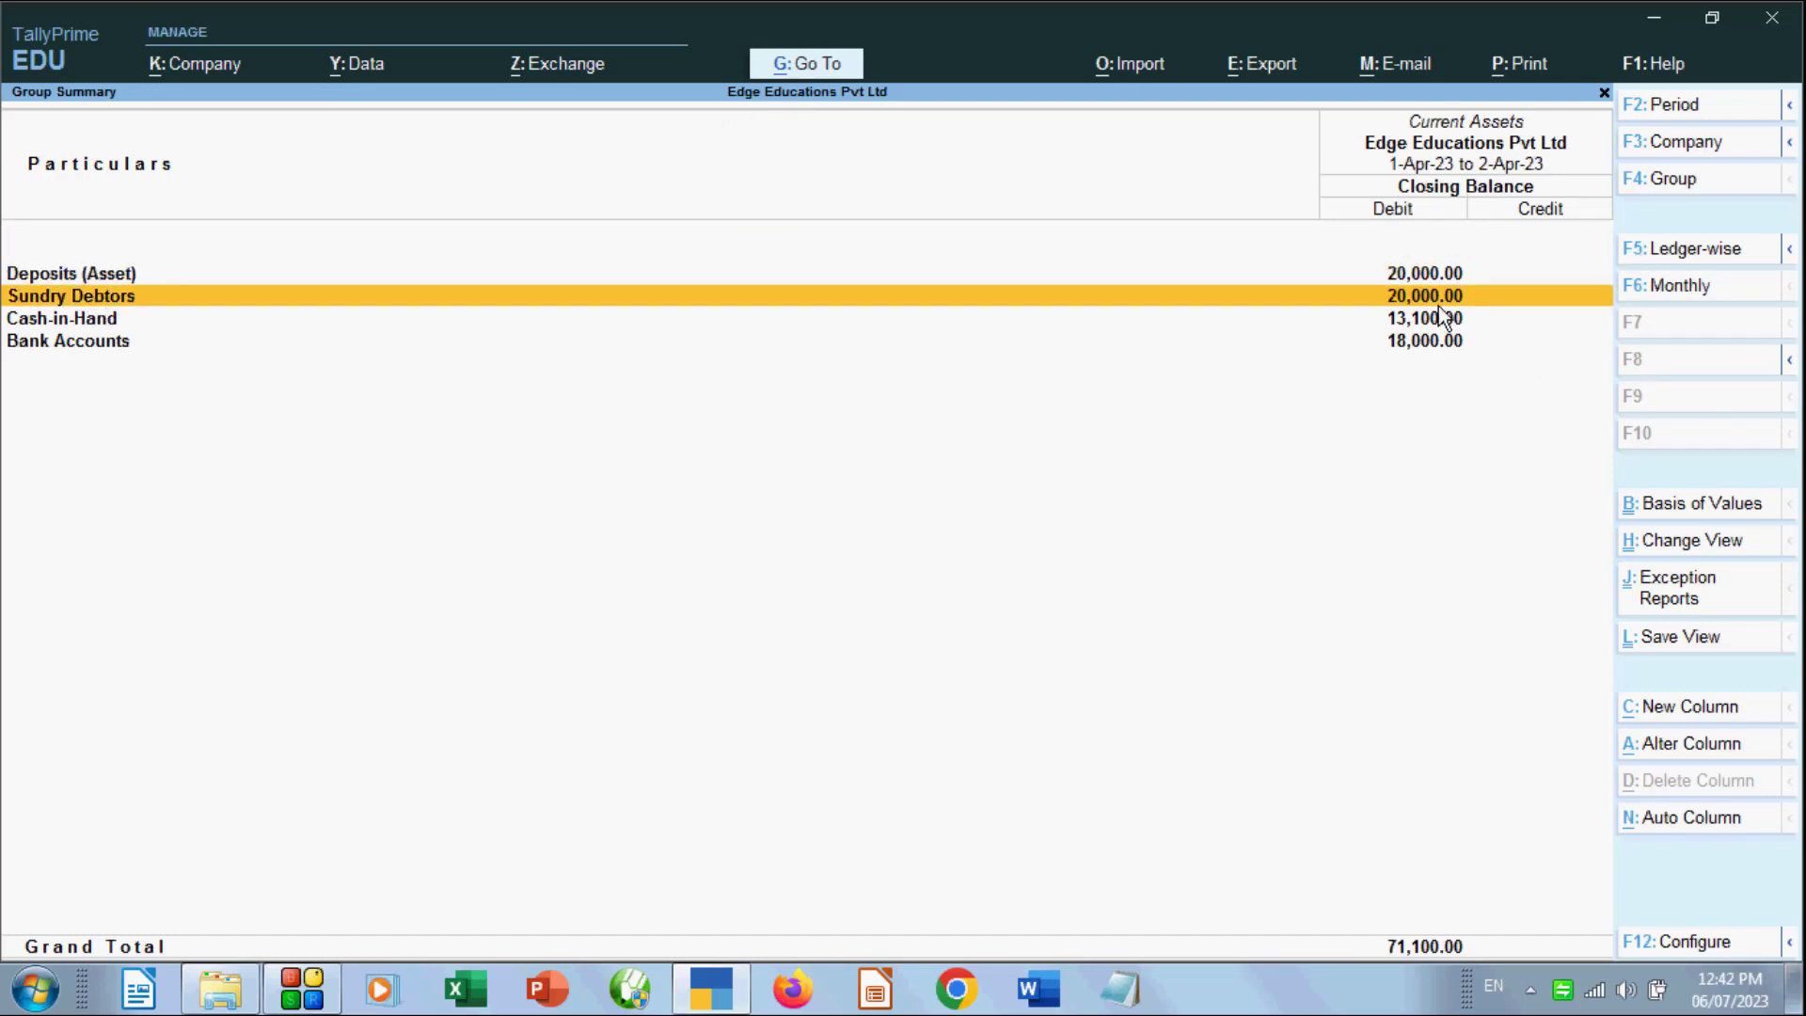
{"action": "key", "text": "Return"}
{"action": "left_click", "coordinate": [1439, 275]}
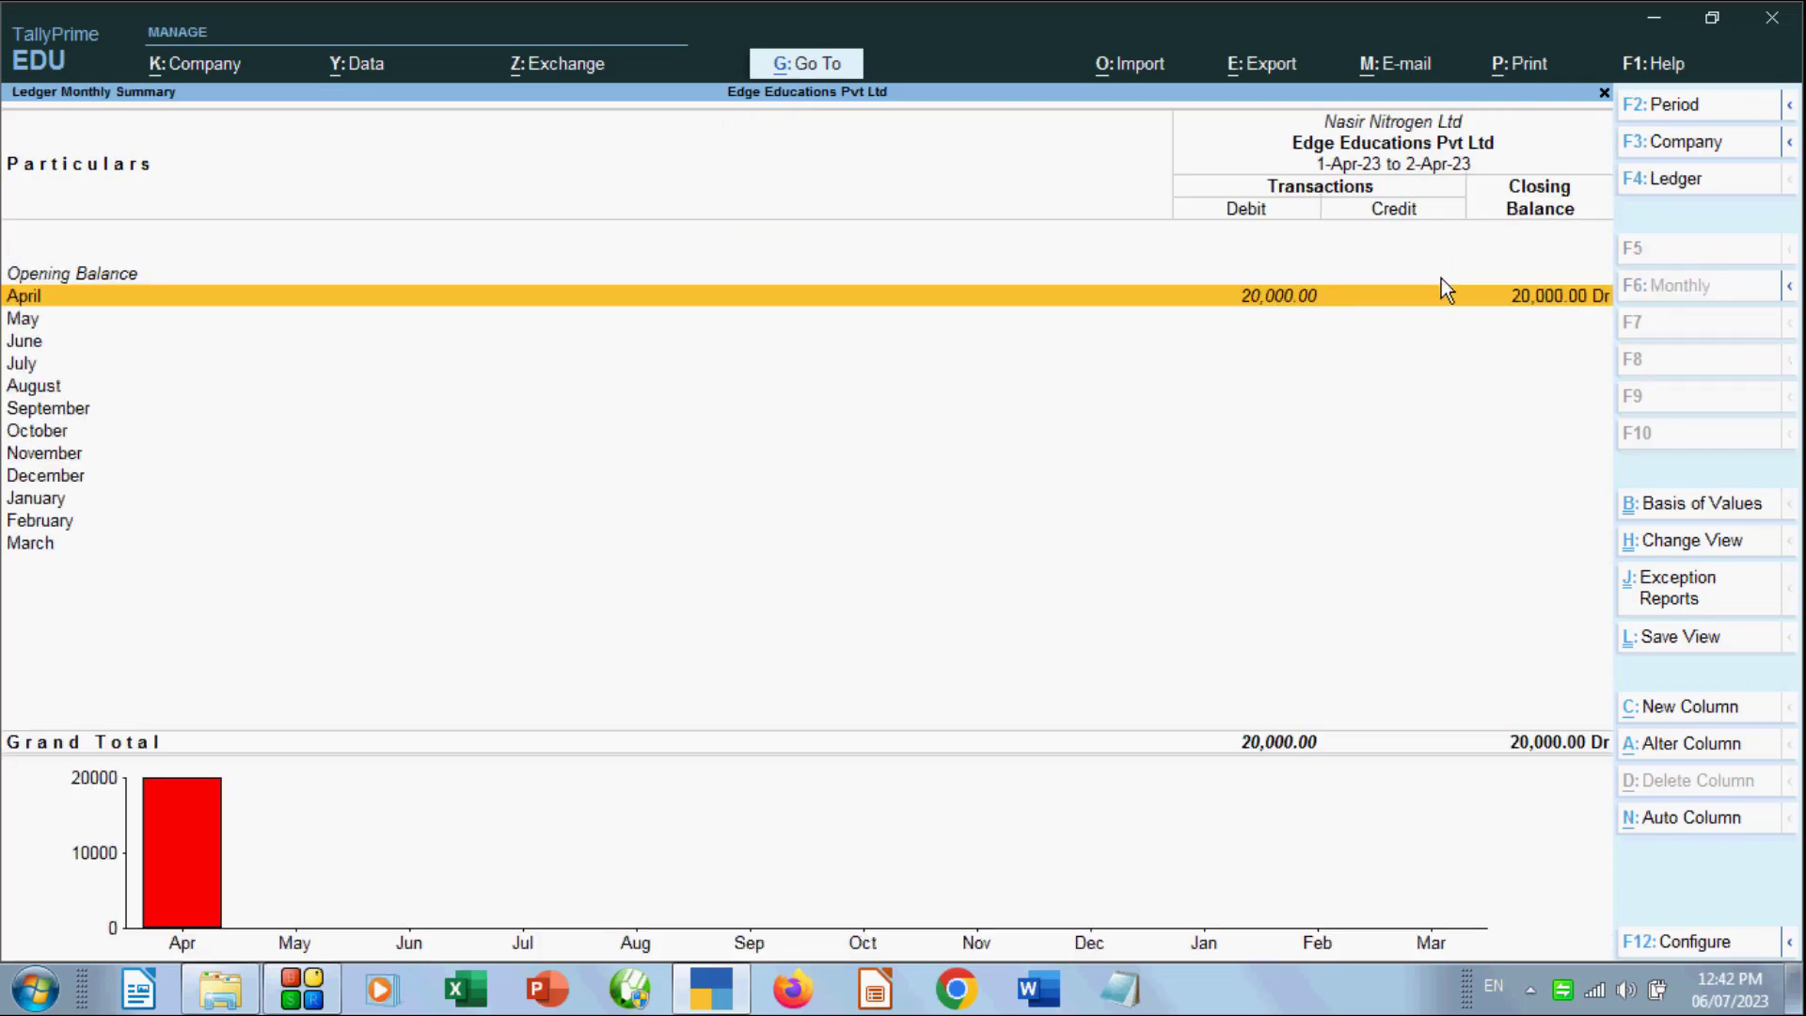
{"action": "left_click", "coordinate": [1249, 299]}
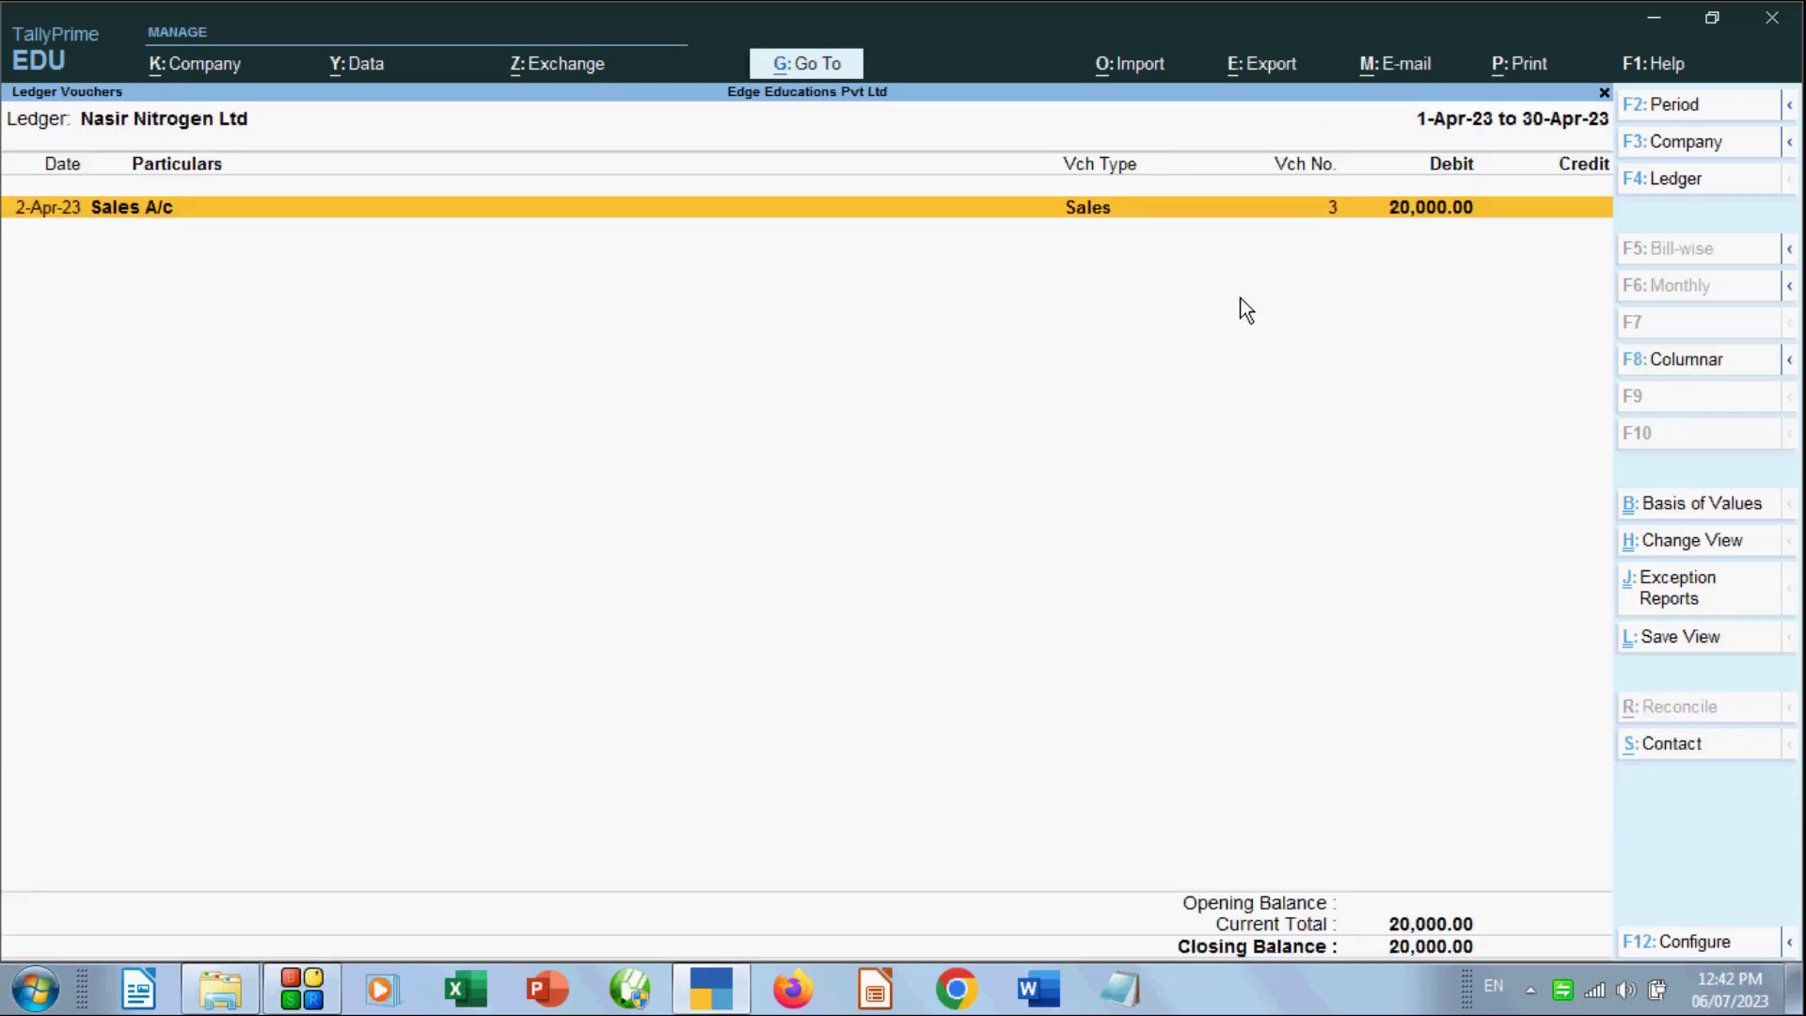
{"action": "left_click", "coordinate": [1272, 210]}
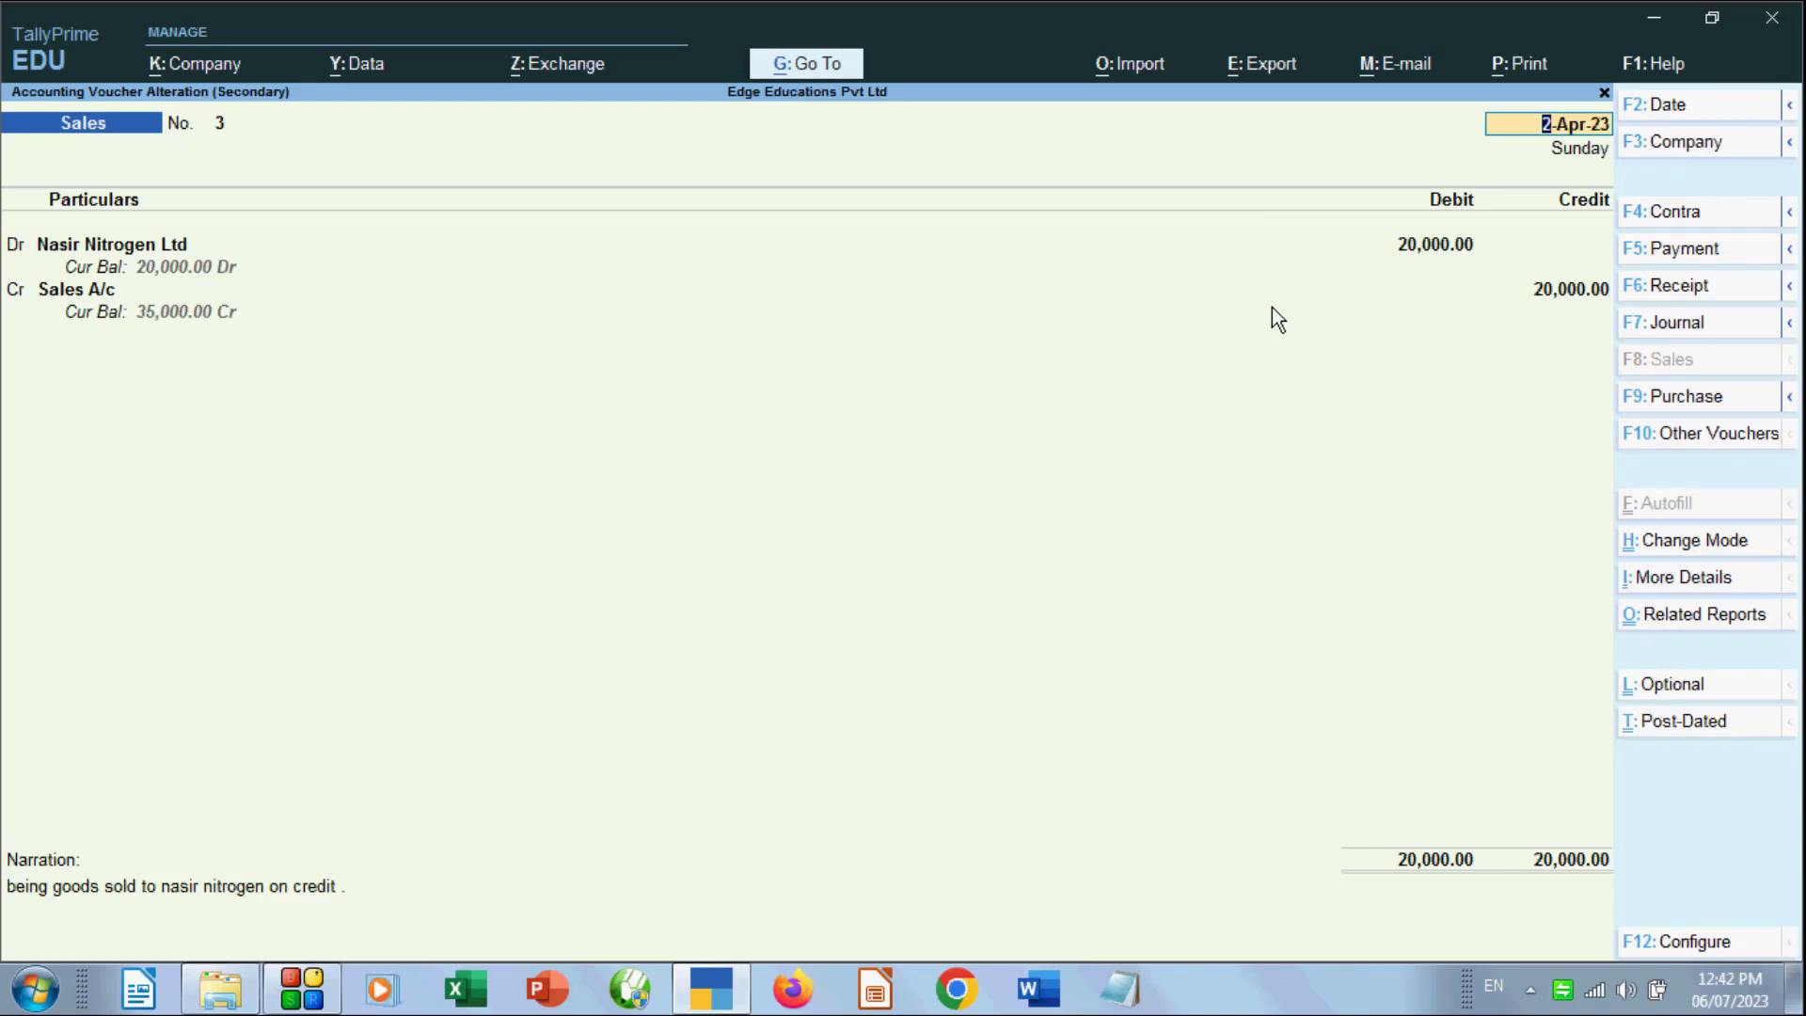
{"action": "key", "text": "Escape"}
{"action": "key", "text": "Escape"}
{"action": "key", "text": "Escape"}
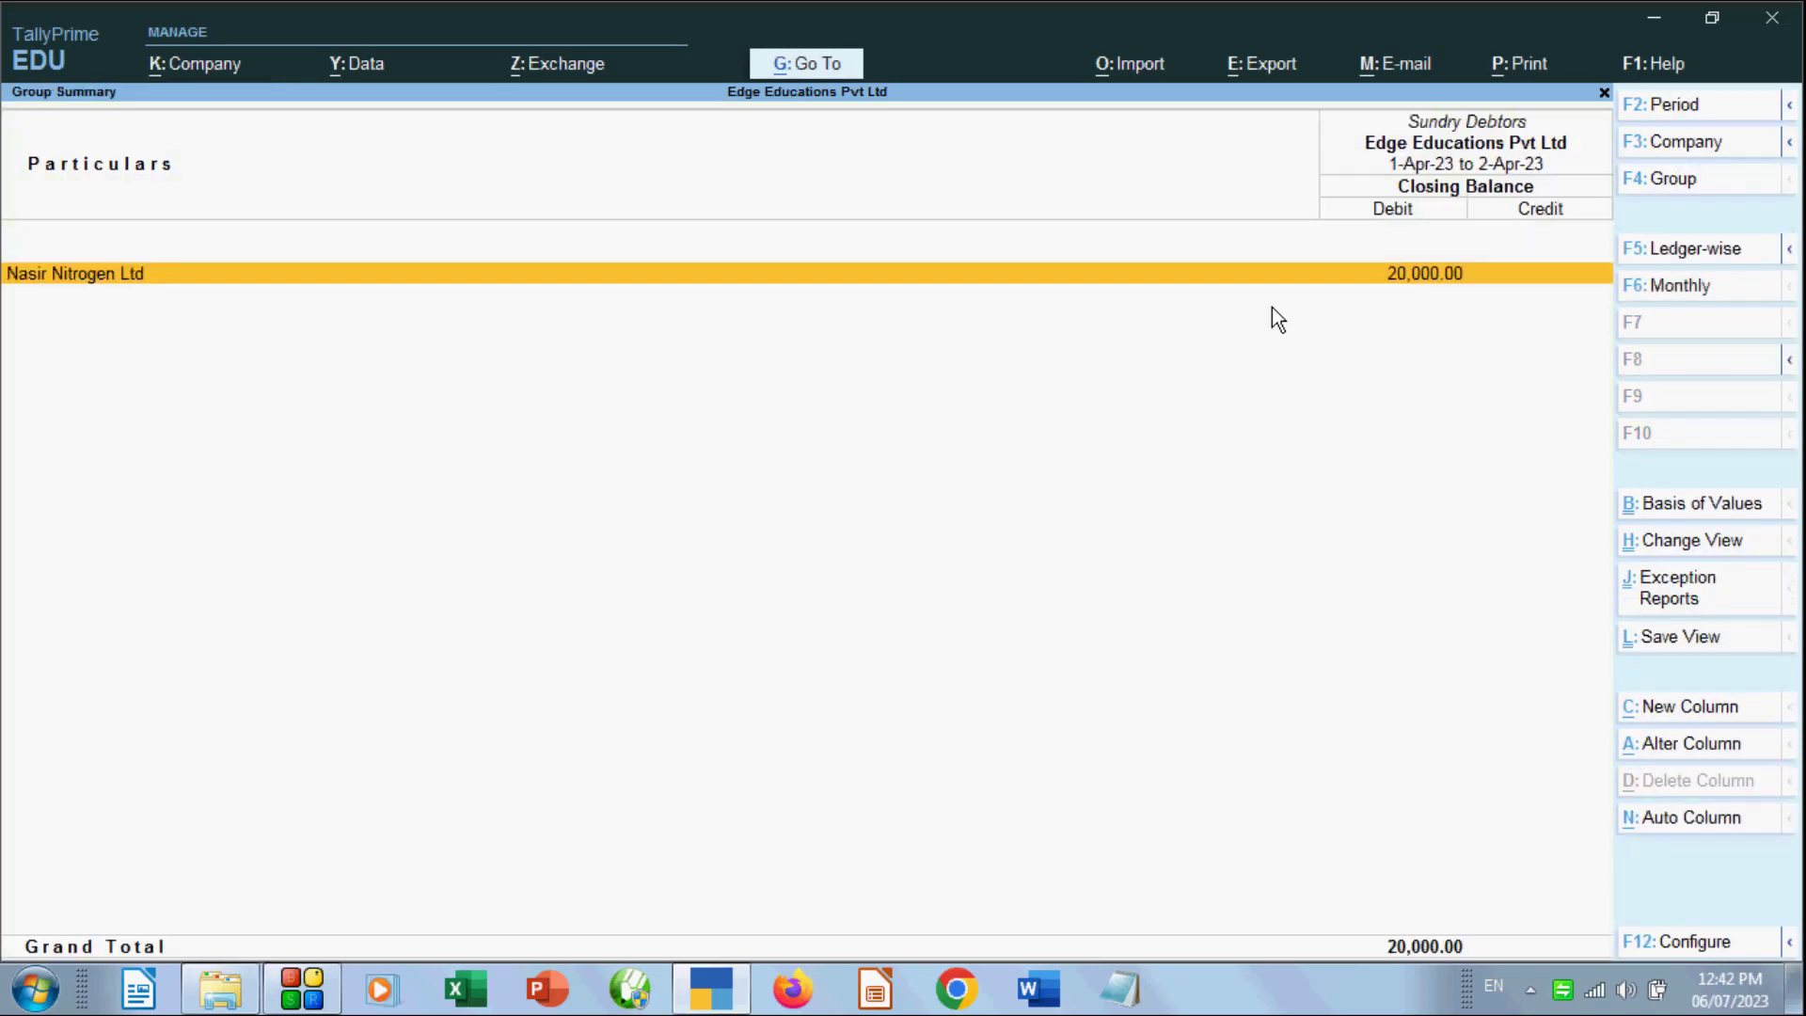
{"action": "key", "text": "Escape"}
{"action": "key", "text": "Escape"}
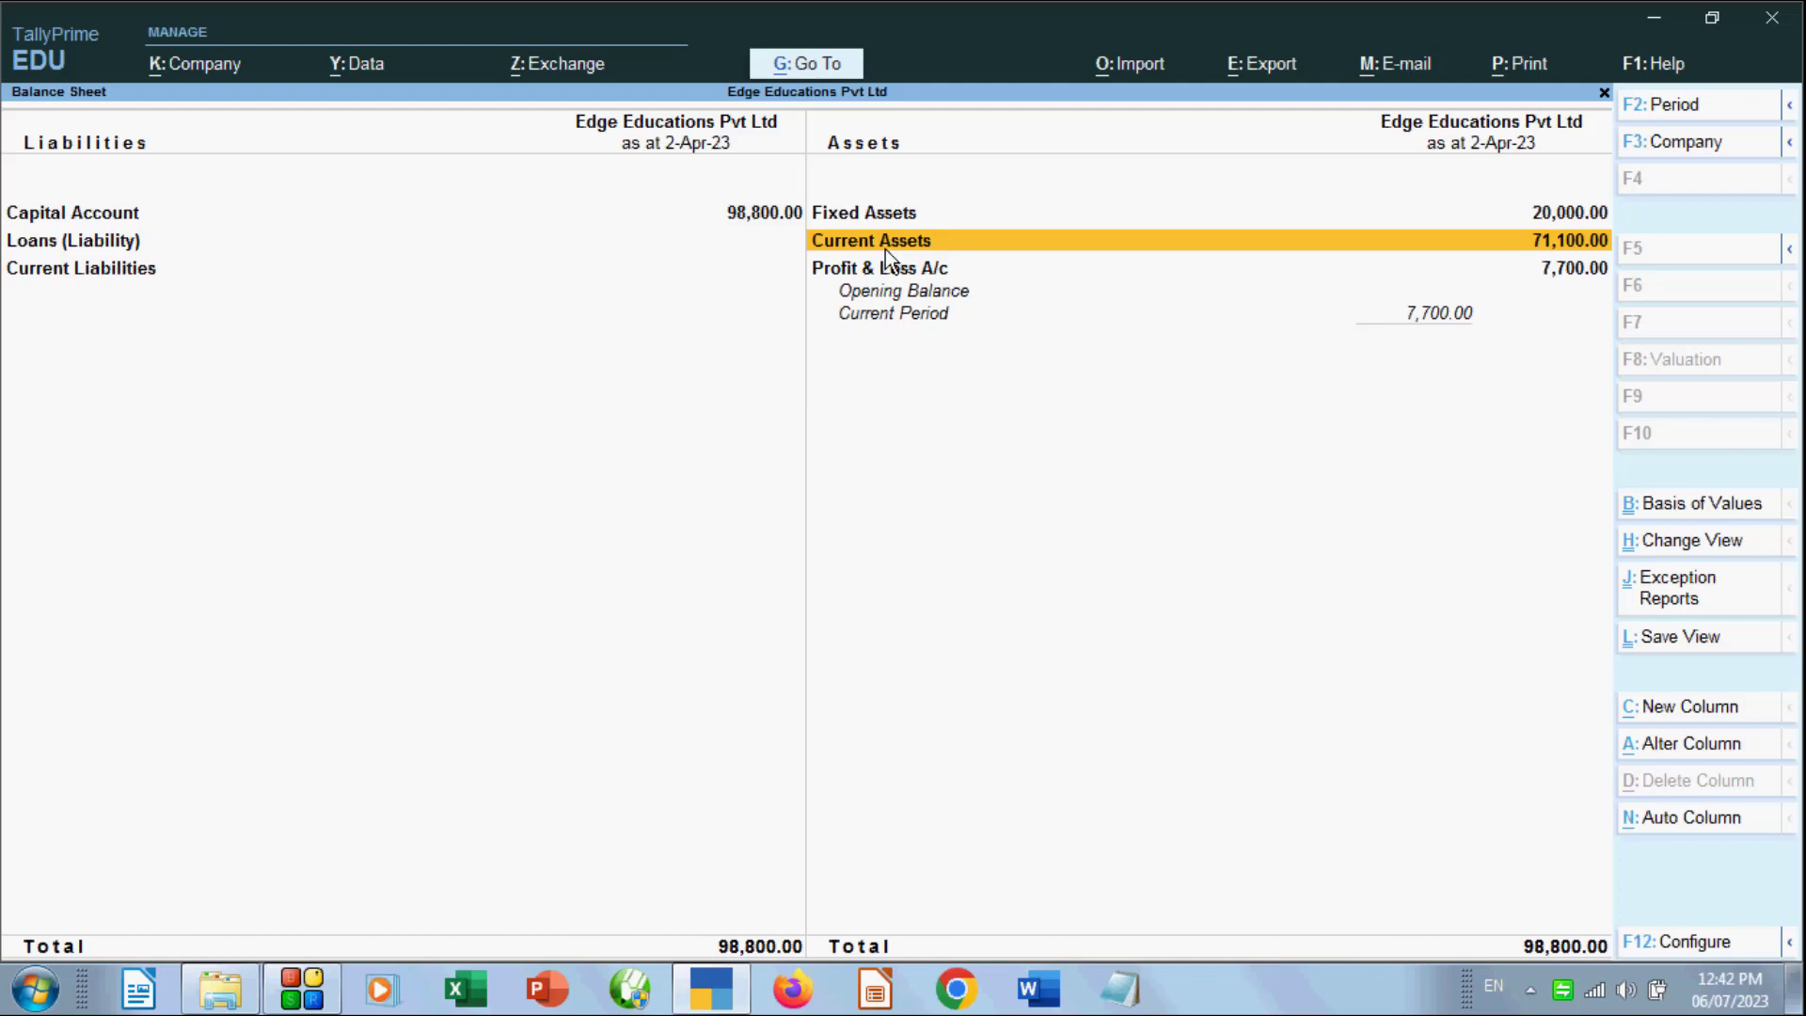
Review Sundry Debtors under Current Assets once more, and leave the Balance Sheet for the Gateway of Tally
{"action": "left_click", "coordinate": [884, 246]}
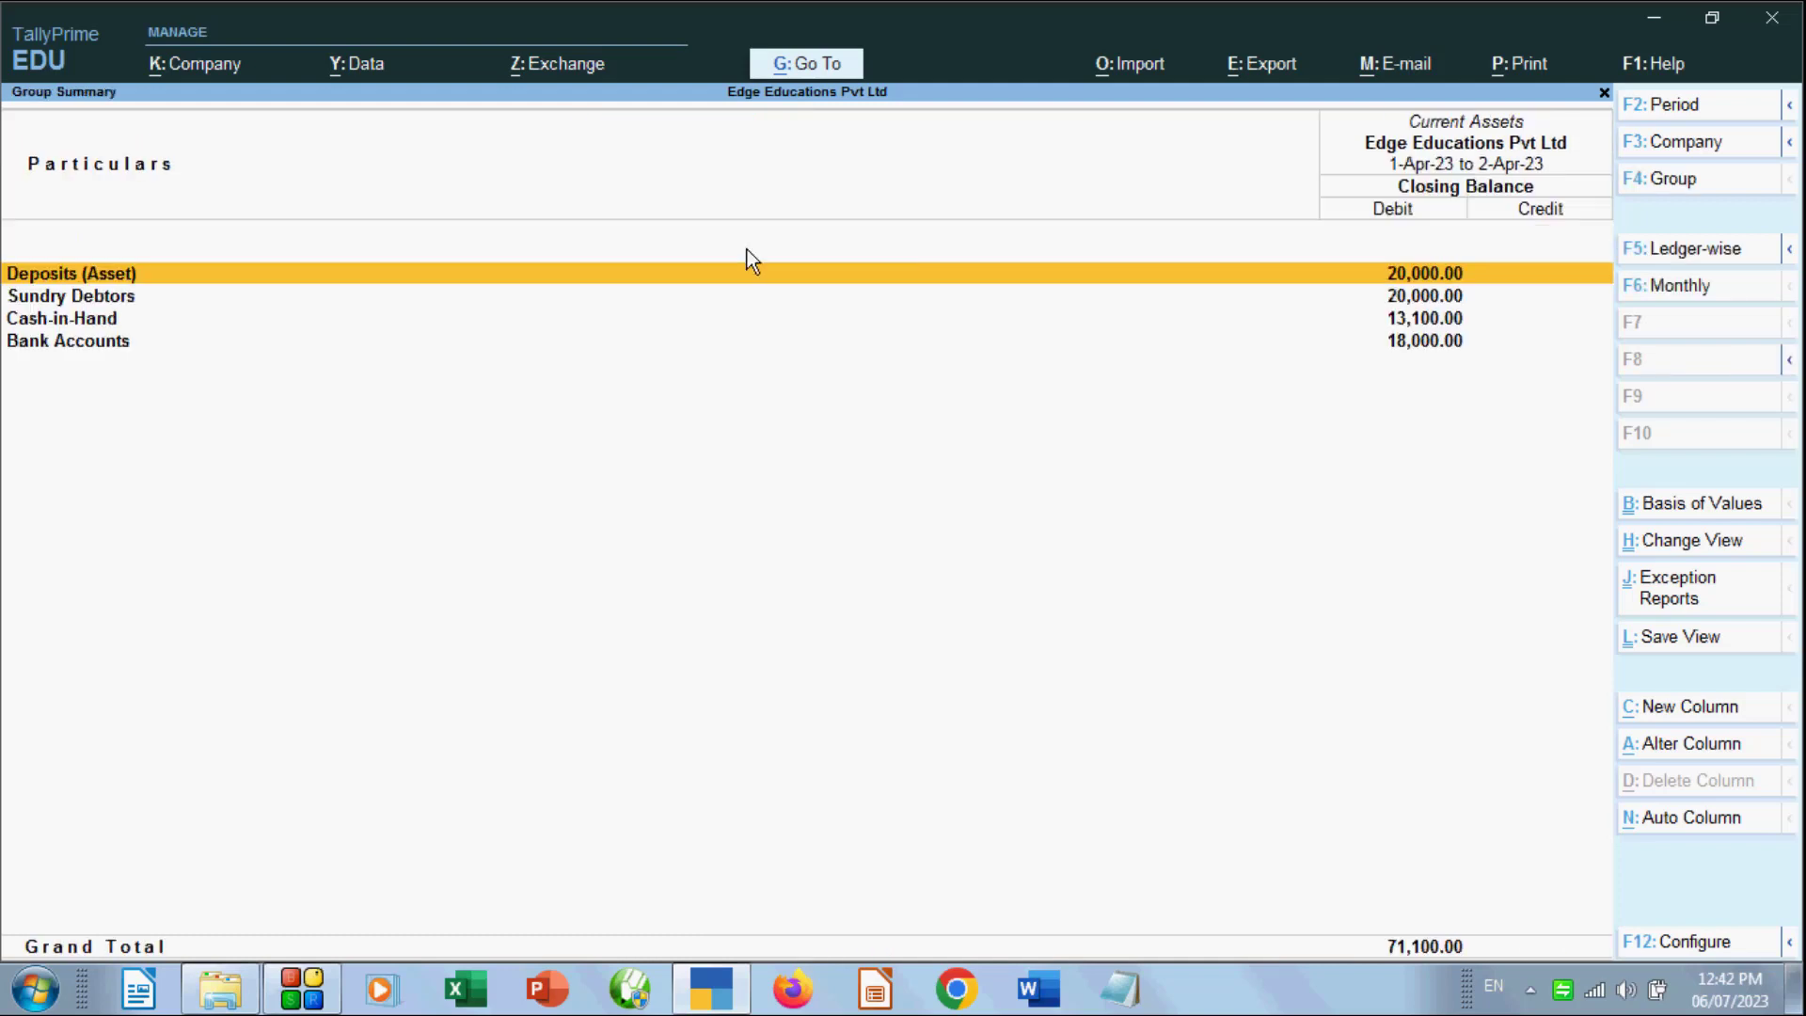
{"action": "left_click", "coordinate": [126, 298]}
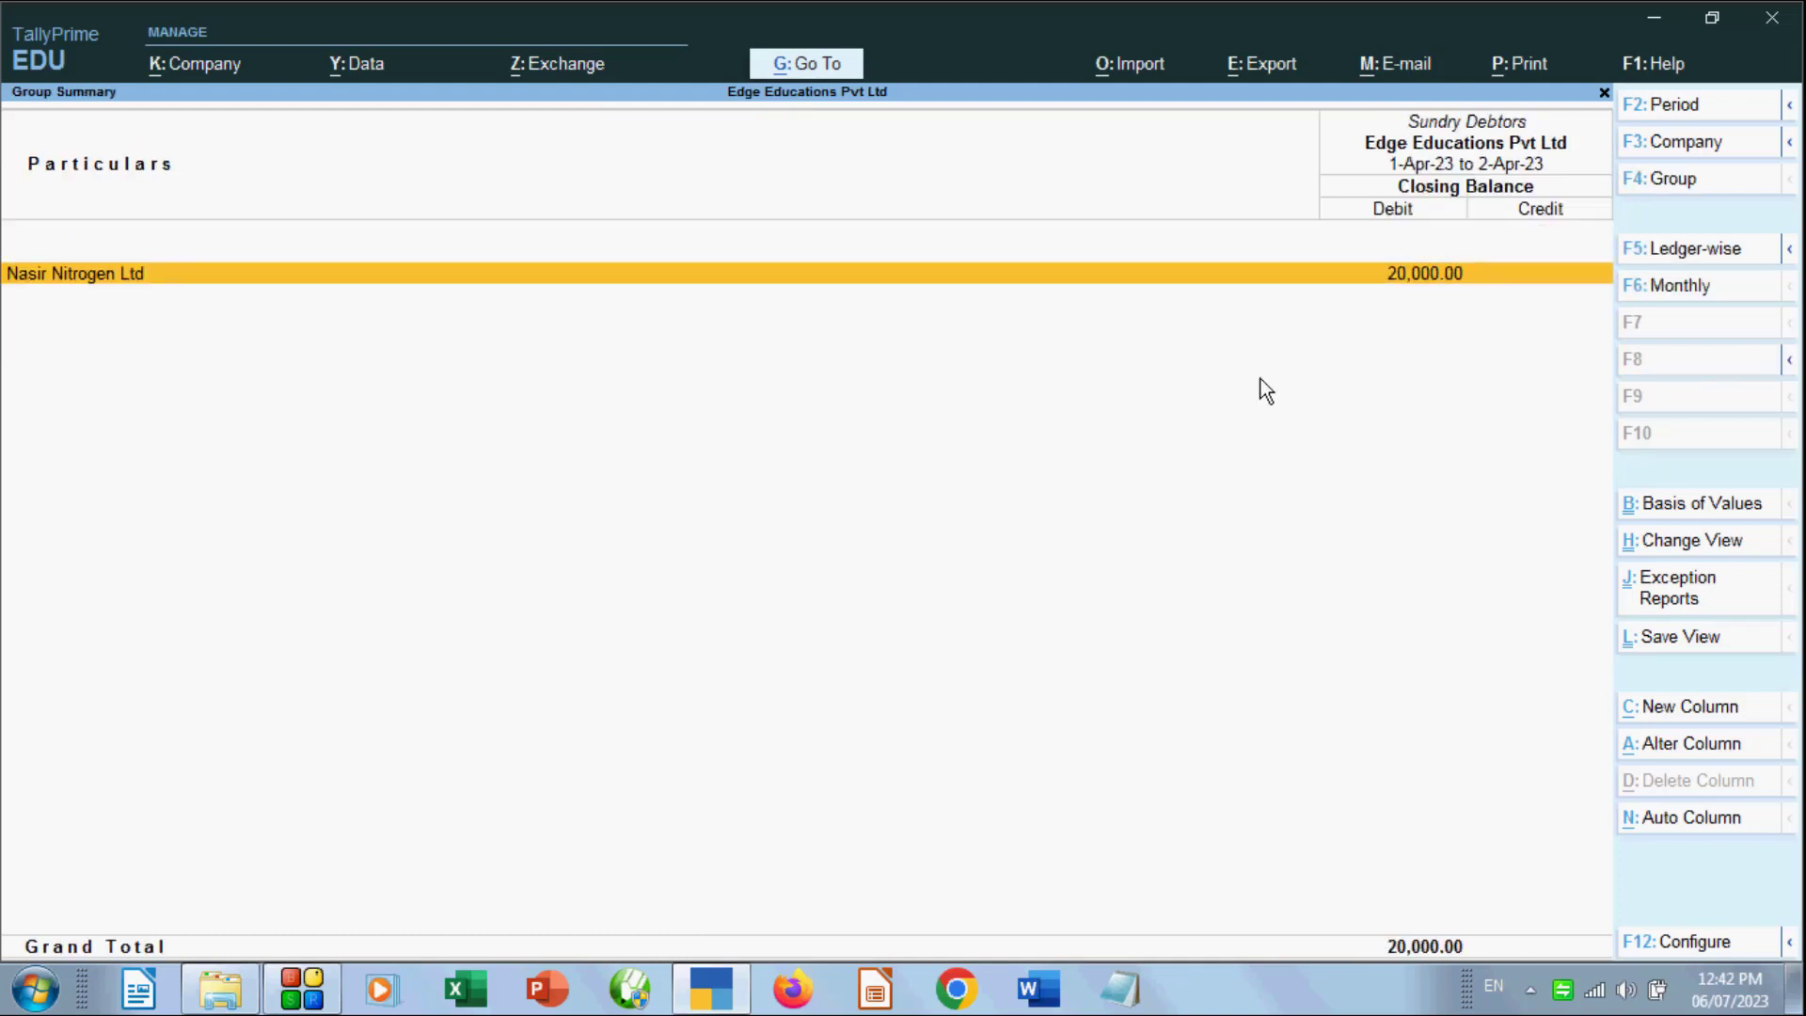
{"action": "key", "text": "Escape"}
{"action": "key", "text": "Escape"}
{"action": "key", "text": "Escape"}
{"action": "key", "text": "Escape"}
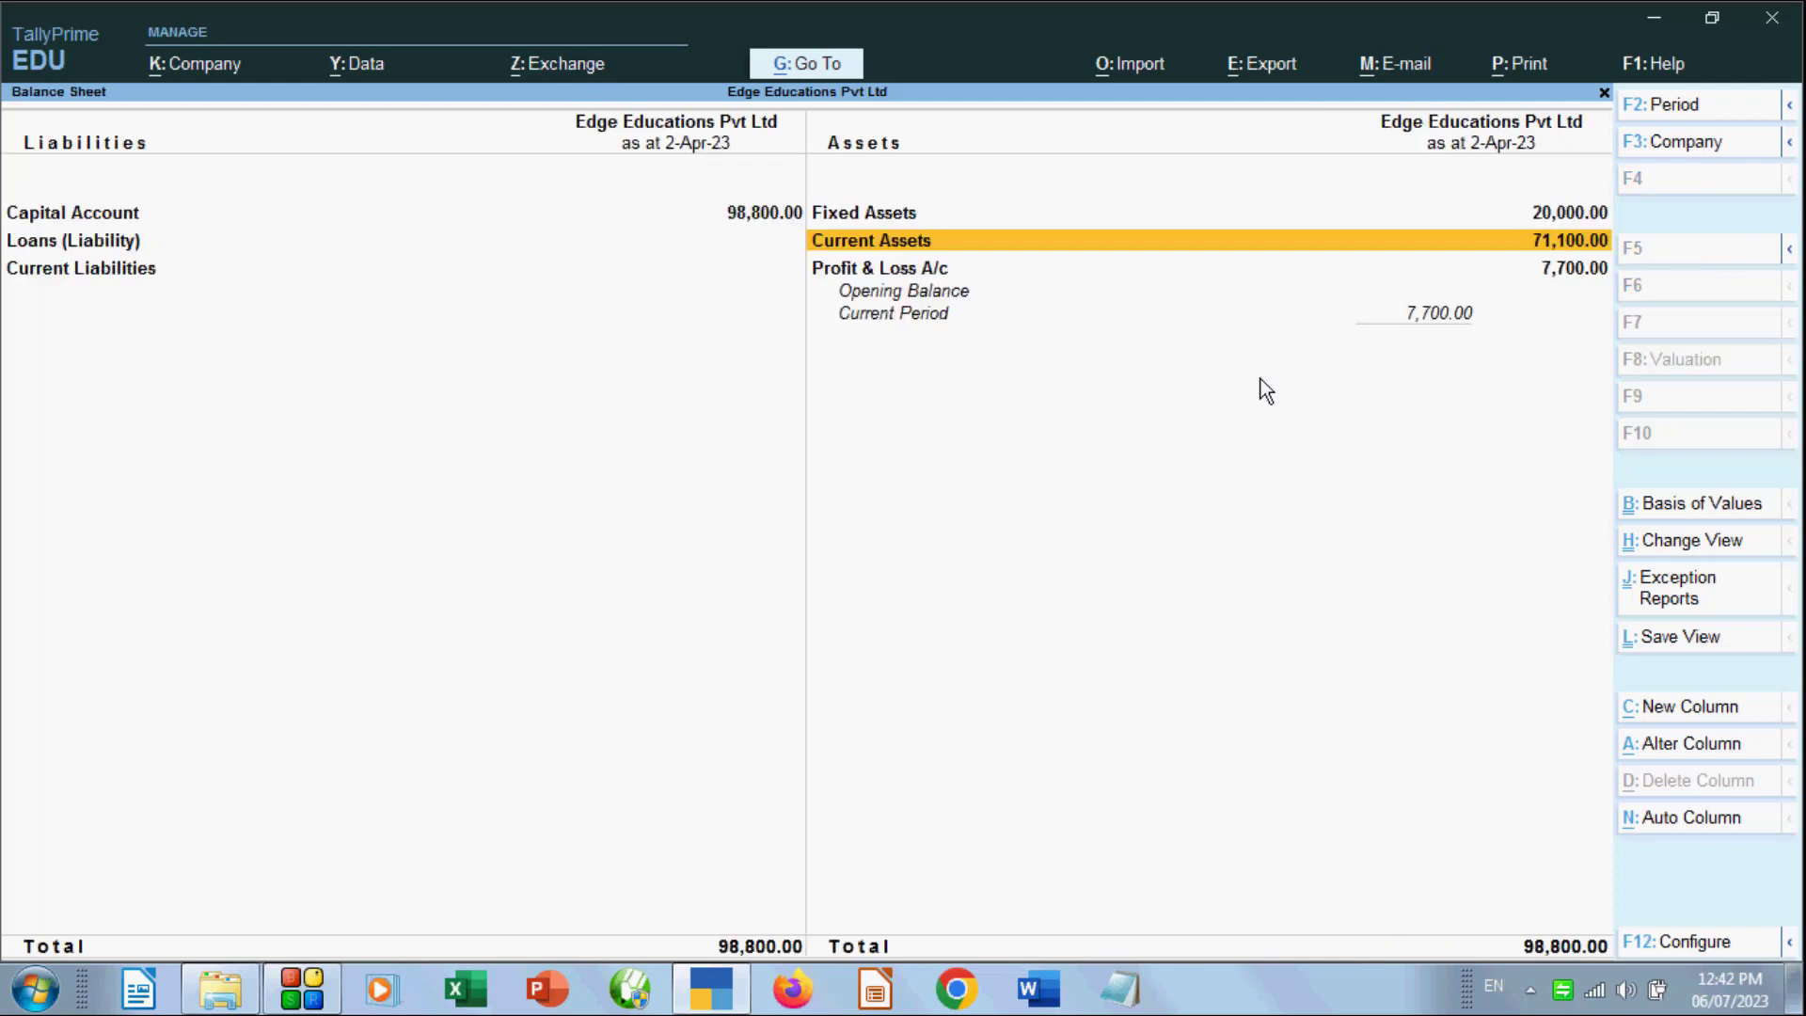
{"action": "key", "text": "Escape"}
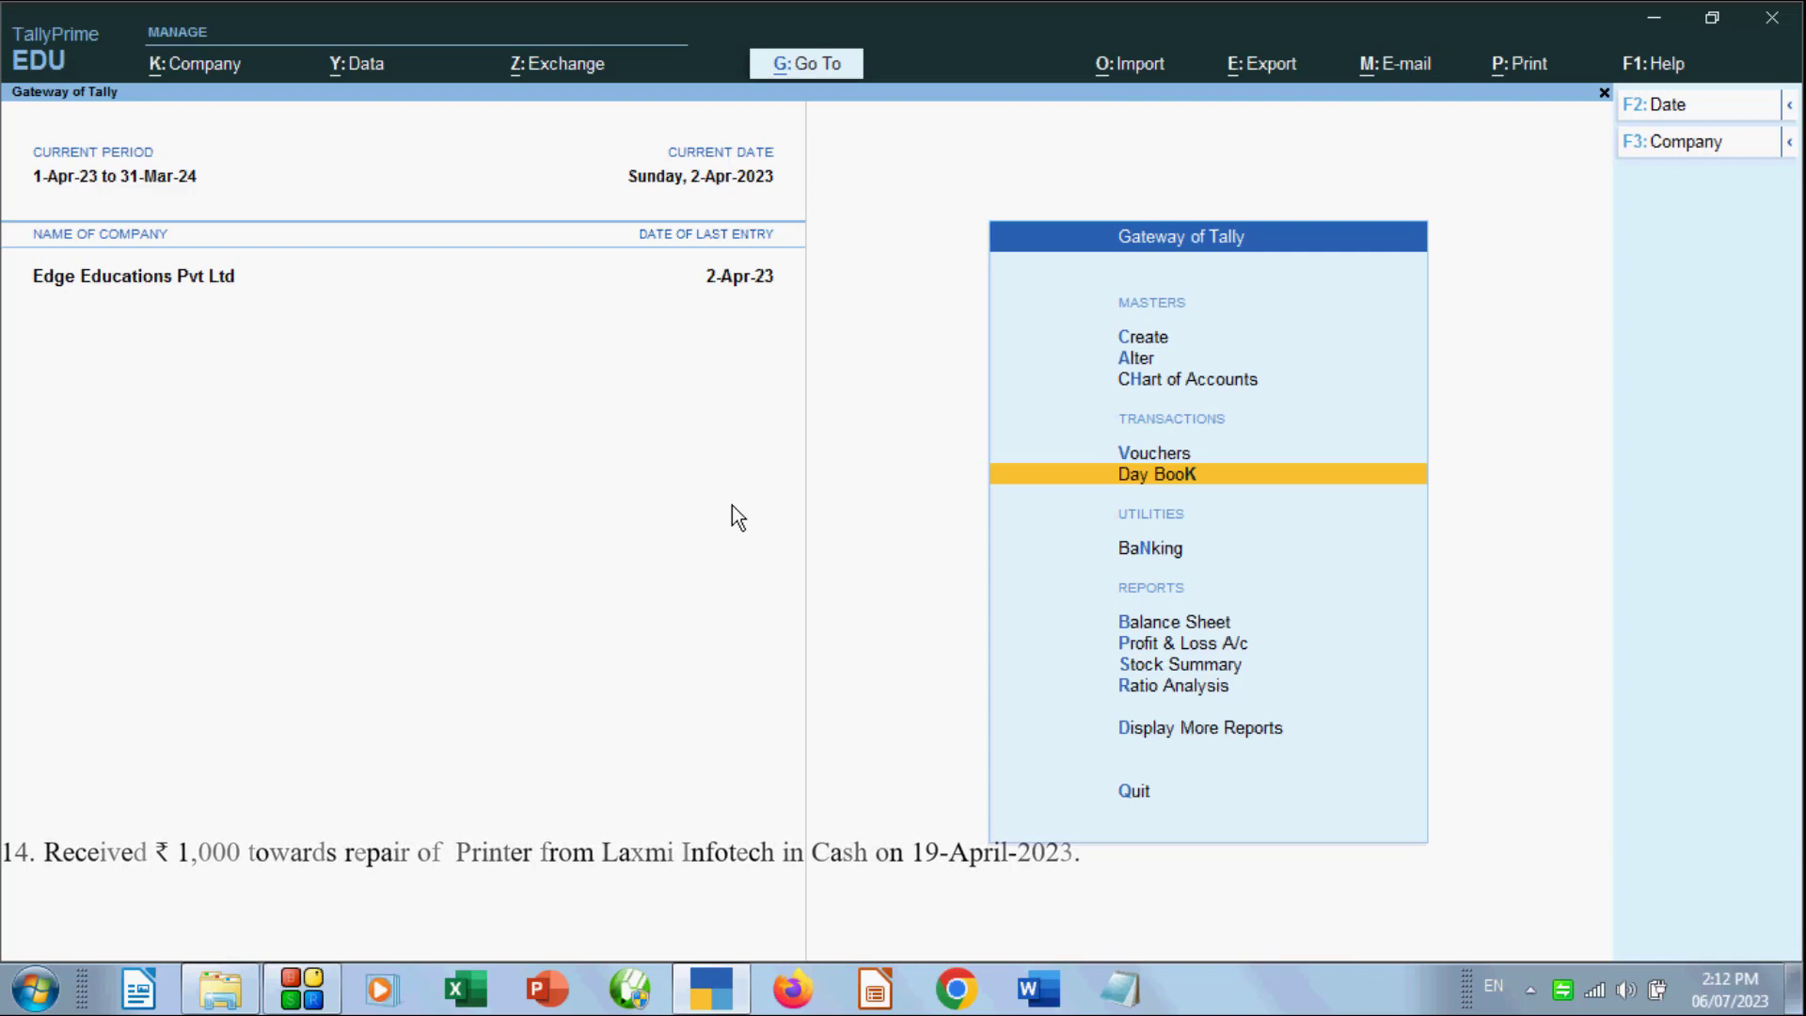
Start a new sales voucher and change its entry mode to As Voucher
{"action": "key", "text": "v"}
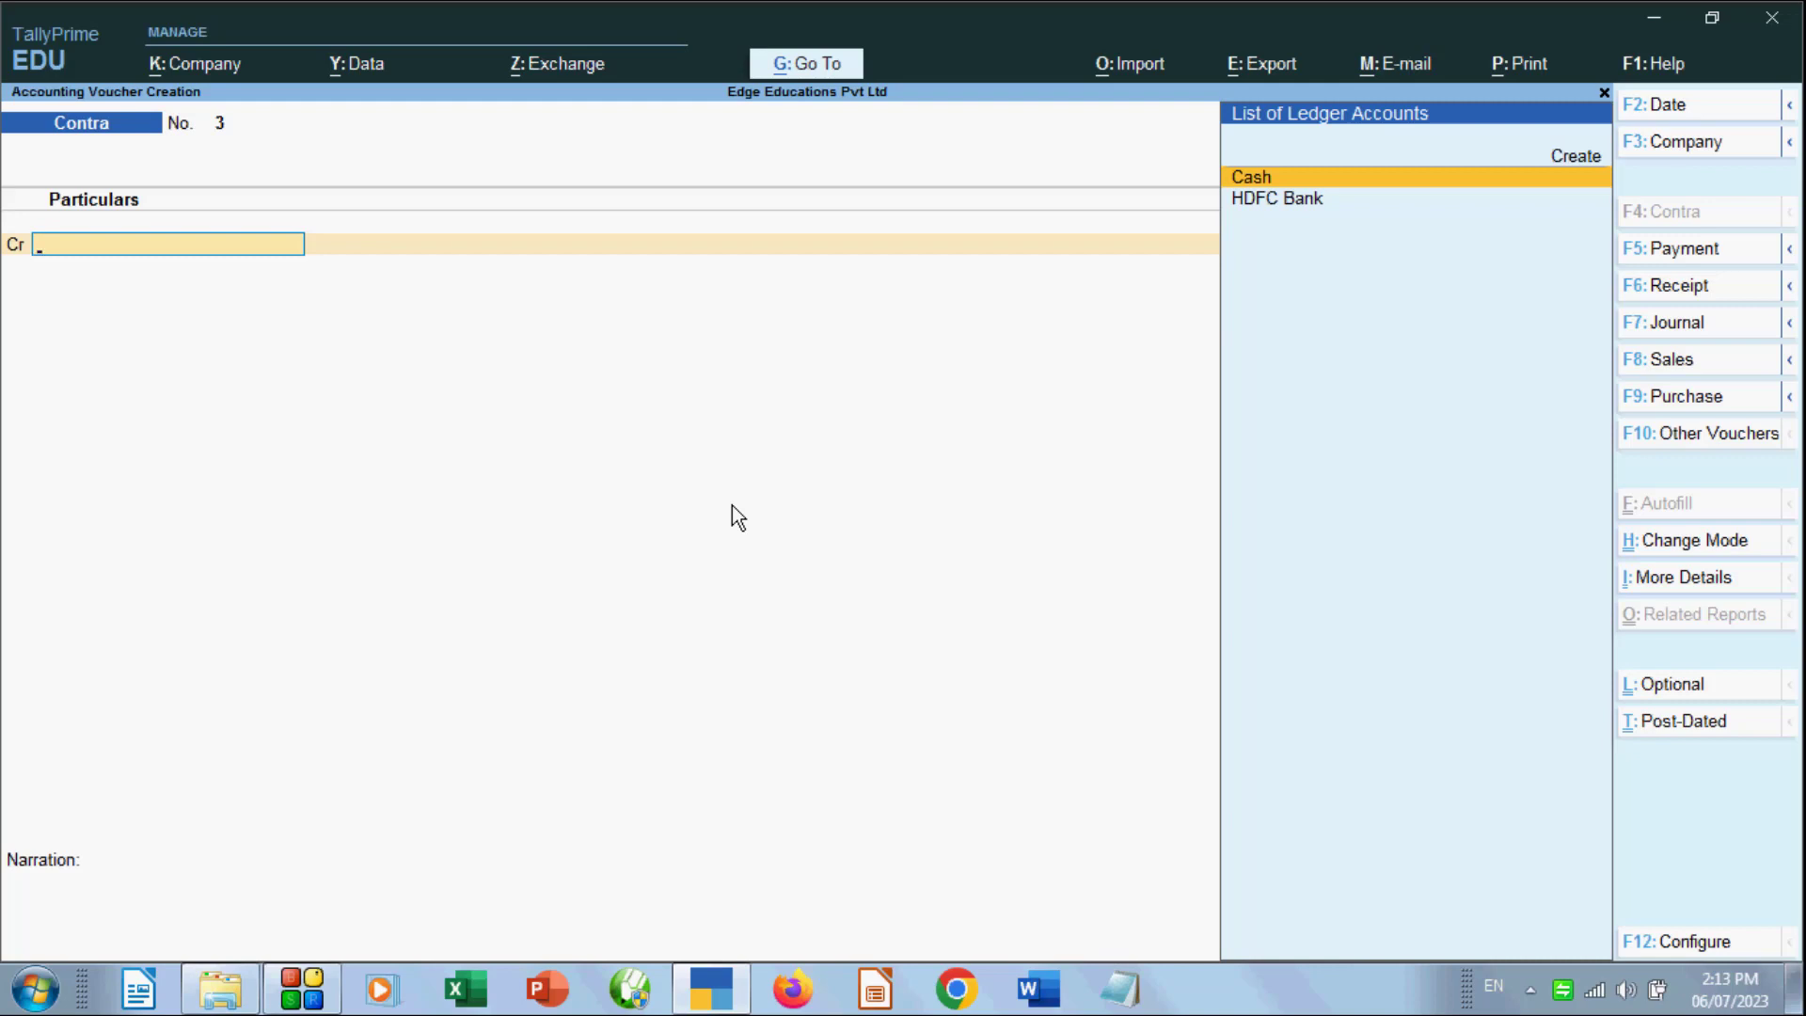
{"action": "key", "text": "F9"}
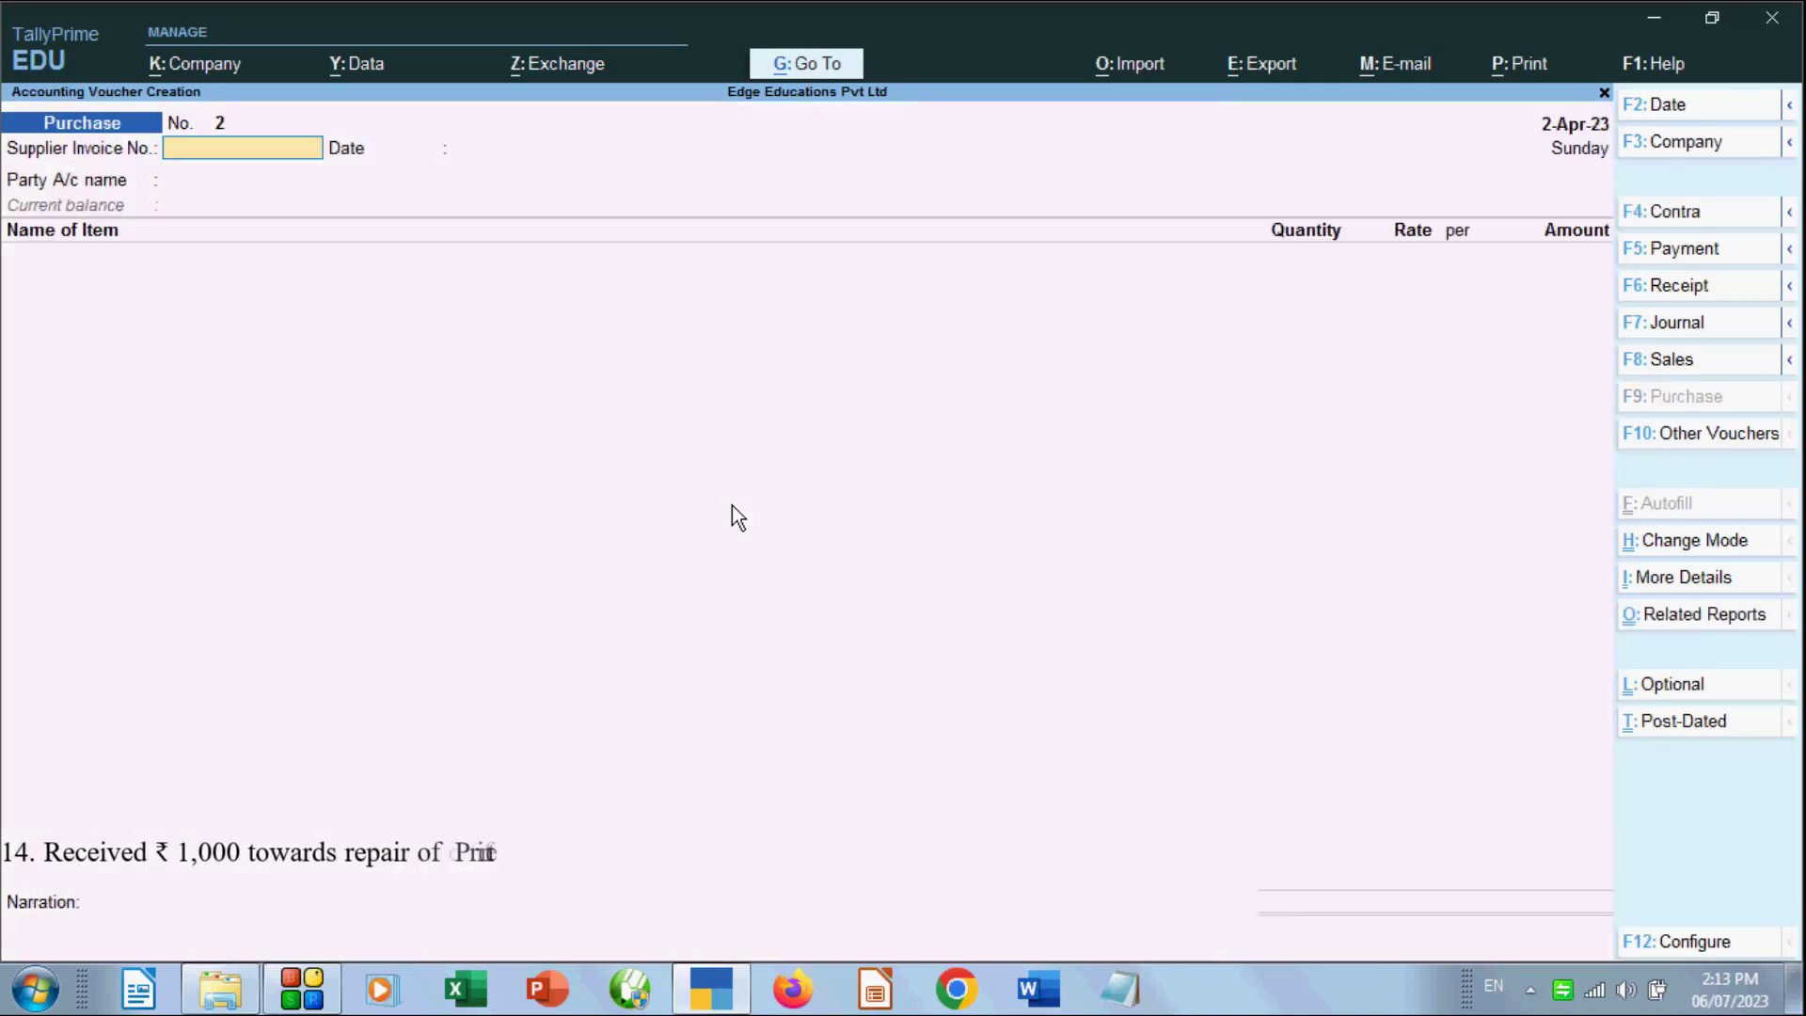
{"action": "key", "text": "F8"}
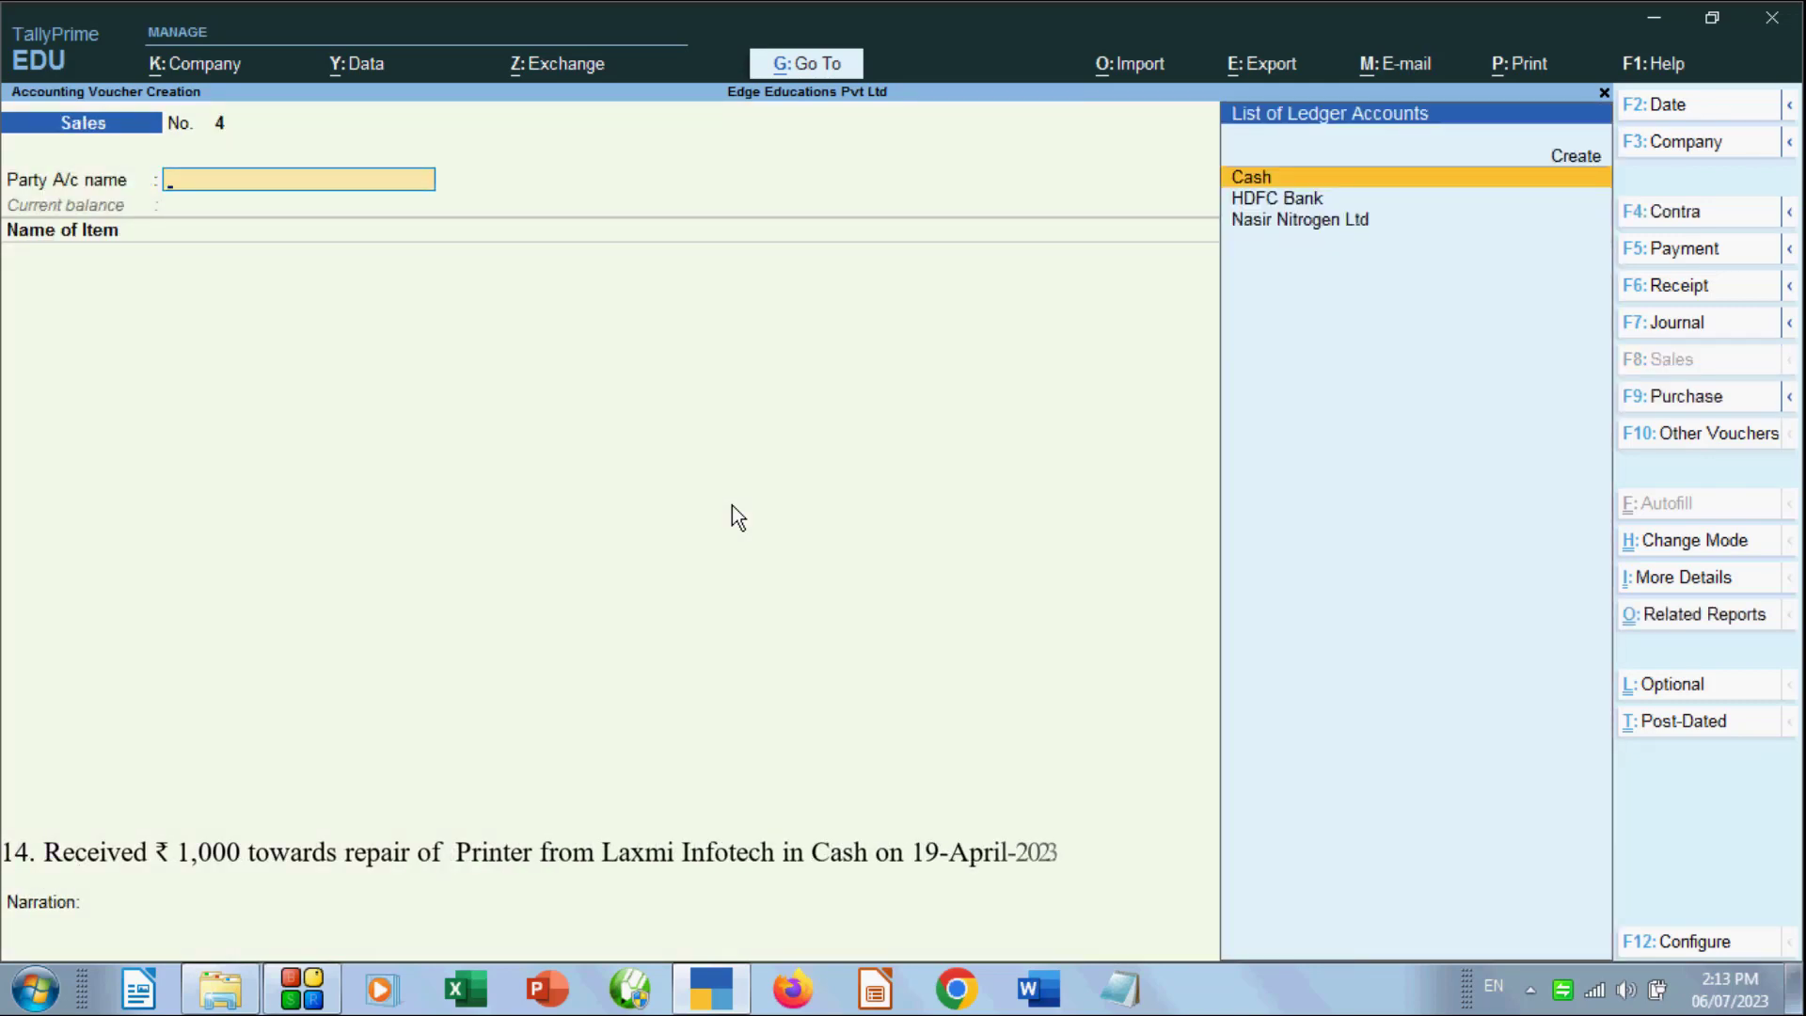
{"action": "key", "text": "ctrl+h"}
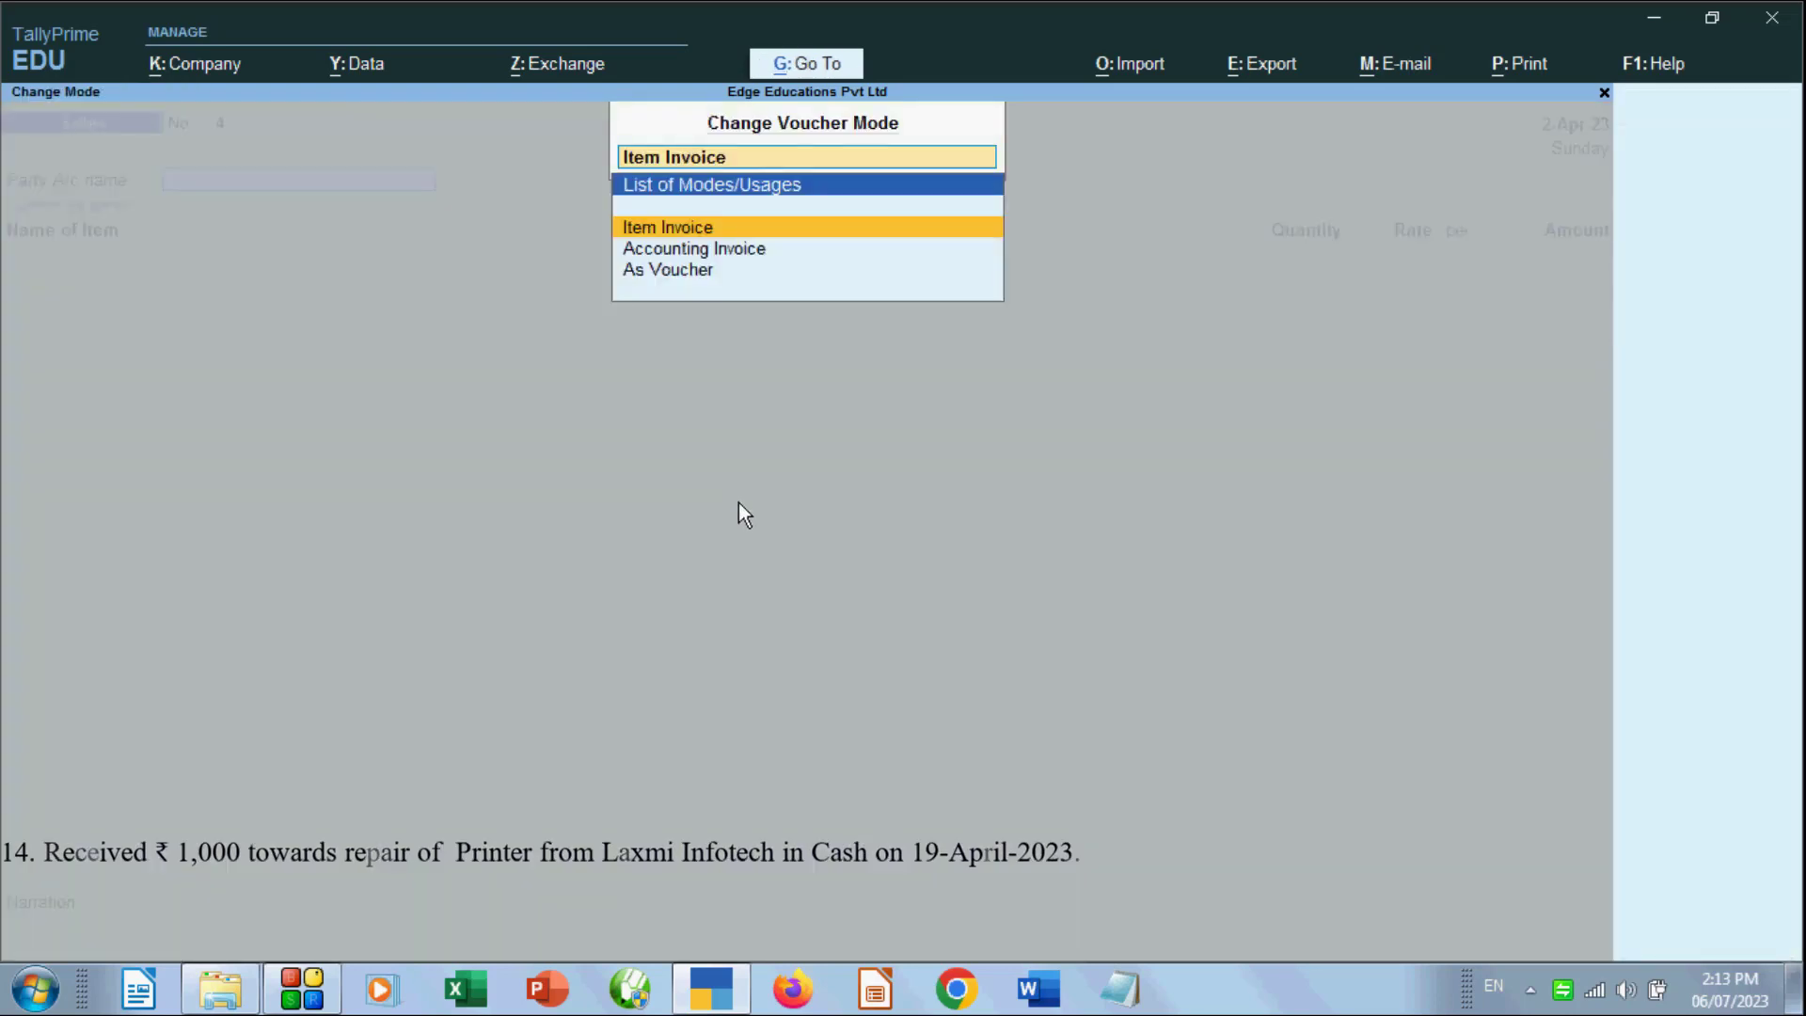
{"action": "key", "text": "Down"}
{"action": "key", "text": "Down"}
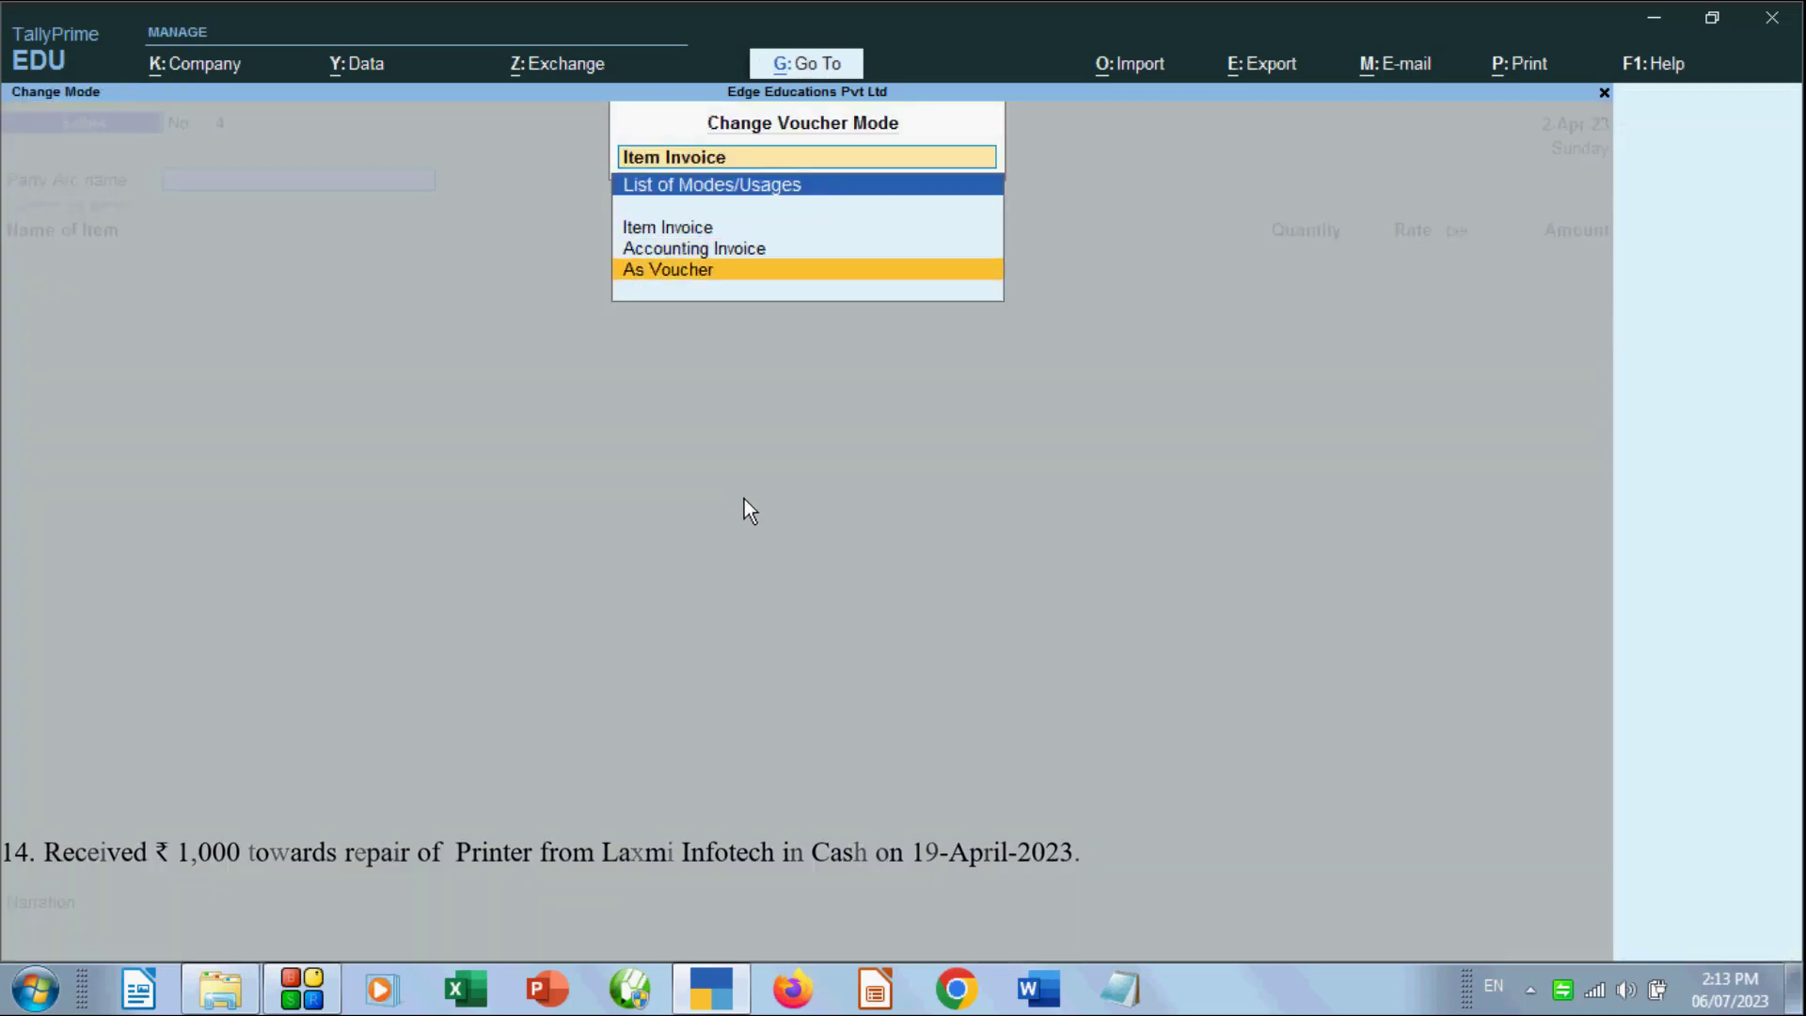
{"action": "key", "text": "Return"}
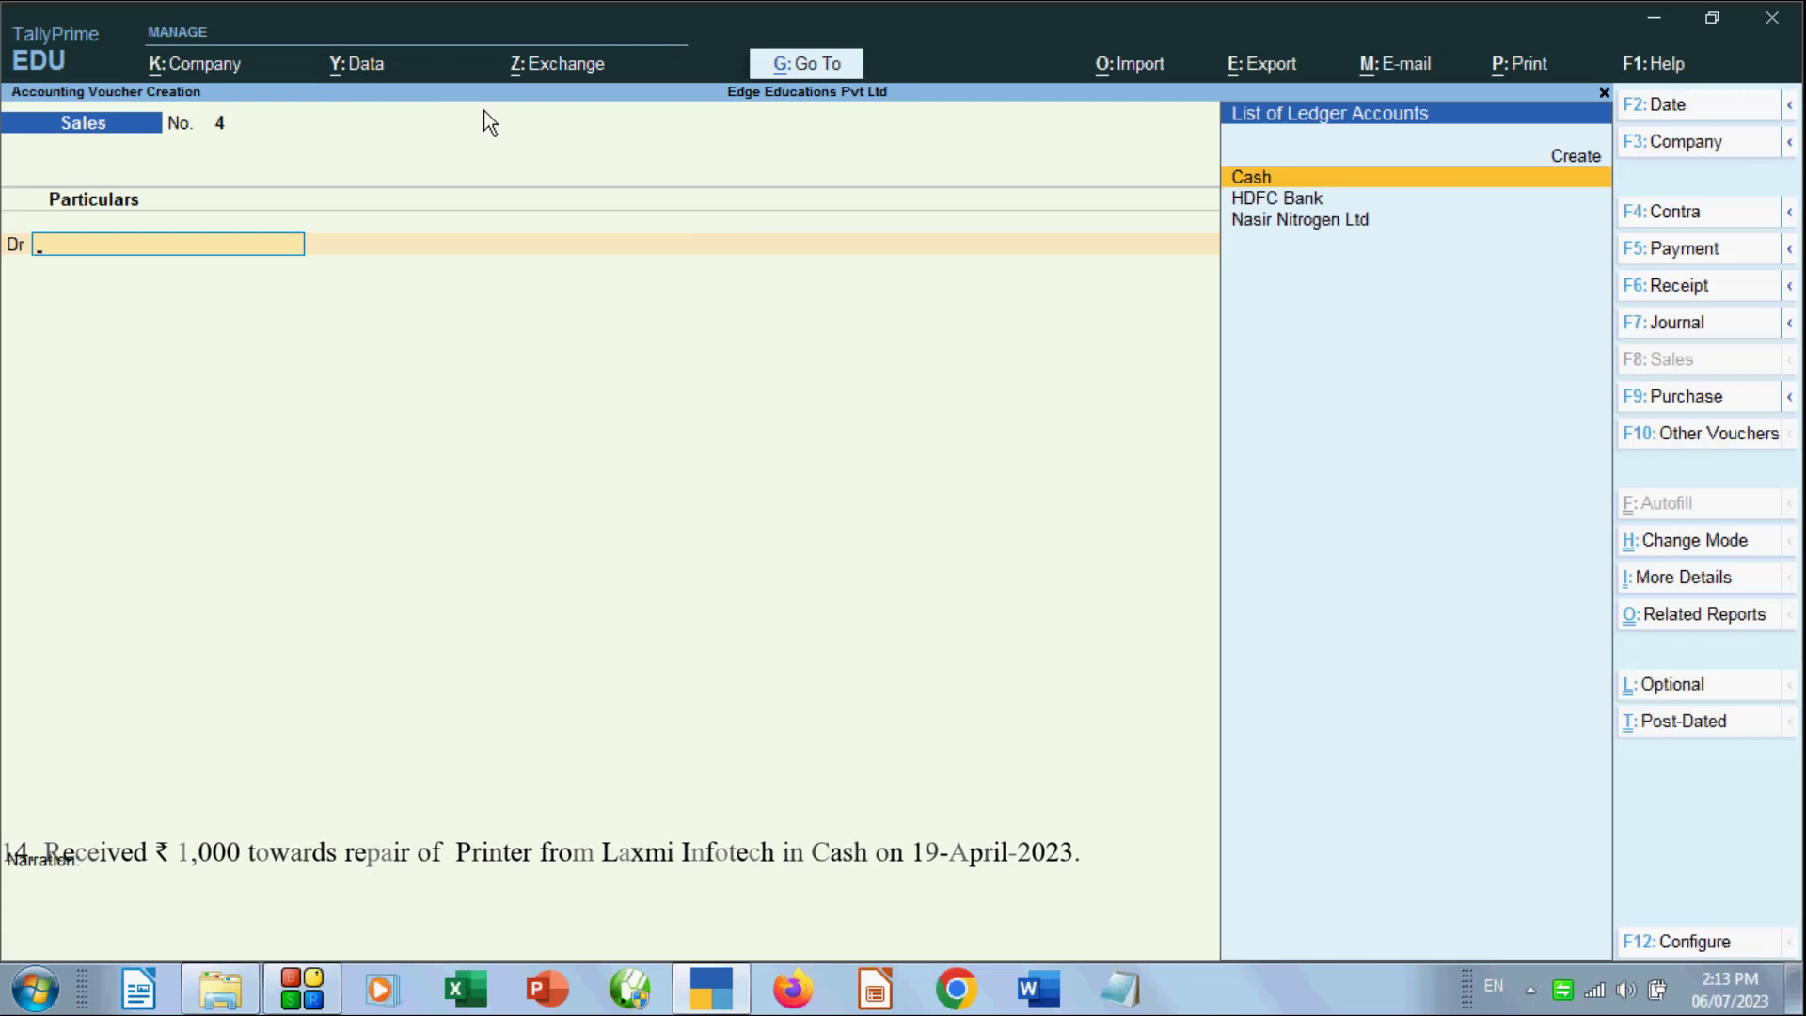
Debit Cash with 1,000 in the sales voucher, leaving the dispatch details blank and accepting the default party details
{"action": "left_click", "coordinate": [1283, 177]}
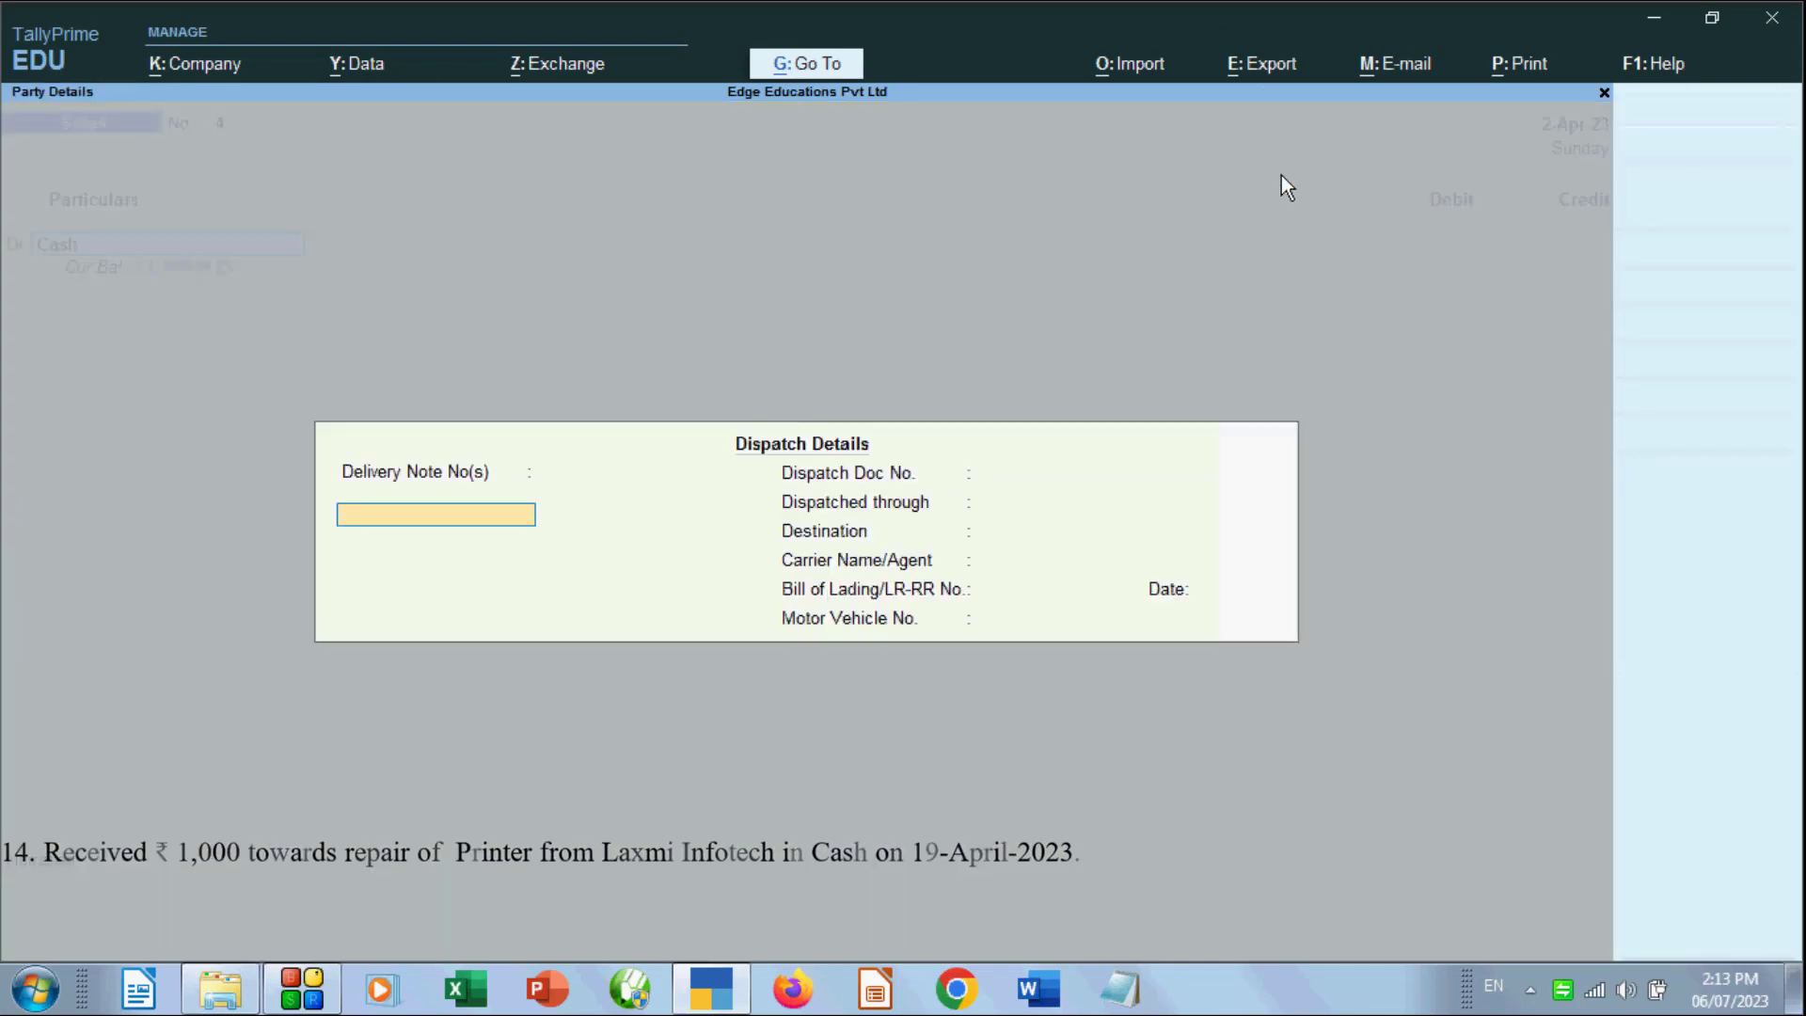
{"action": "key", "text": "Return"}
{"action": "key", "text": "Return"}
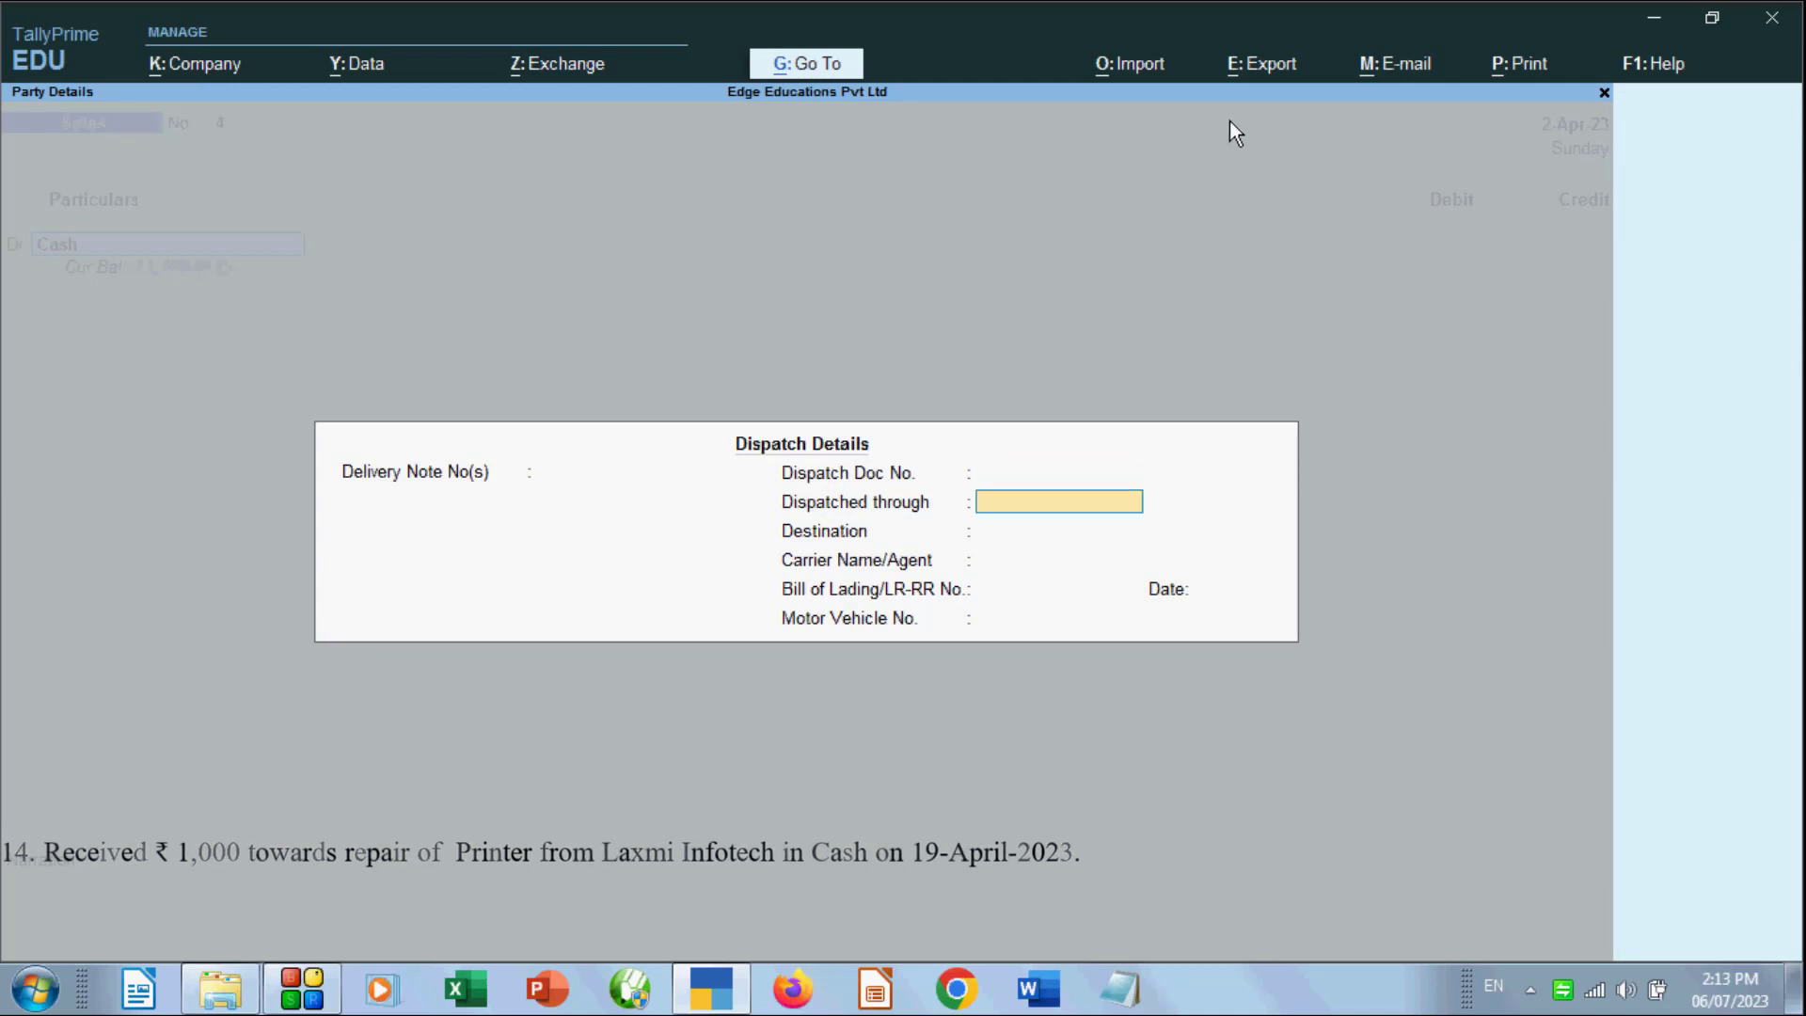
{"action": "key", "text": "ctrl+a"}
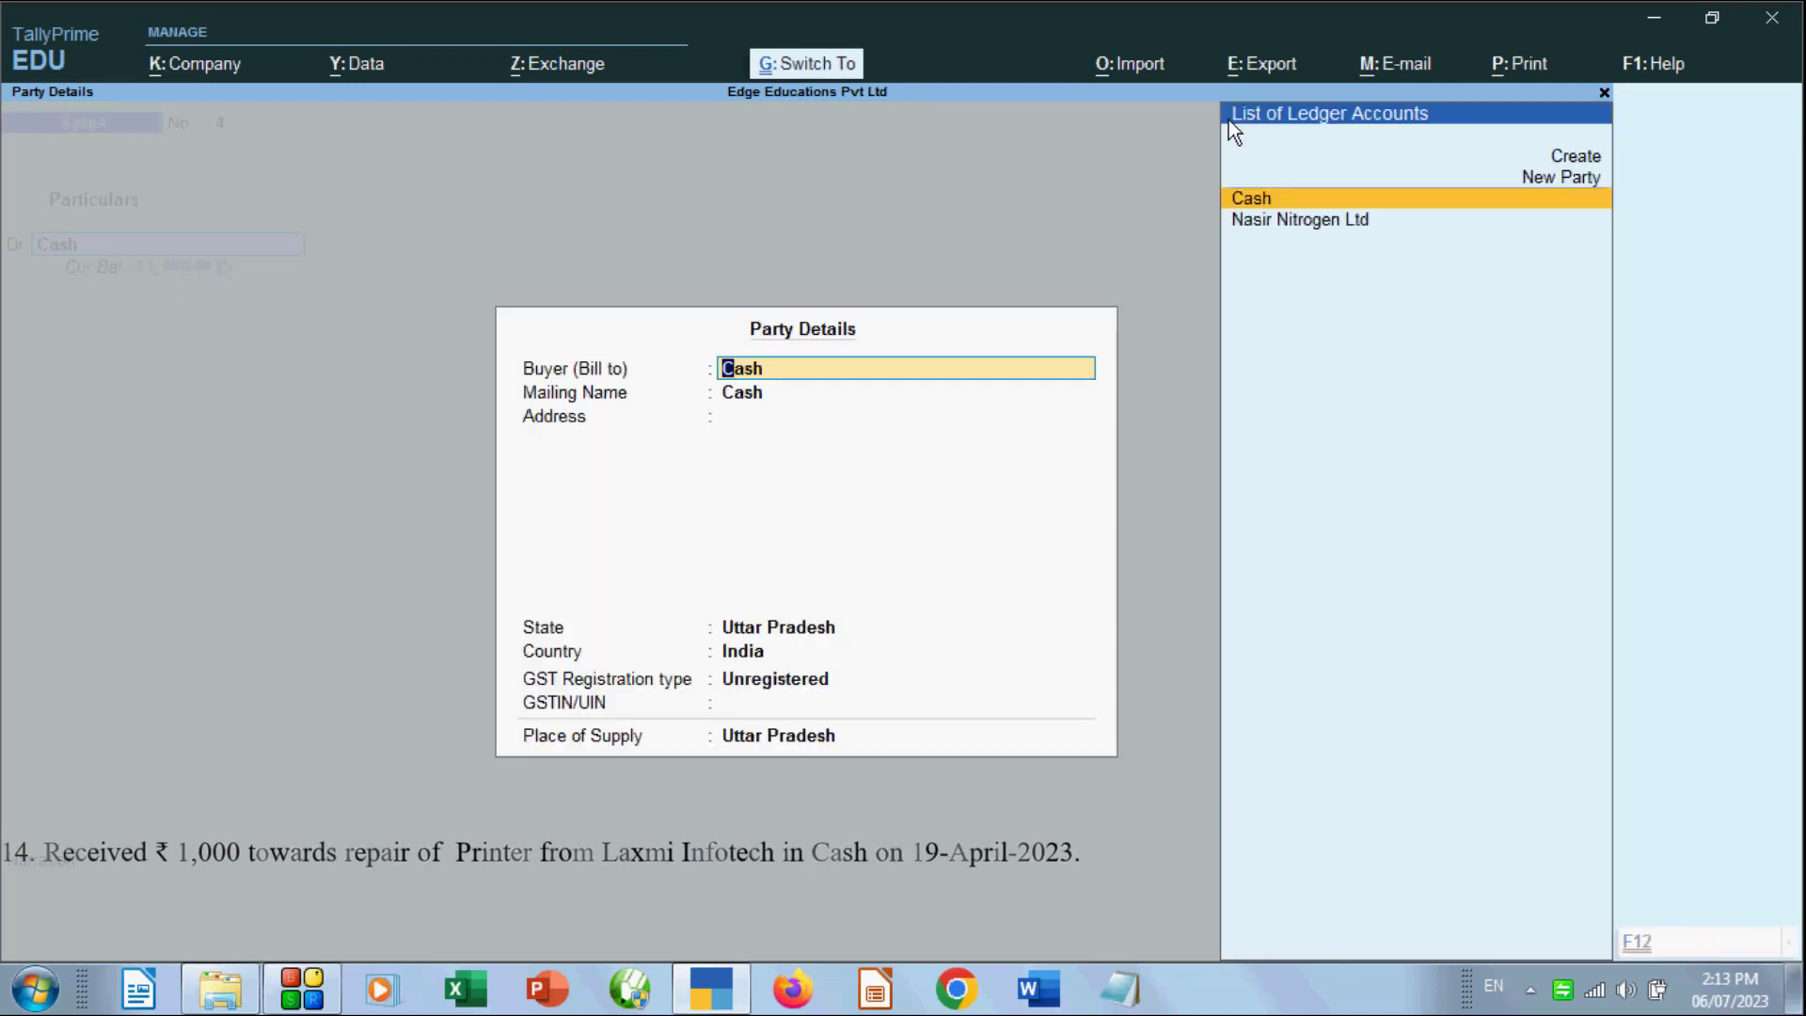
{"action": "key", "text": "ctrl+a"}
{"action": "type", "text": "1000."}
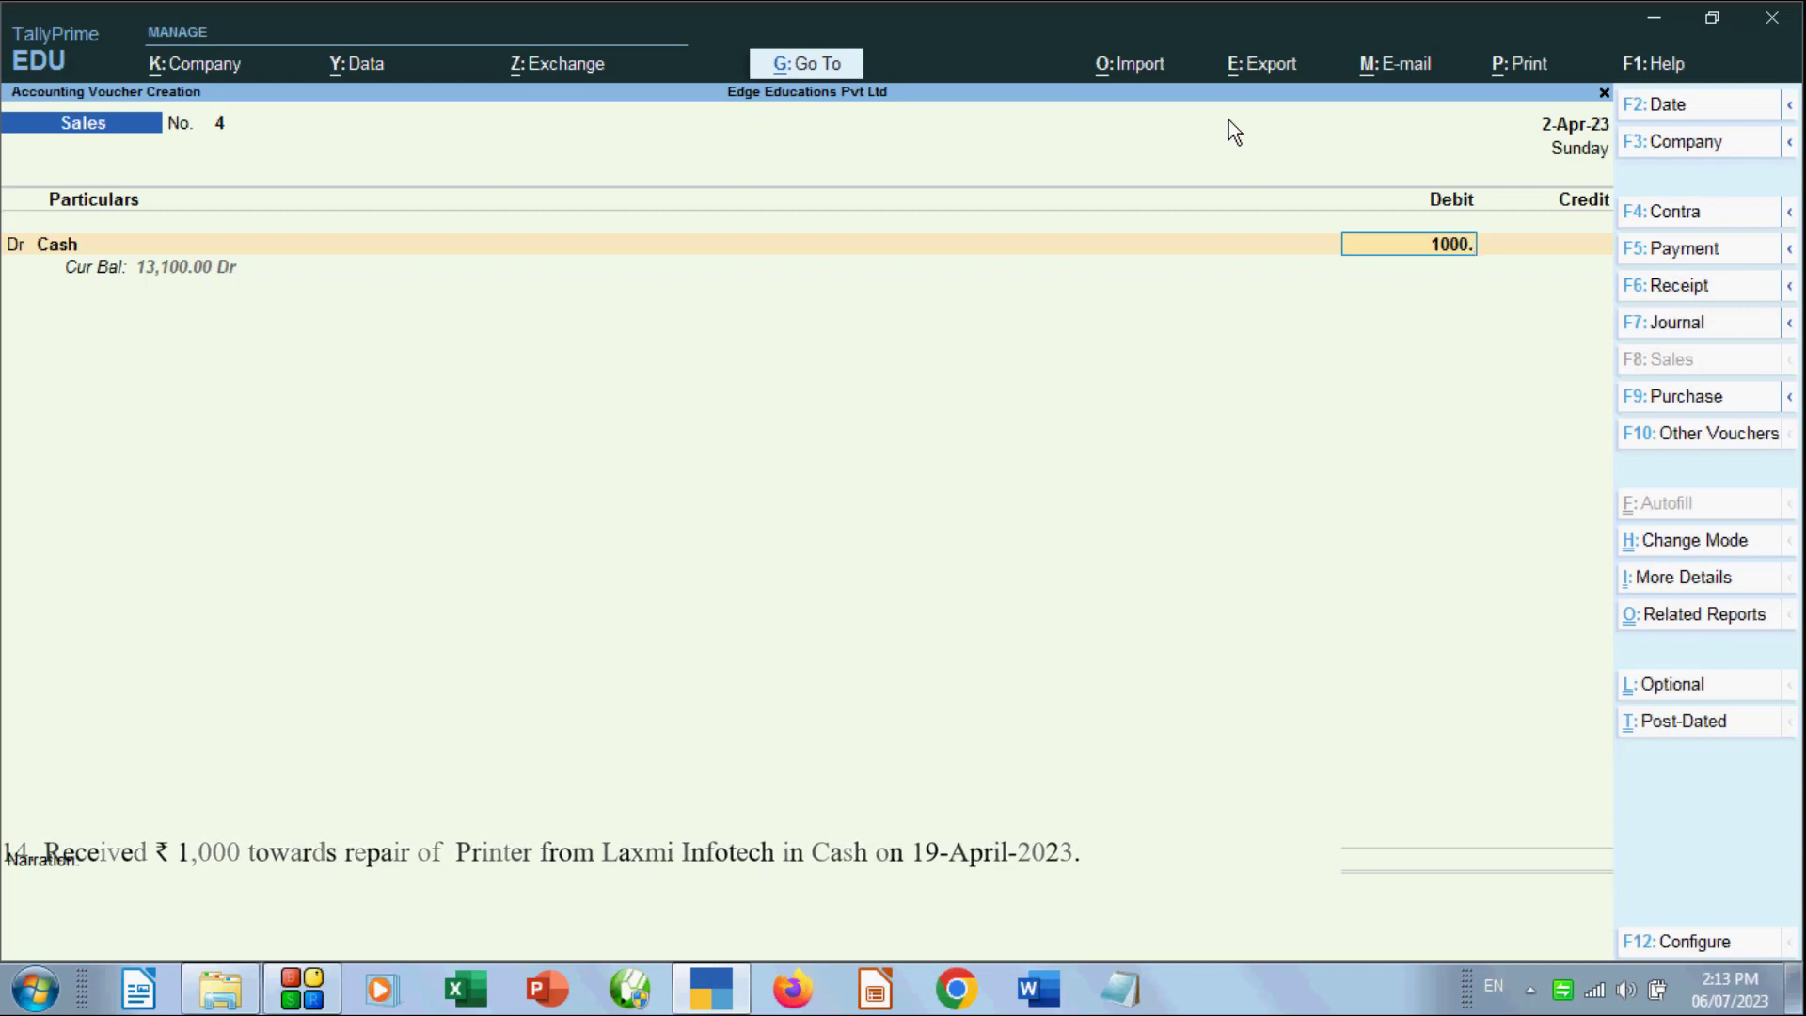
{"action": "key", "text": "BackSpace"}
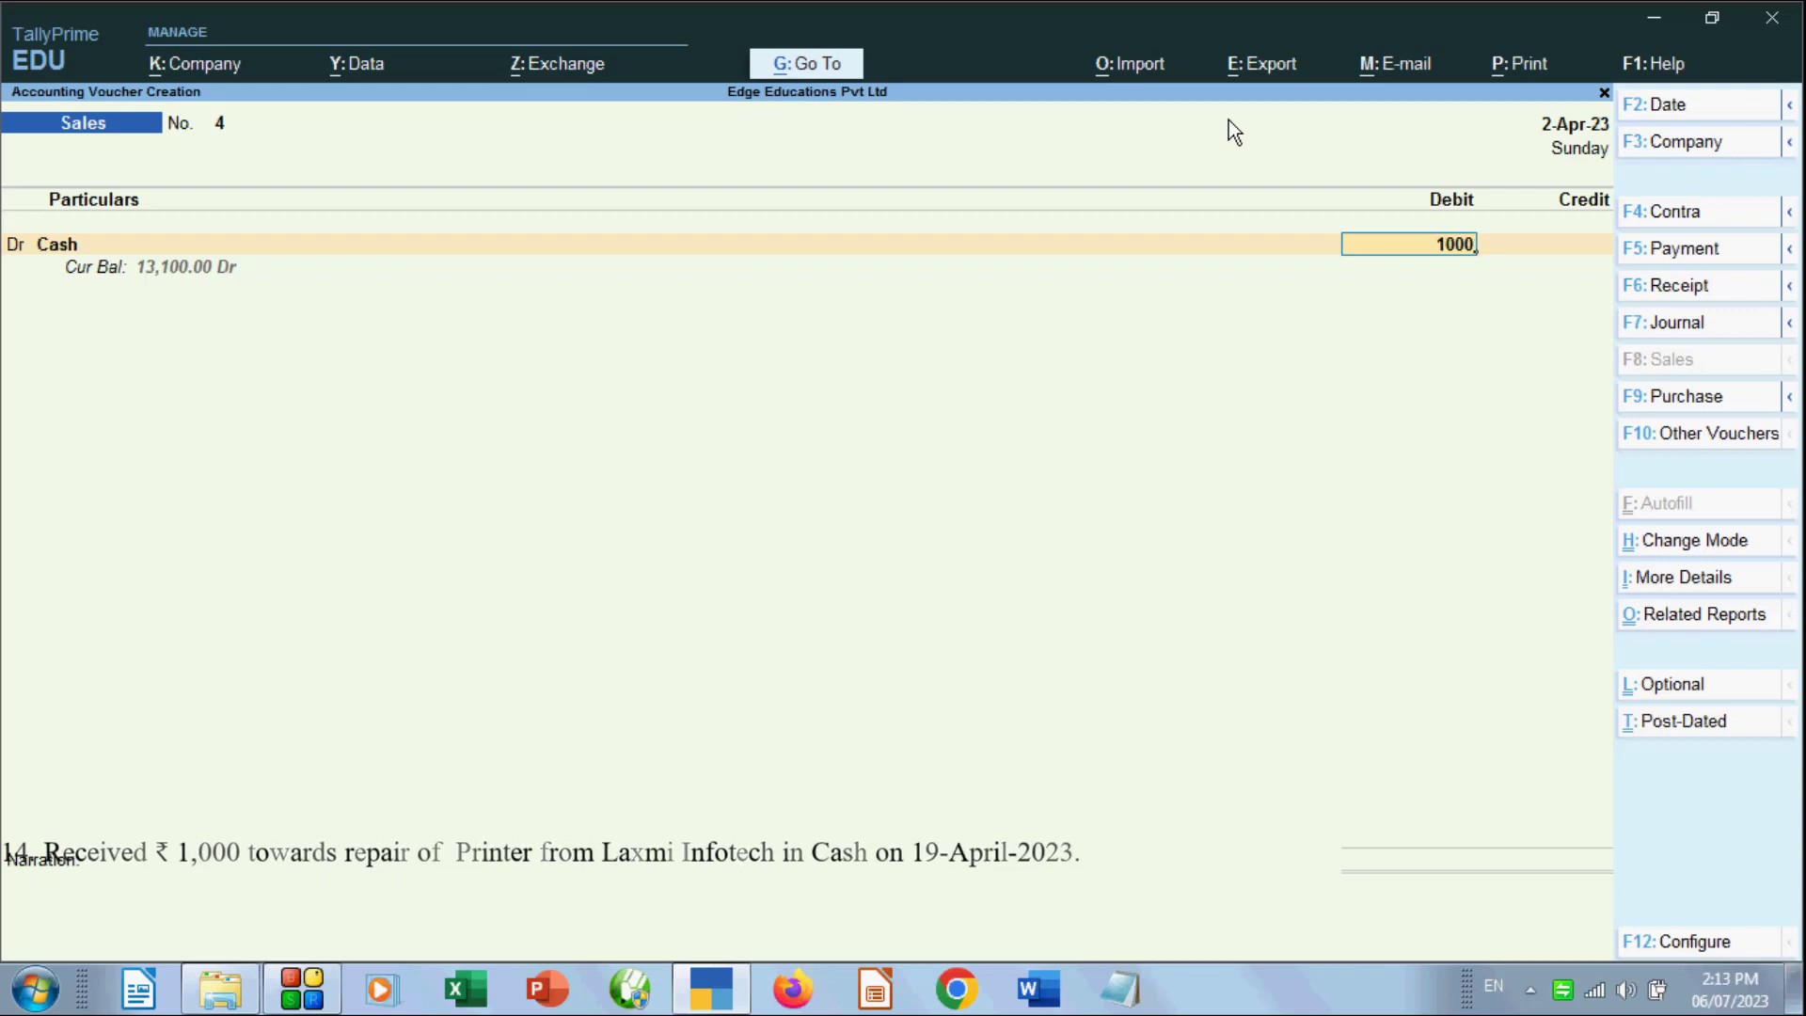
{"action": "key", "text": "Return"}
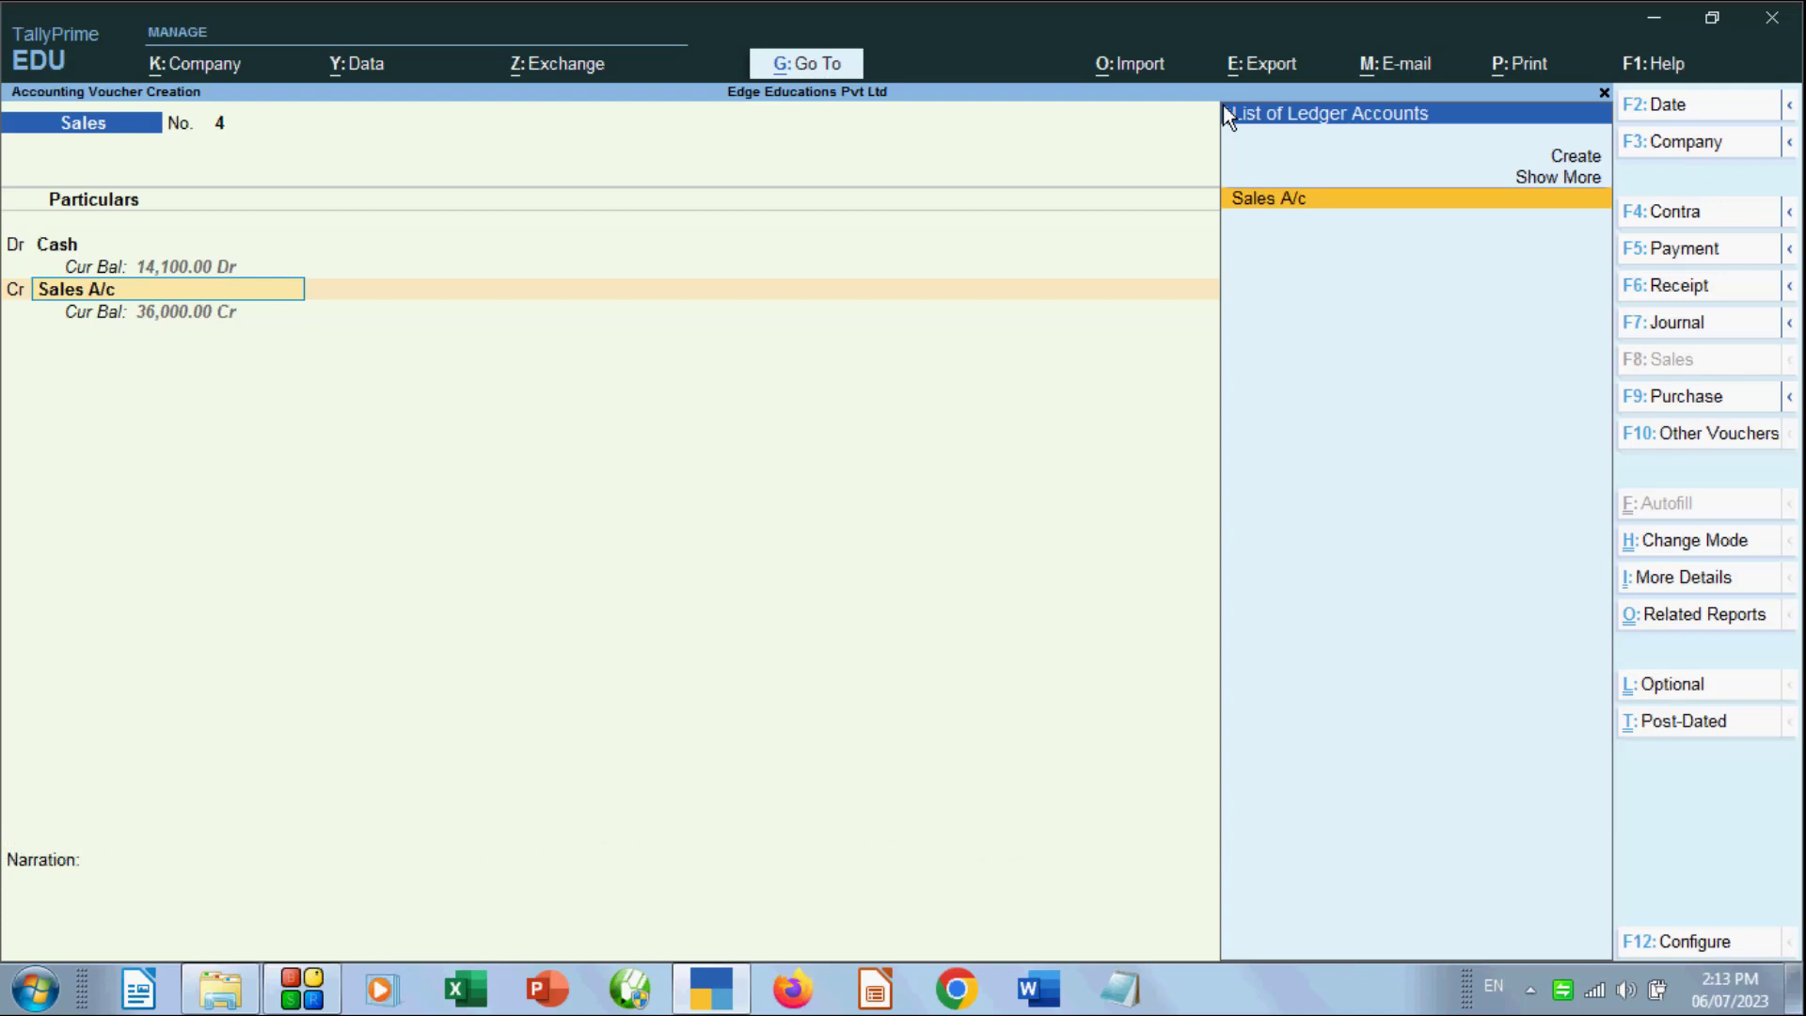
Create a new ledger from the credit line and name it Hardware Repair & Maintenance
{"action": "key", "text": "Up"}
{"action": "key", "text": "Up"}
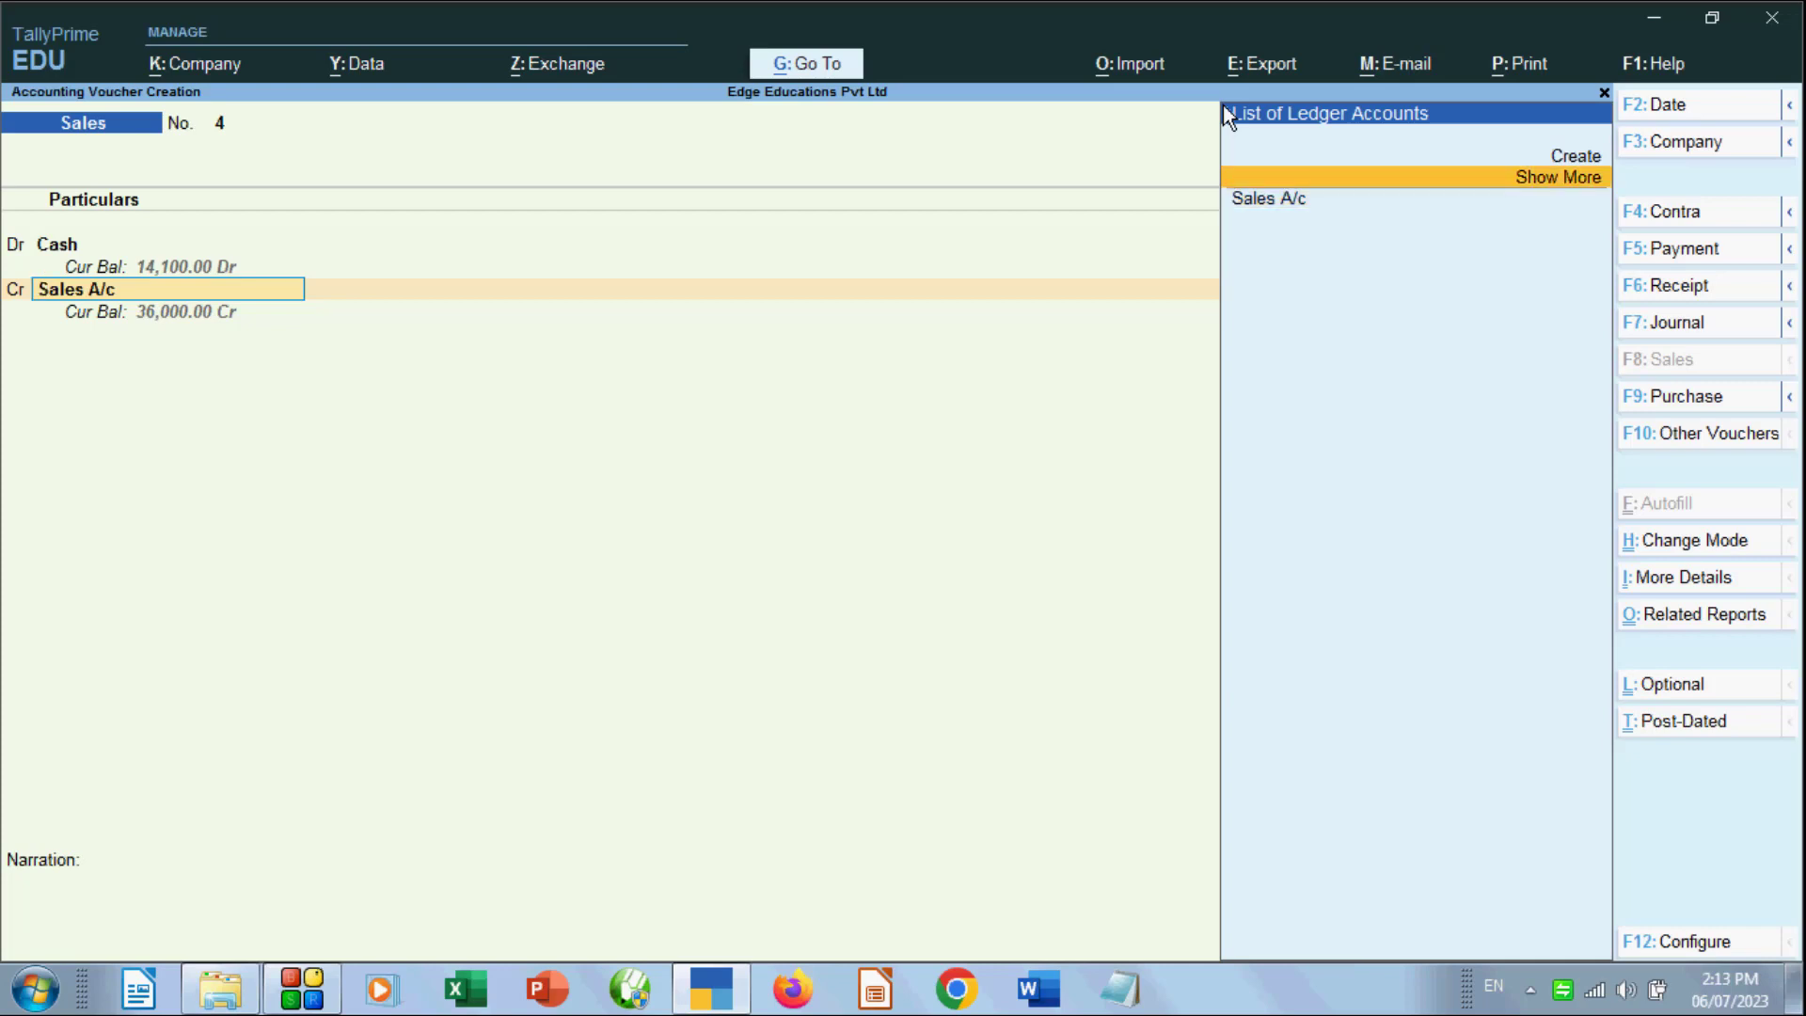
{"action": "key", "text": "Return"}
{"action": "type", "text": "Hs"}
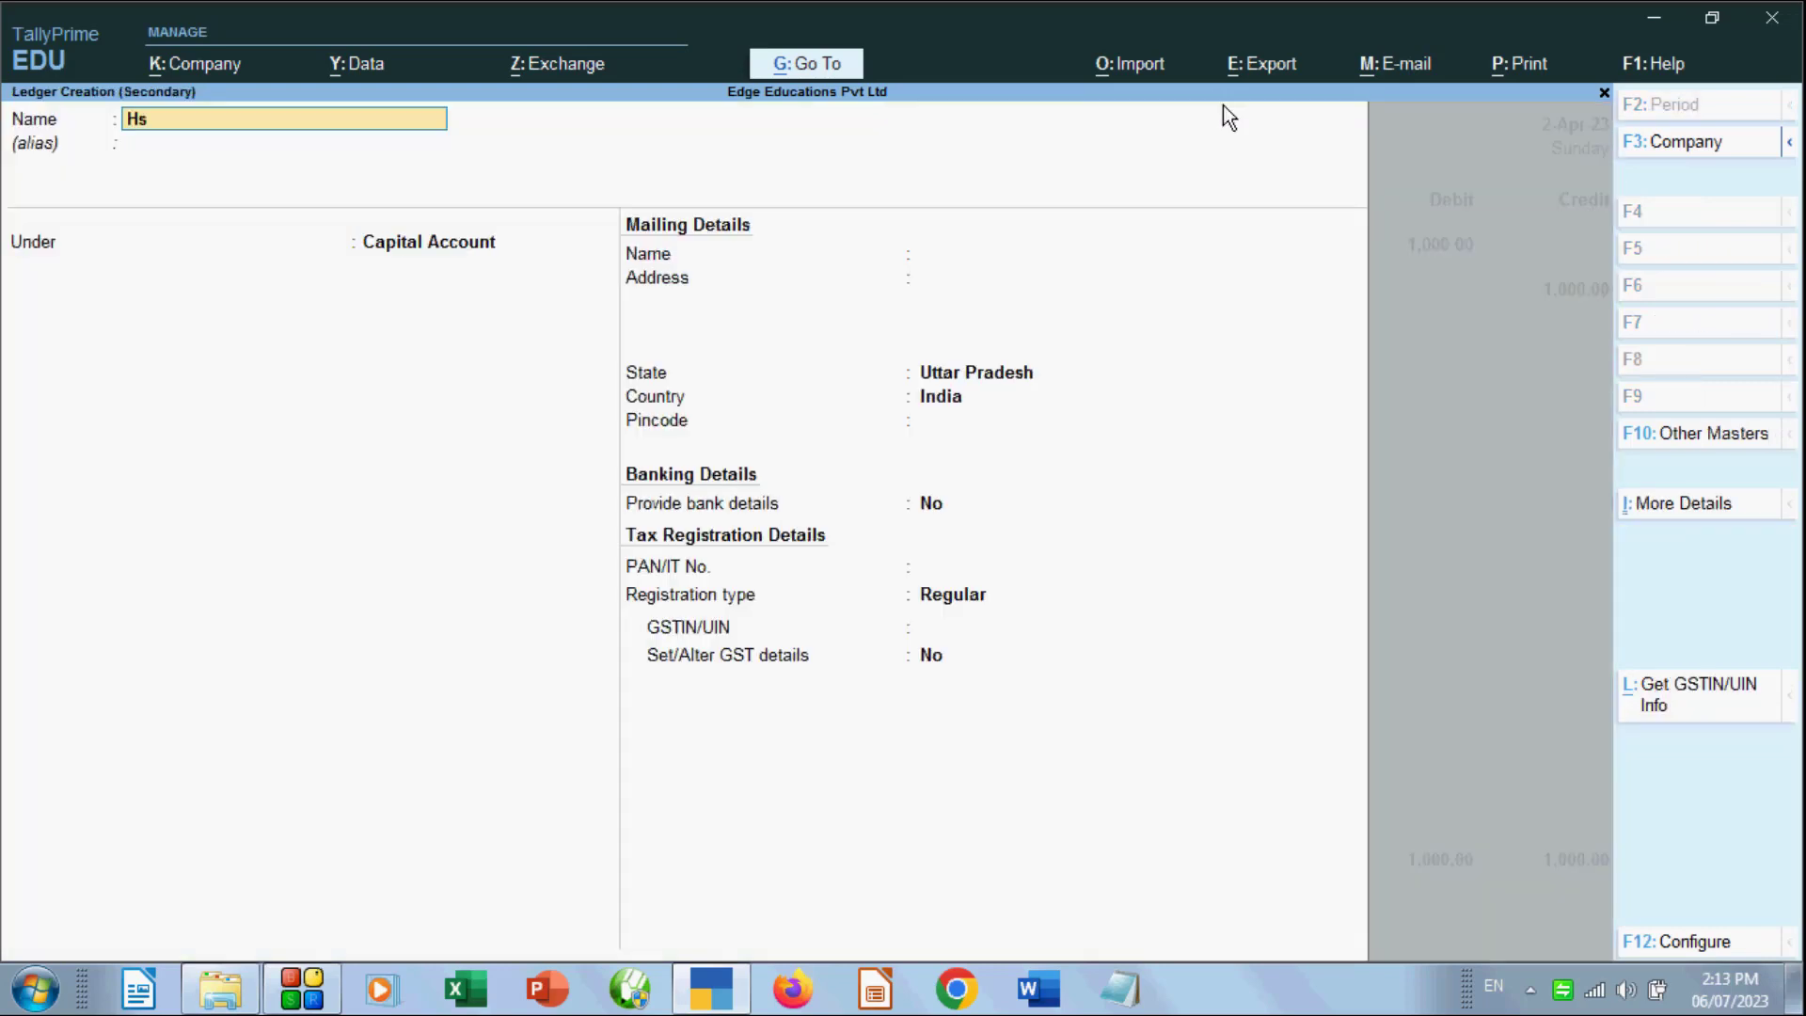
{"action": "key", "text": "BackSpace"}
{"action": "type", "text": "ardware"}
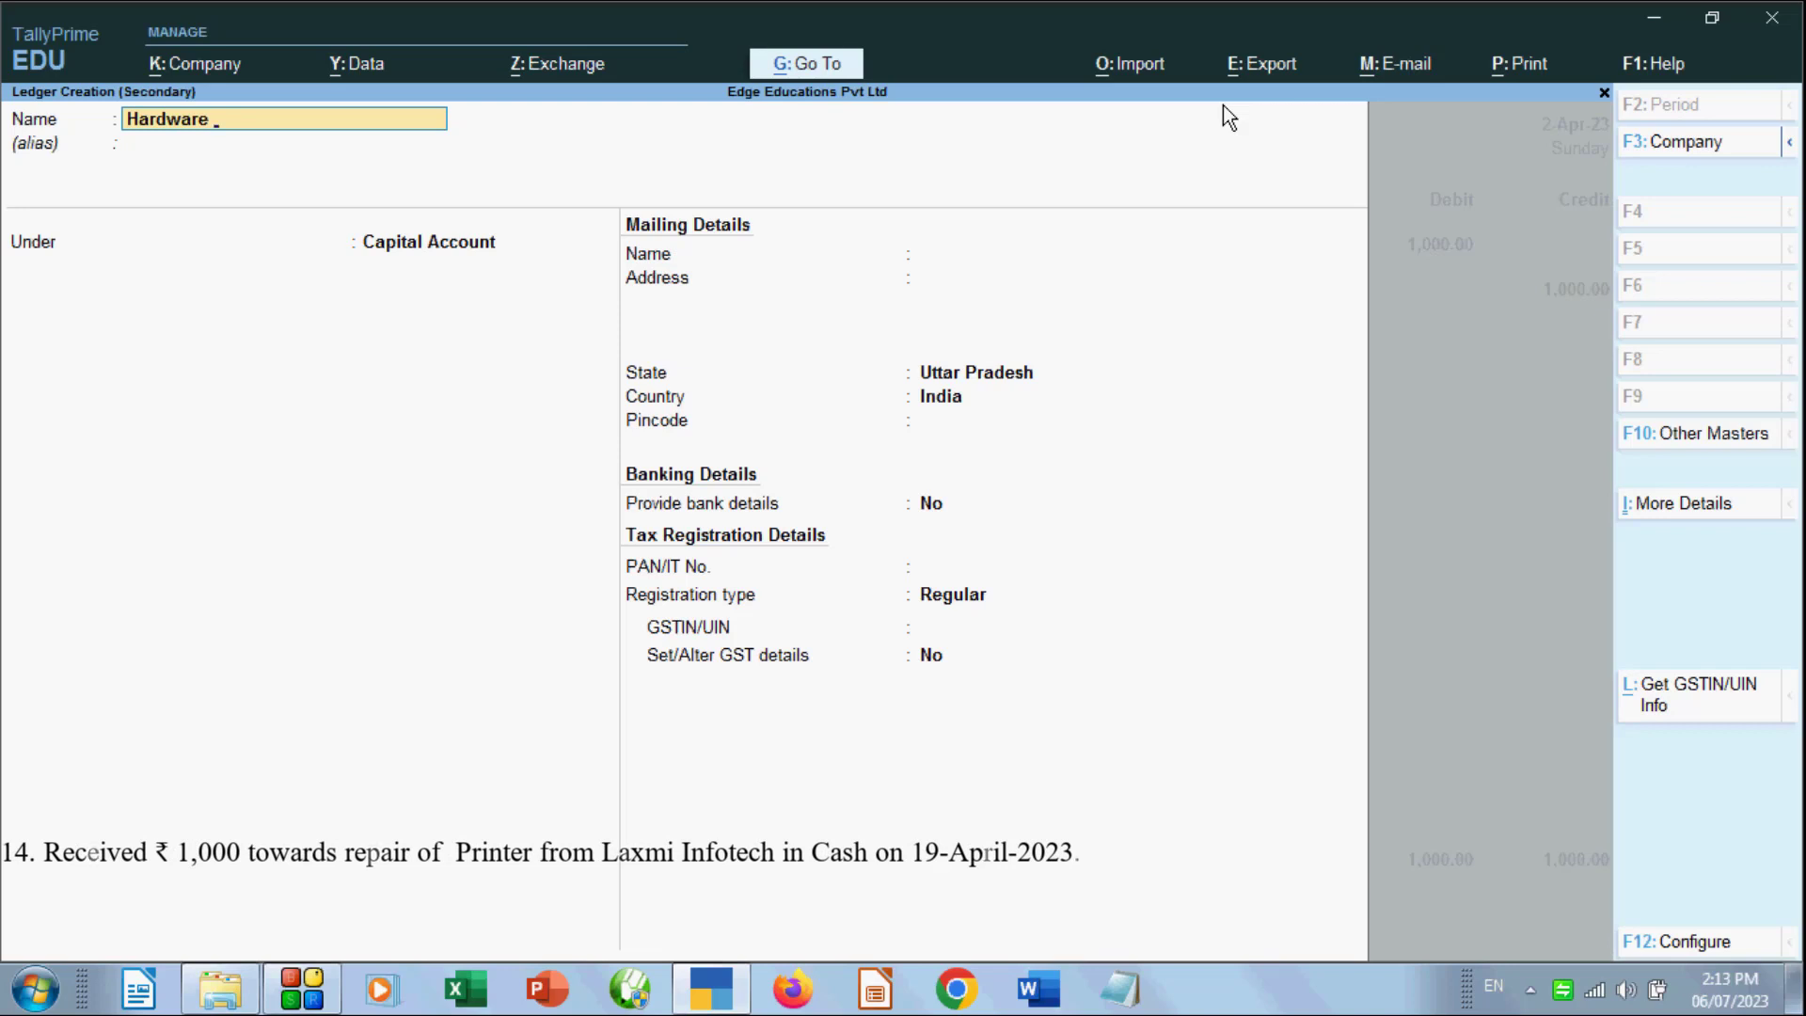
{"action": "type", "text": " Repair"}
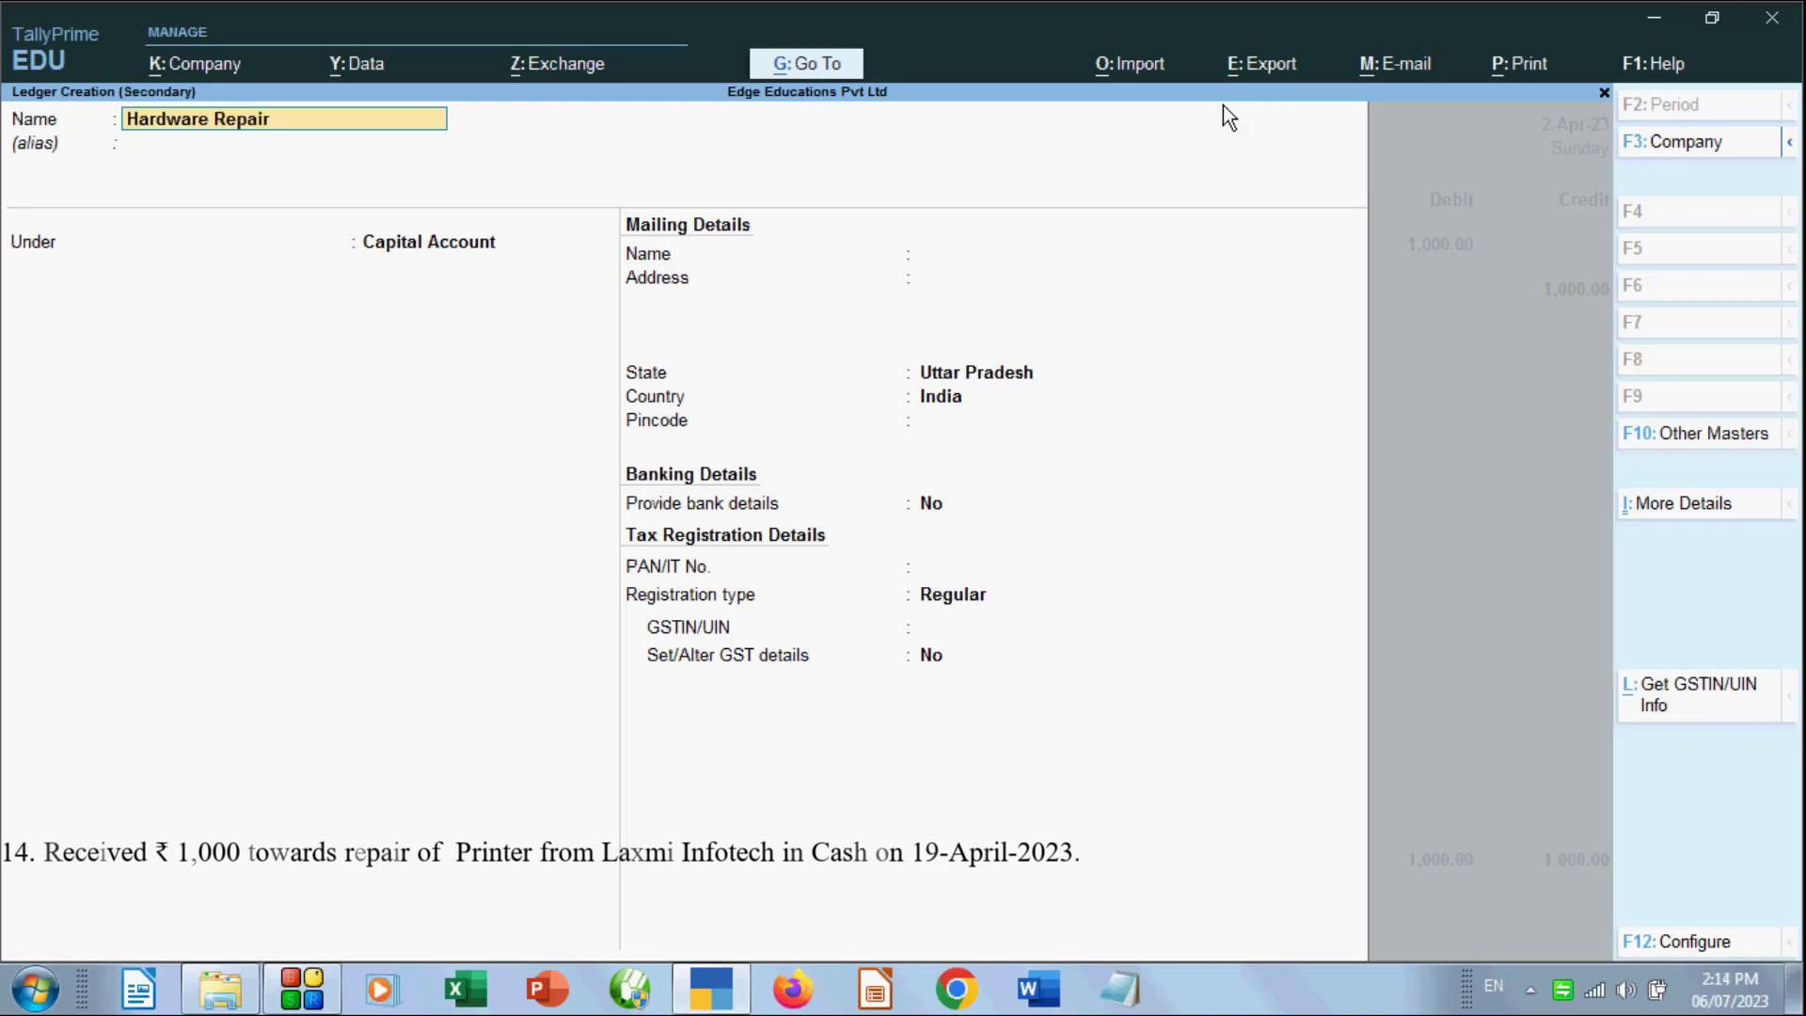
{"action": "type", "text": " &"}
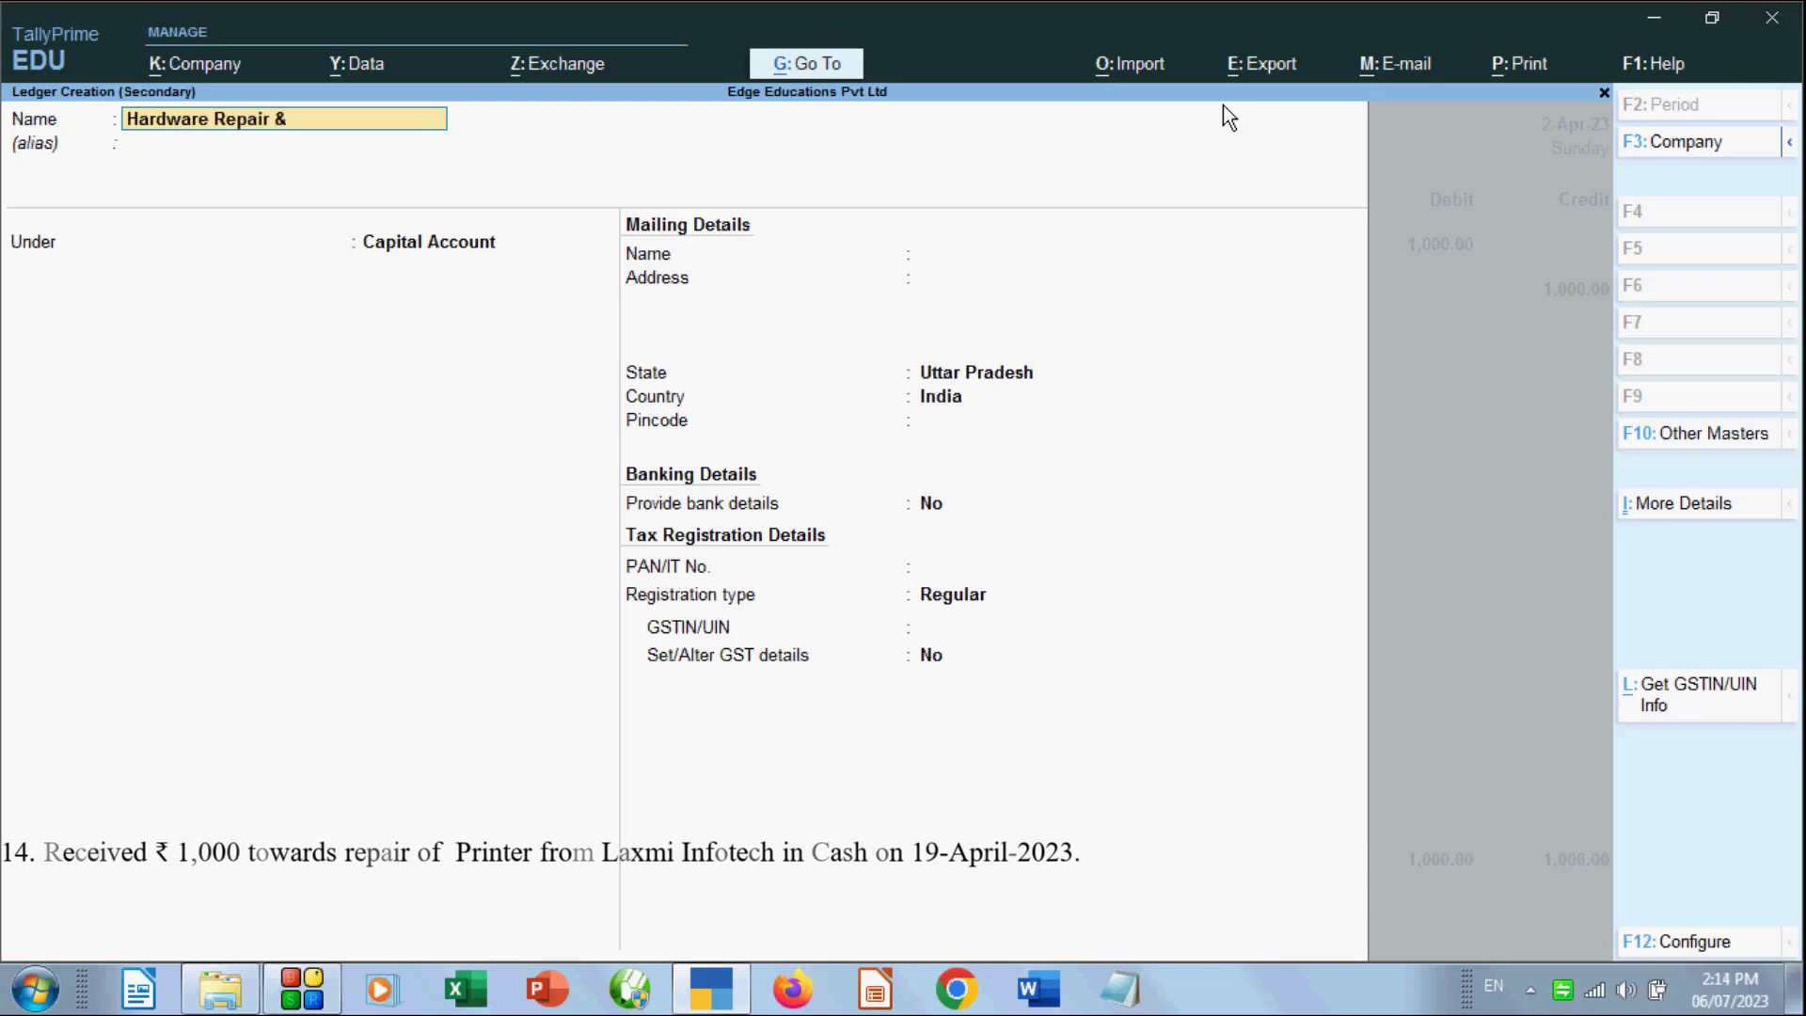
{"action": "type", "text": " Mainta"}
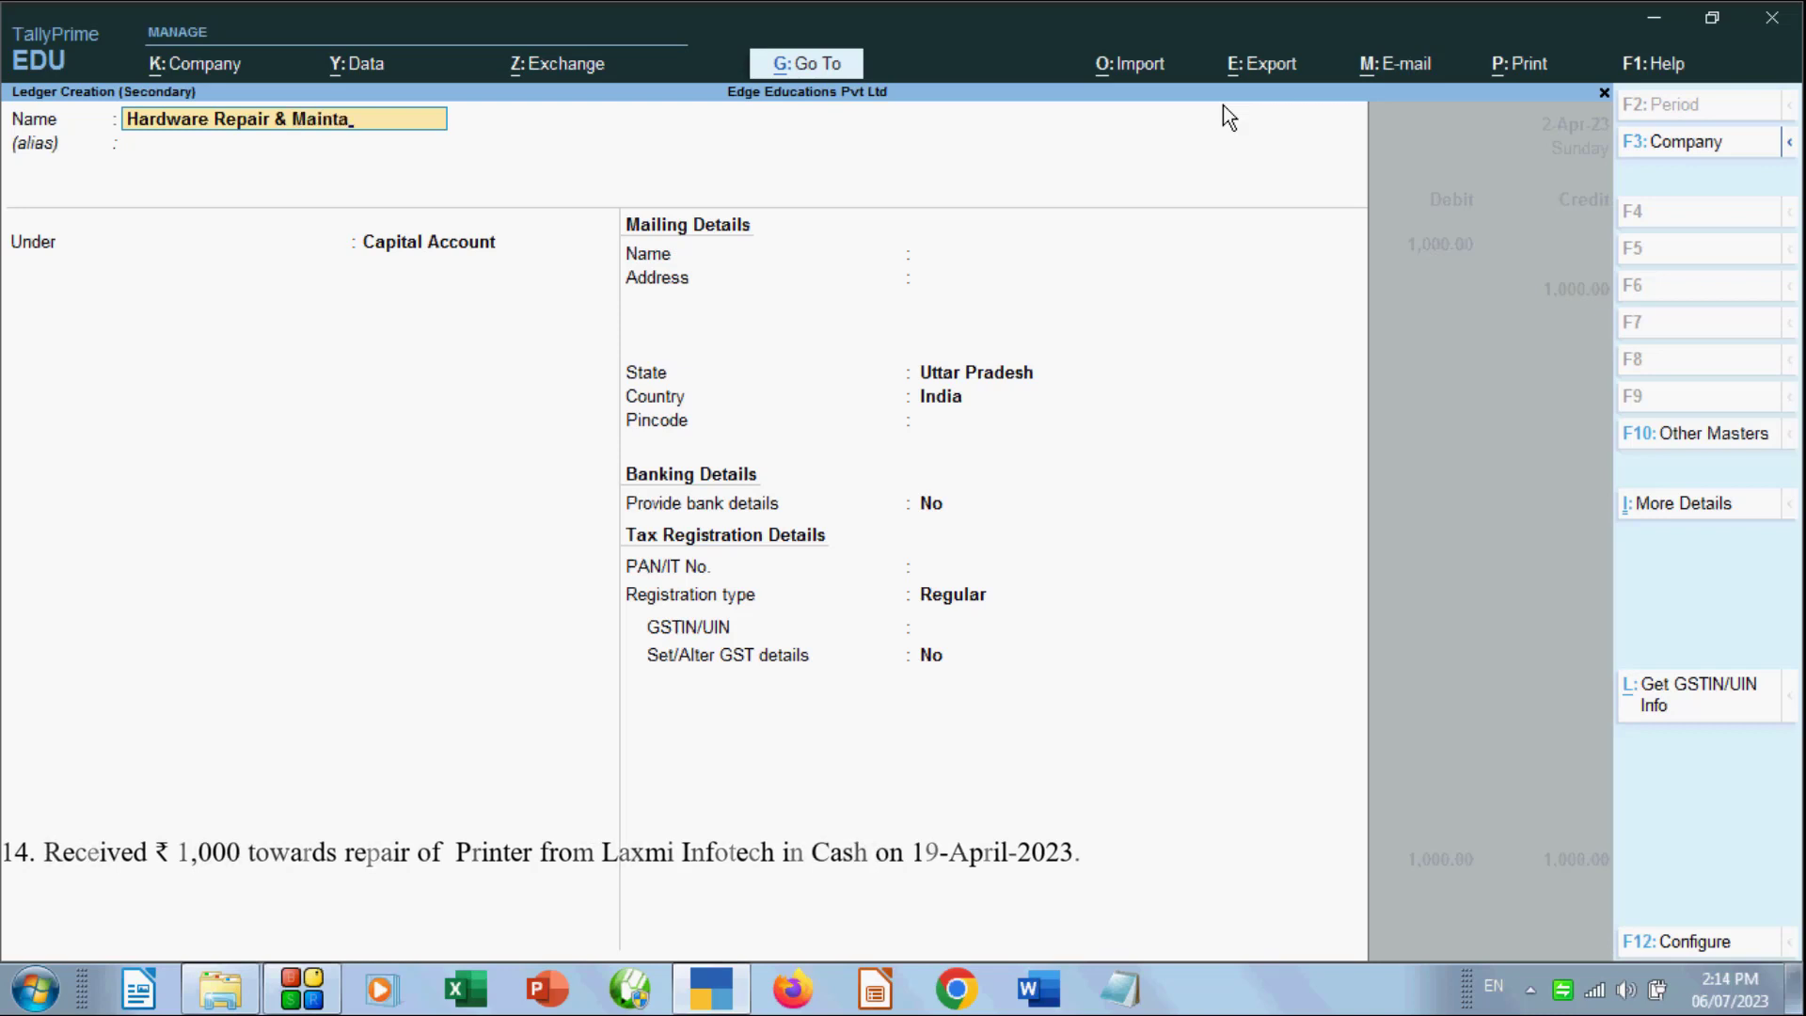
{"action": "key", "text": "BackSpace"}
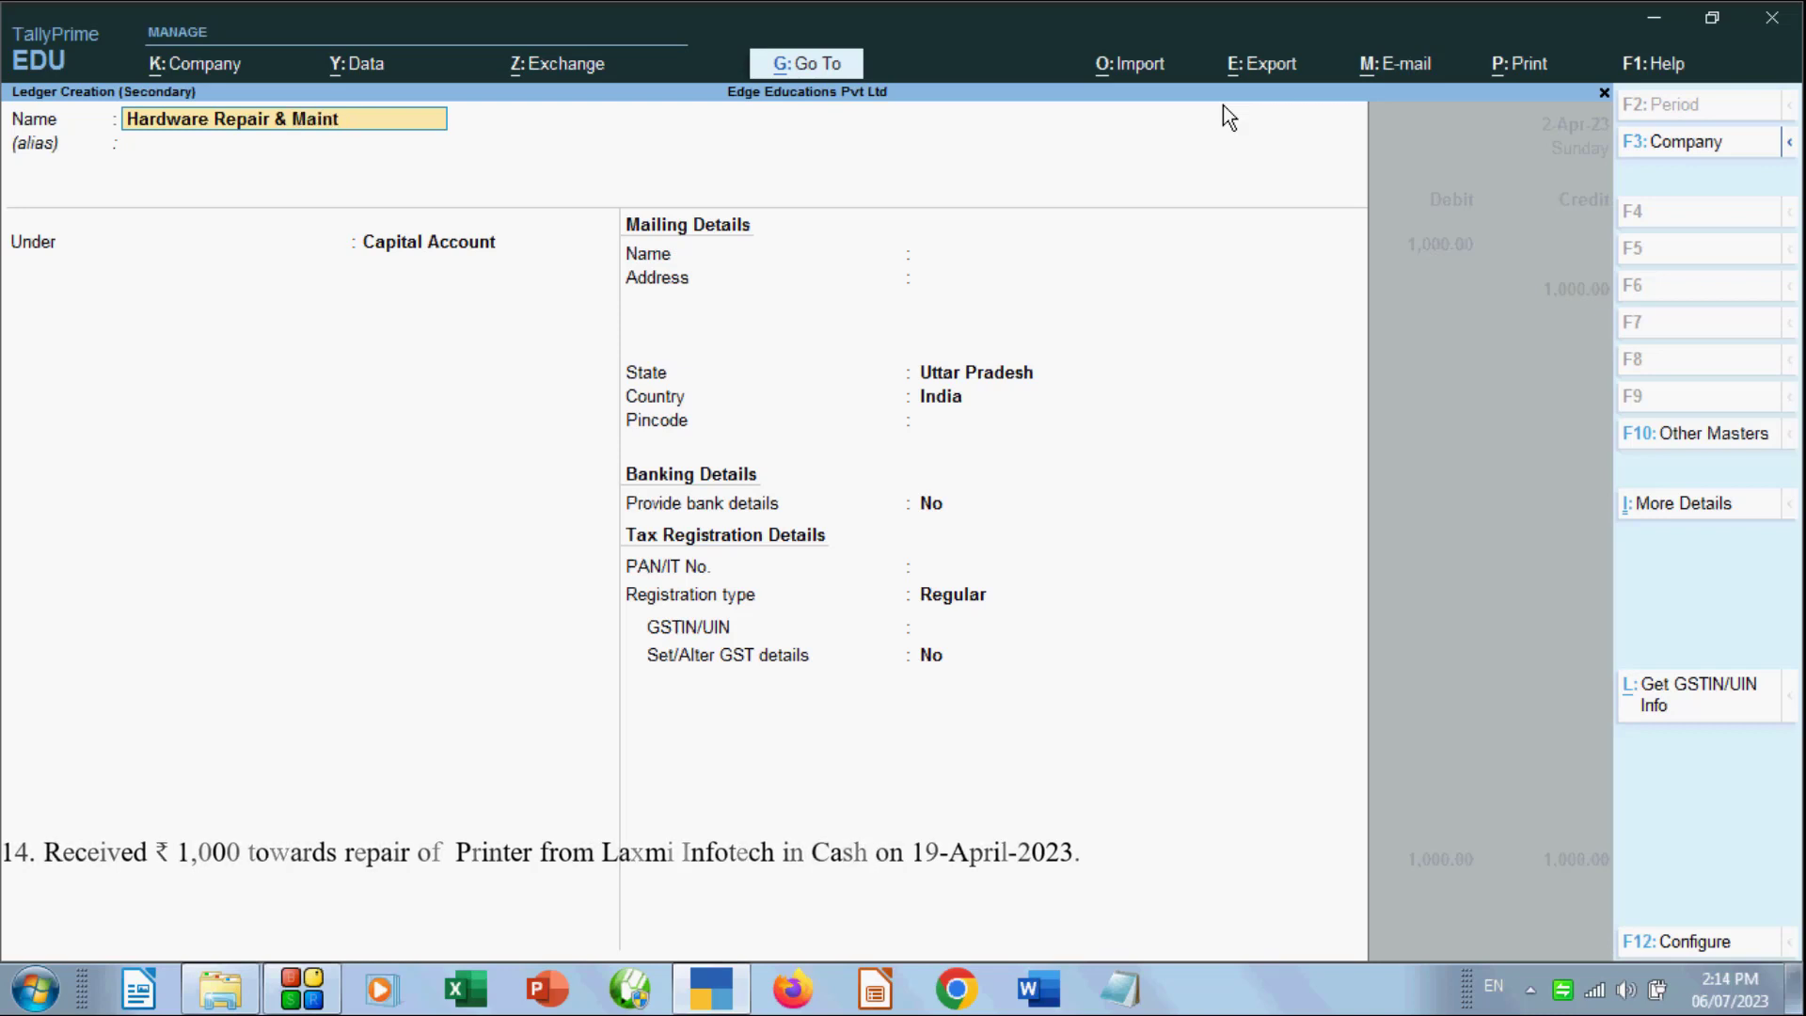
{"action": "type", "text": "en"}
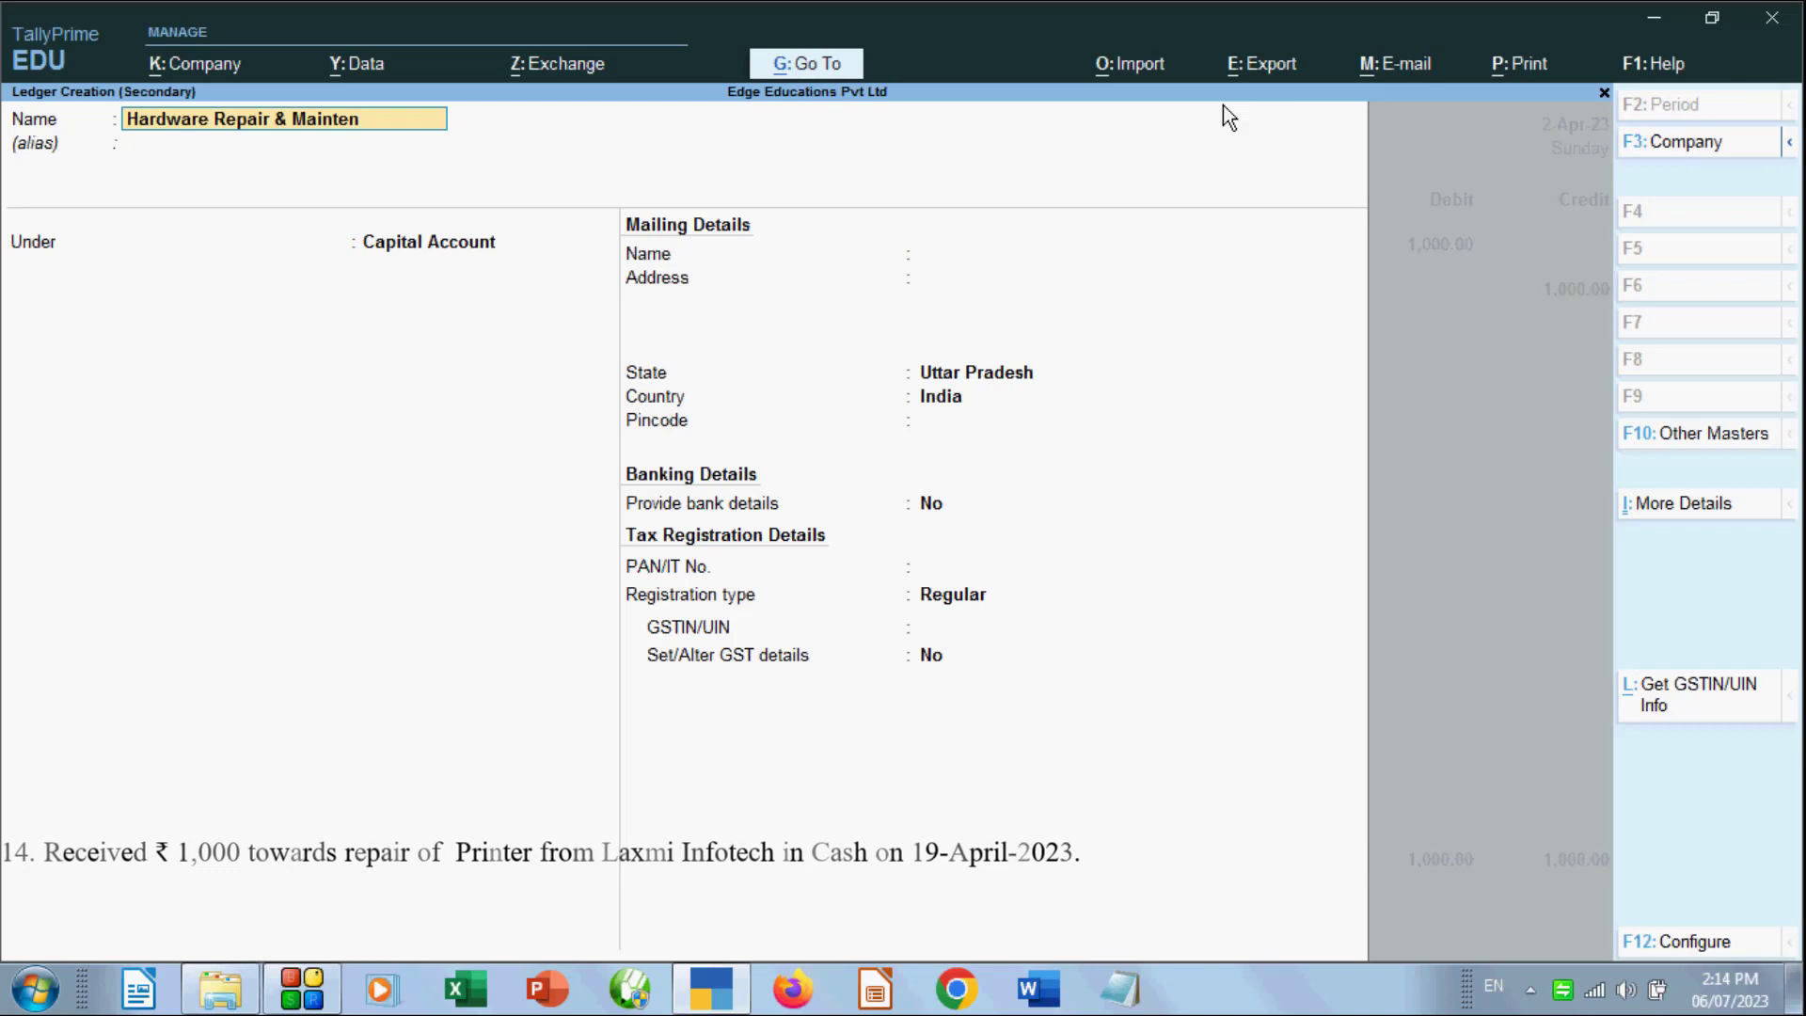
{"action": "type", "text": "ance"}
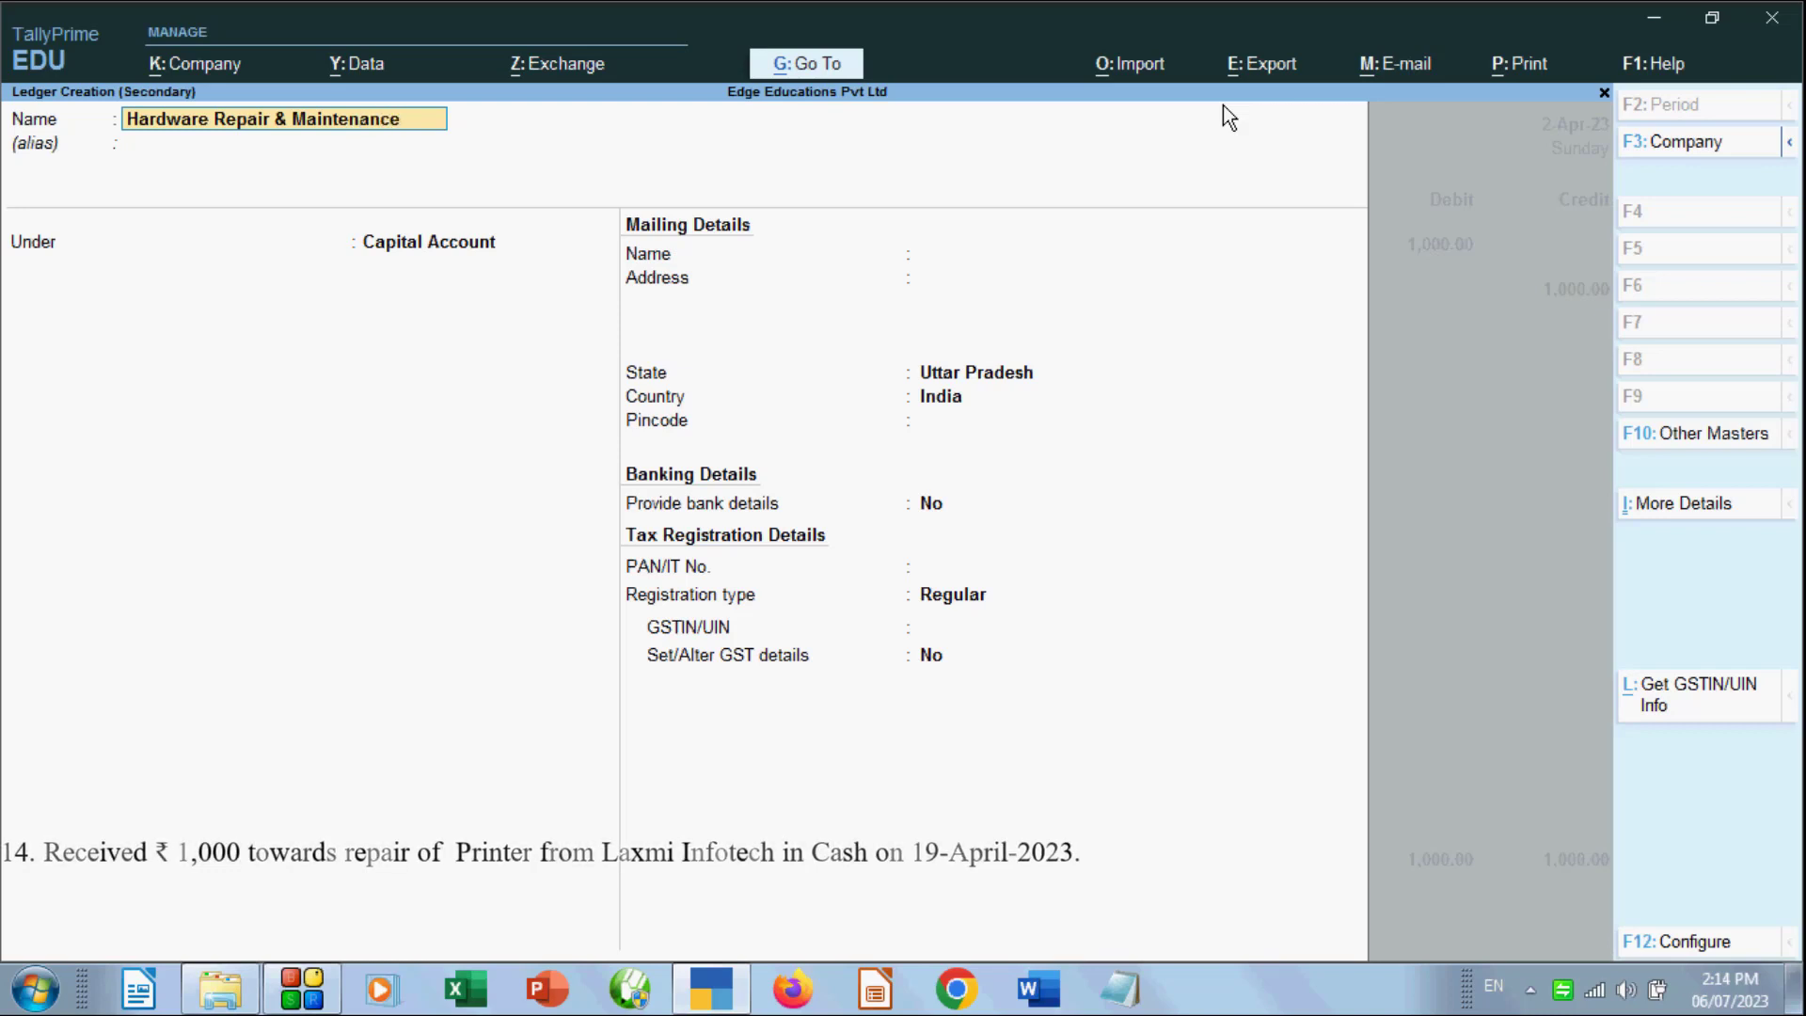
{"action": "key", "text": "Return"}
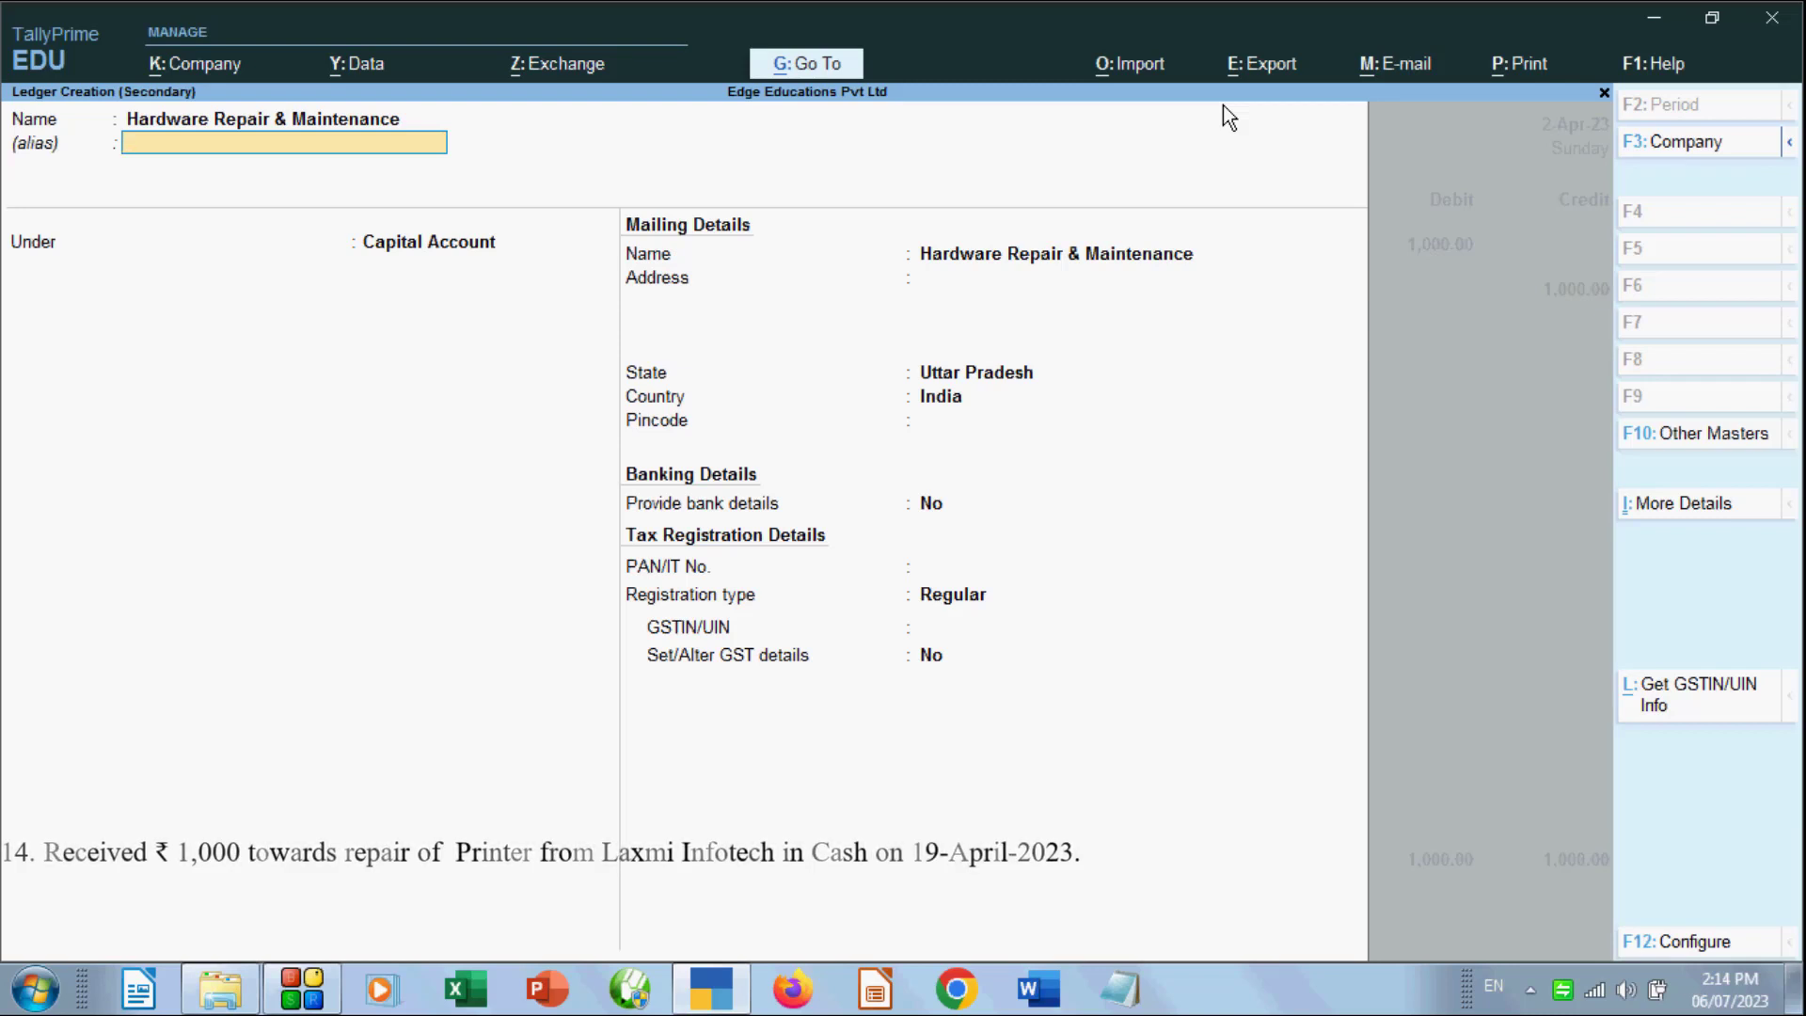
Save the new ledger under Indirect Incomes with ledger type Not Applicable, and accept 1,000.00 as its credit amount
{"action": "key", "text": "Return"}
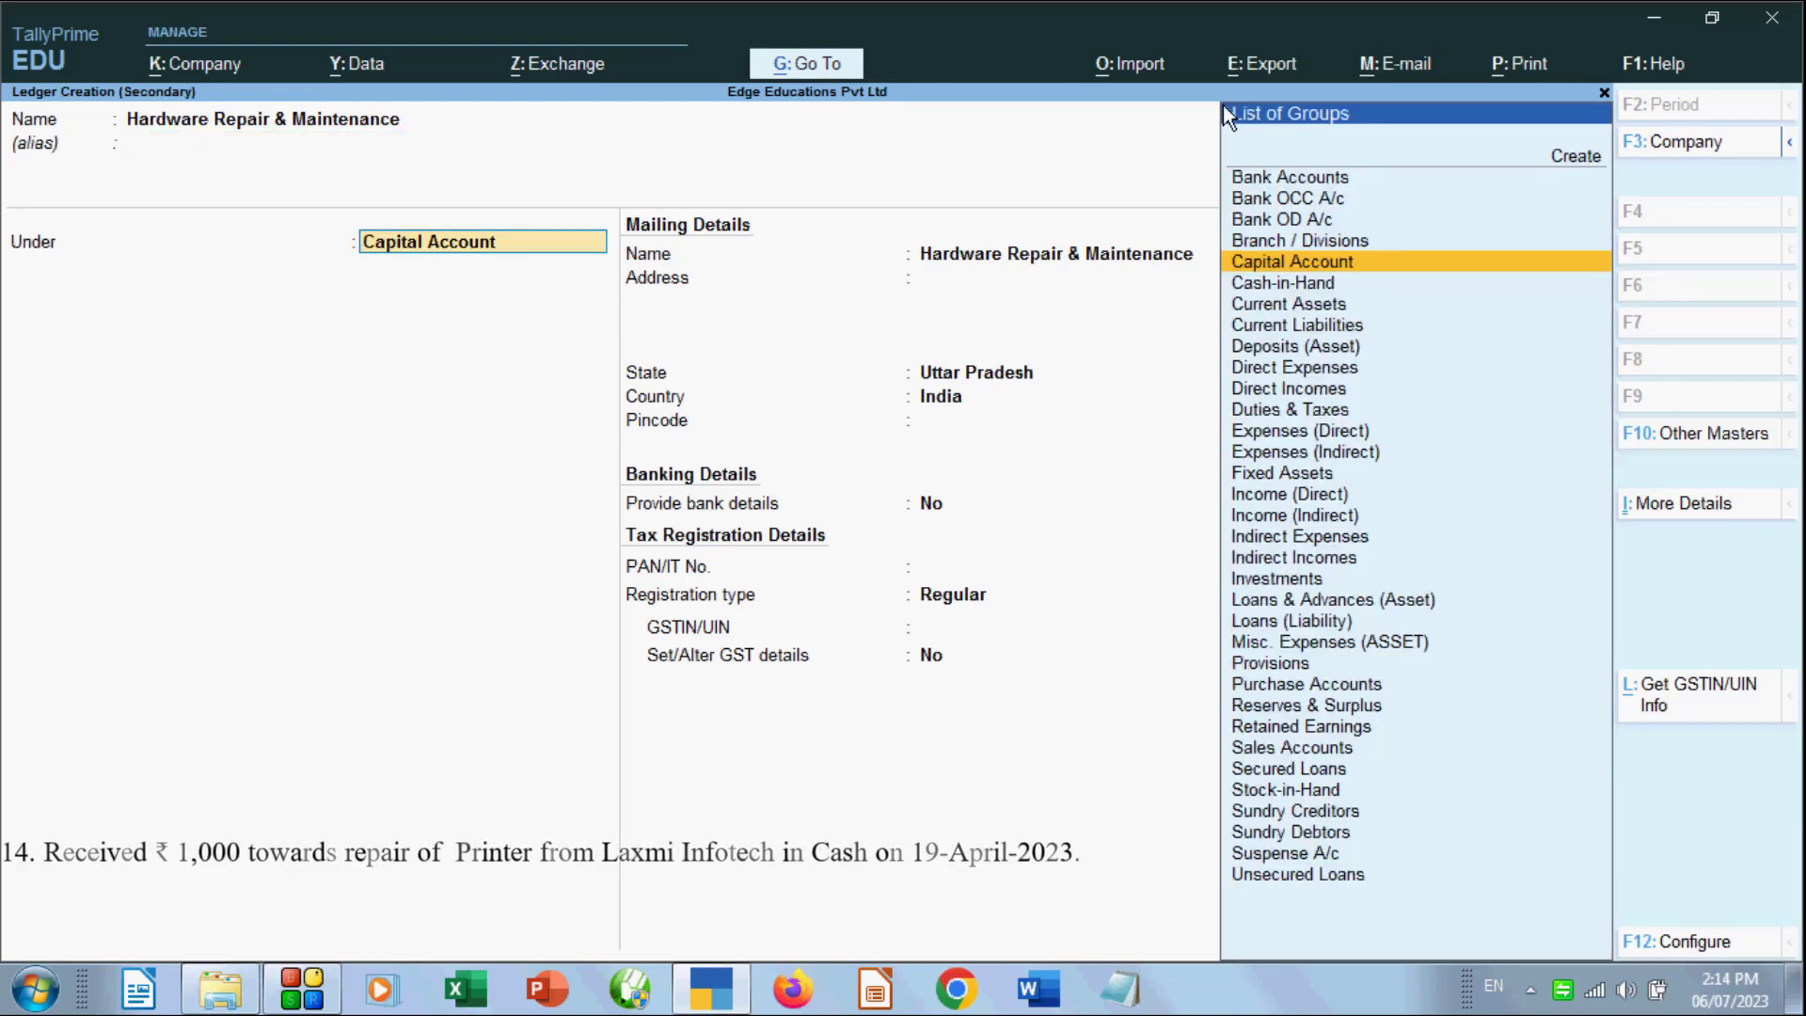
{"action": "type", "text": "In"}
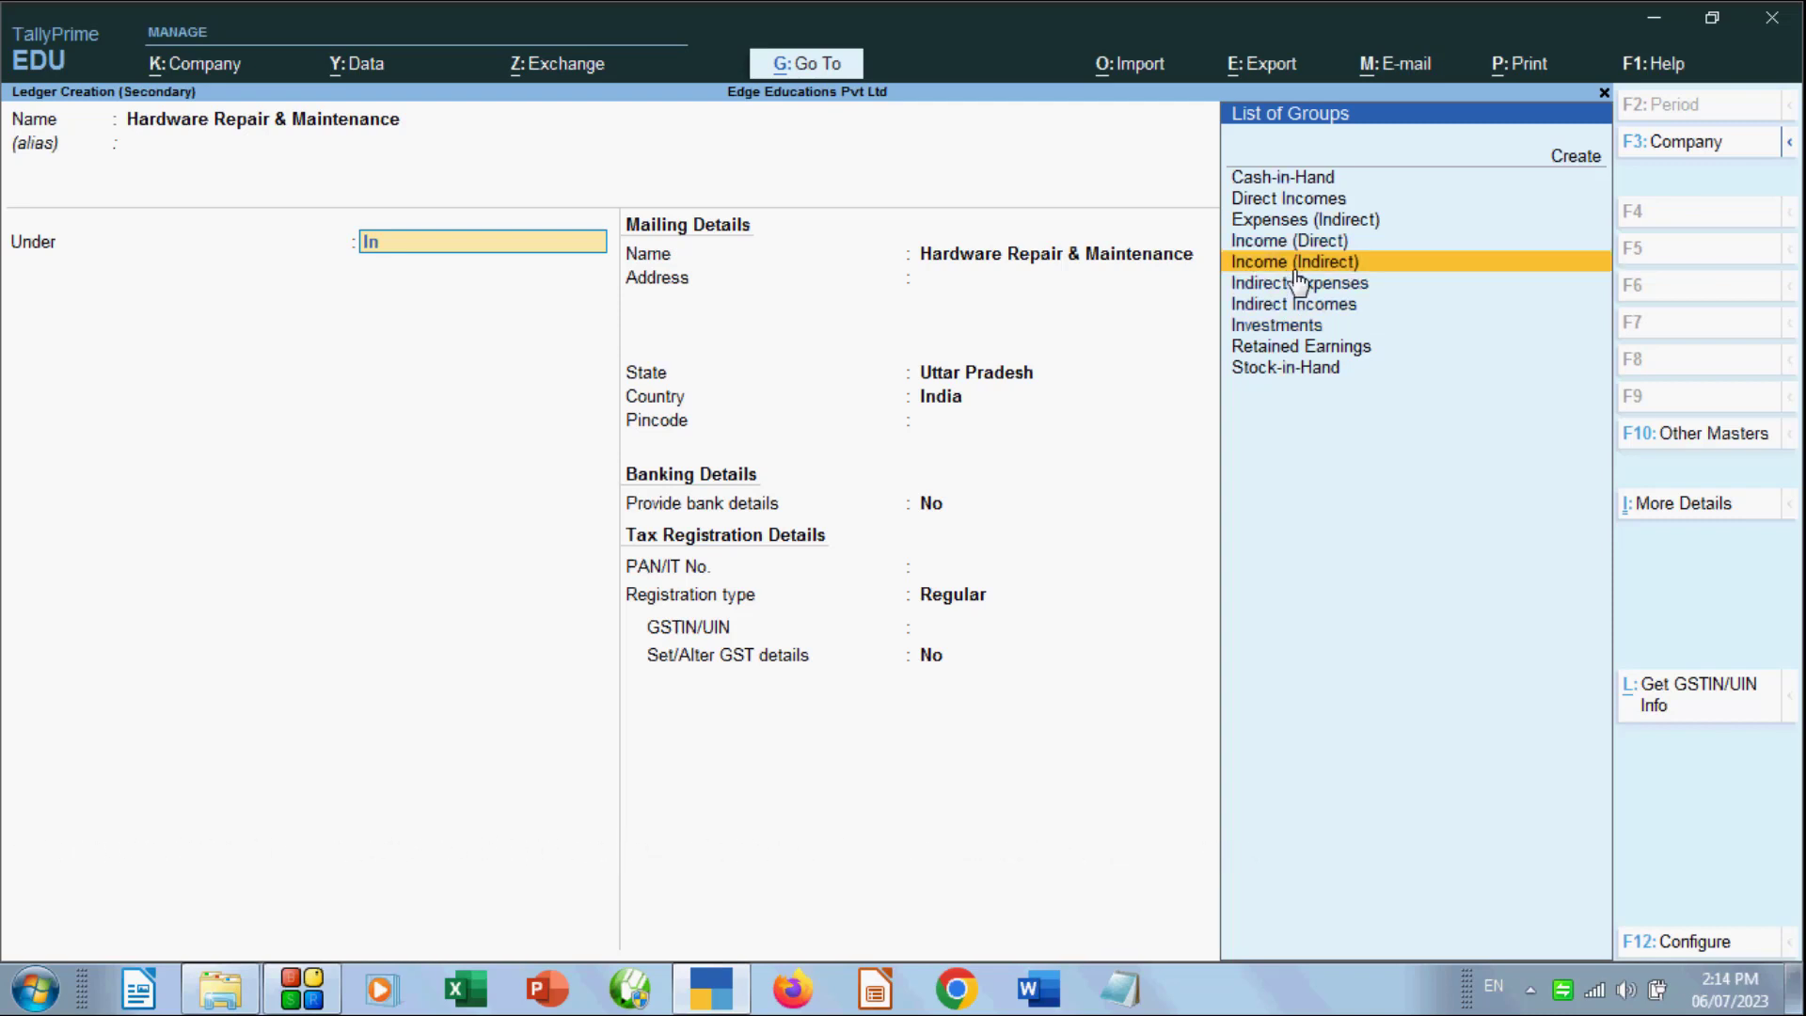
{"action": "left_click", "coordinate": [1318, 308]}
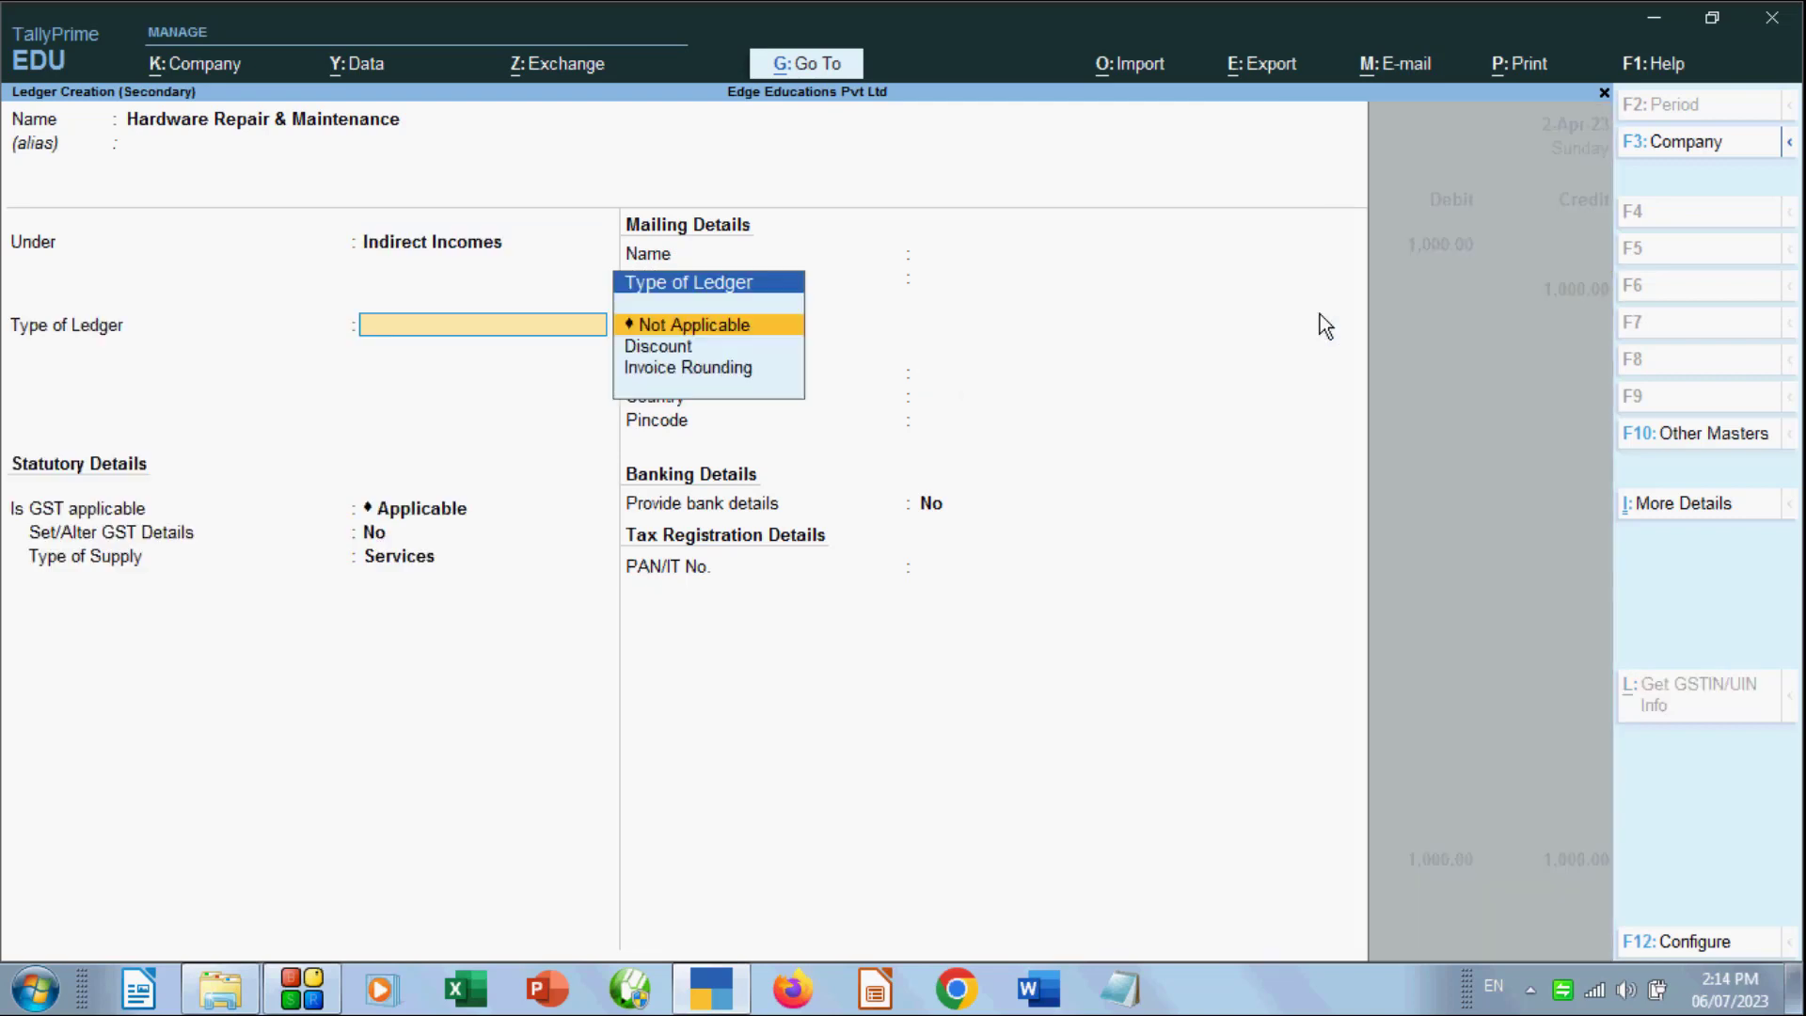
{"action": "key", "text": "Return"}
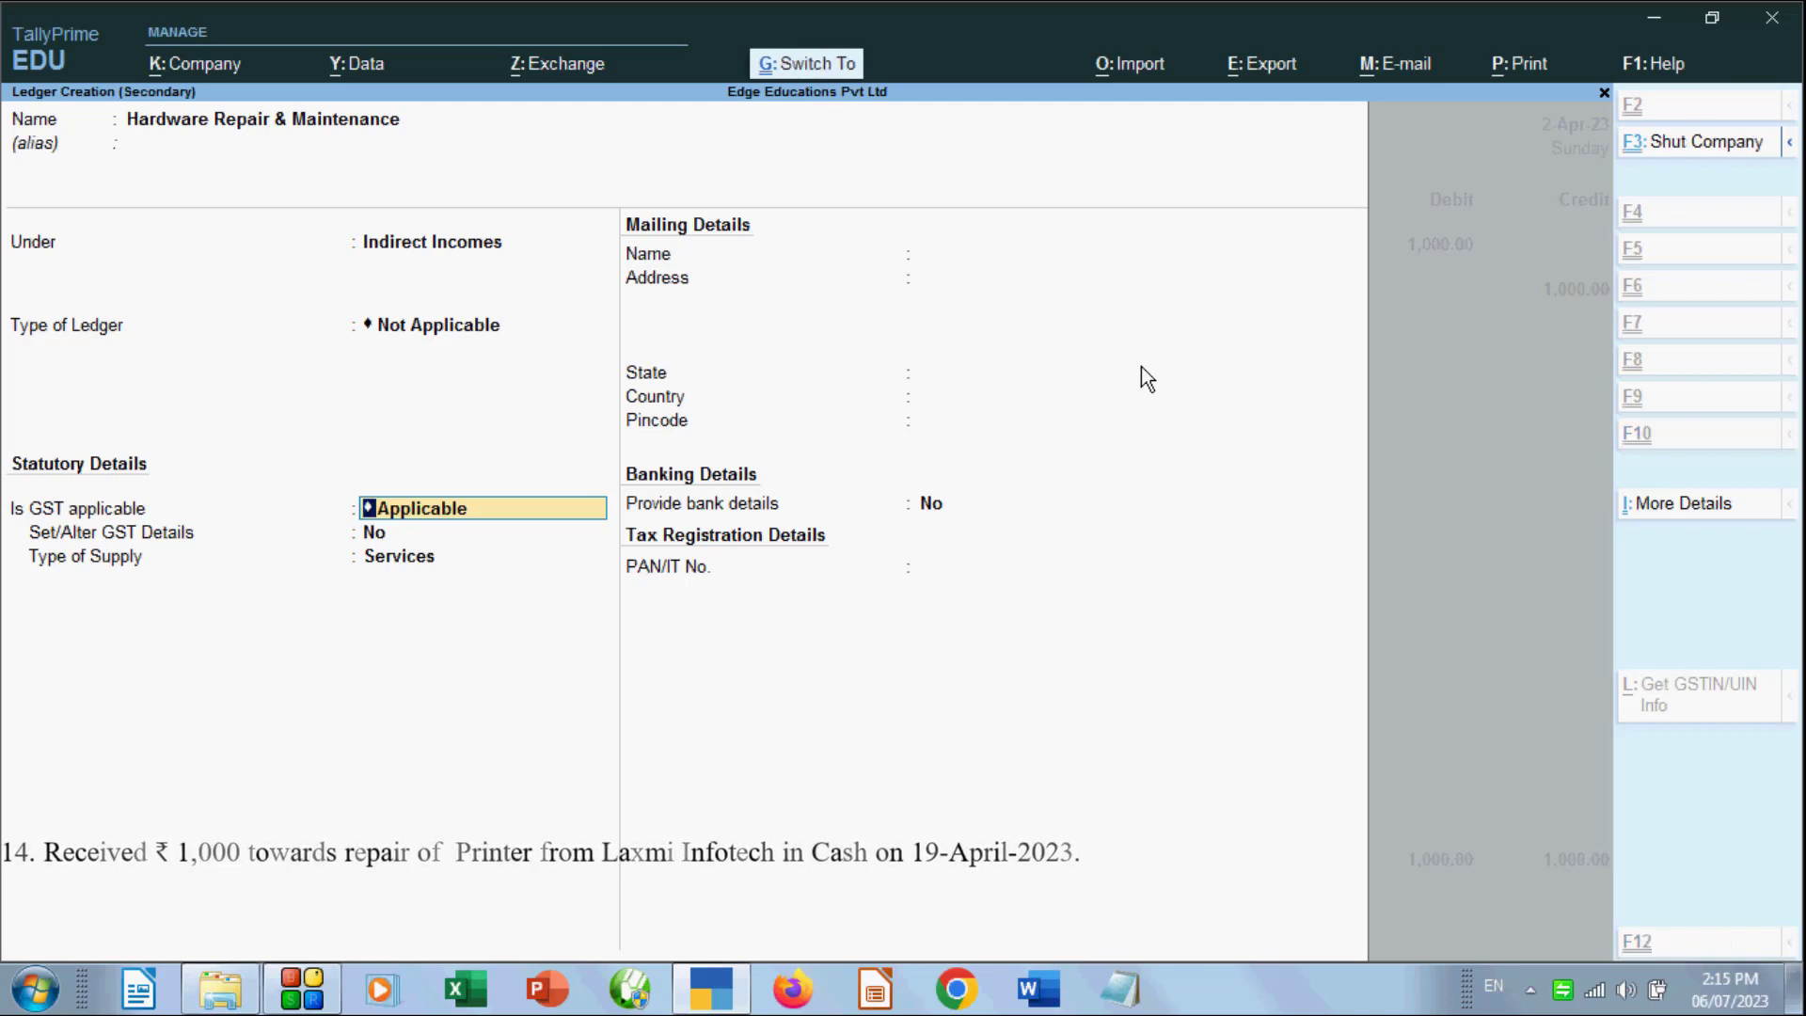
{"action": "key", "text": "ctrl+a"}
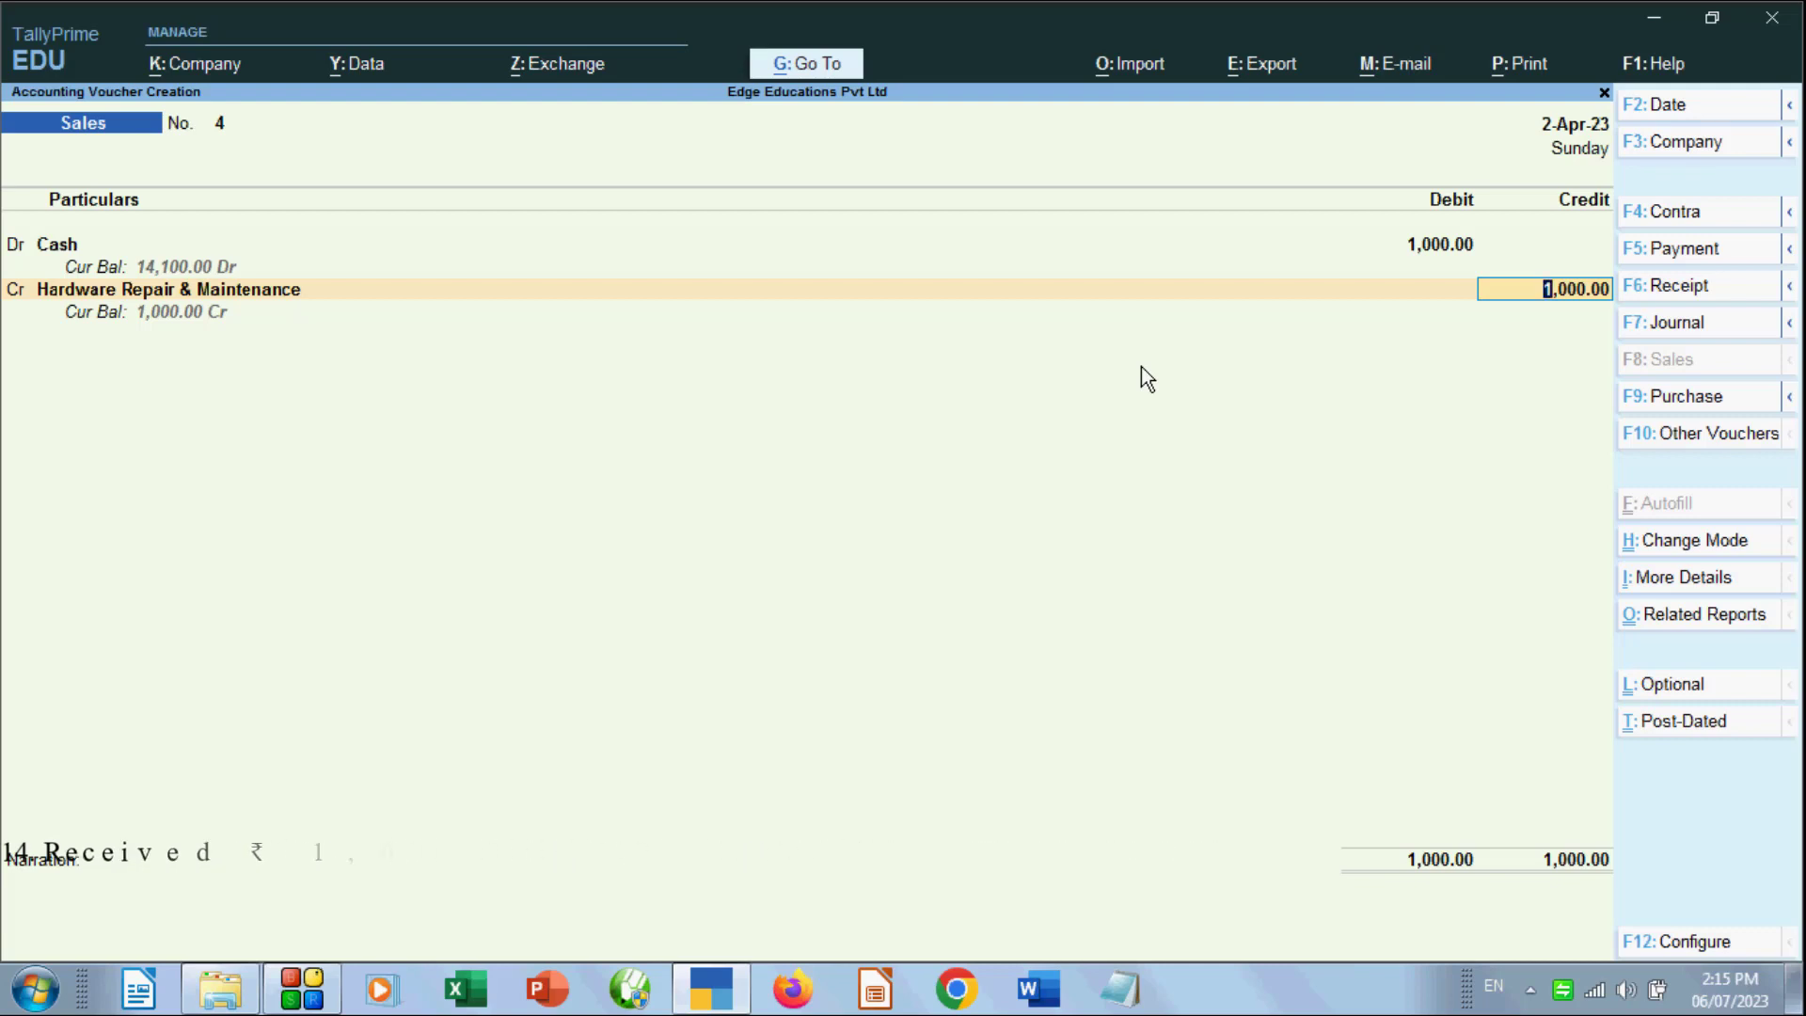
{"action": "key", "text": "Return"}
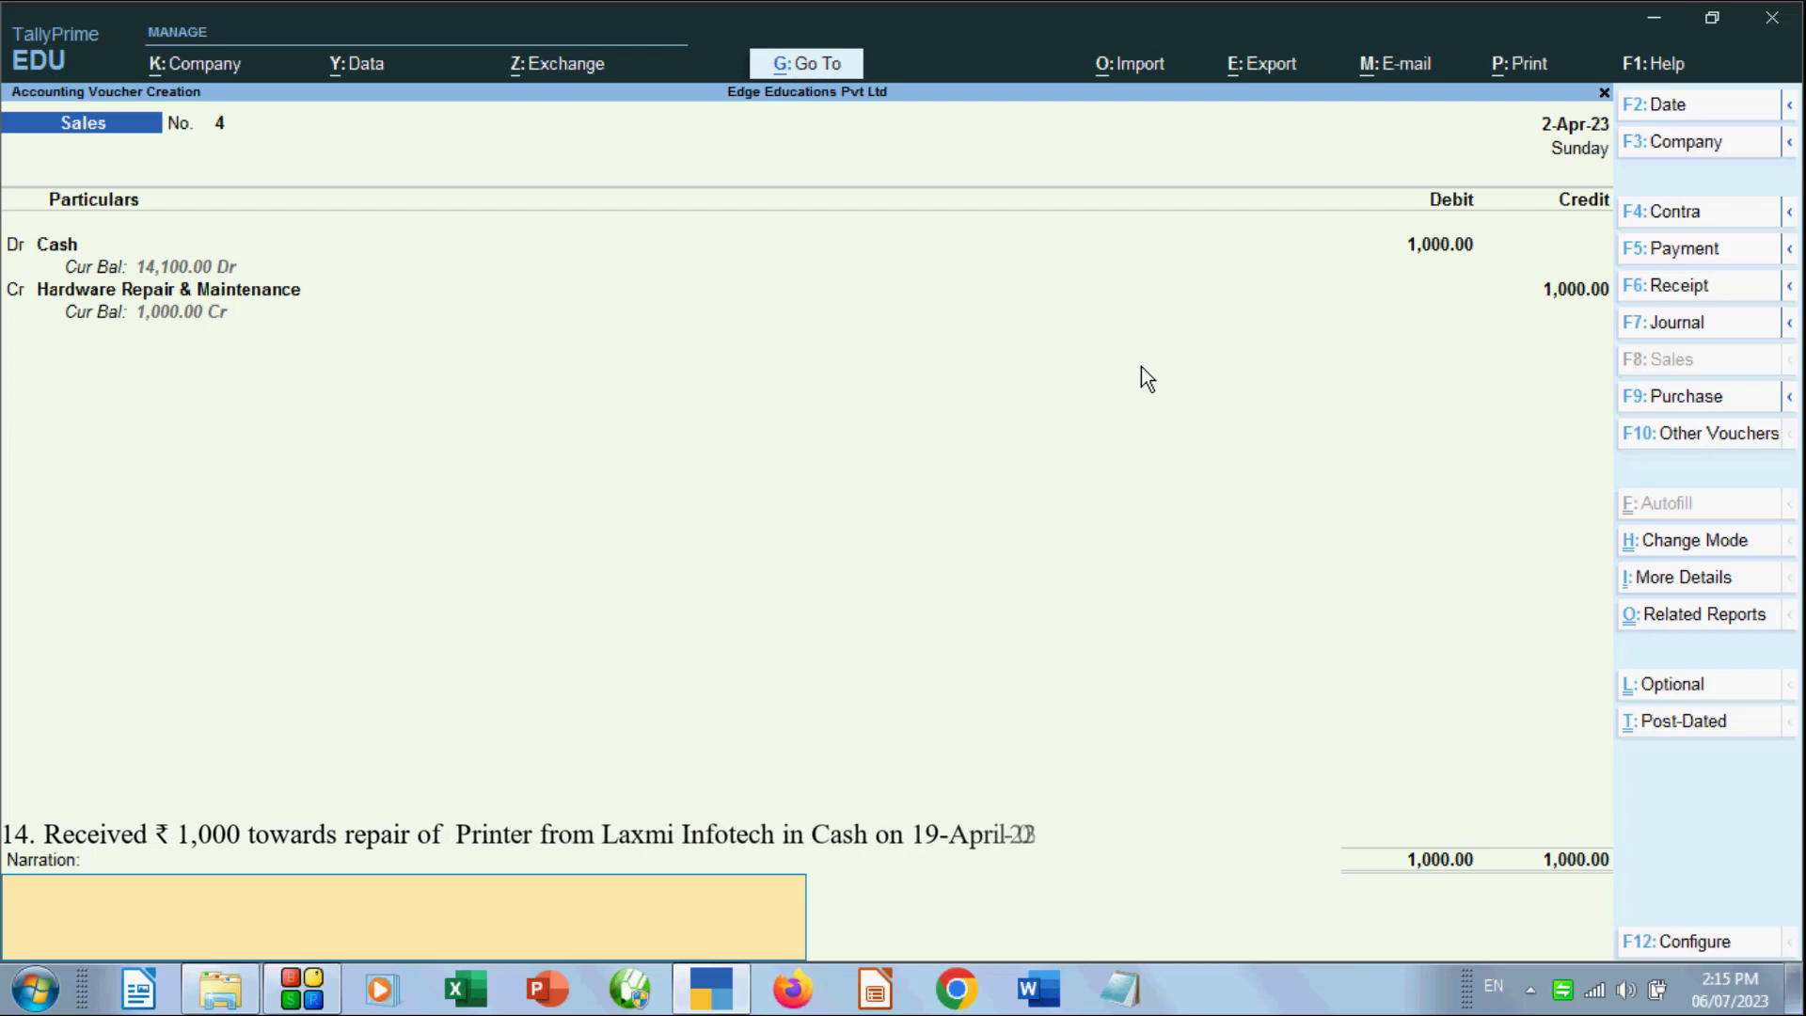
{"action": "key", "text": "alt+p"}
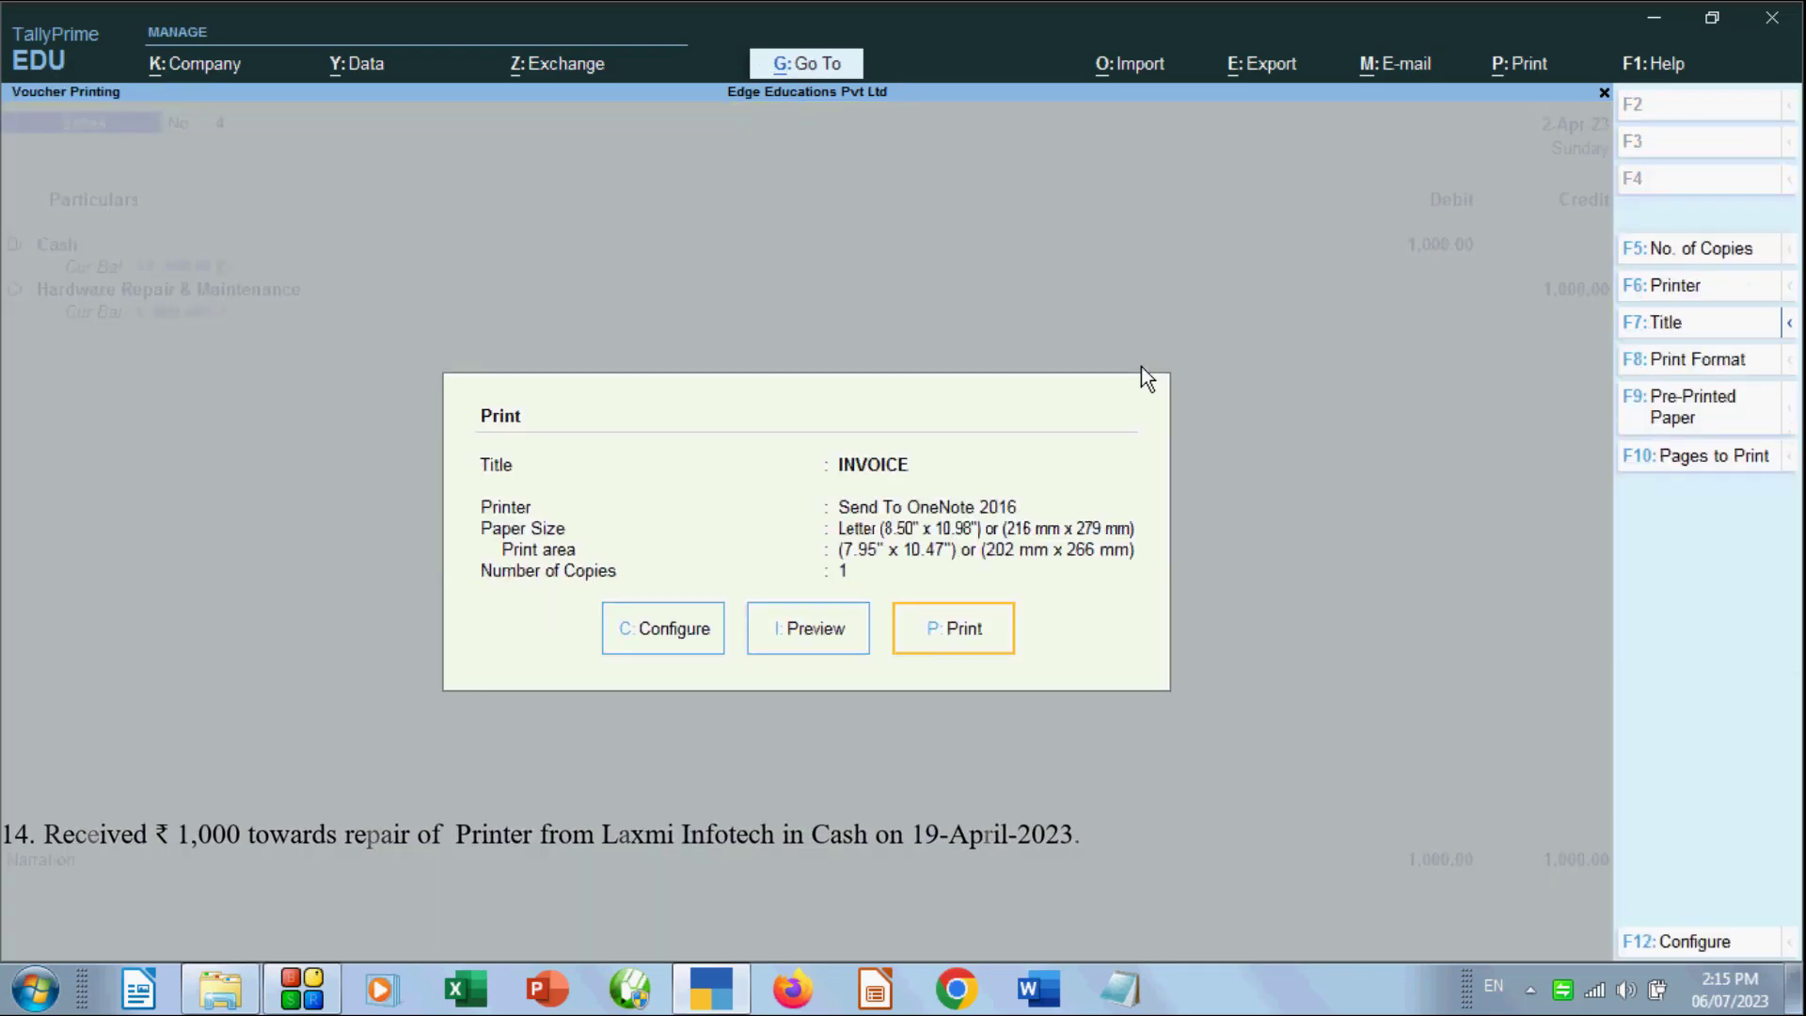
{"action": "key", "text": "Escape"}
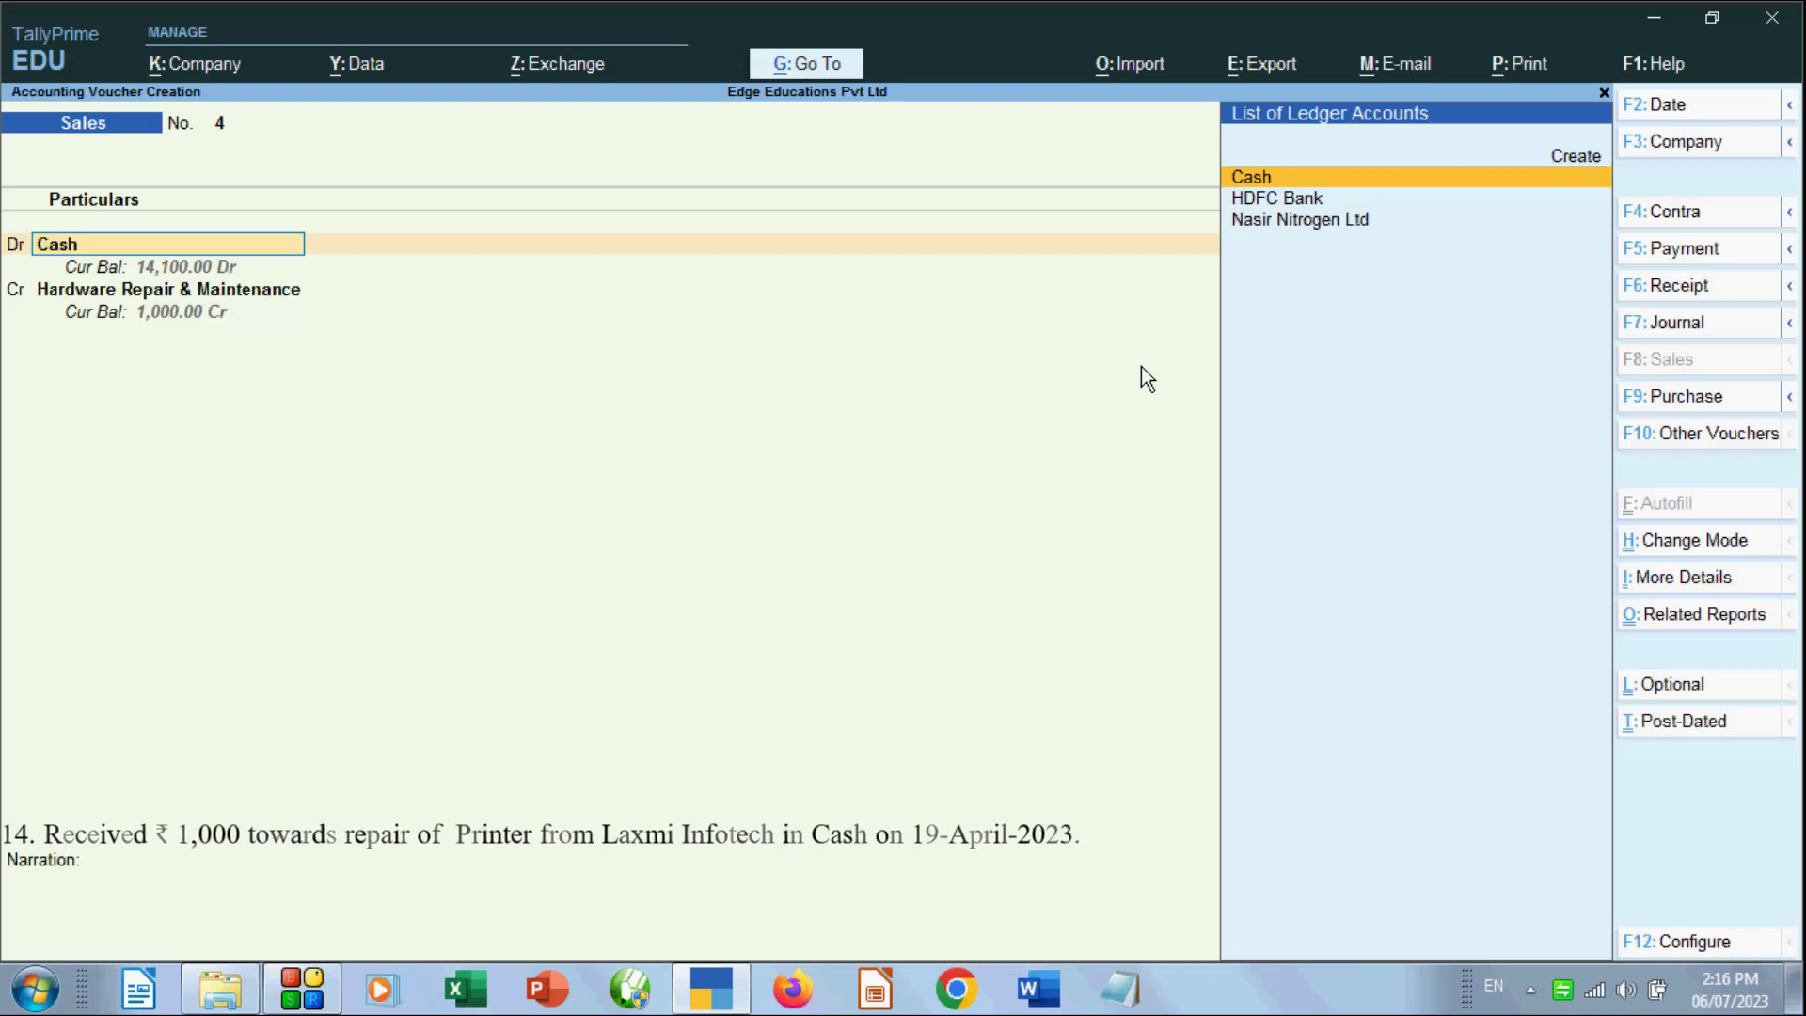
{"action": "key", "text": "Return"}
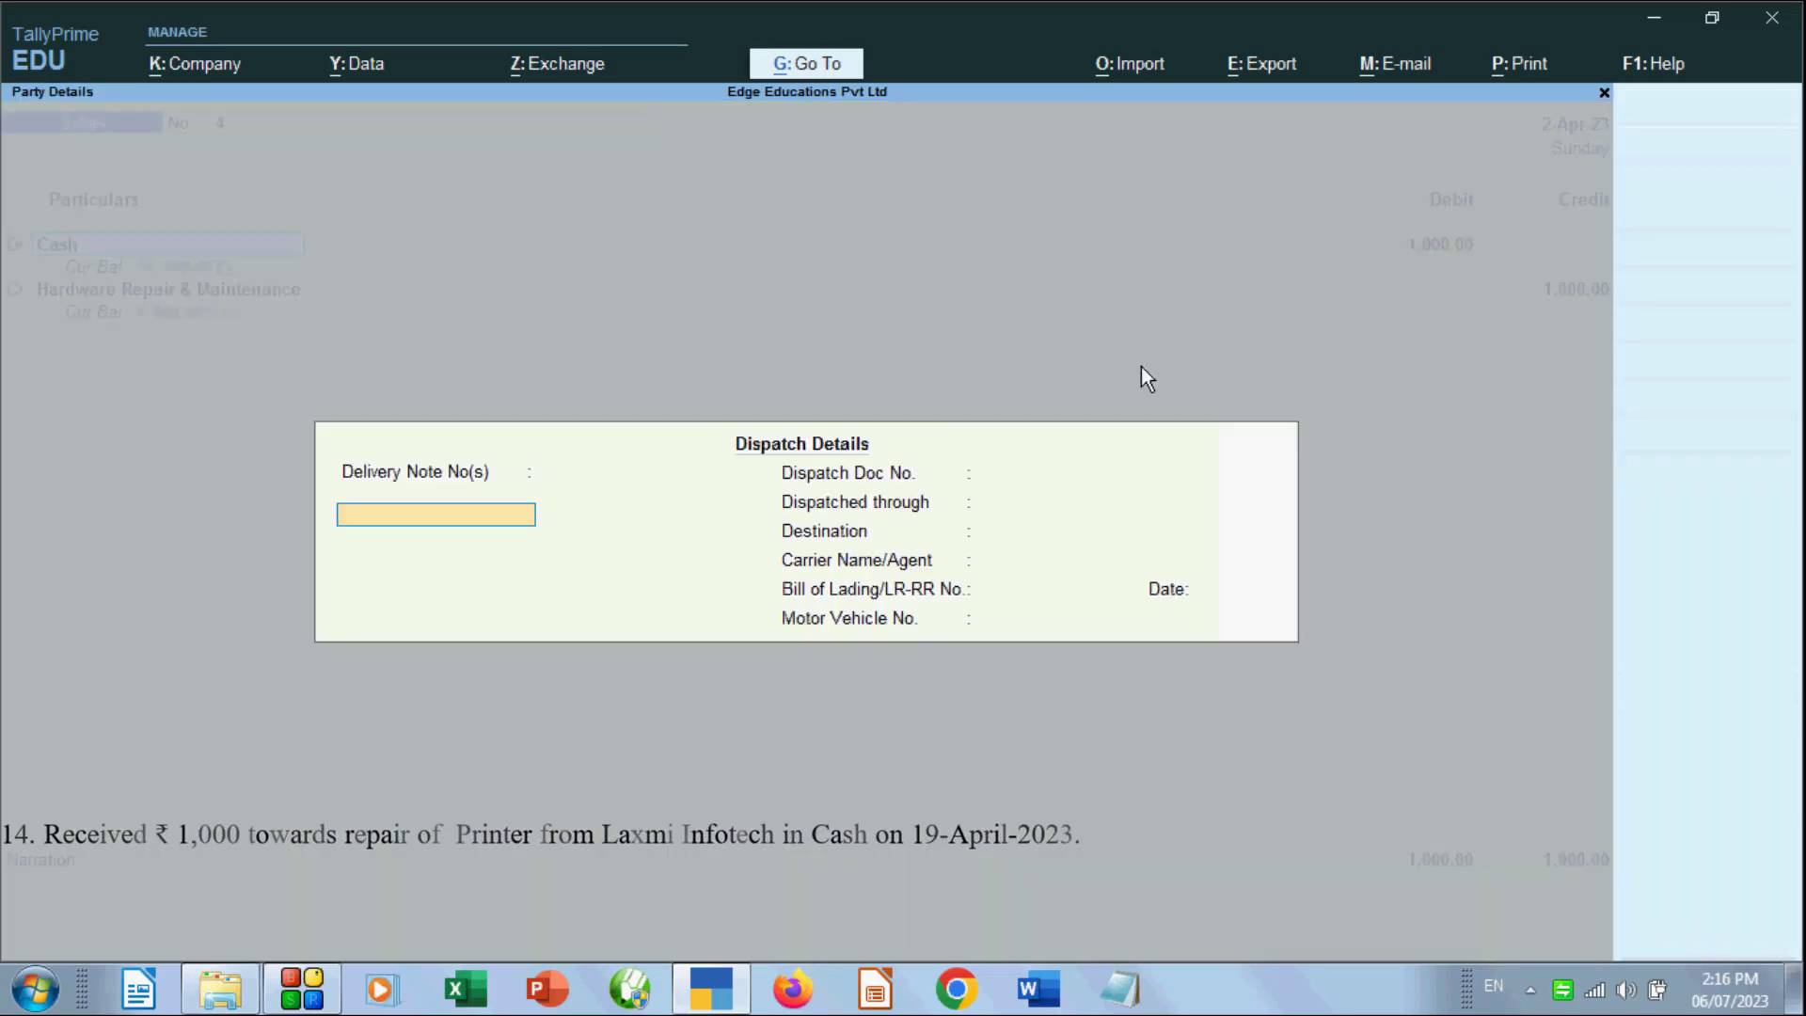
{"action": "key", "text": "Escape"}
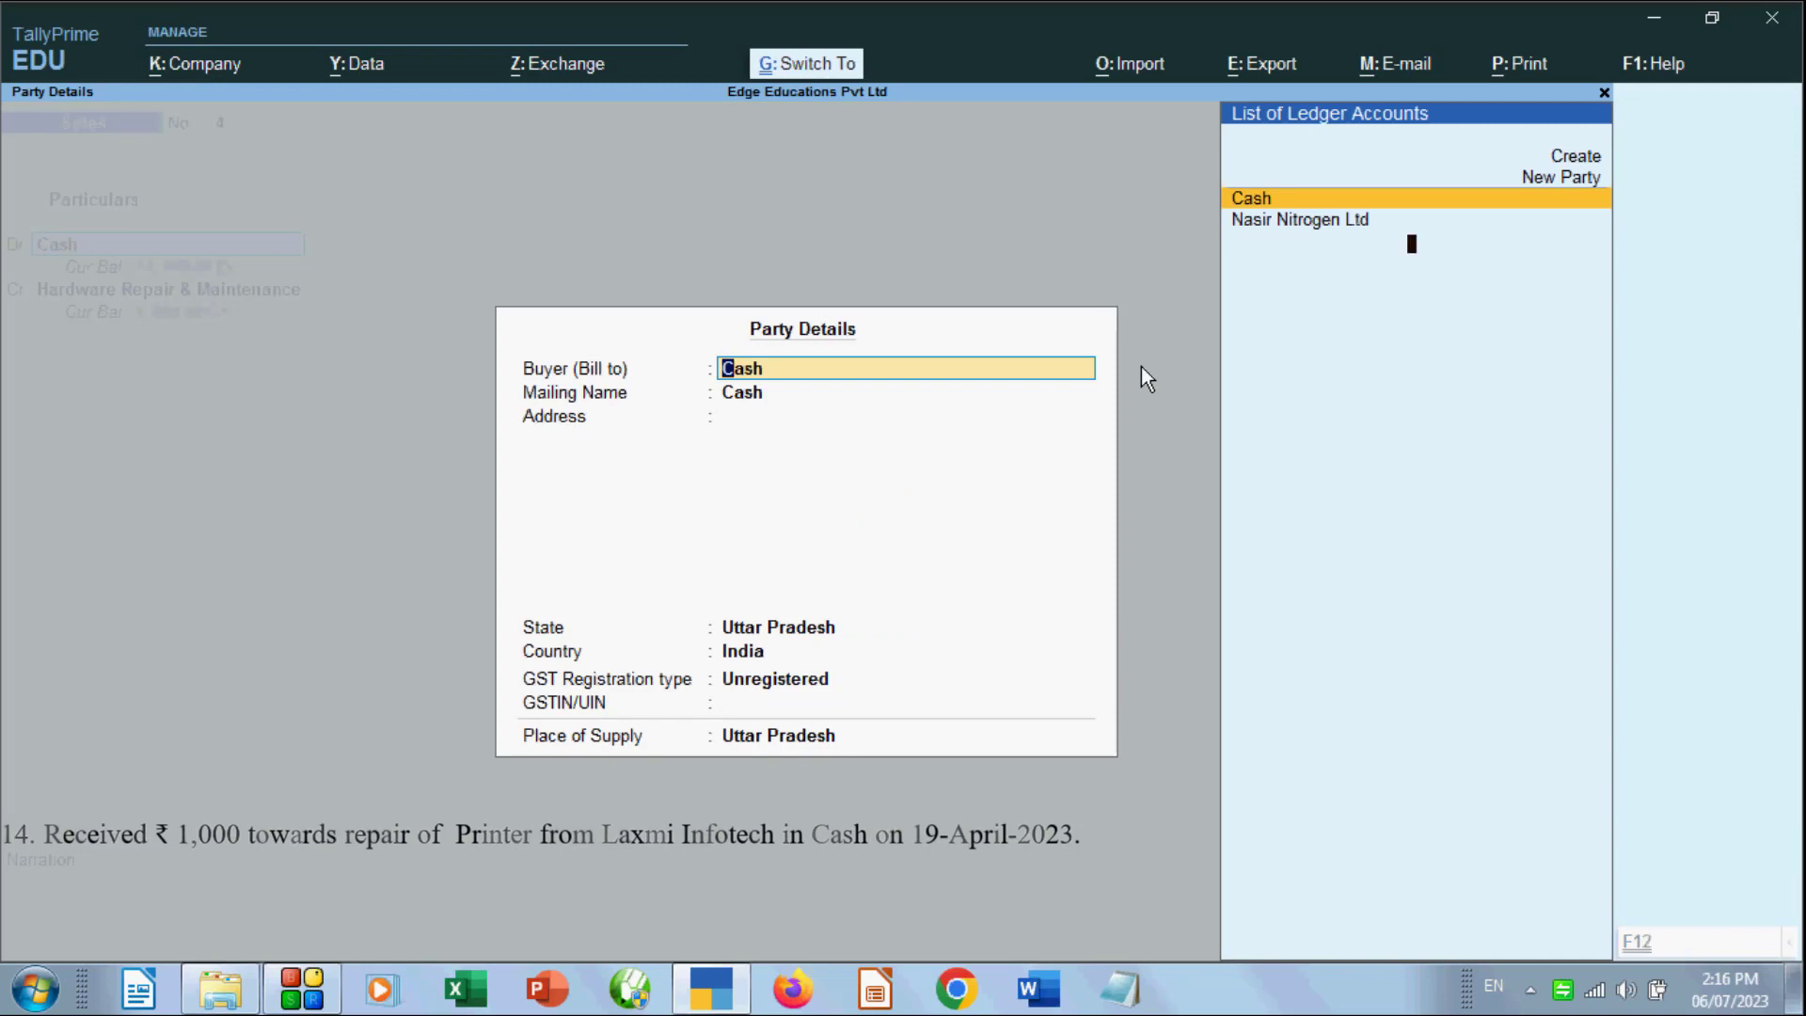
{"action": "key", "text": "Escape"}
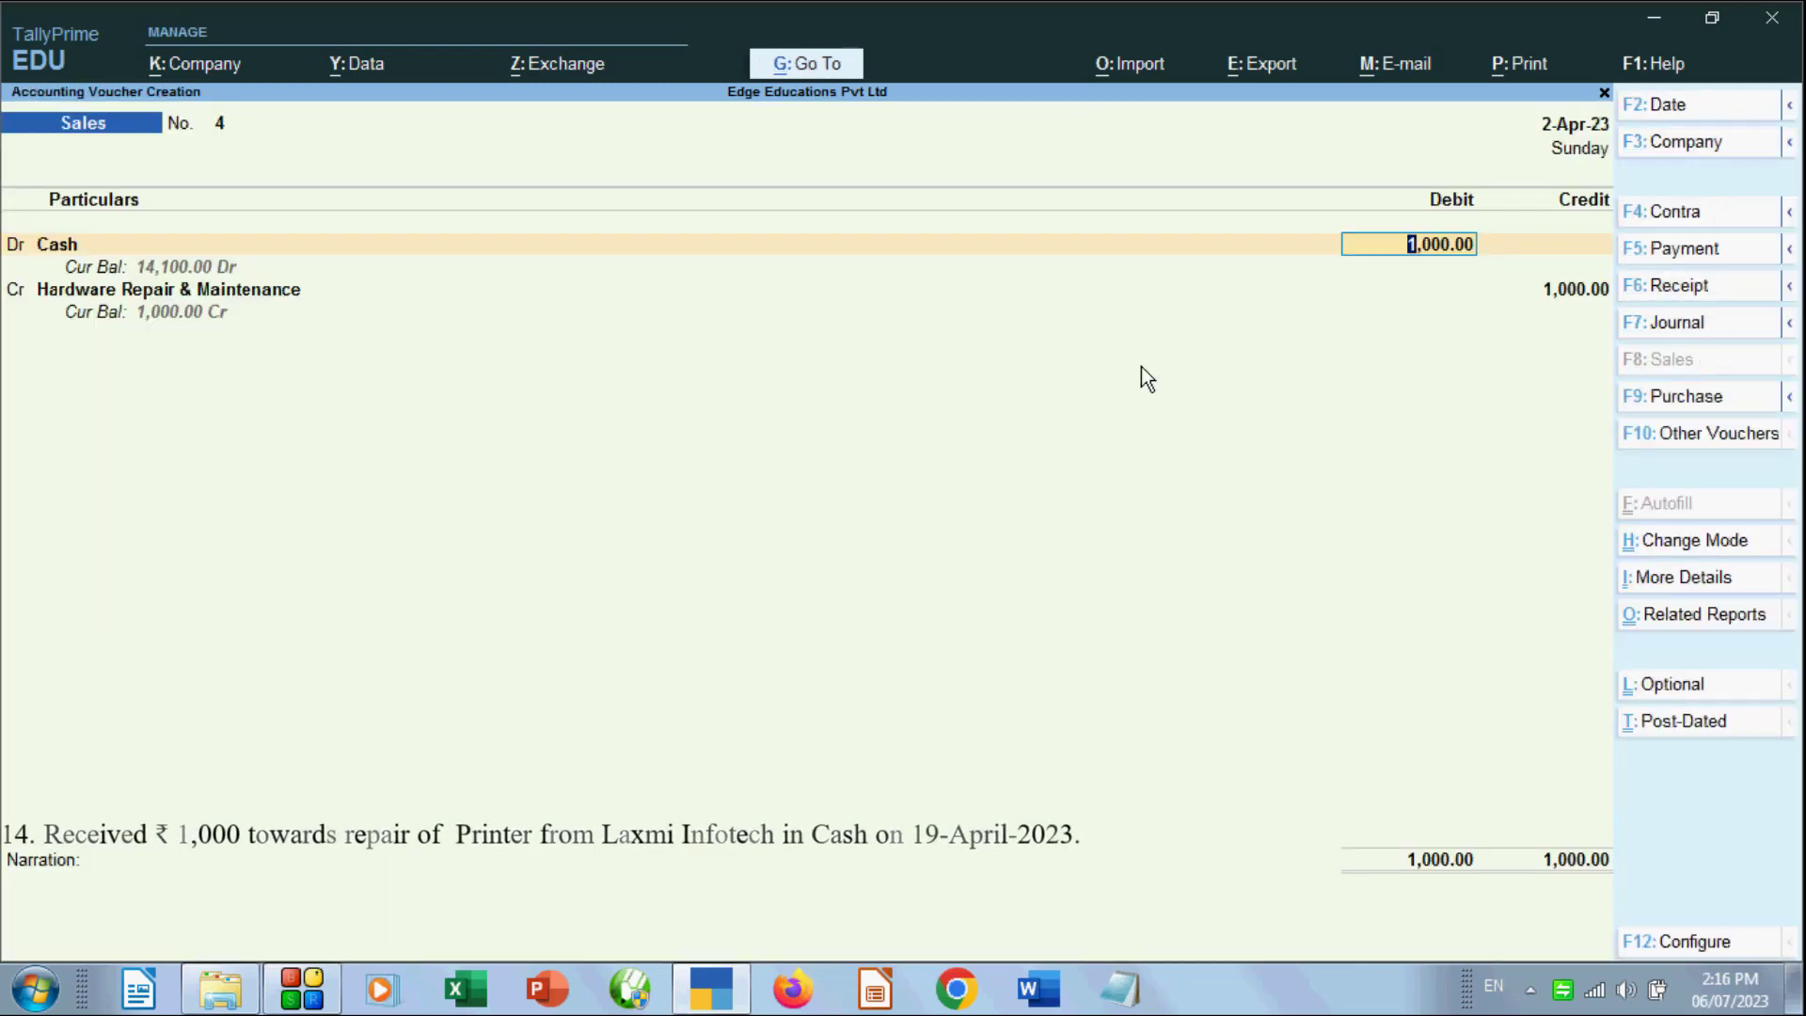
{"action": "key", "text": "Return"}
{"action": "key", "text": "Return"}
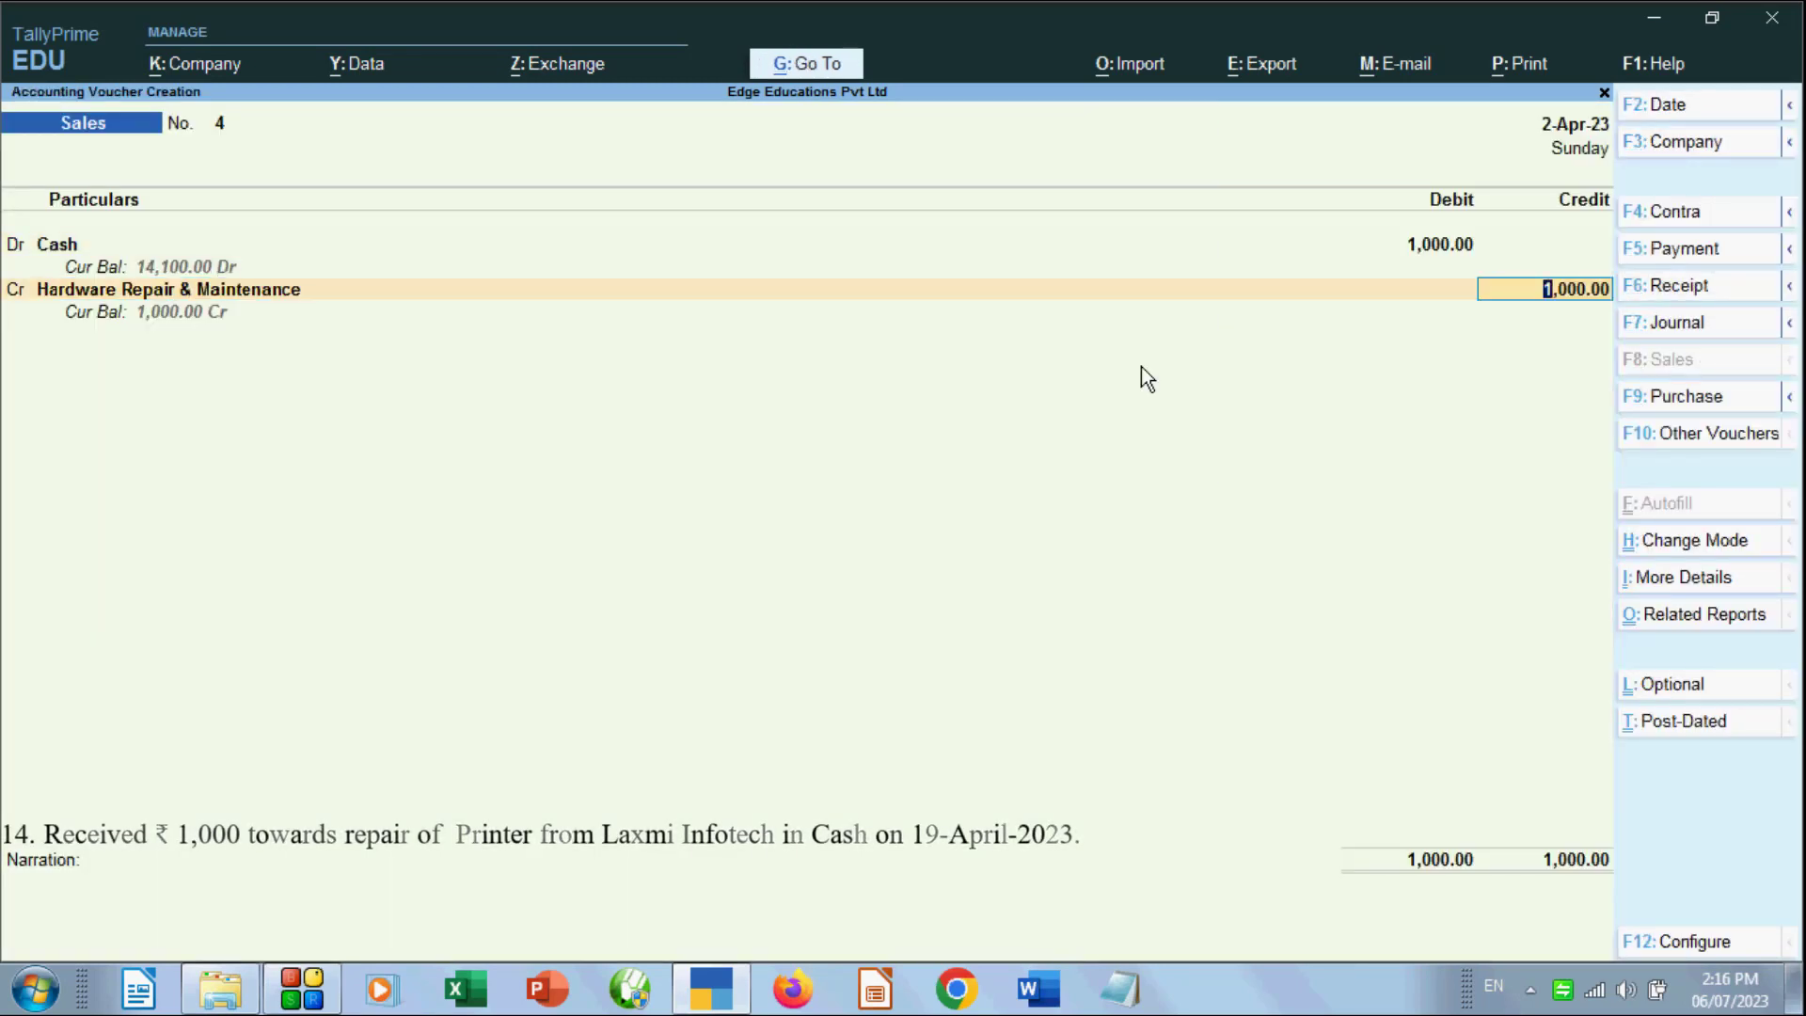
{"action": "key", "text": "Return"}
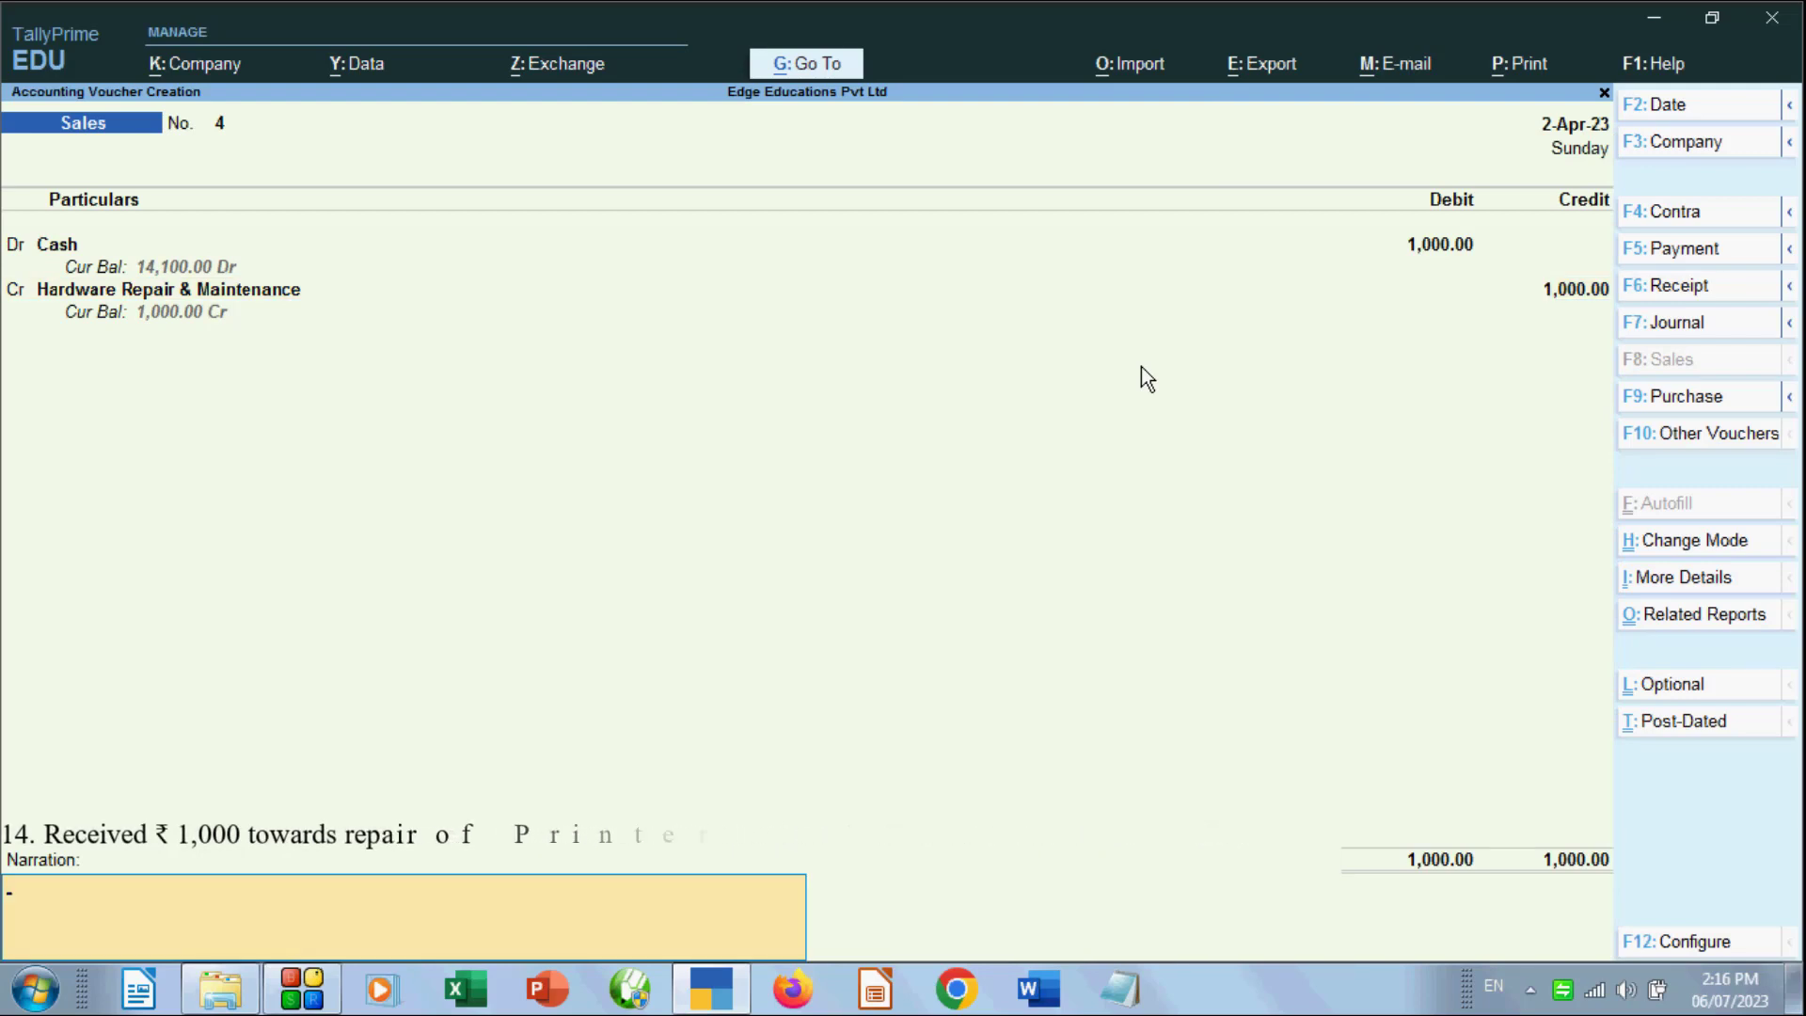
Enter the narration "being cash received towards service ." and save the sales voucher
{"action": "type", "text": "be"}
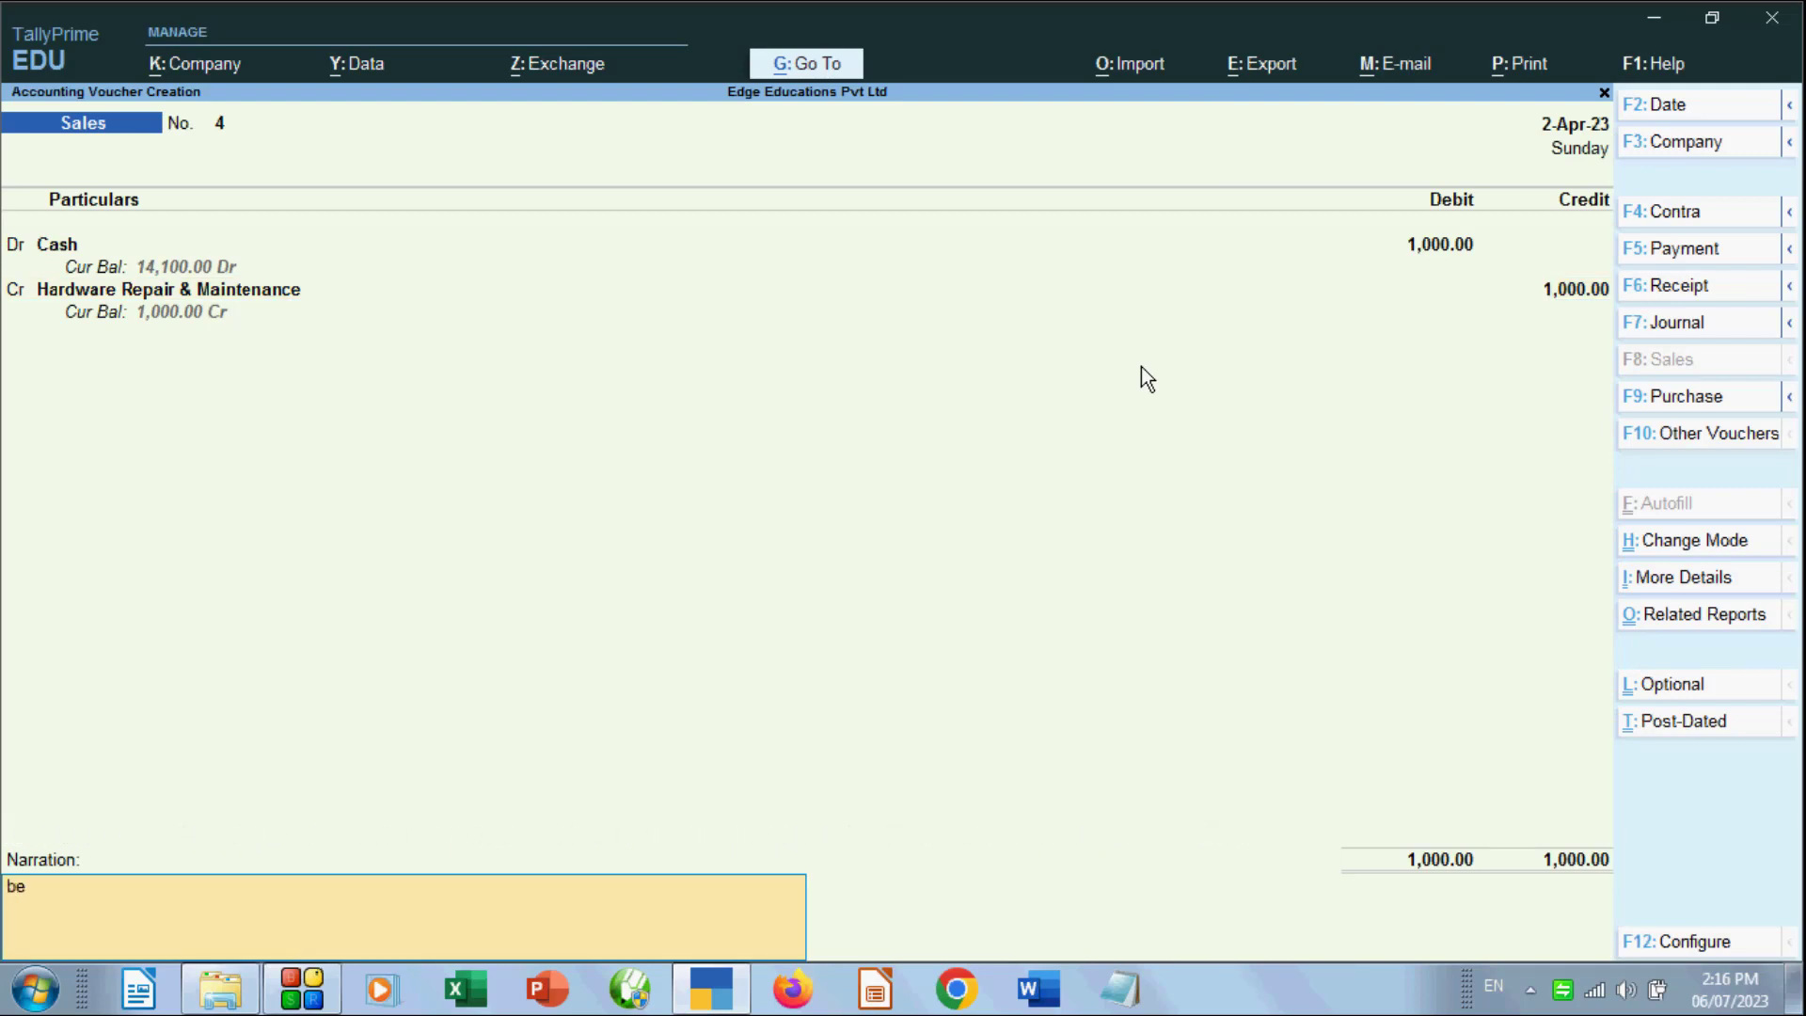
{"action": "type", "text": "ing cash received towae"}
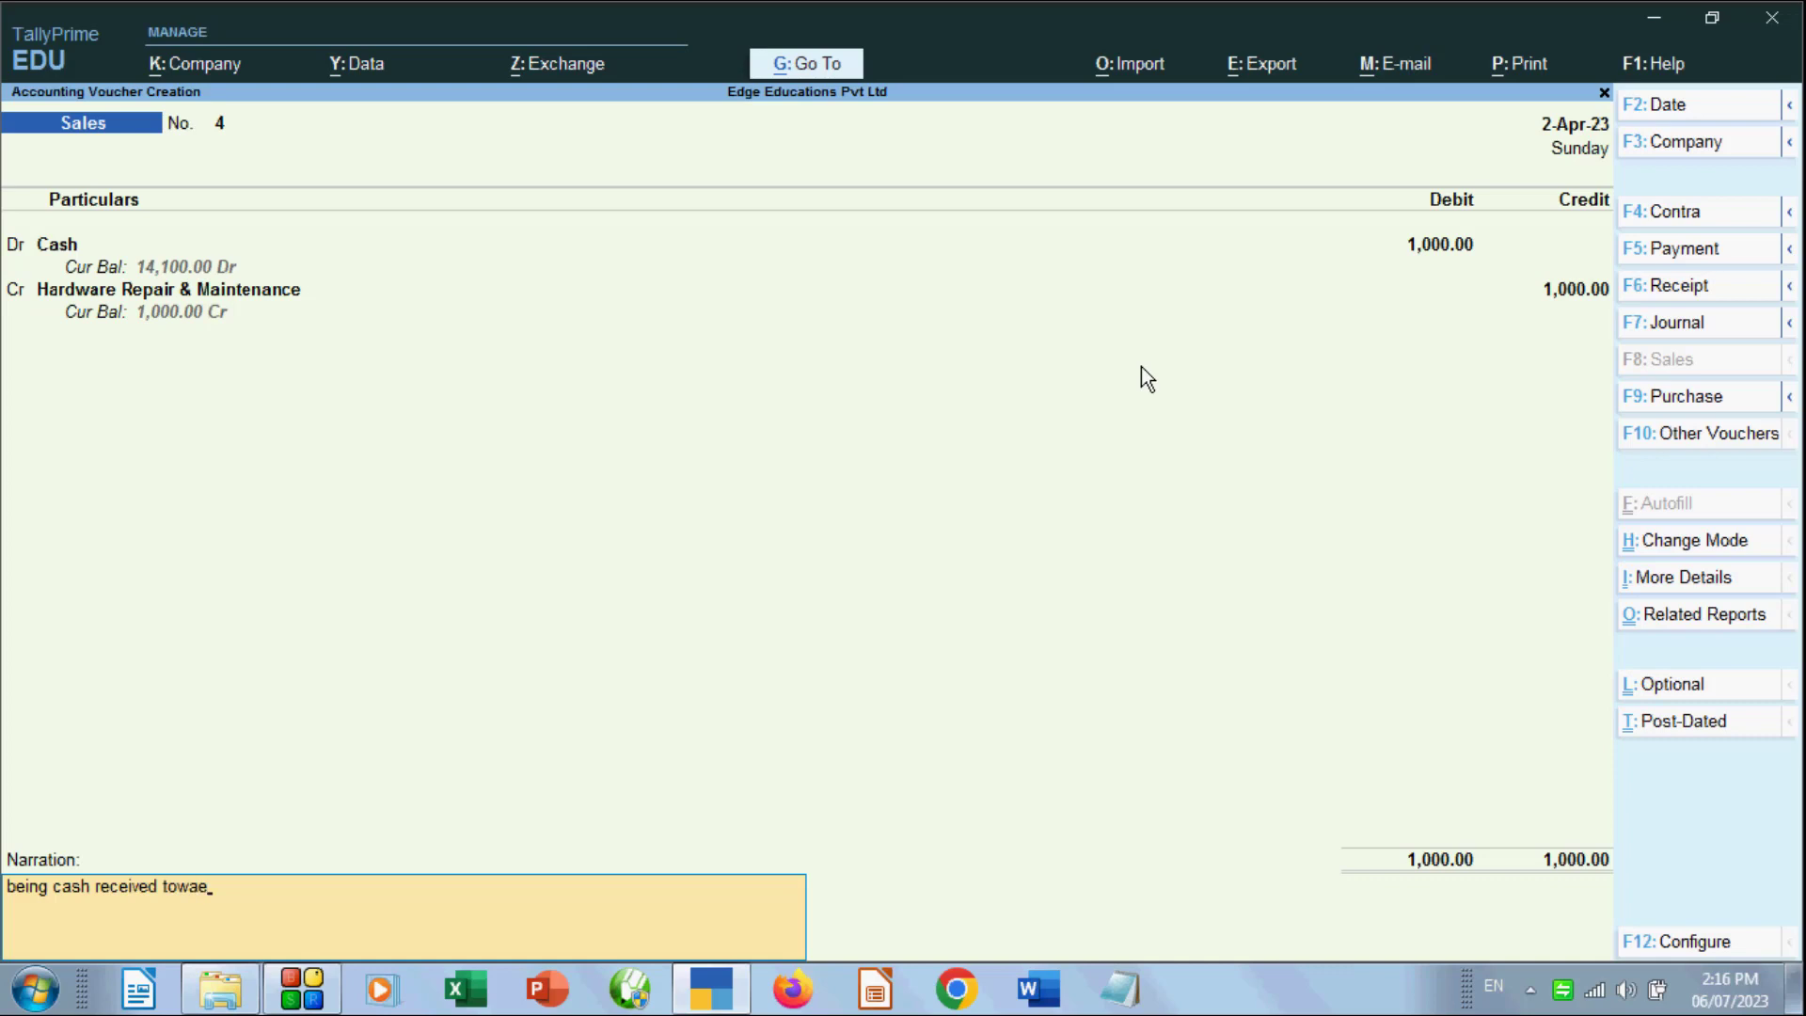
{"action": "key", "text": "BackSpace"}
{"action": "type", "text": "rds service ."}
{"action": "key", "text": "ctrl+a"}
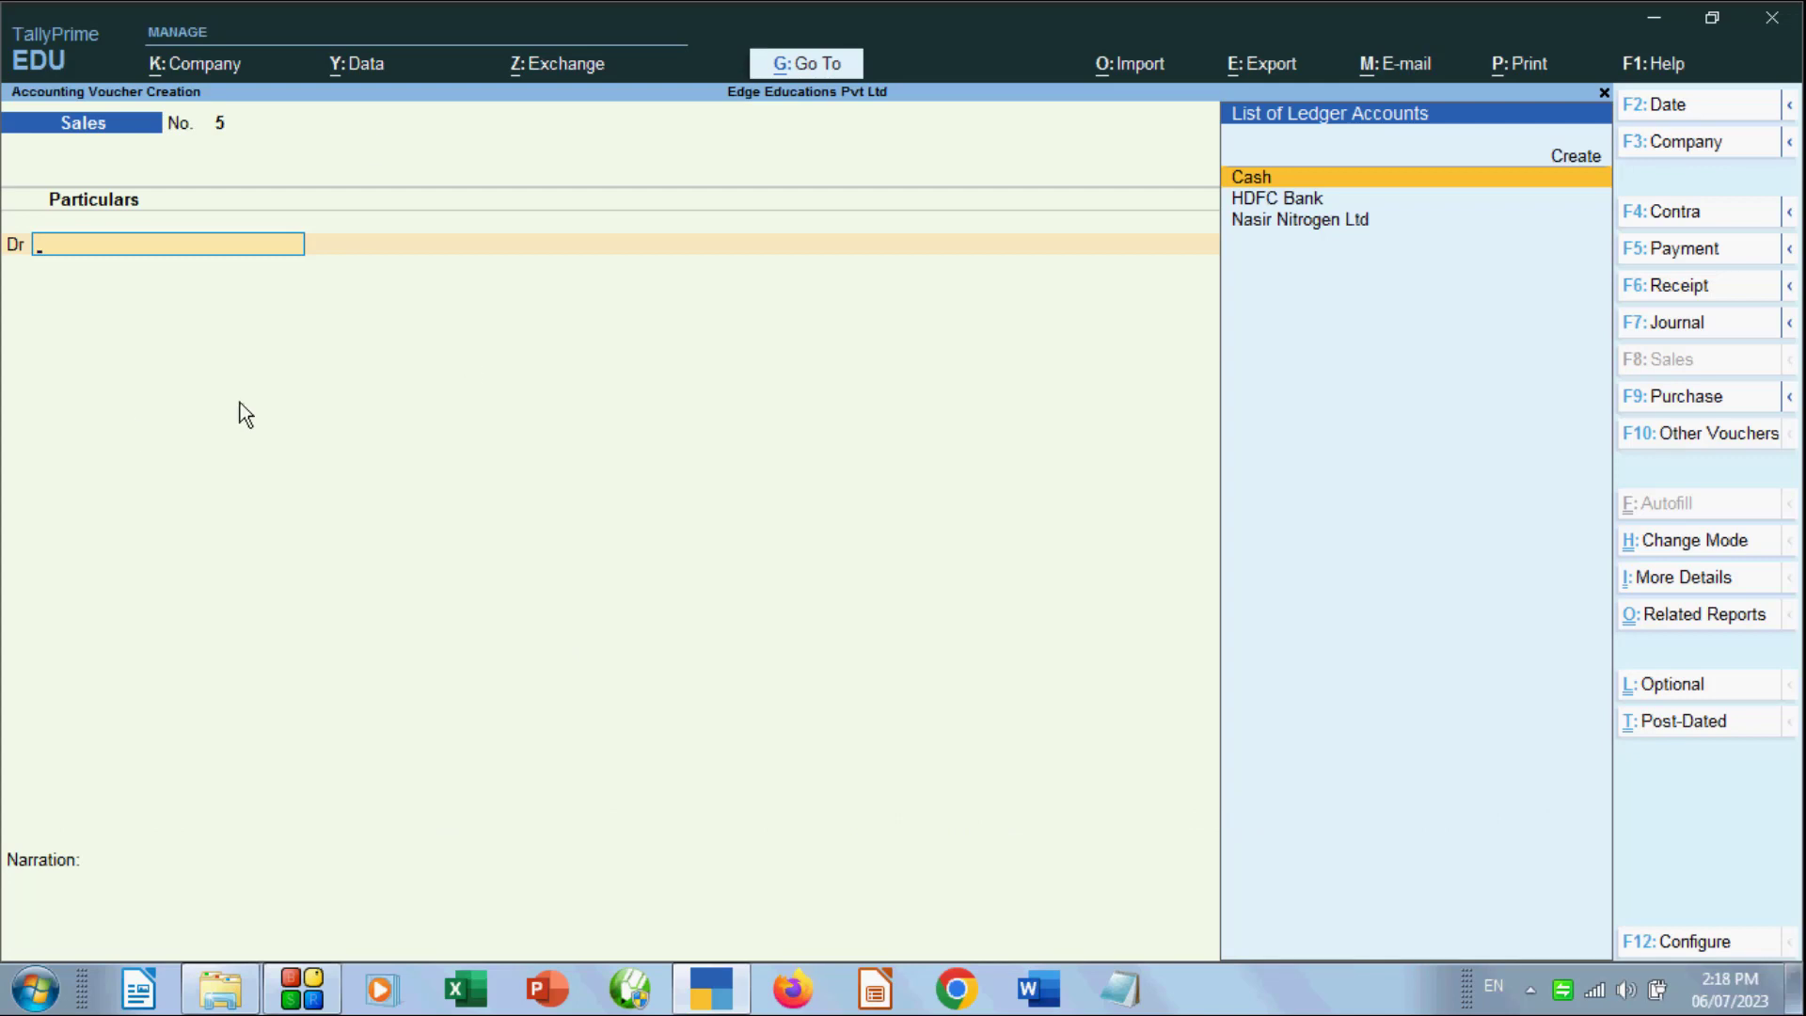
Create a new ledger from the debit line, name it Satish Synthetic and leave its alias blank
{"action": "left_click", "coordinate": [1577, 158]}
{"action": "type", "text": "Sats"}
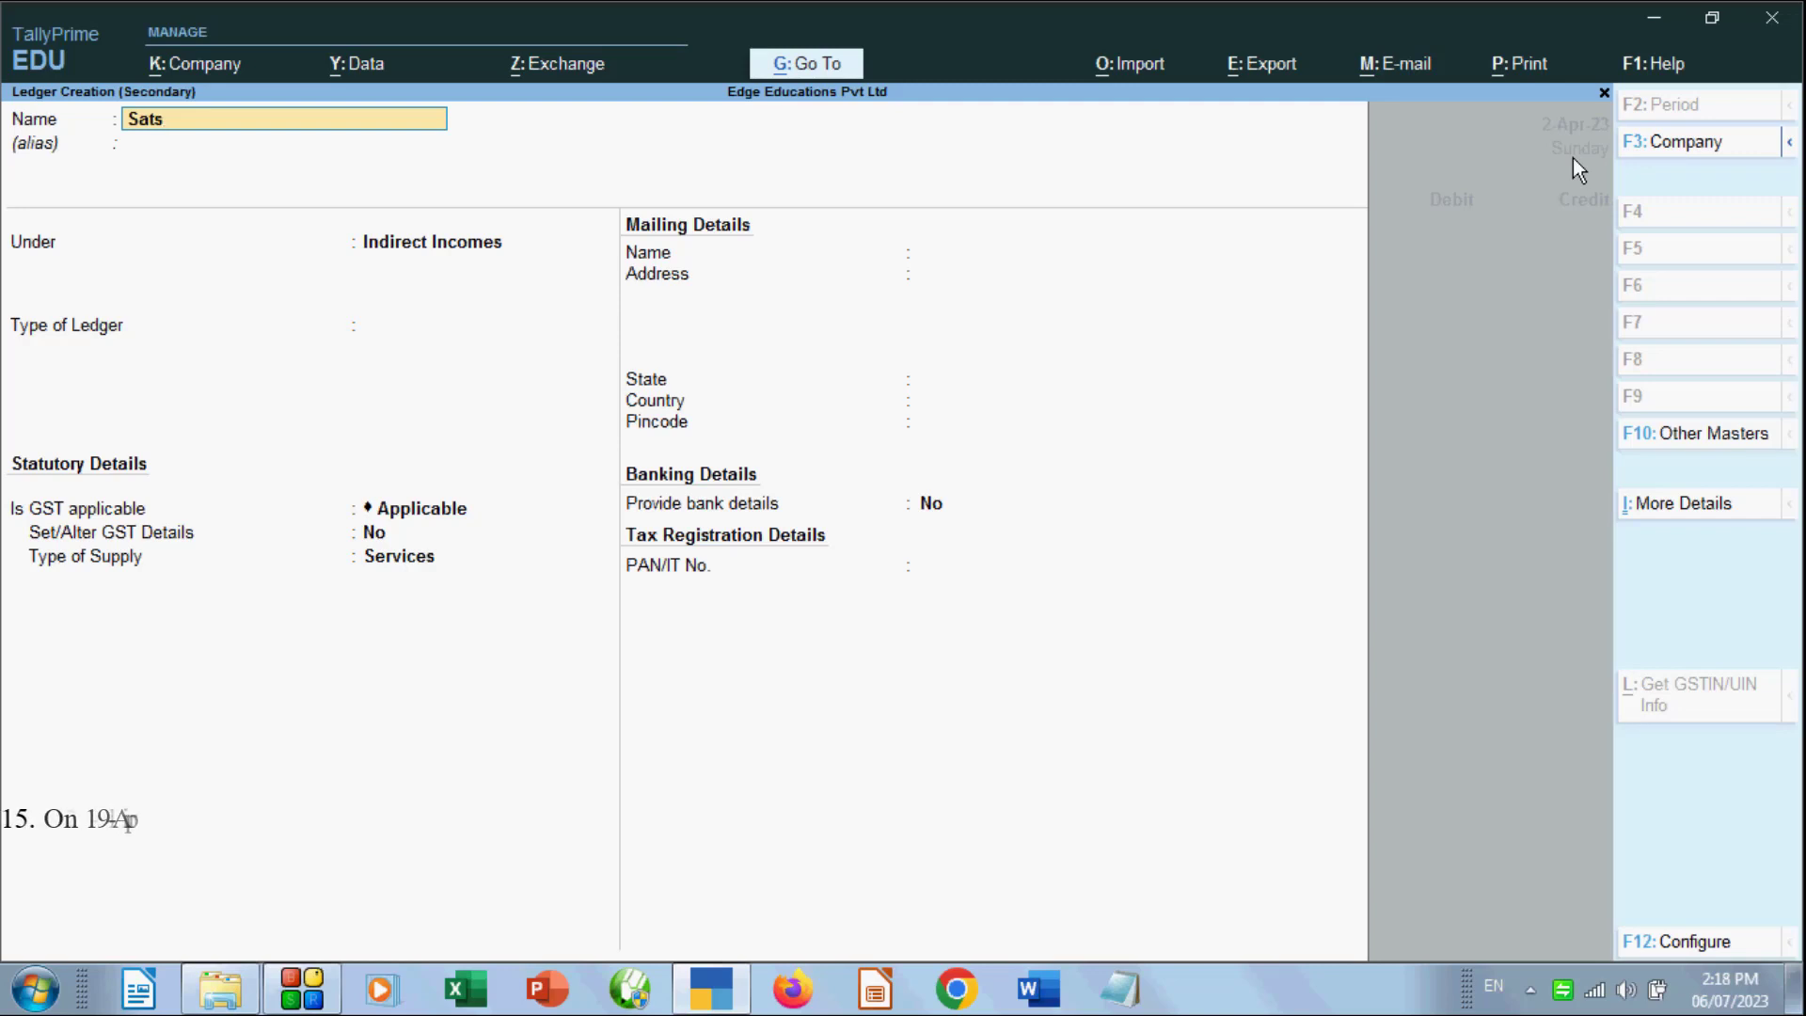
{"action": "key", "text": "BackSpace"}
{"action": "type", "text": "ish Synthe"}
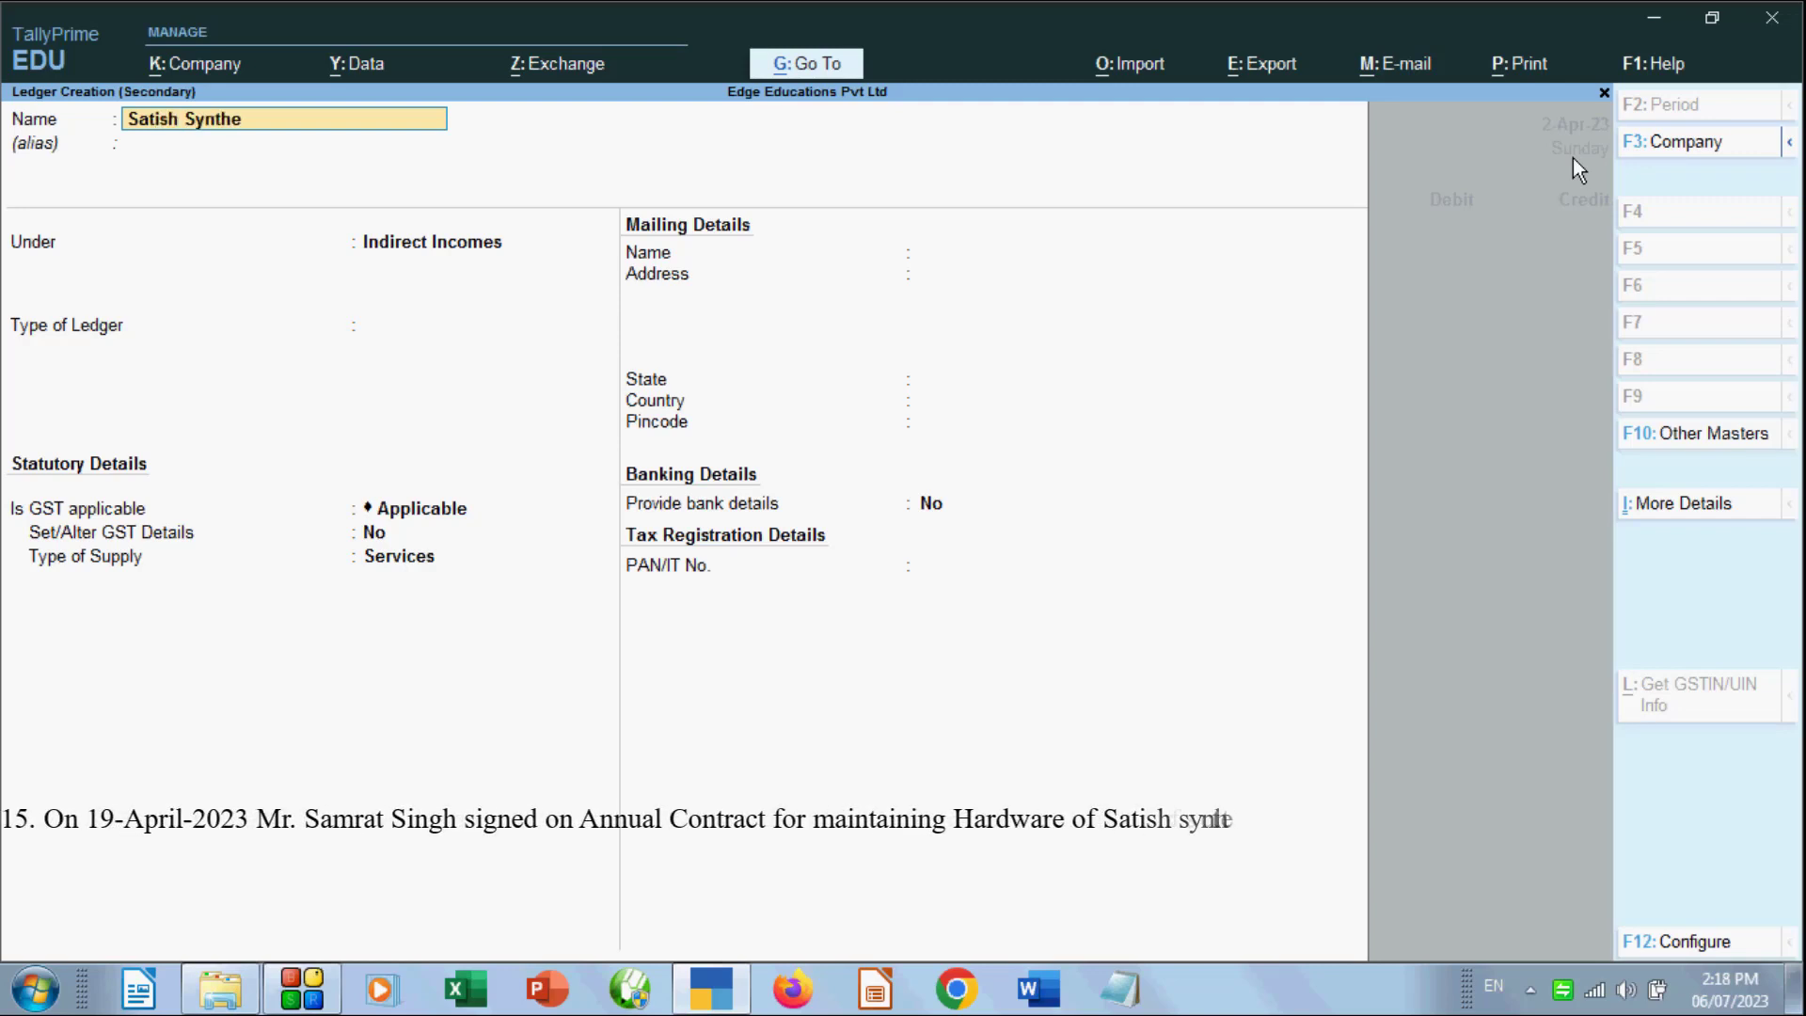
{"action": "key", "text": "Return"}
{"action": "key", "text": "Return"}
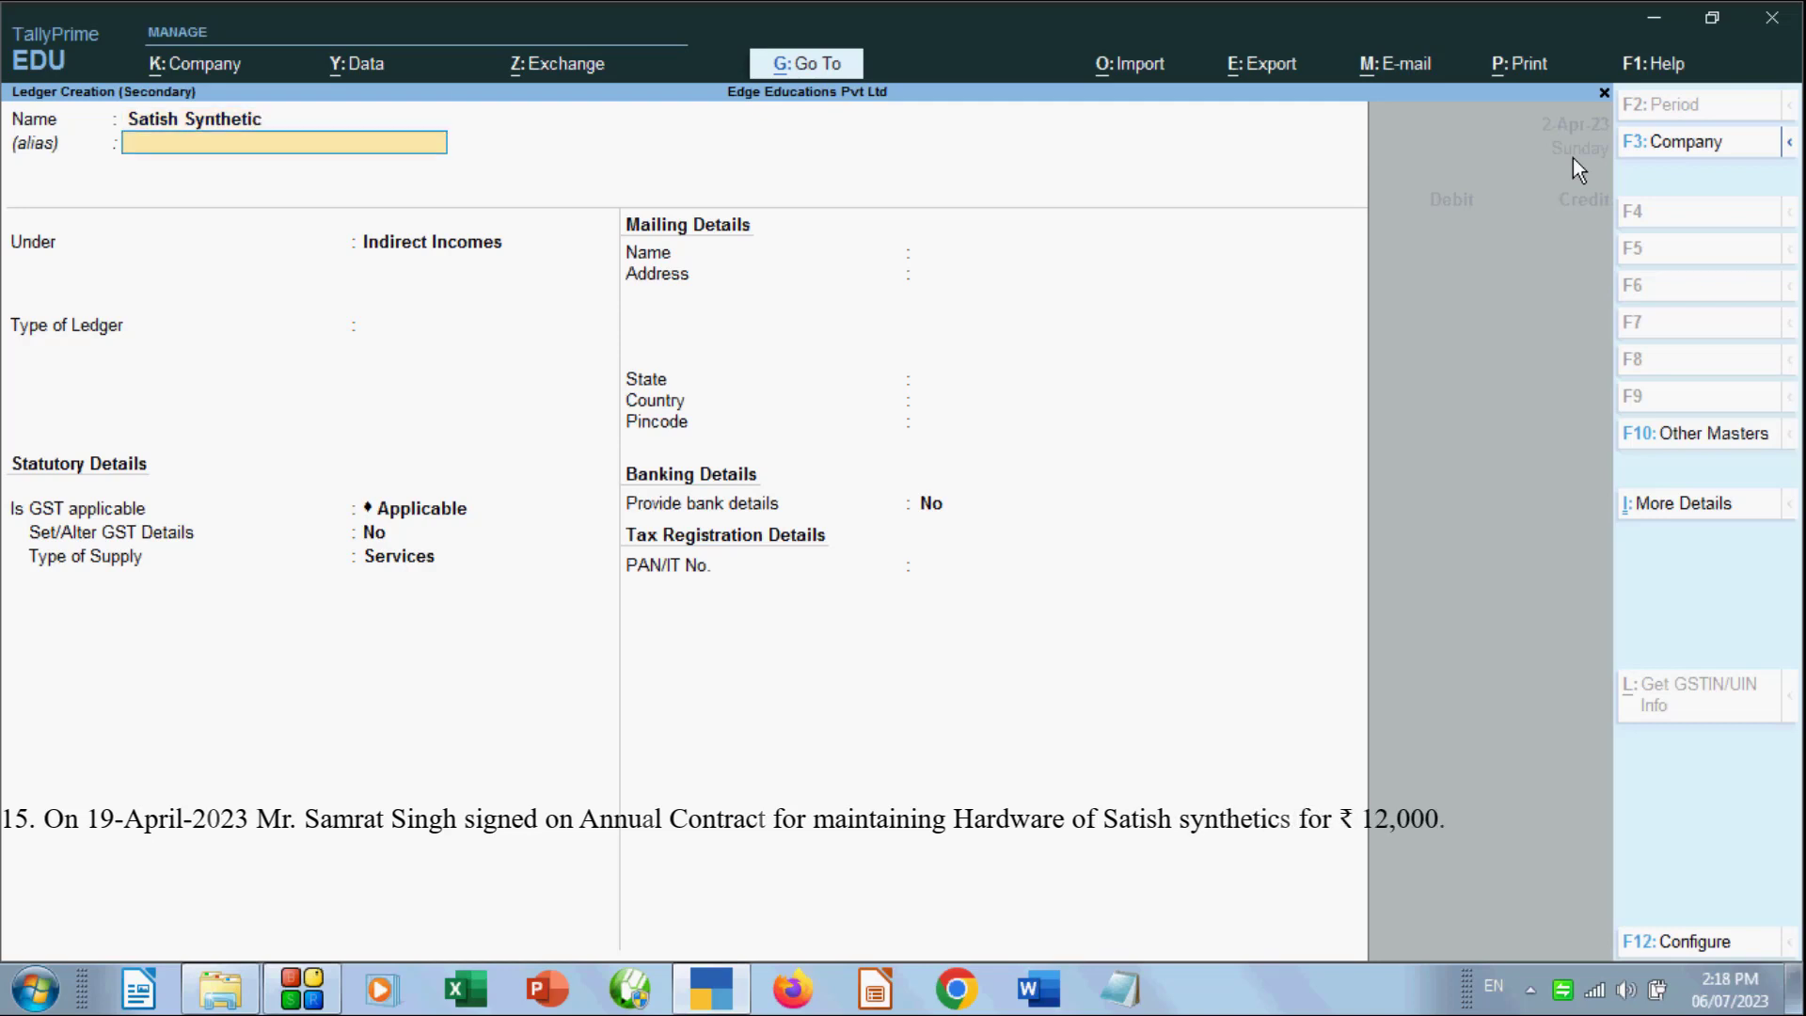
Place the Satish Synthetic ledger under Sundry Debtors, keep the default mailing details and save it
{"action": "type", "text": "Sun"}
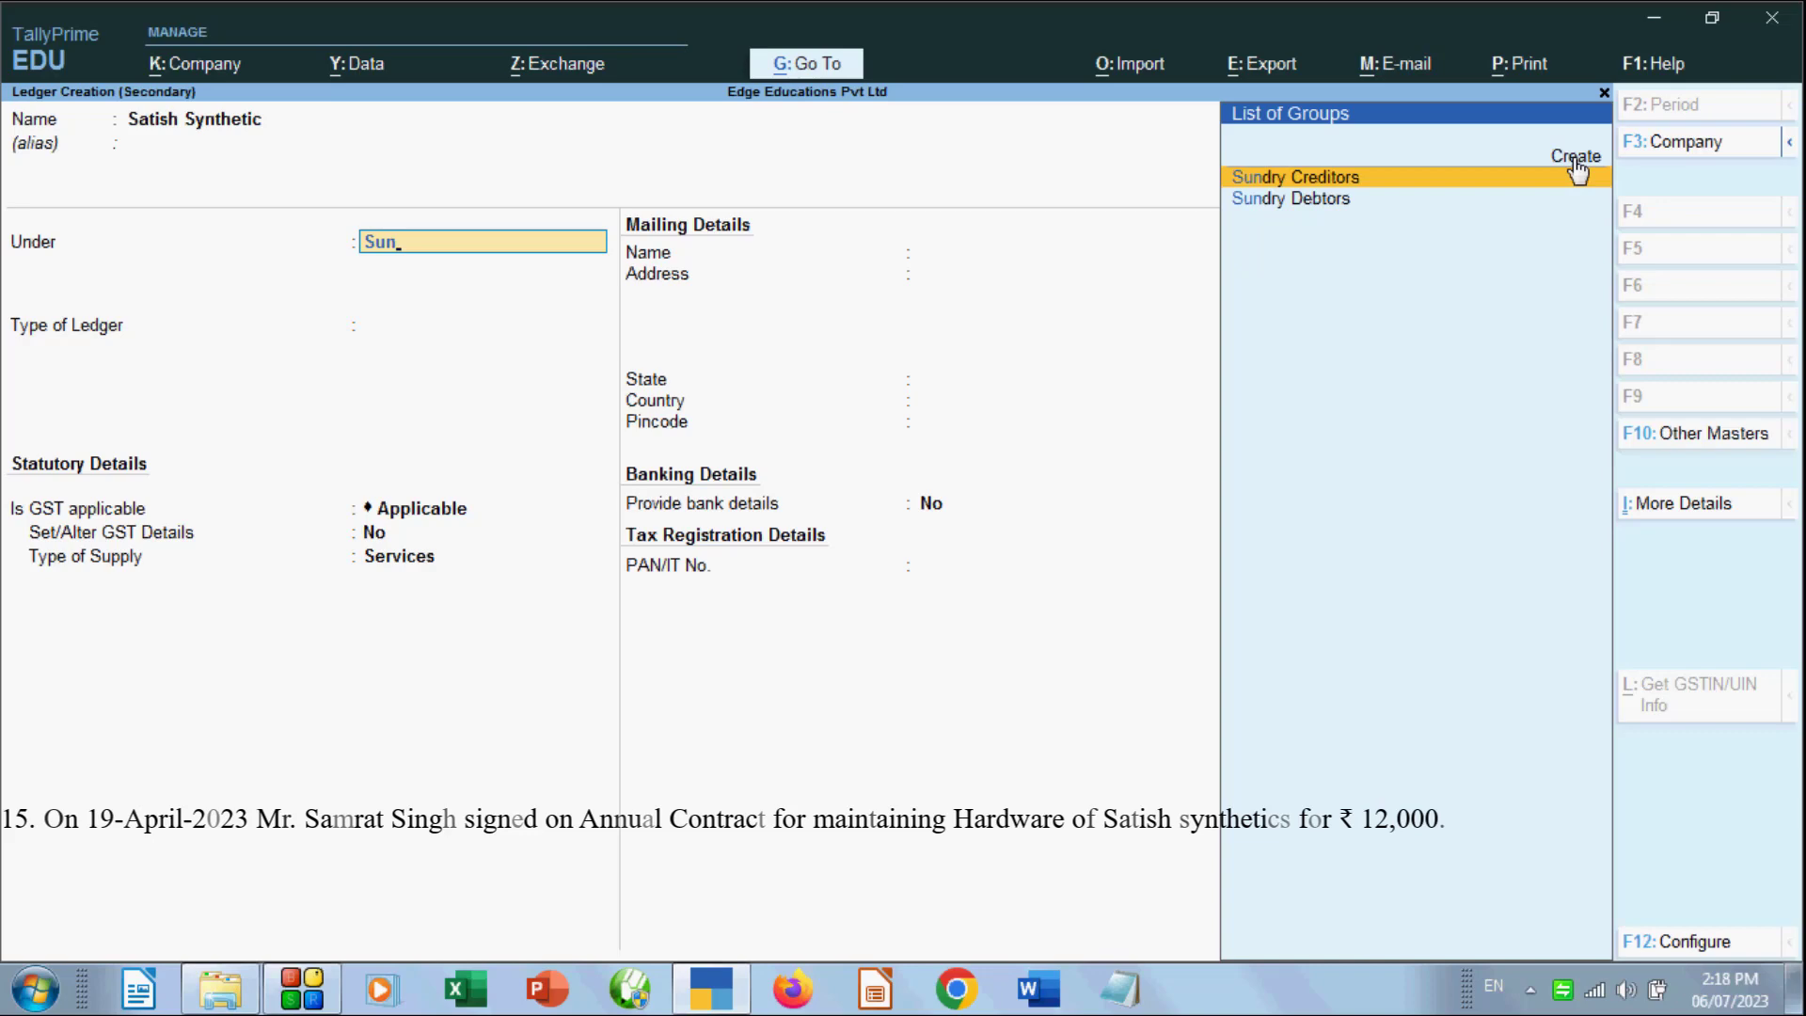
{"action": "key", "text": "Down"}
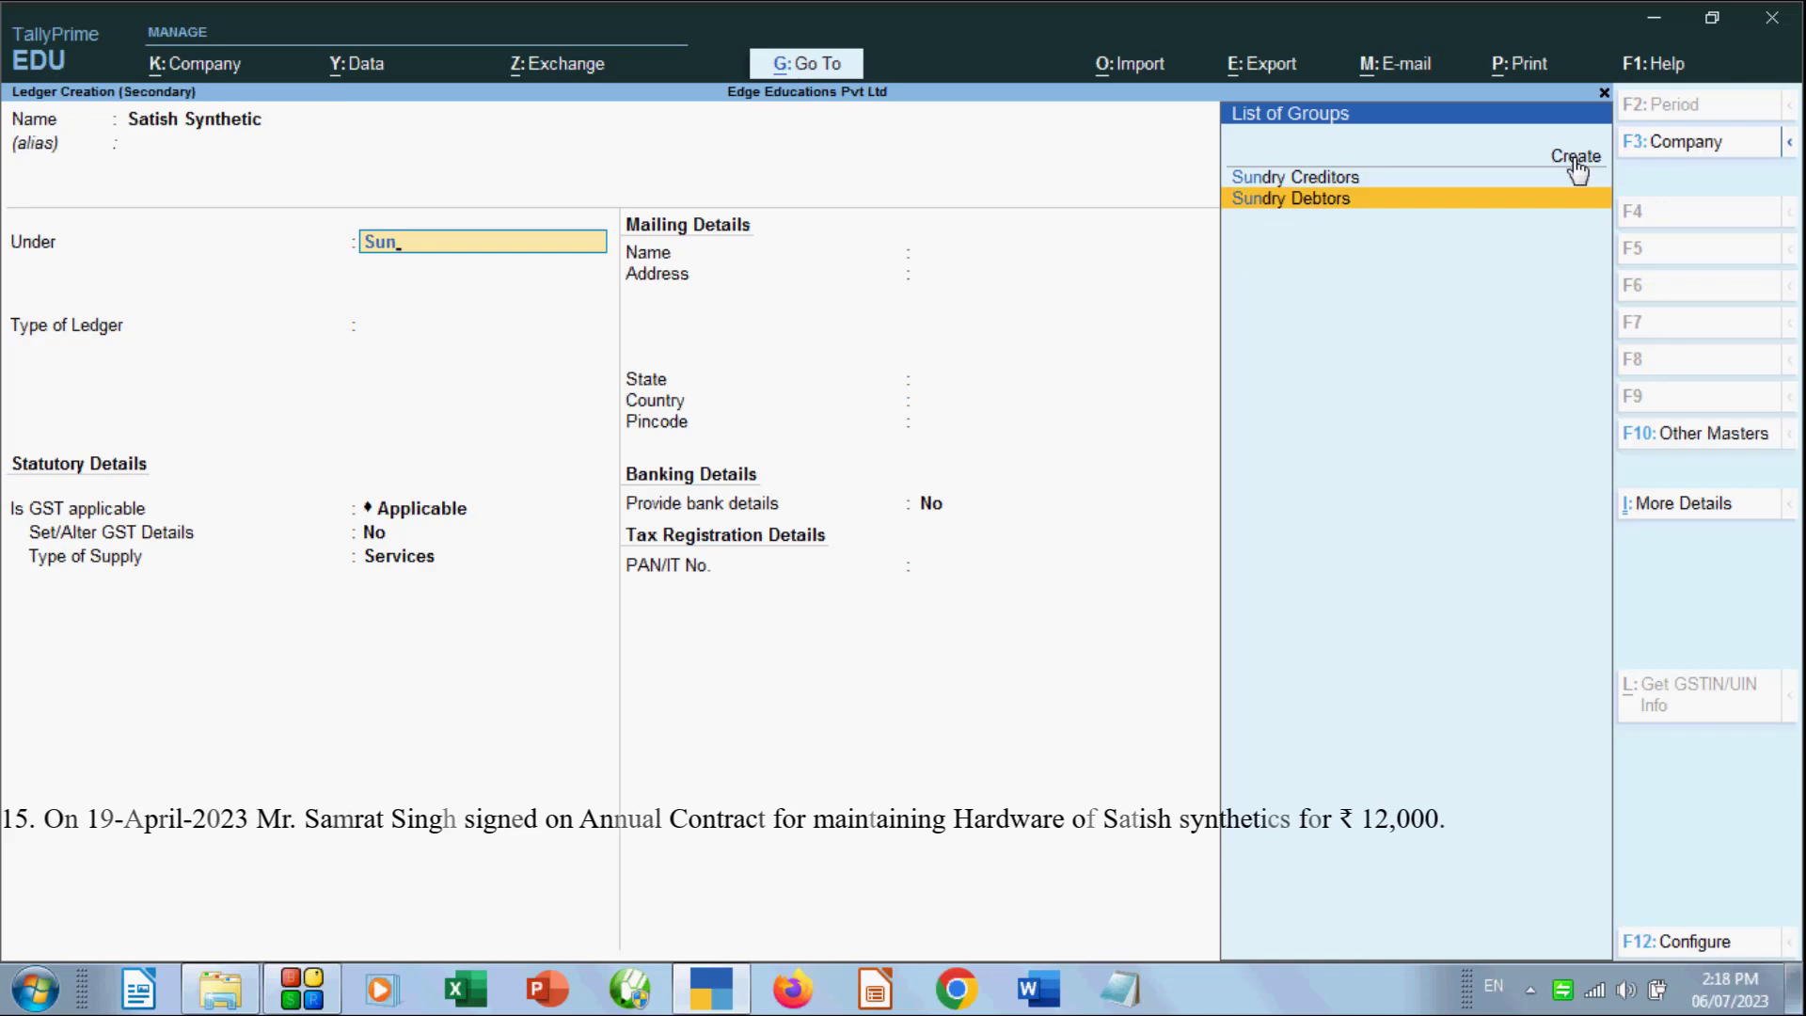
{"action": "key", "text": "Return"}
{"action": "key", "text": "Return"}
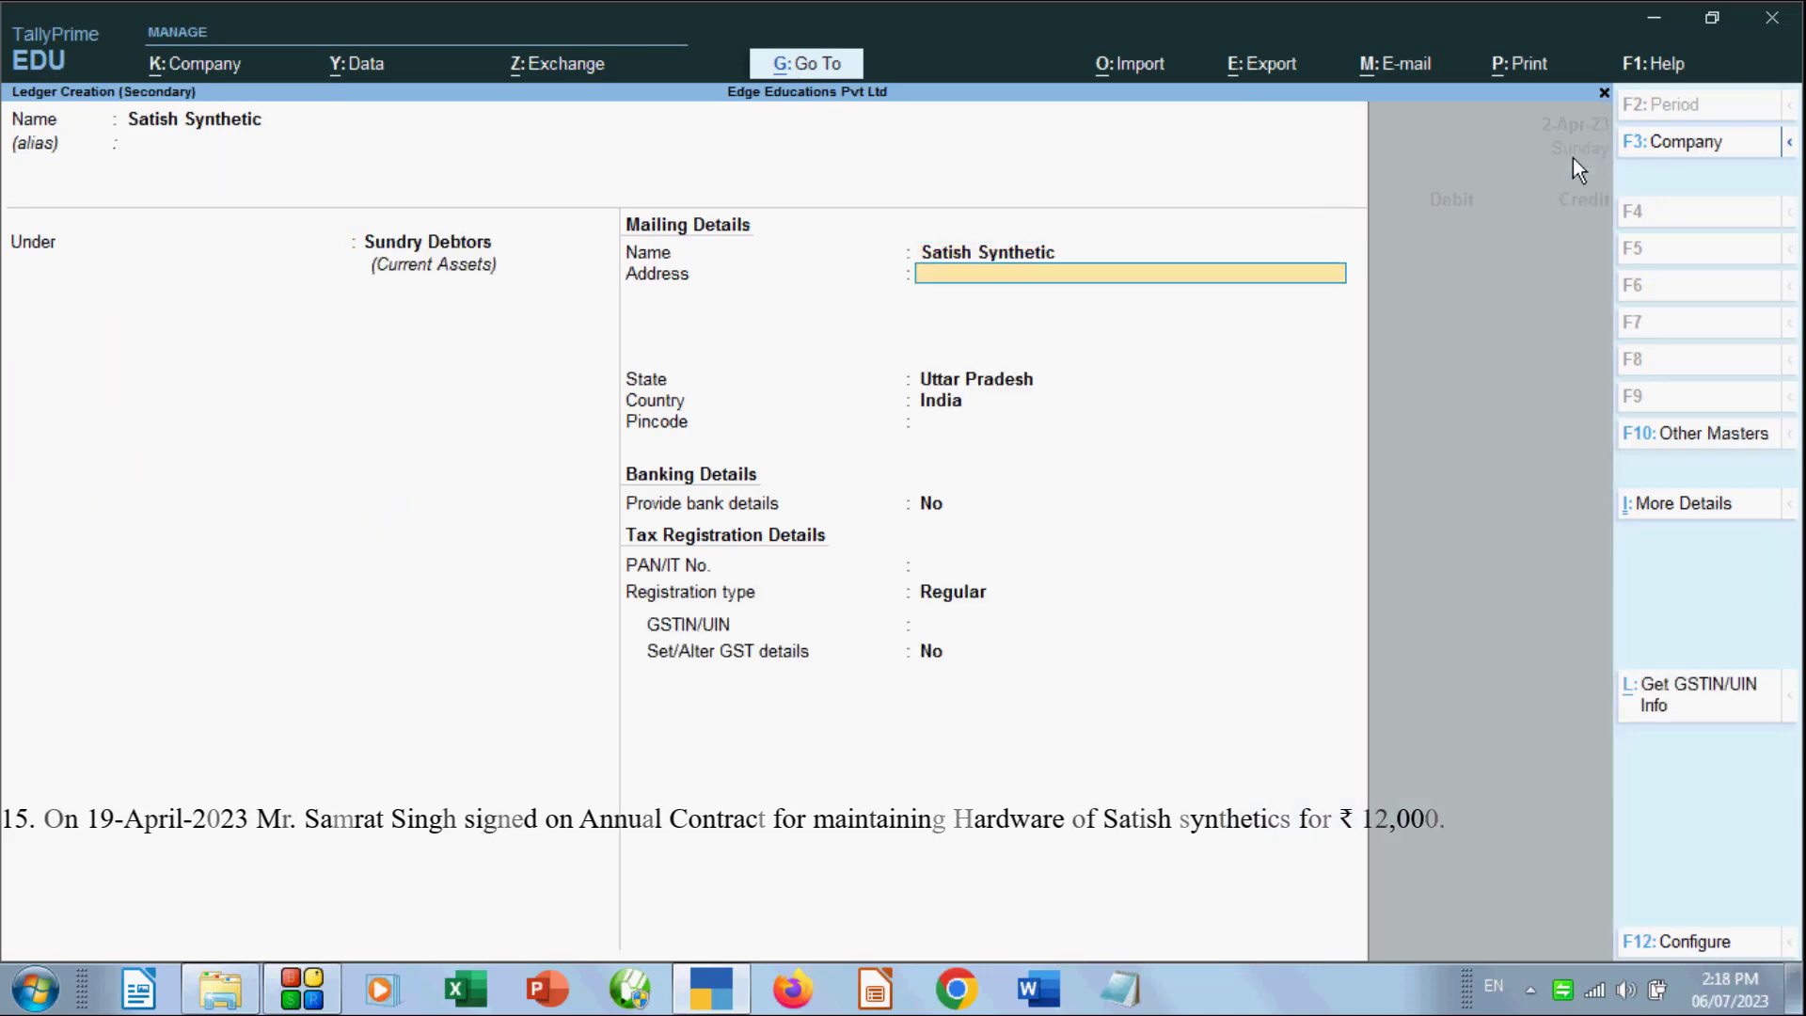
{"action": "key", "text": "Return"}
{"action": "key", "text": "Return"}
{"action": "key", "text": "Return"}
{"action": "key", "text": "ctrl+a"}
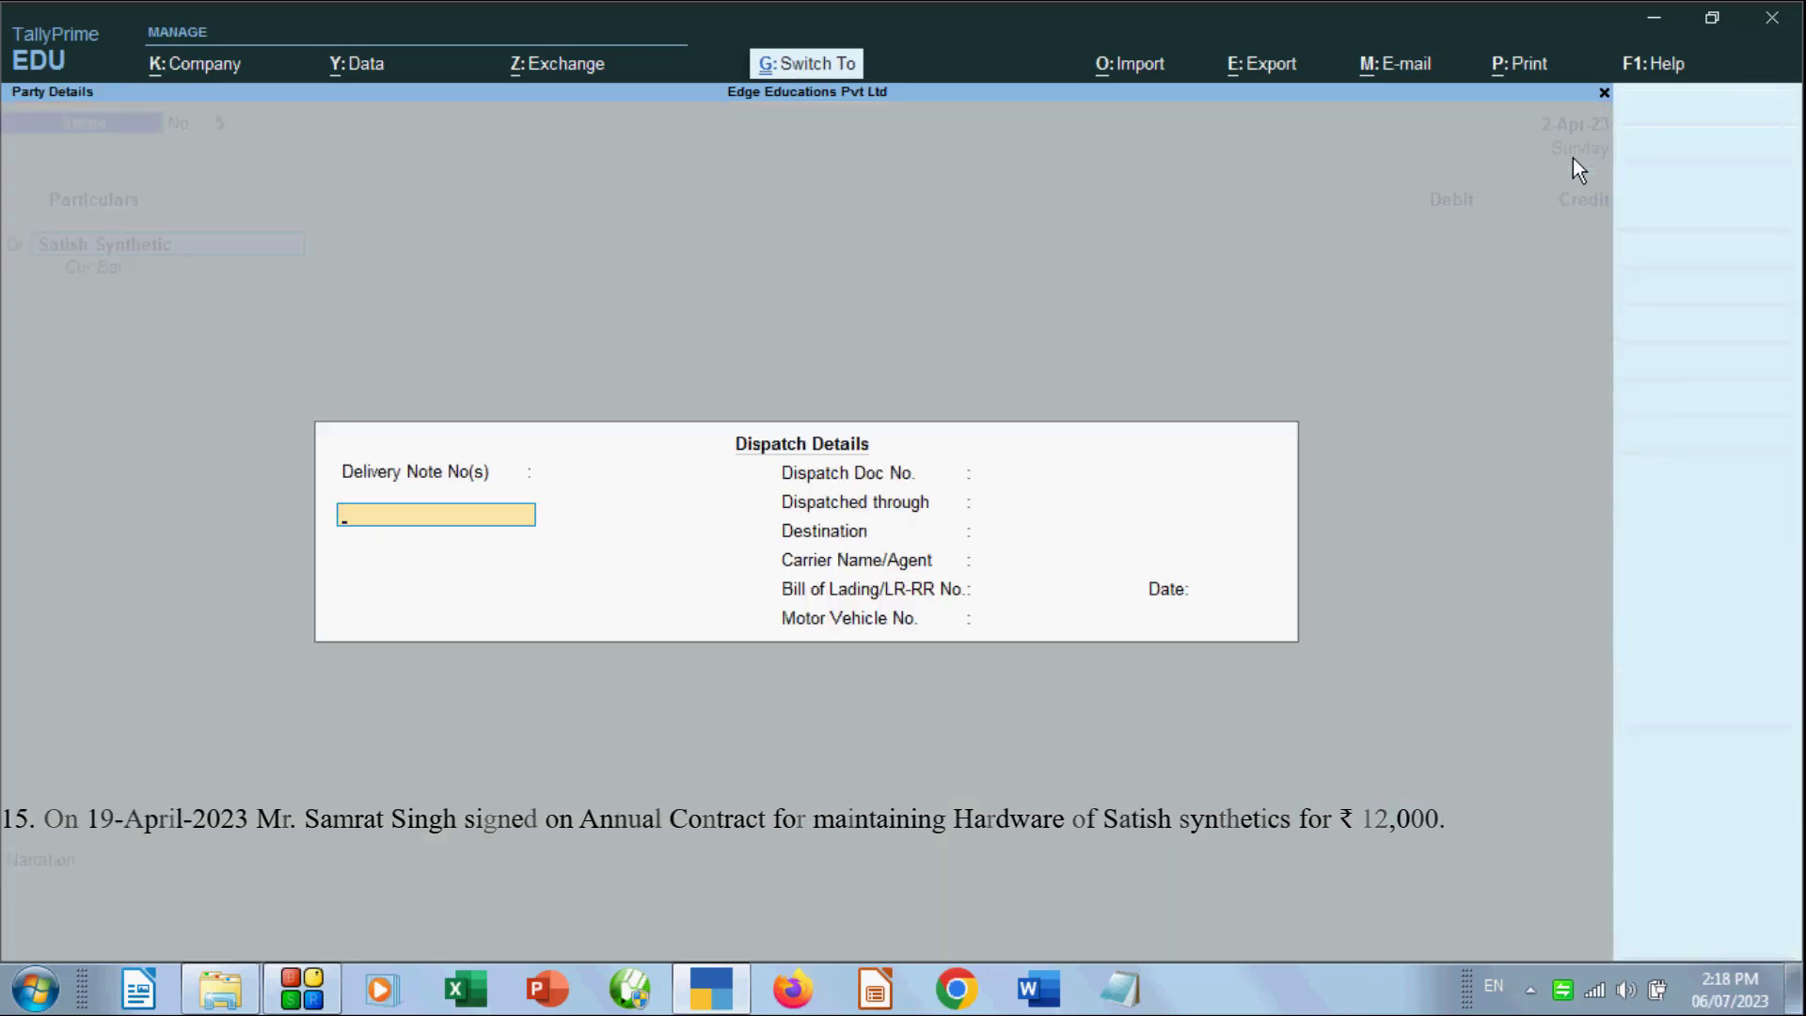
Leave the dispatch details blank, accept the default party details and debit Satish Synthetic with 12,000
{"action": "key", "text": "ctrl+a"}
{"action": "key", "text": "ctrl+a"}
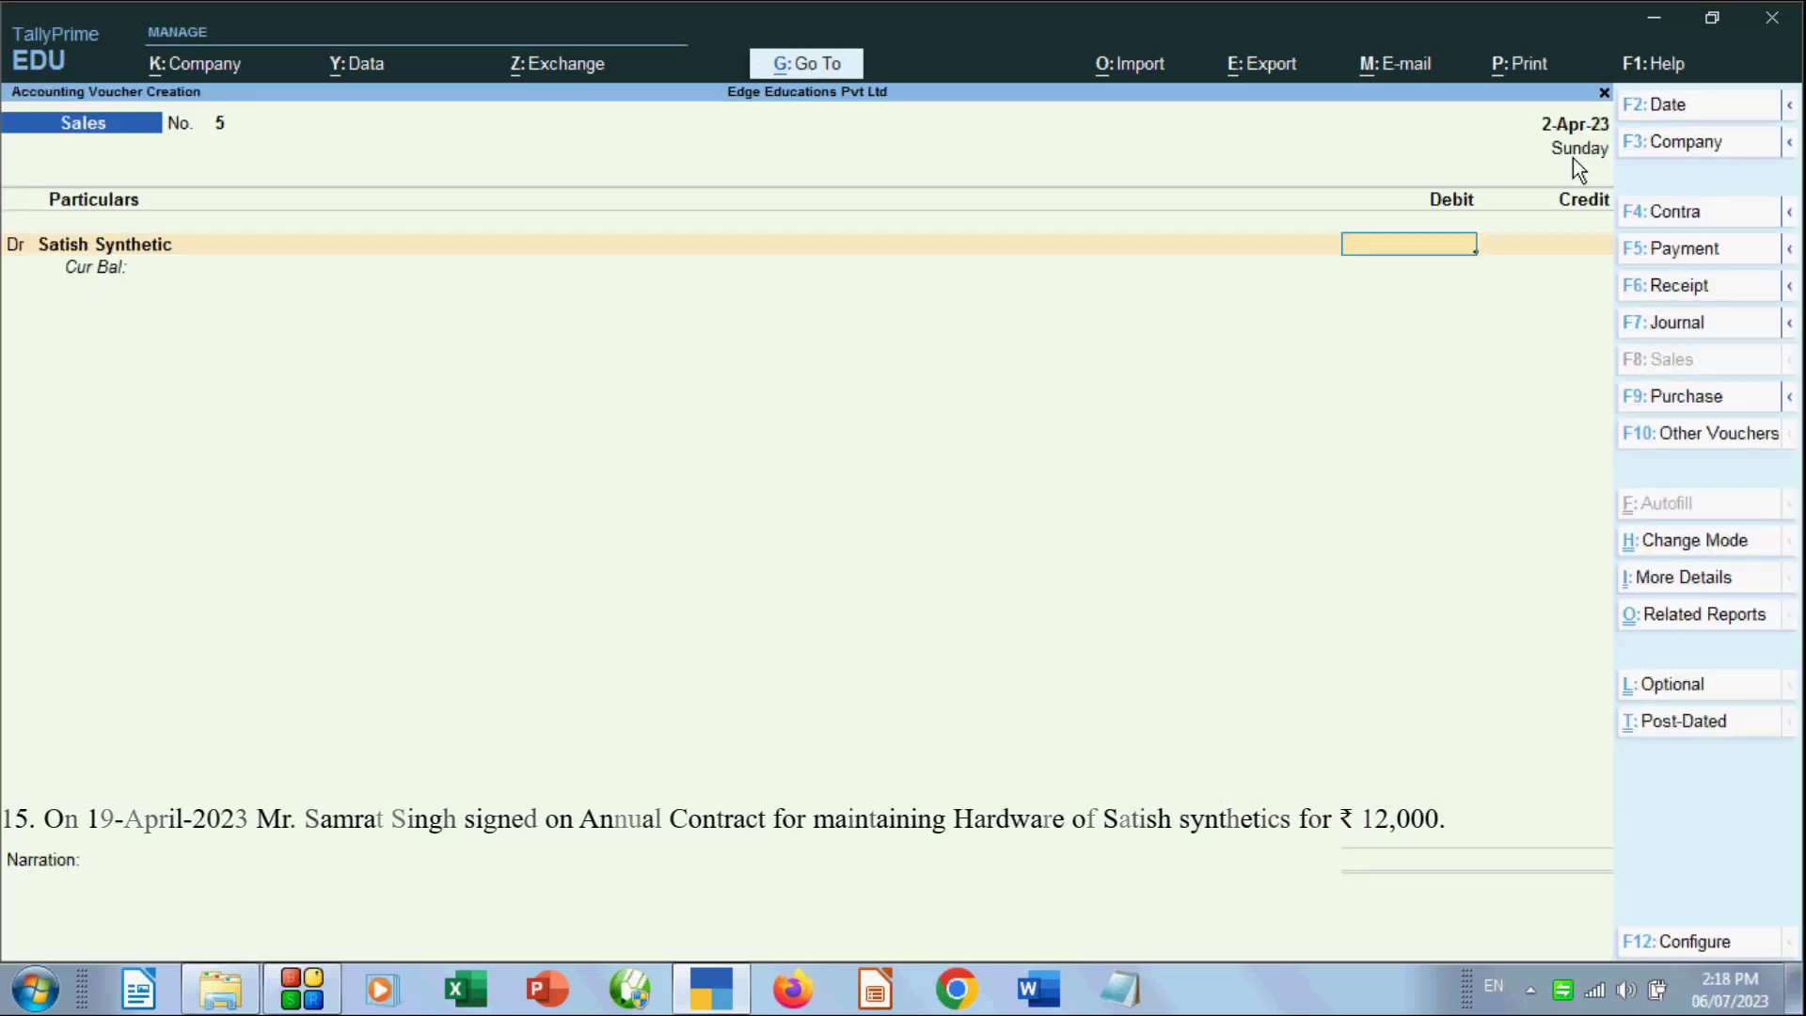
{"action": "type", "text": "12000"}
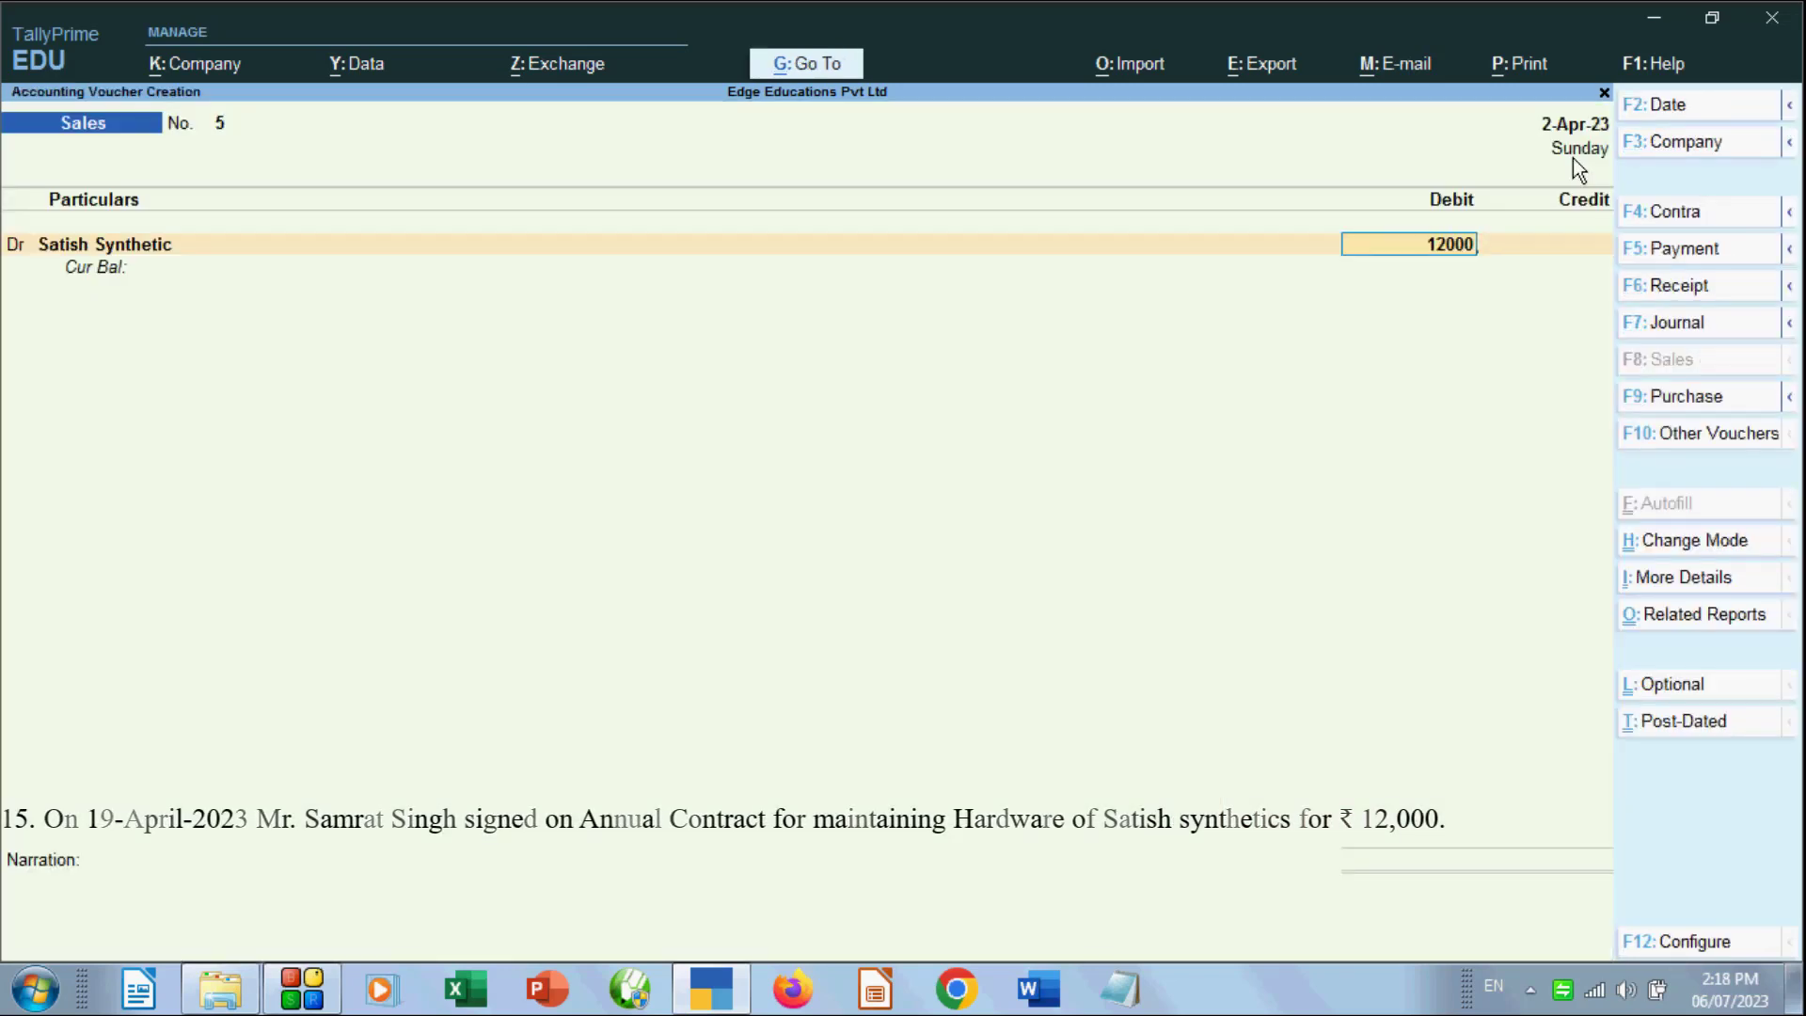
{"action": "key", "text": "Return"}
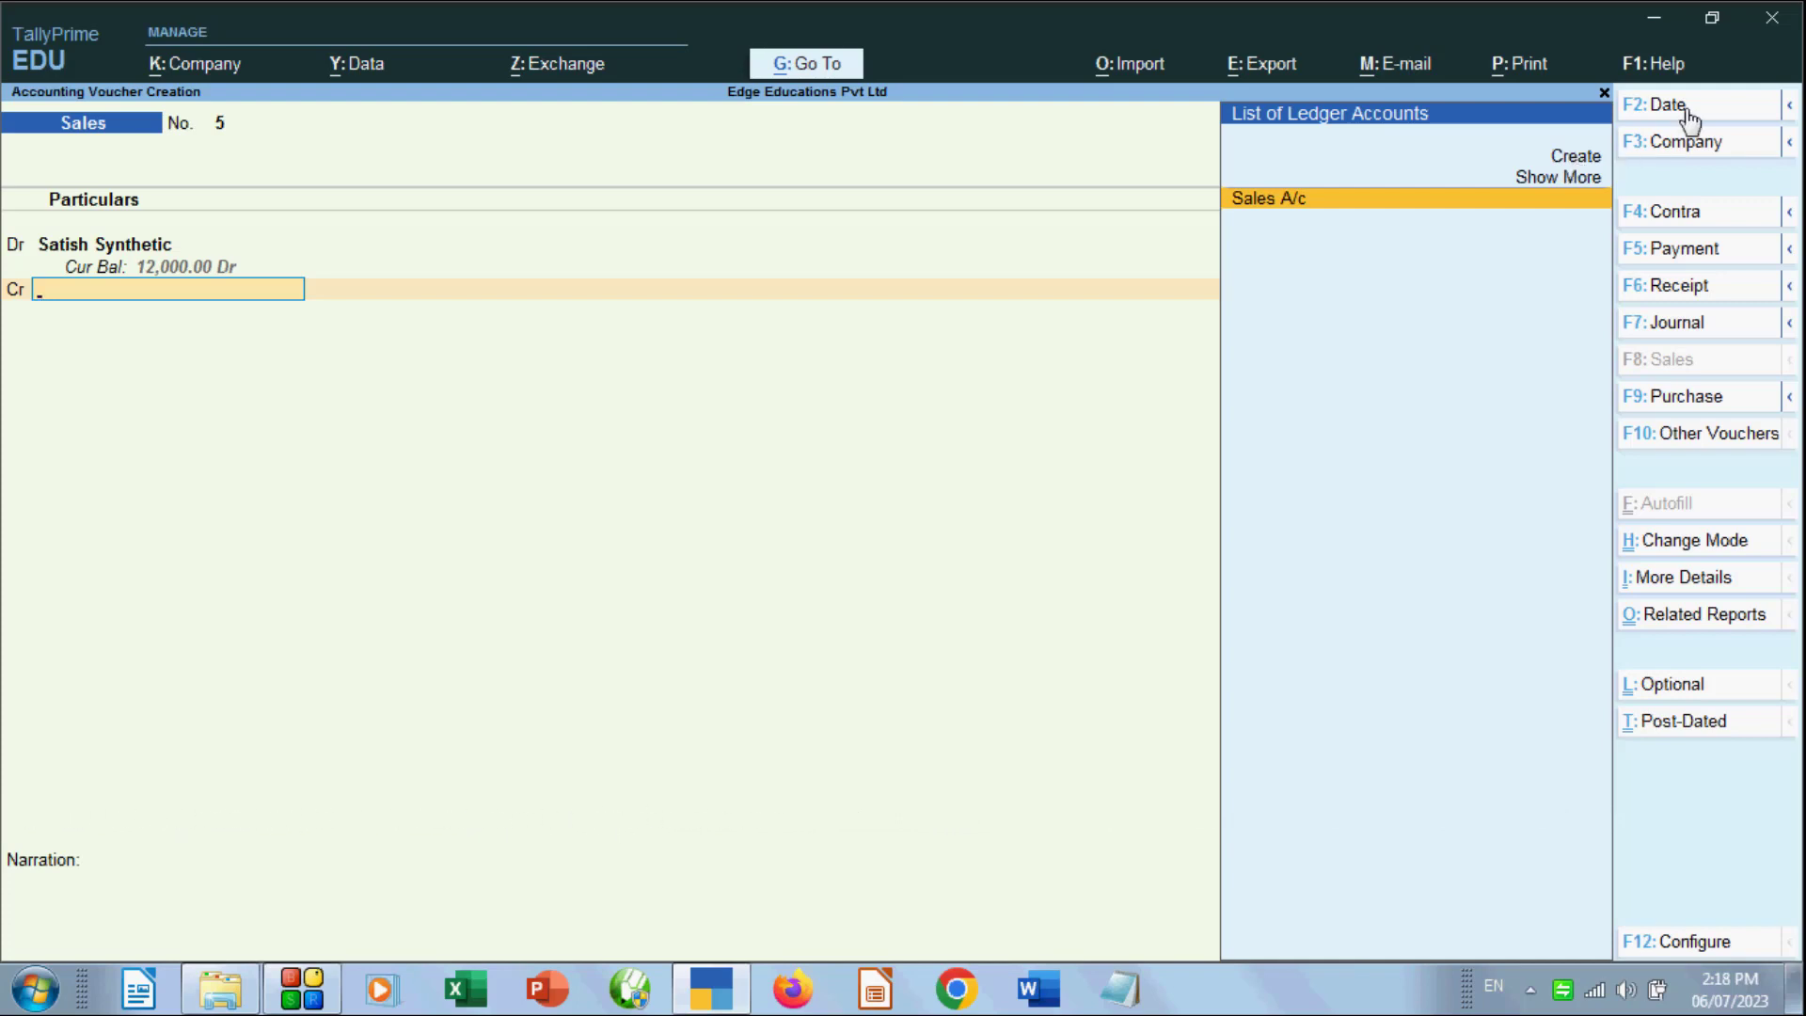
Show more ledgers for the credit line, choose Hardware Repair & Maintenance and accept 12,000.00 as its amount
{"action": "left_click", "coordinate": [1565, 177]}
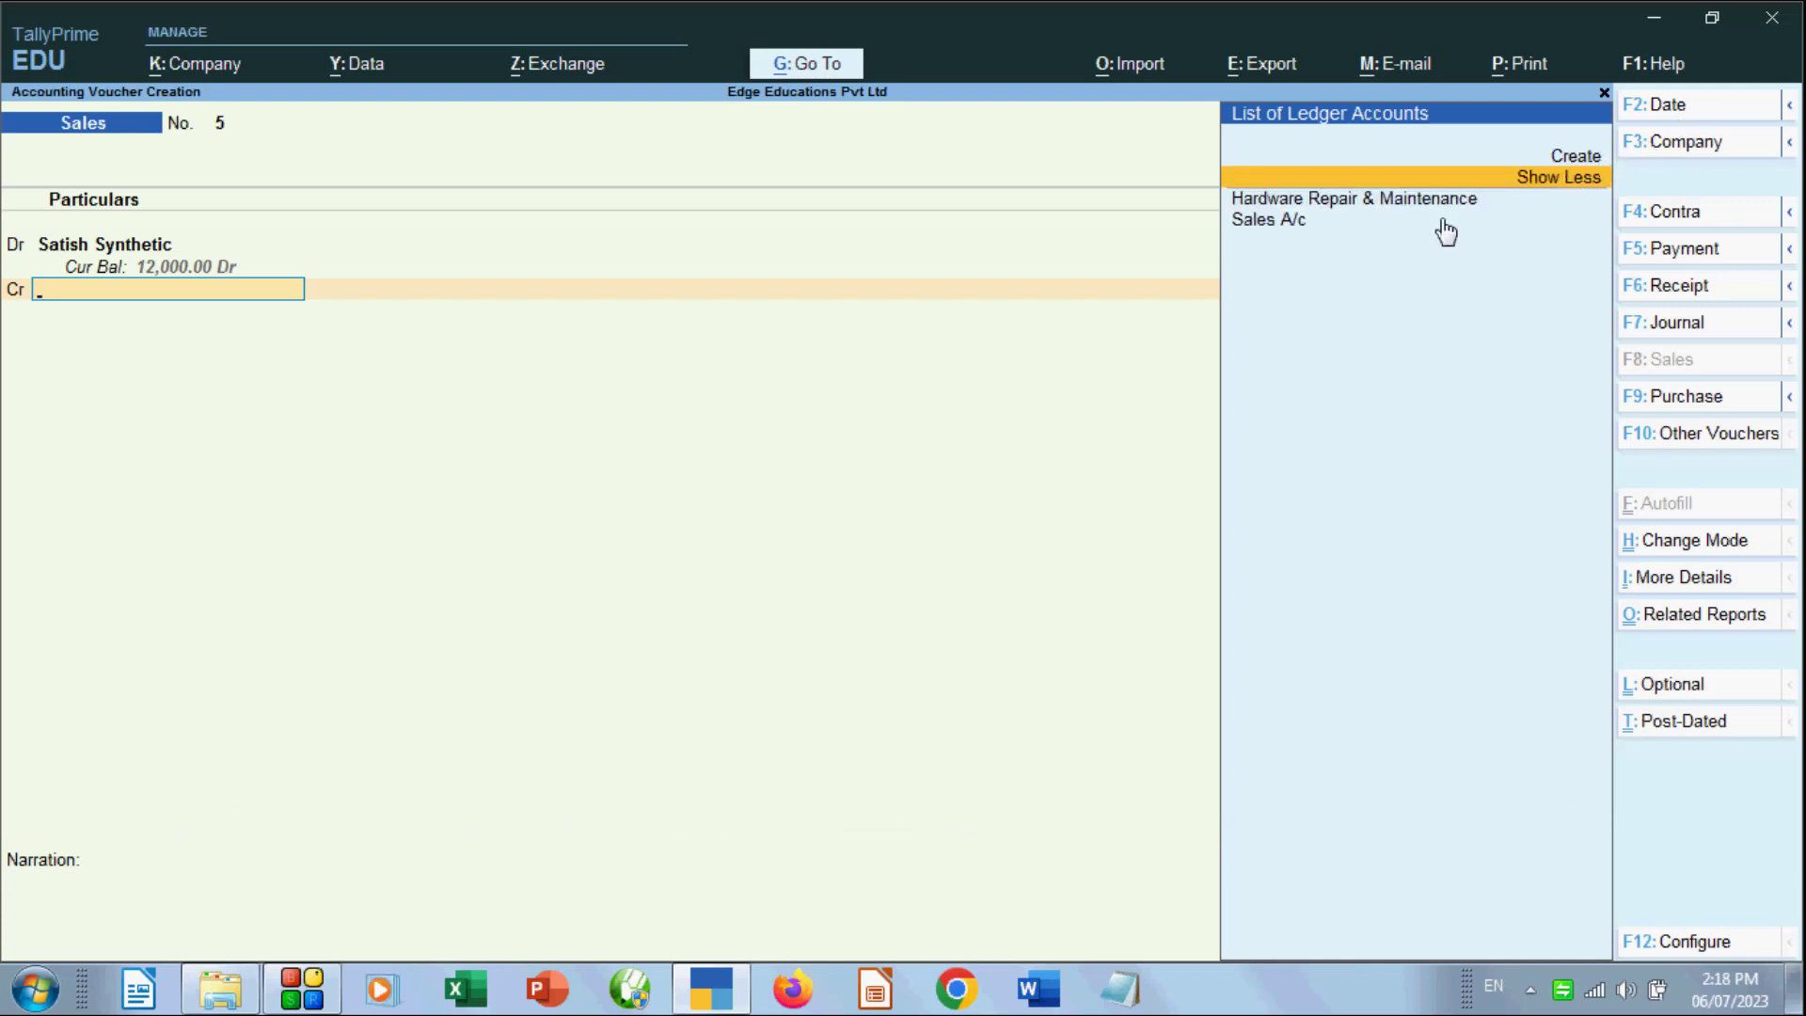
{"action": "left_click", "coordinate": [1420, 209]}
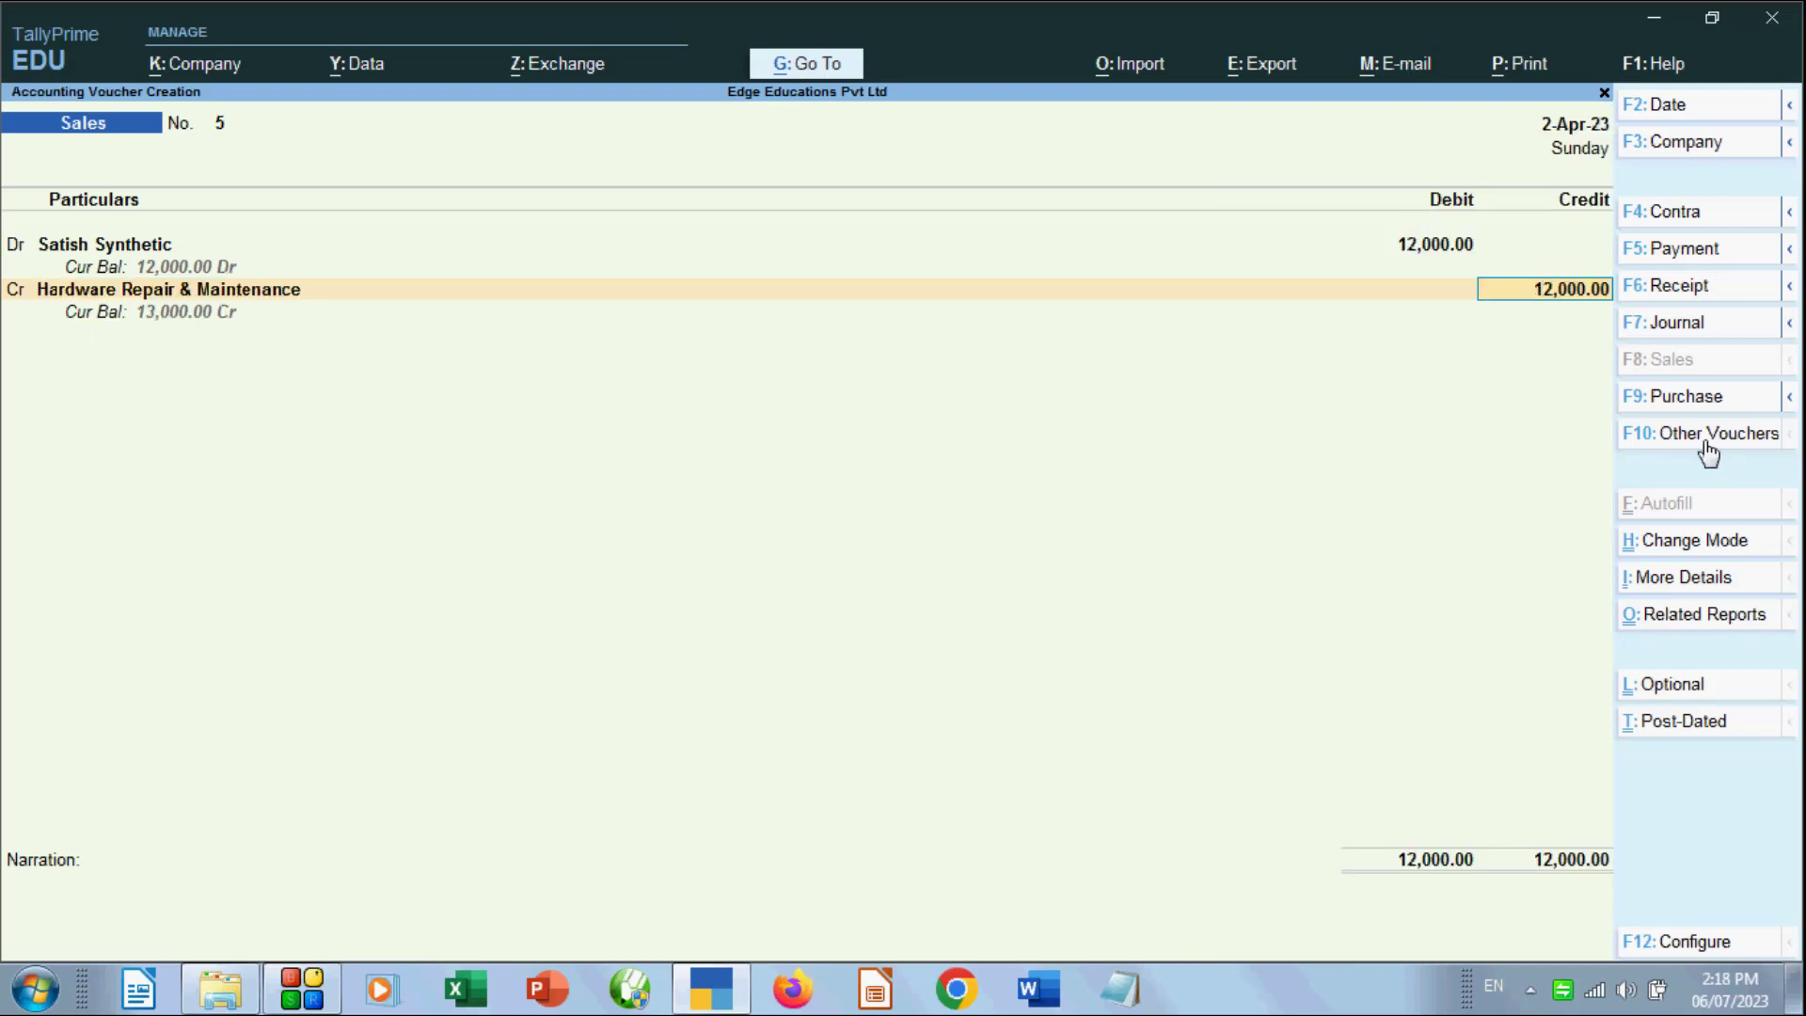
{"action": "key", "text": "Return"}
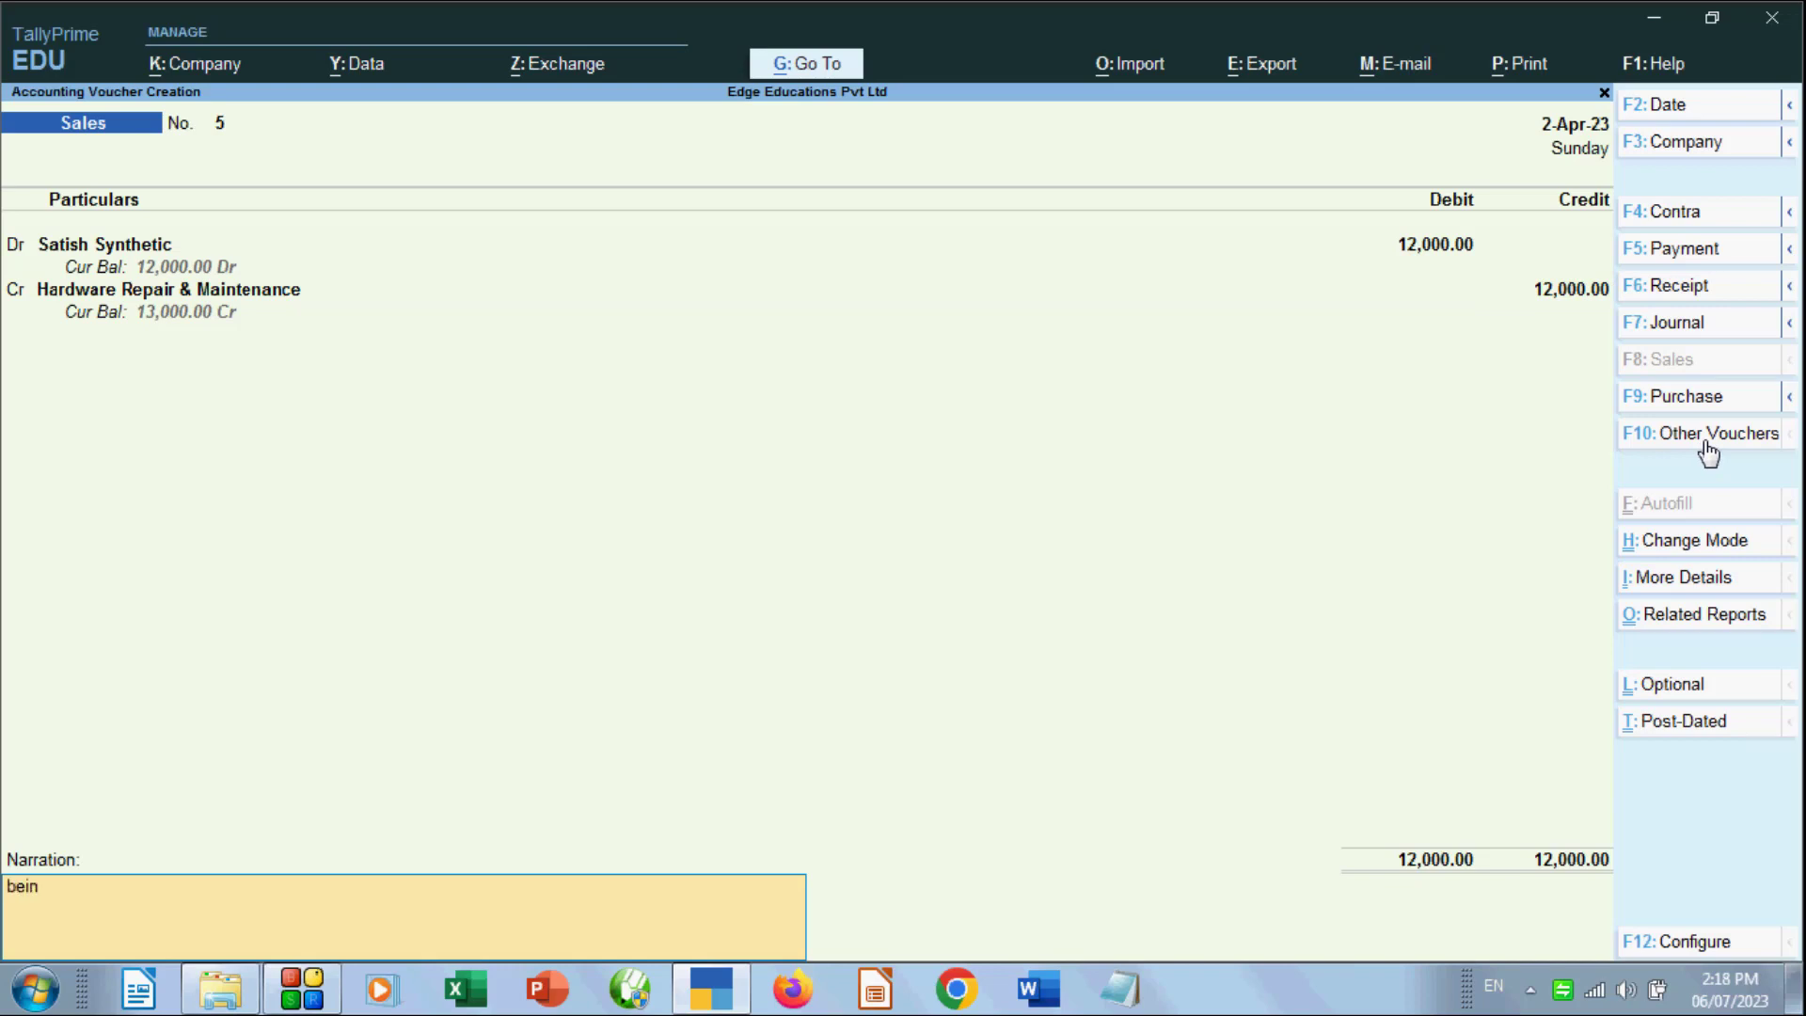
Enter the narration "being annual cintract signed with satish synthetic towards repais of hardware ." in the sales voucher
{"action": "type", "text": "being annu"}
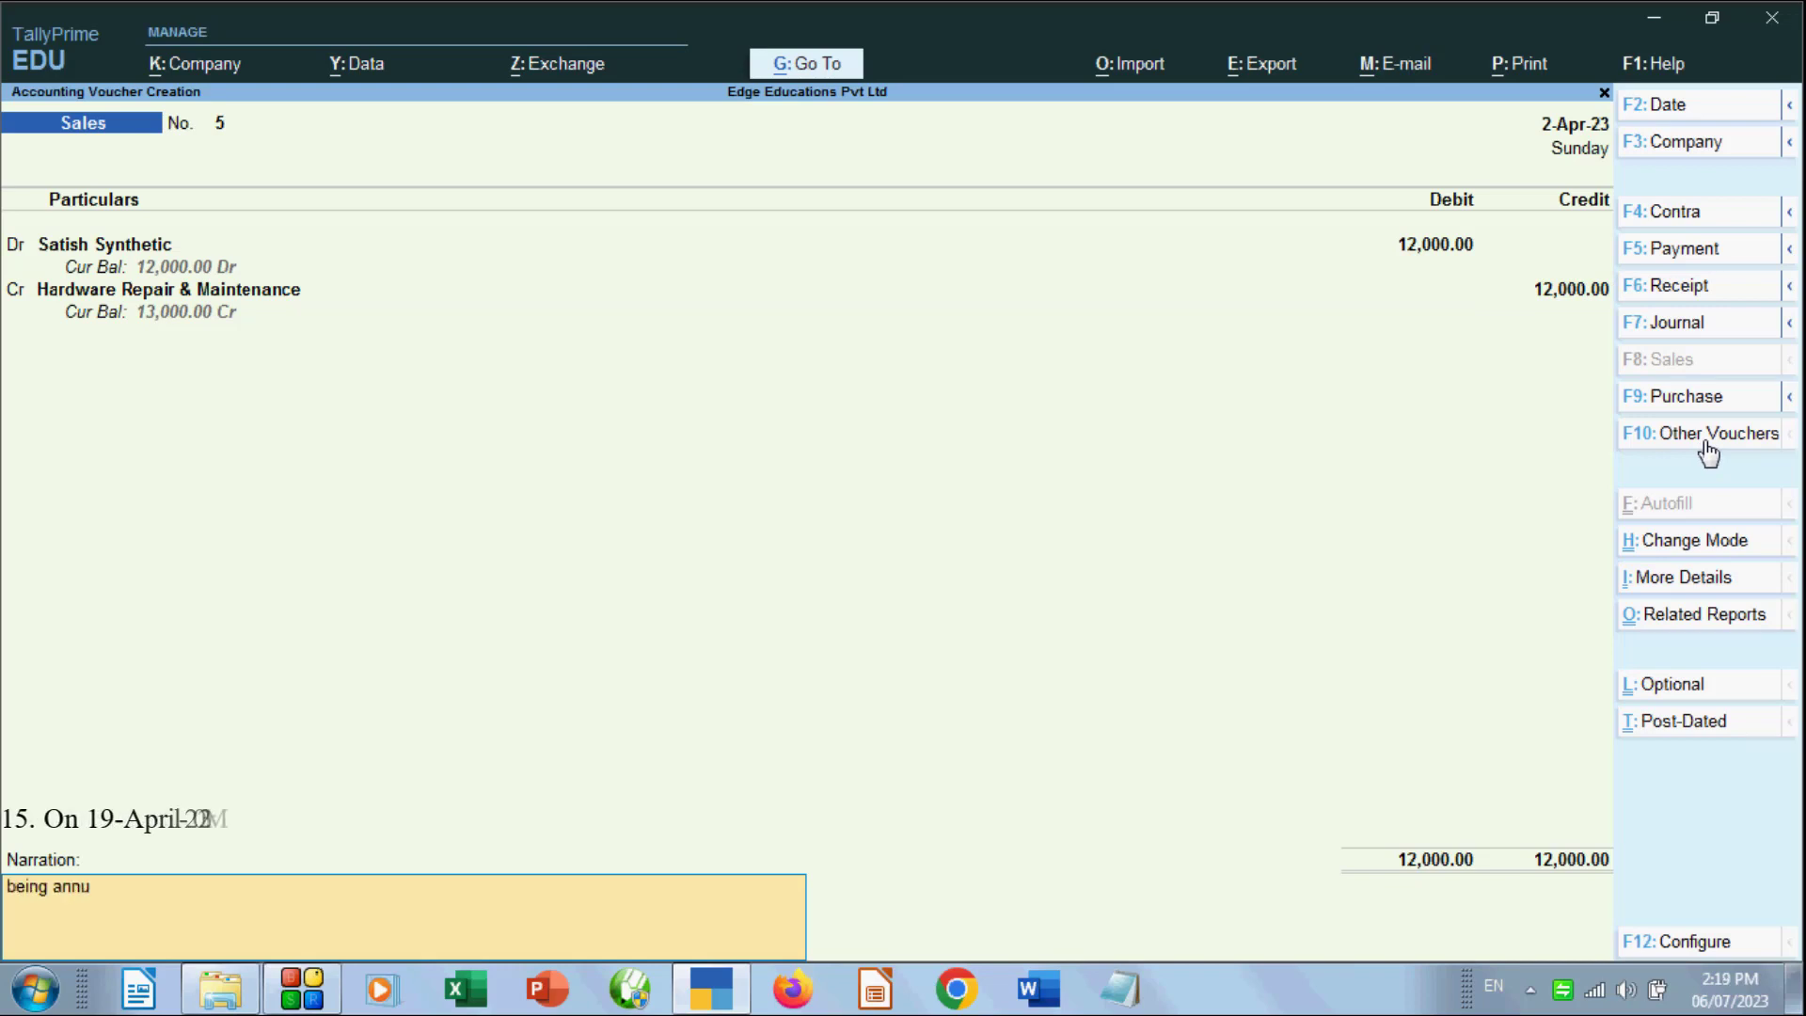
{"action": "type", "text": "al"}
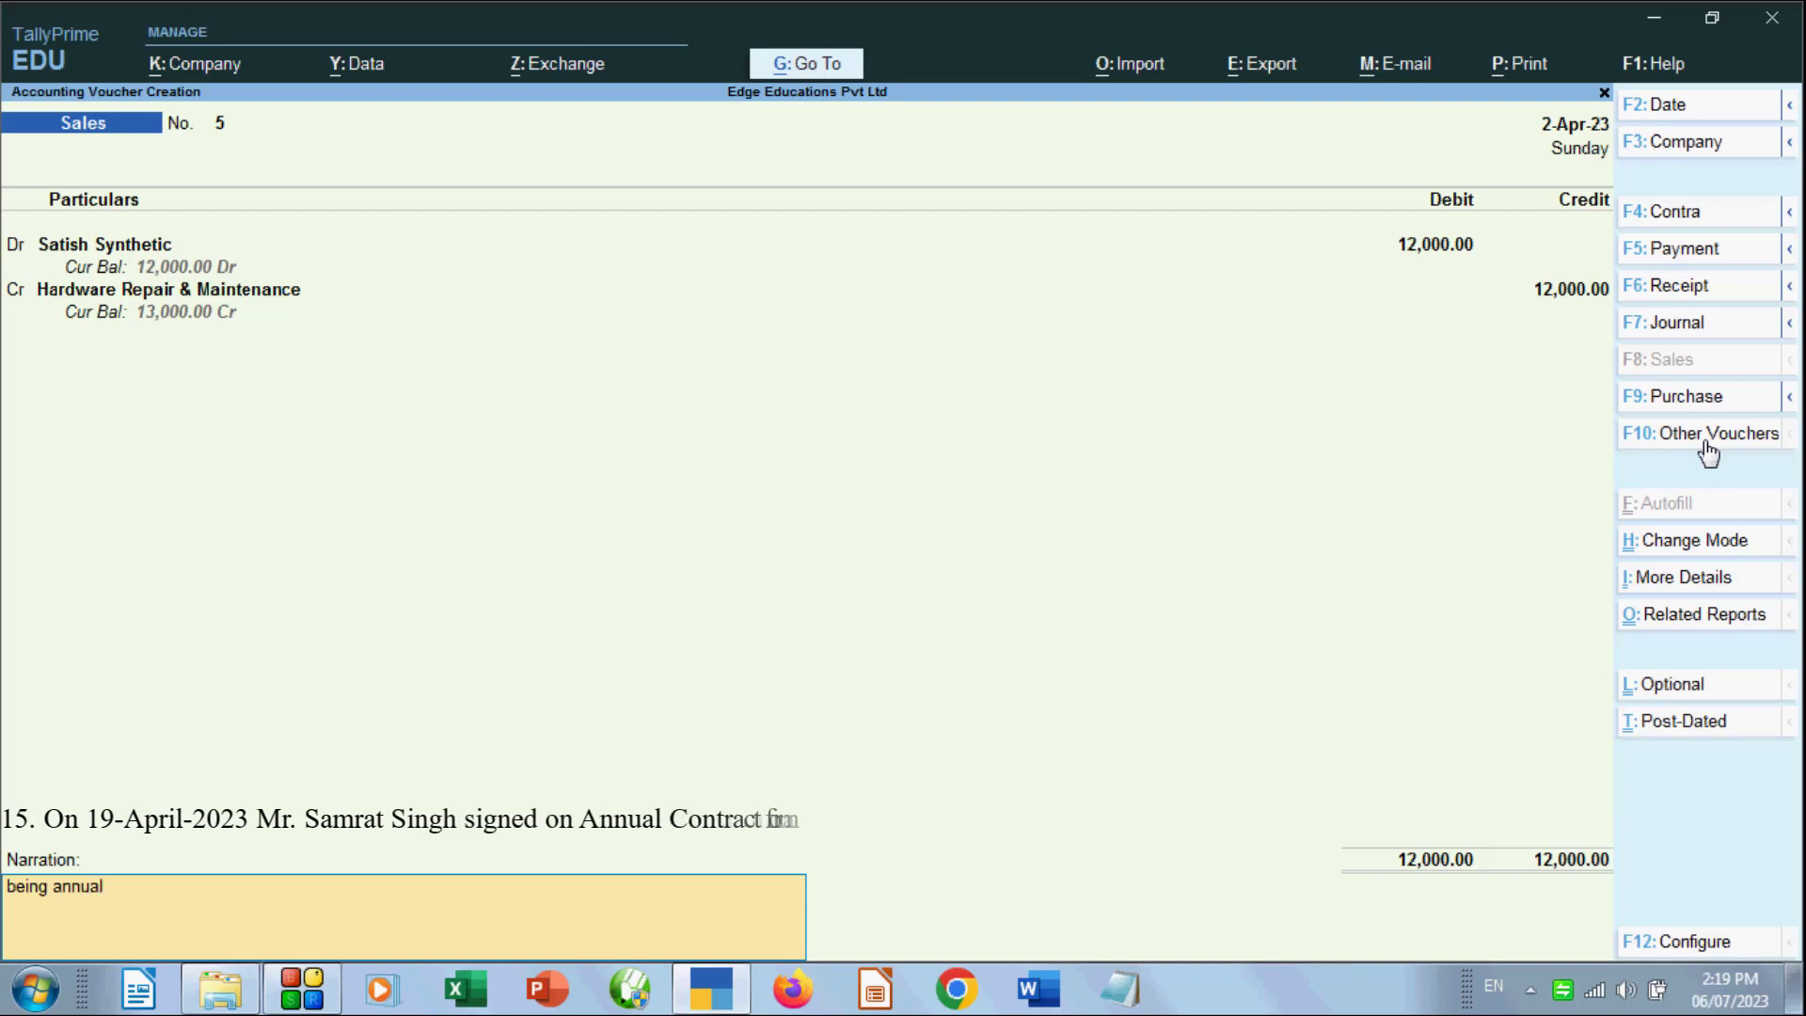
{"action": "type", "text": " cintra"}
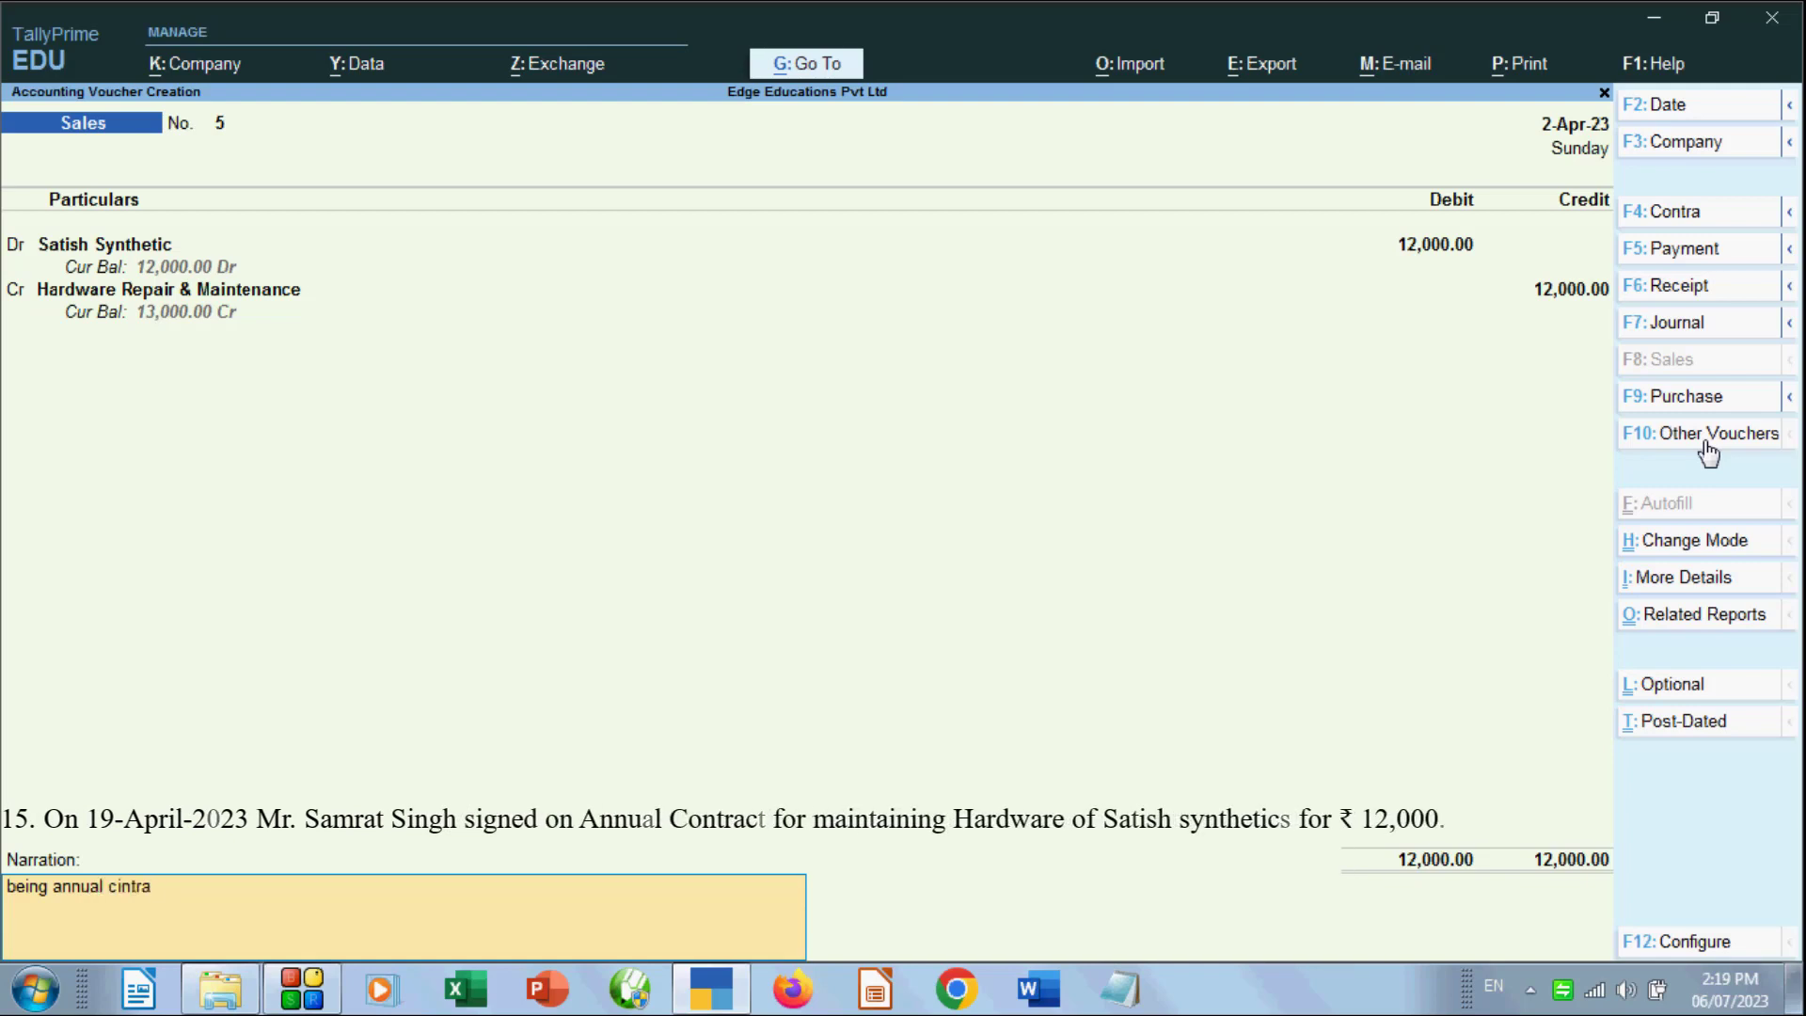
{"action": "type", "text": "vtct si"}
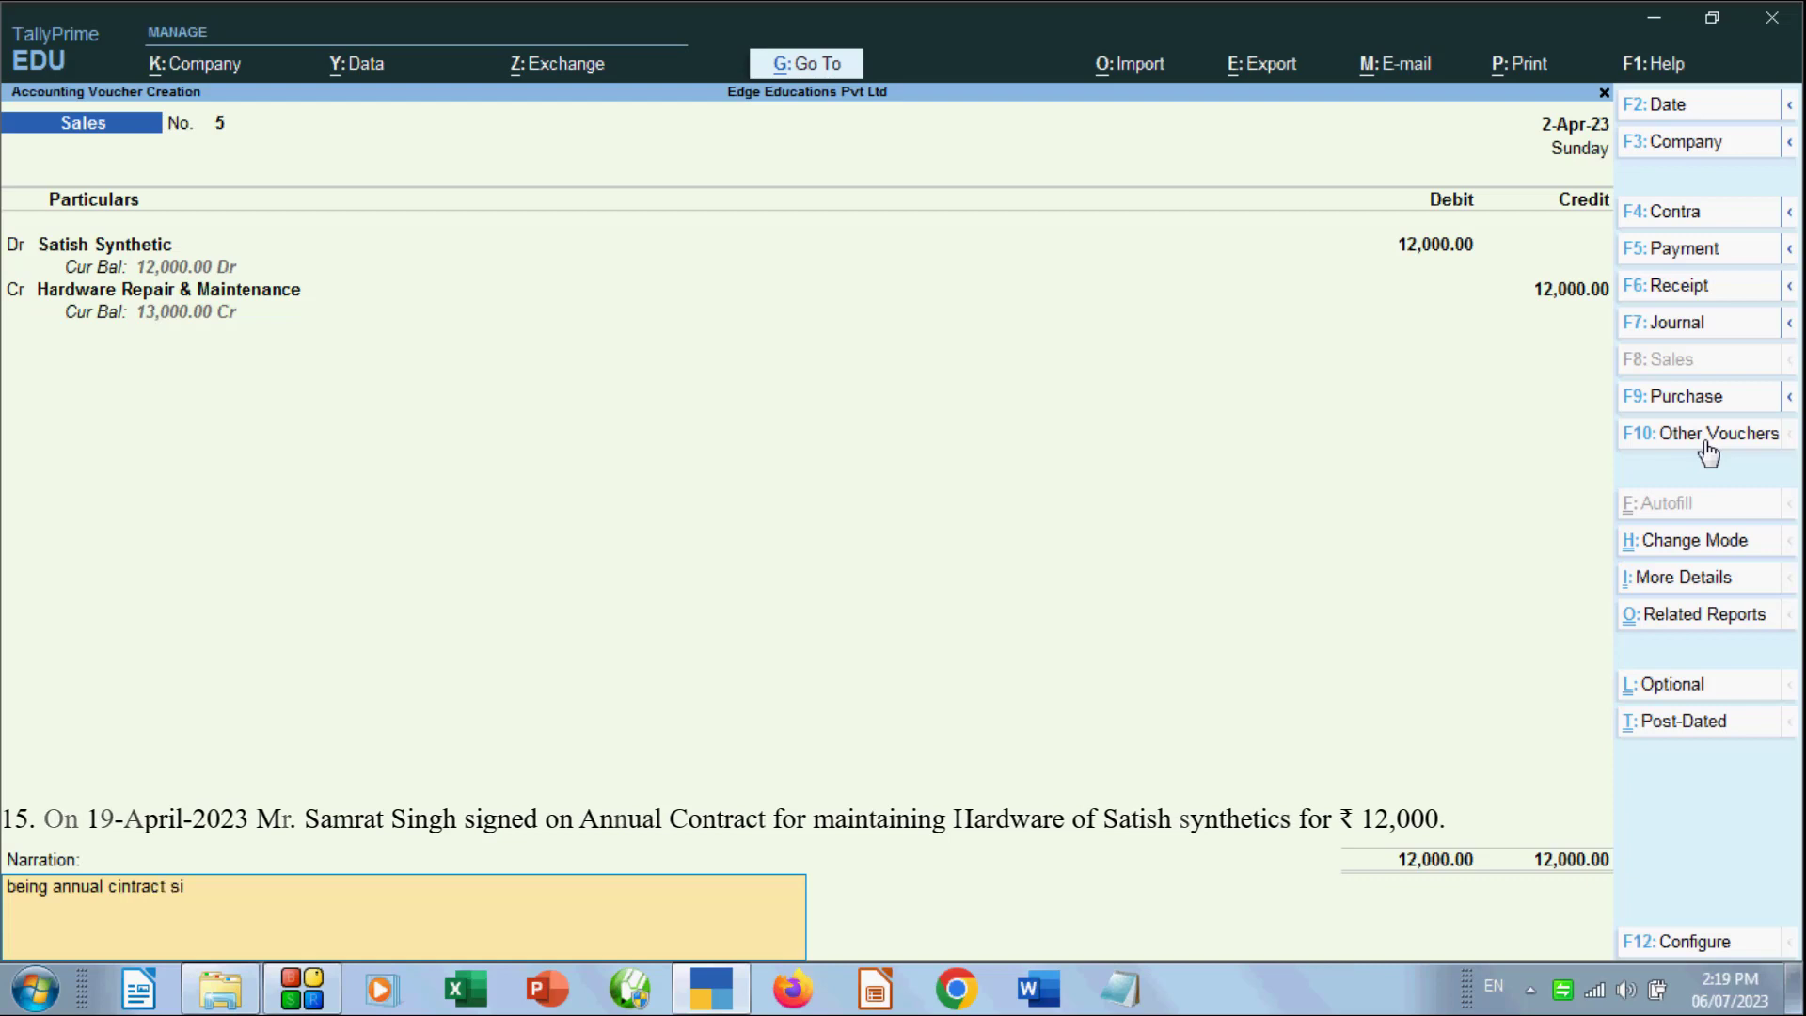
{"action": "type", "text": "gned with satish synthe"}
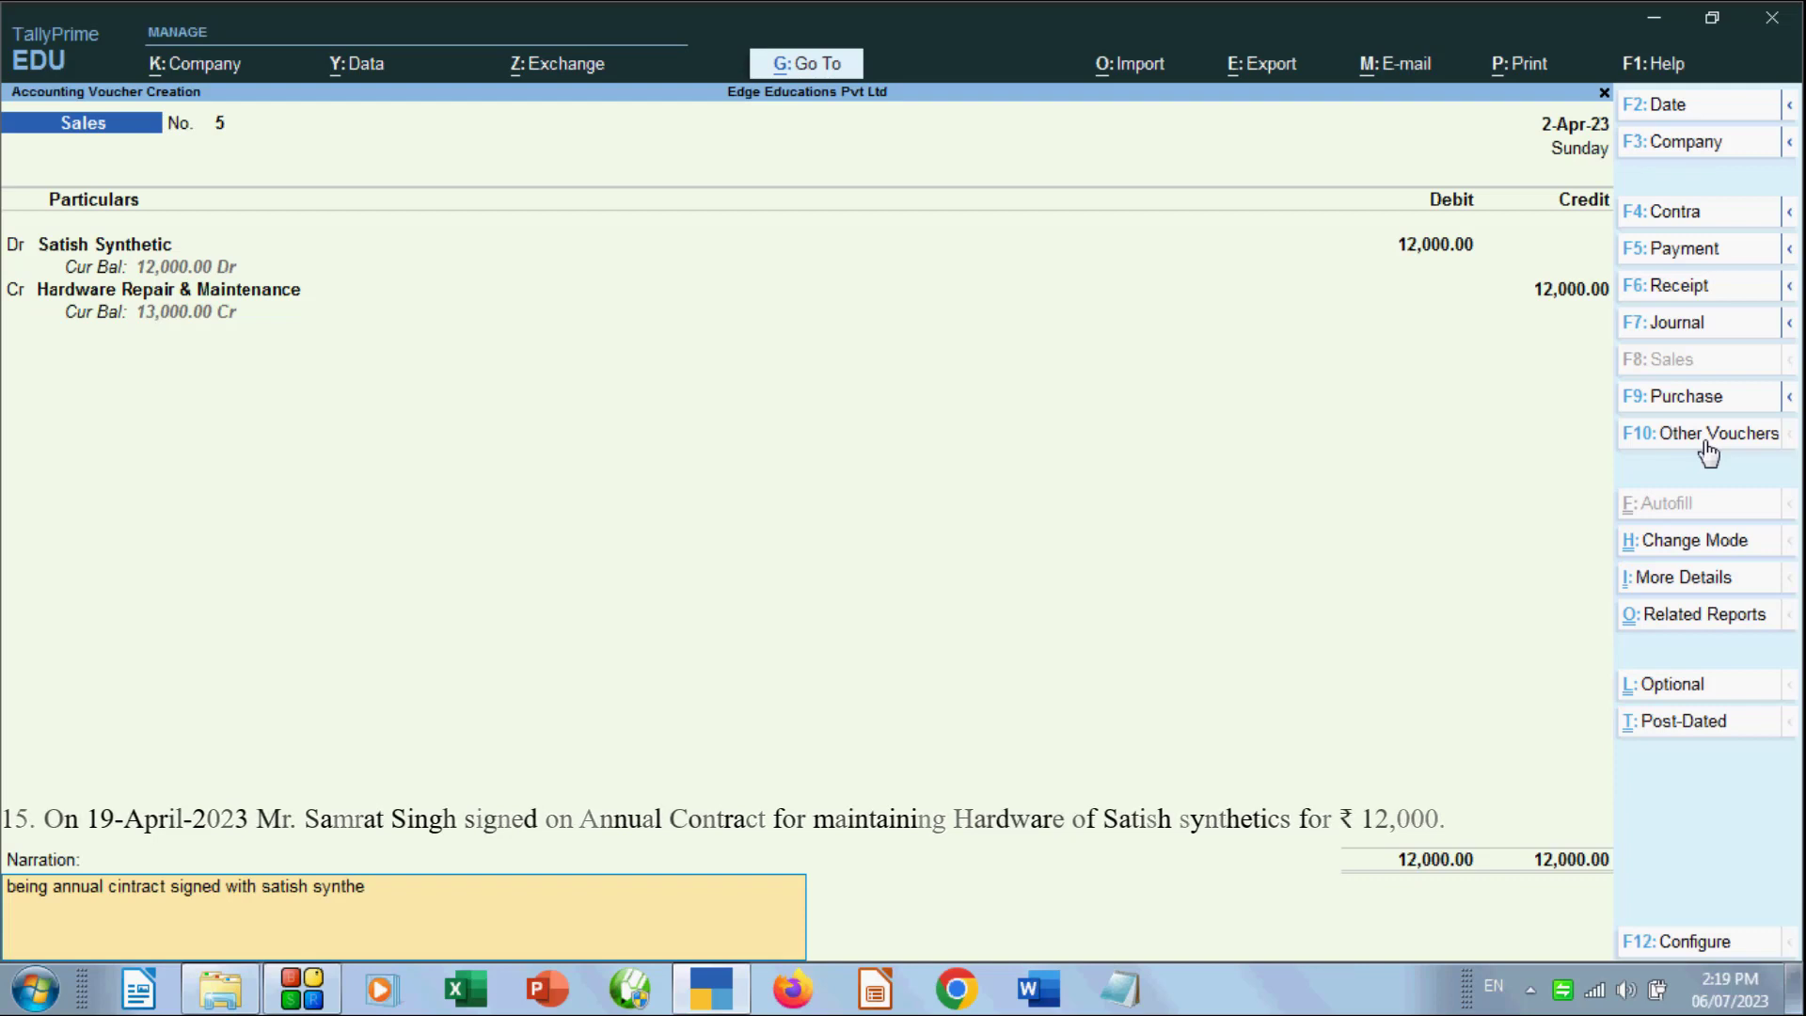
{"action": "type", "text": "c to"}
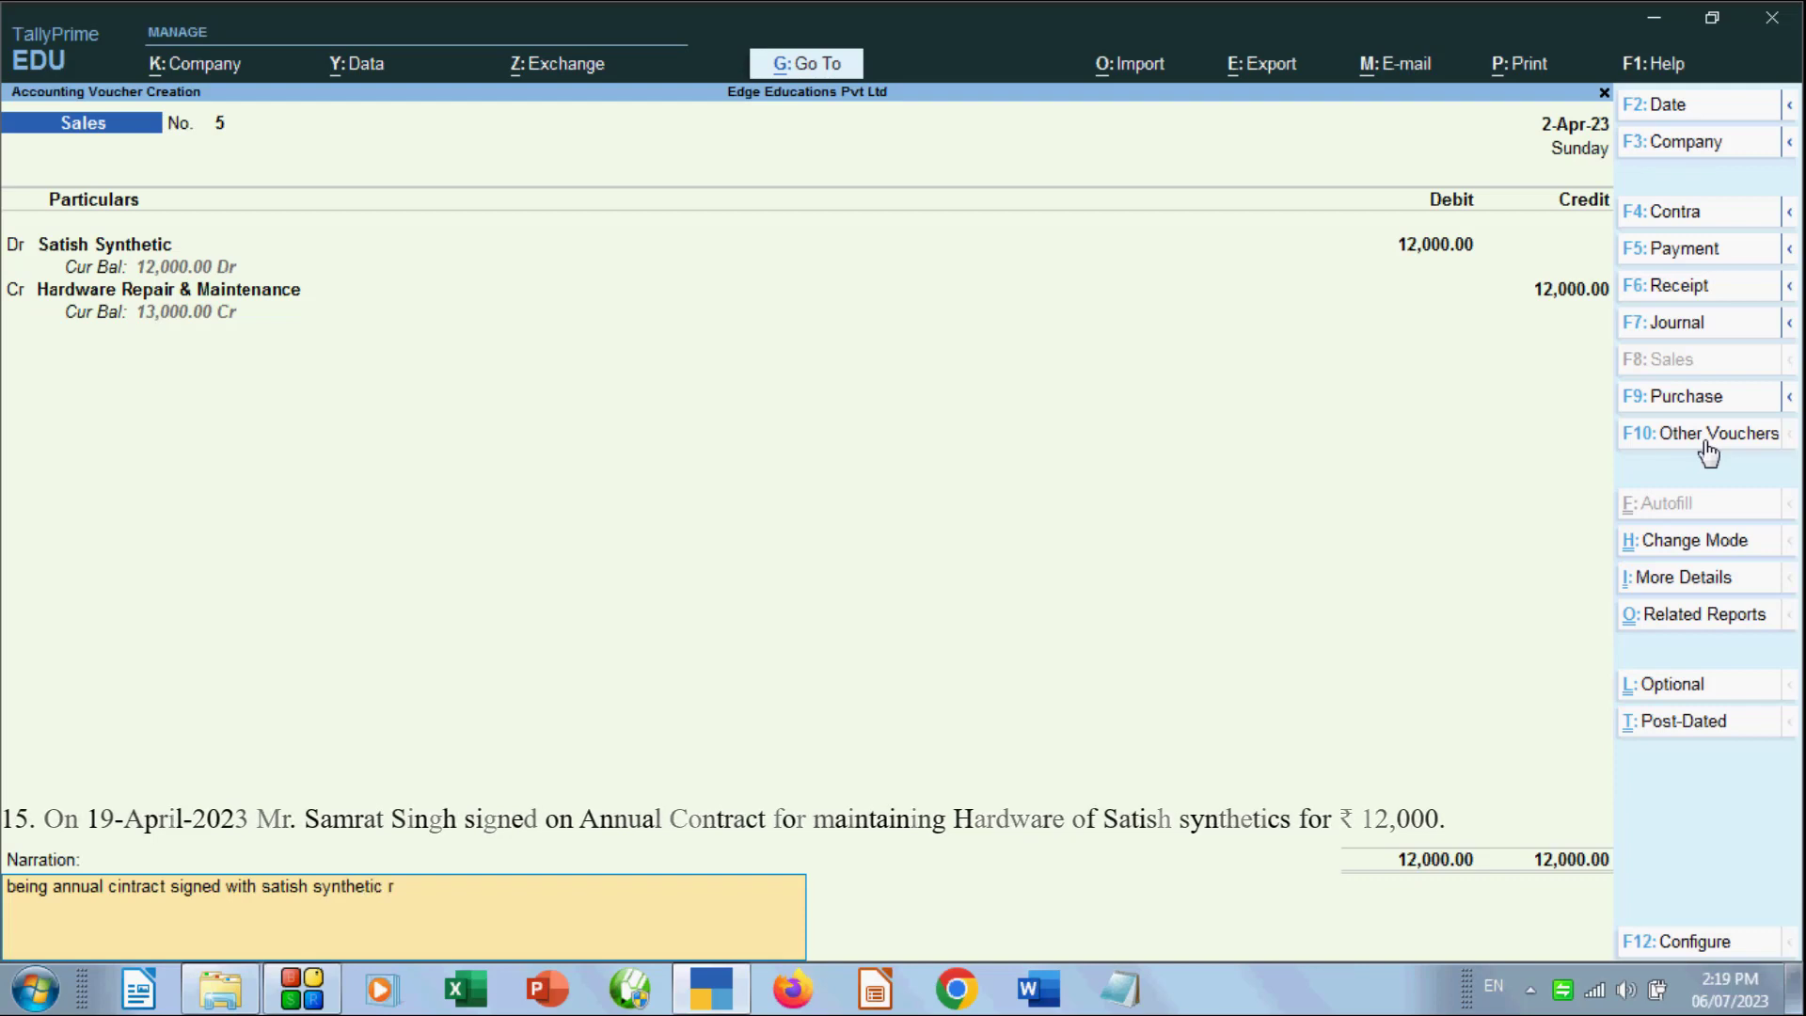
{"action": "type", "text": "w"}
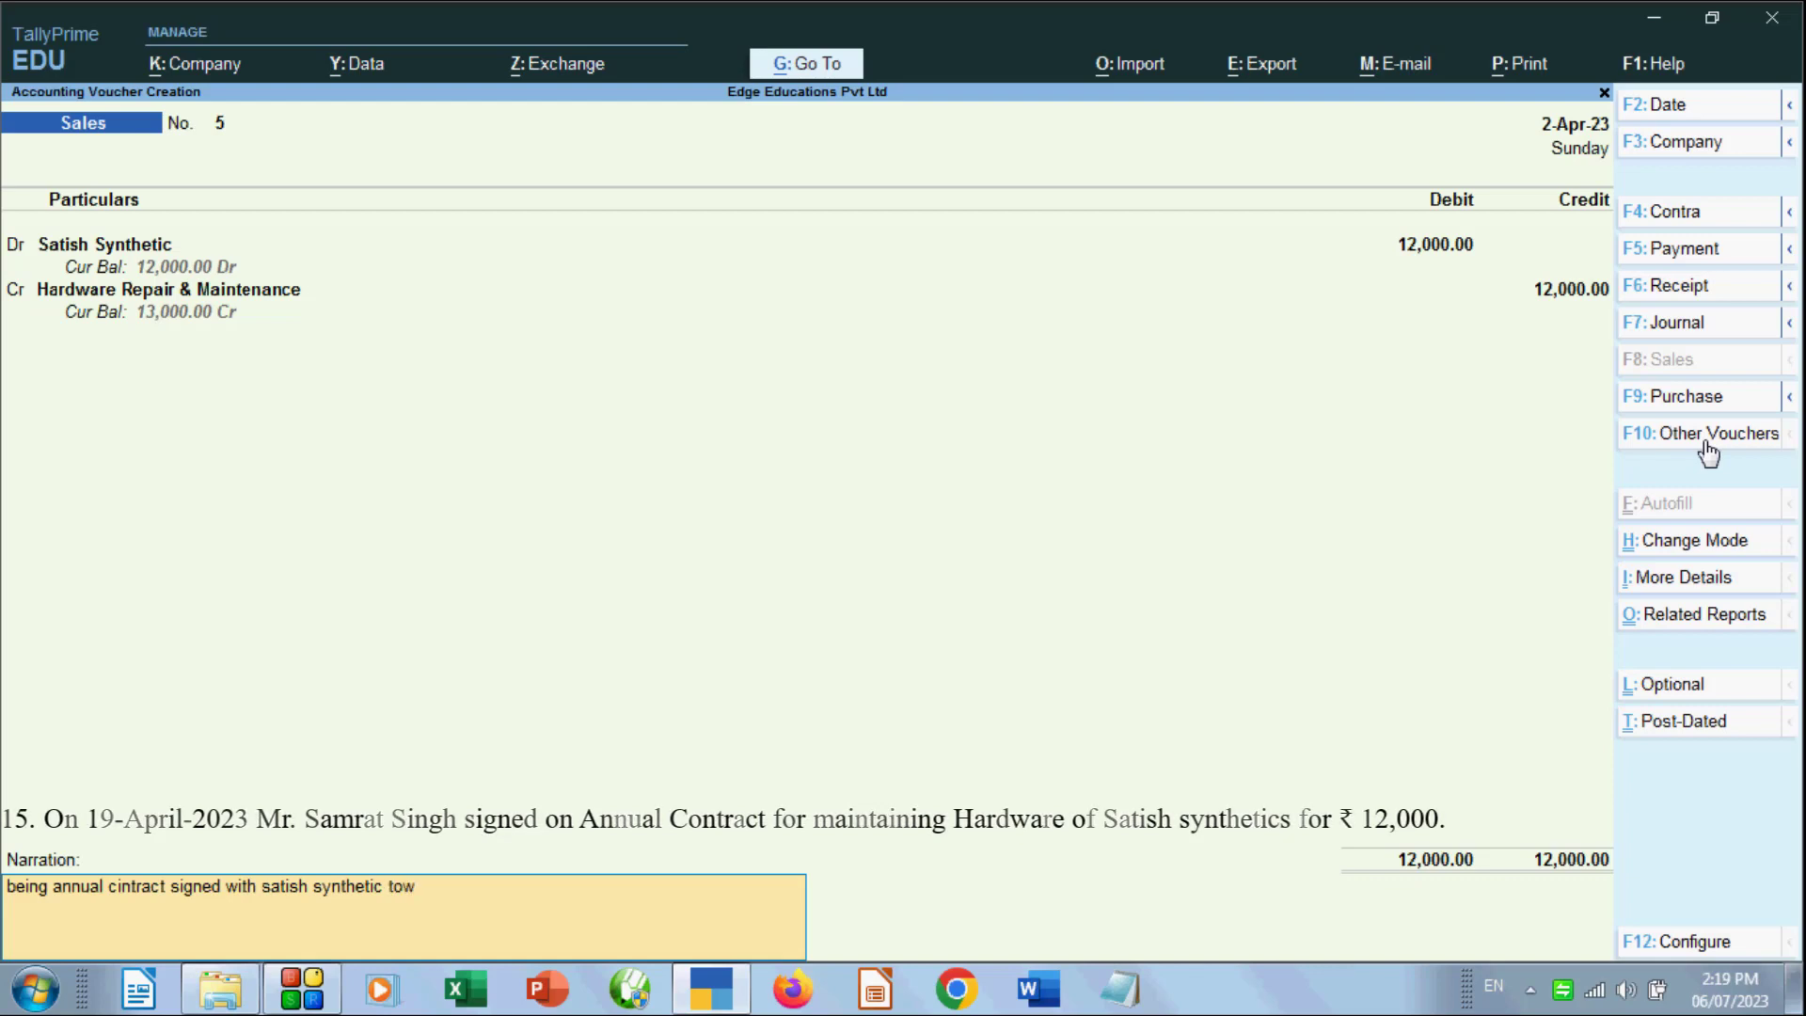
{"action": "type", "text": "ards r"}
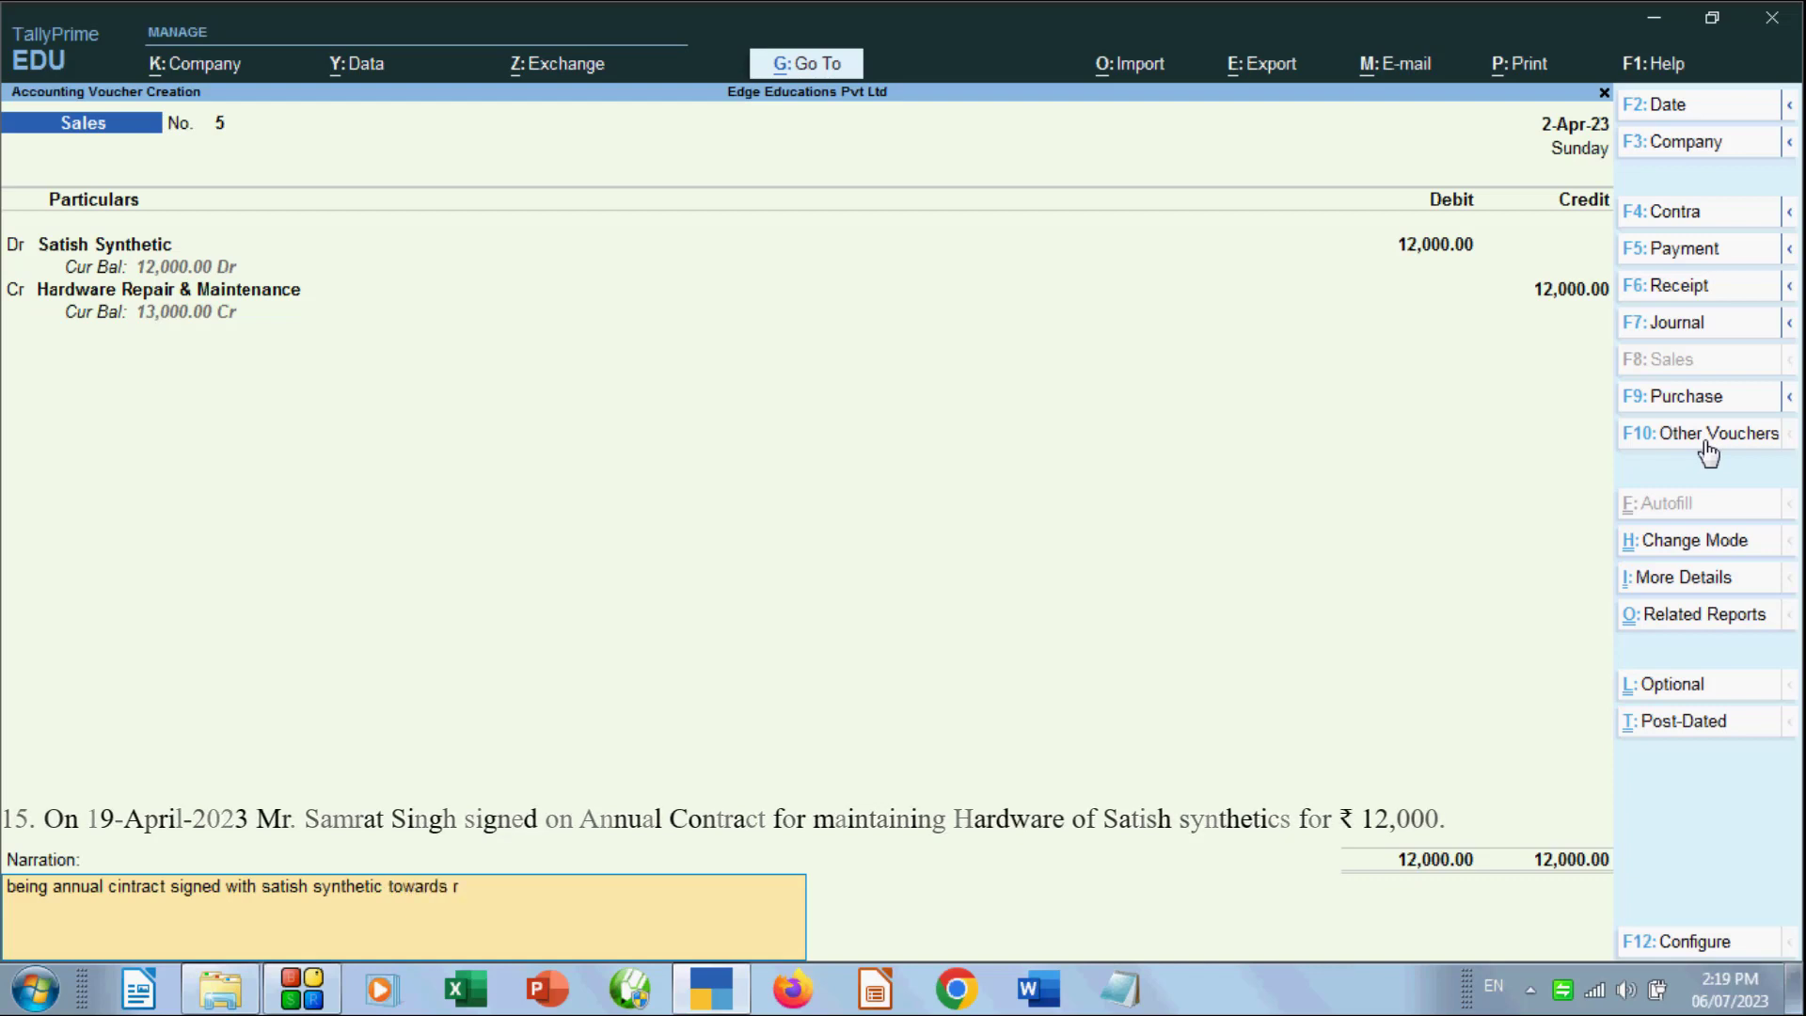
{"action": "type", "text": "epais of ard"}
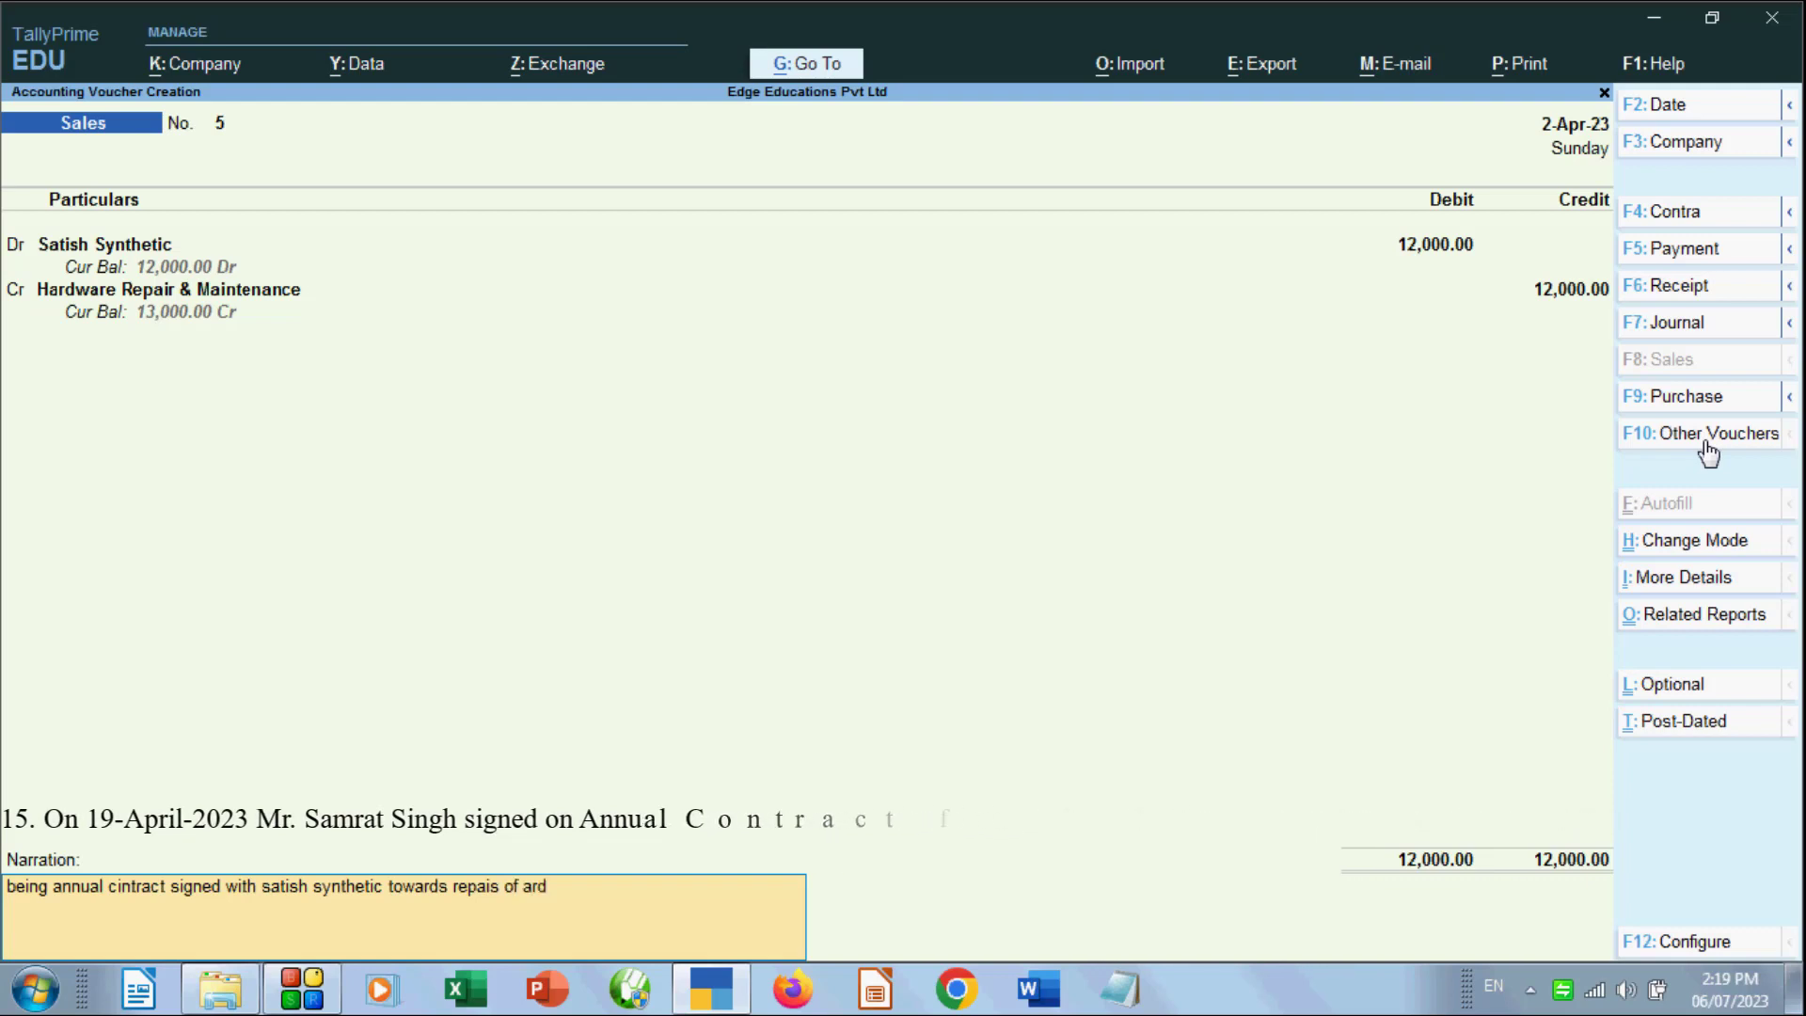
{"action": "type", "text": ","}
{"action": "key", "text": "BackSpace"}
{"action": "key", "text": "BackSpace"}
{"action": "key", "text": "BackSpace"}
{"action": "type", "text": "hardware ."}
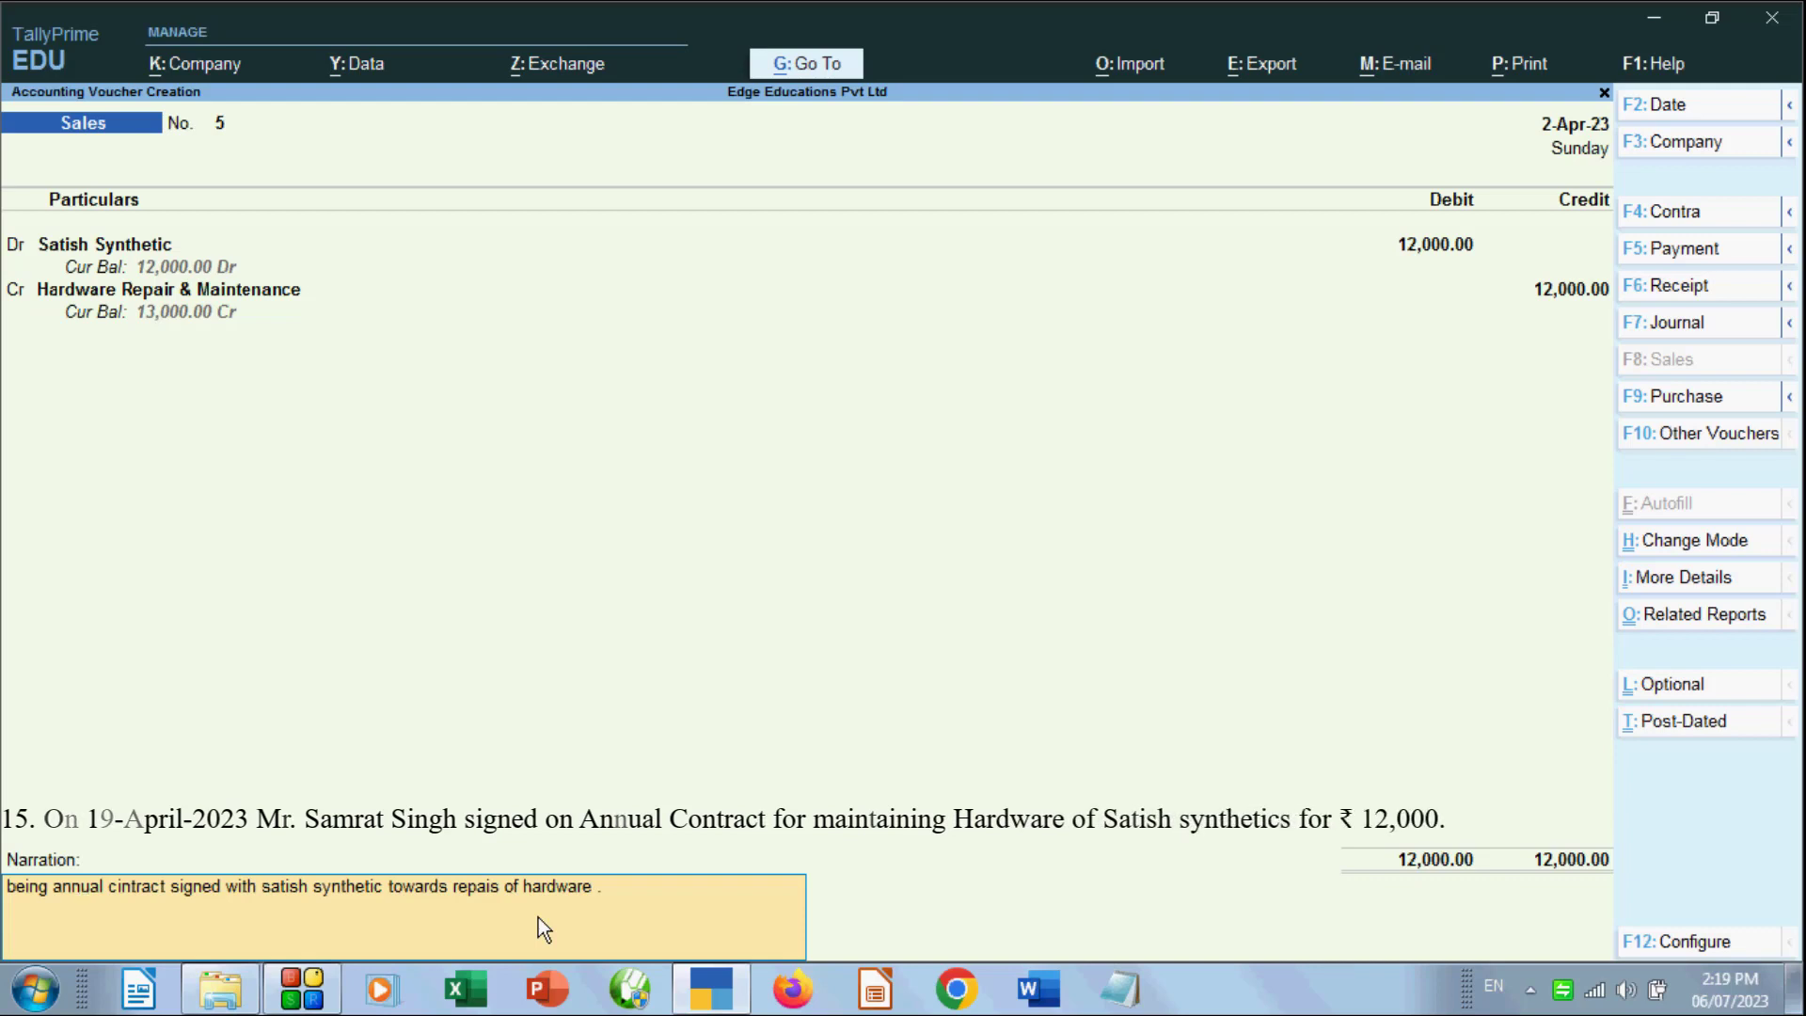
Correct "cintract" to "contract" in the narration and save the sales voucher
{"action": "key", "text": "BackSpace"}
{"action": "key", "text": "BackSpace"}
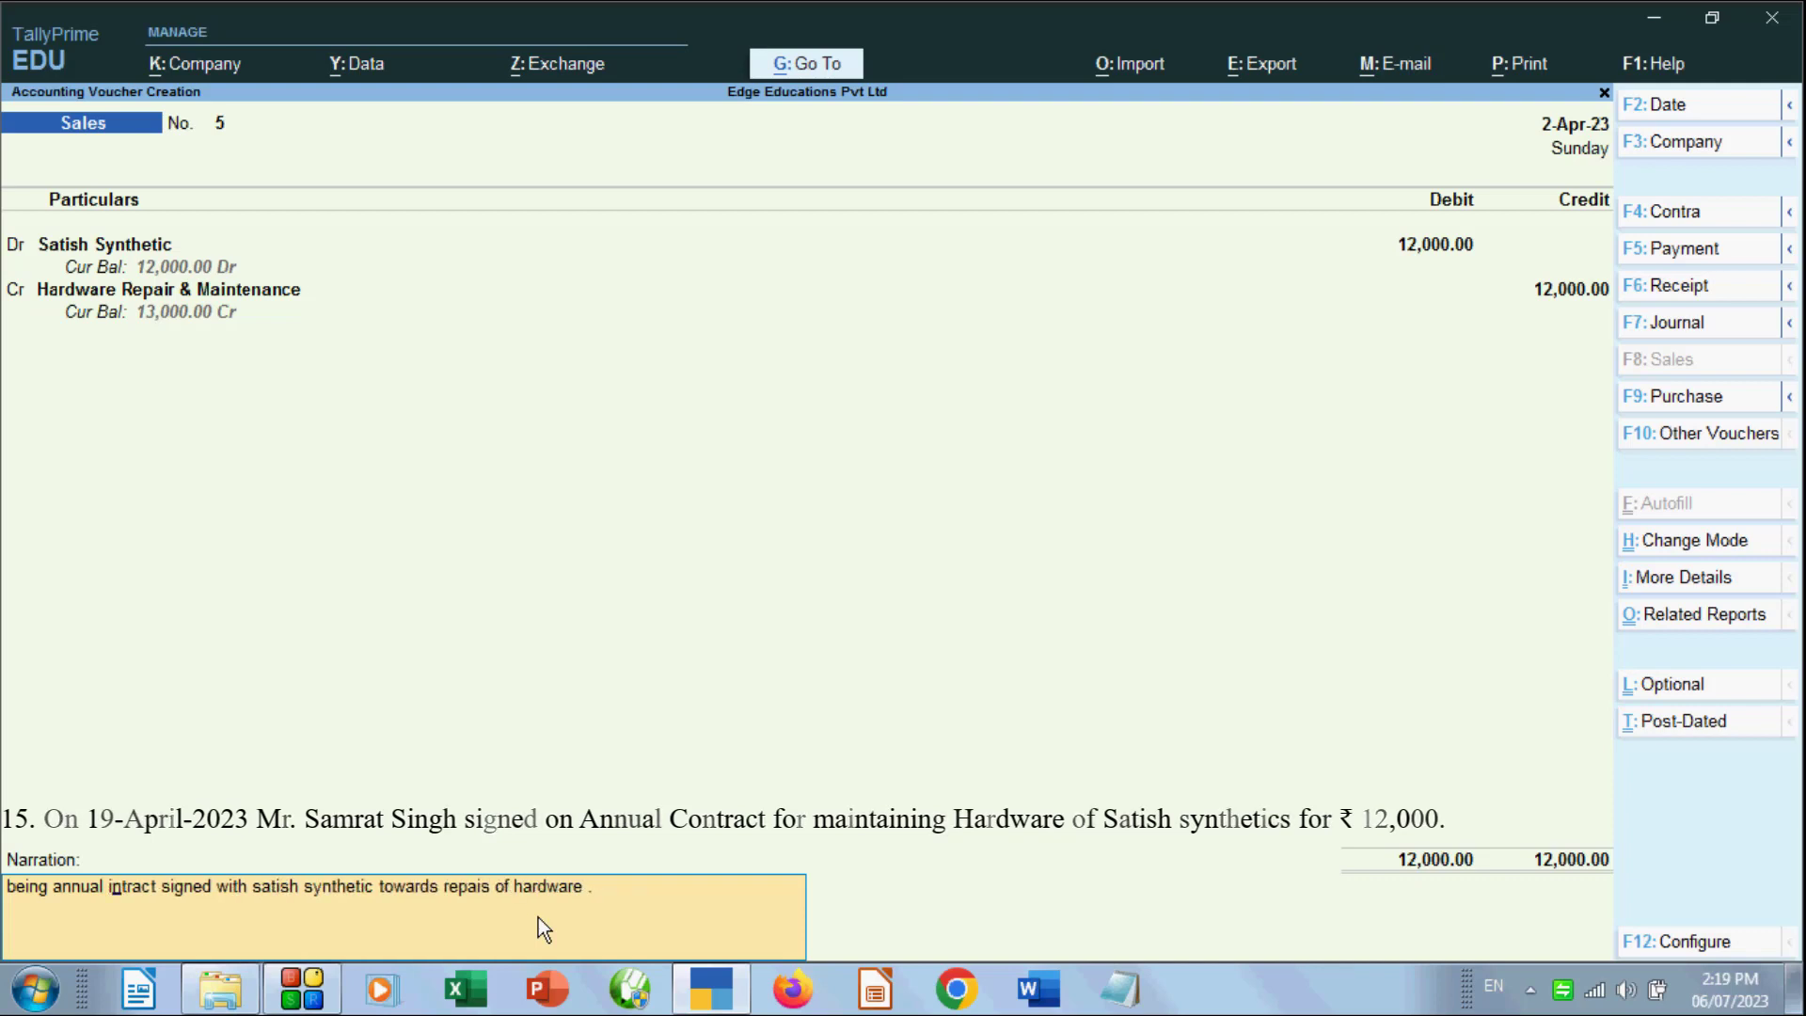
{"action": "key", "text": "BackSpace"}
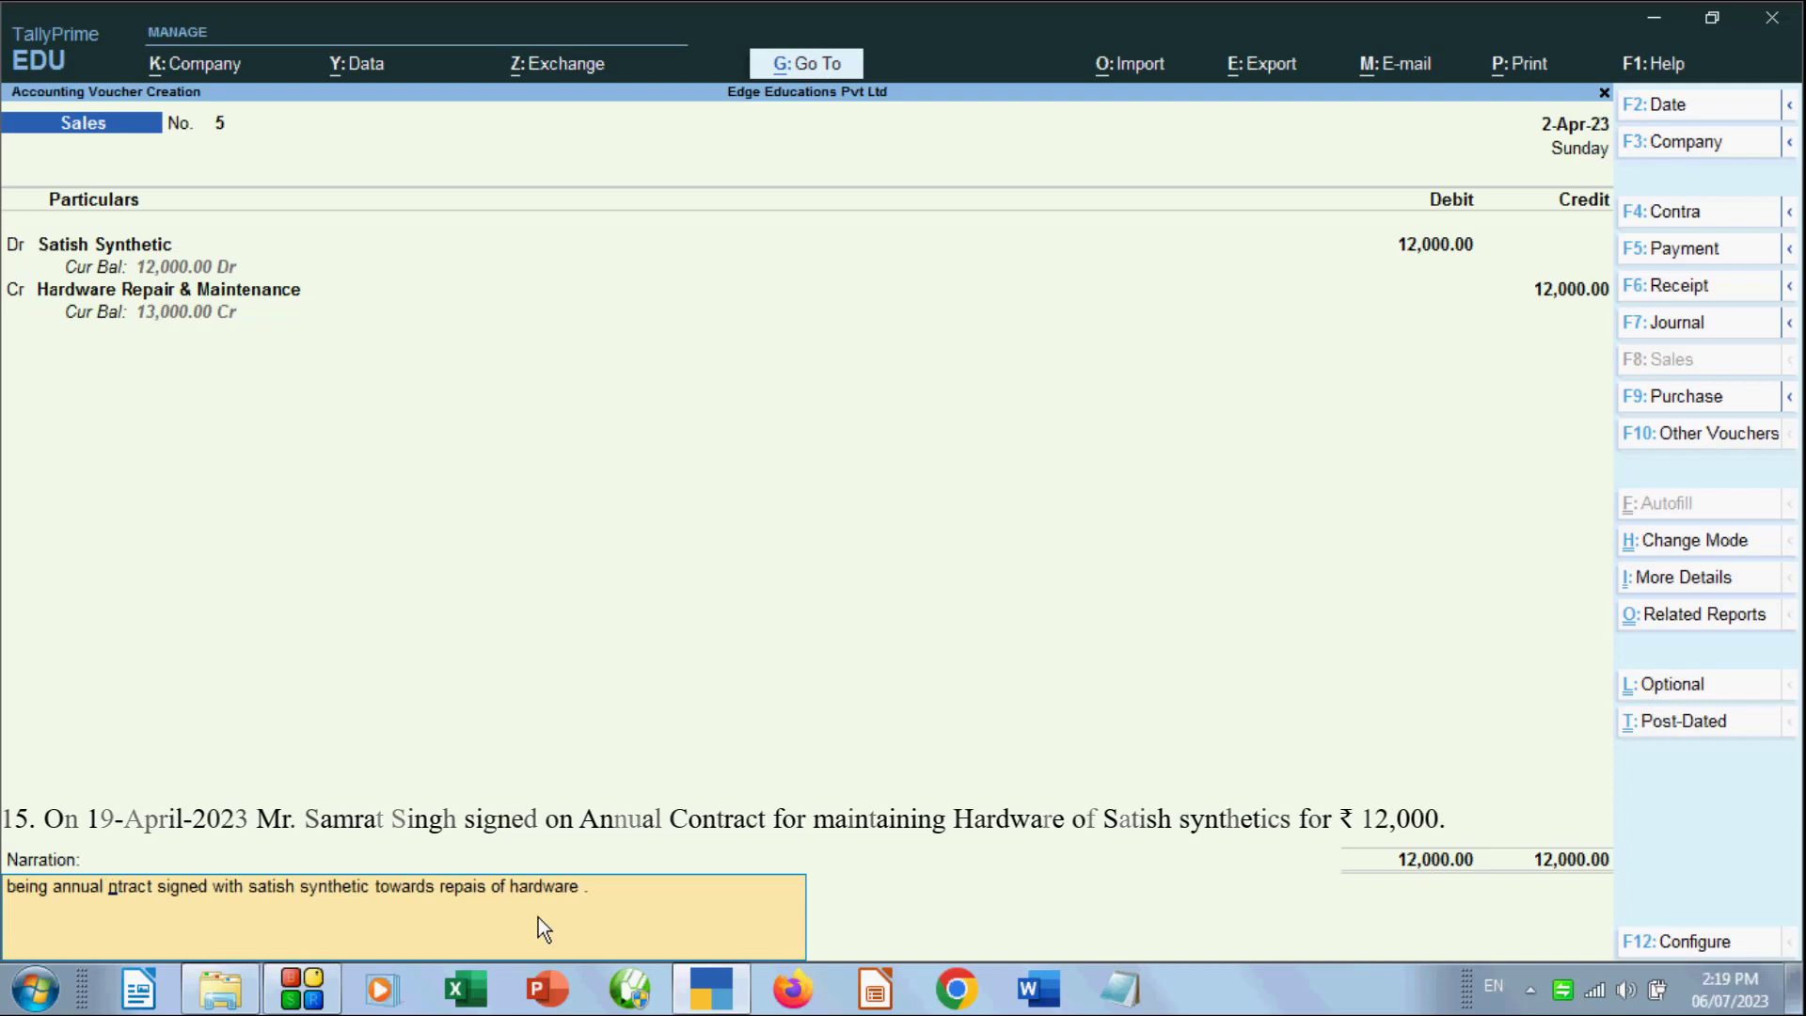
{"action": "type", "text": "co"}
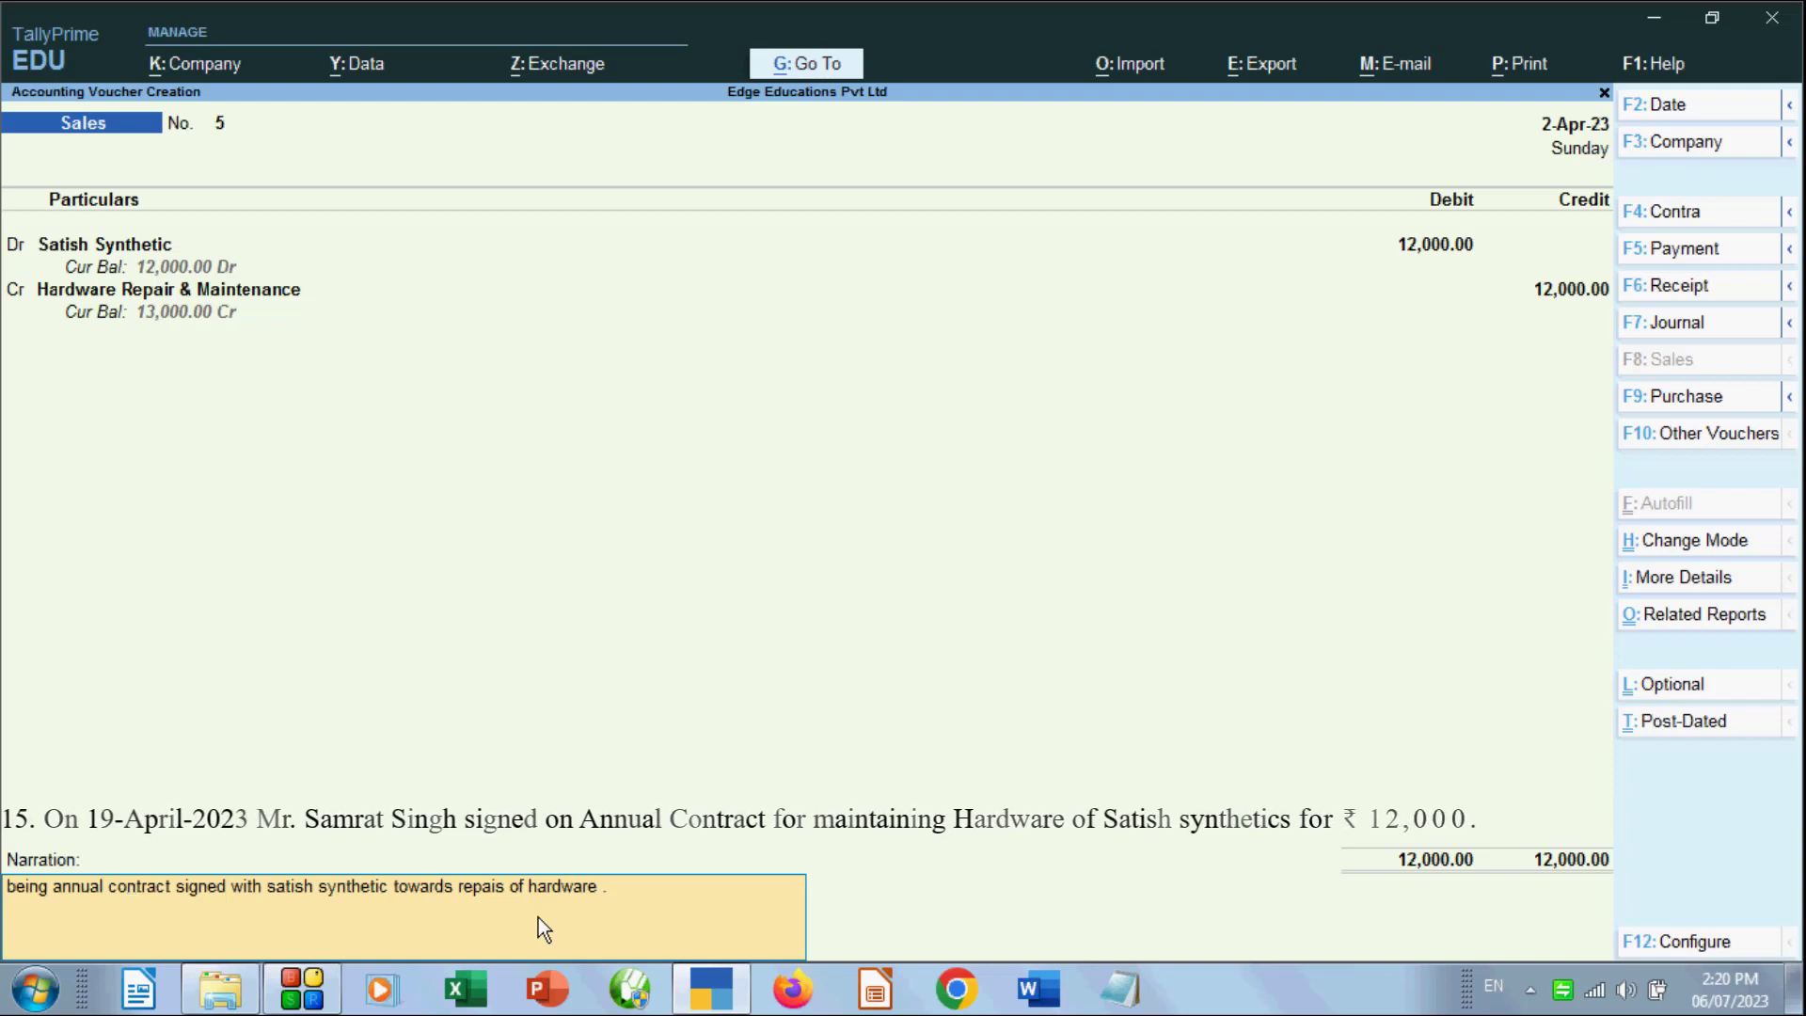
{"action": "key", "text": "ctrl"}
{"action": "key", "text": "ctrl+a"}
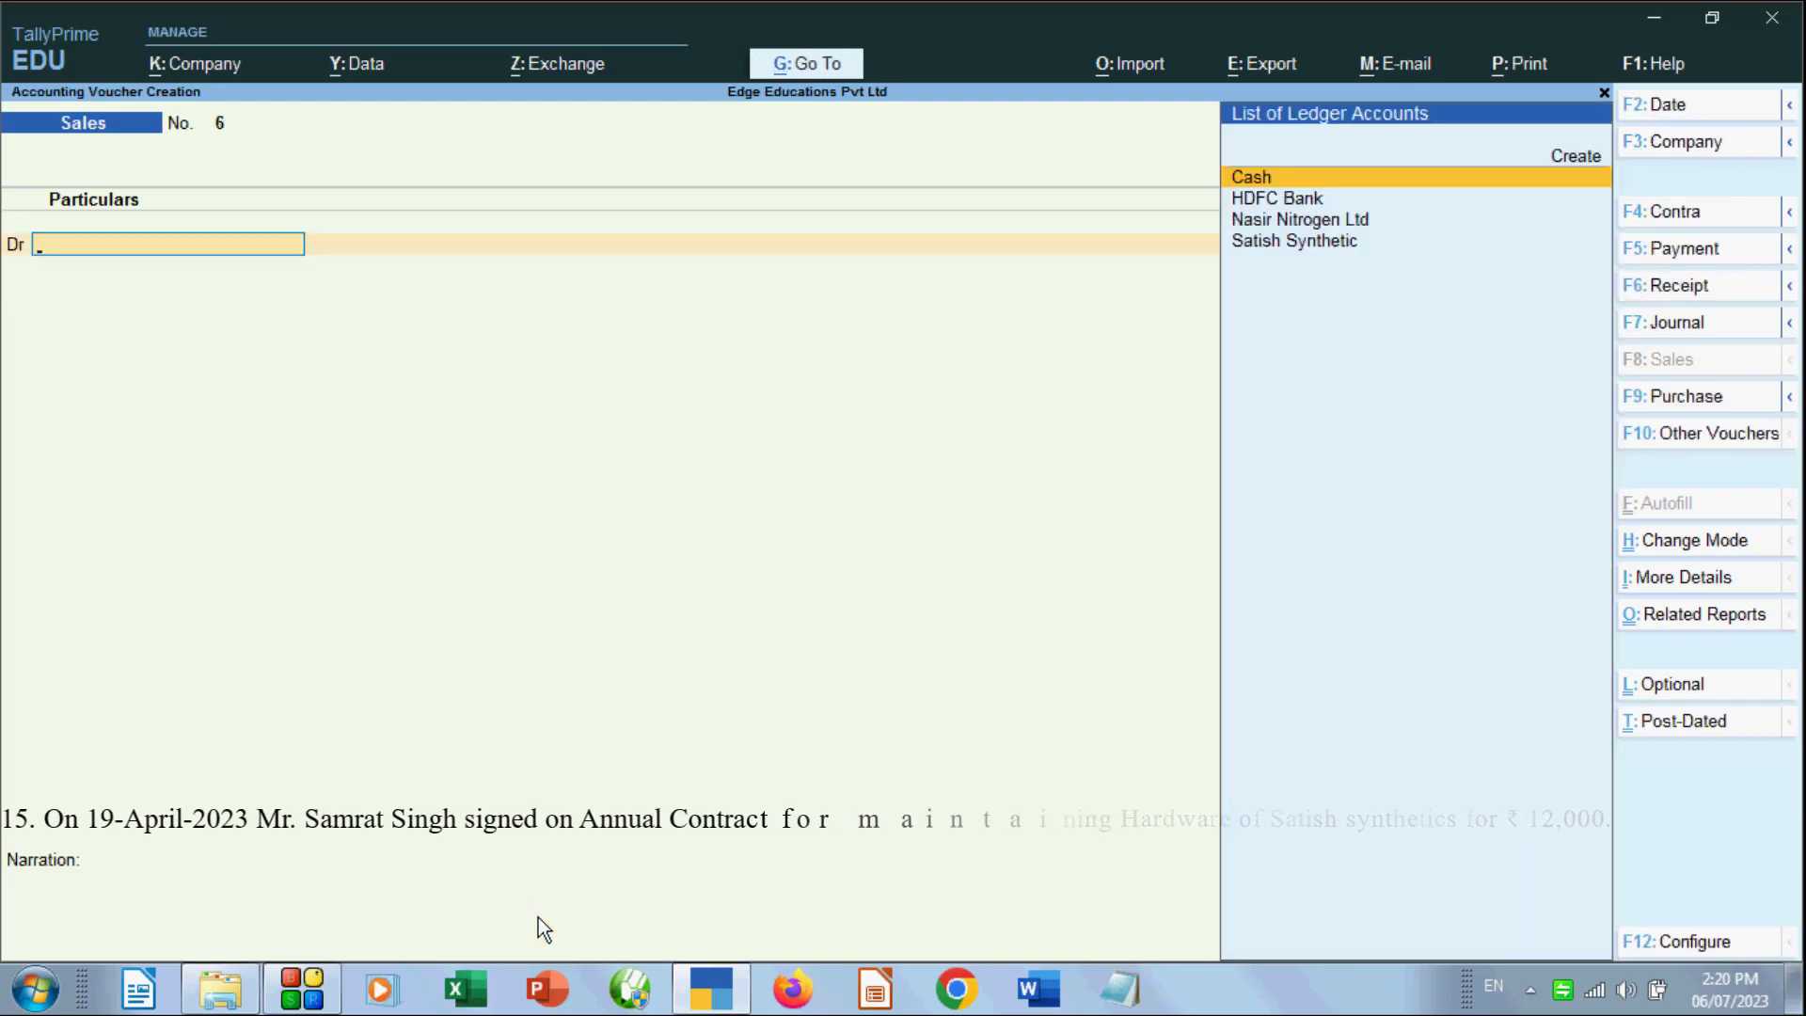
Quit voucher entry and open the Day Book for Edge Educations Pvt Ltd
{"action": "key", "text": "Escape"}
{"action": "key", "text": "y"}
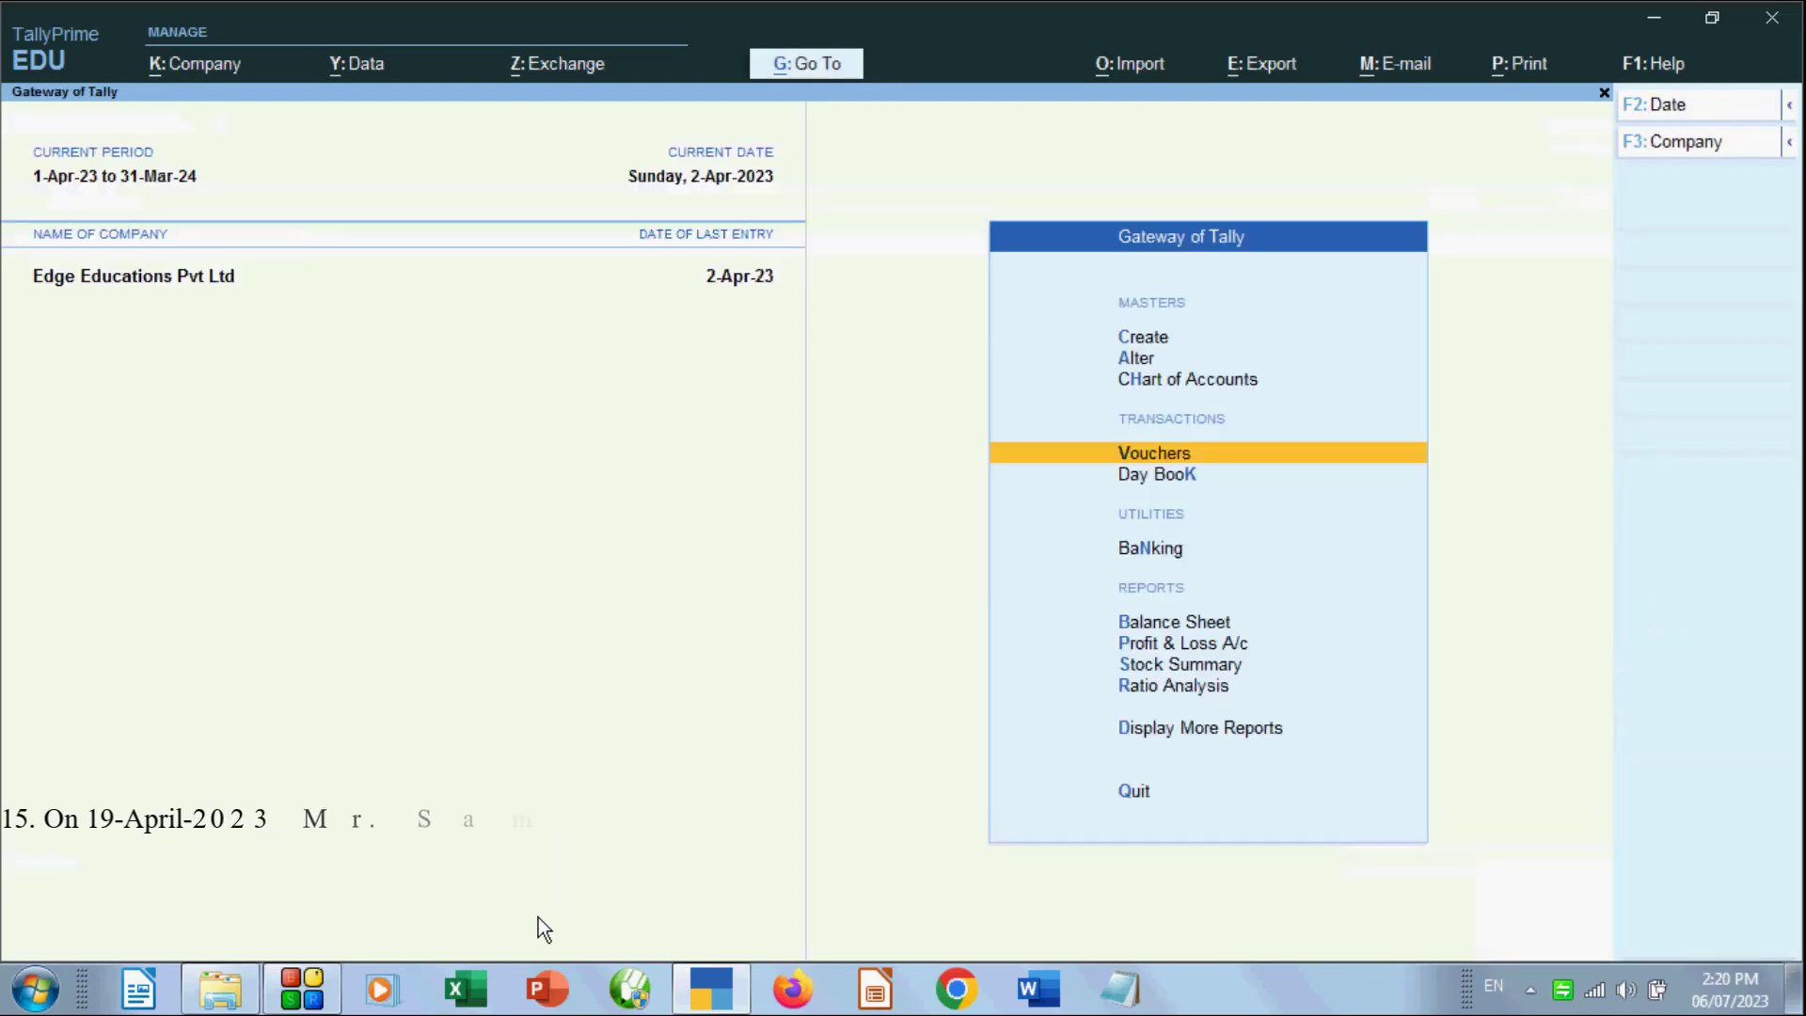
{"action": "left_click", "coordinate": [1146, 477]}
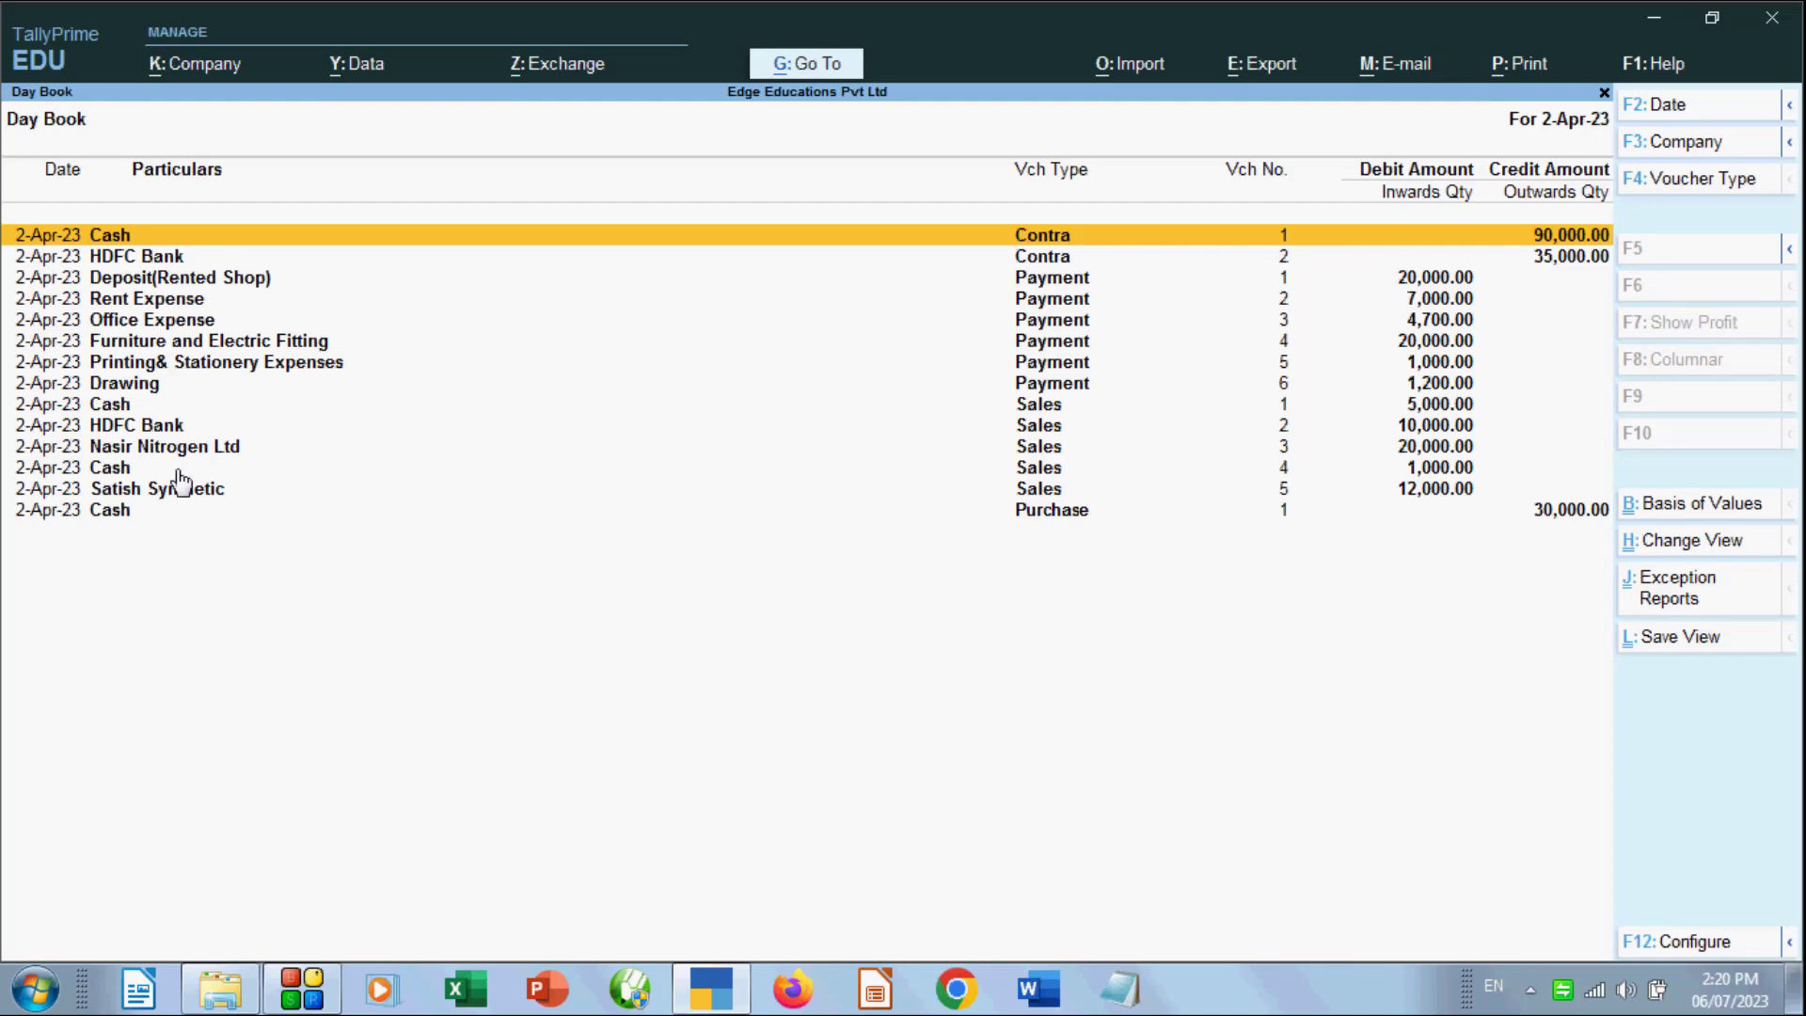
Set the Day Book period from 1-4-2023 to 2-4-2023
{"action": "key", "text": "alt+F2"}
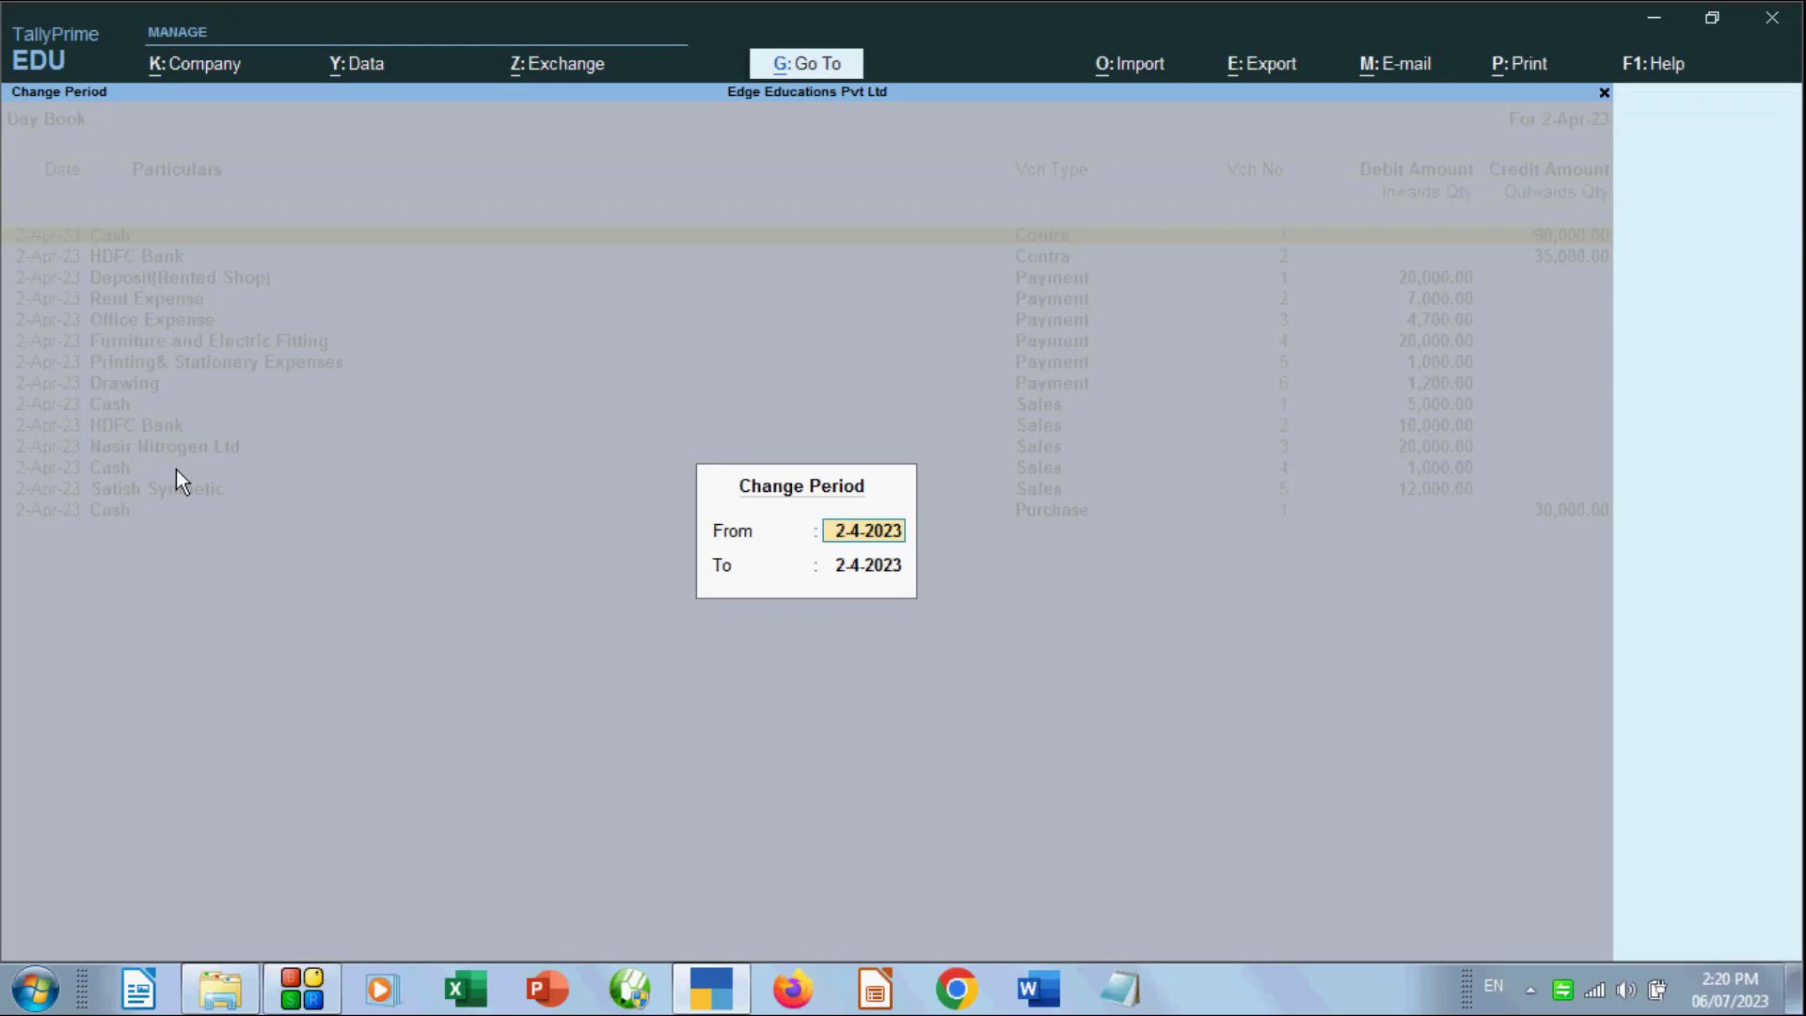
{"action": "type", "text": "01-04-23"}
{"action": "key", "text": "Return"}
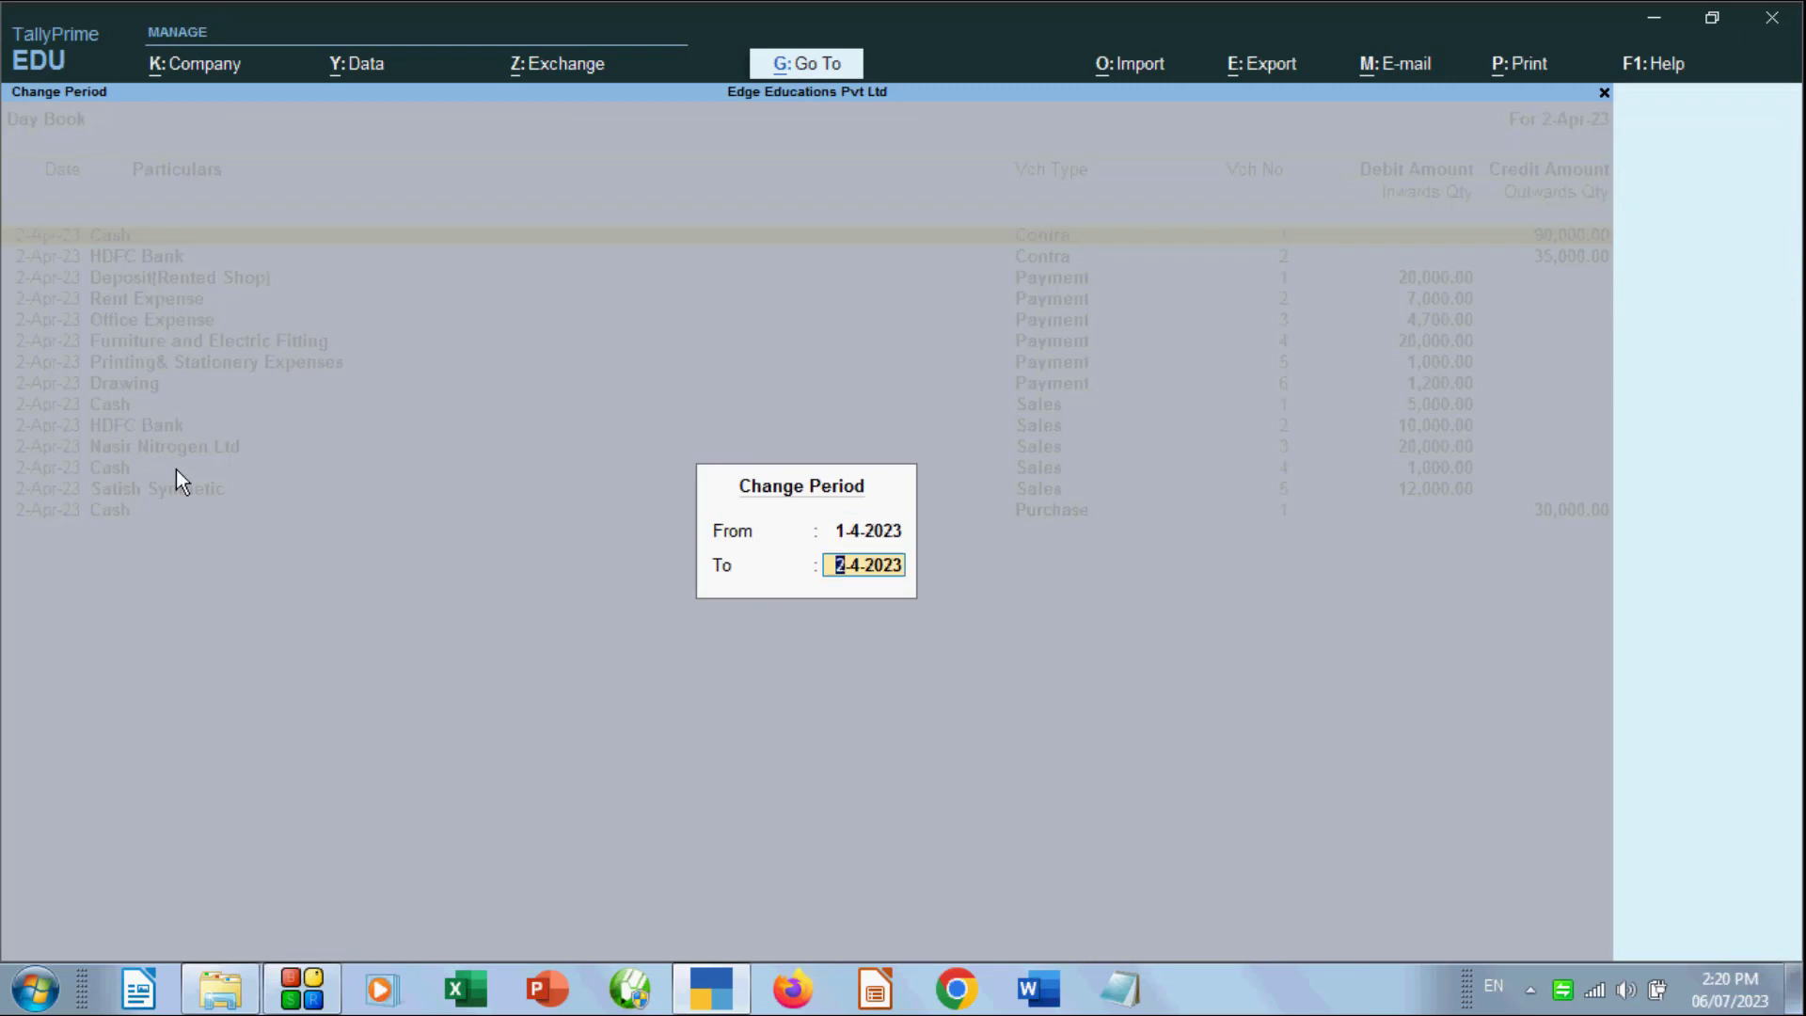
{"action": "type", "text": "3"}
{"action": "type", "text": "2-04-2"}
{"action": "type", "text": "3"}
{"action": "key", "text": "Return"}
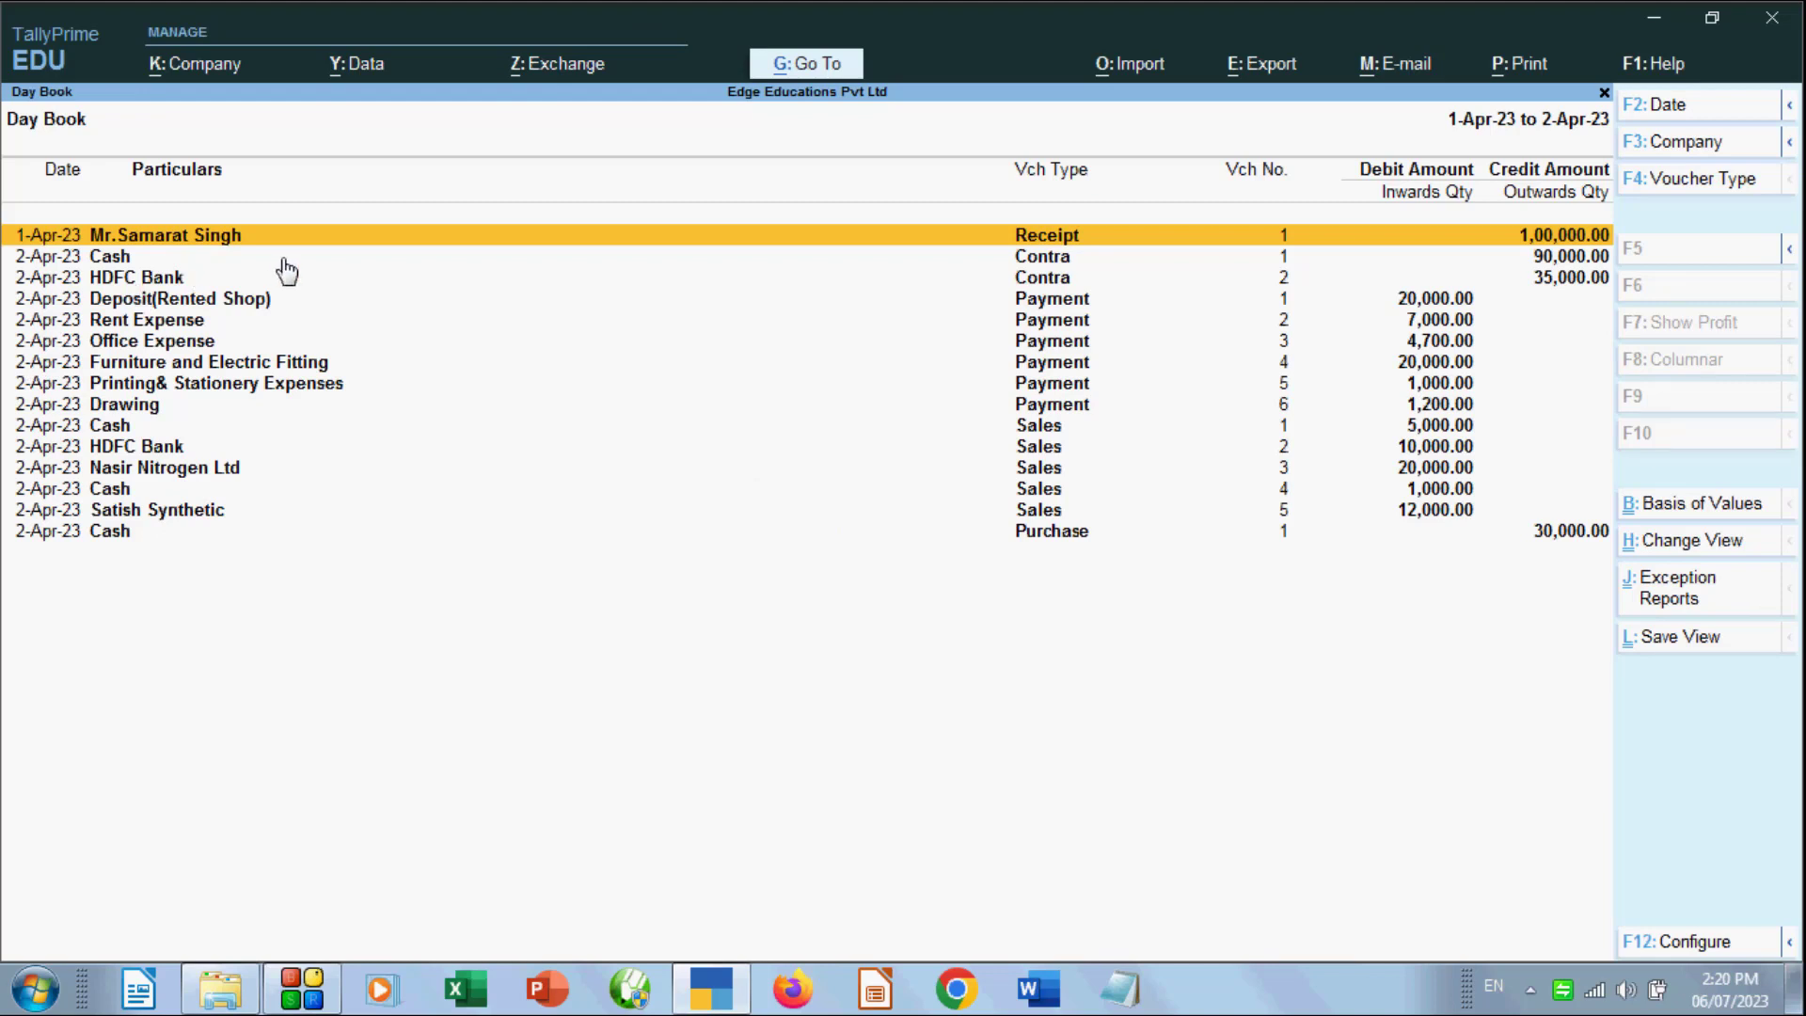
Show the Day Book in detailed format and check which related report views are available
{"action": "key", "text": "alt"}
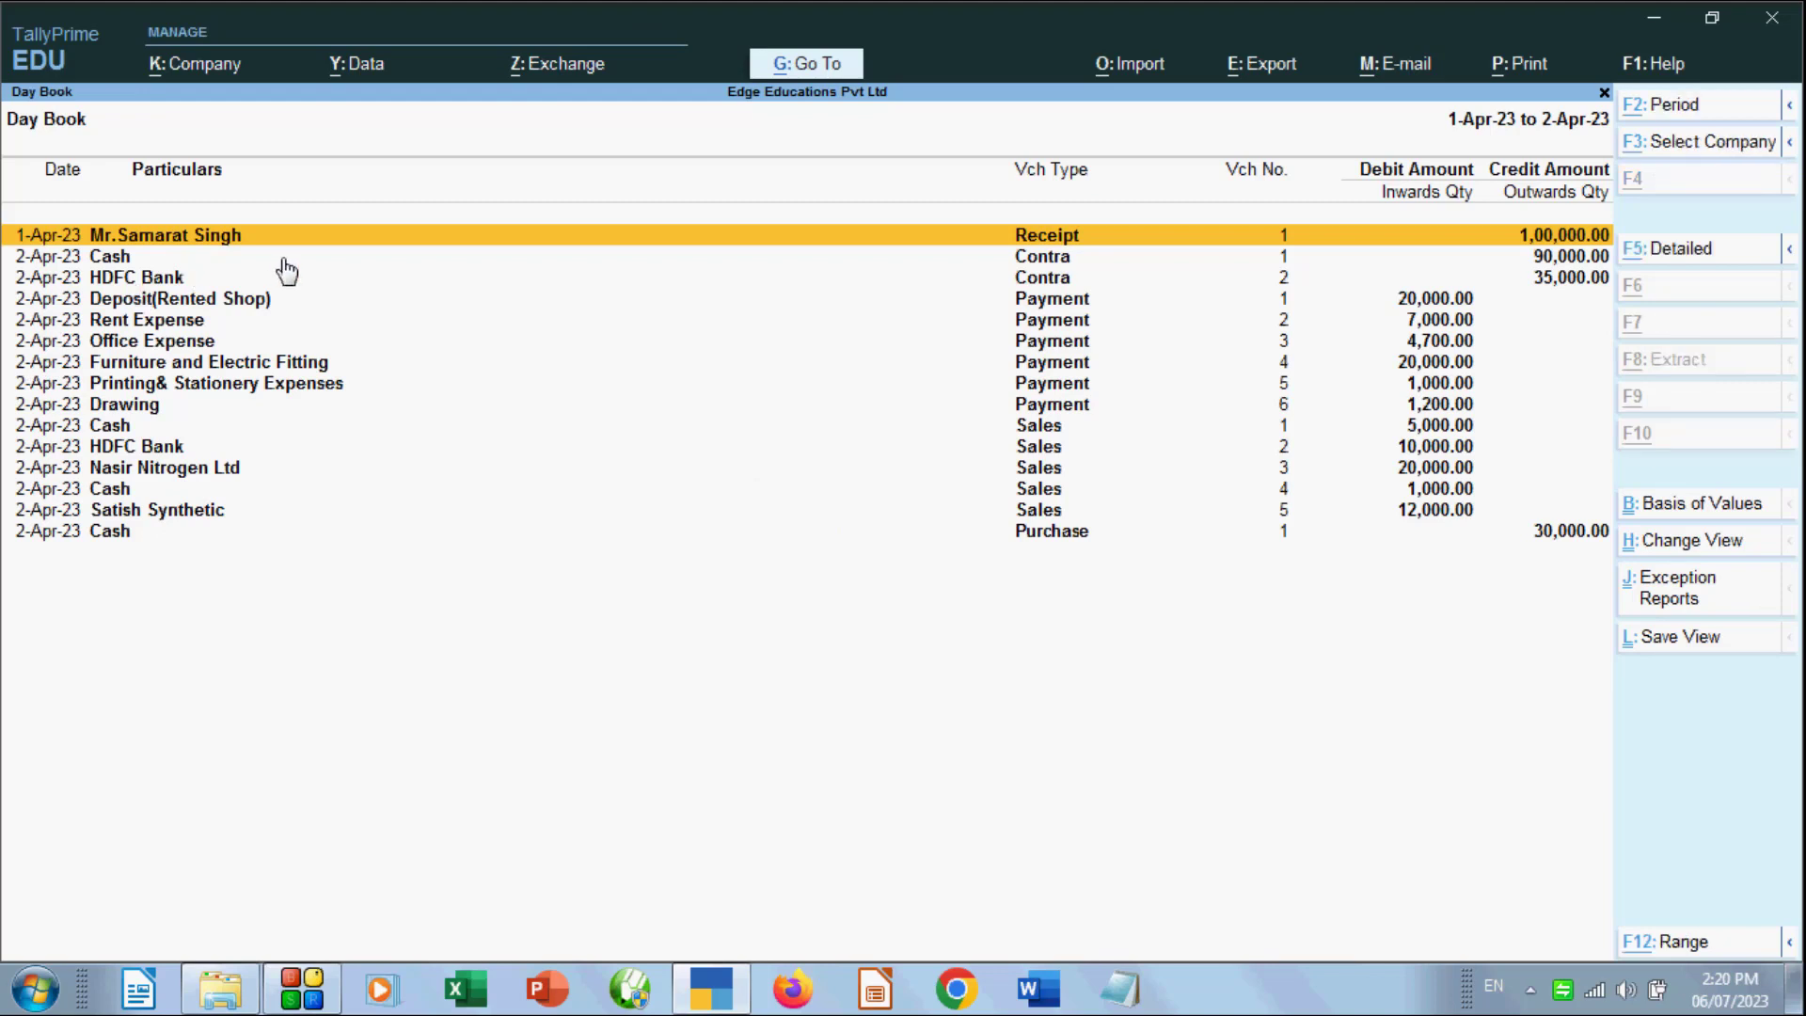
{"action": "key", "text": "alt+F5"}
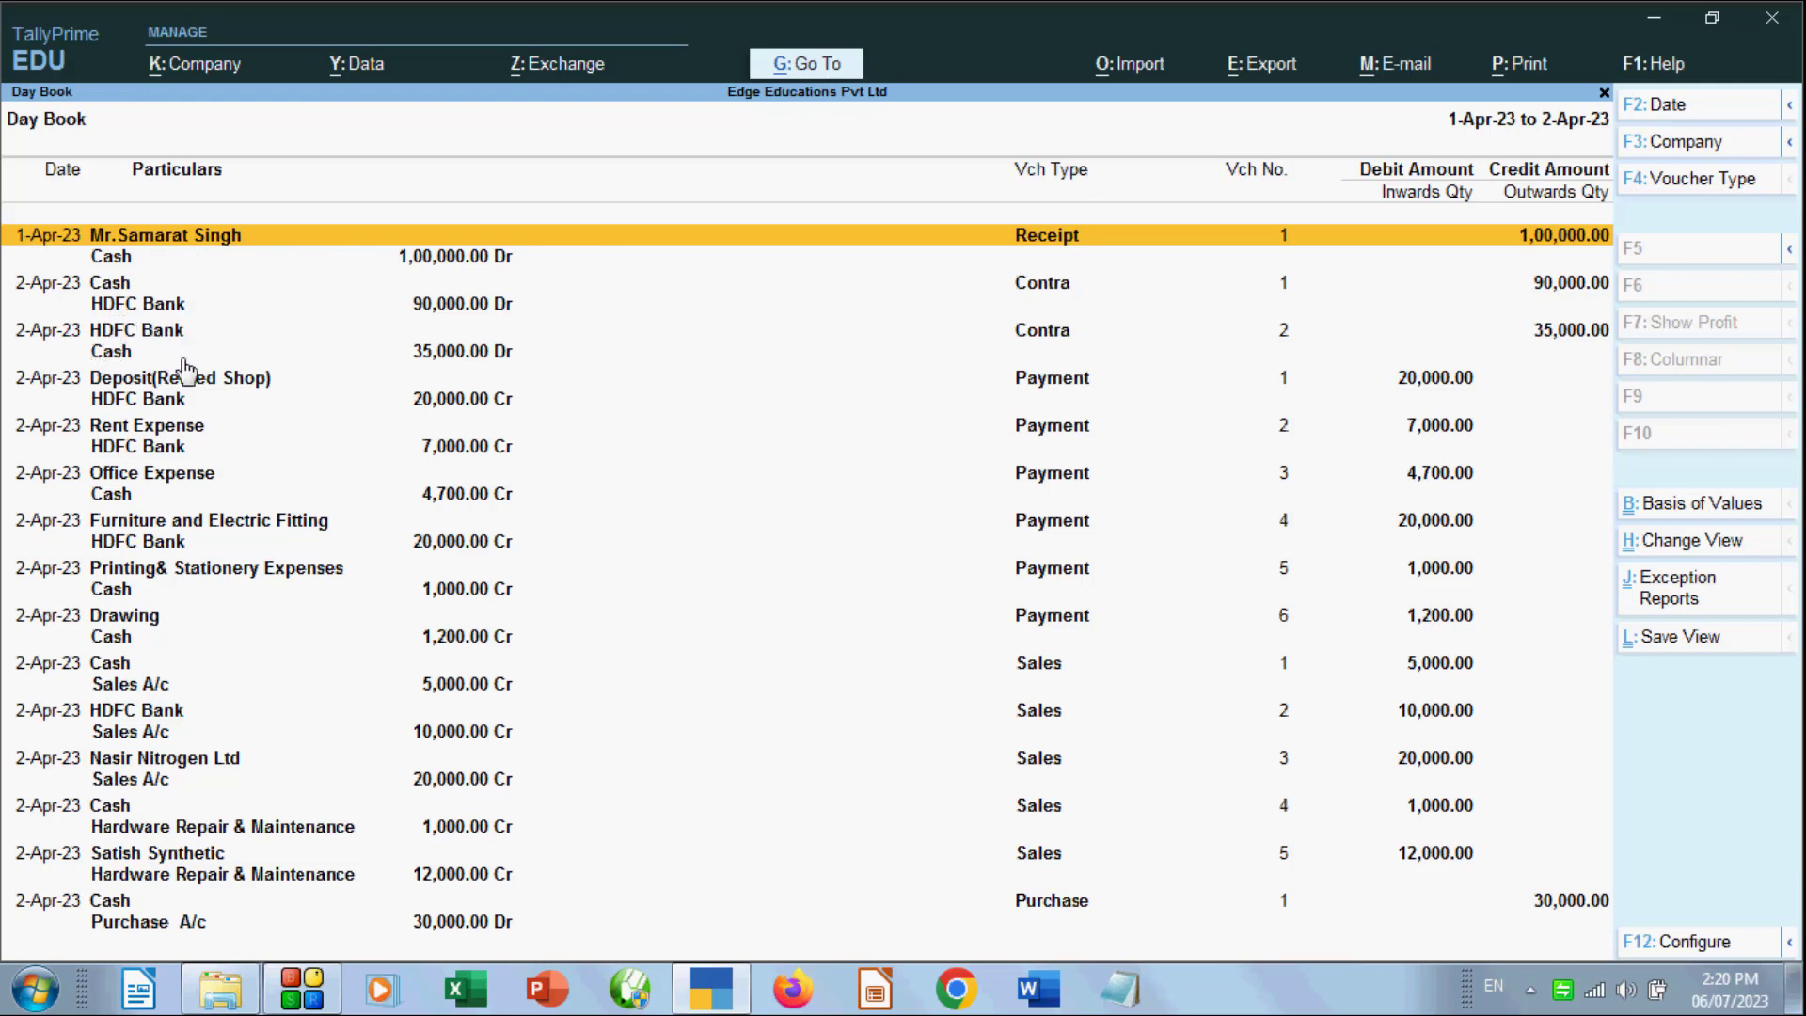
{"action": "left_click", "coordinate": [1707, 542]}
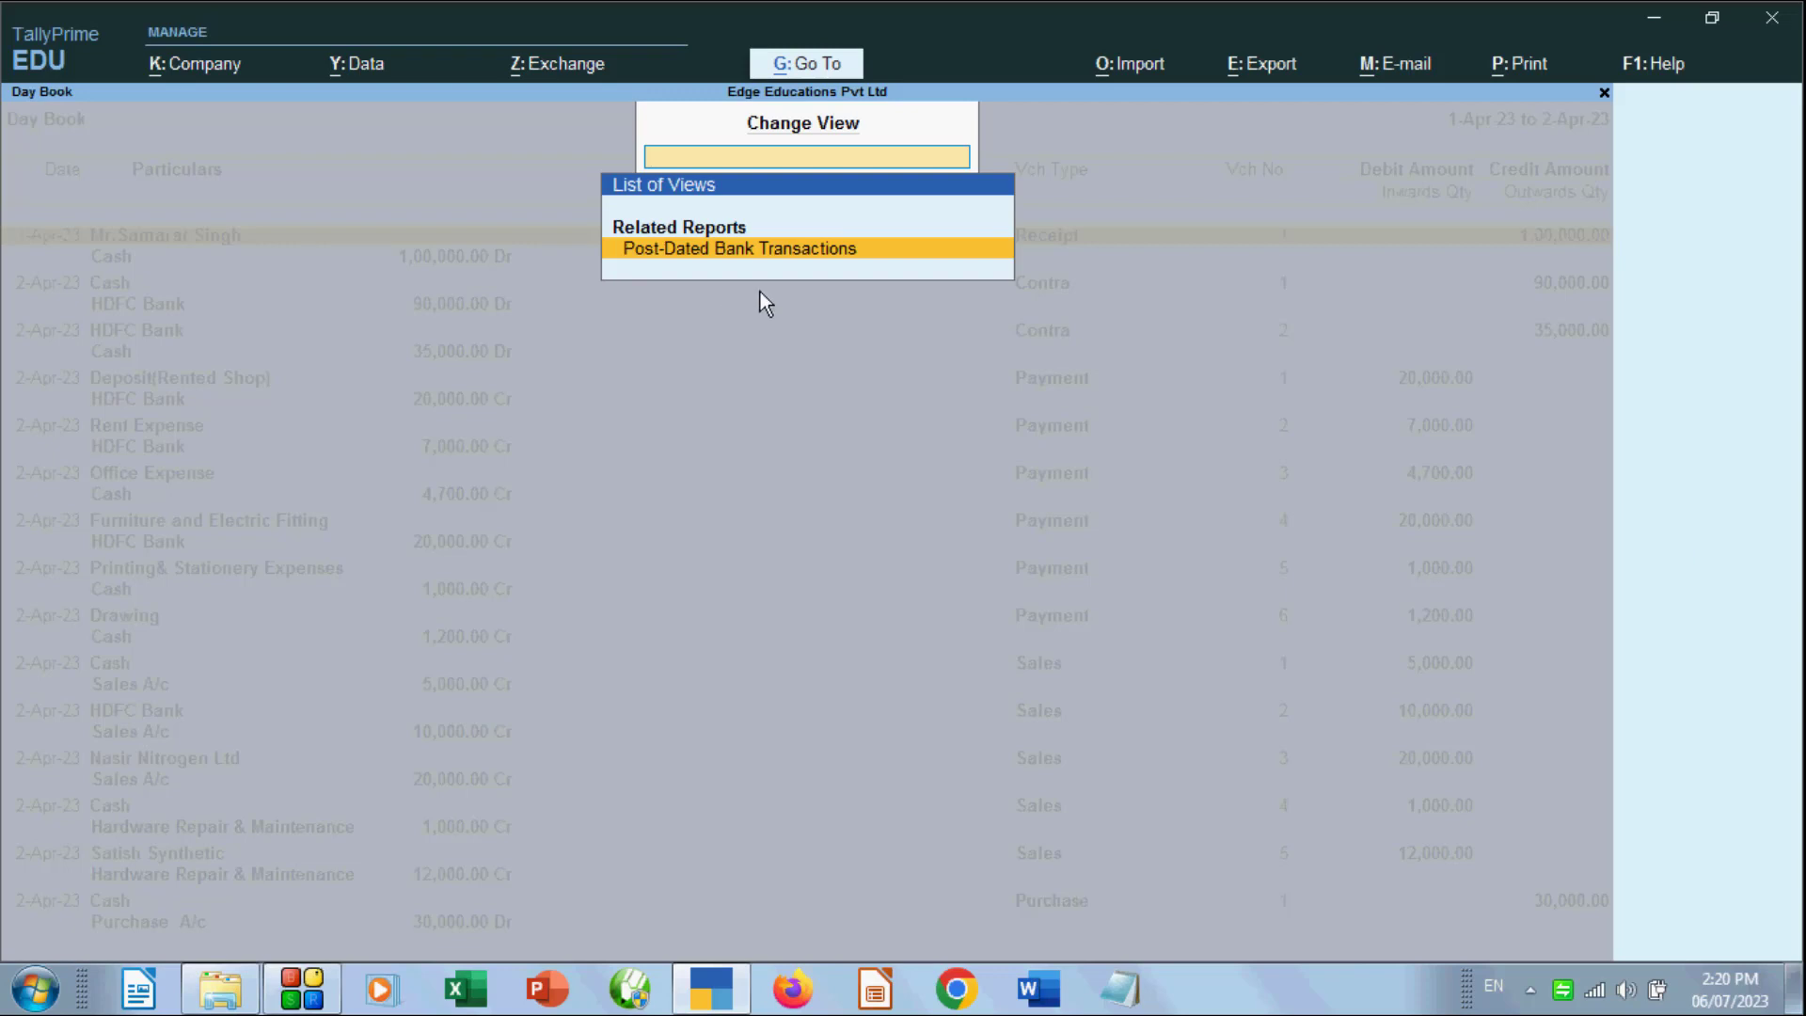
{"action": "key", "text": "Escape"}
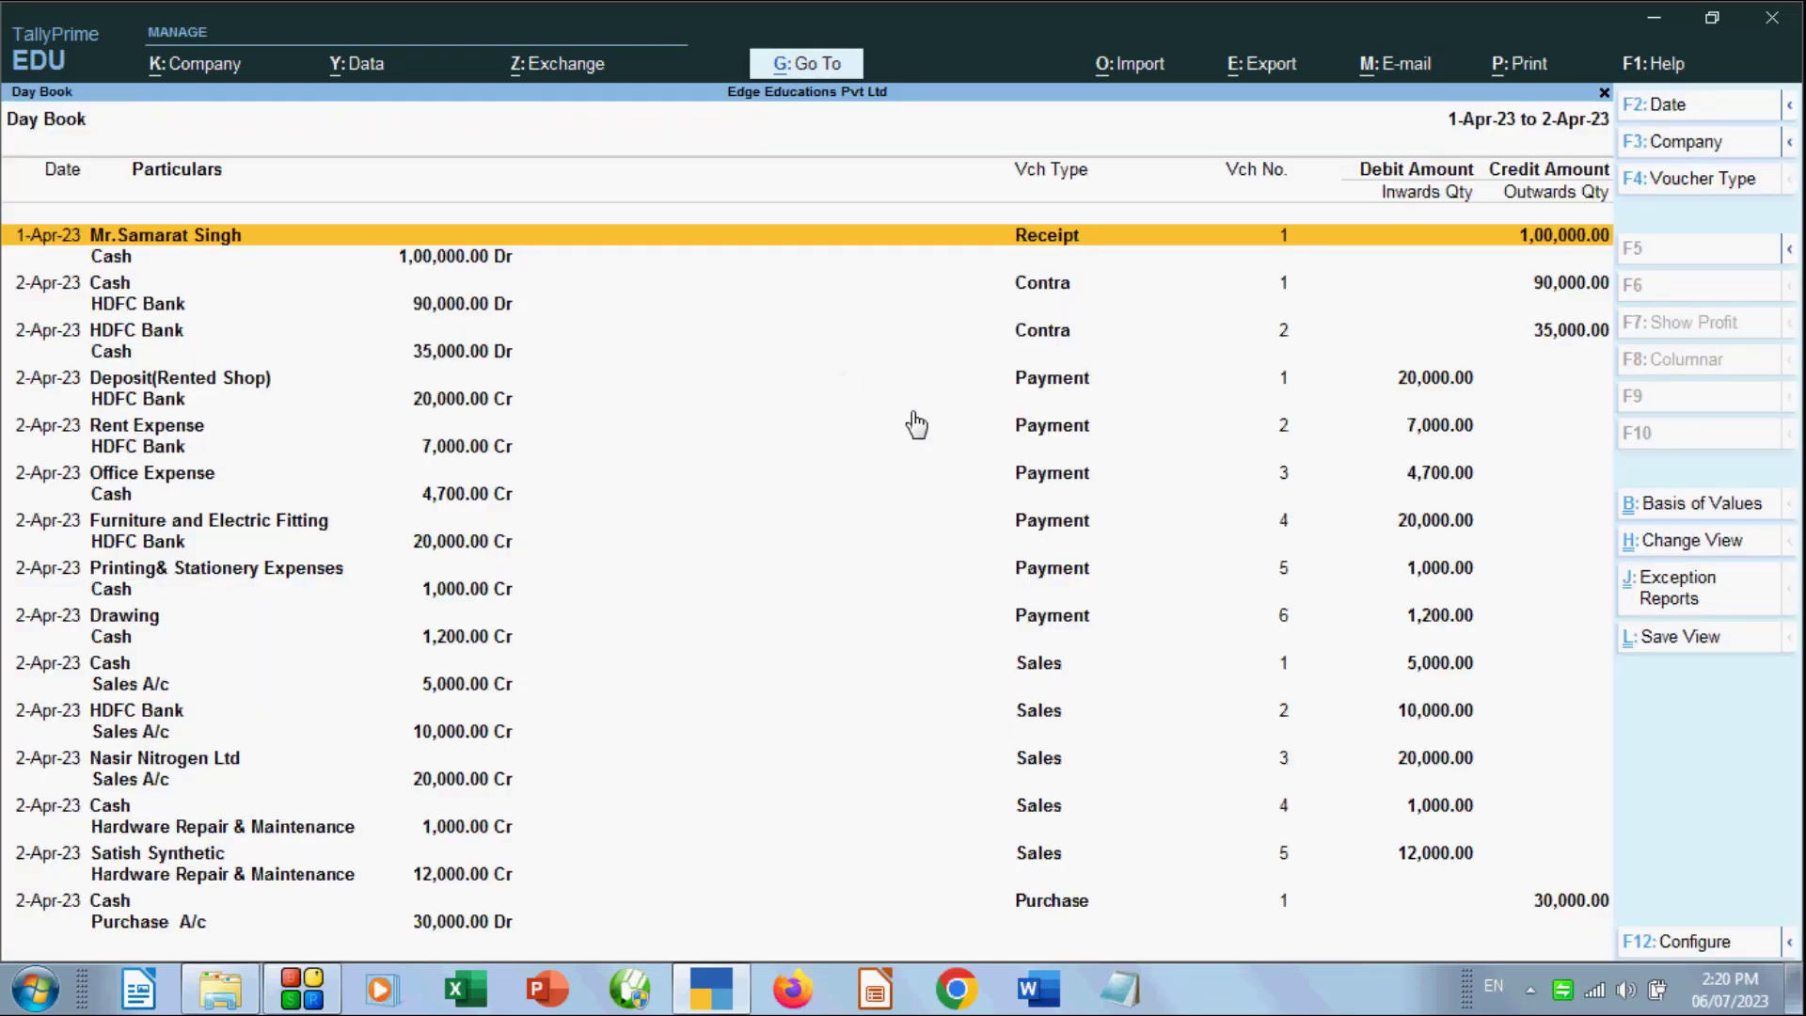
Set the Day Book's type of voucher entries to Accounting Entries Only in its basis of values
{"action": "left_click", "coordinate": [1658, 515]}
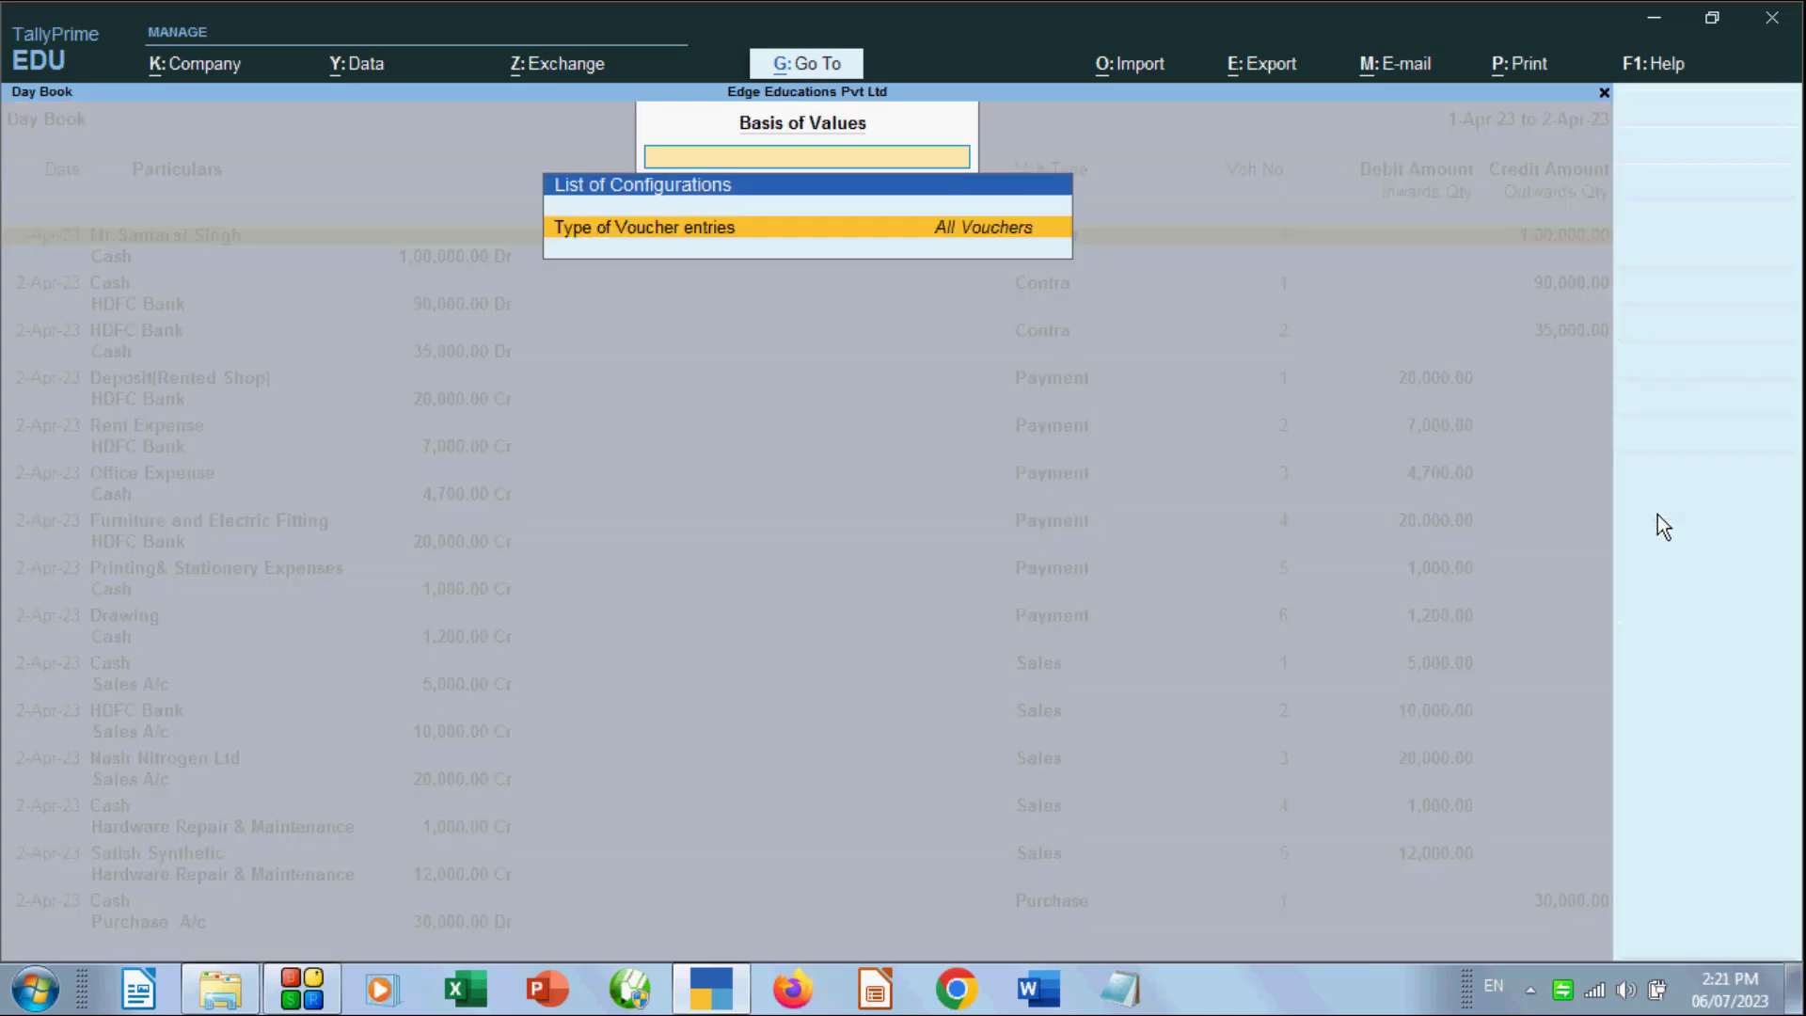
{"action": "left_click", "coordinate": [969, 247]}
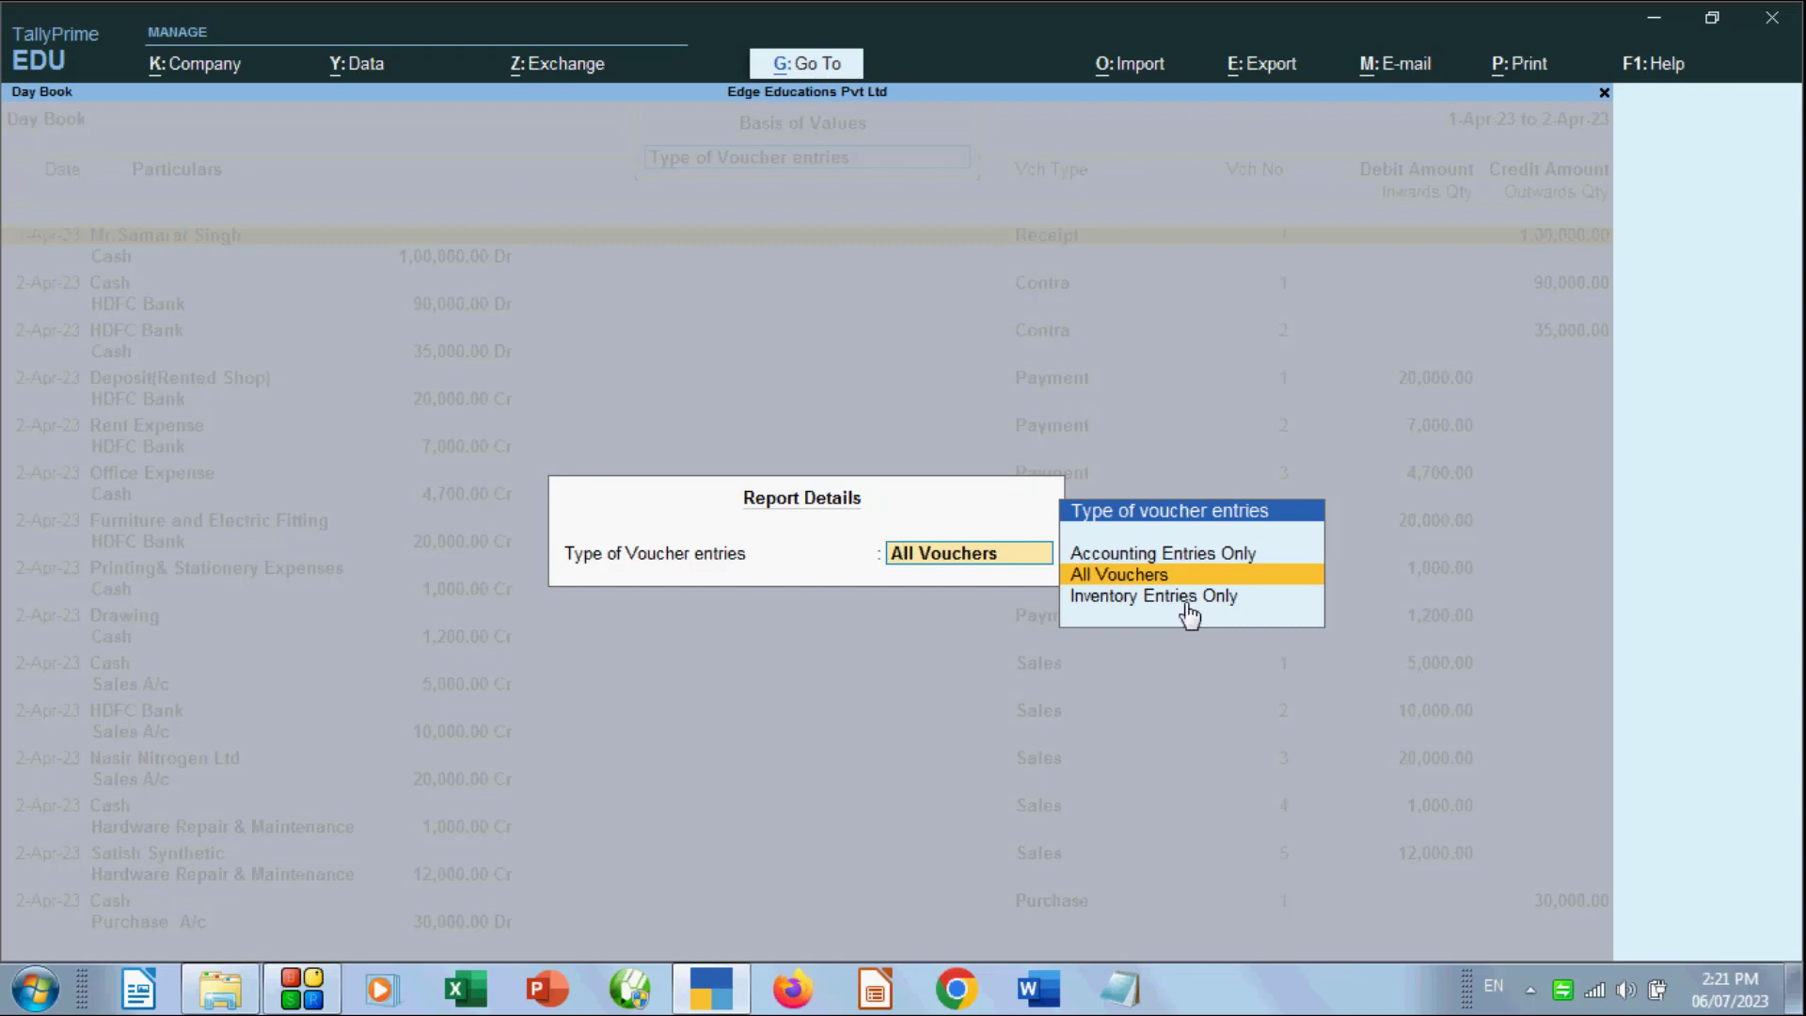
{"action": "key", "text": "Up"}
{"action": "key", "text": "Return"}
{"action": "key", "text": "Return"}
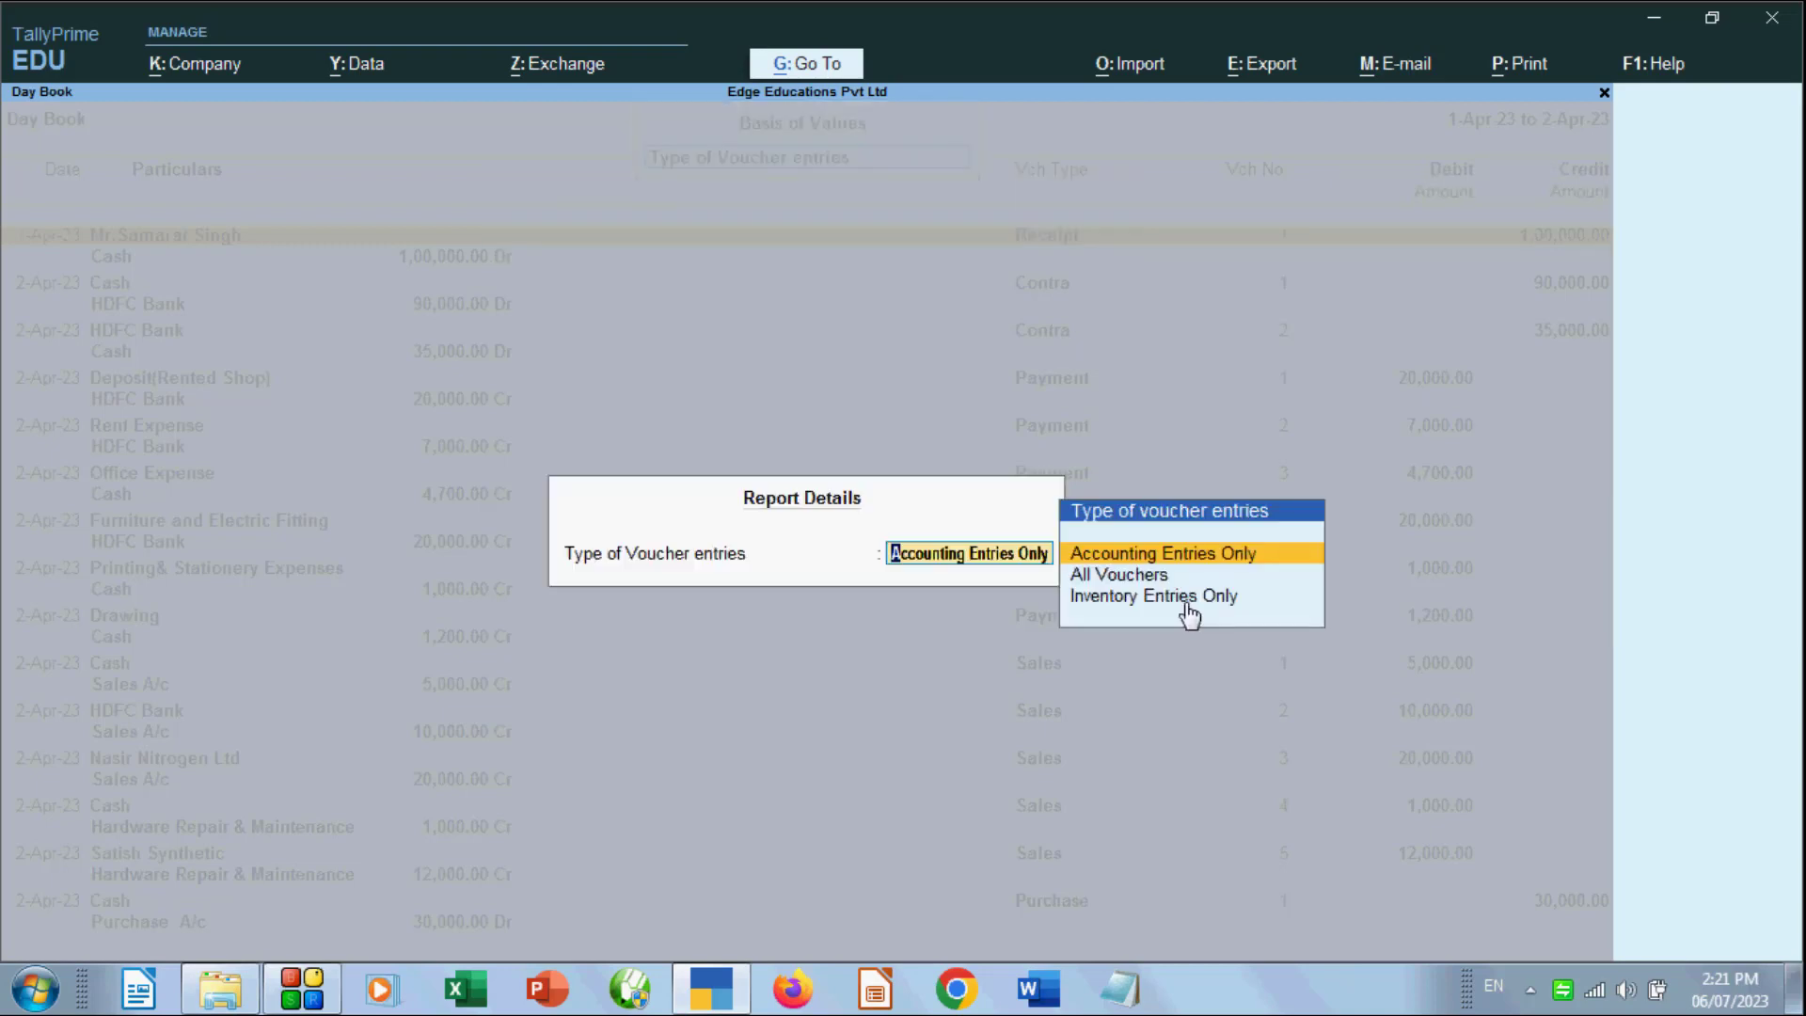
{"action": "key", "text": "Return"}
{"action": "key", "text": "Return"}
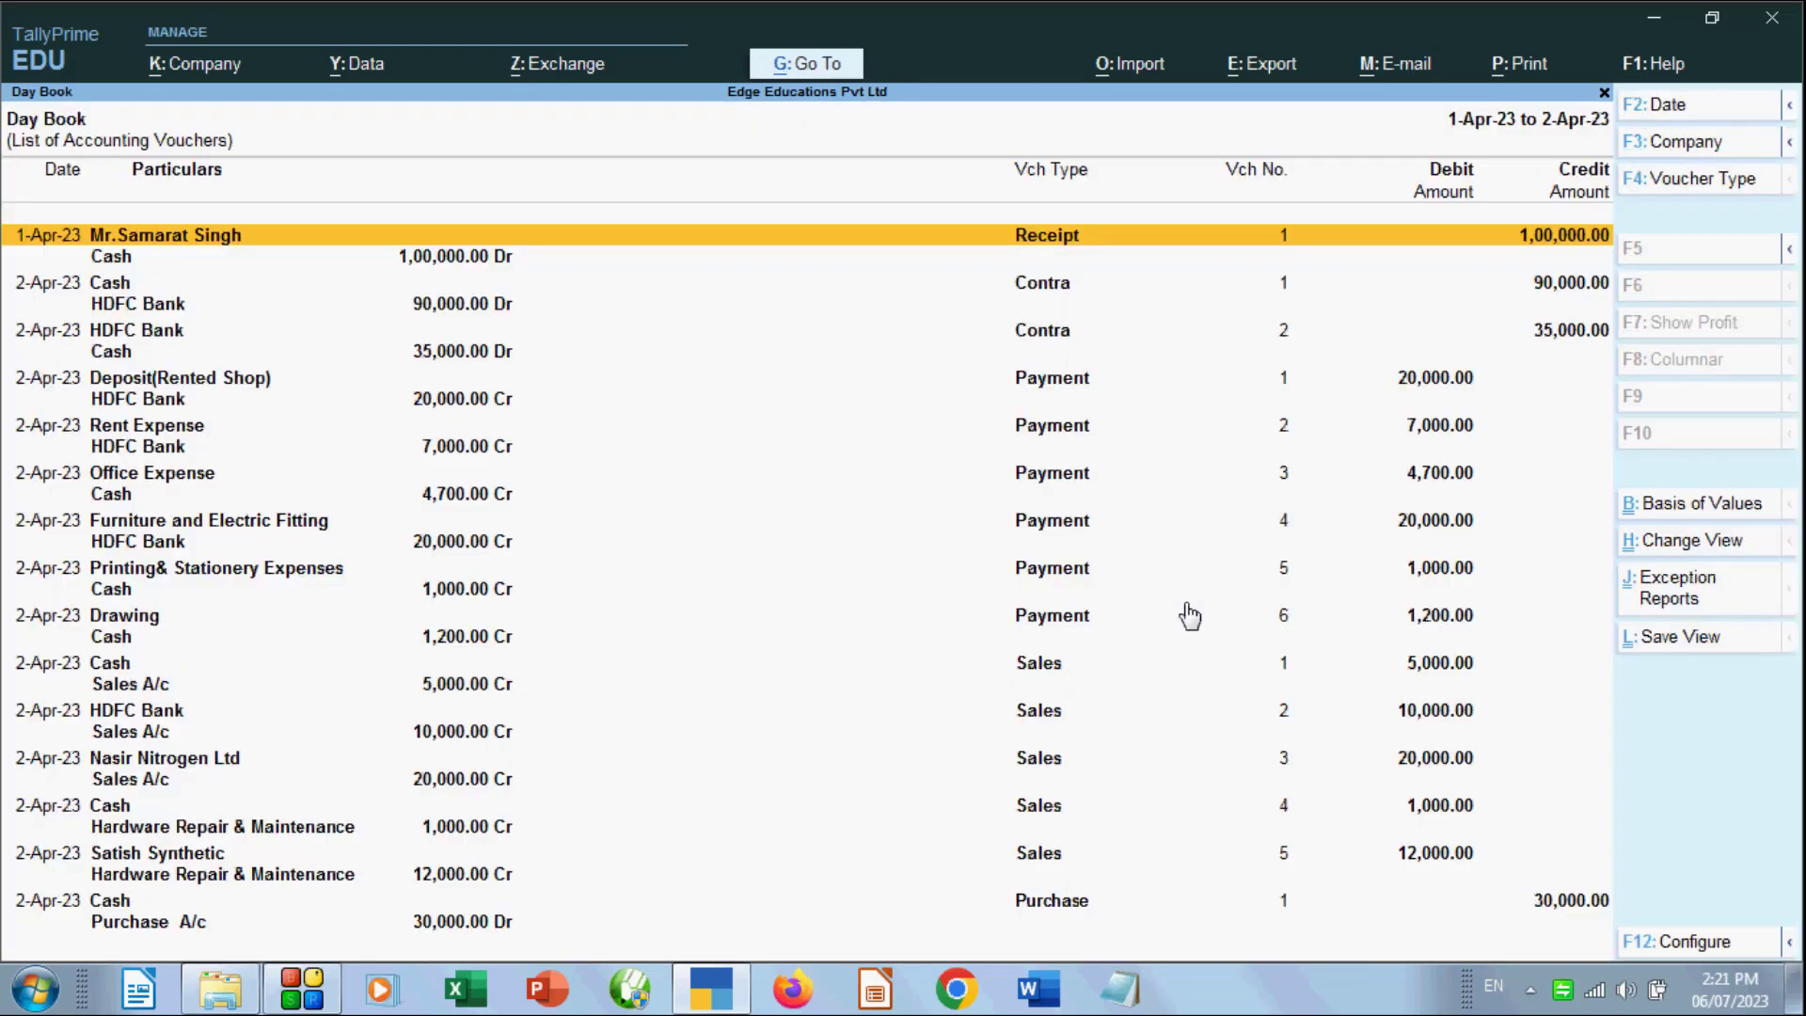
Return the Day Book's type of voucher entries to All Vouchers
{"action": "left_click", "coordinate": [1670, 508]}
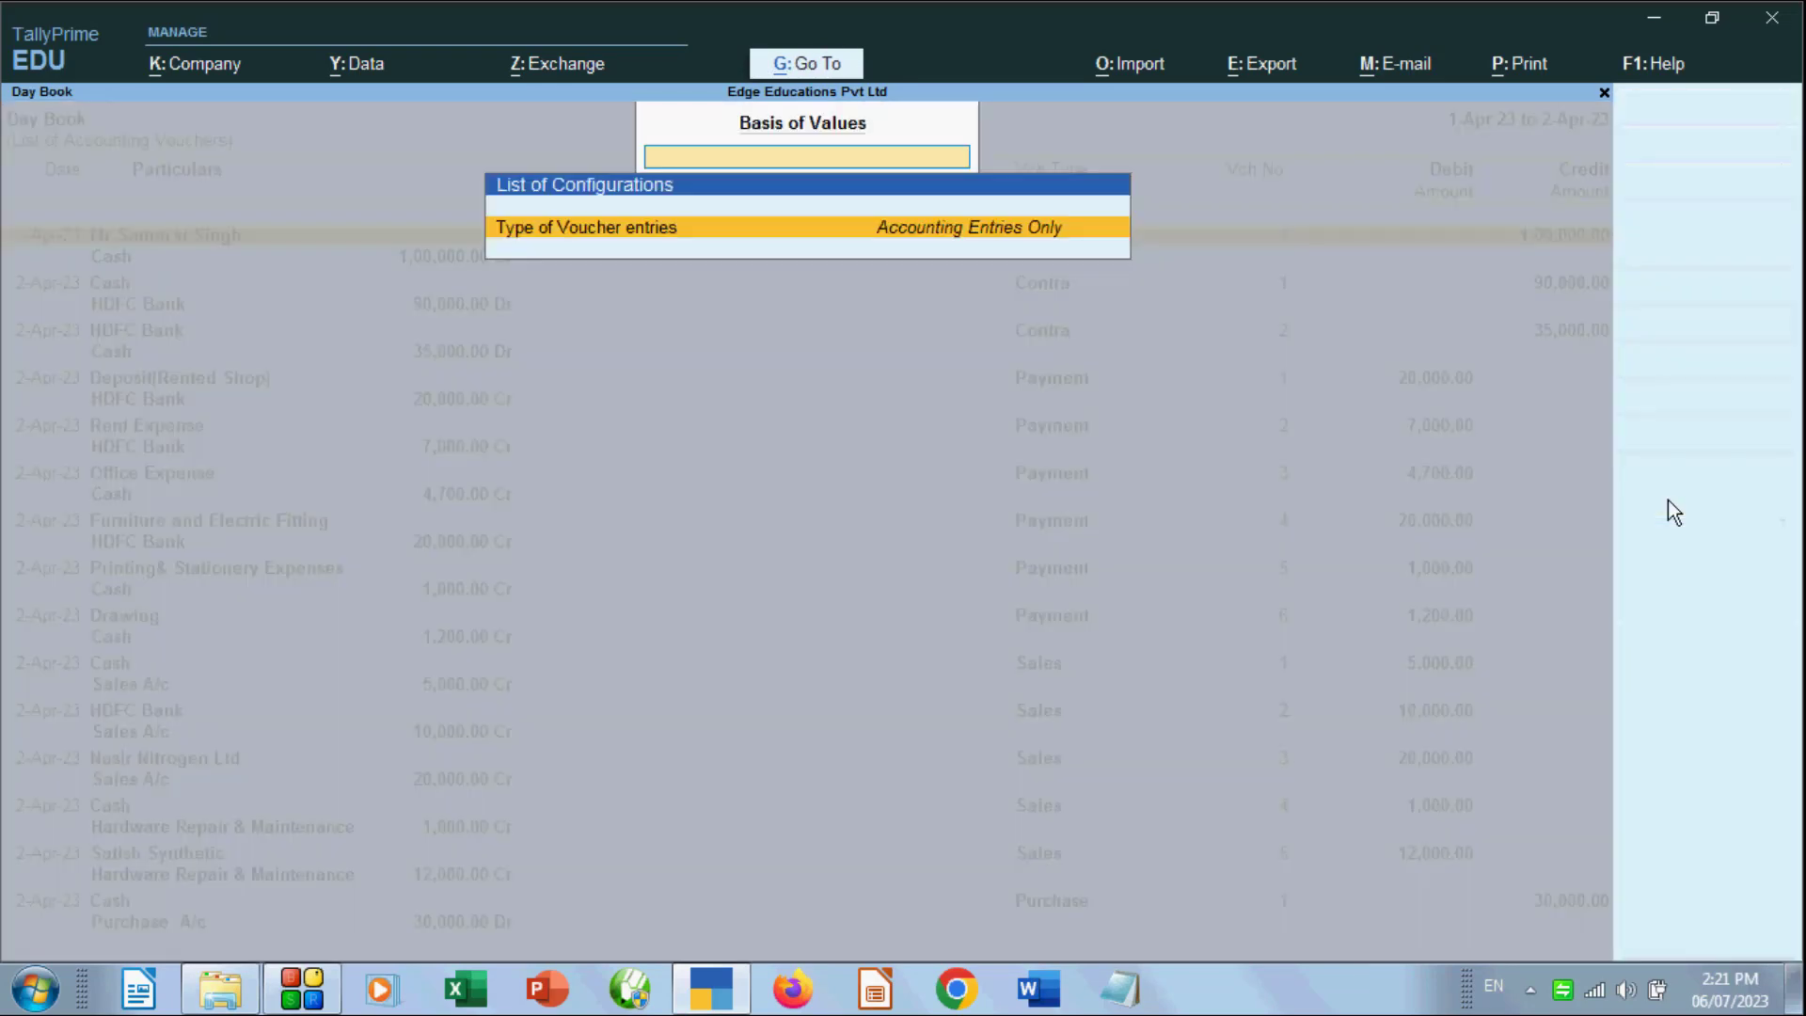
{"action": "left_click", "coordinate": [953, 235]}
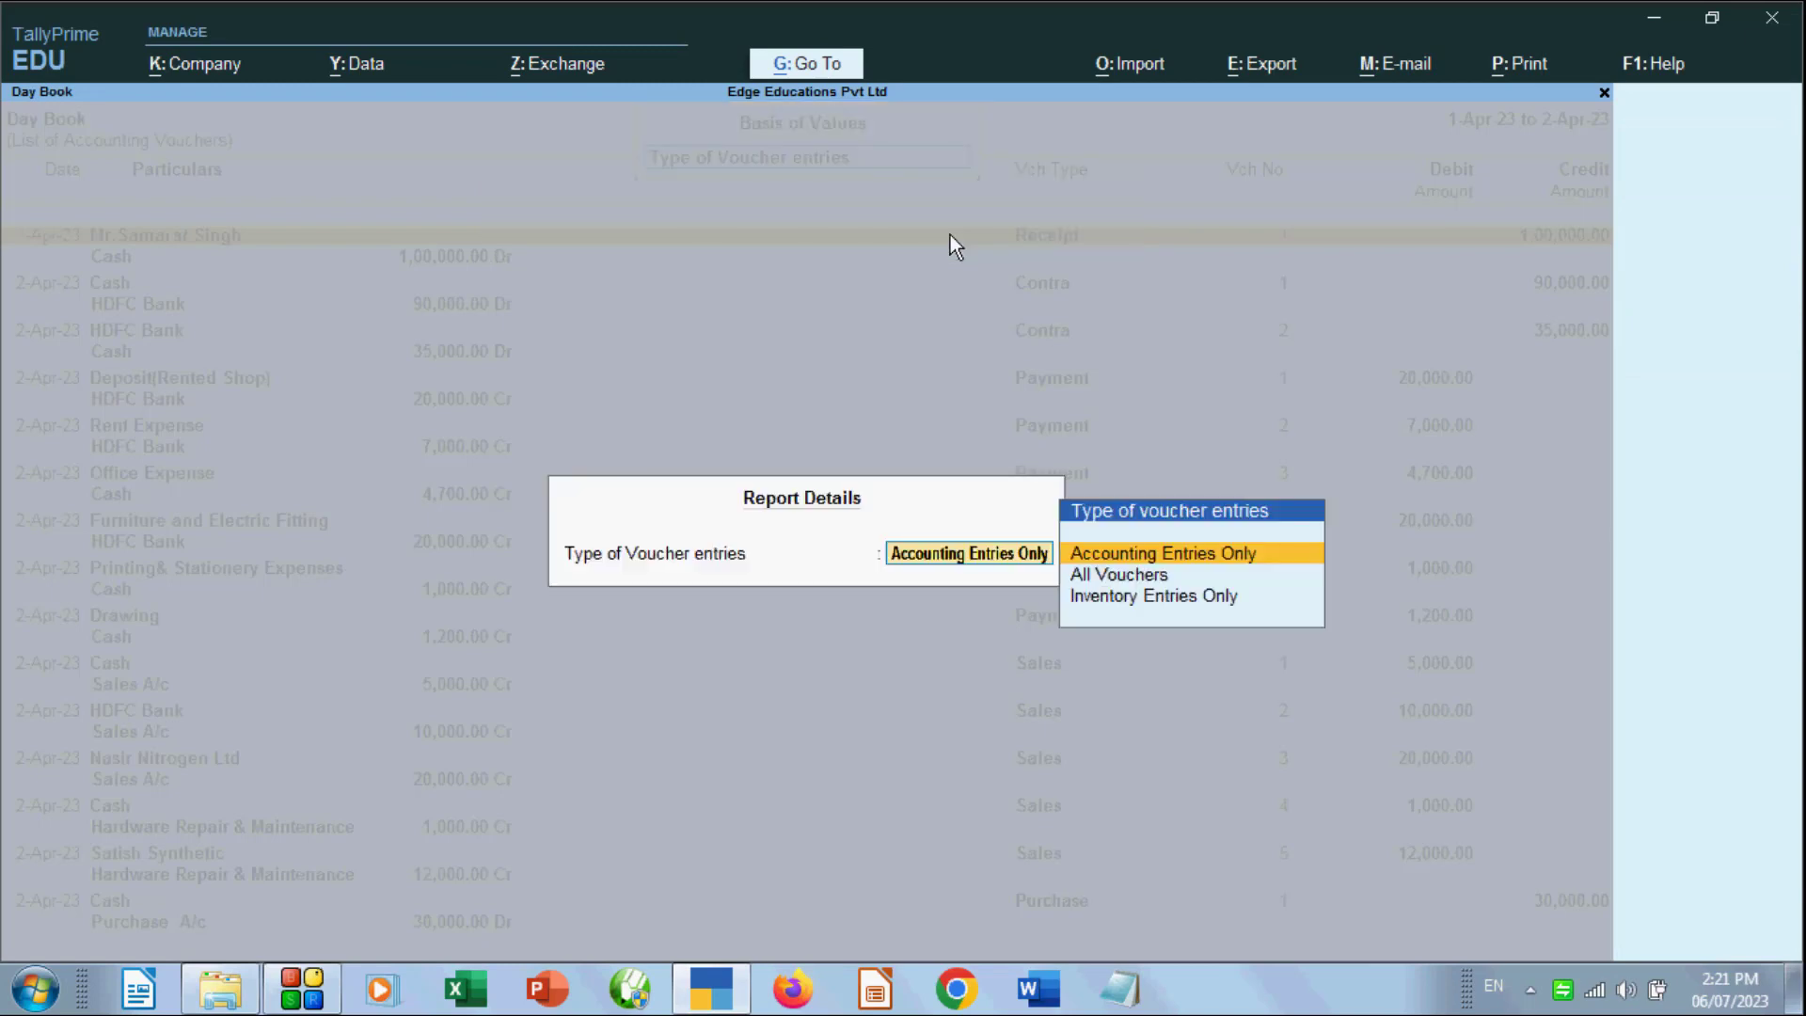
{"action": "left_click", "coordinate": [1129, 578]}
{"action": "key", "text": "Escape"}
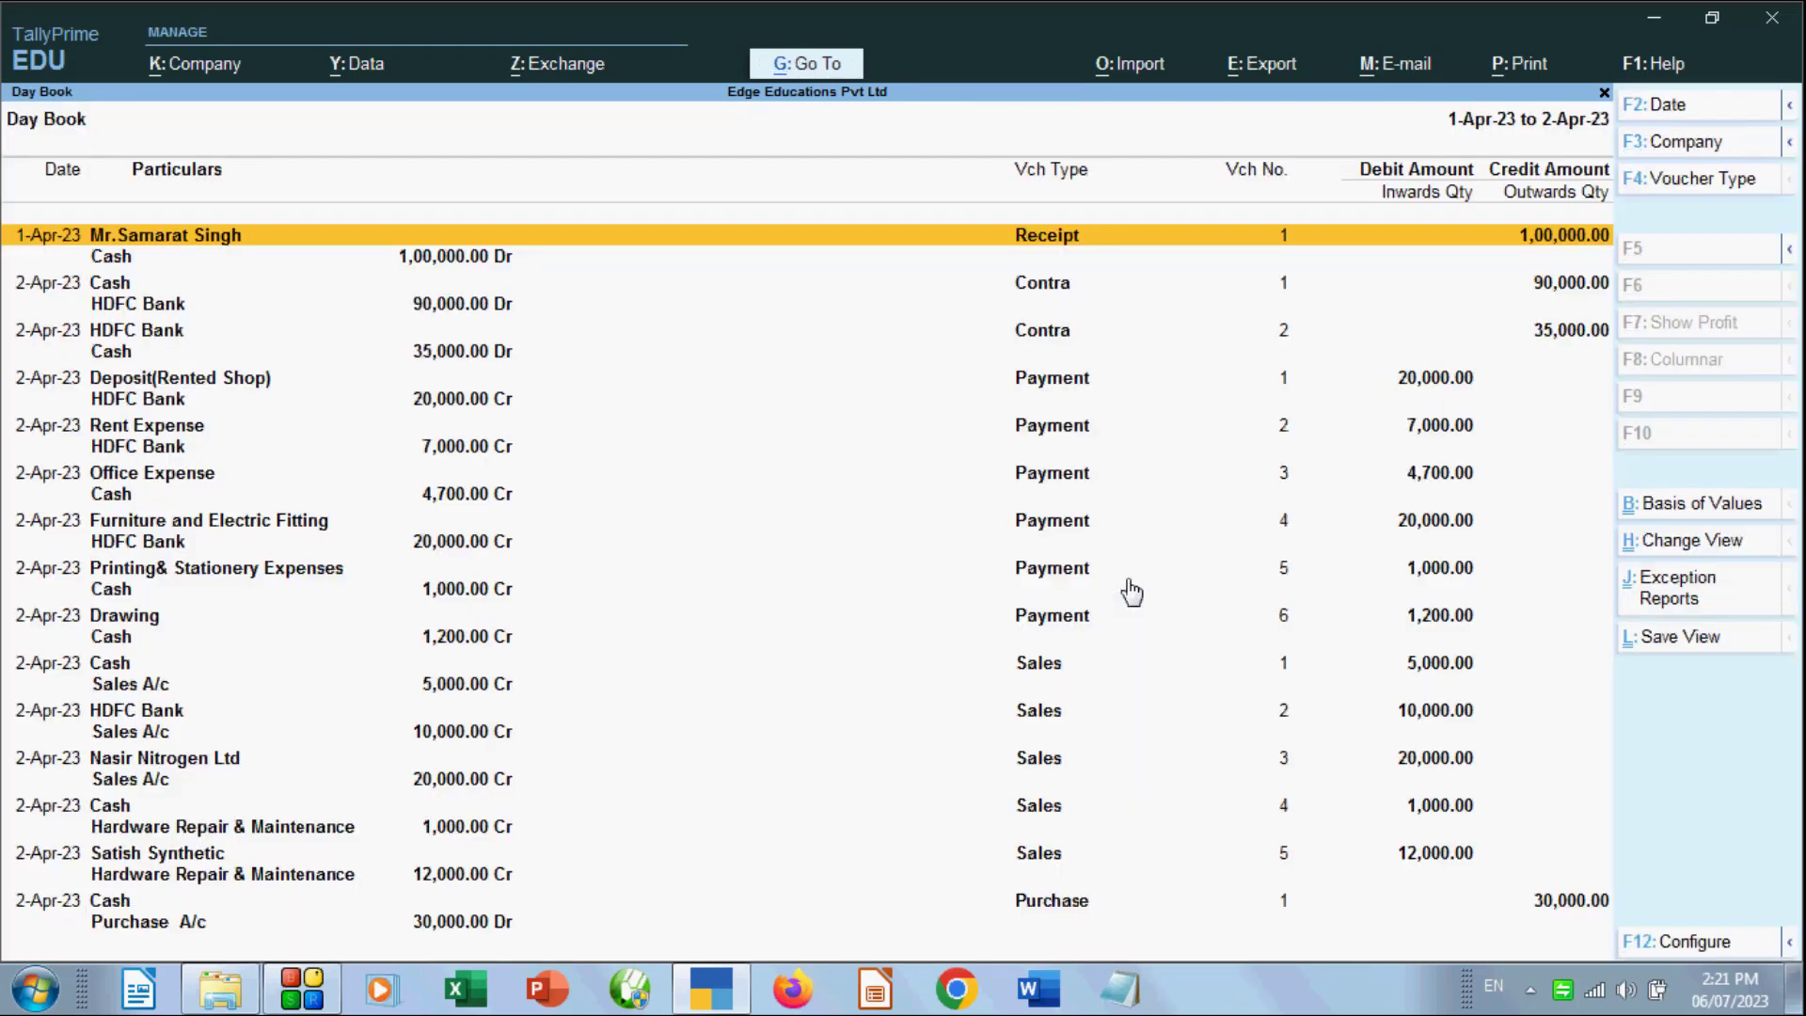
Go through the detailed Day Book entries from the first receipt down to the purchase
{"action": "key", "text": "Down"}
{"action": "key", "text": "Down"}
{"action": "key", "text": "Down"}
{"action": "key", "text": "Down"}
{"action": "key", "text": "Down"}
{"action": "key", "text": "Down"}
{"action": "key", "text": "Down"}
{"action": "key", "text": "Down"}
{"action": "key", "text": "Down"}
{"action": "key", "text": "Down"}
{"action": "key", "text": "Down"}
{"action": "key", "text": "Down"}
{"action": "key", "text": "Down"}
{"action": "key", "text": "Down"}
{"action": "key", "text": "Down"}
{"action": "key", "text": "Down"}
{"action": "key", "text": "Down"}
{"action": "key", "text": "Down"}
{"action": "key", "text": "Down"}
{"action": "key", "text": "Down"}
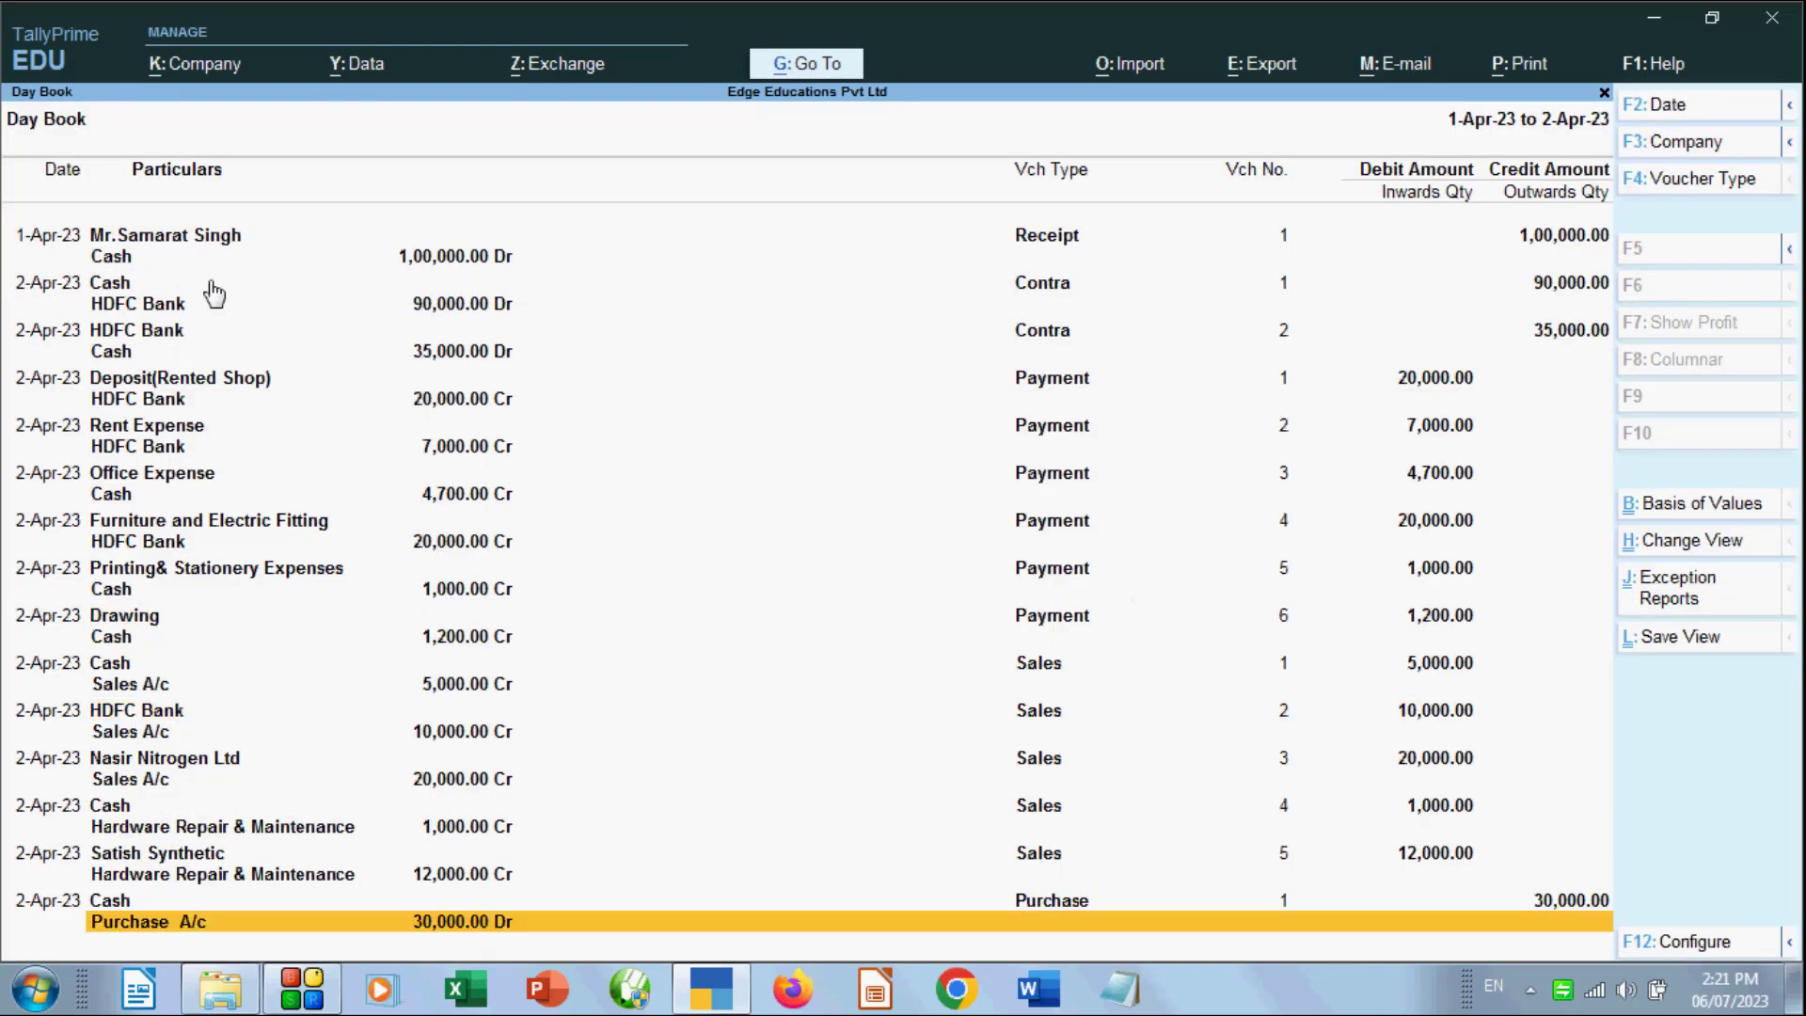
Open the 1-Apr-23 receipt voucher from the Day Book, inspect its ledger lines and accept it without edits
{"action": "left_click", "coordinate": [176, 247]}
{"action": "left_click", "coordinate": [171, 235]}
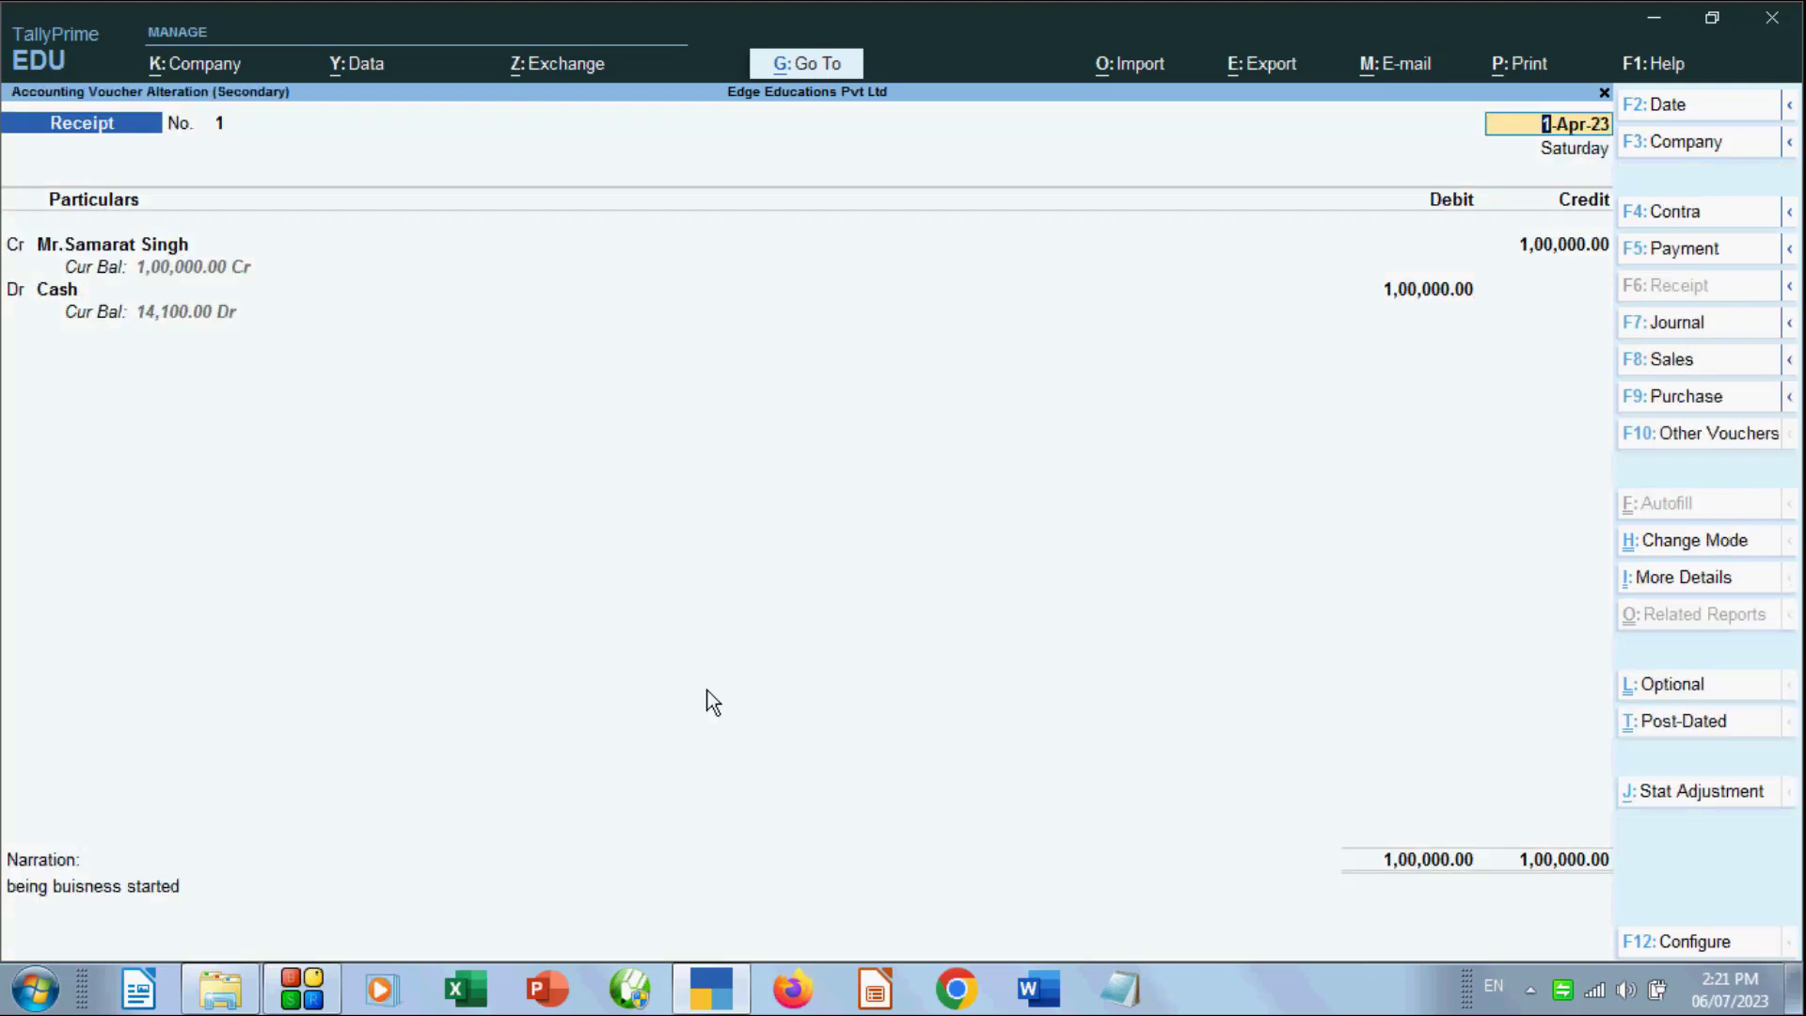
{"action": "left_click", "coordinate": [103, 244]}
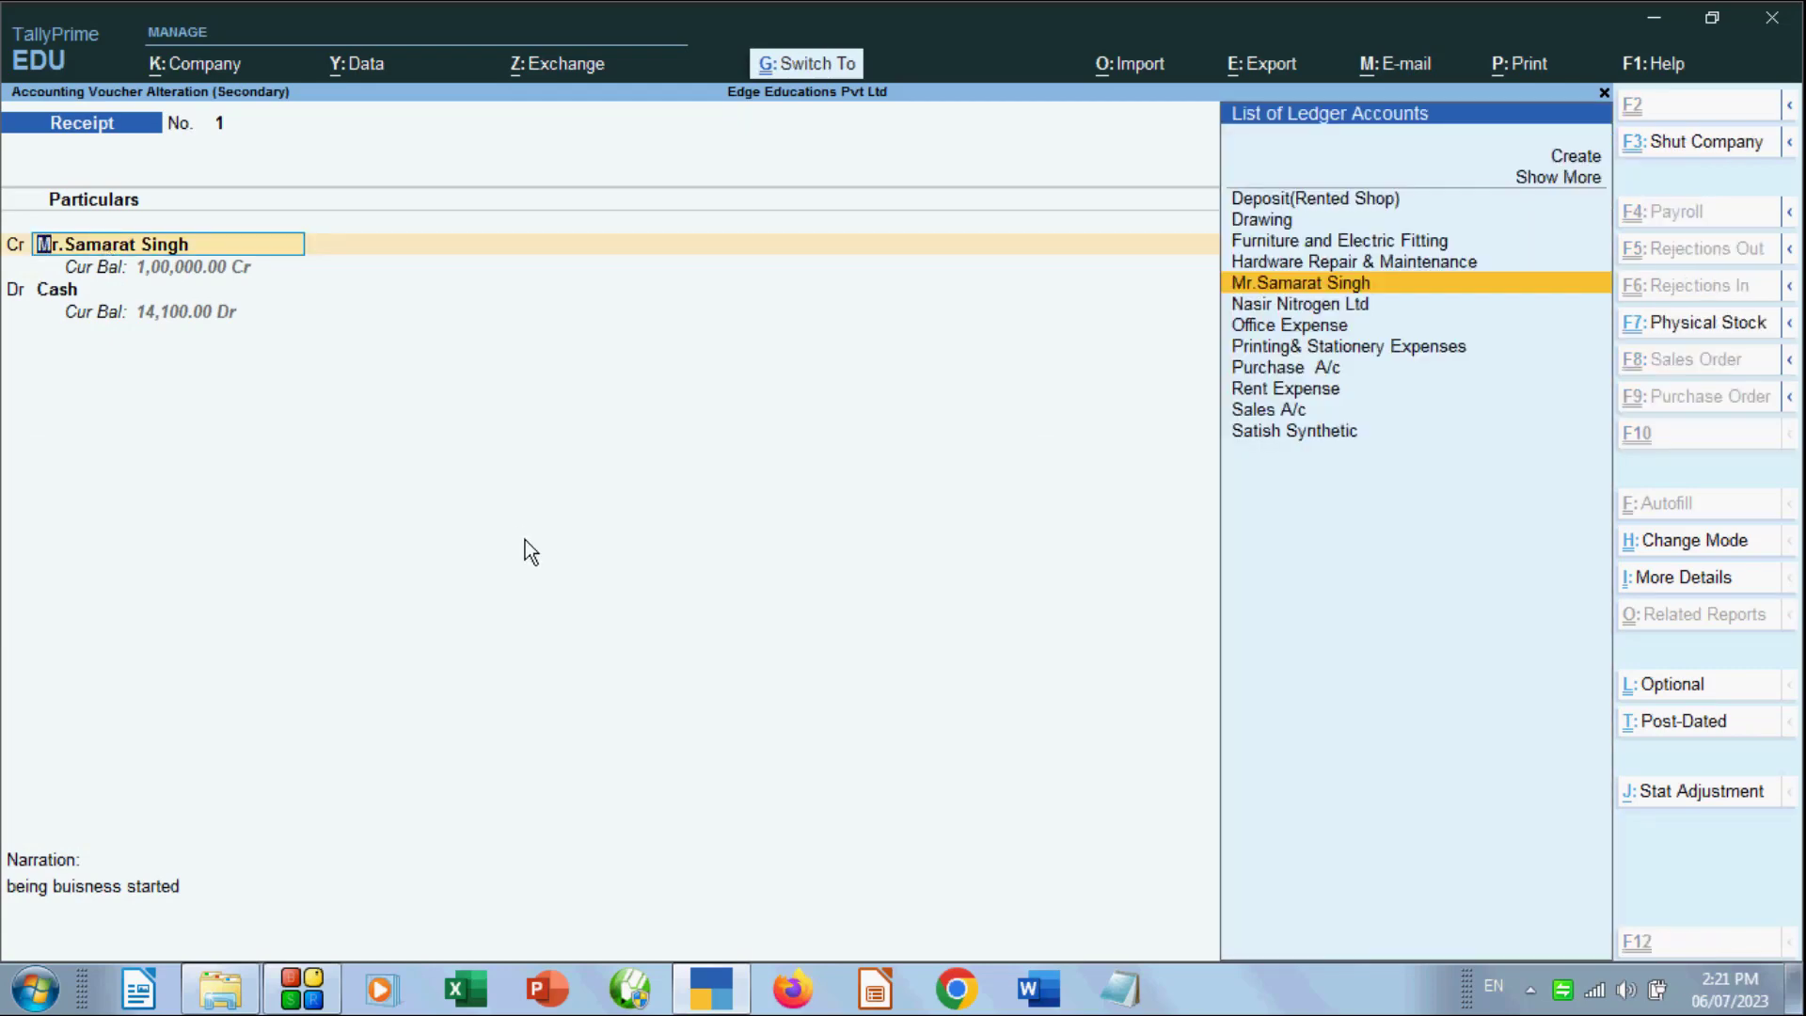
{"action": "key", "text": "ctrl+a"}
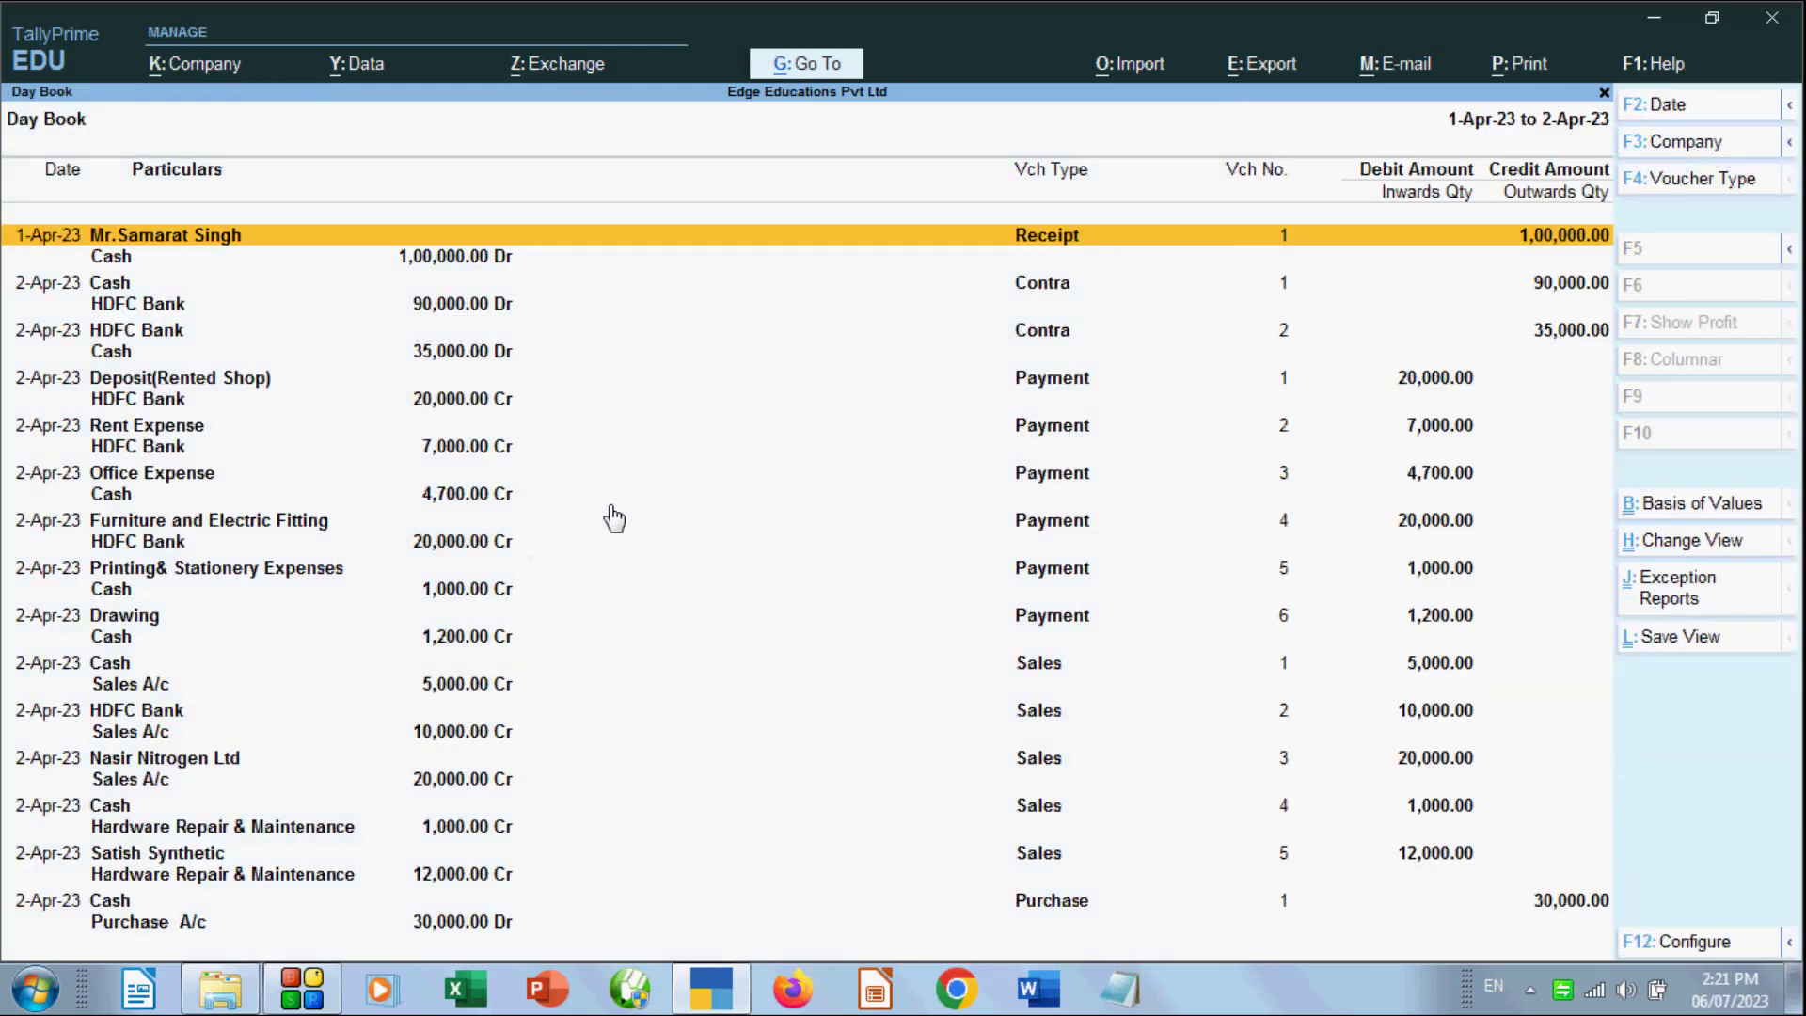
Leave the Day Book, open the Balance Sheet and set its period from 1-4-2023 to 02-04-23
{"action": "key", "text": "Escape"}
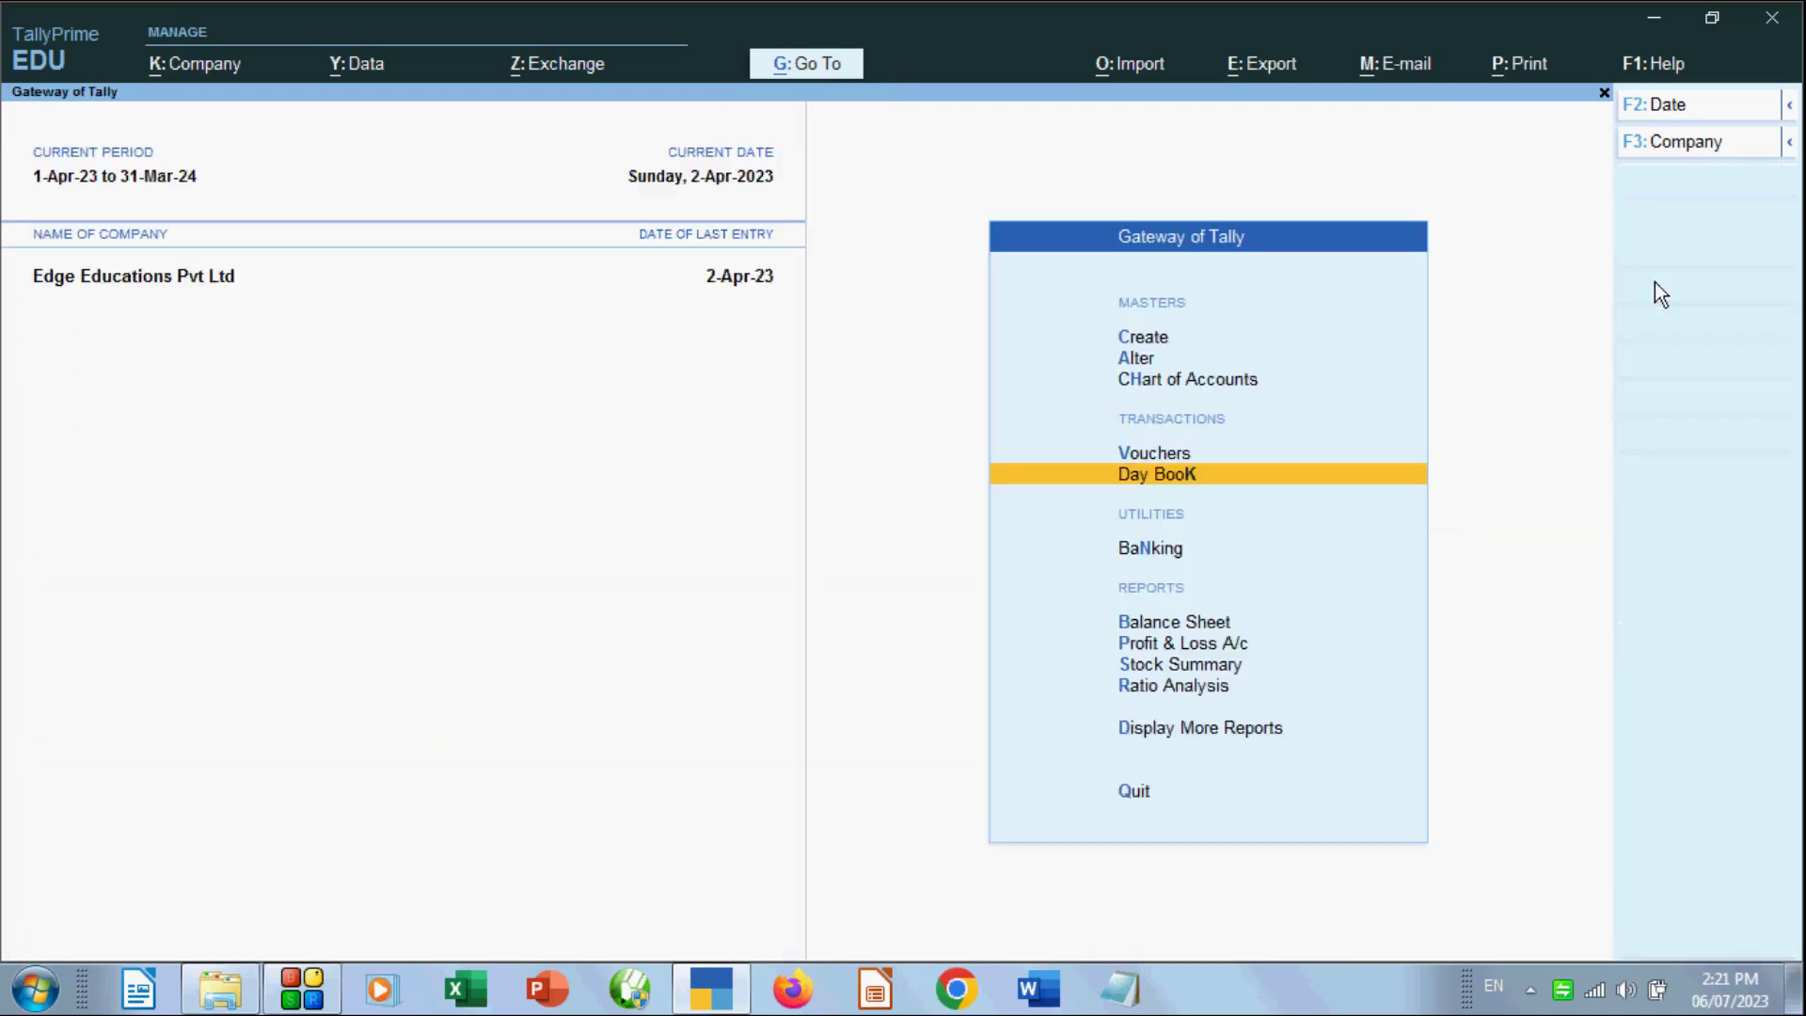
{"action": "left_click", "coordinate": [1212, 623]}
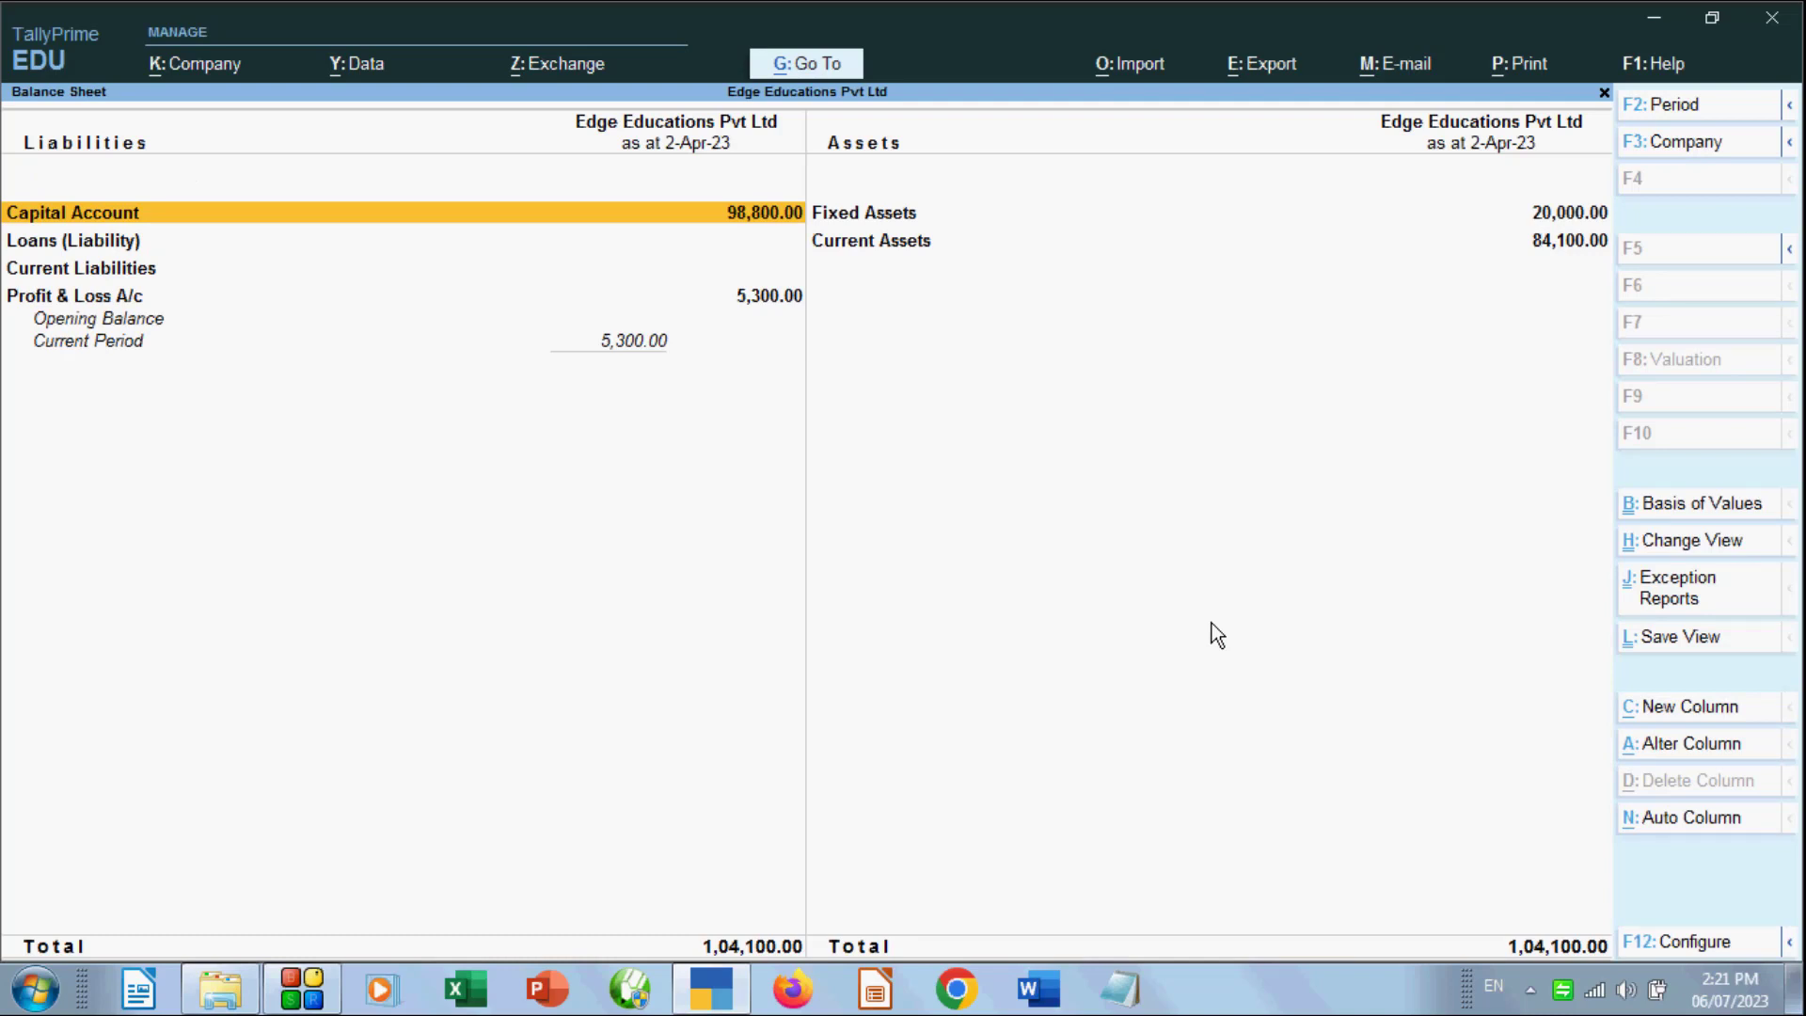
{"action": "key", "text": "F2"}
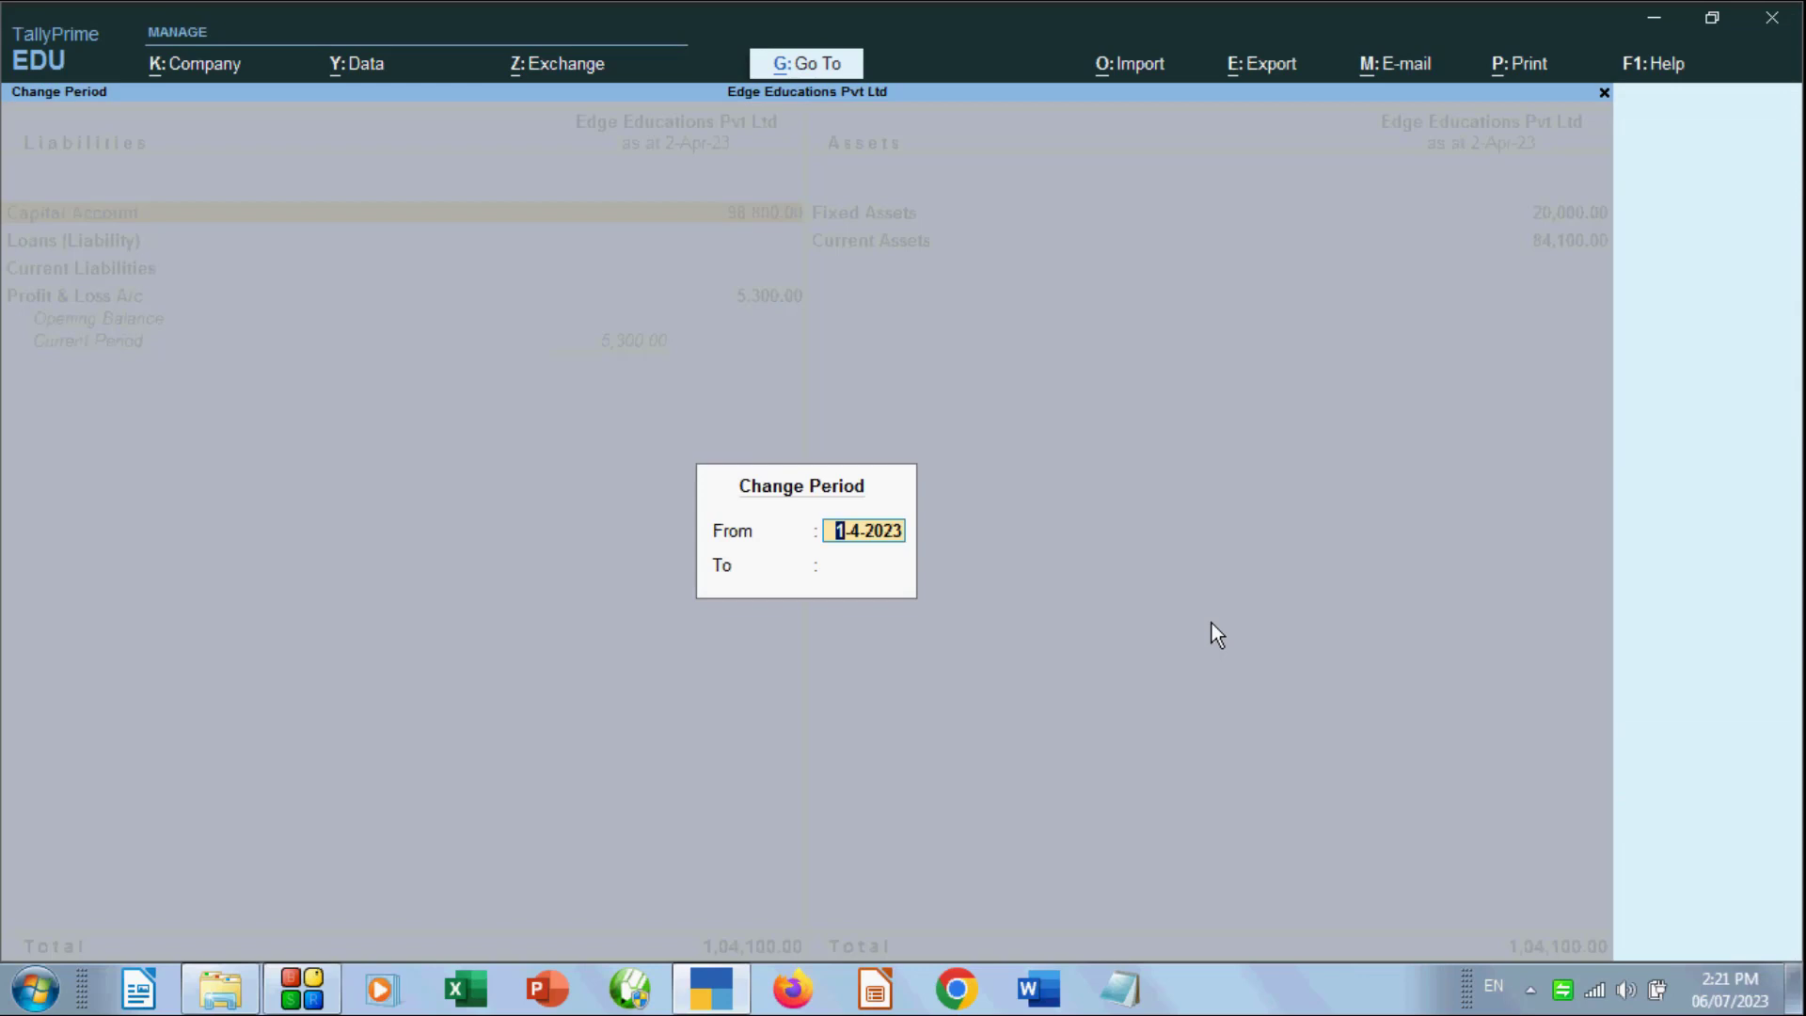
{"action": "key", "text": "Return"}
{"action": "type", "text": "02-02"}
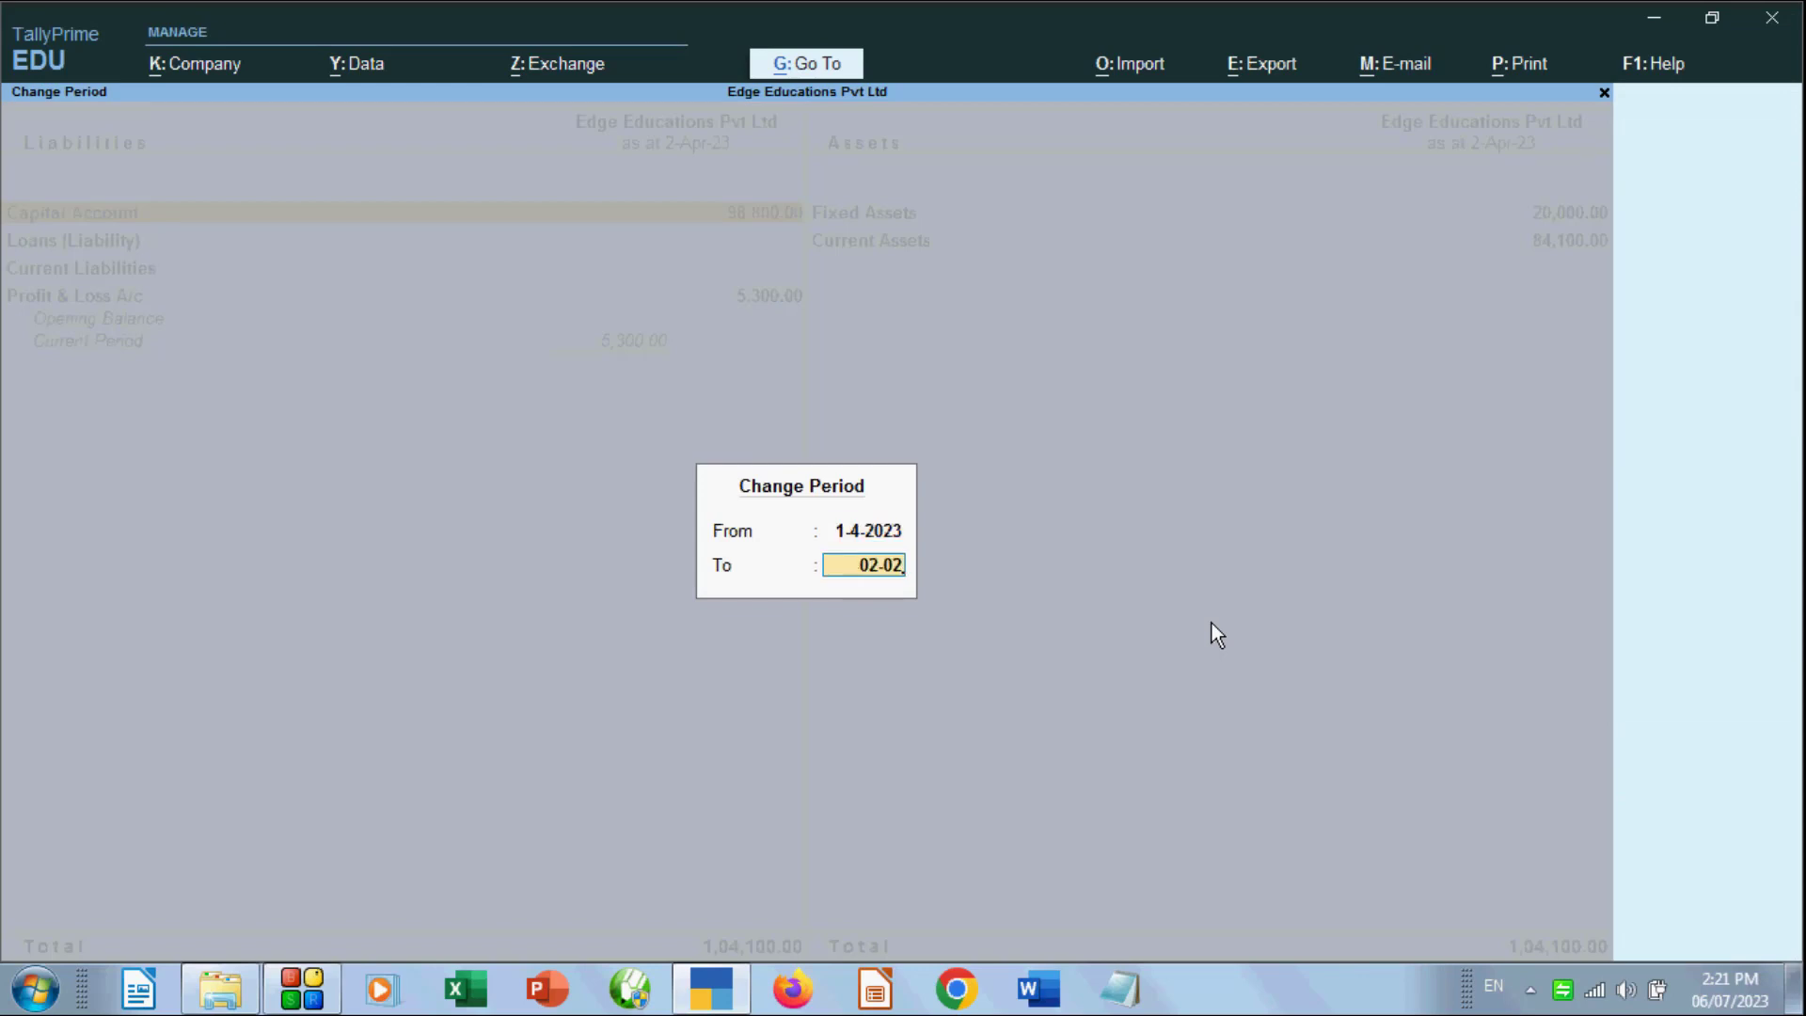
{"action": "key", "text": "BackSpace"}
{"action": "type", "text": "4-23"}
{"action": "key", "text": "Return"}
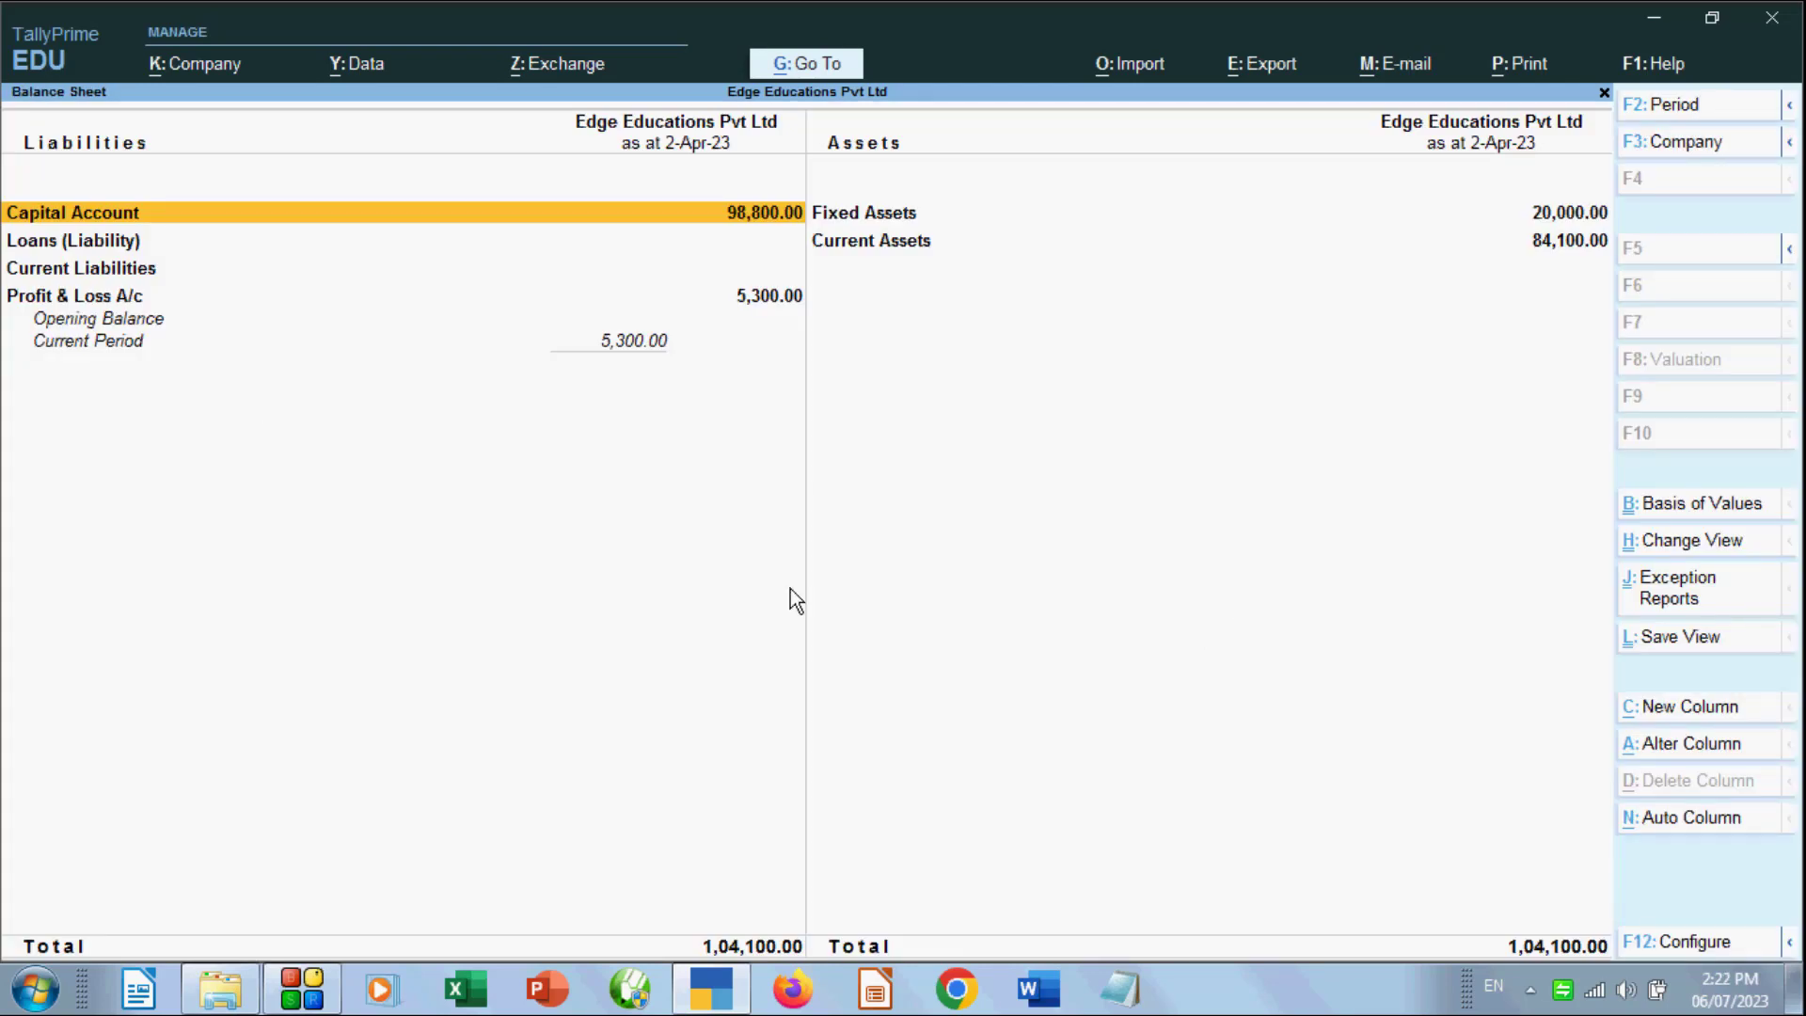
Examine the Balance Sheet's Current Assets breakdown with its Sundry Debtors, look at the Capital Account, and close the report
{"action": "double_click", "coordinate": [862, 243]}
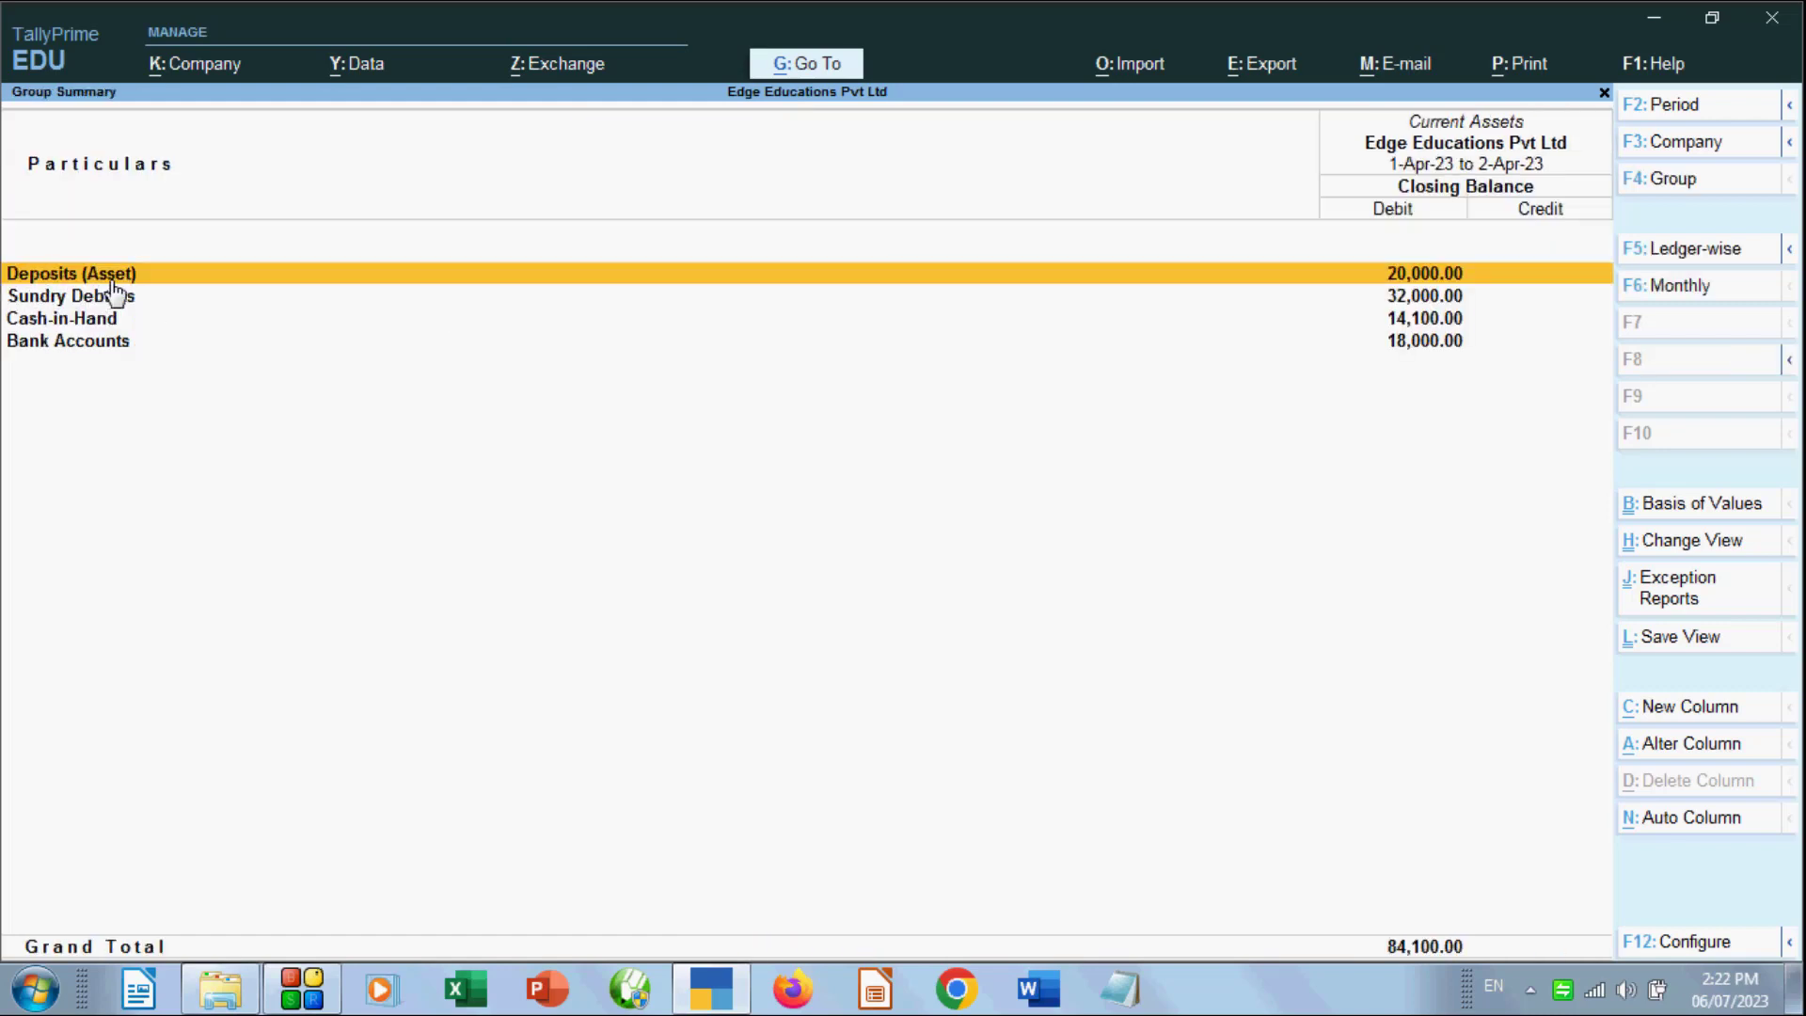
{"action": "double_click", "coordinate": [64, 305]}
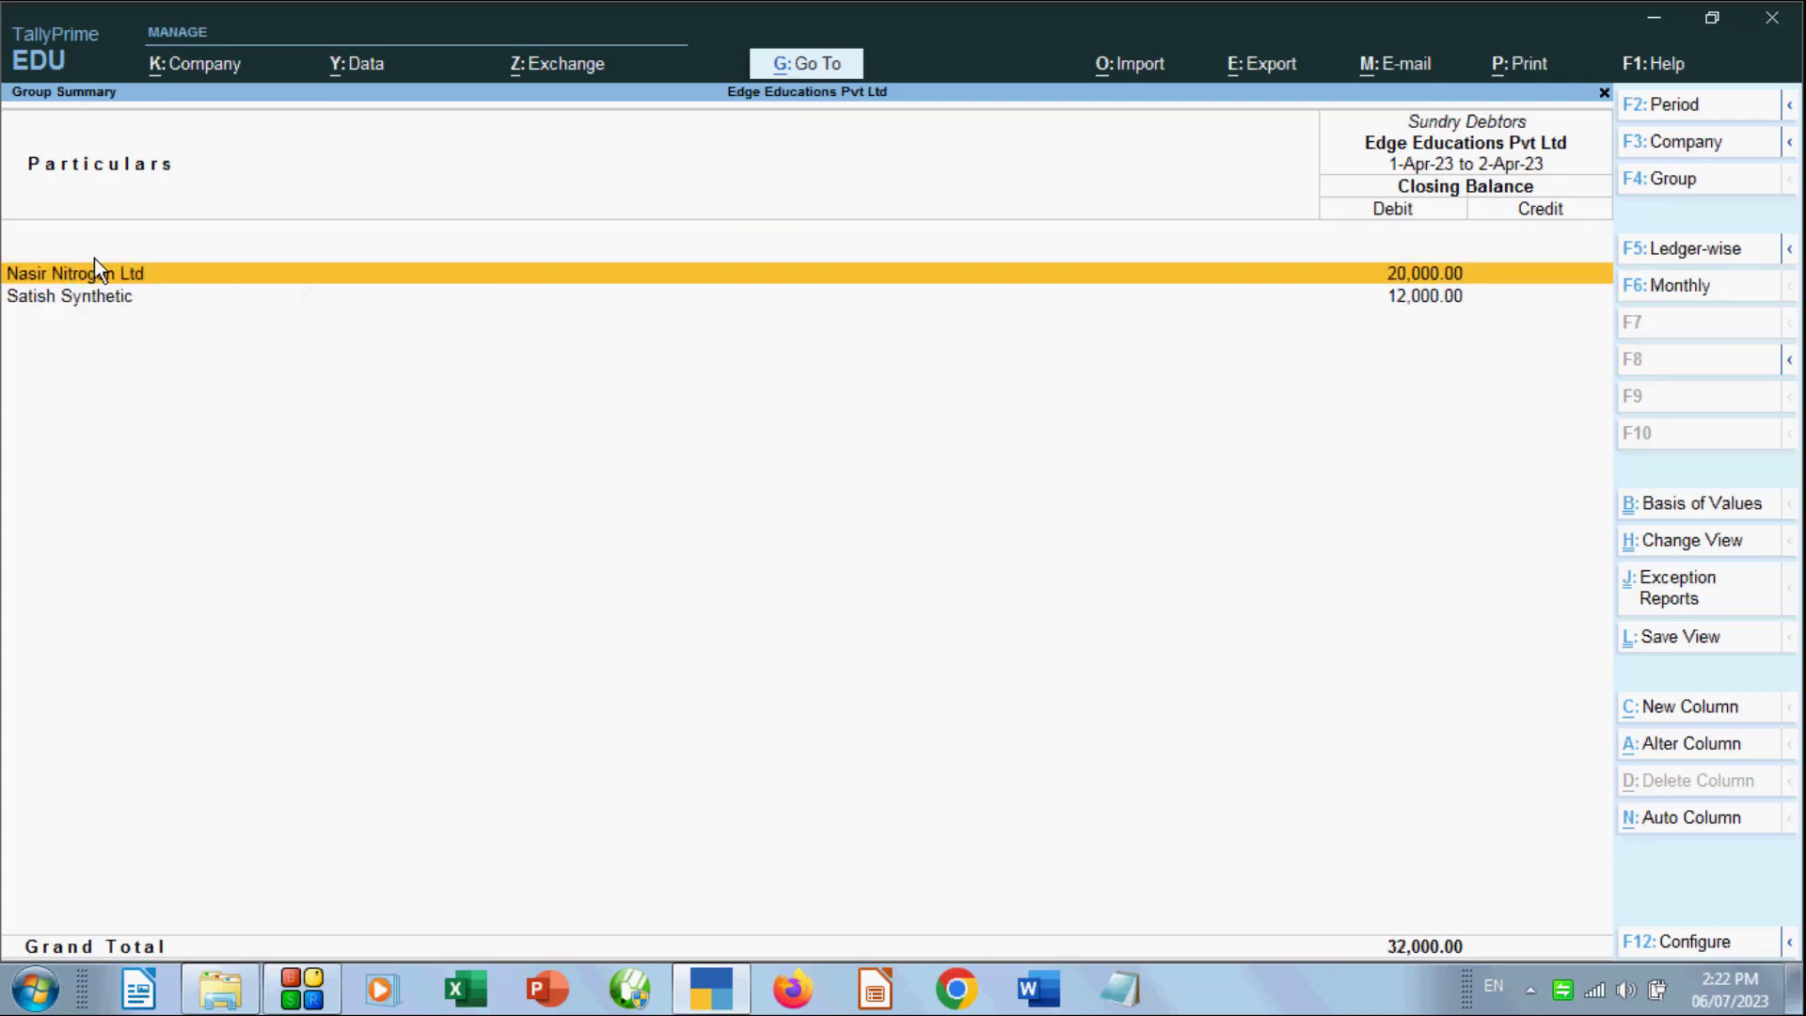
{"action": "key", "text": "Escape"}
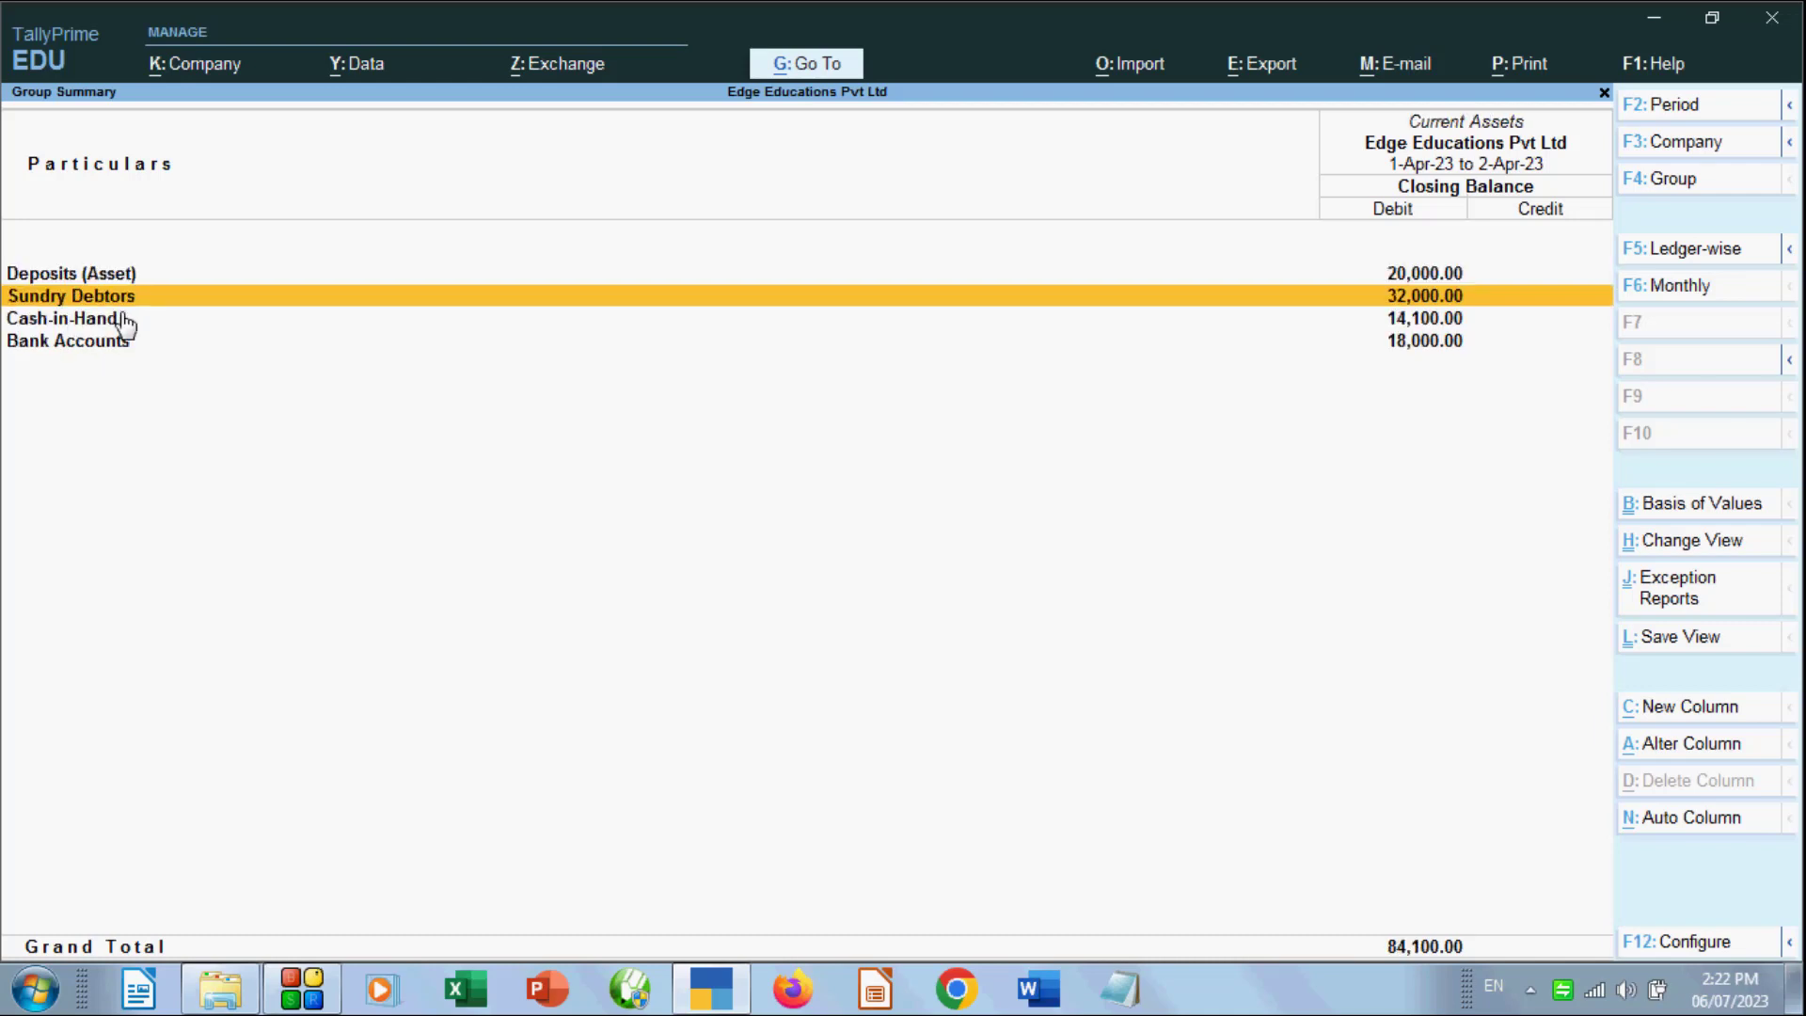
{"action": "left_click", "coordinate": [103, 325]}
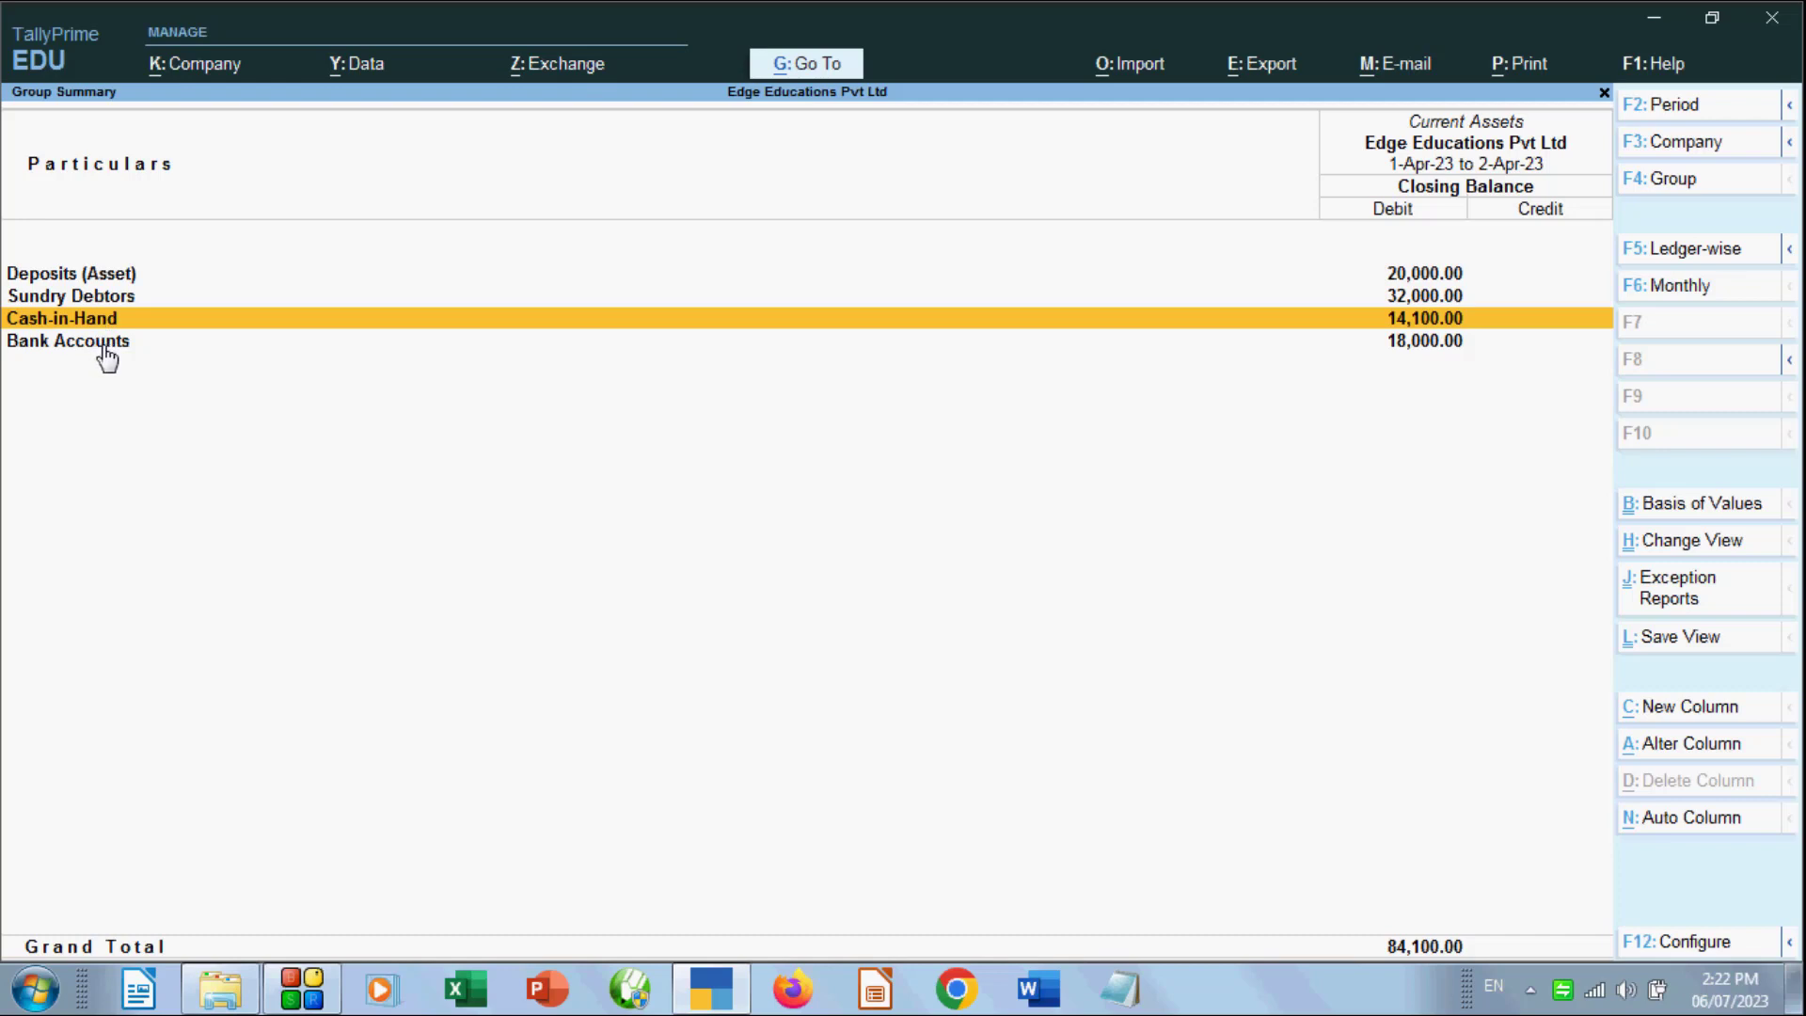
{"action": "key", "text": "Escape"}
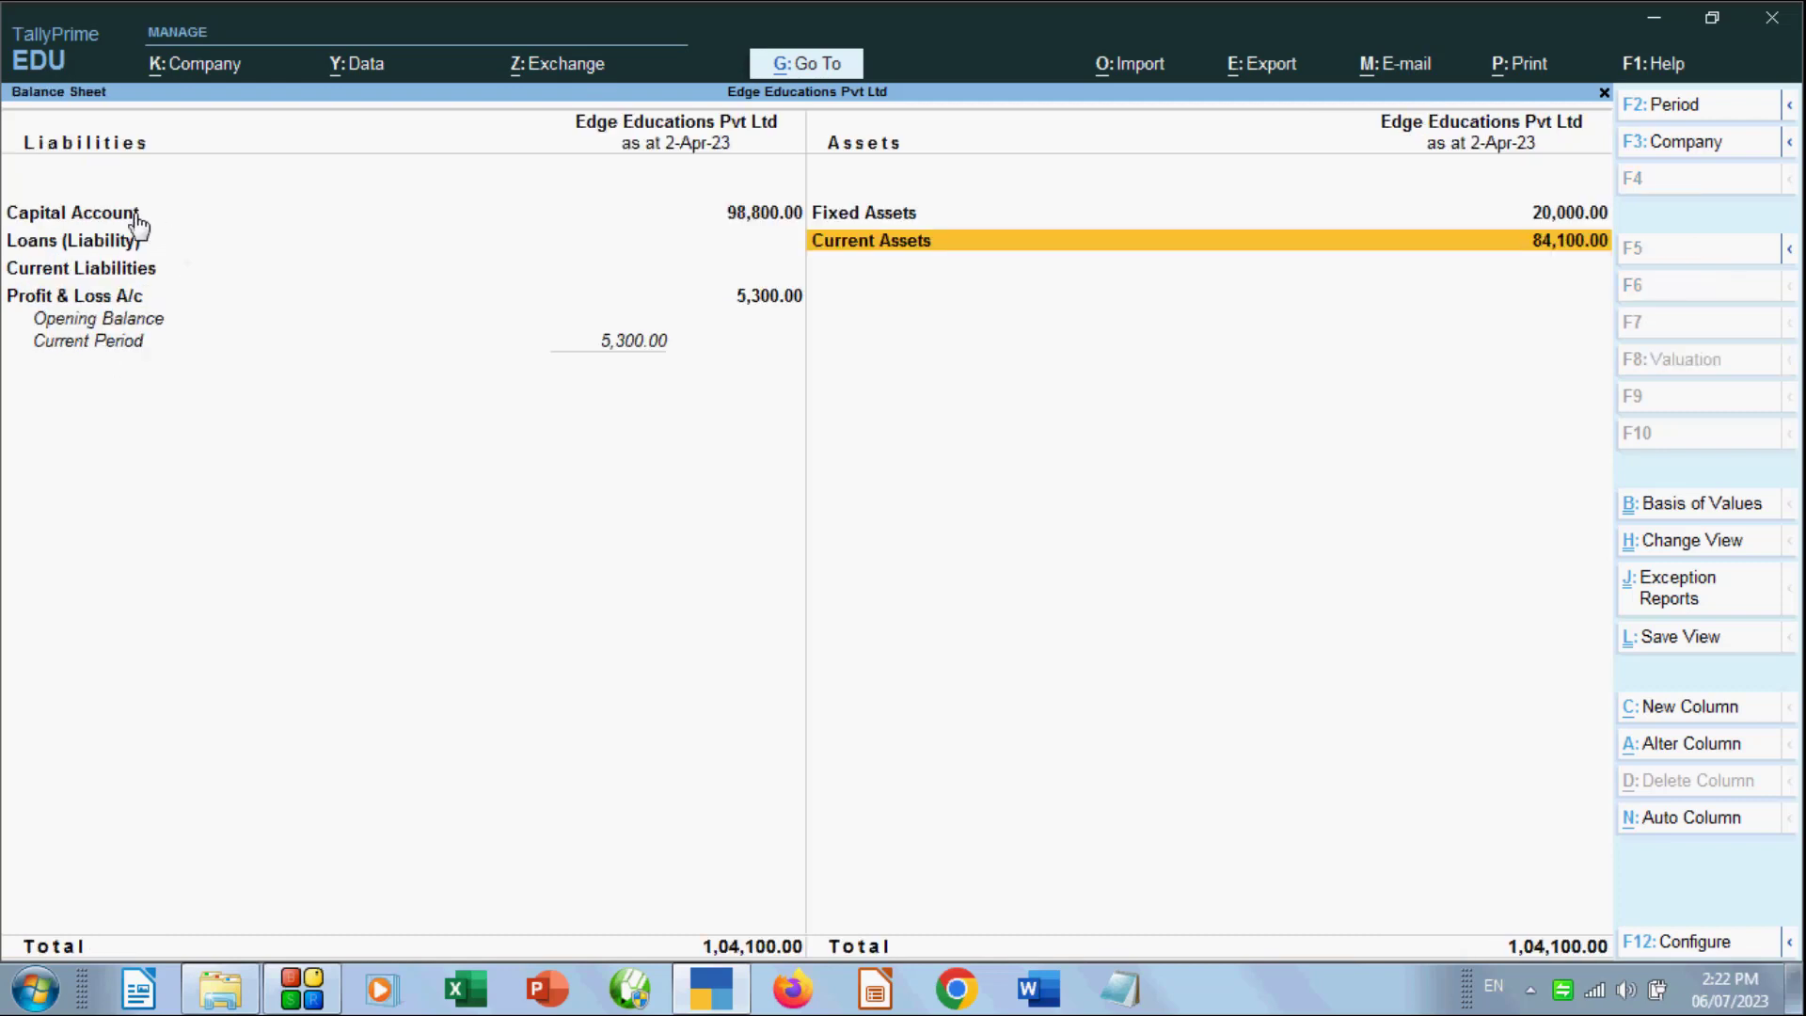
{"action": "left_click", "coordinate": [96, 220]}
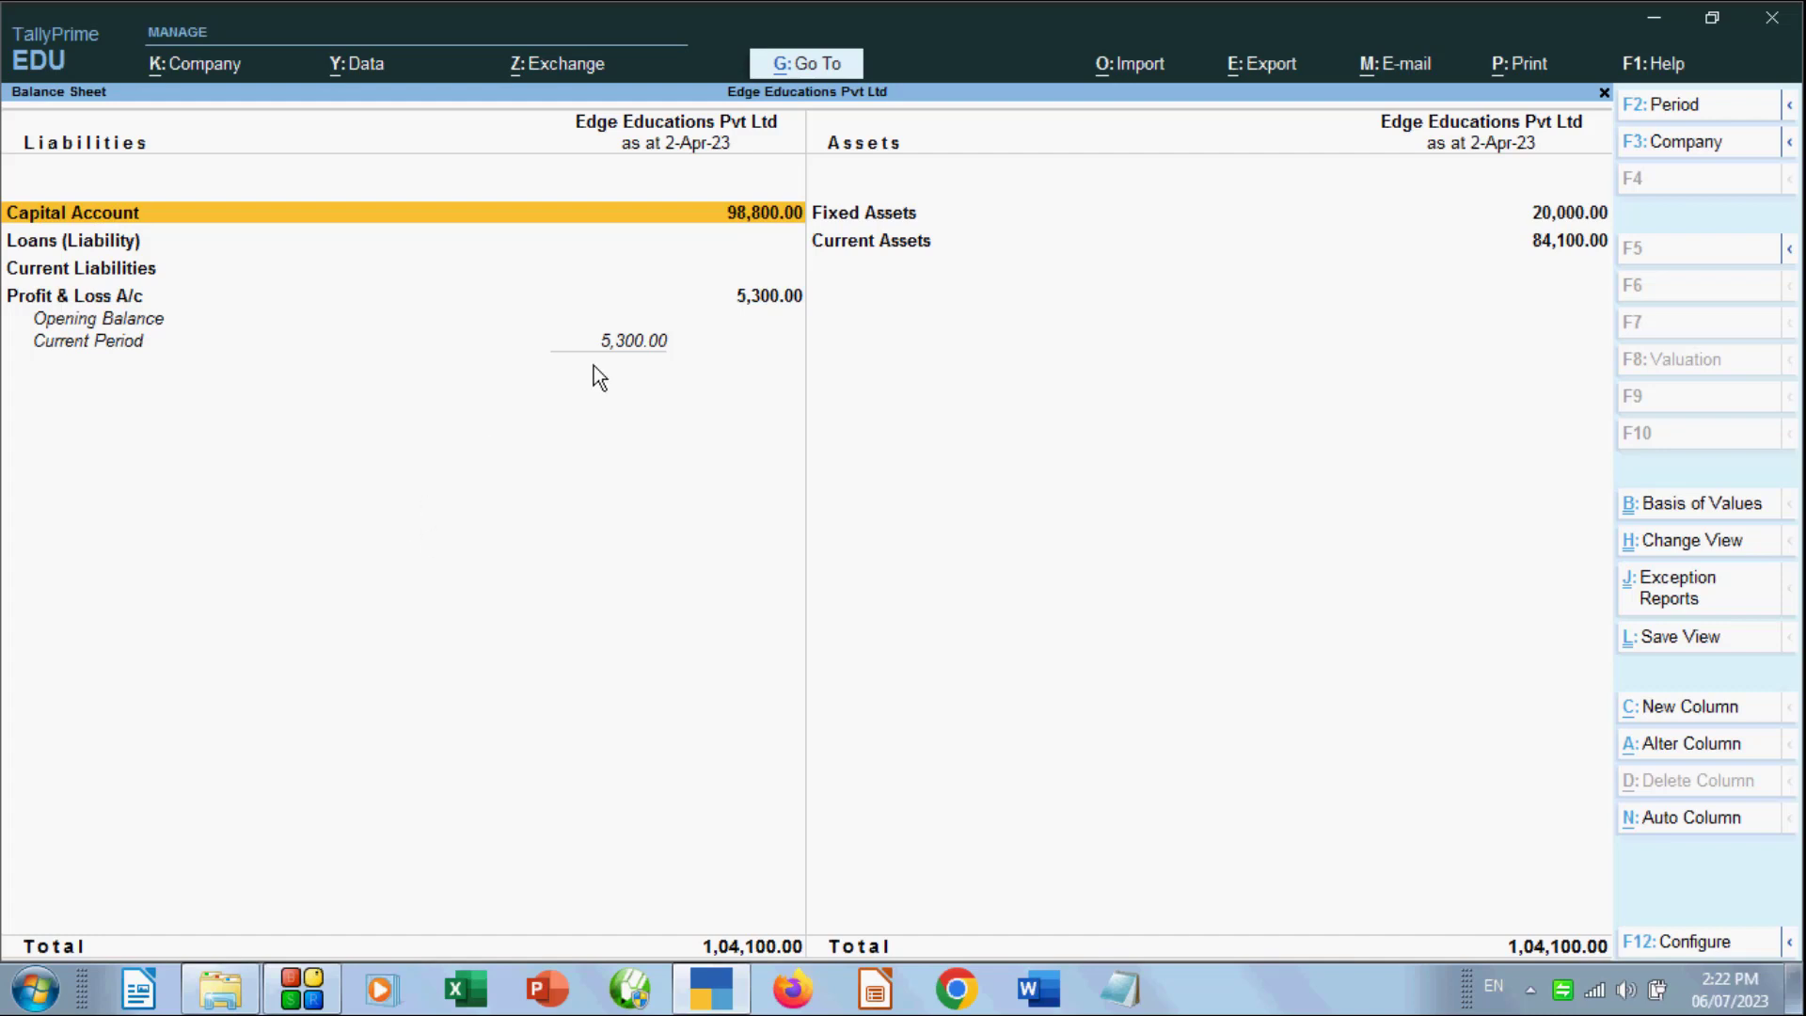
{"action": "key", "text": "Escape"}
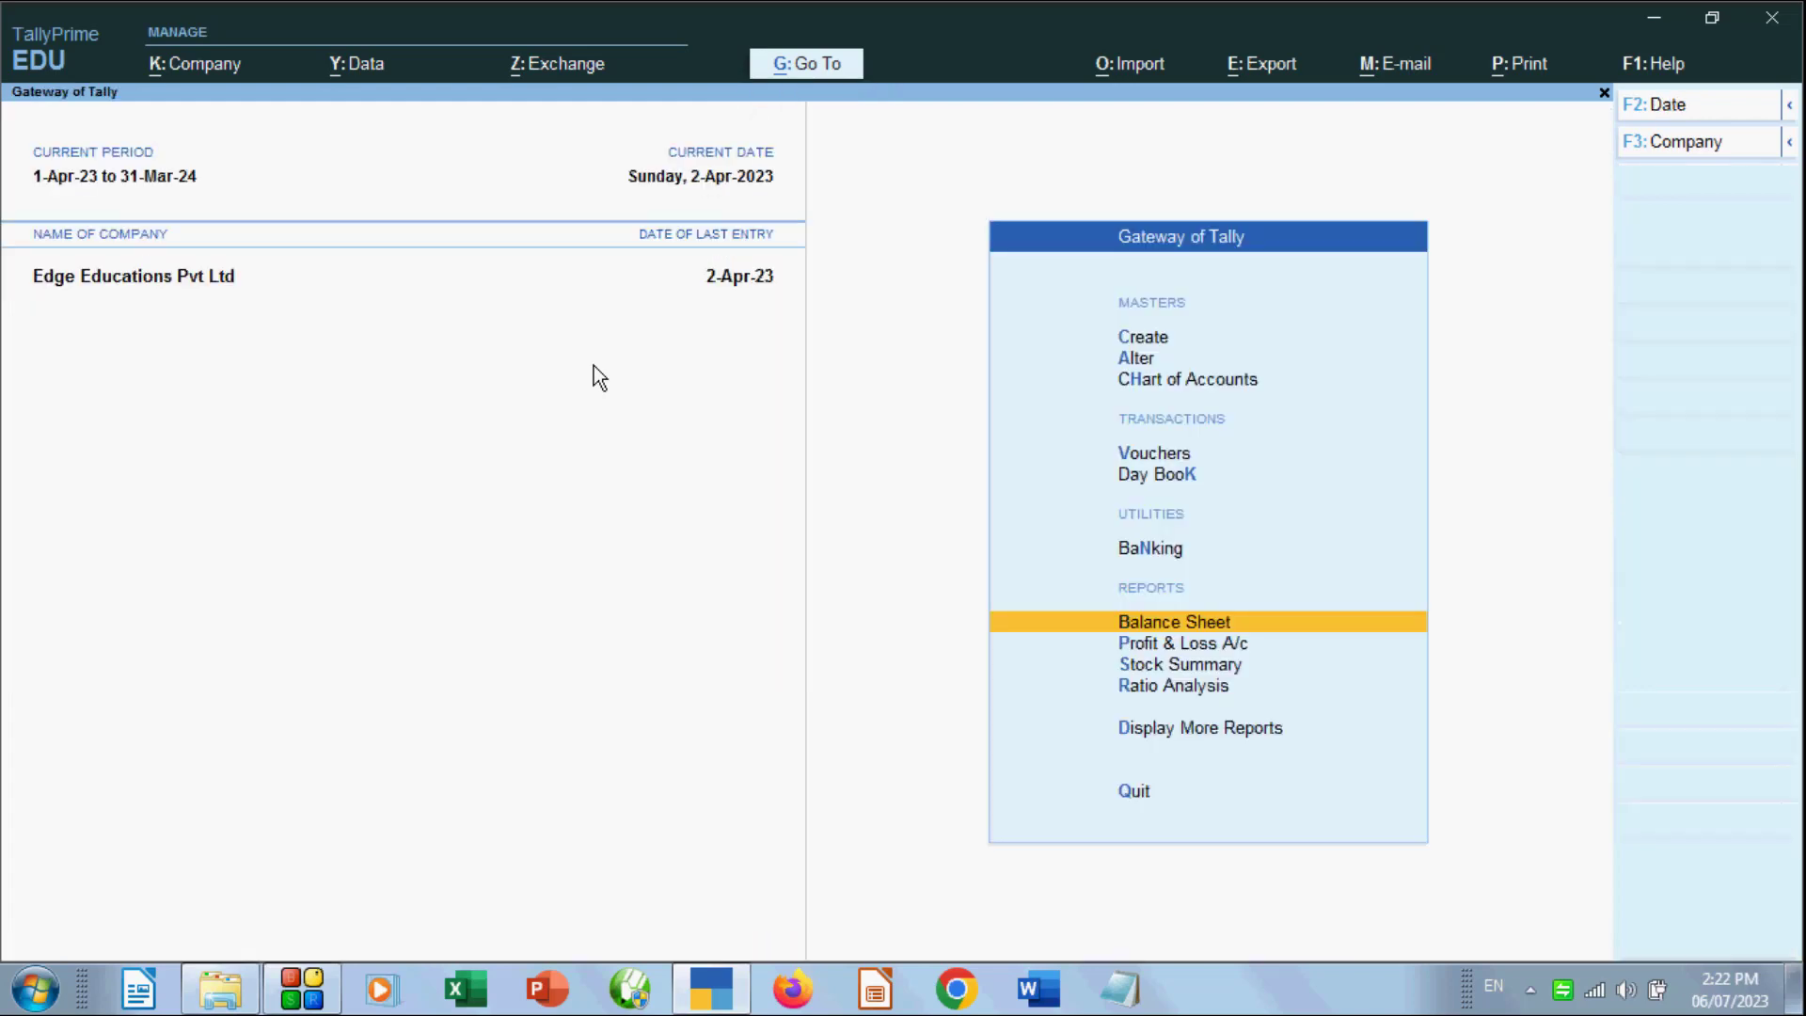
Open the Profit & Loss A/c, check the Nett Profit line and close the report
{"action": "left_click", "coordinate": [1141, 647]}
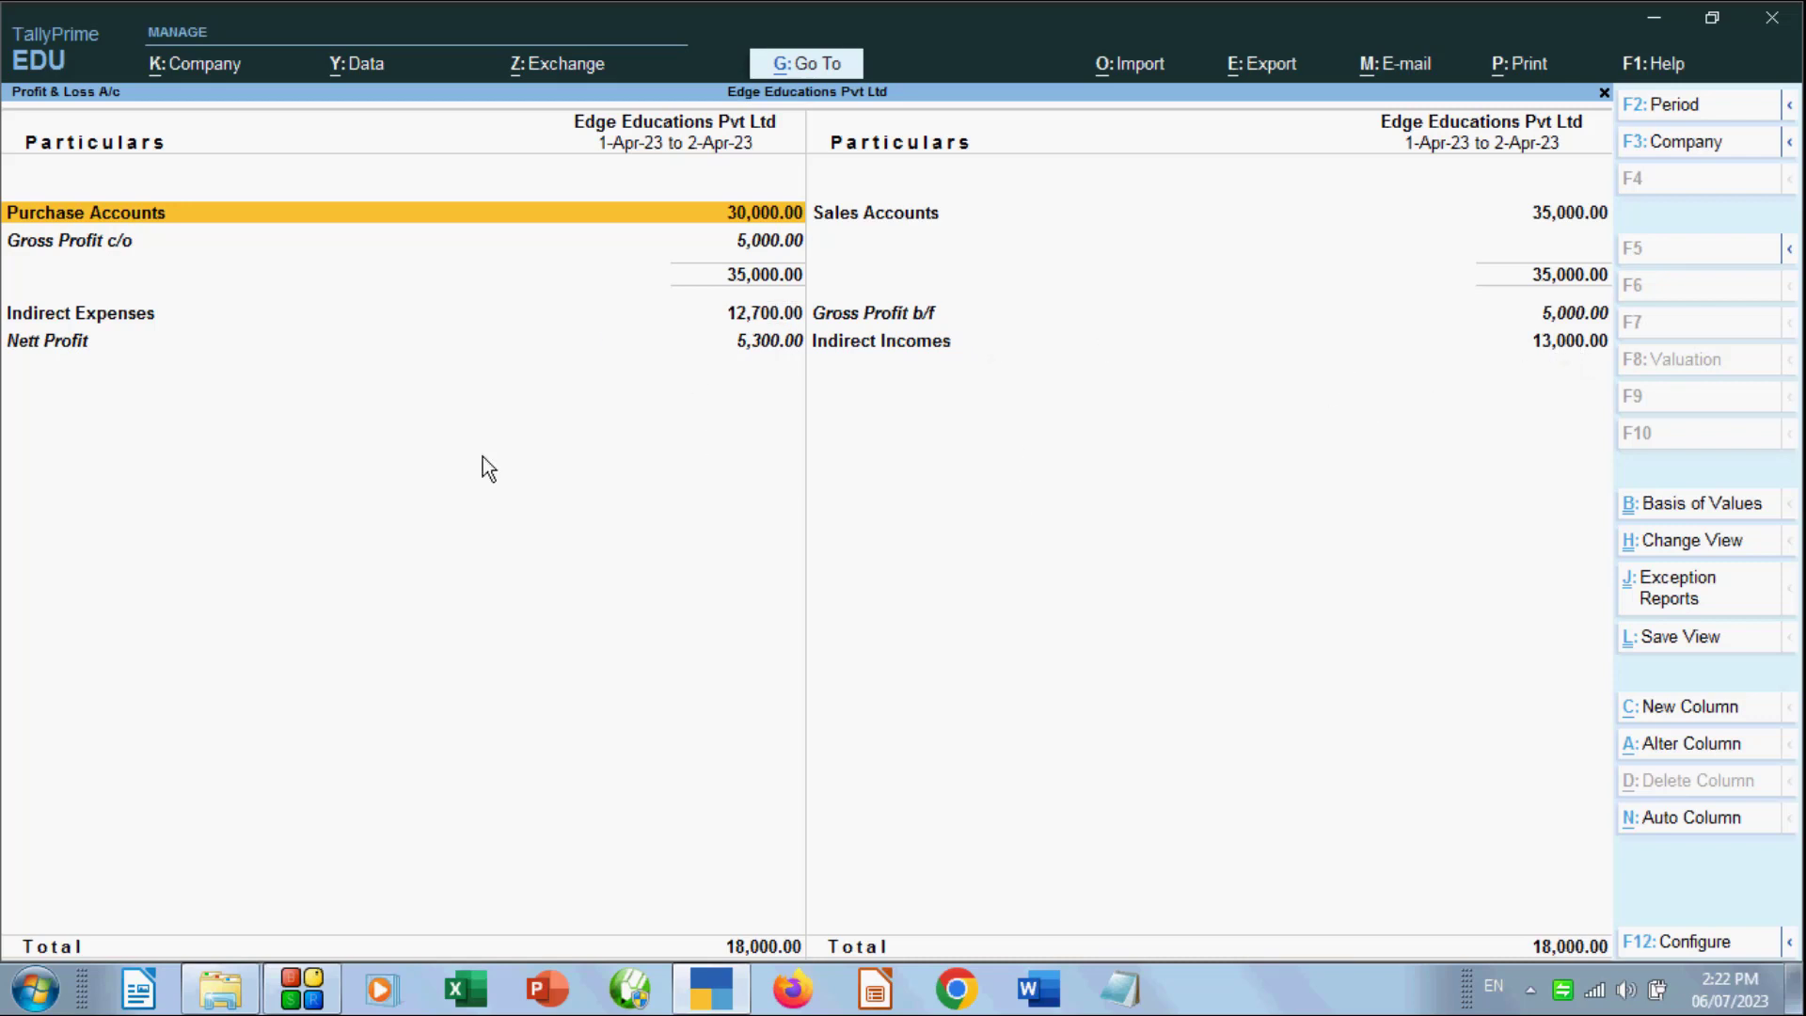
{"action": "left_click", "coordinate": [773, 348]}
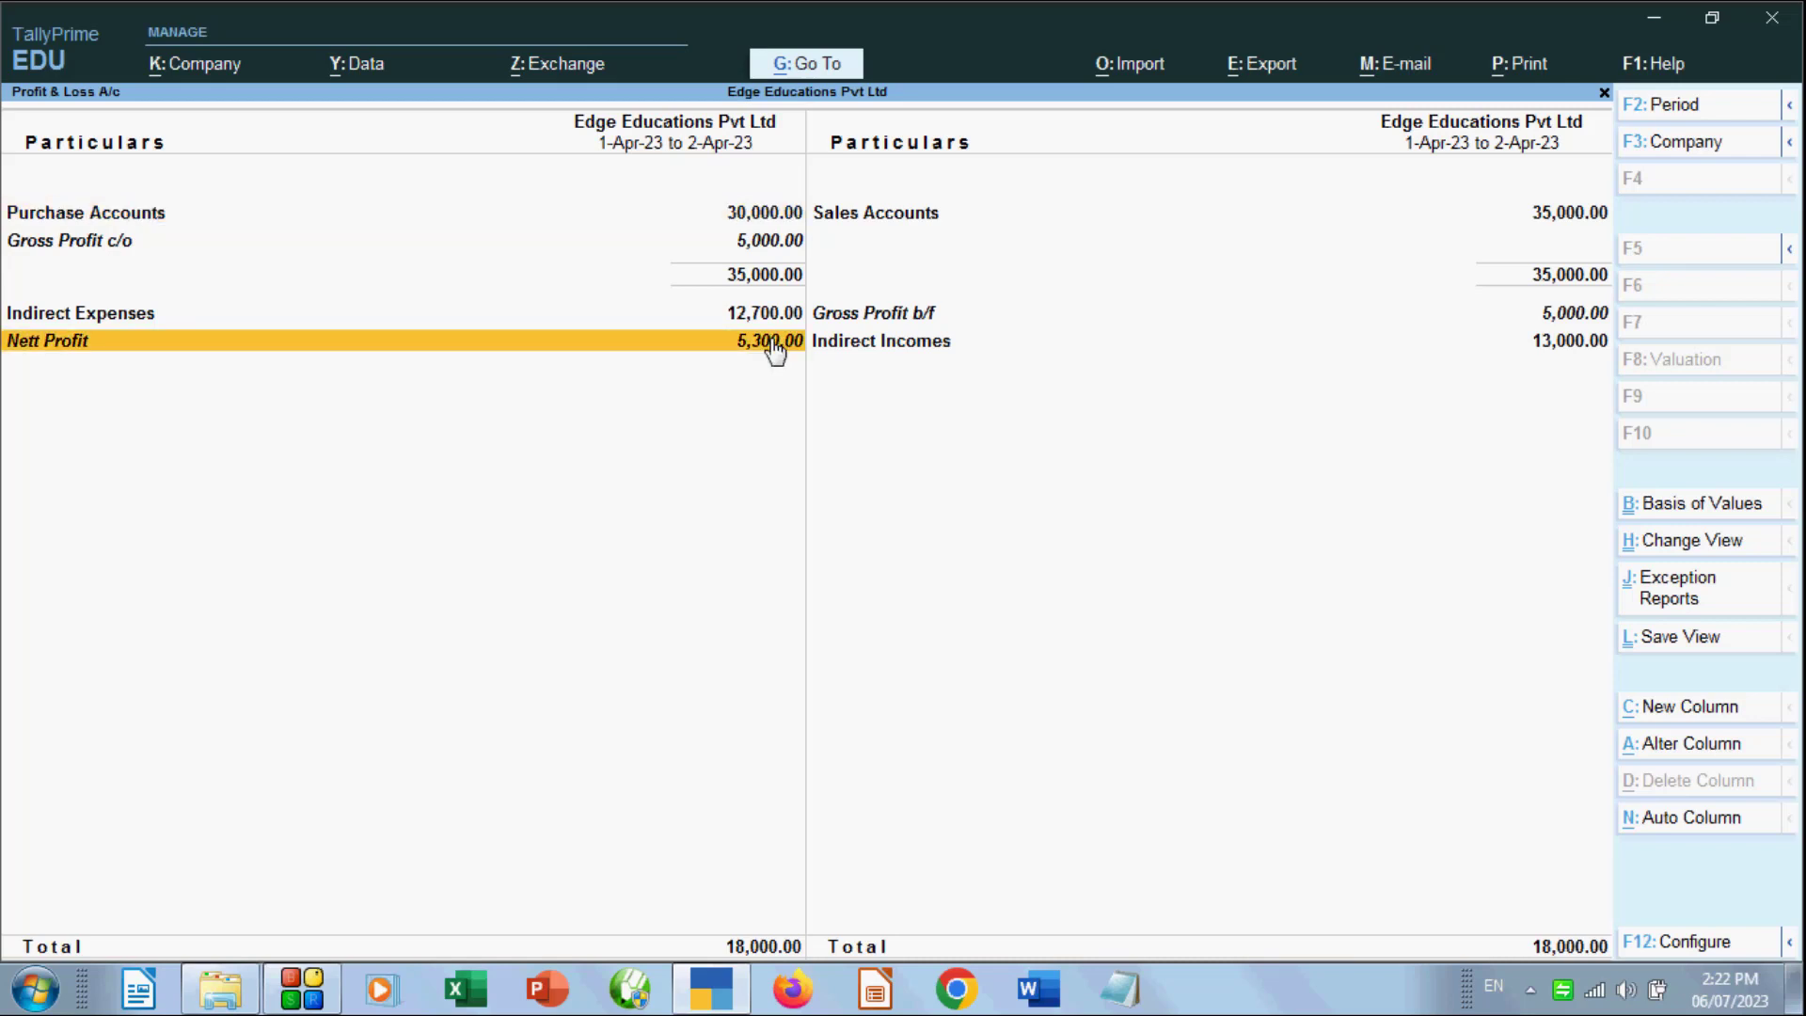
{"action": "key", "text": "Escape"}
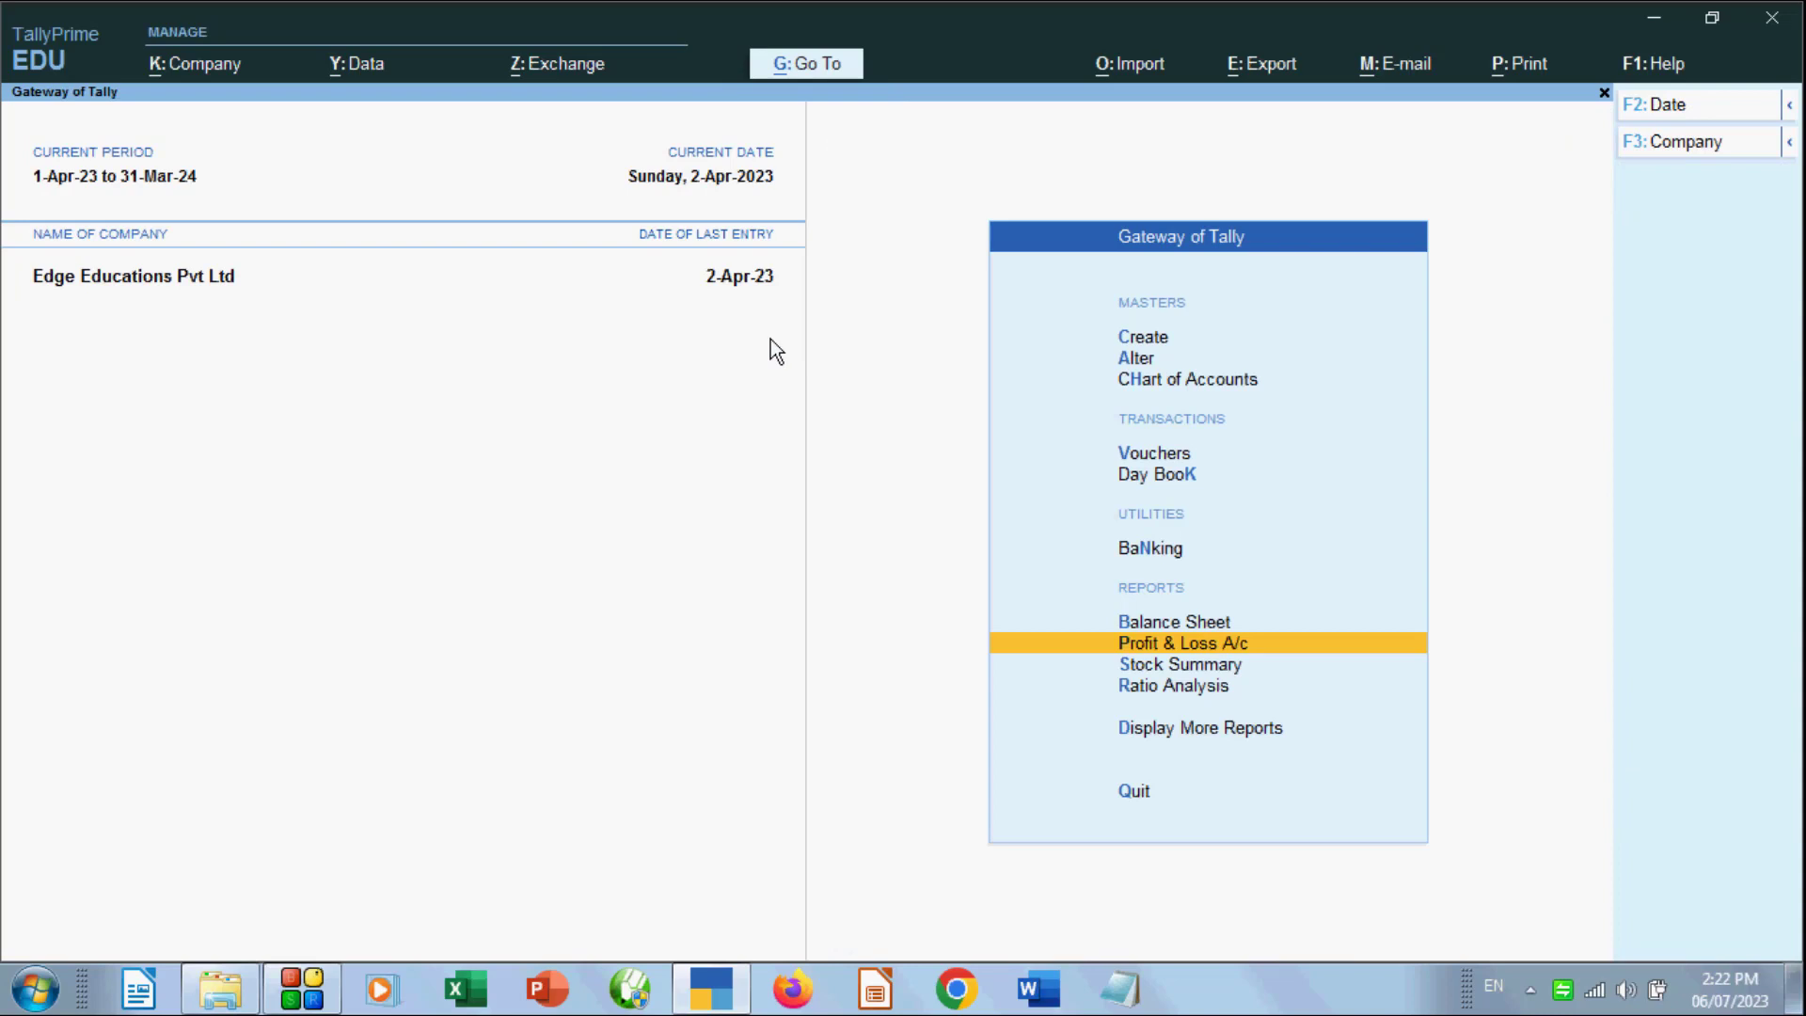
Open the Trial Balance from the additional accounting reports
{"action": "left_click", "coordinate": [1196, 731]}
{"action": "left_click", "coordinate": [1191, 731]}
{"action": "key", "text": "Escape"}
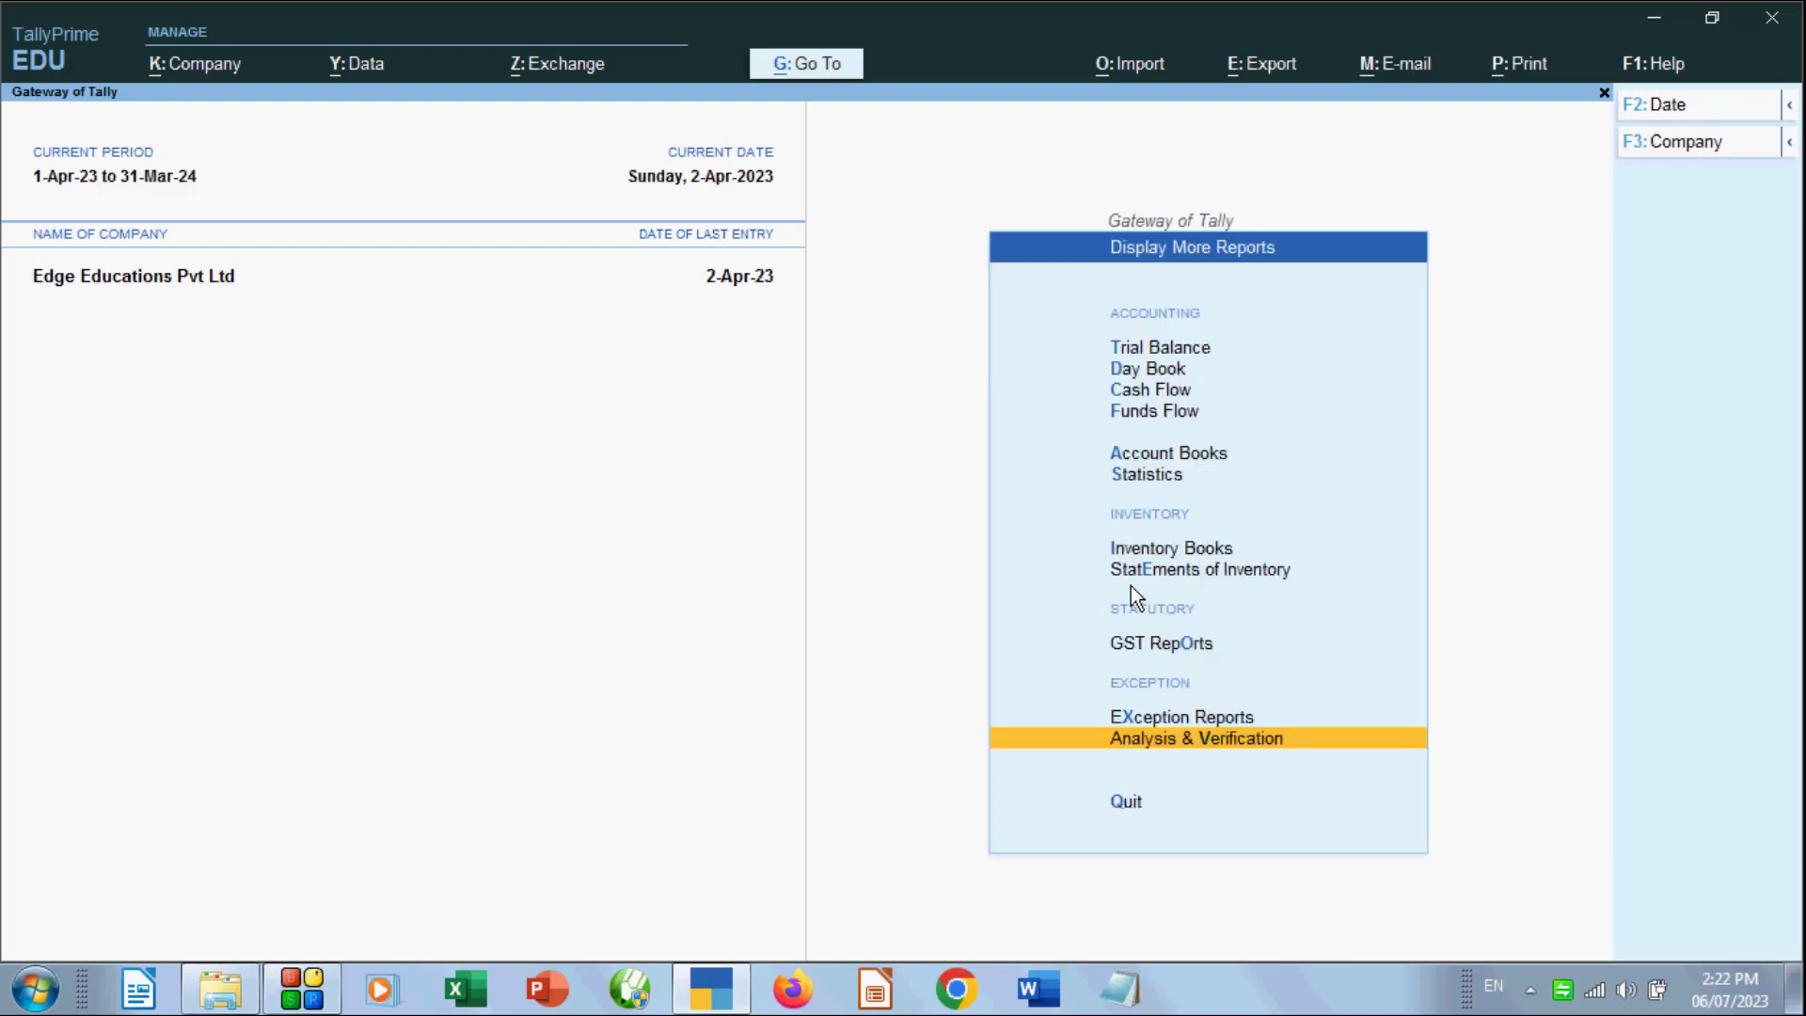
{"action": "left_click", "coordinate": [1143, 350]}
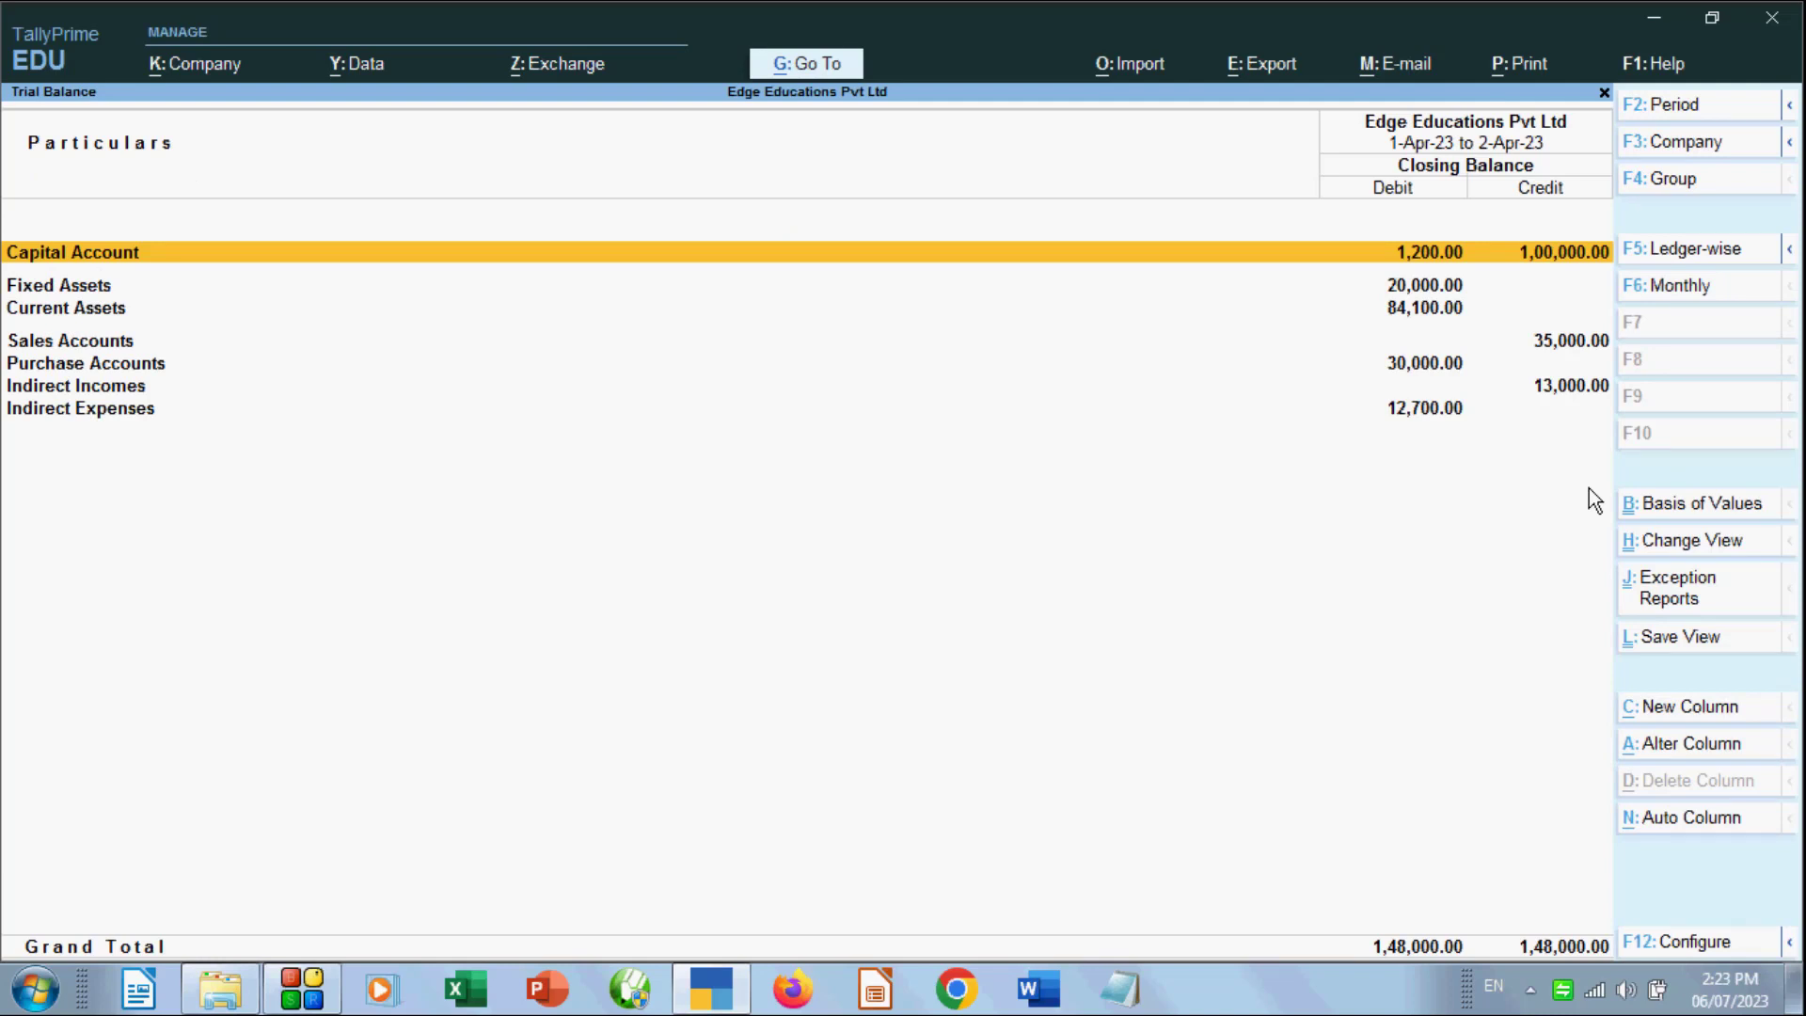
Expand the Trial Balance to its detailed format and compare the ledger-wise and group-wise layouts
{"action": "key", "text": "alt+F5"}
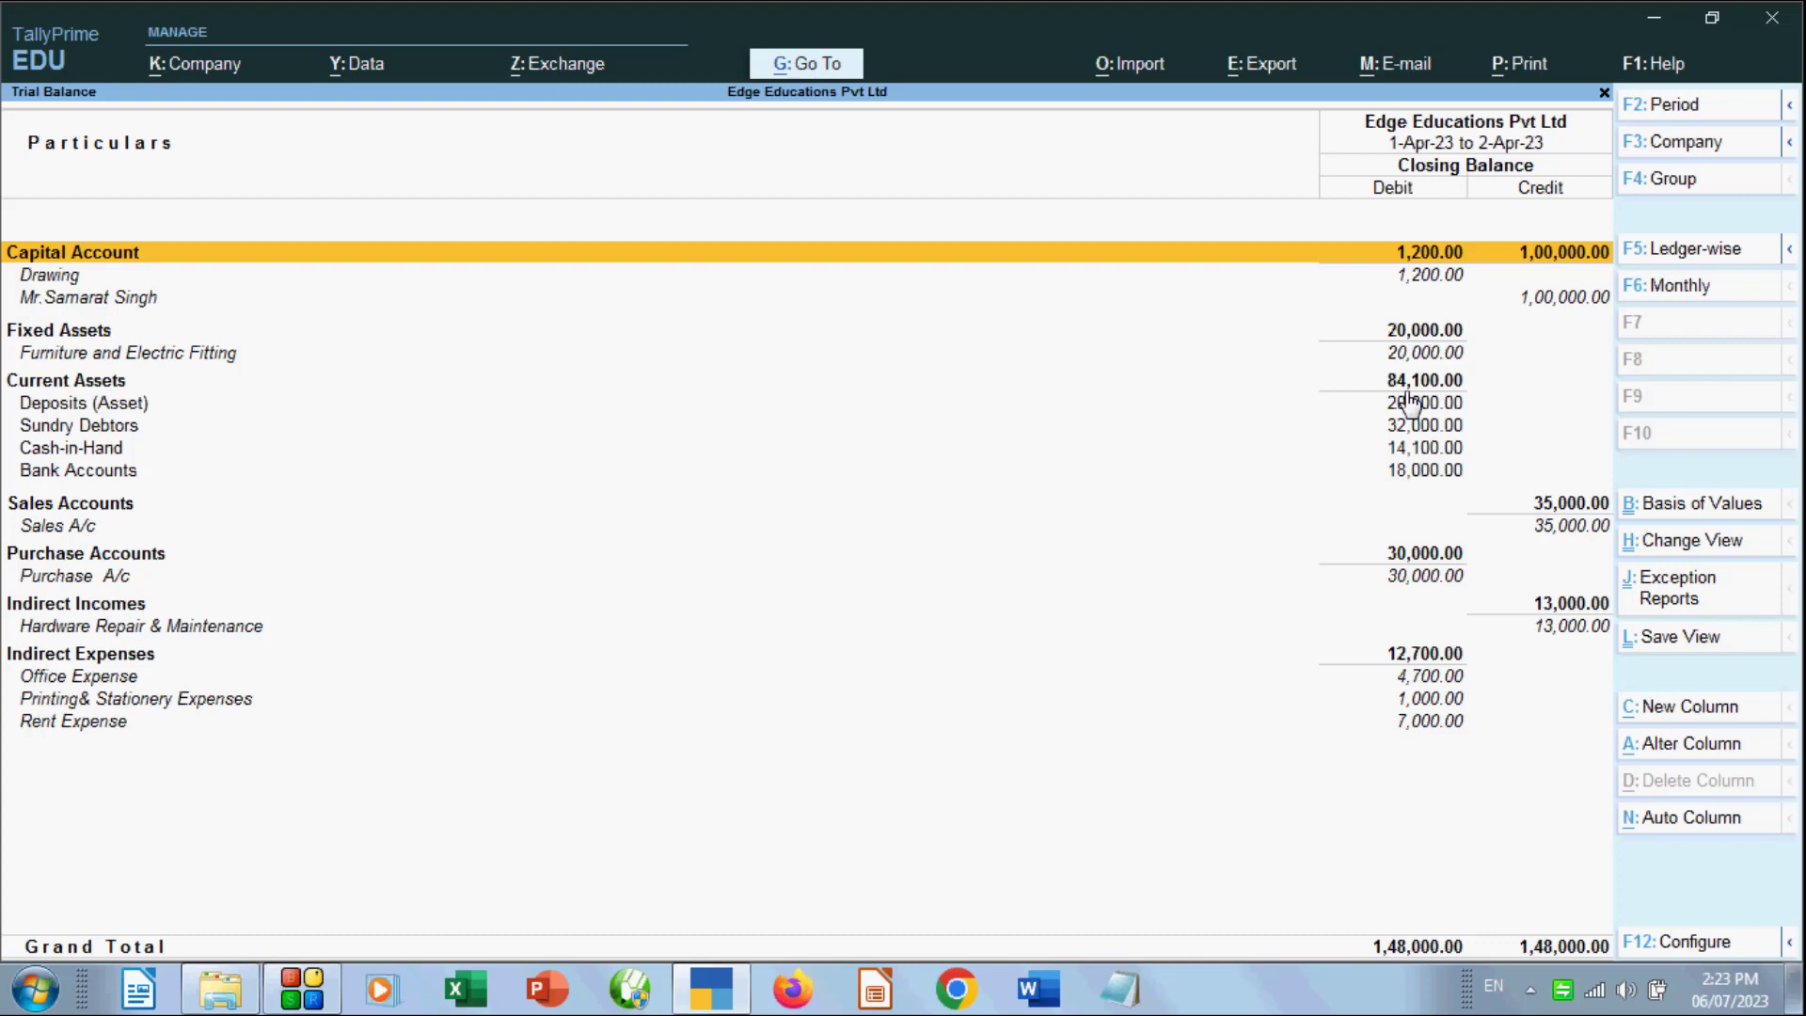
{"action": "left_click", "coordinate": [1696, 250]}
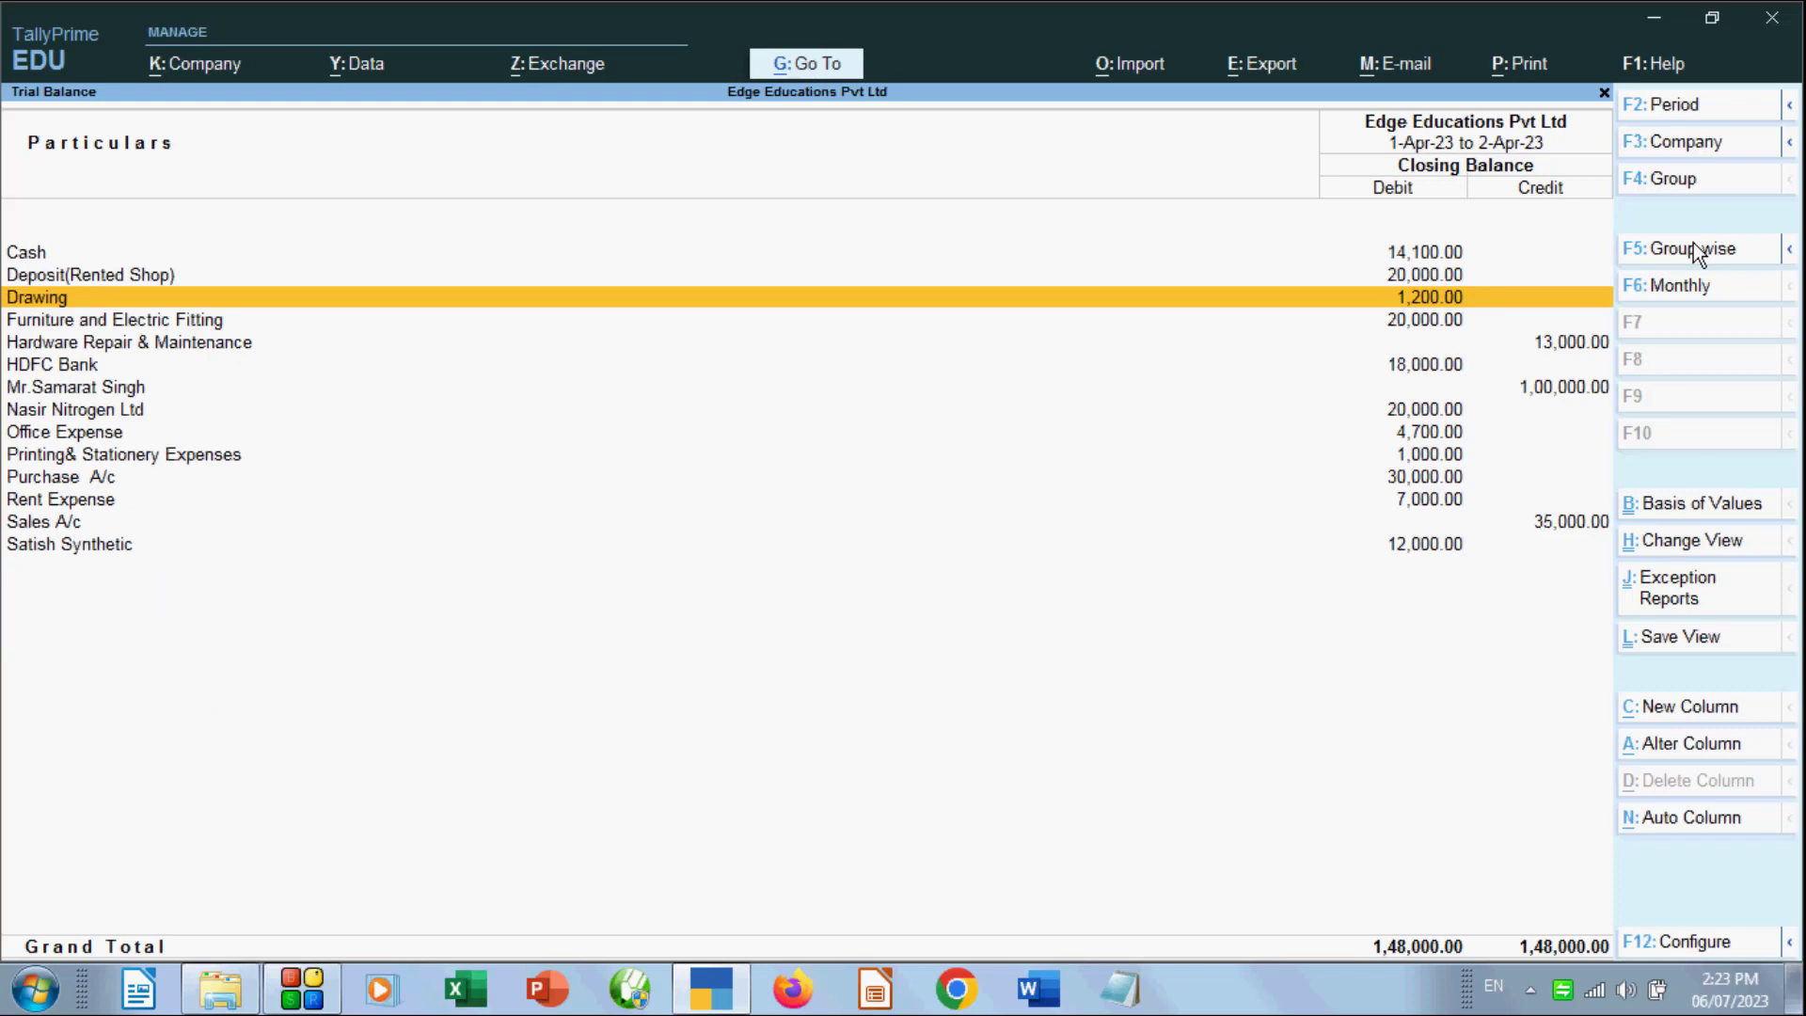
{"action": "left_click", "coordinate": [1696, 251]}
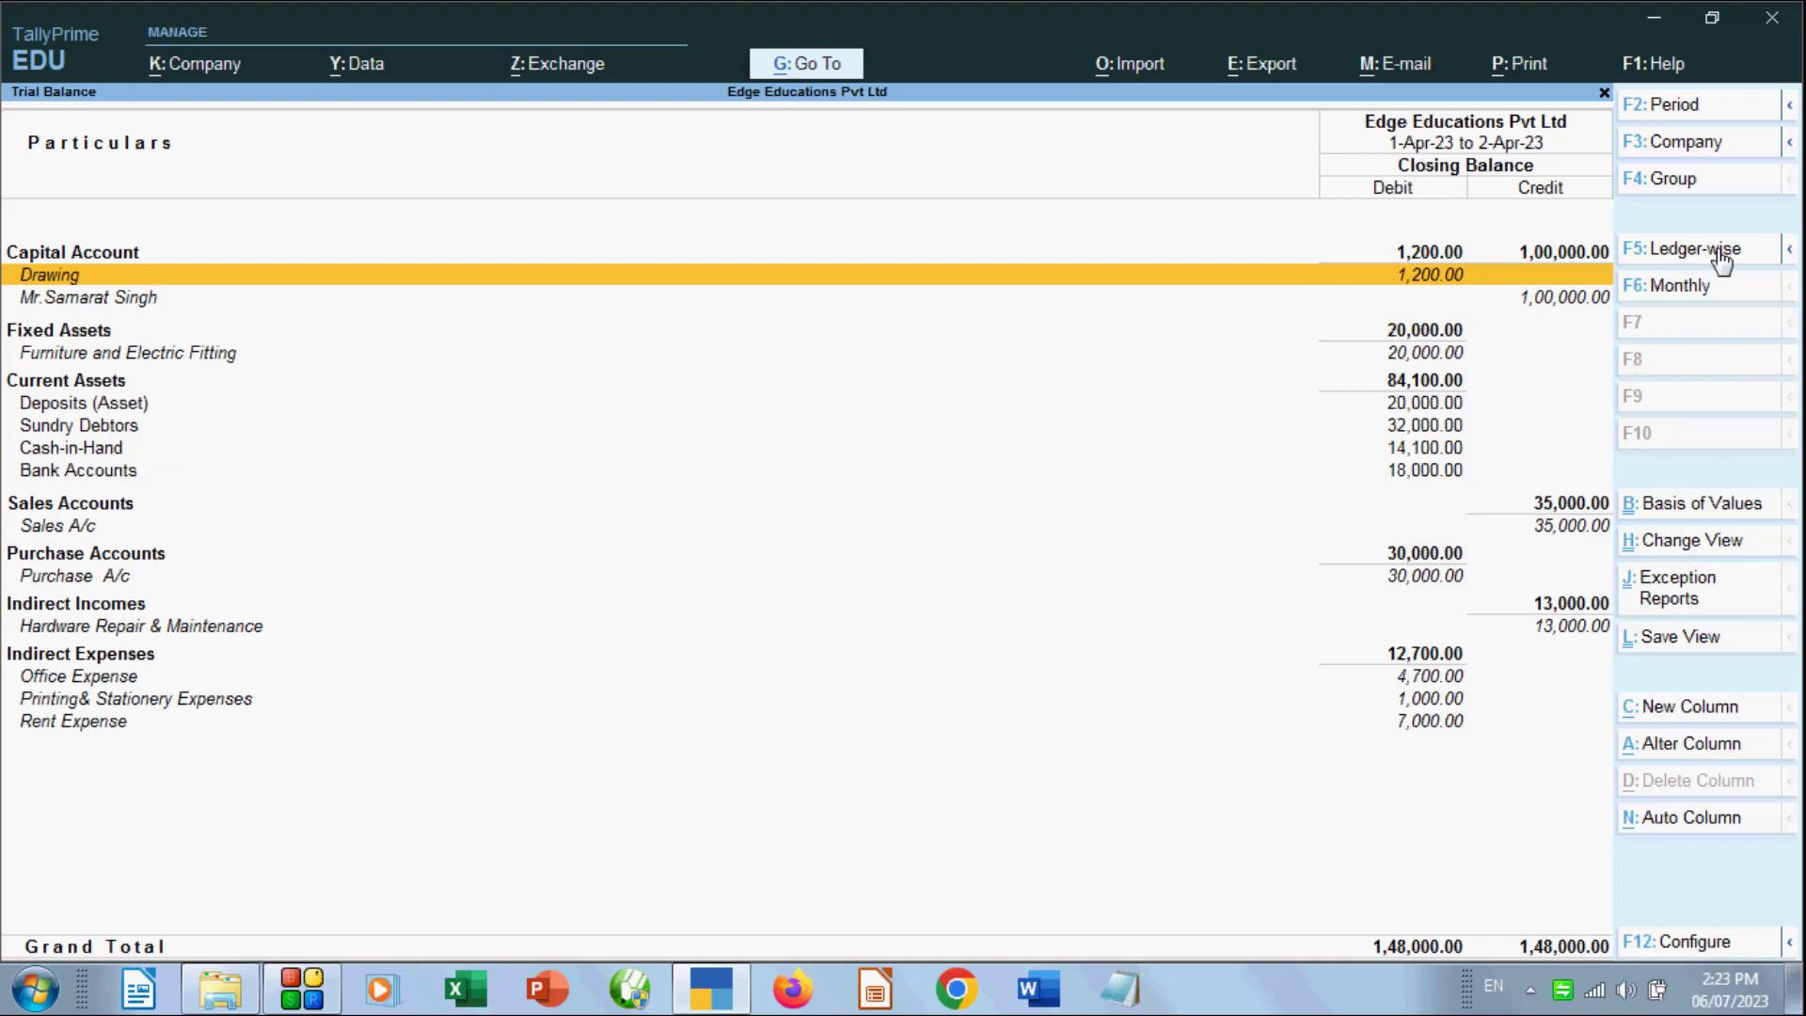
Compare the Trial Balance's condensed and detailed formats, view its monthly summary and return to the report
{"action": "left_click", "coordinate": [1789, 251]}
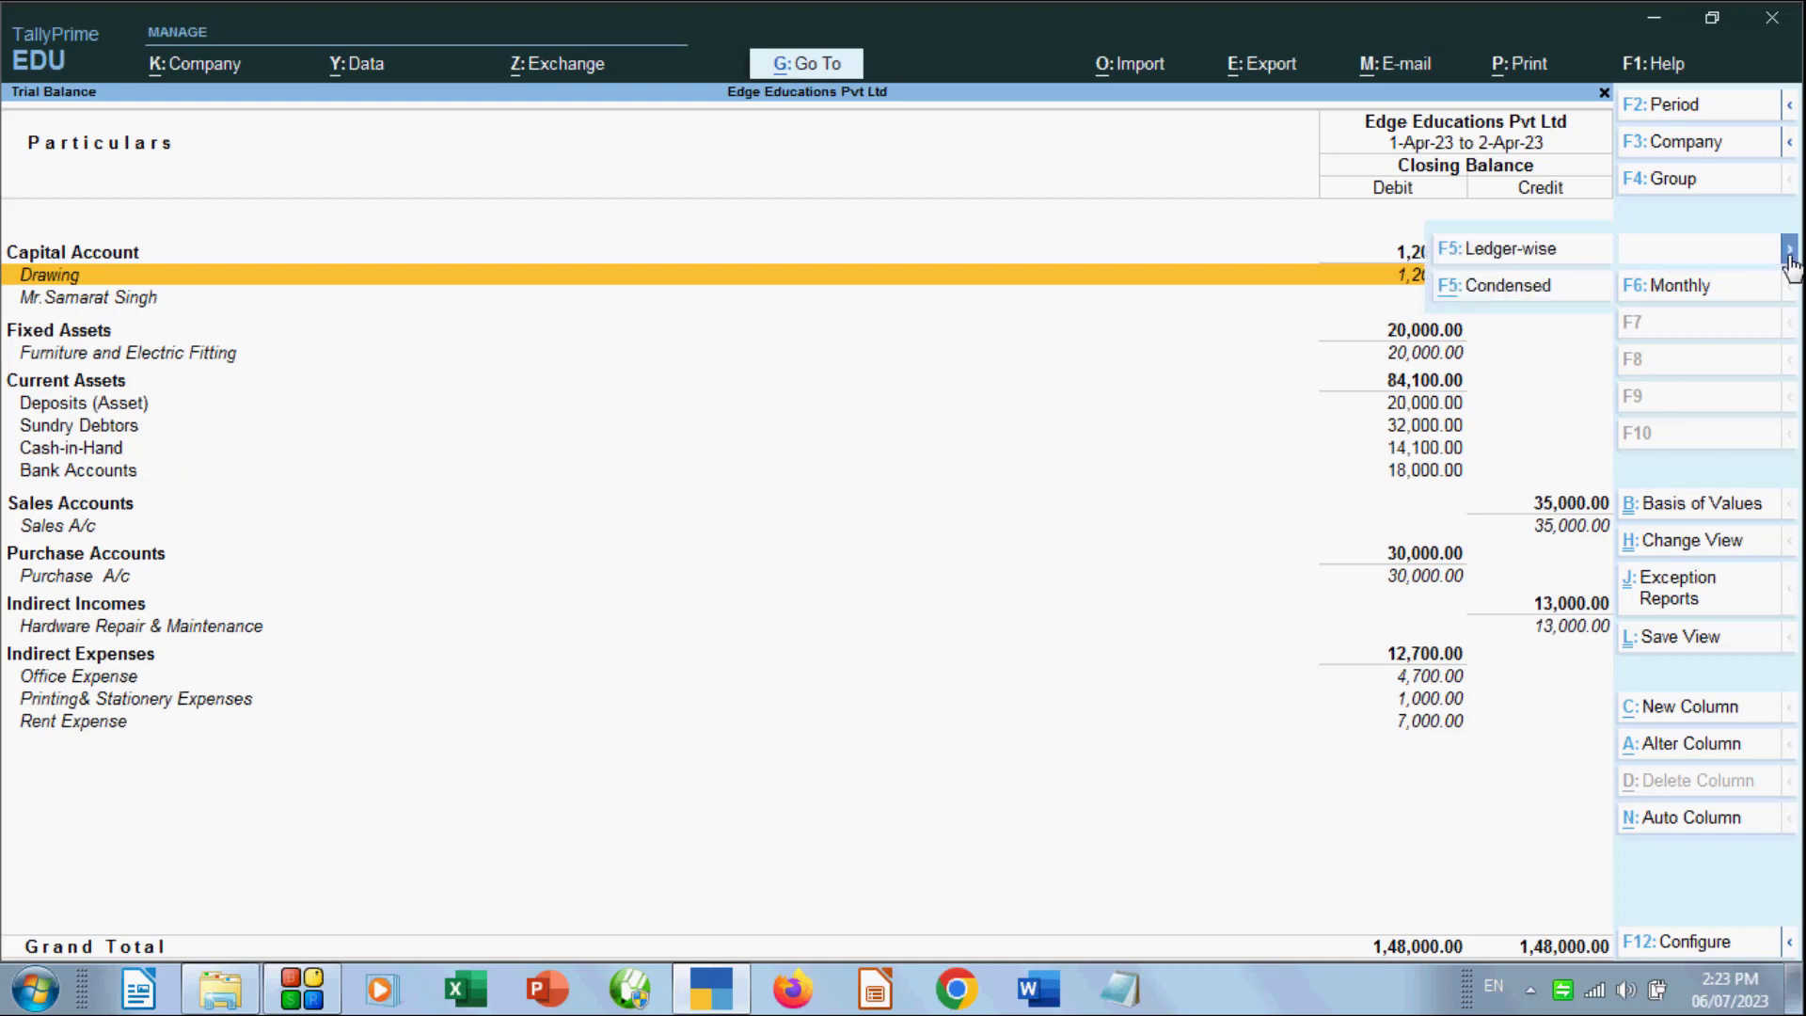
{"action": "left_click", "coordinate": [1526, 296]}
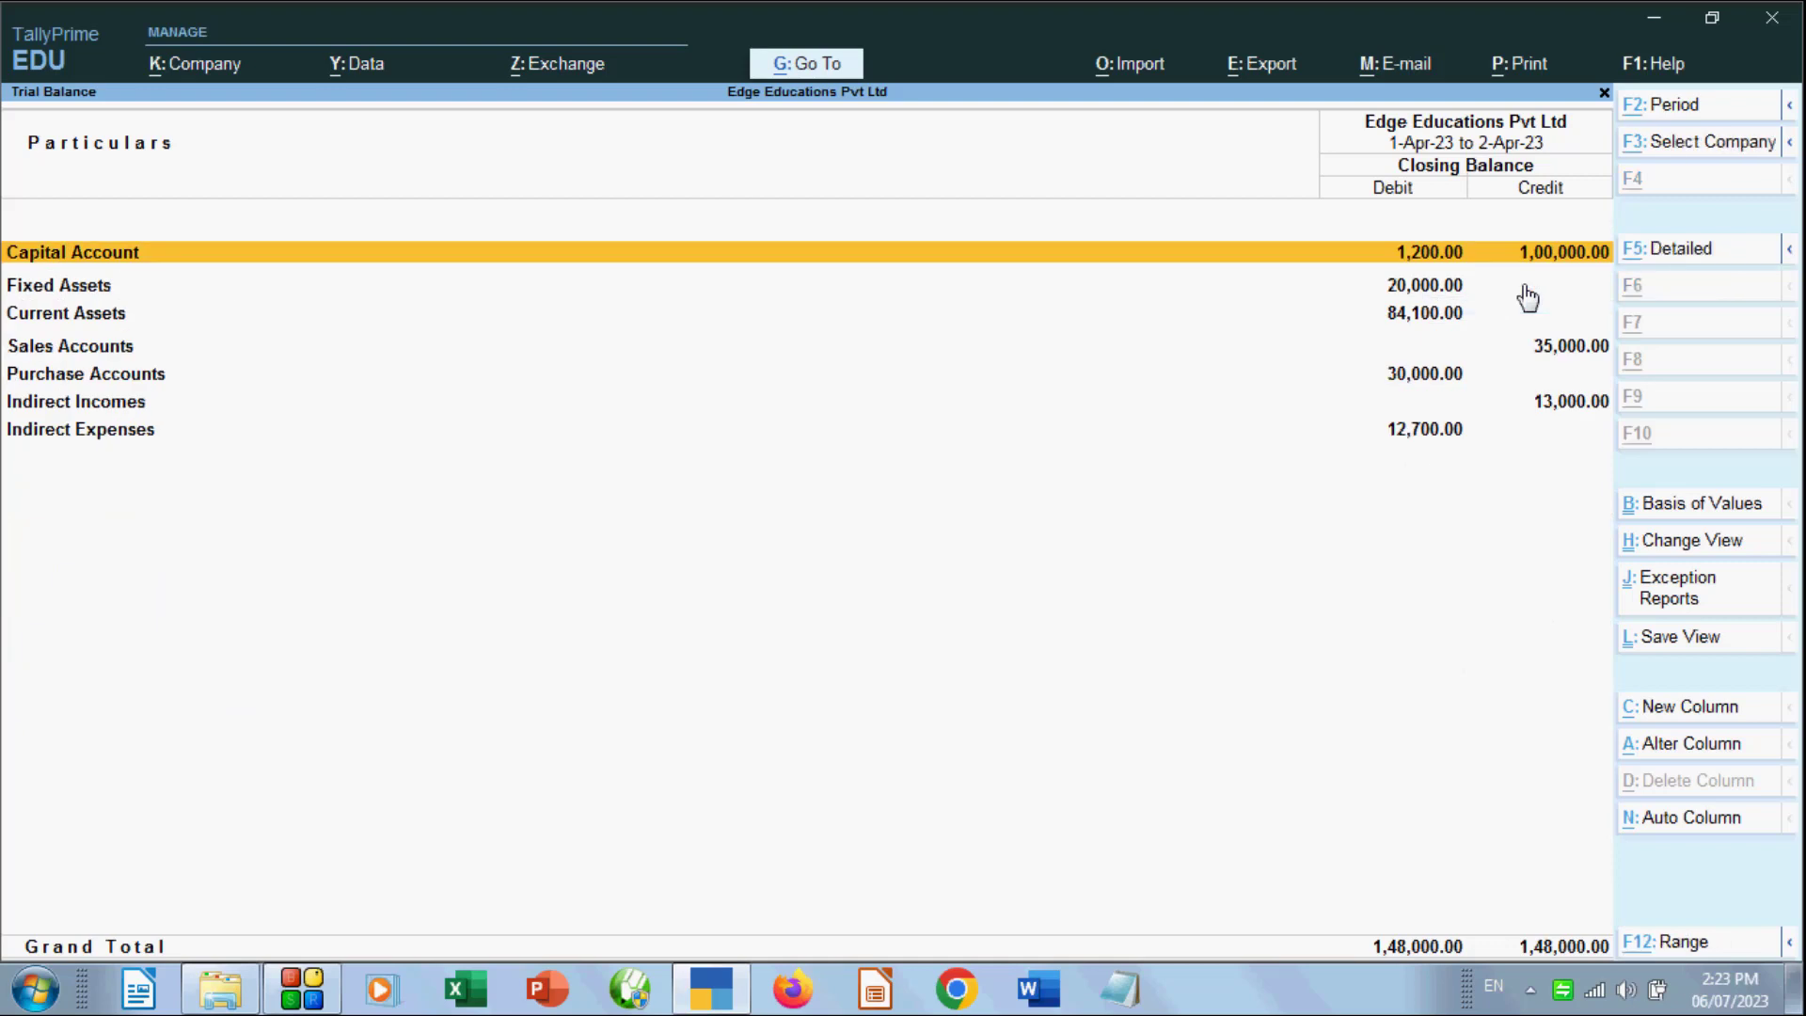
{"action": "key", "text": "alt+F5"}
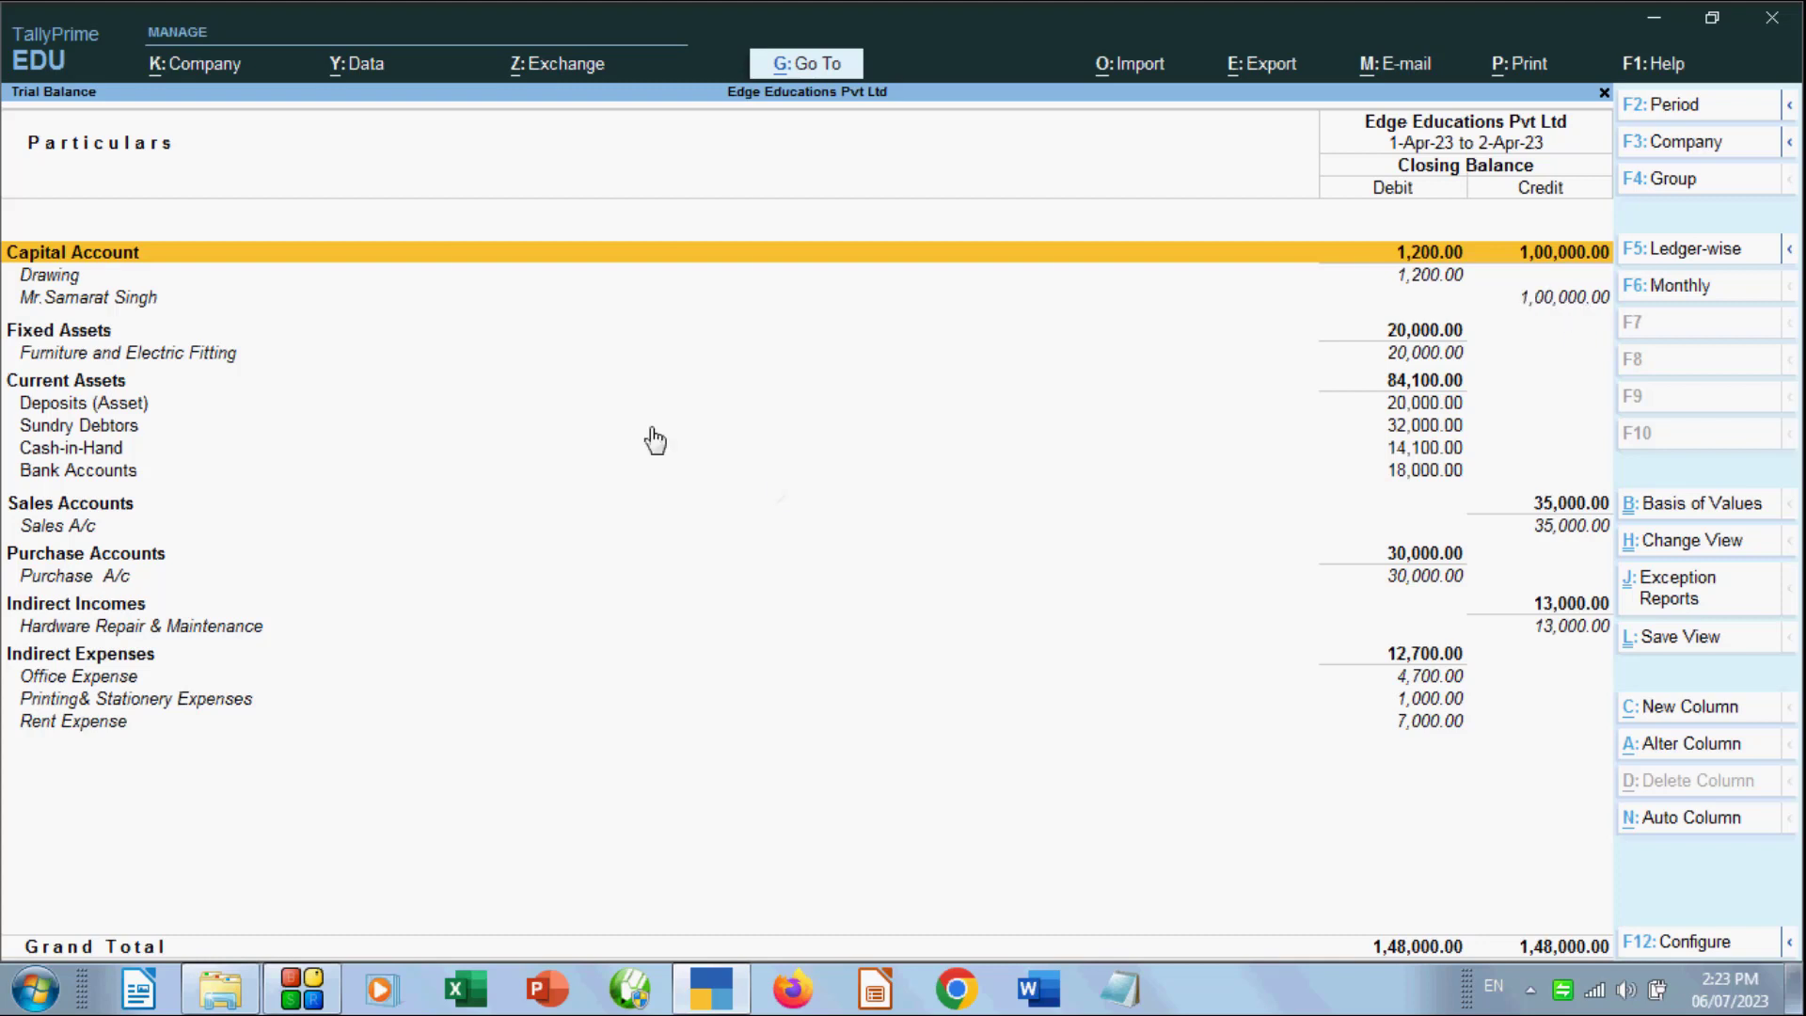
{"action": "left_click", "coordinate": [1684, 297]}
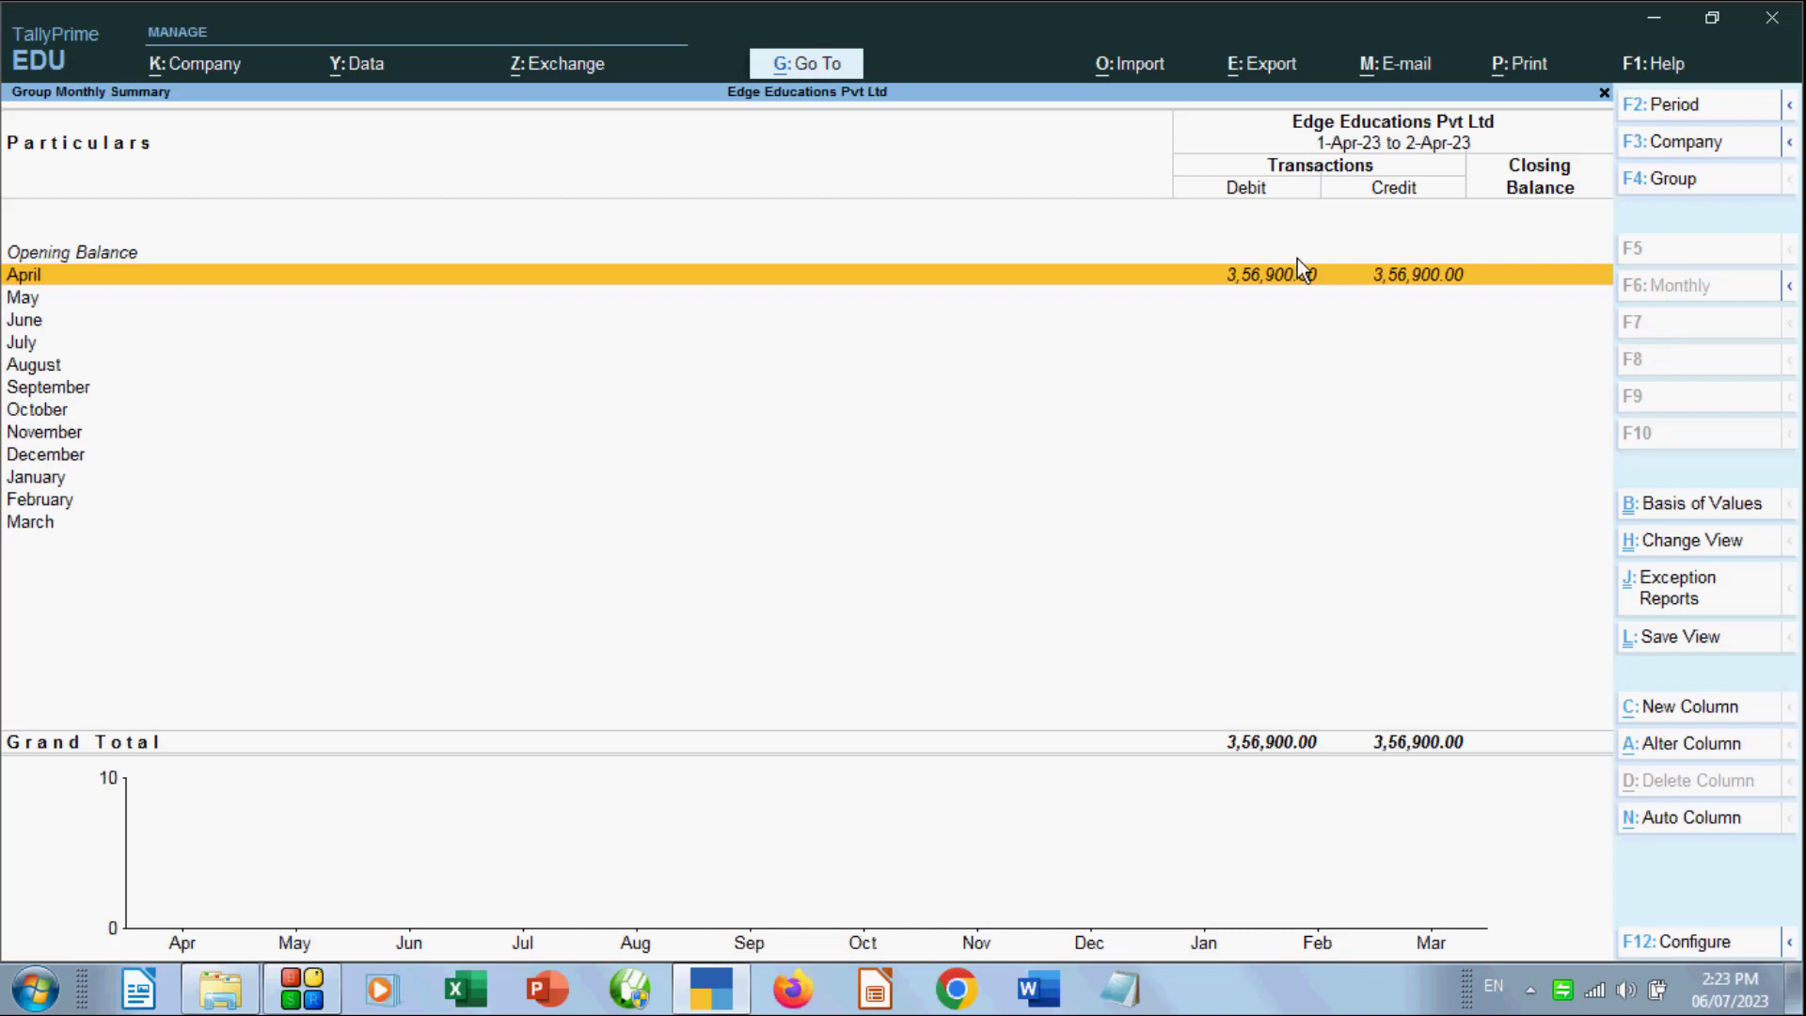
{"action": "key", "text": "Escape"}
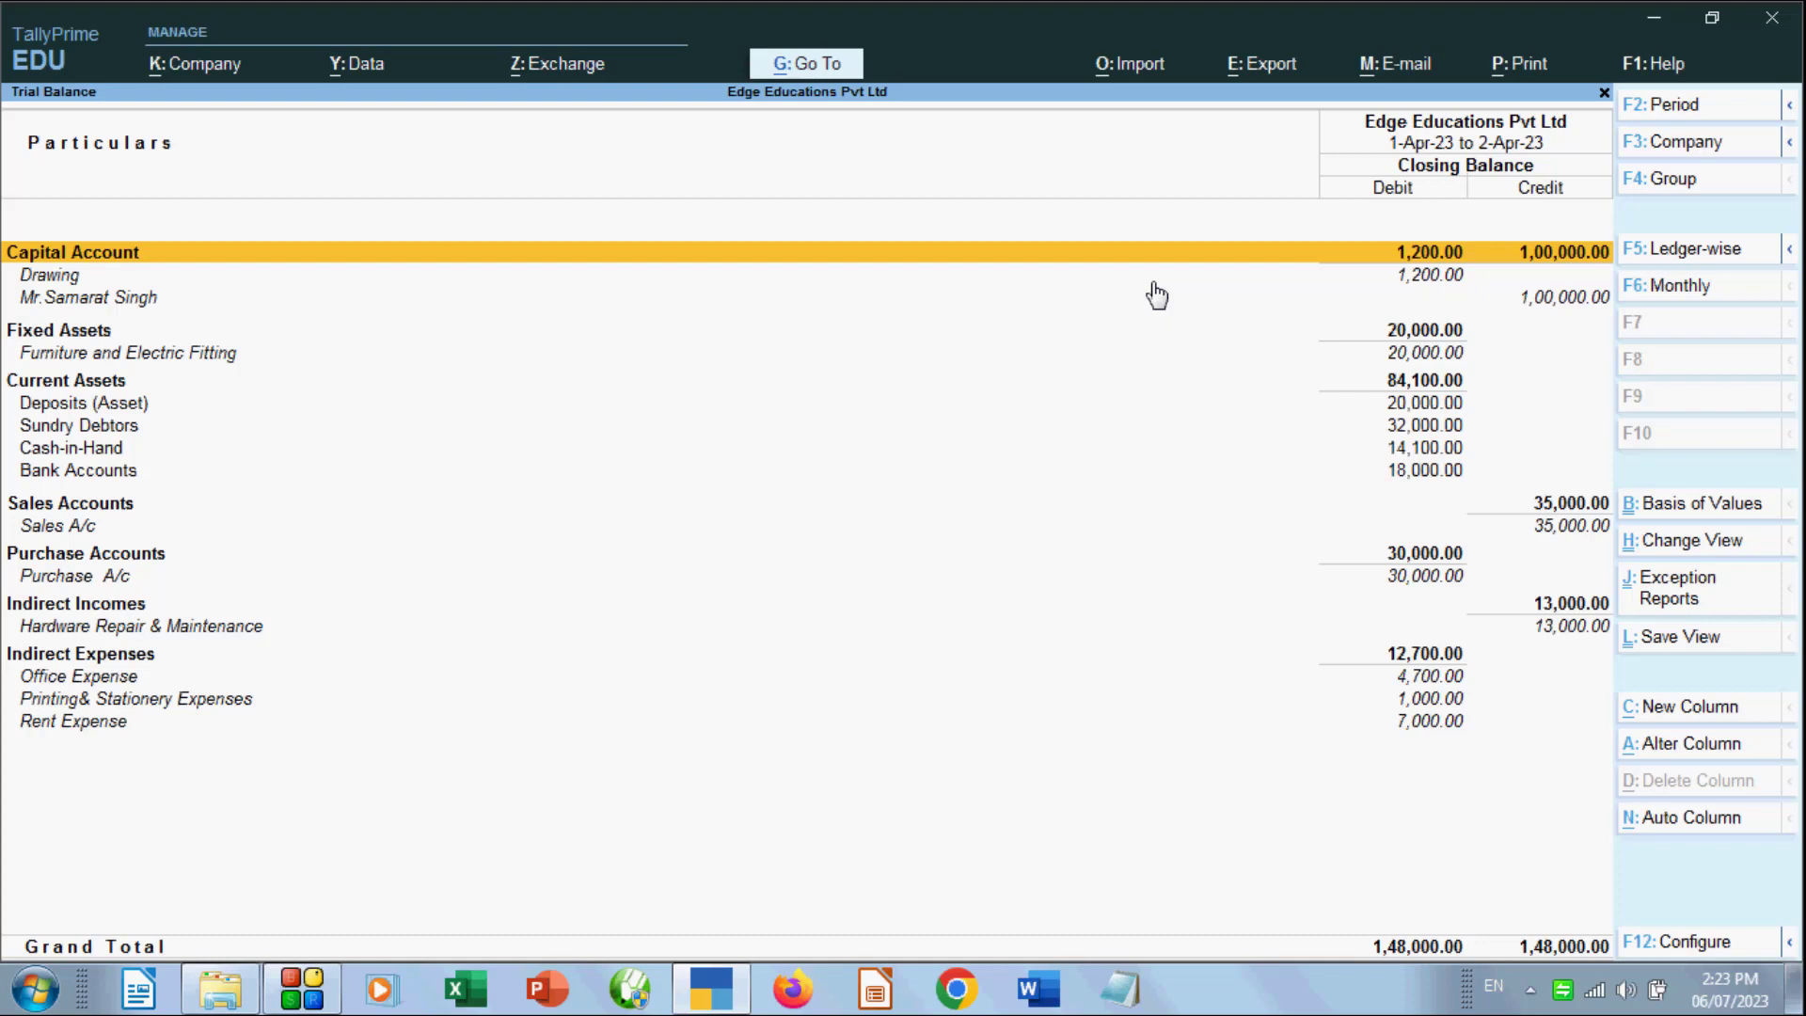
Set the Trial Balance's scale factor to Millions in the basis of values
{"action": "left_click", "coordinate": [1707, 510]}
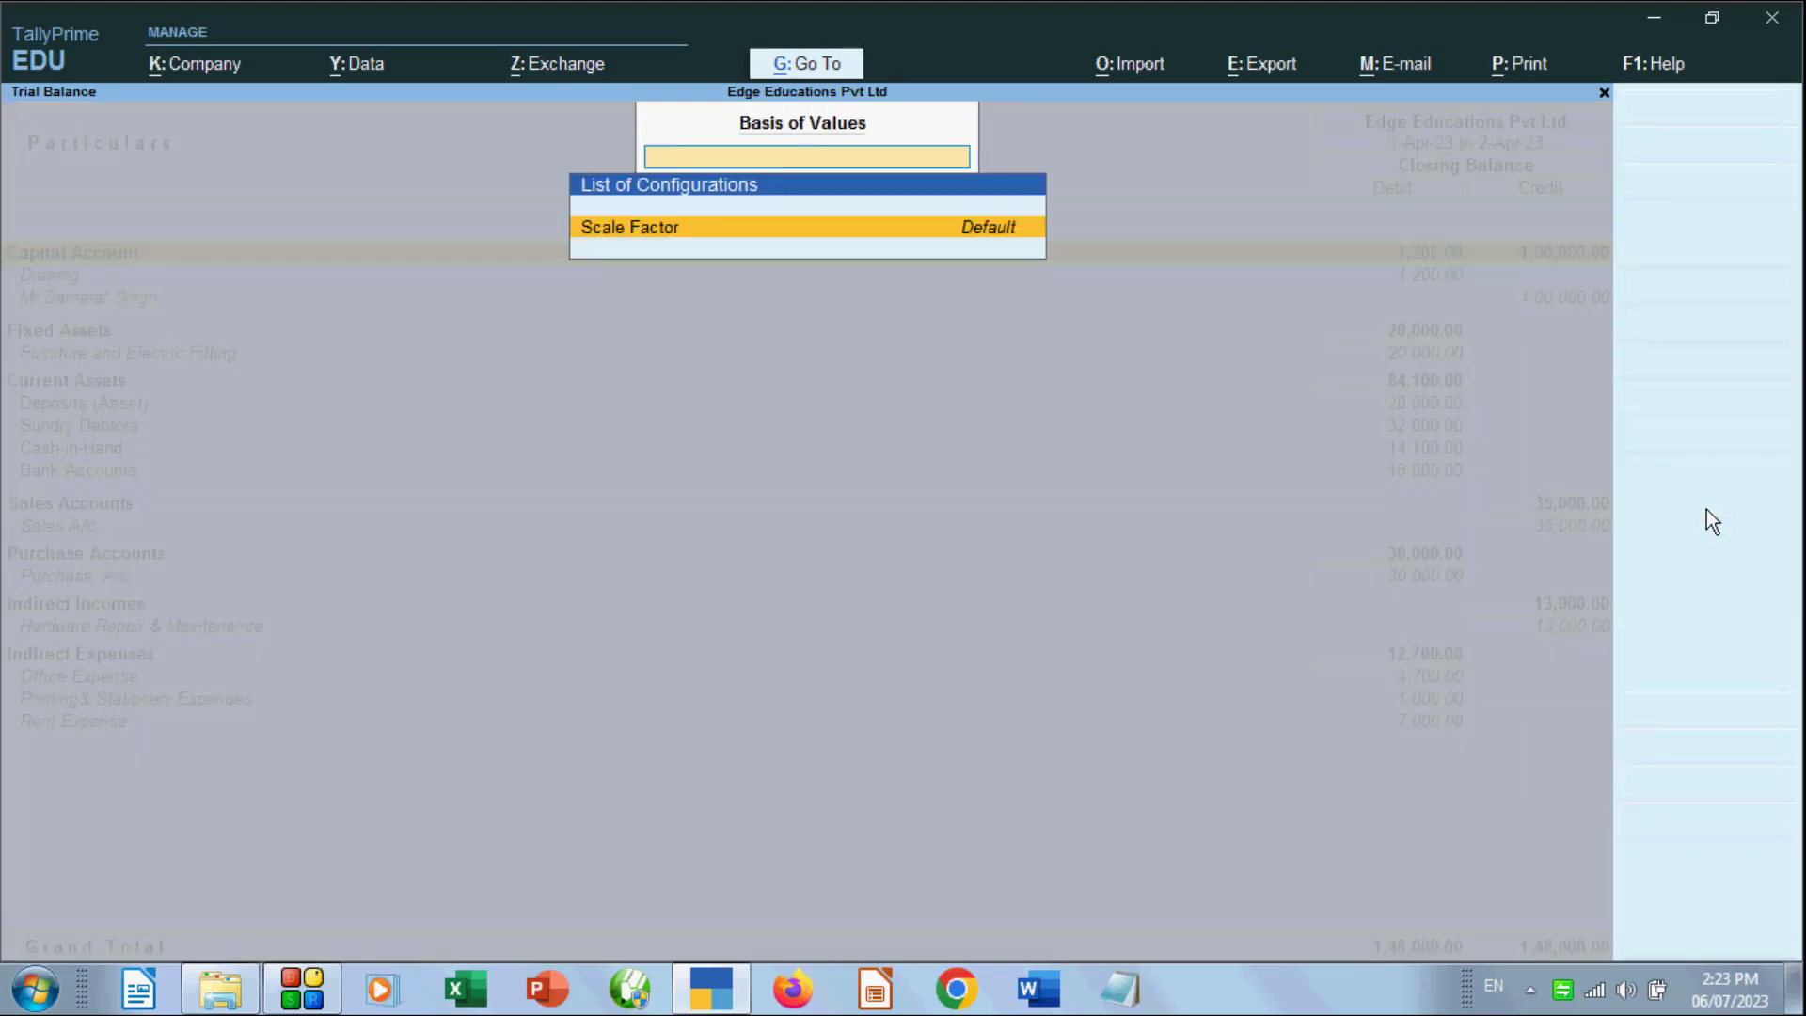
{"action": "left_click", "coordinate": [979, 235]}
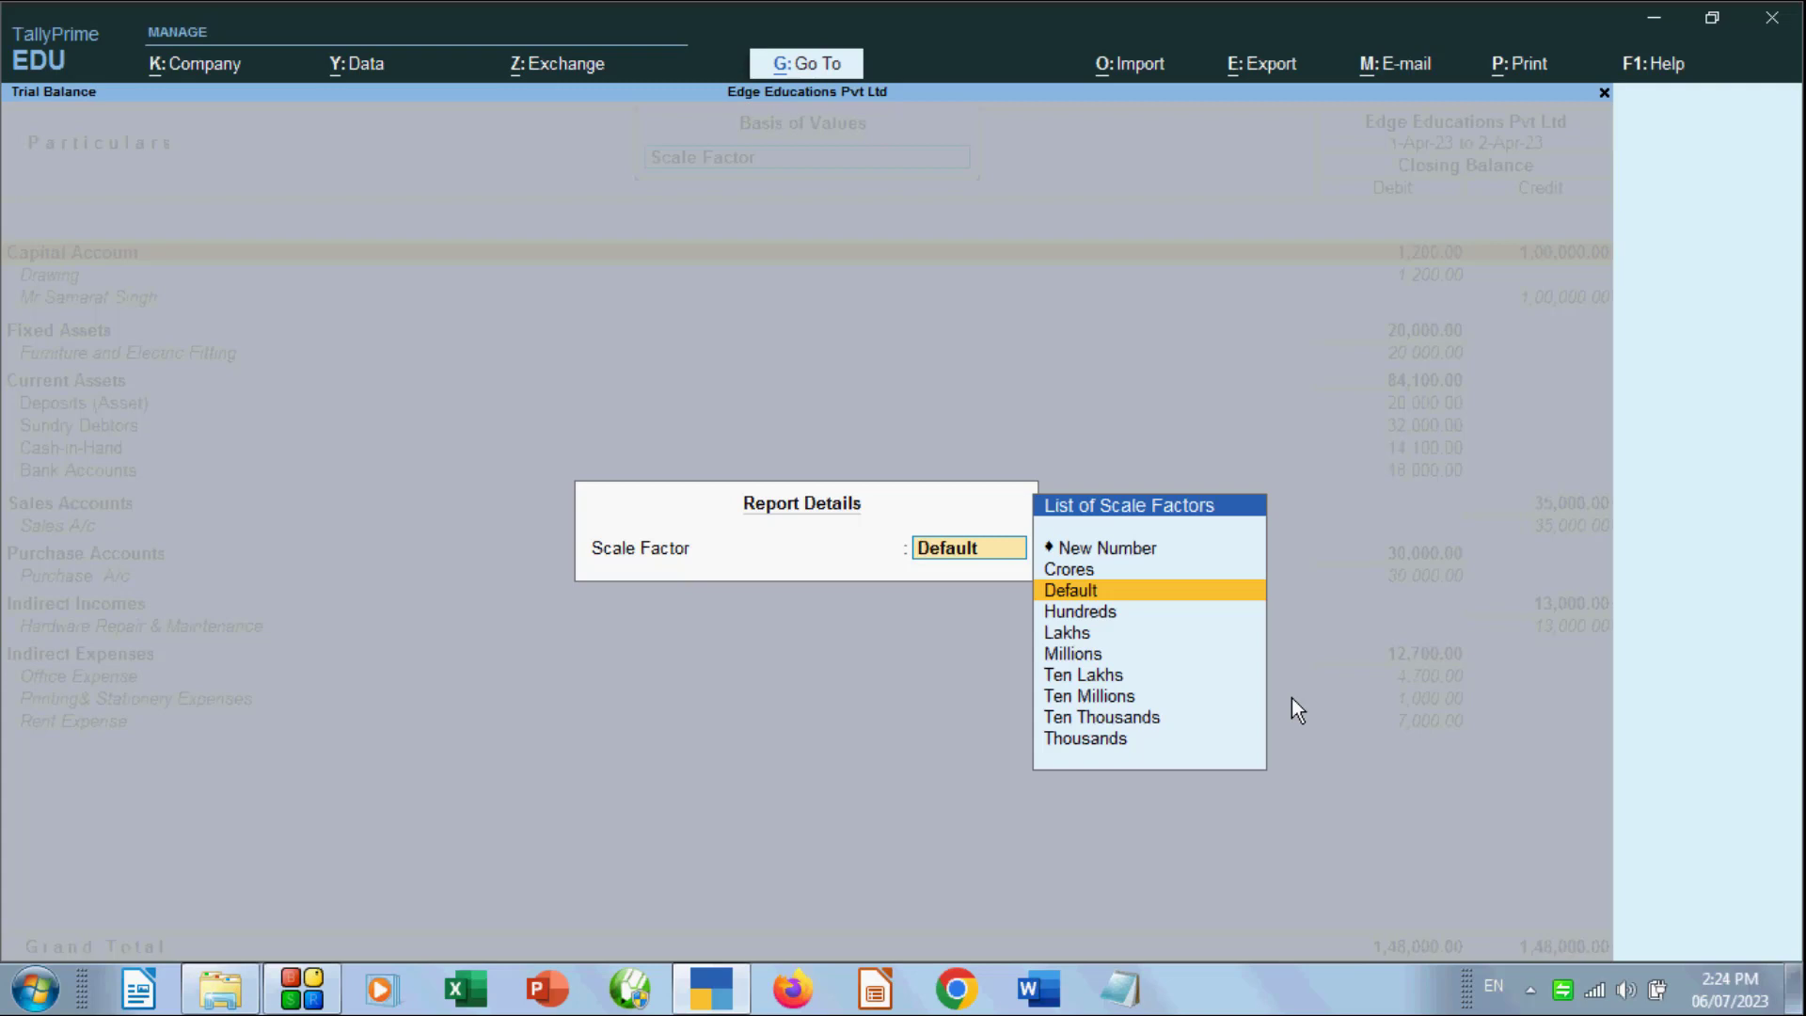
{"action": "left_click", "coordinate": [1066, 656]}
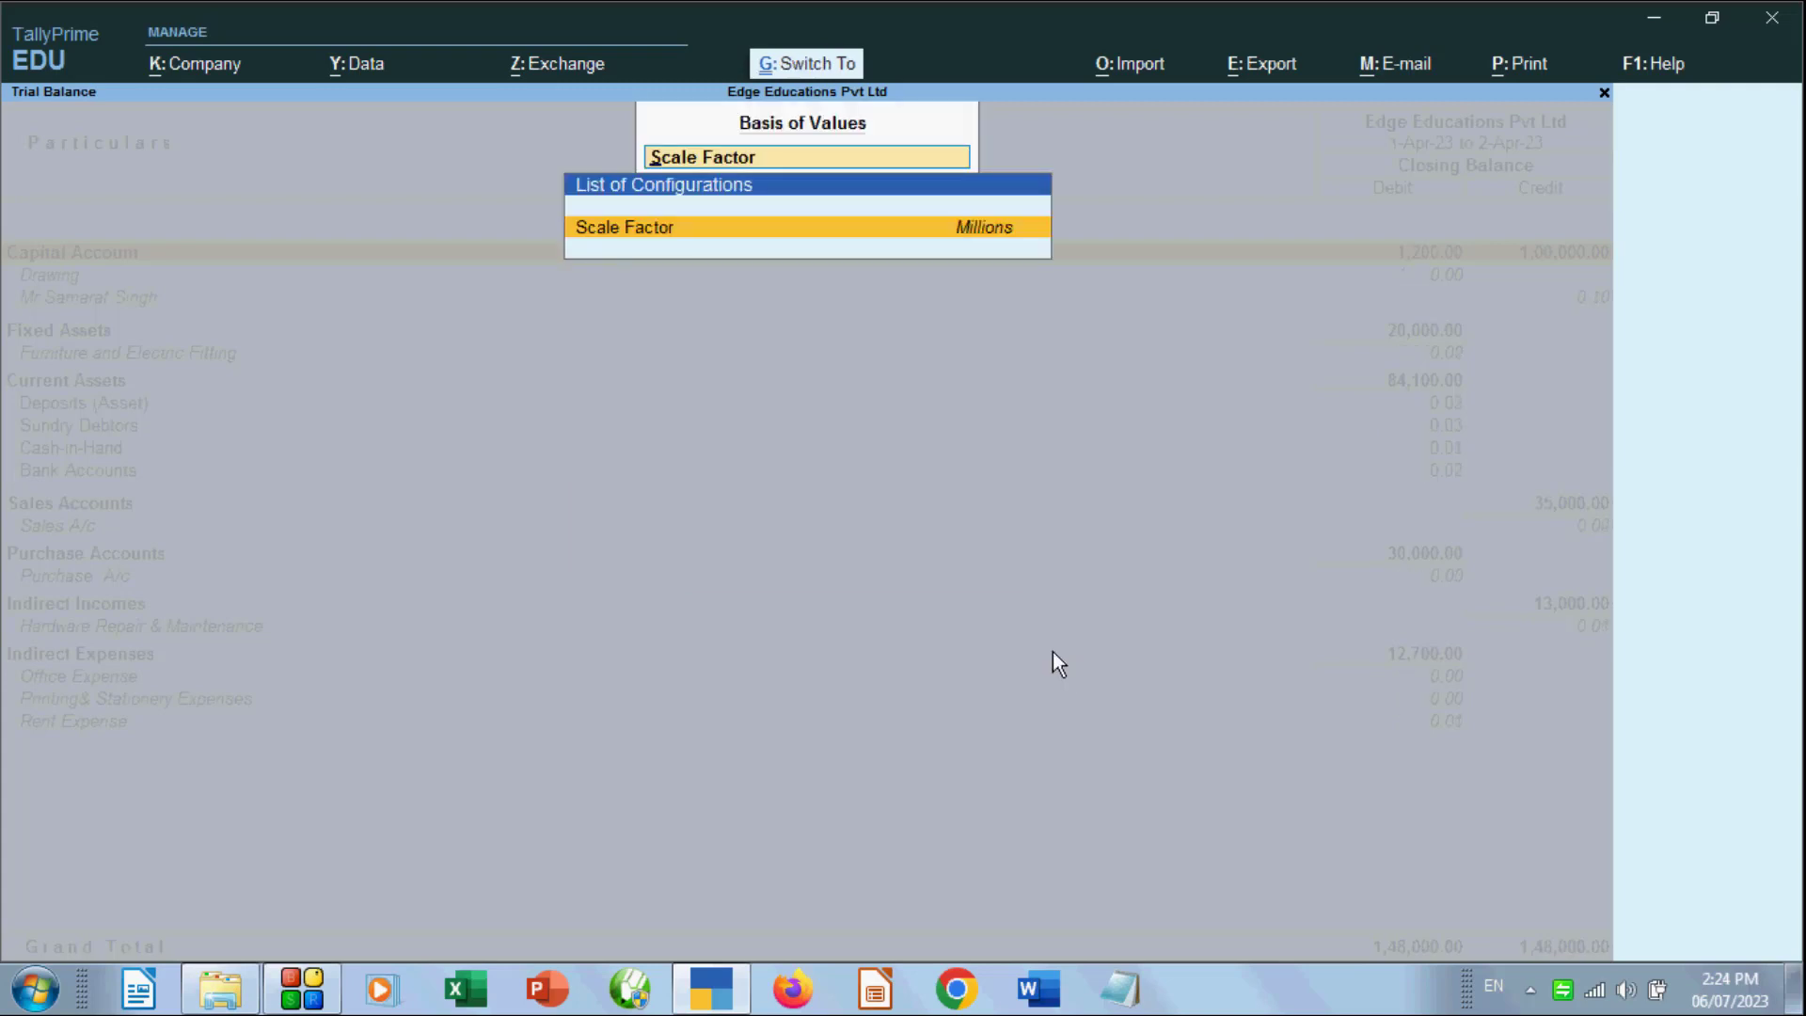
{"action": "key", "text": "ctrl+a"}
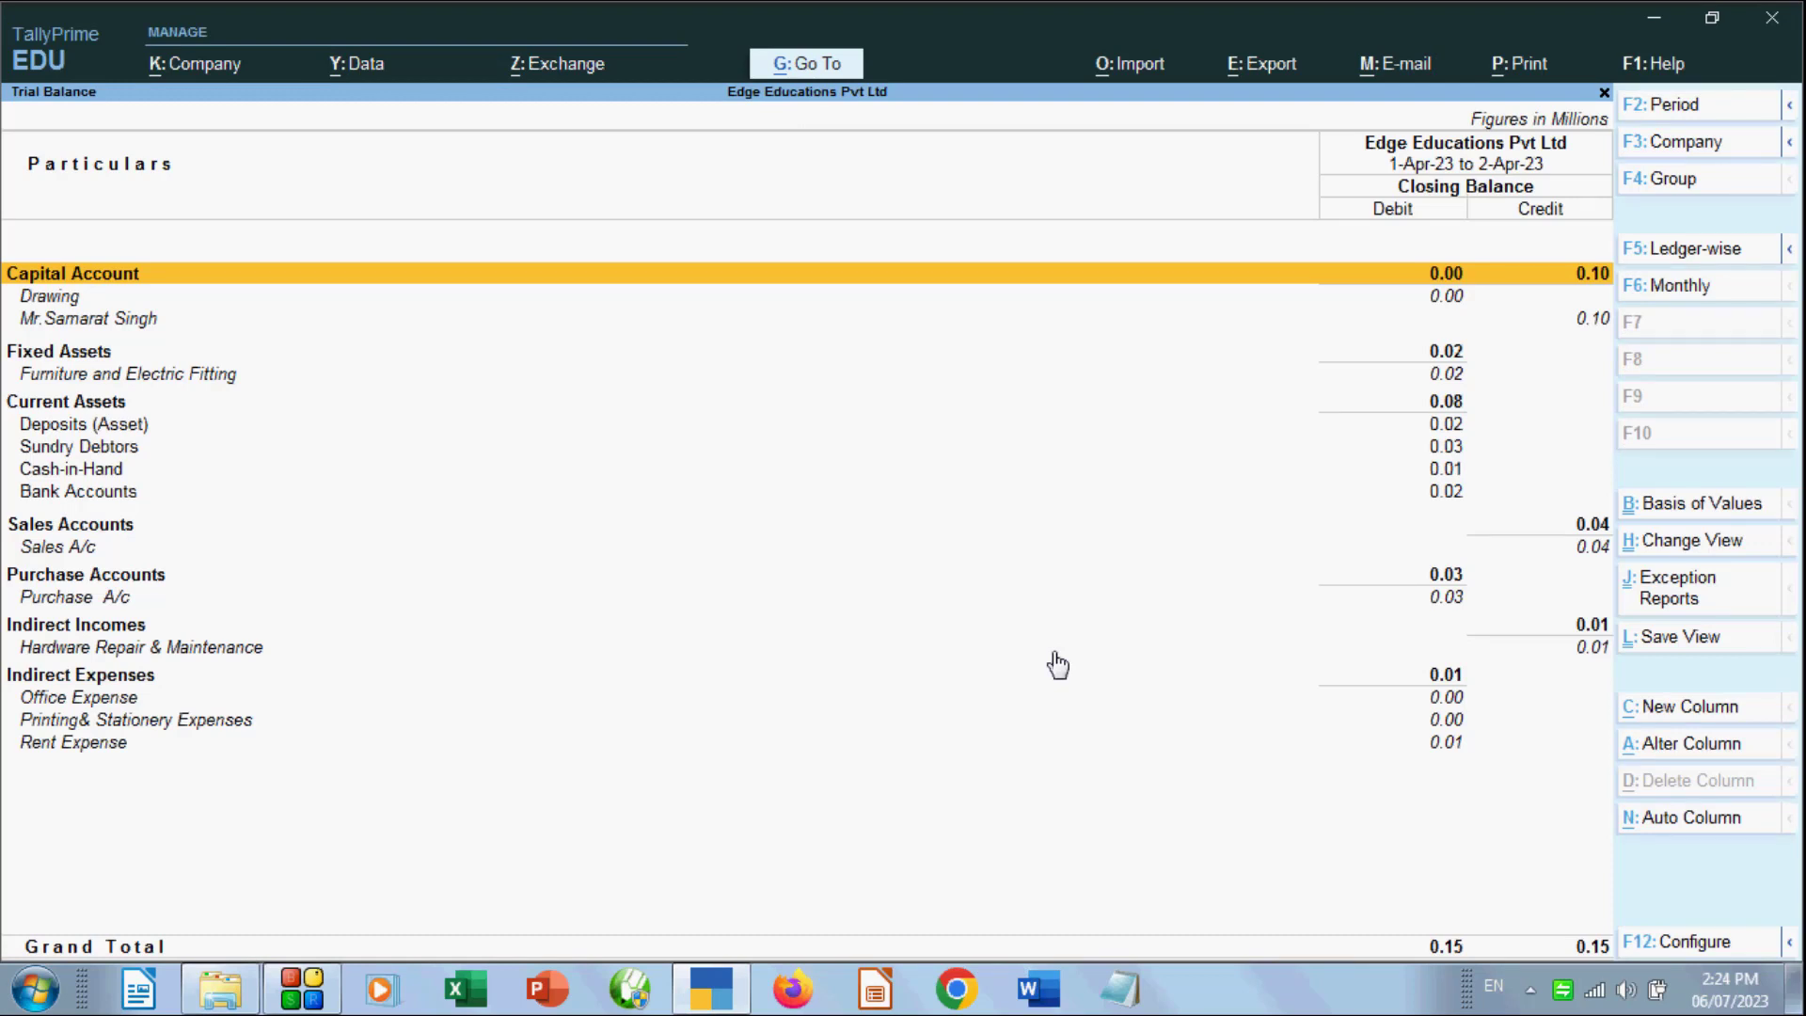
Restore the Trial Balance's scale factor to Default in the basis of values
{"action": "left_click", "coordinate": [1694, 508]}
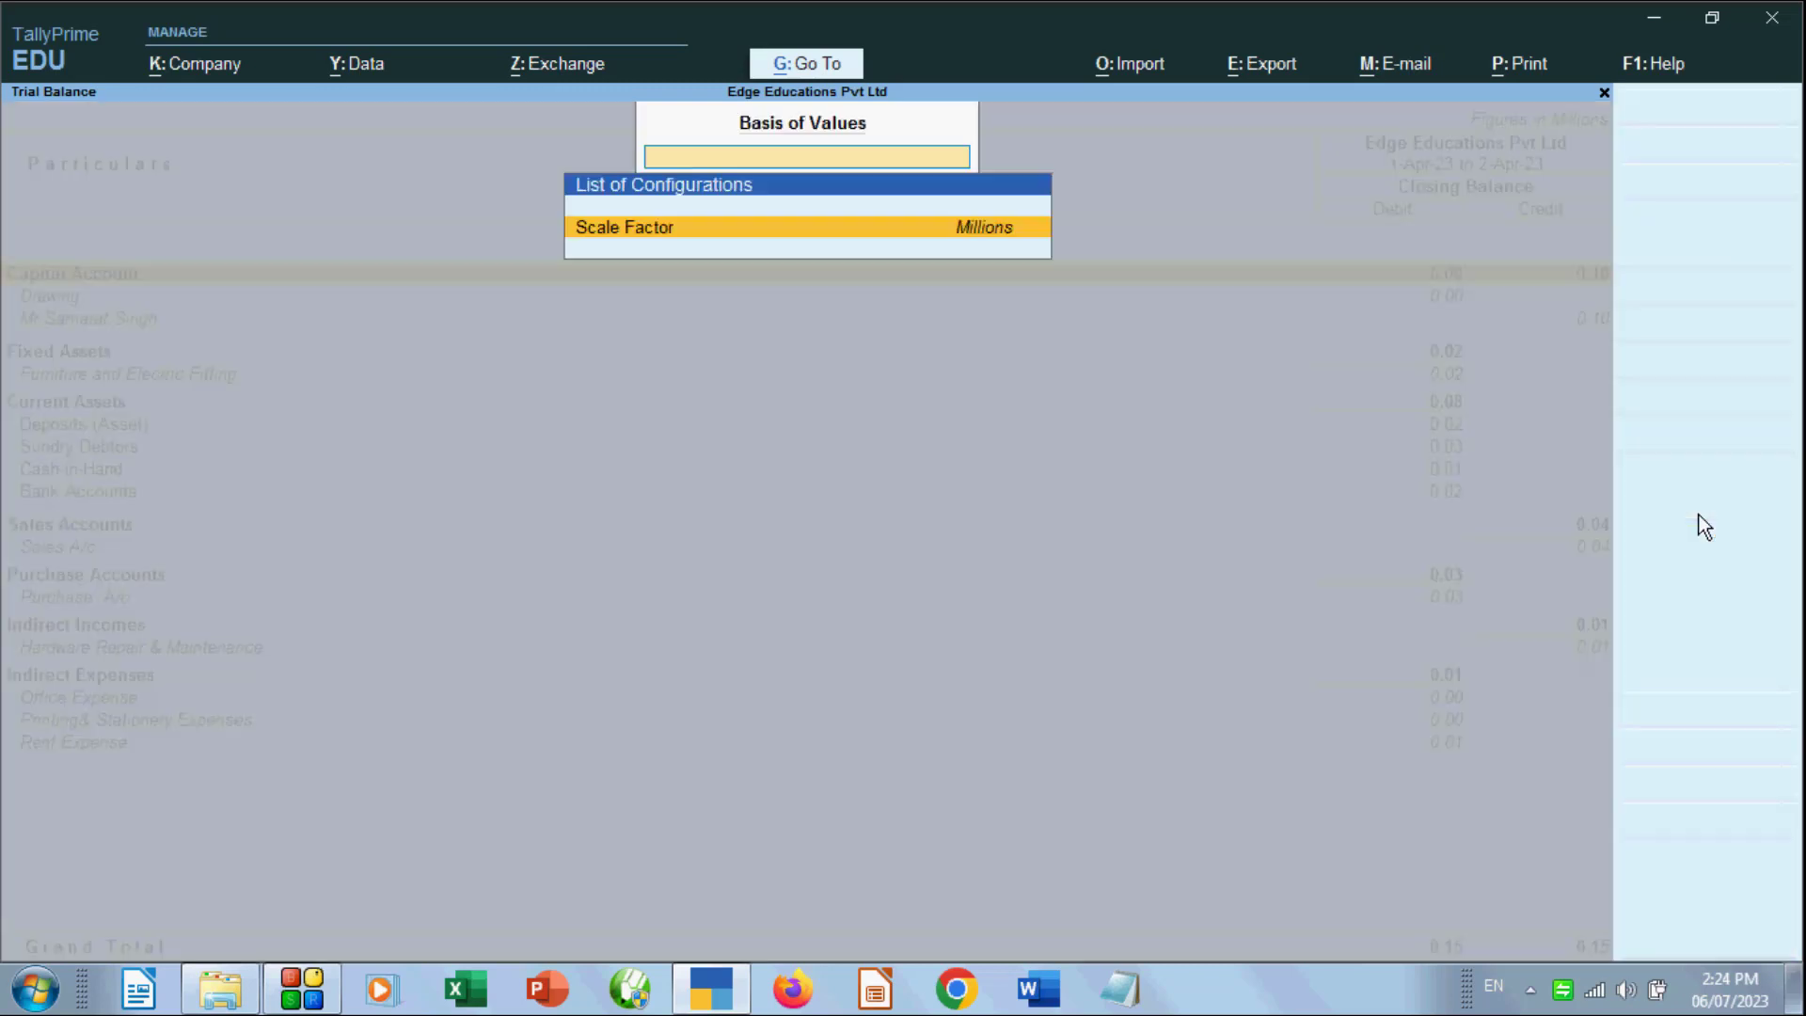
{"action": "left_click", "coordinate": [968, 226]}
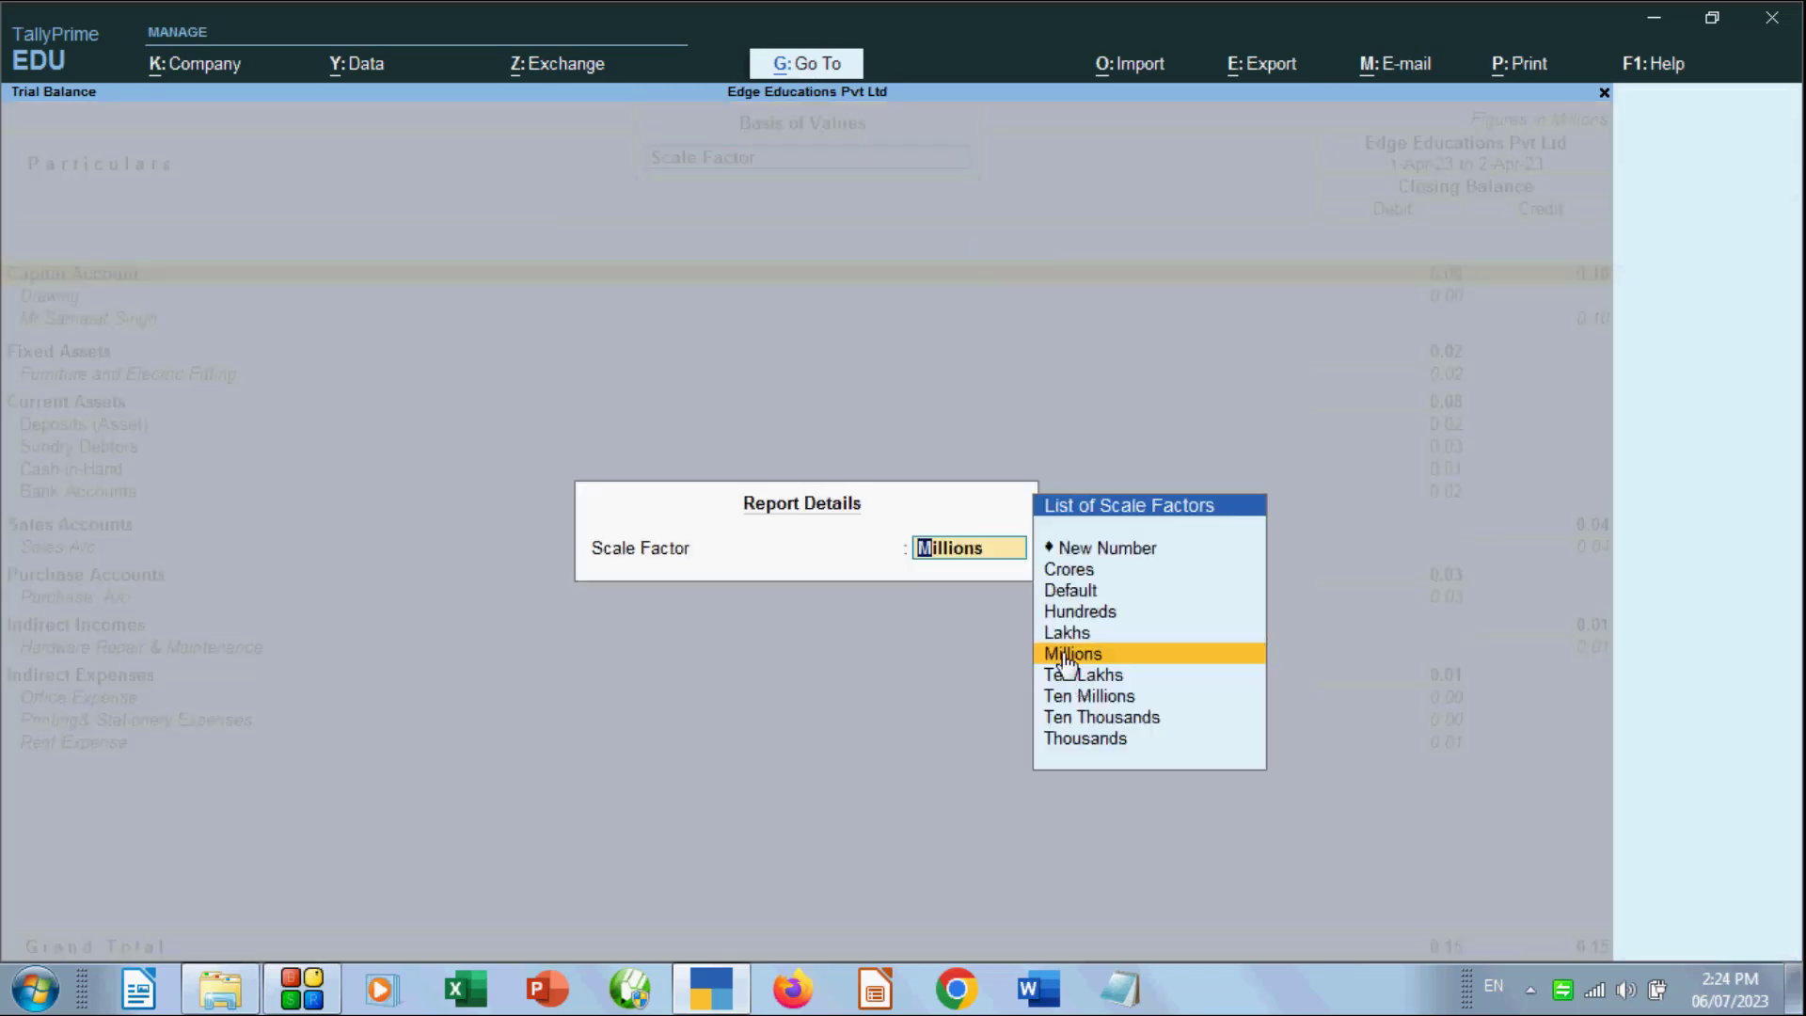
{"action": "left_click", "coordinate": [1070, 592]}
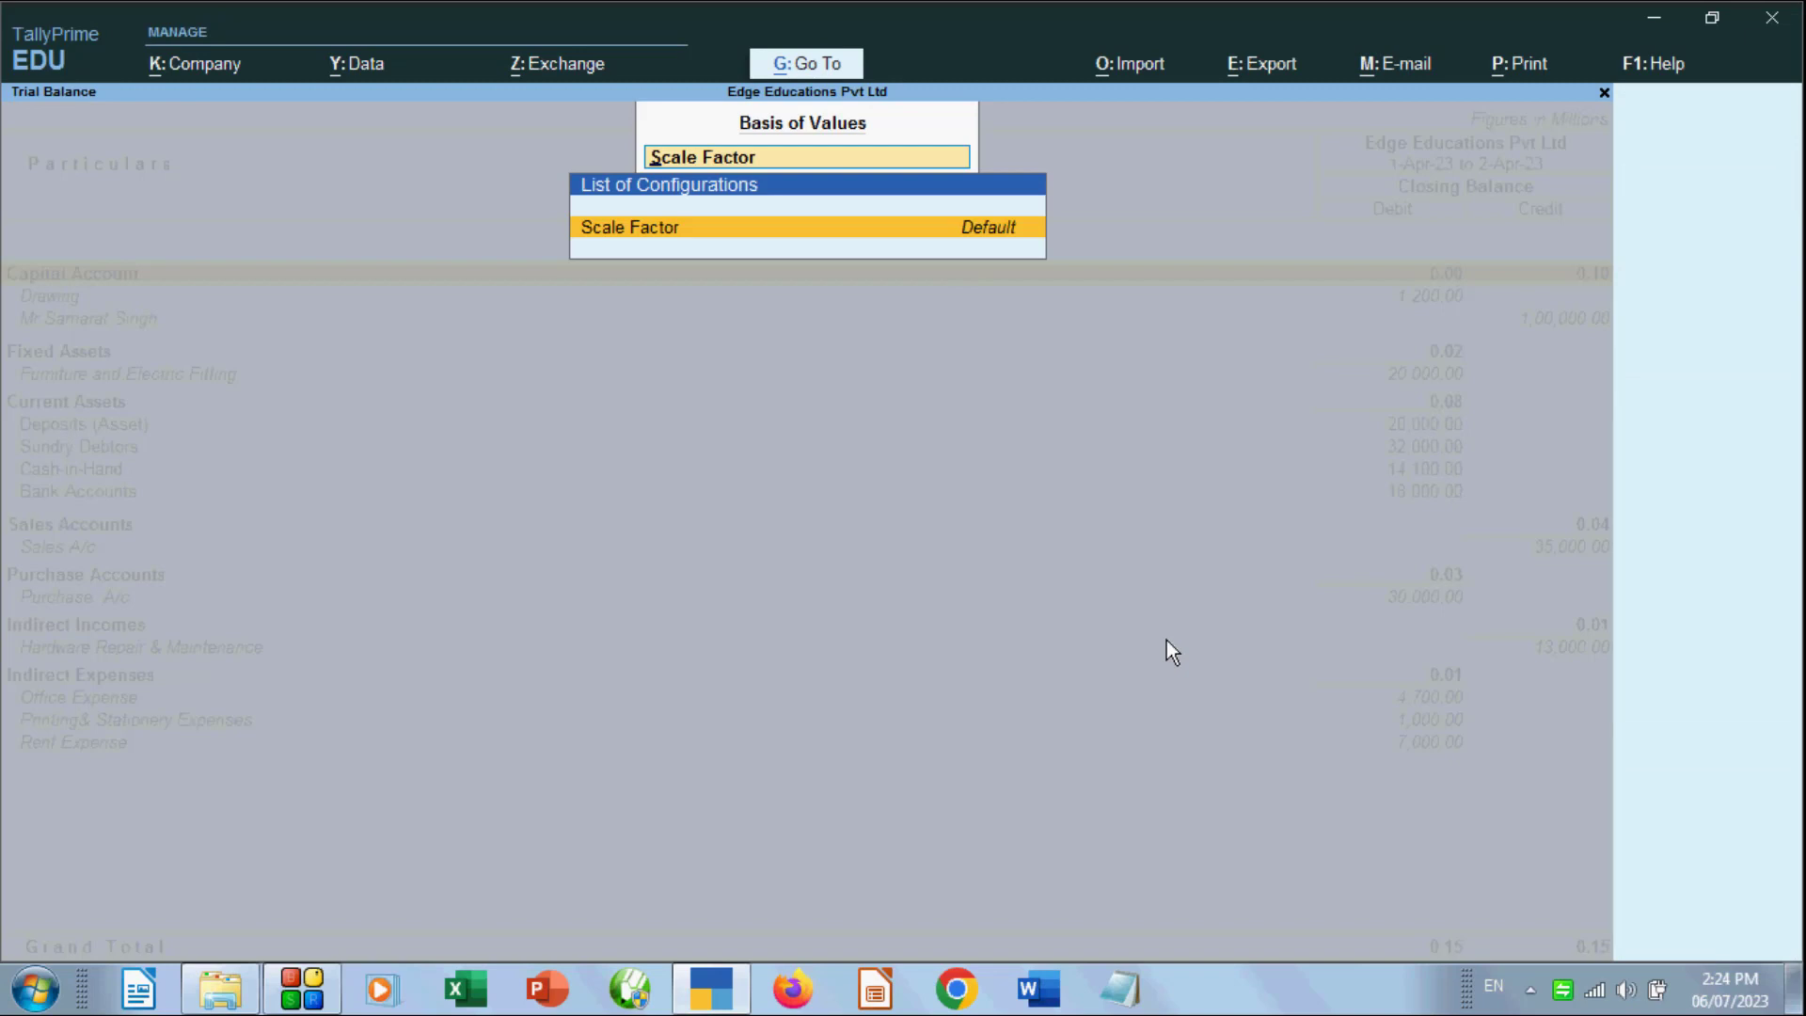
{"action": "key", "text": "ctrl+a"}
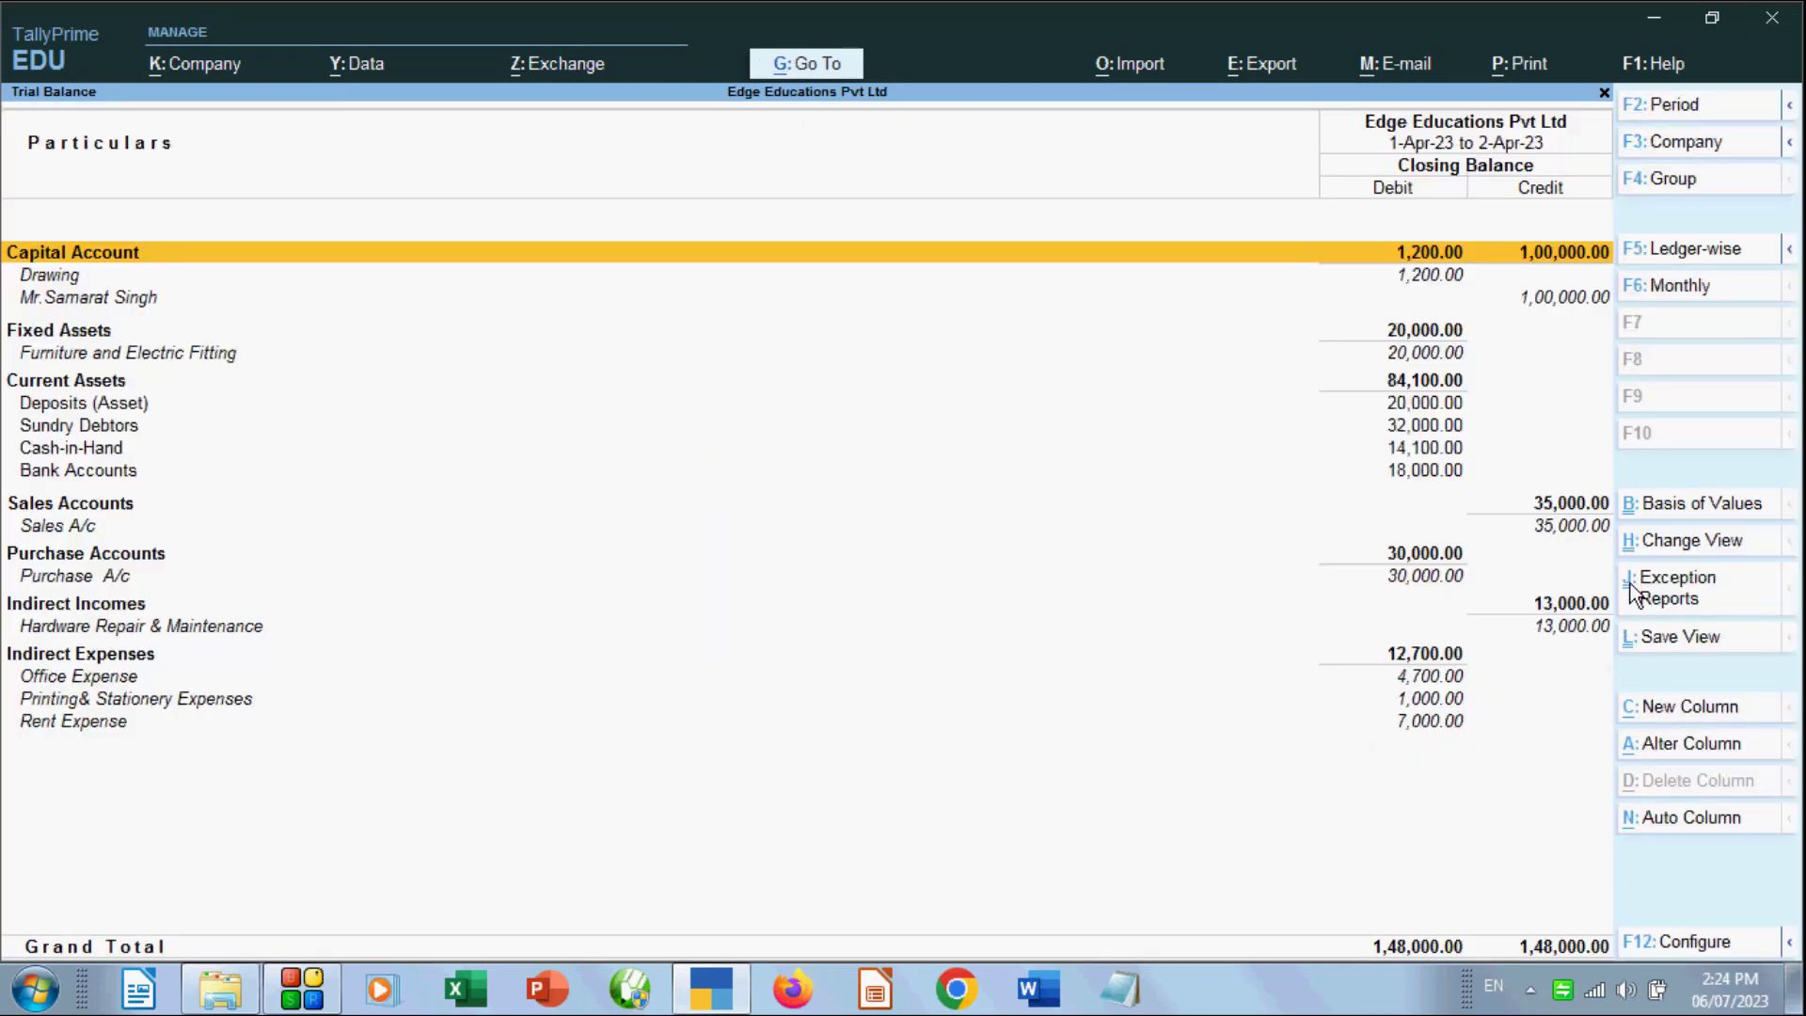
Change the Trial Balance view to the Cash Flow report, examine its daily breakdown and return to the additional reports
{"action": "left_click", "coordinate": [1689, 544]}
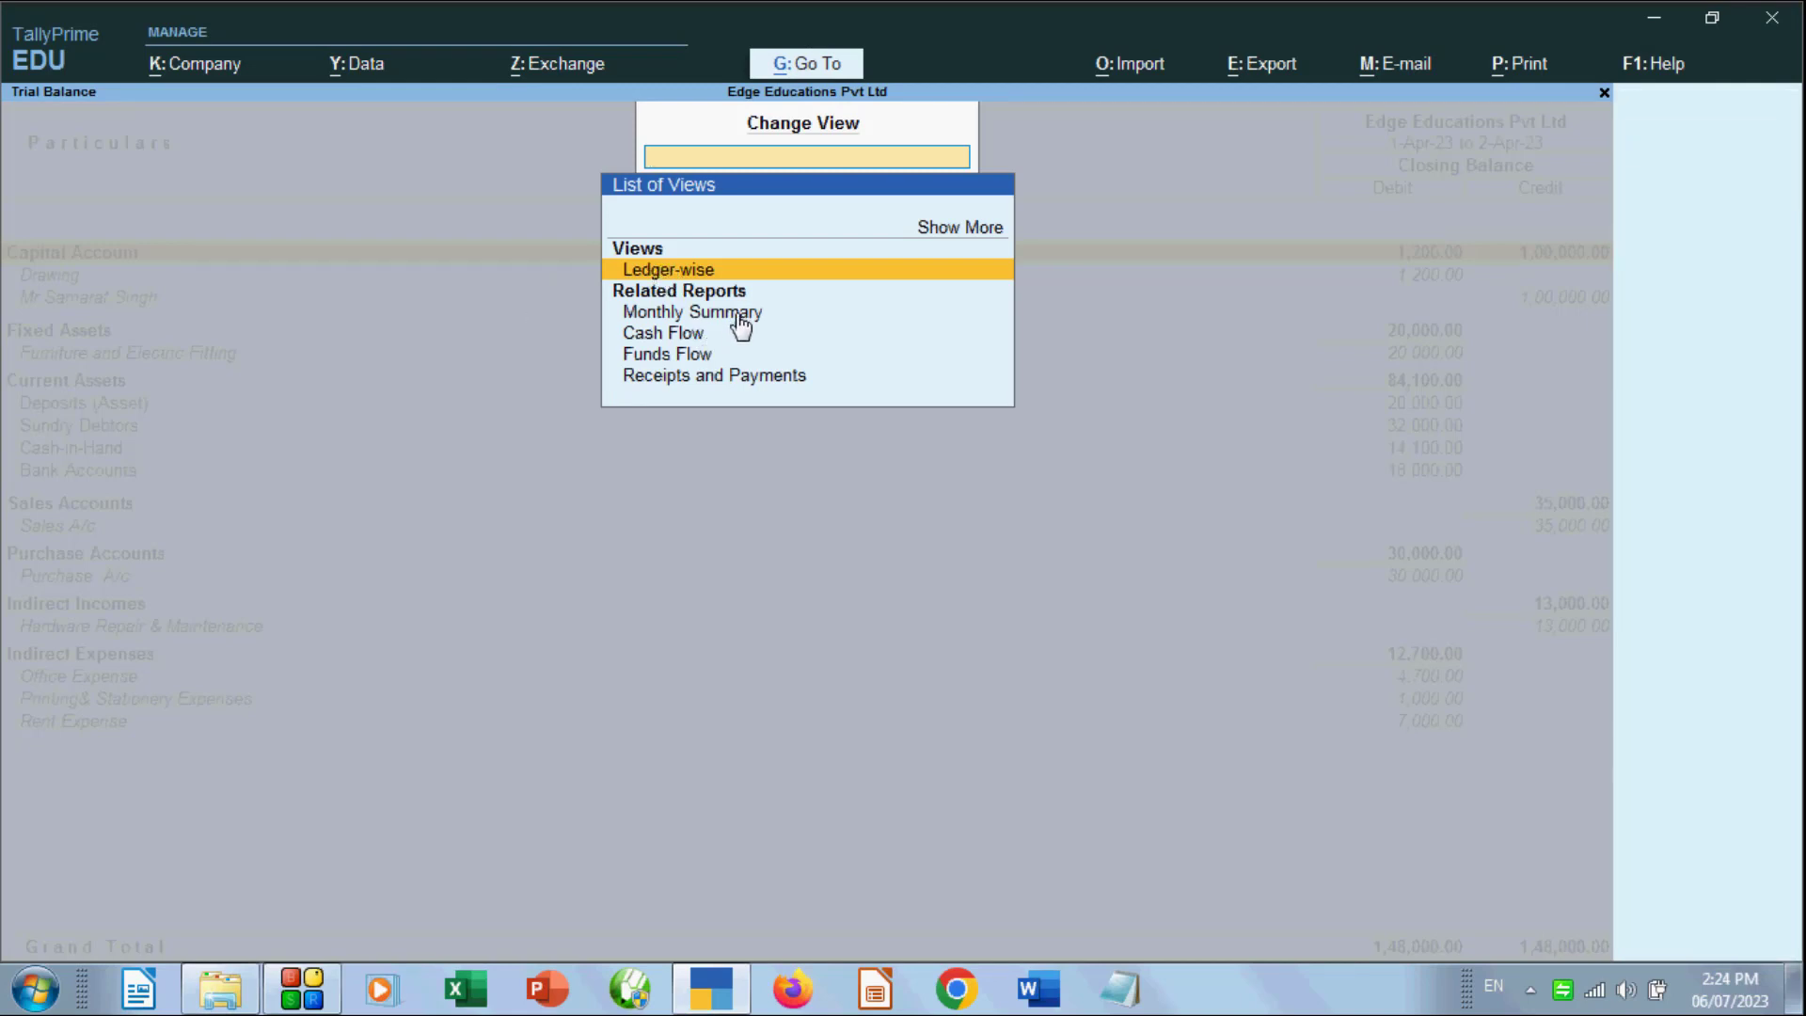
{"action": "left_click", "coordinate": [680, 335]}
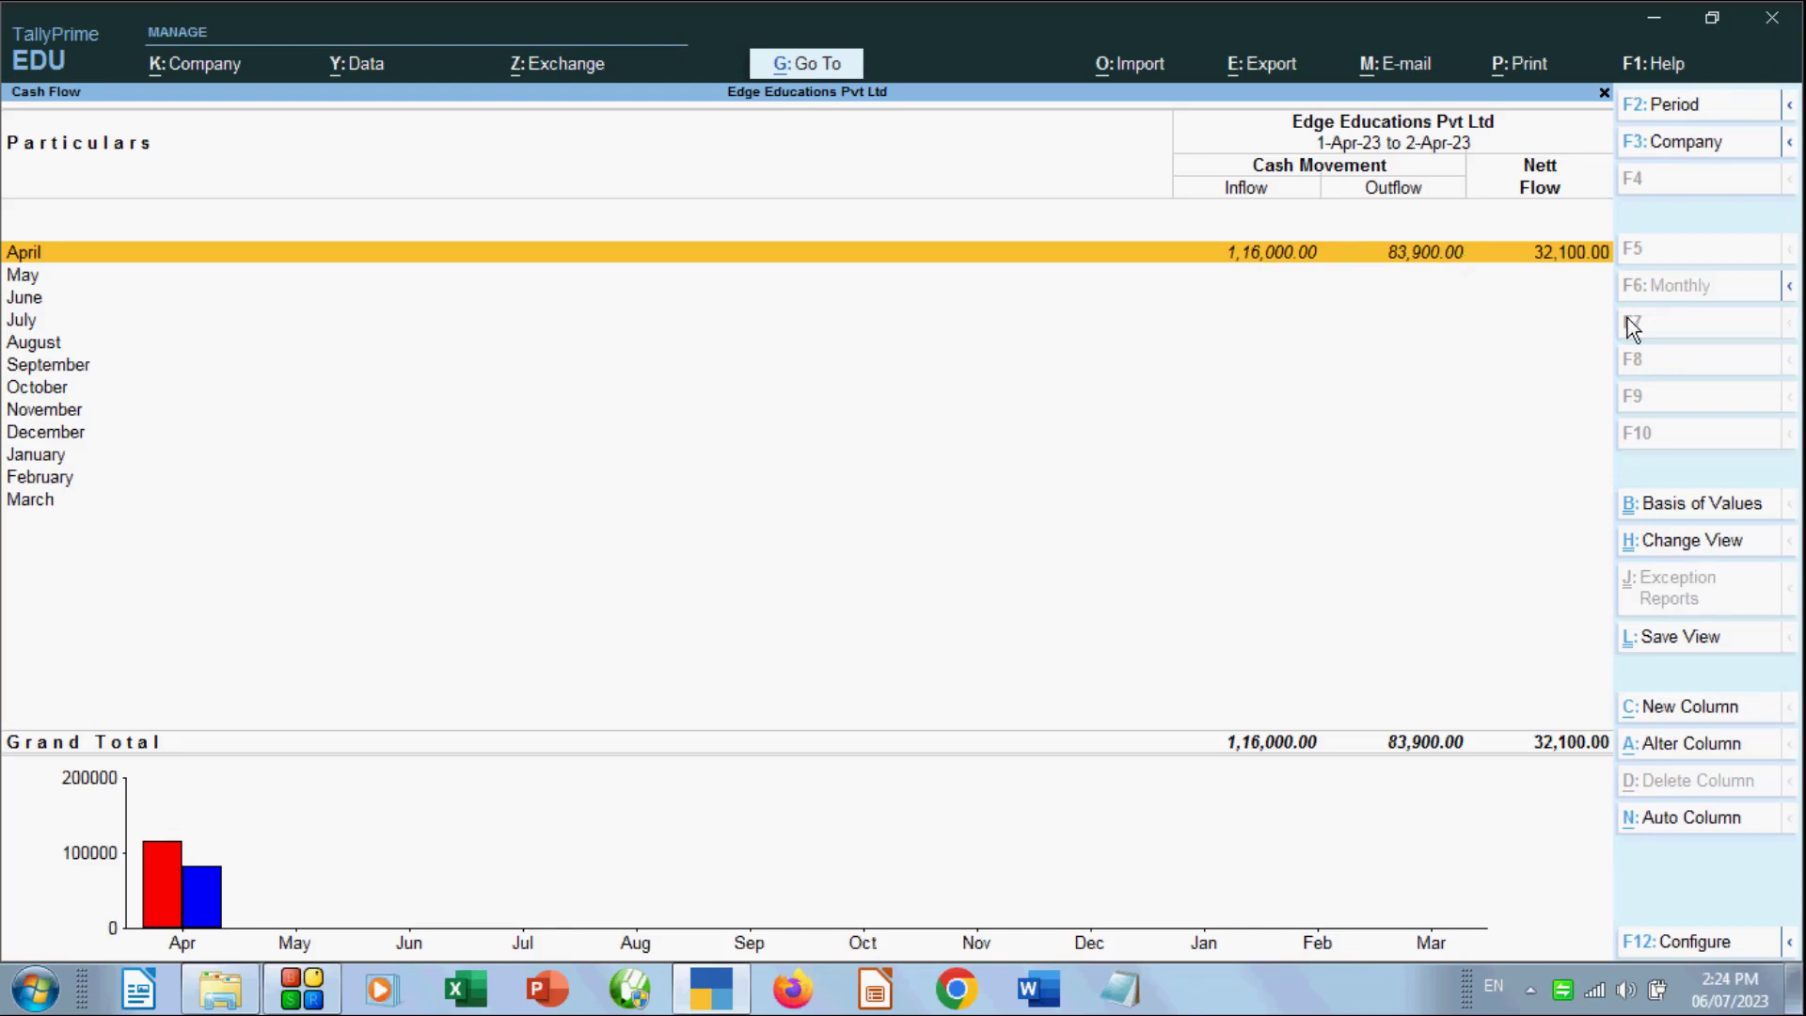
{"action": "left_click", "coordinate": [1672, 557]}
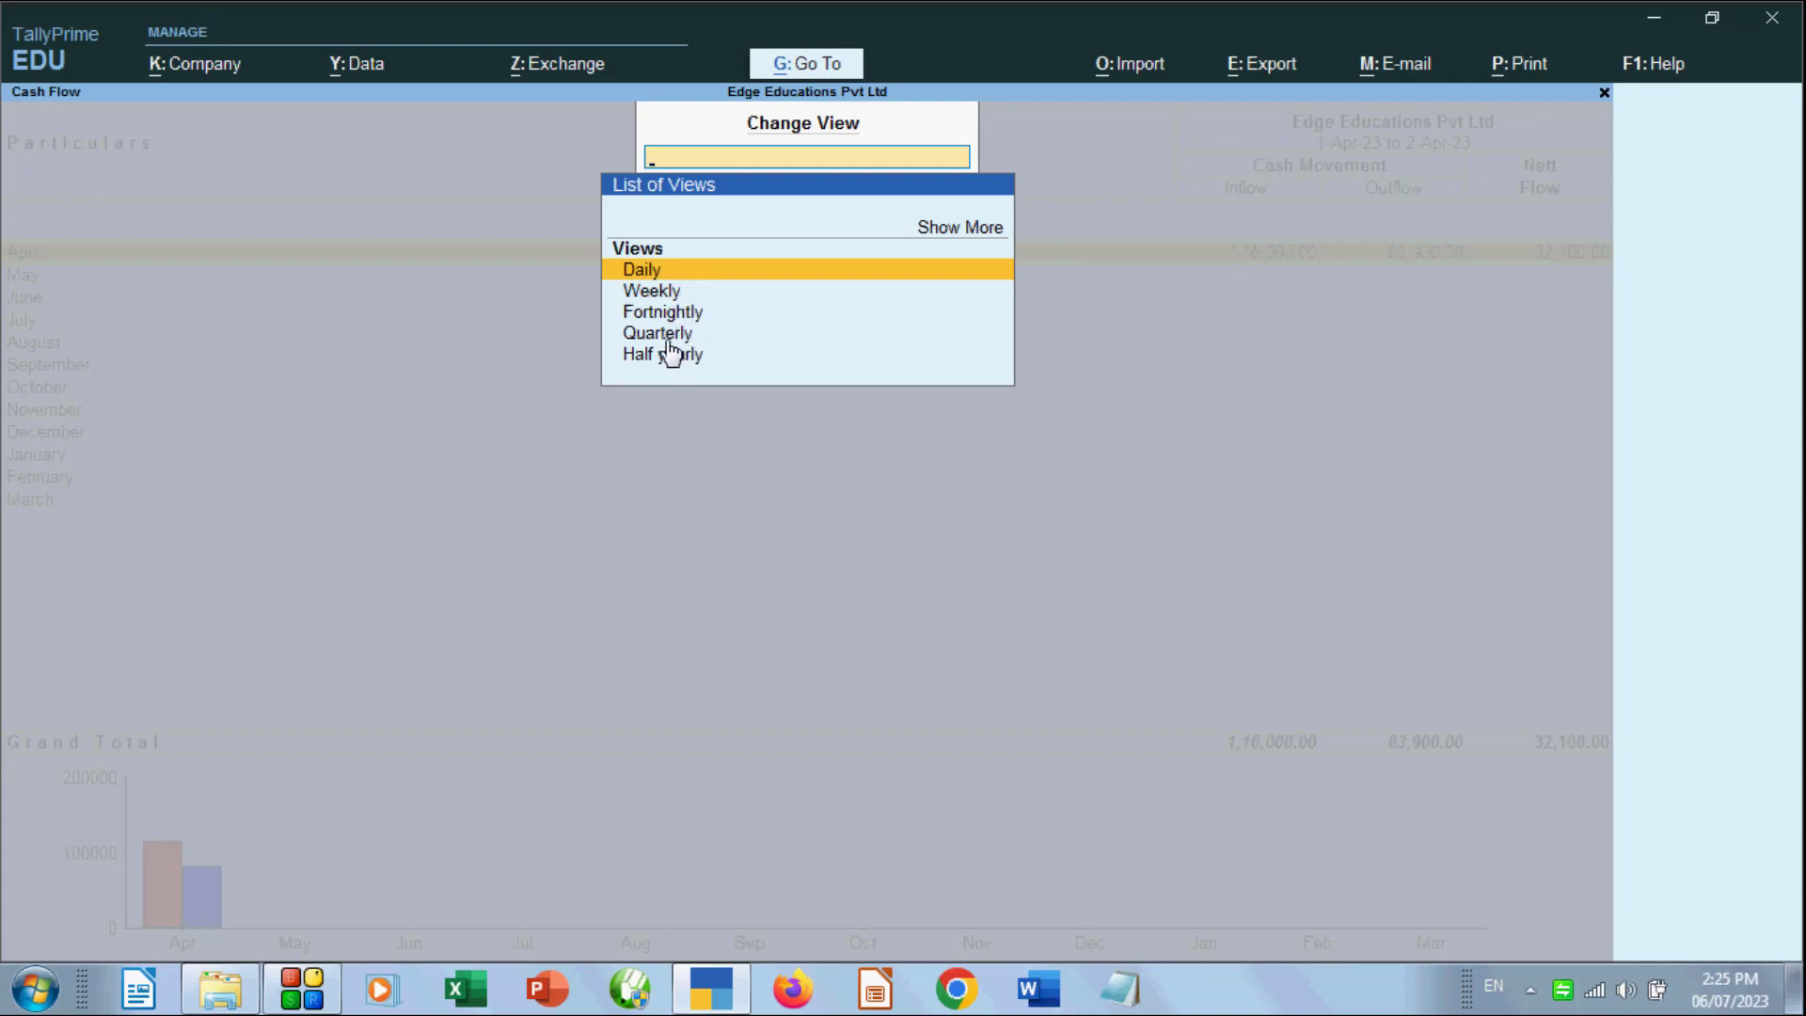
{"action": "left_click", "coordinate": [643, 273]}
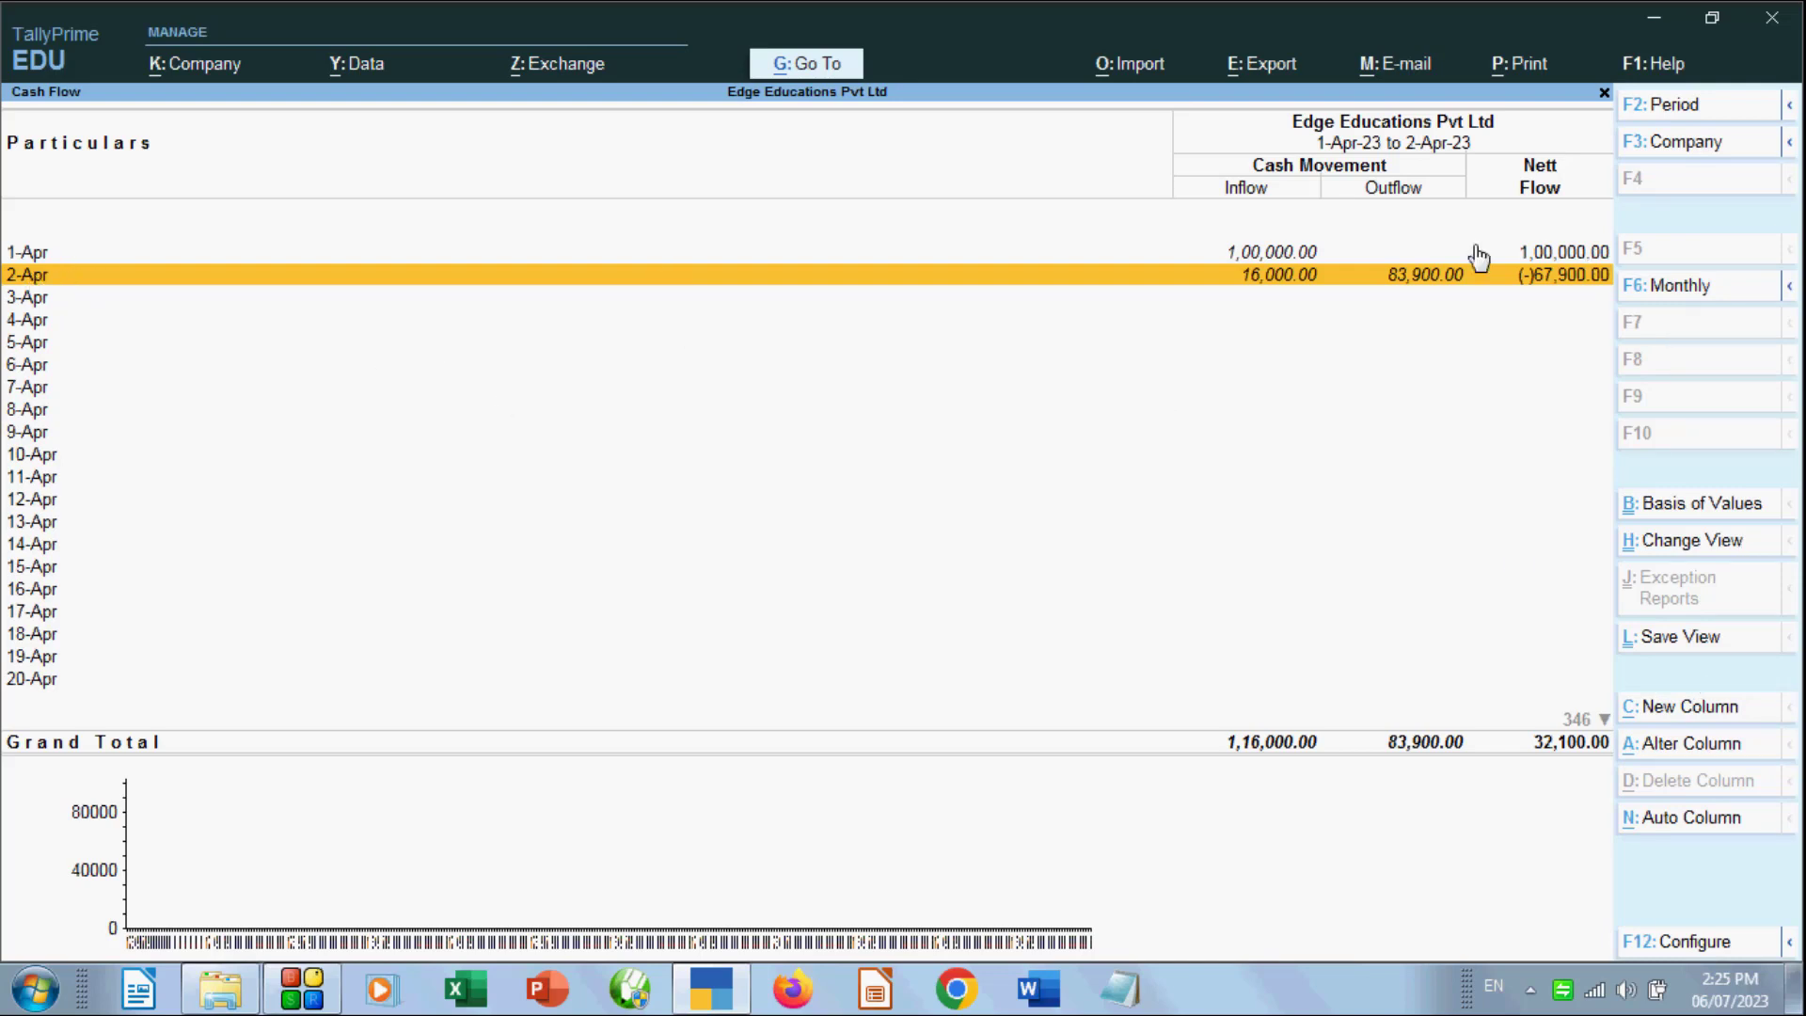
{"action": "key", "text": "Escape"}
{"action": "key", "text": "Escape"}
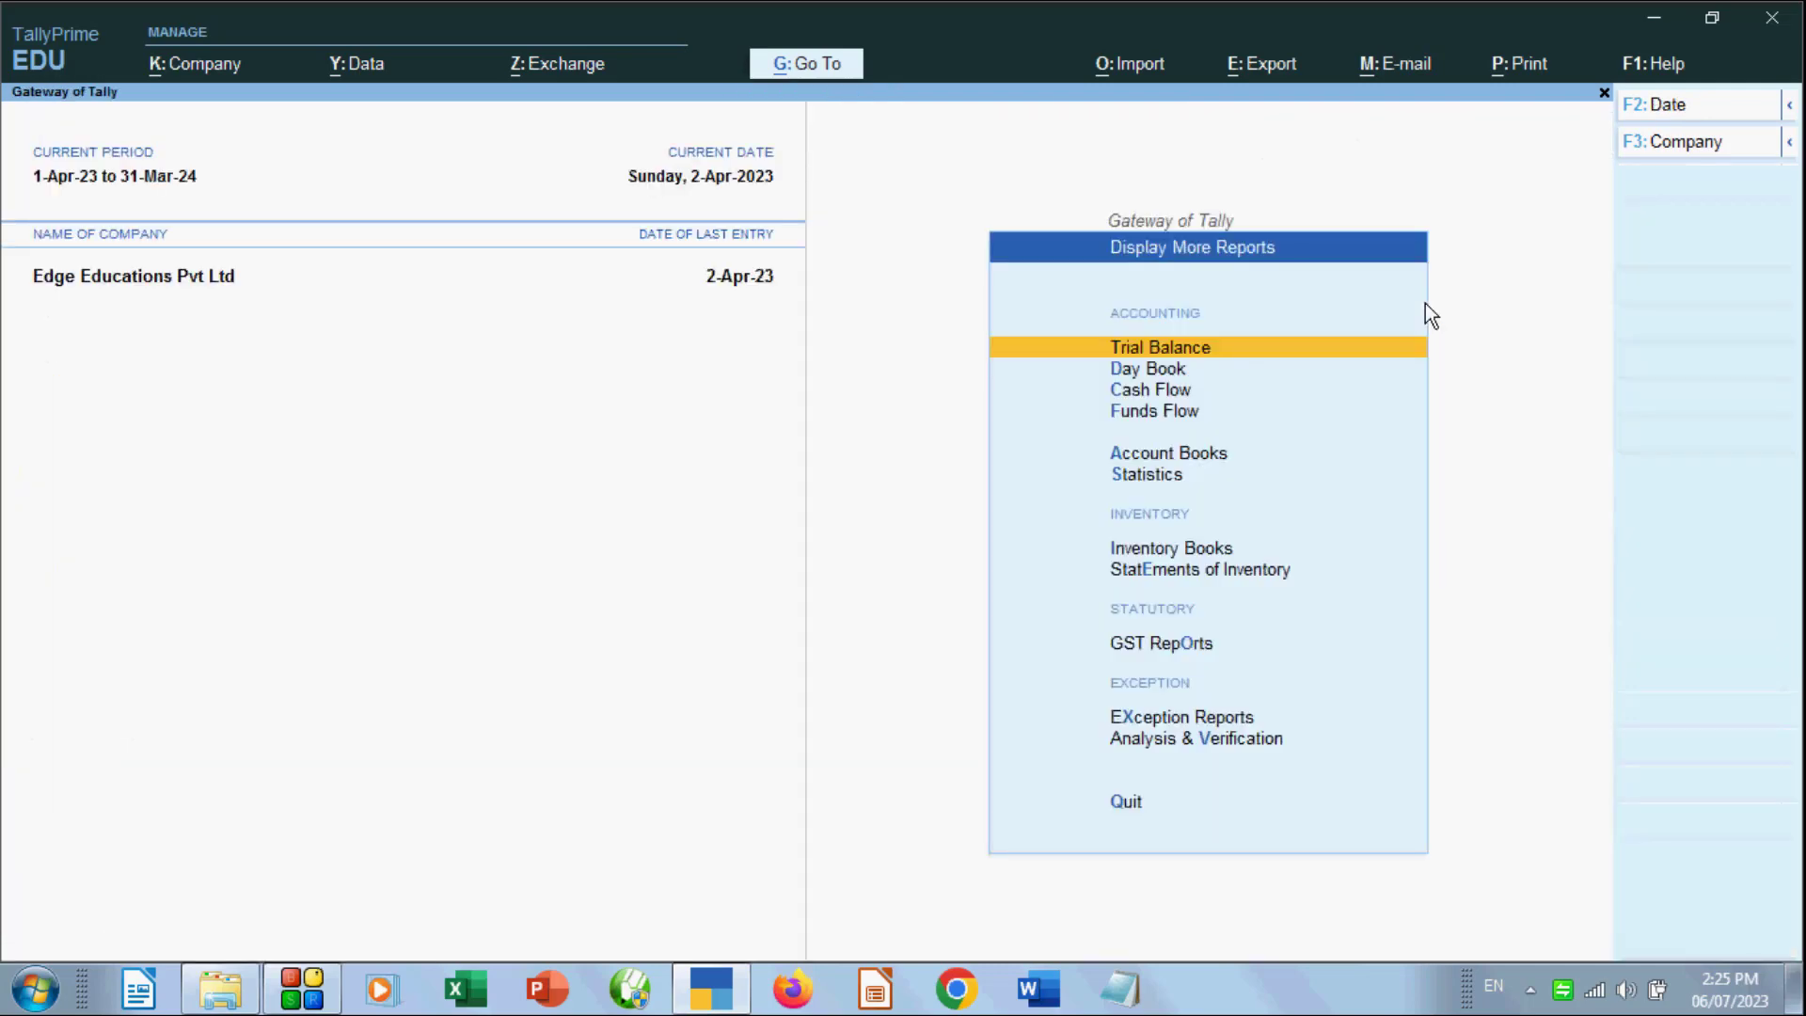
Look at the Day Book and the monthly Cash Flow from the additional reports, closing each one
{"action": "left_click", "coordinate": [1146, 376]}
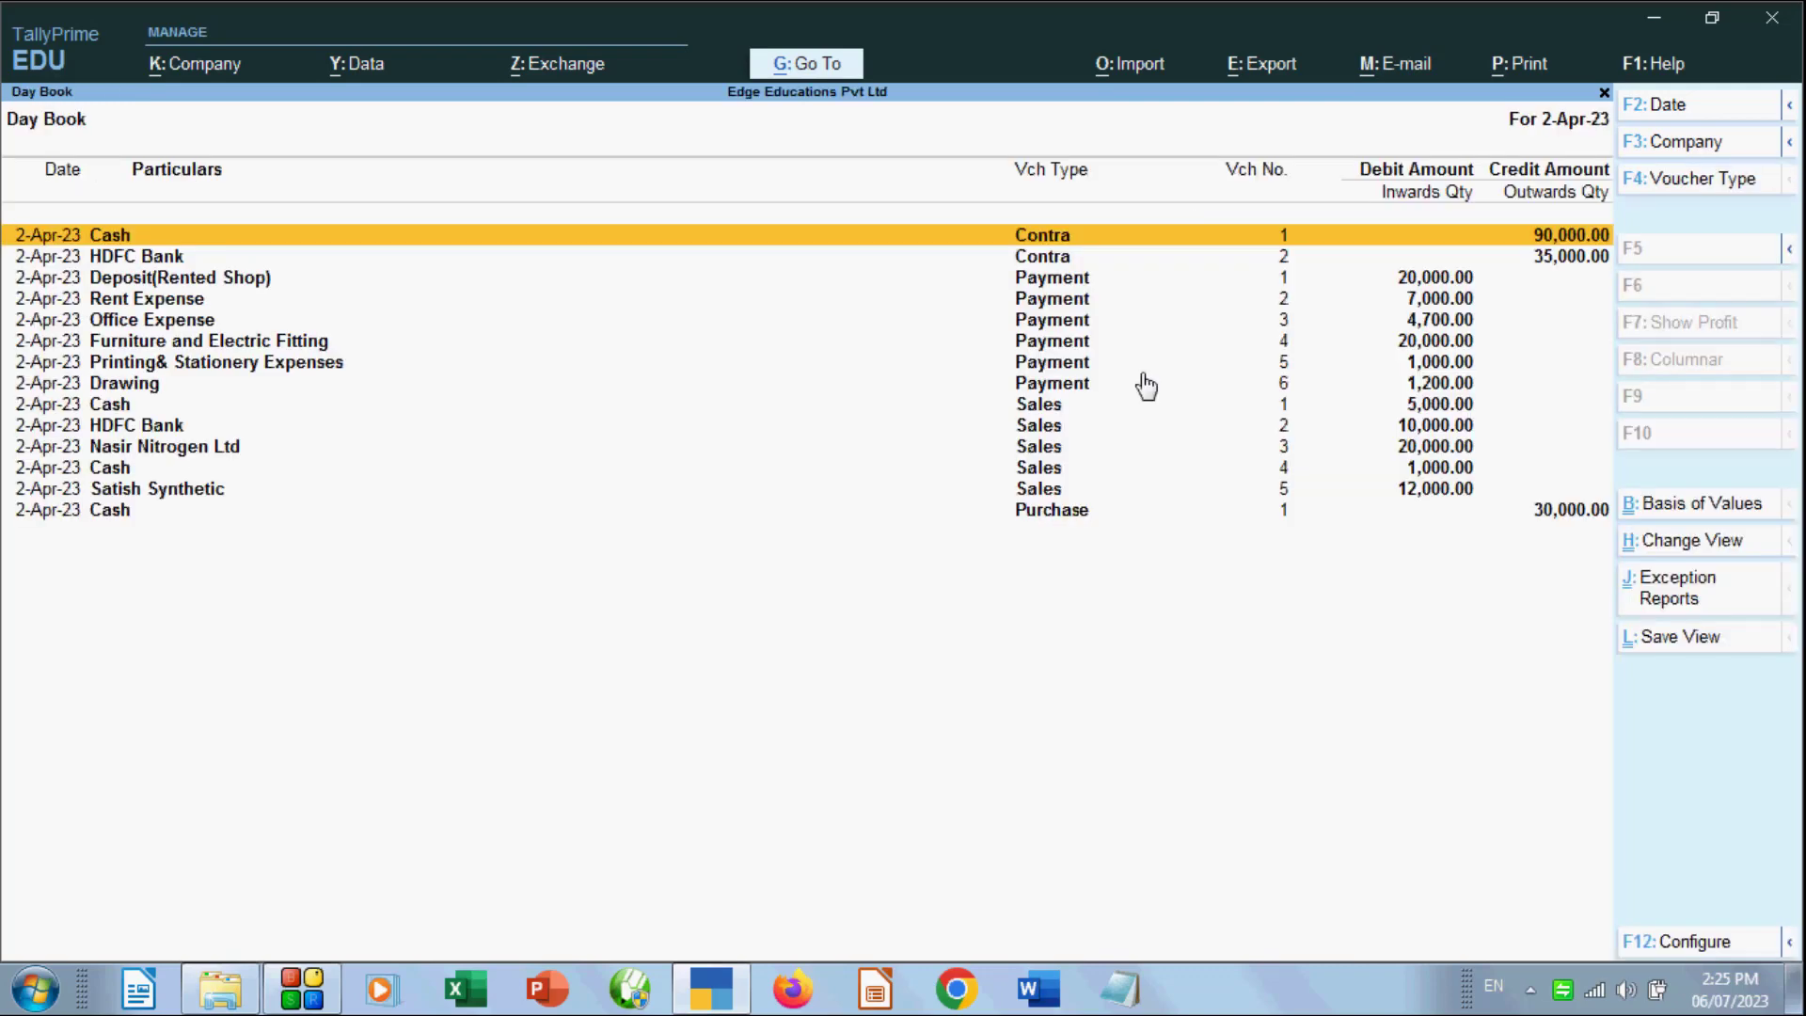
{"action": "key", "text": "Escape"}
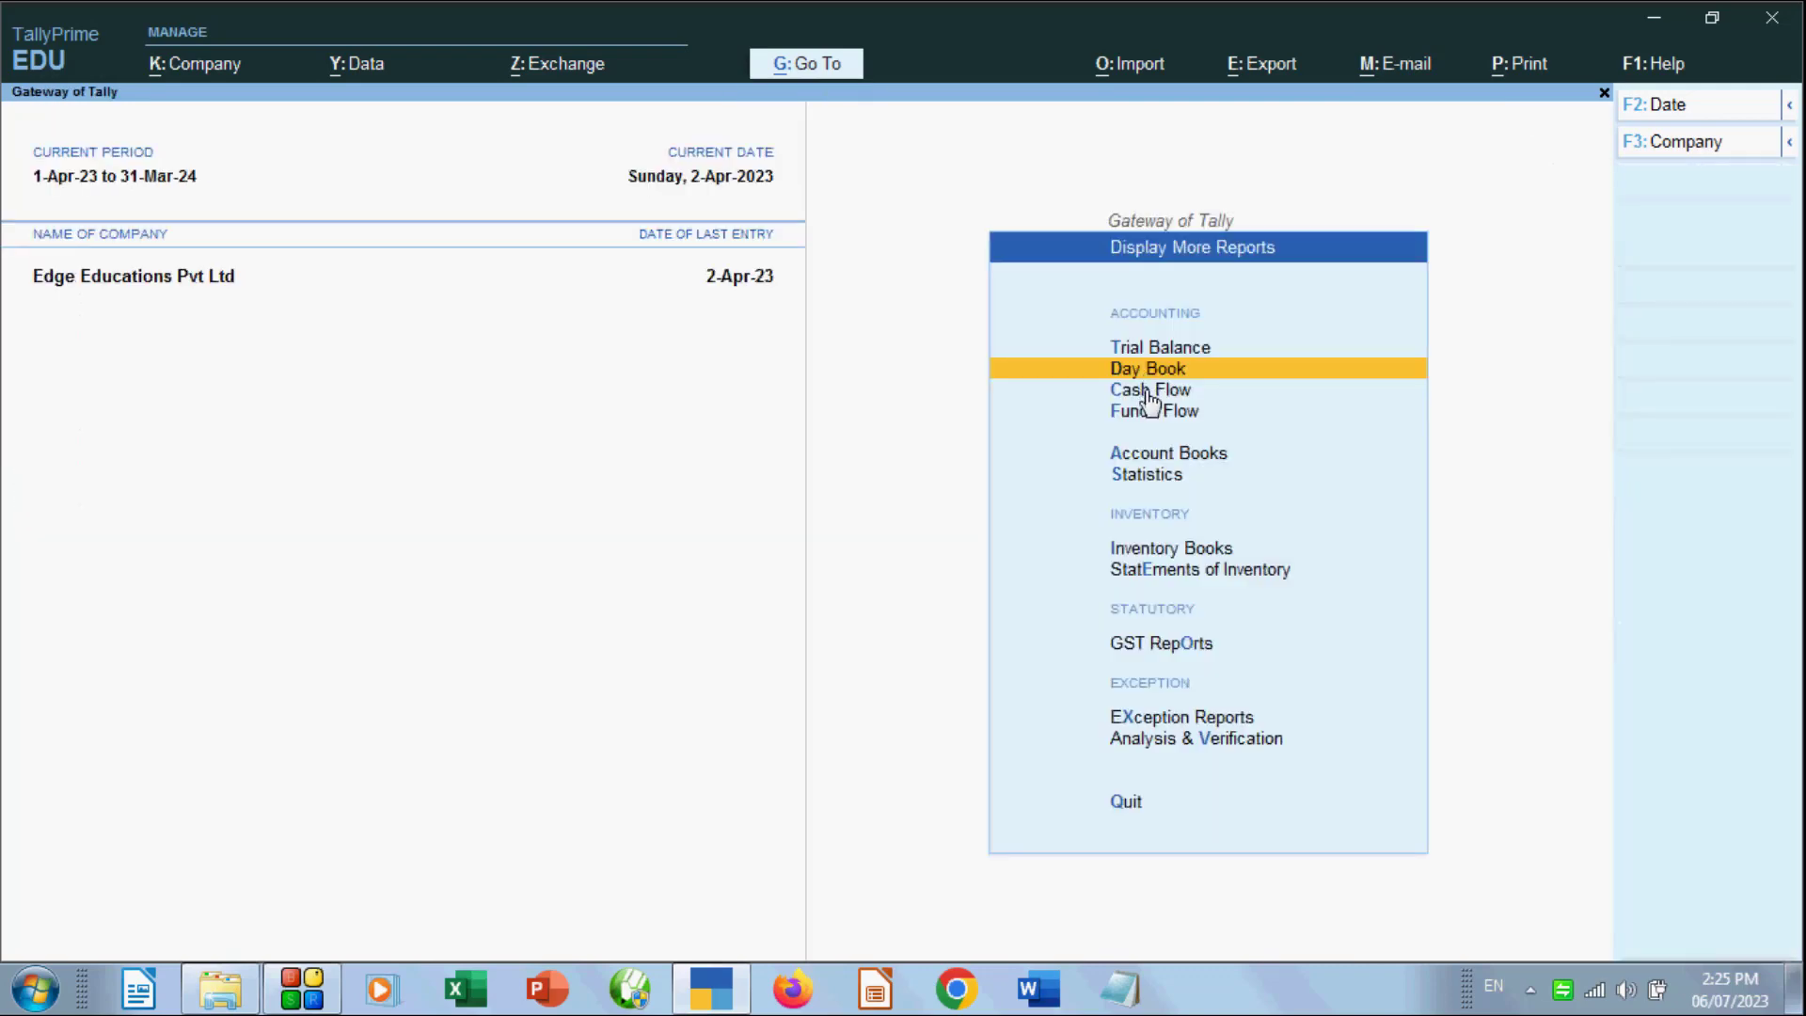
{"action": "left_click", "coordinate": [1148, 393]}
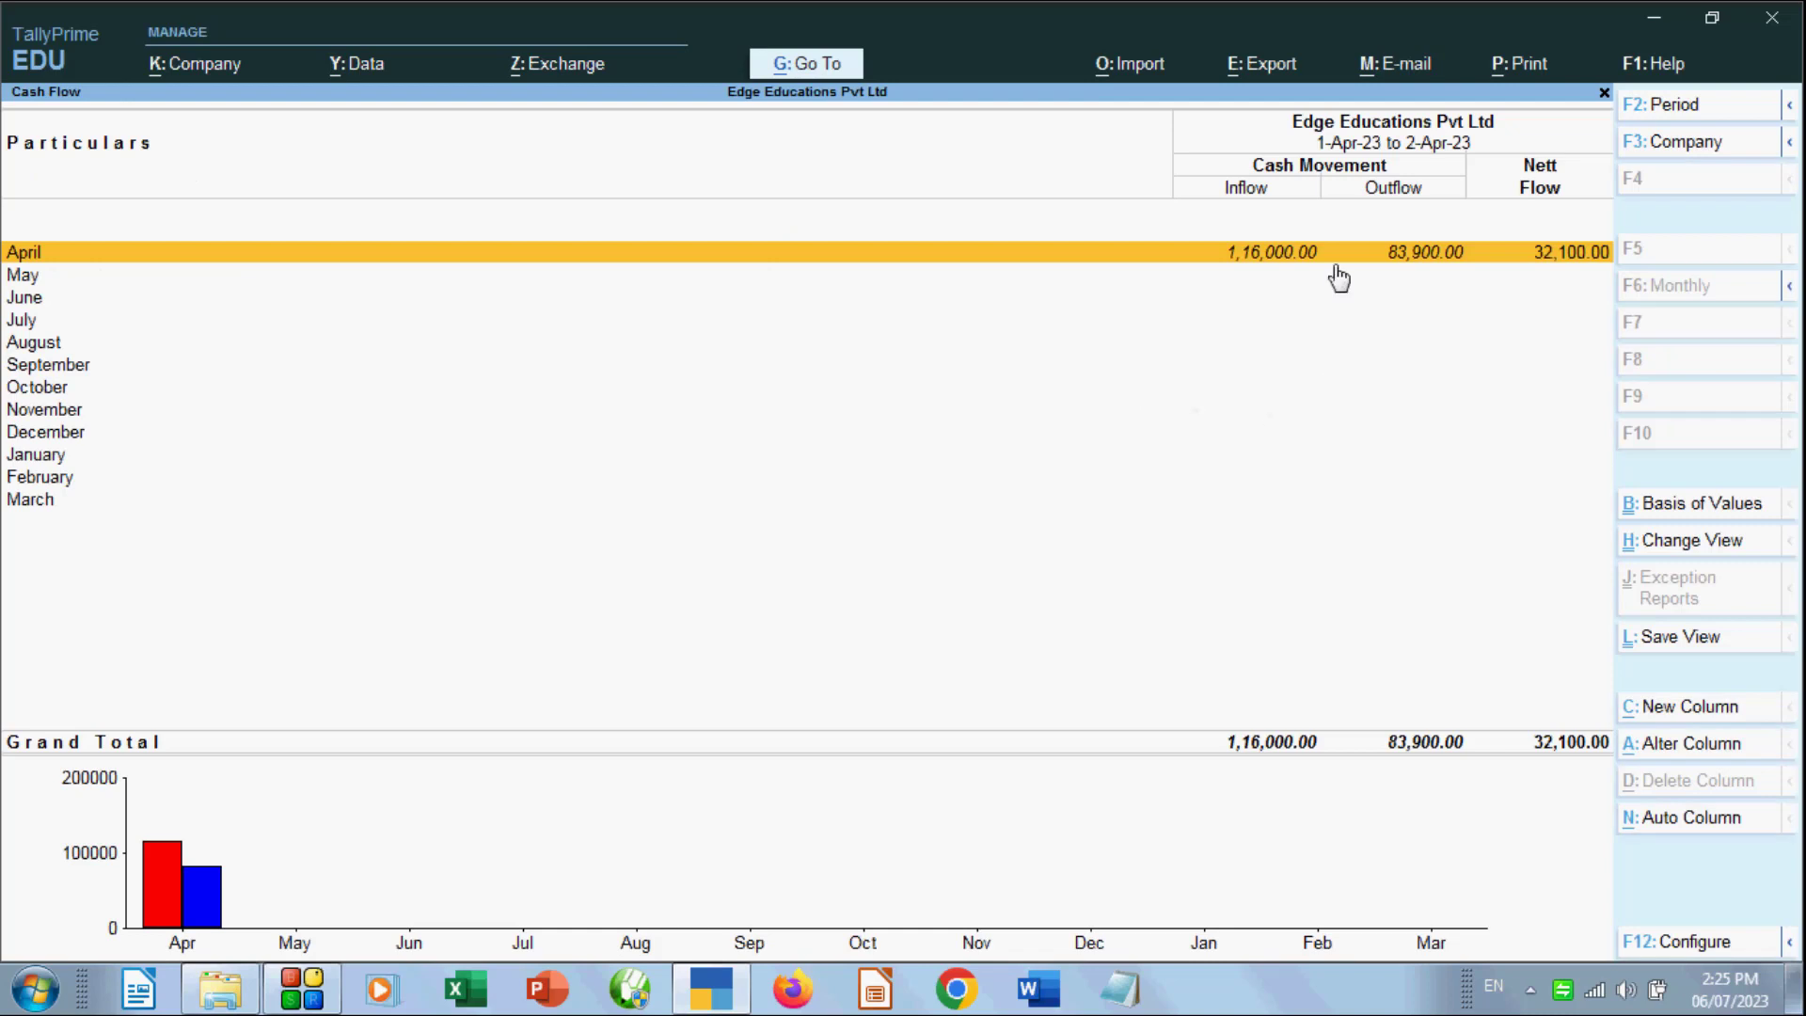
{"action": "key", "text": "Escape"}
Examine the monthly Funds Flow report, then briefly reopen and close the Day Book
{"action": "left_click", "coordinate": [1167, 416]}
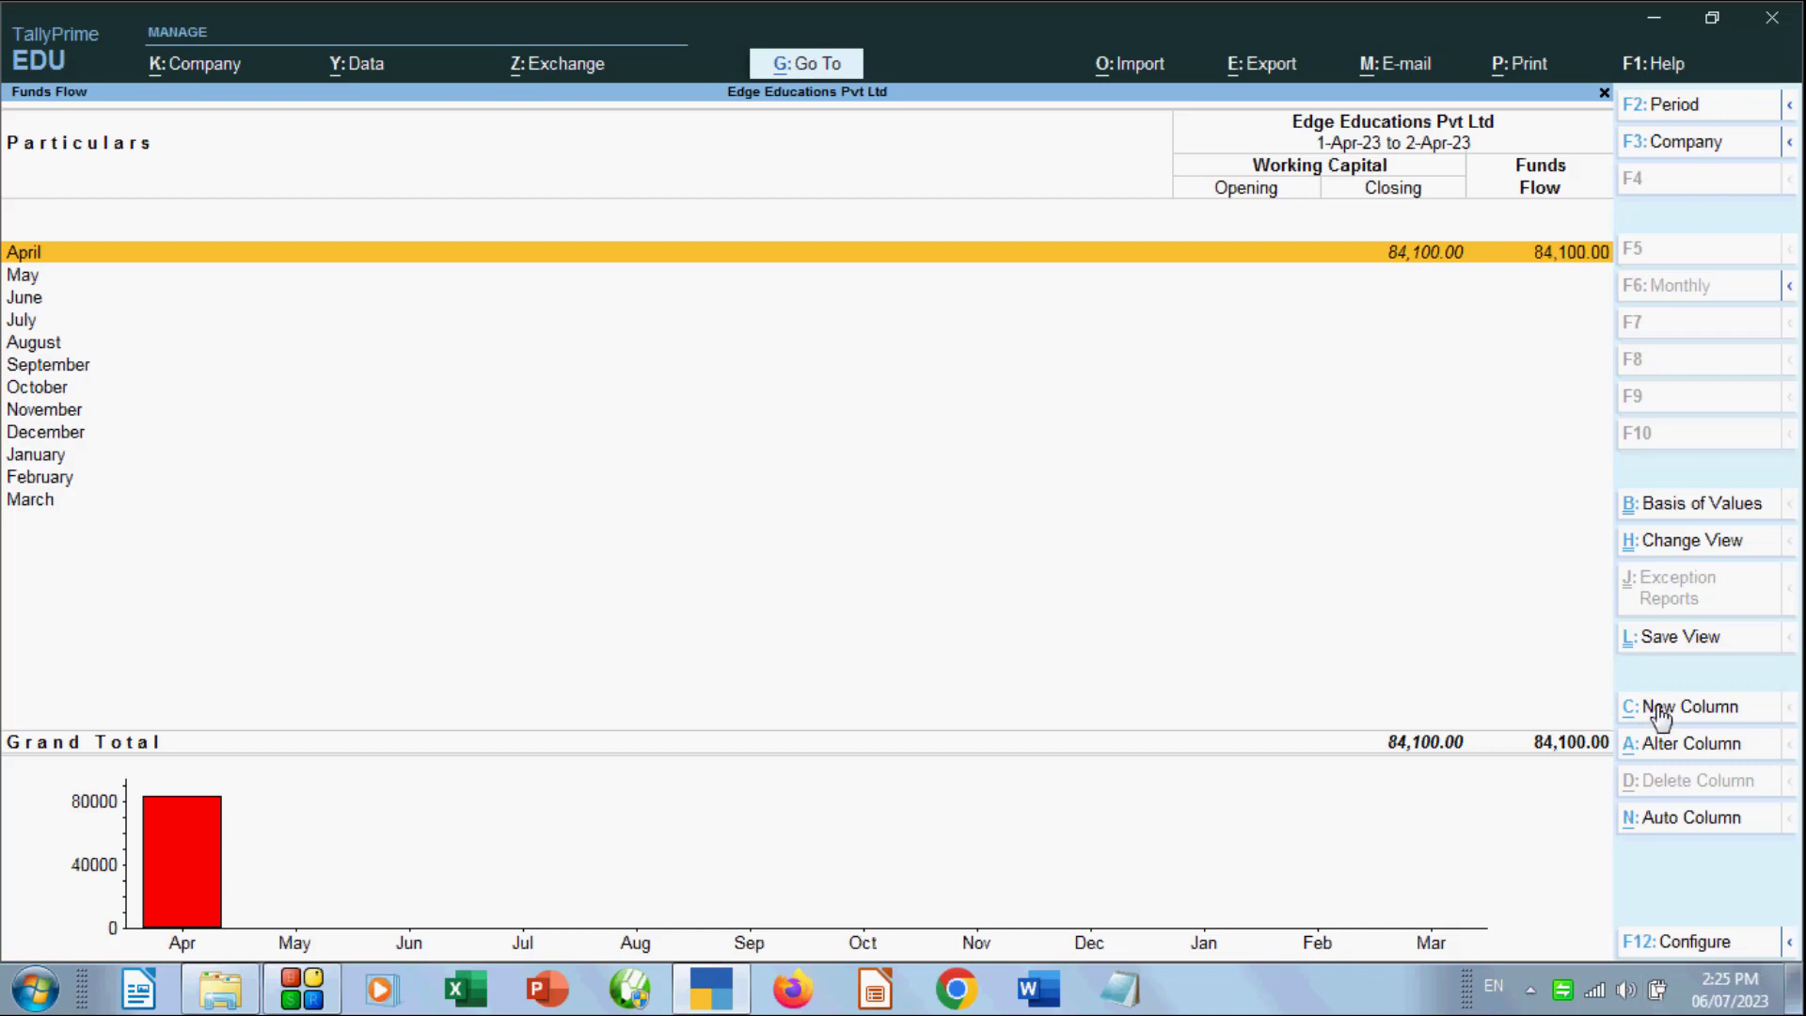
{"action": "key", "text": "Escape"}
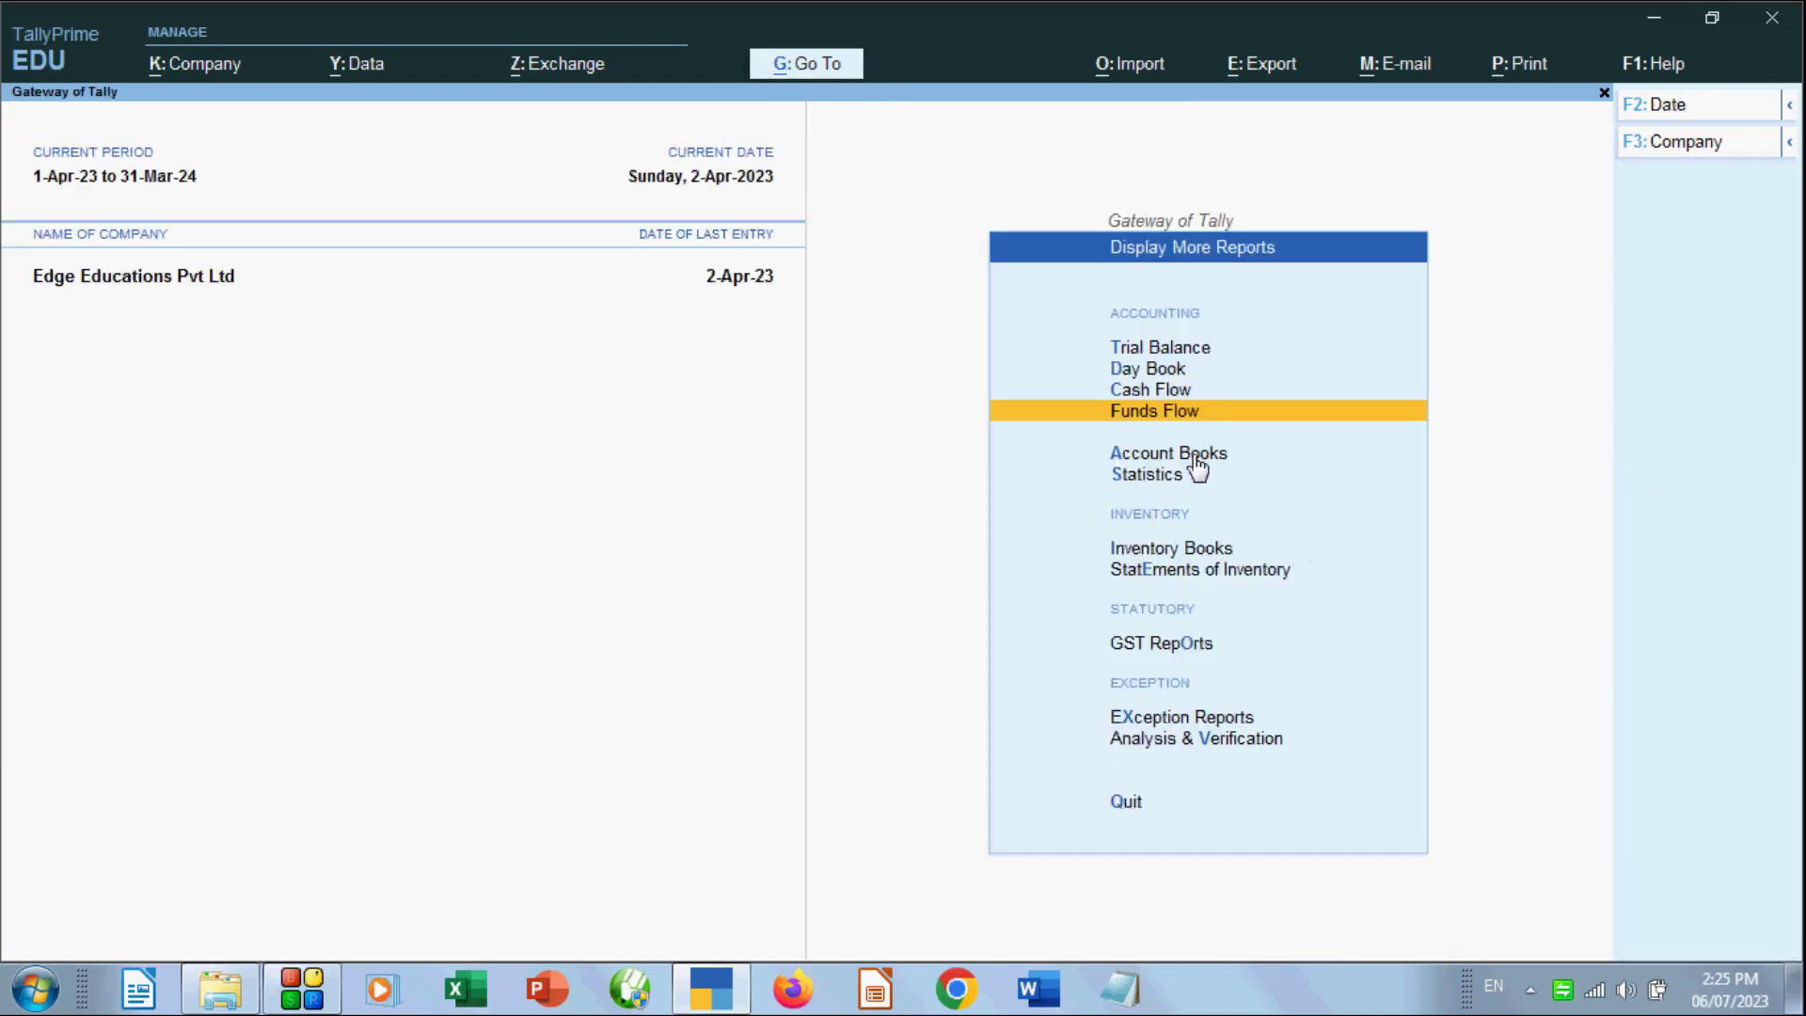
{"action": "left_click", "coordinate": [1145, 375]}
{"action": "key", "text": "Escape"}
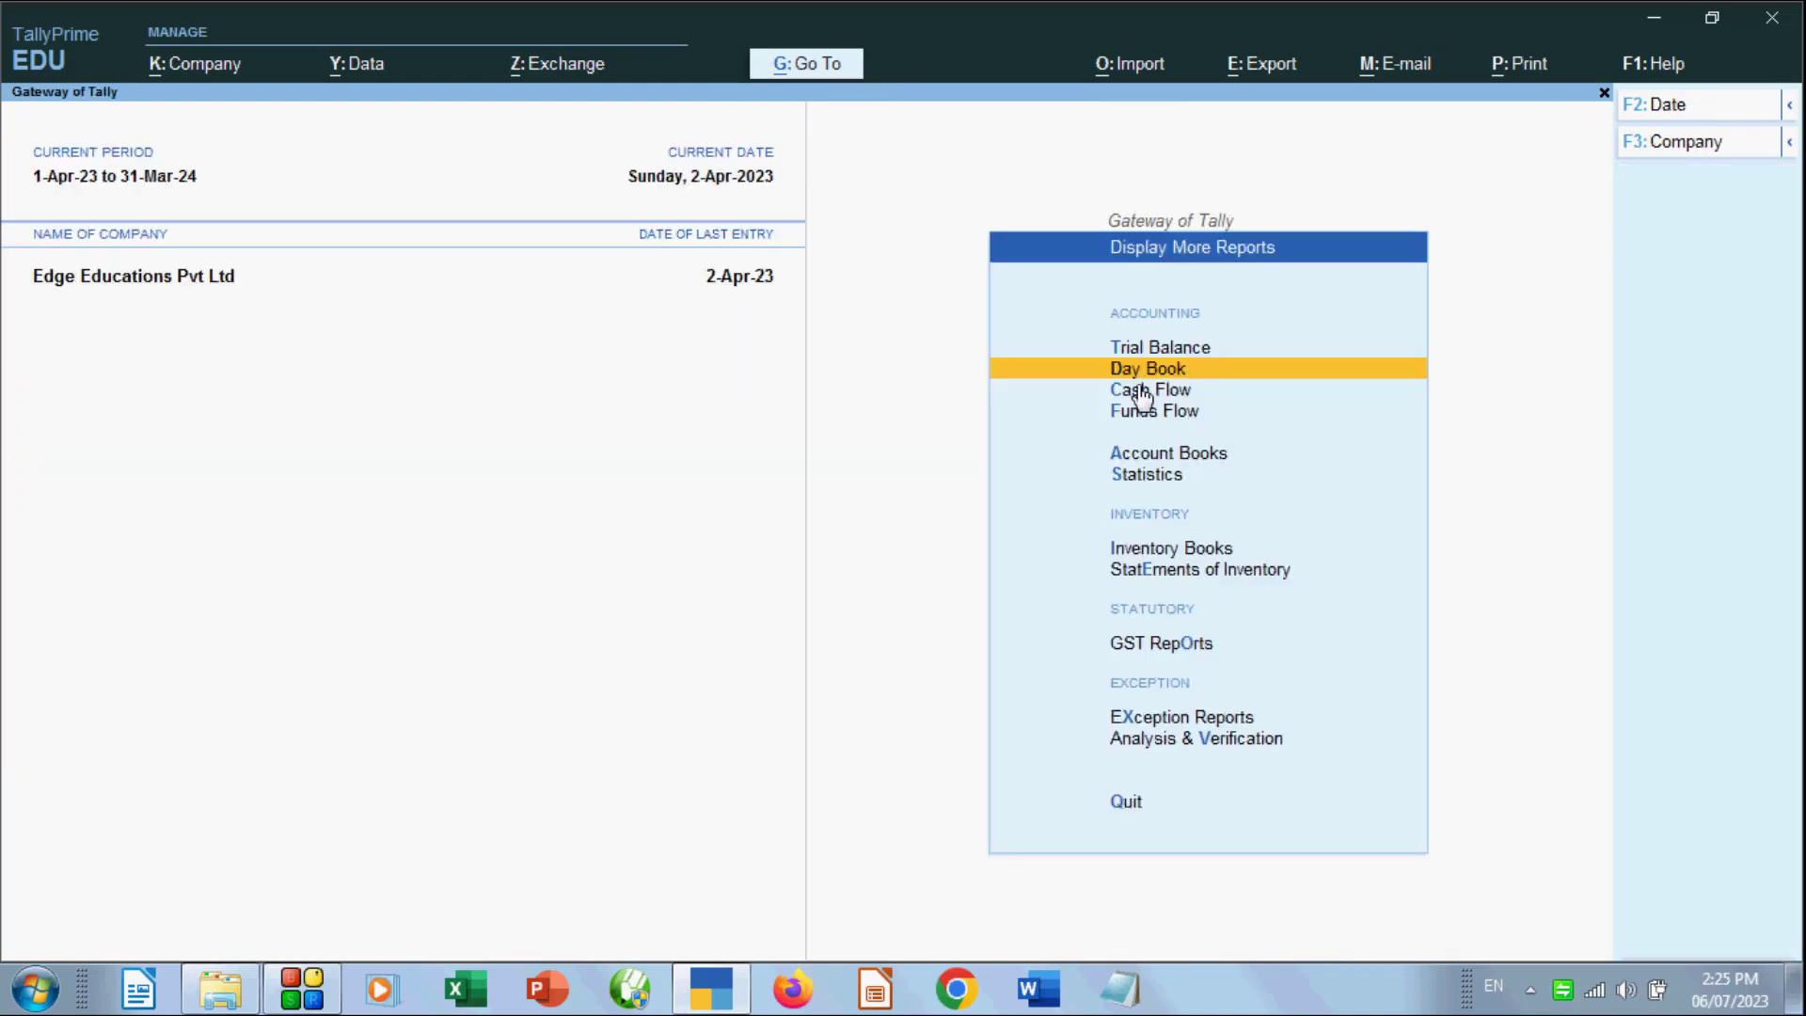
Reopen the Trial Balance and add a column of Actuals from 1-Apr-23 for the Current Assets group
{"action": "left_click", "coordinate": [1141, 350]}
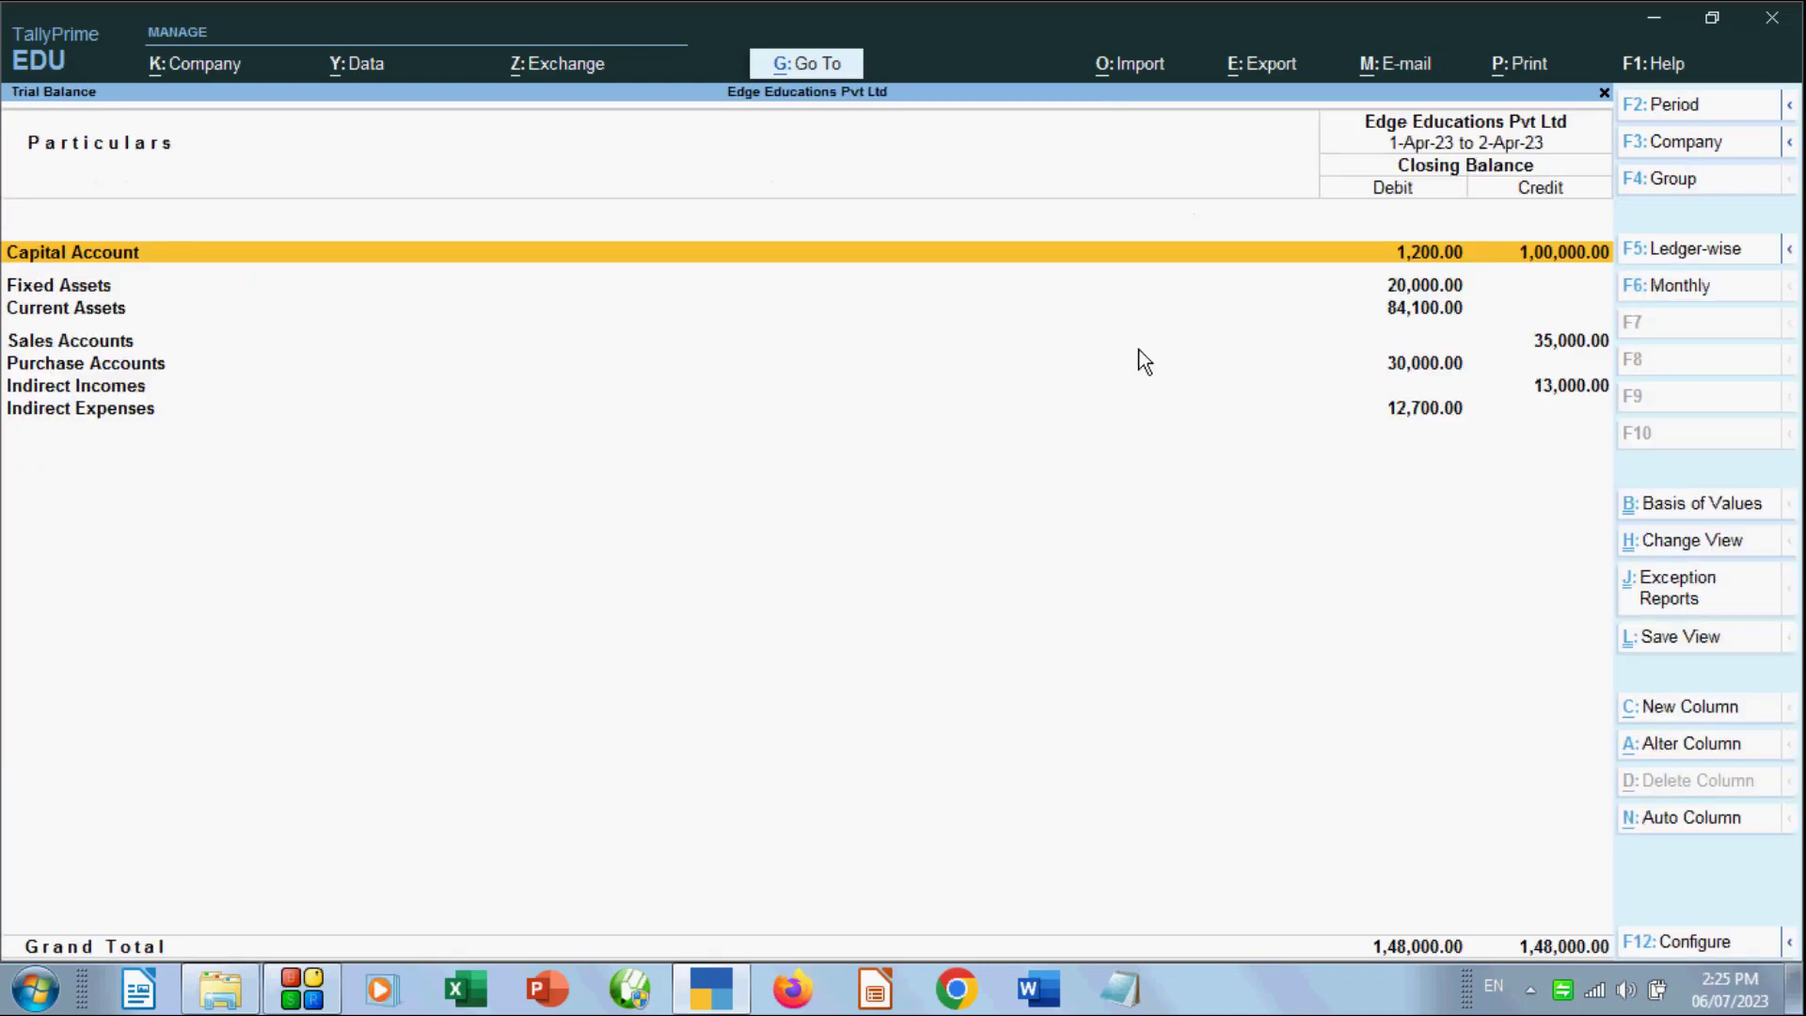
{"action": "left_click", "coordinate": [1701, 708]}
{"action": "left_click", "coordinate": [848, 219]}
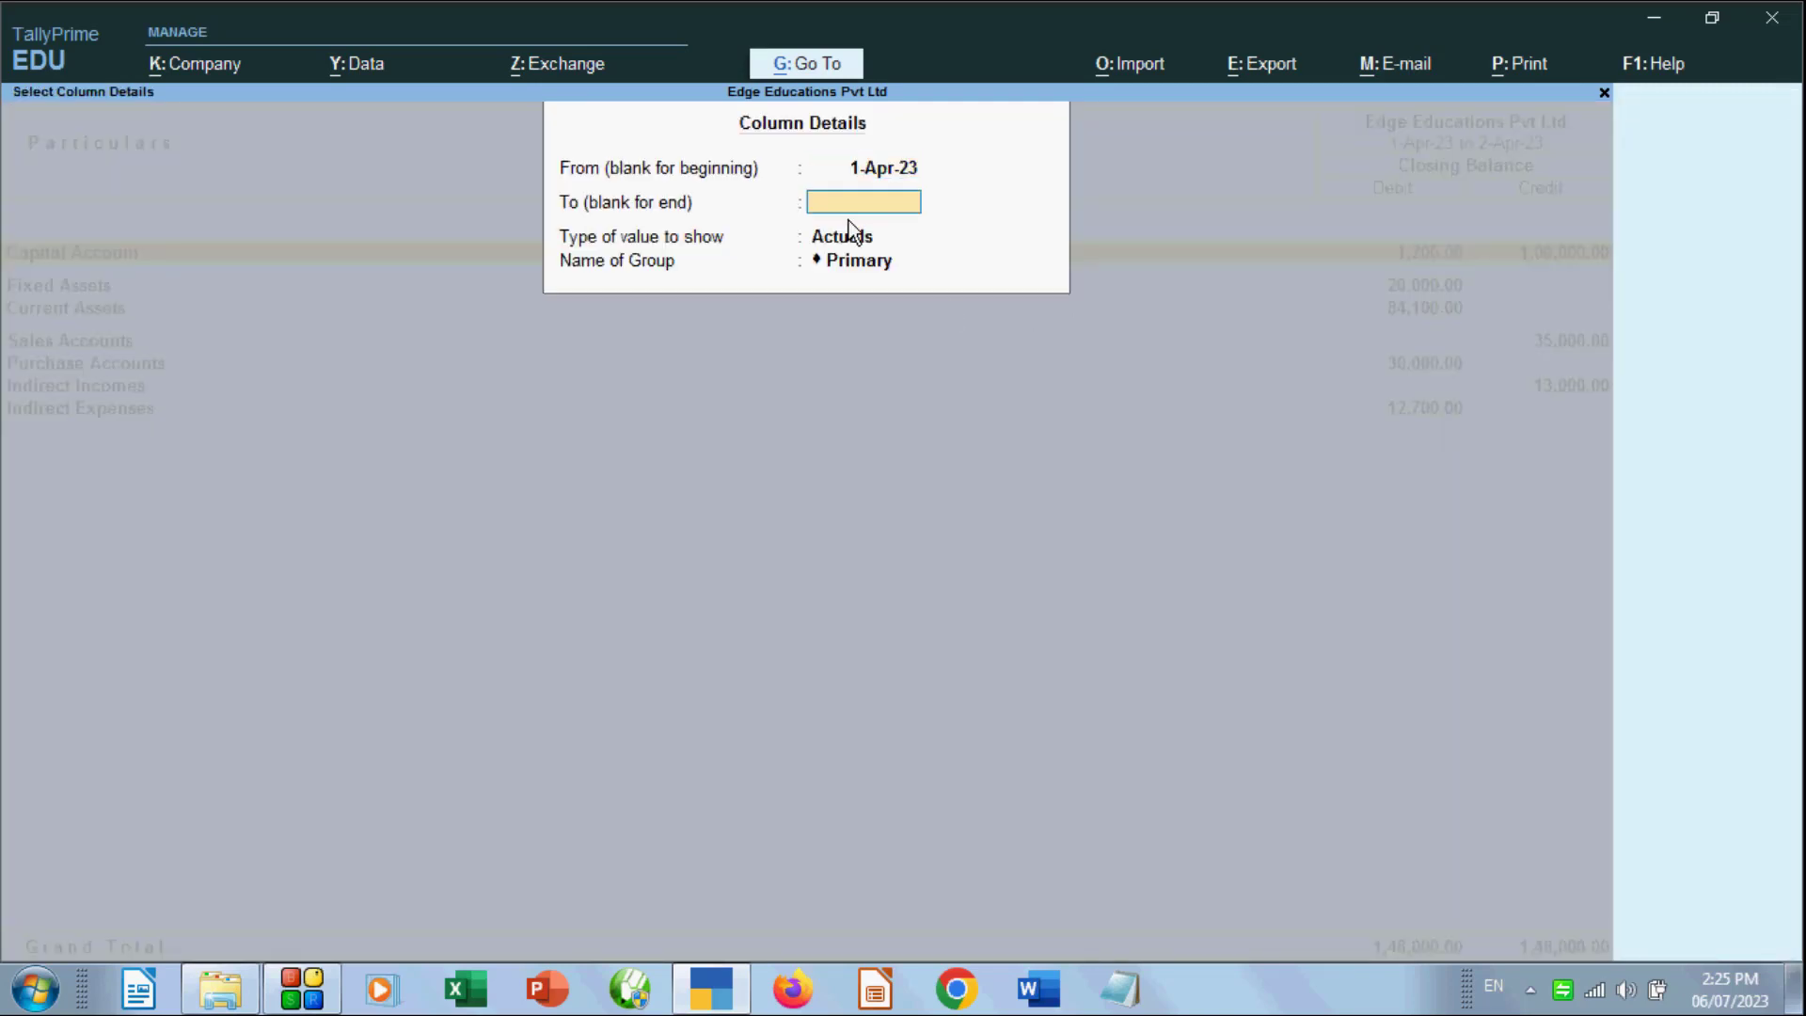
{"action": "left_click", "coordinate": [852, 241]}
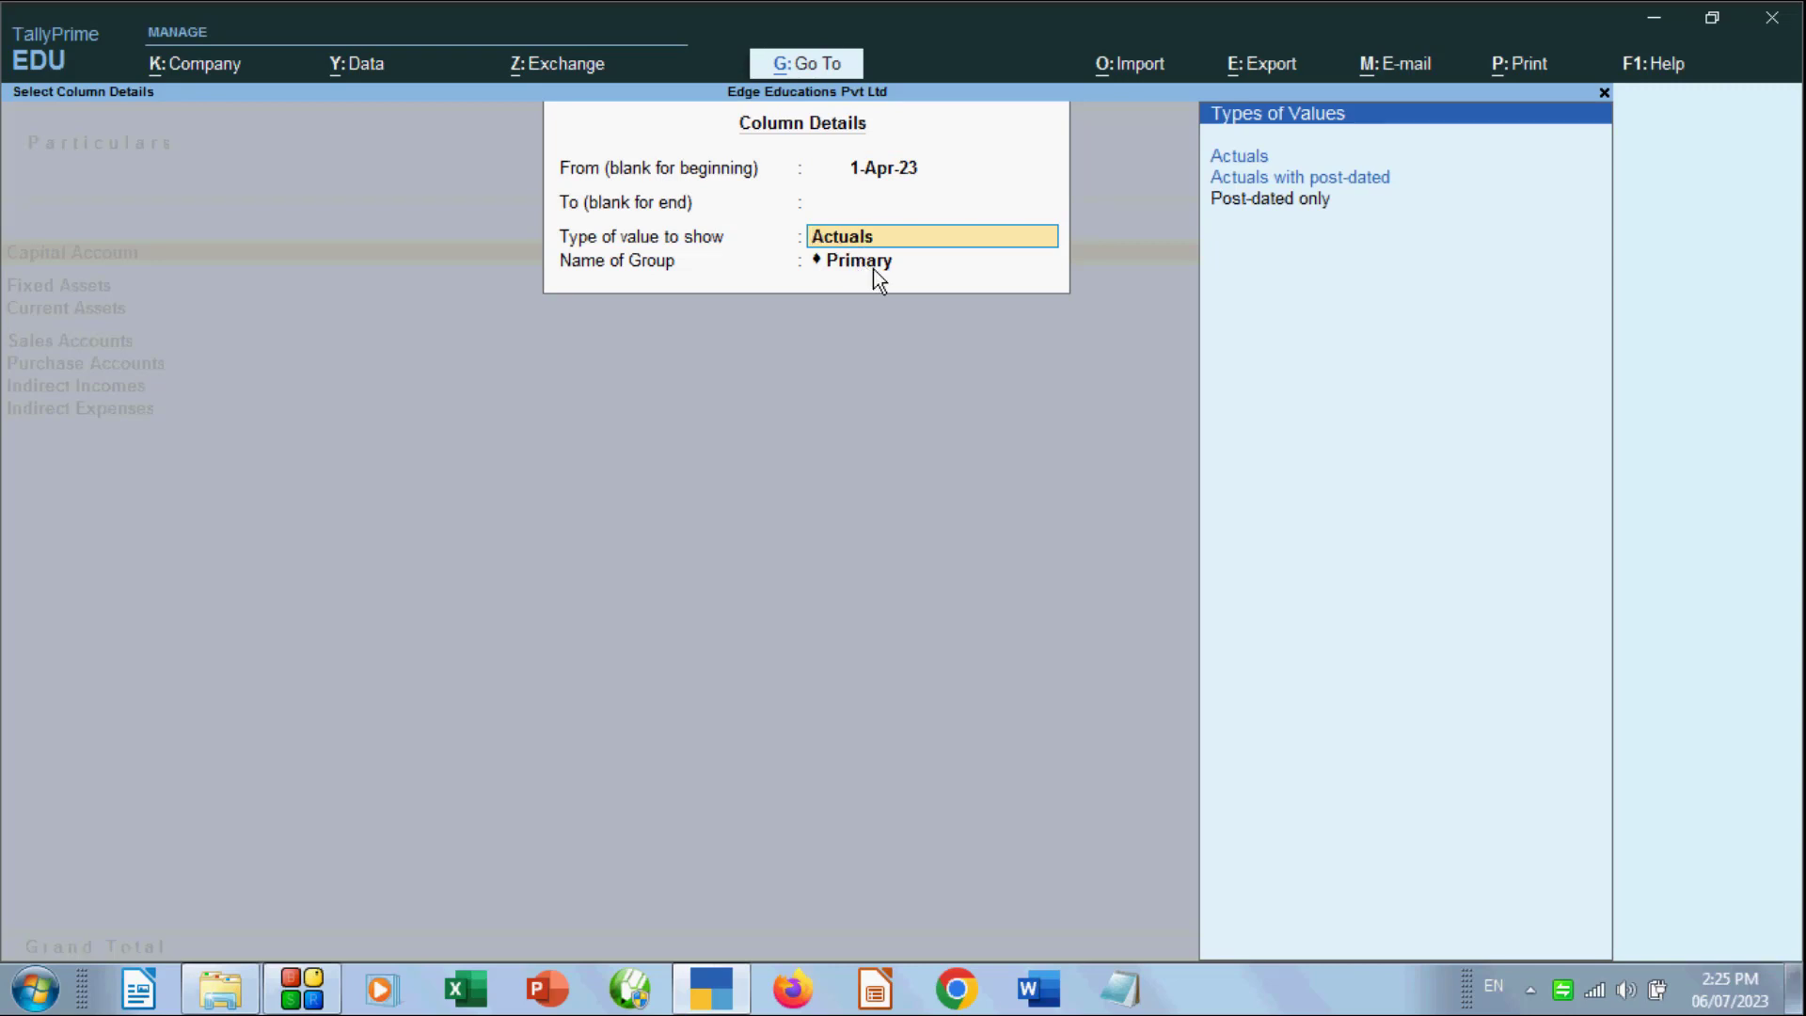
{"action": "left_click", "coordinate": [880, 268]}
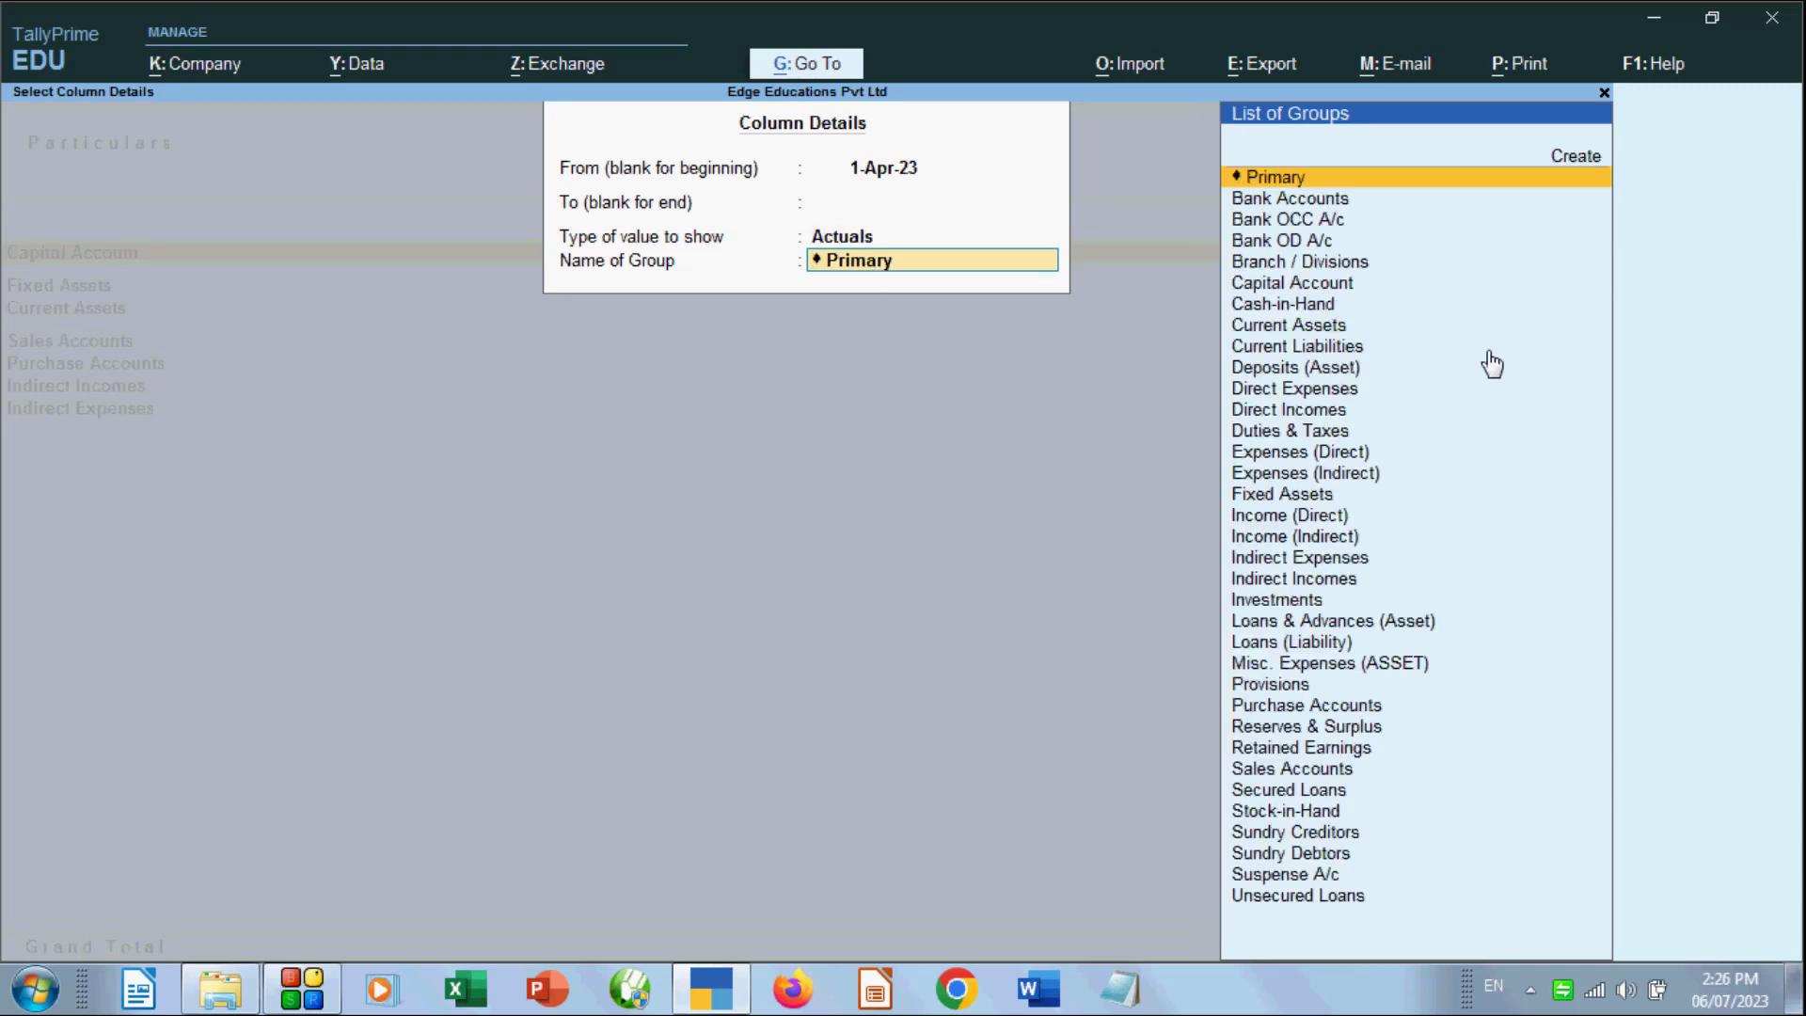
{"action": "left_click", "coordinate": [1313, 330]}
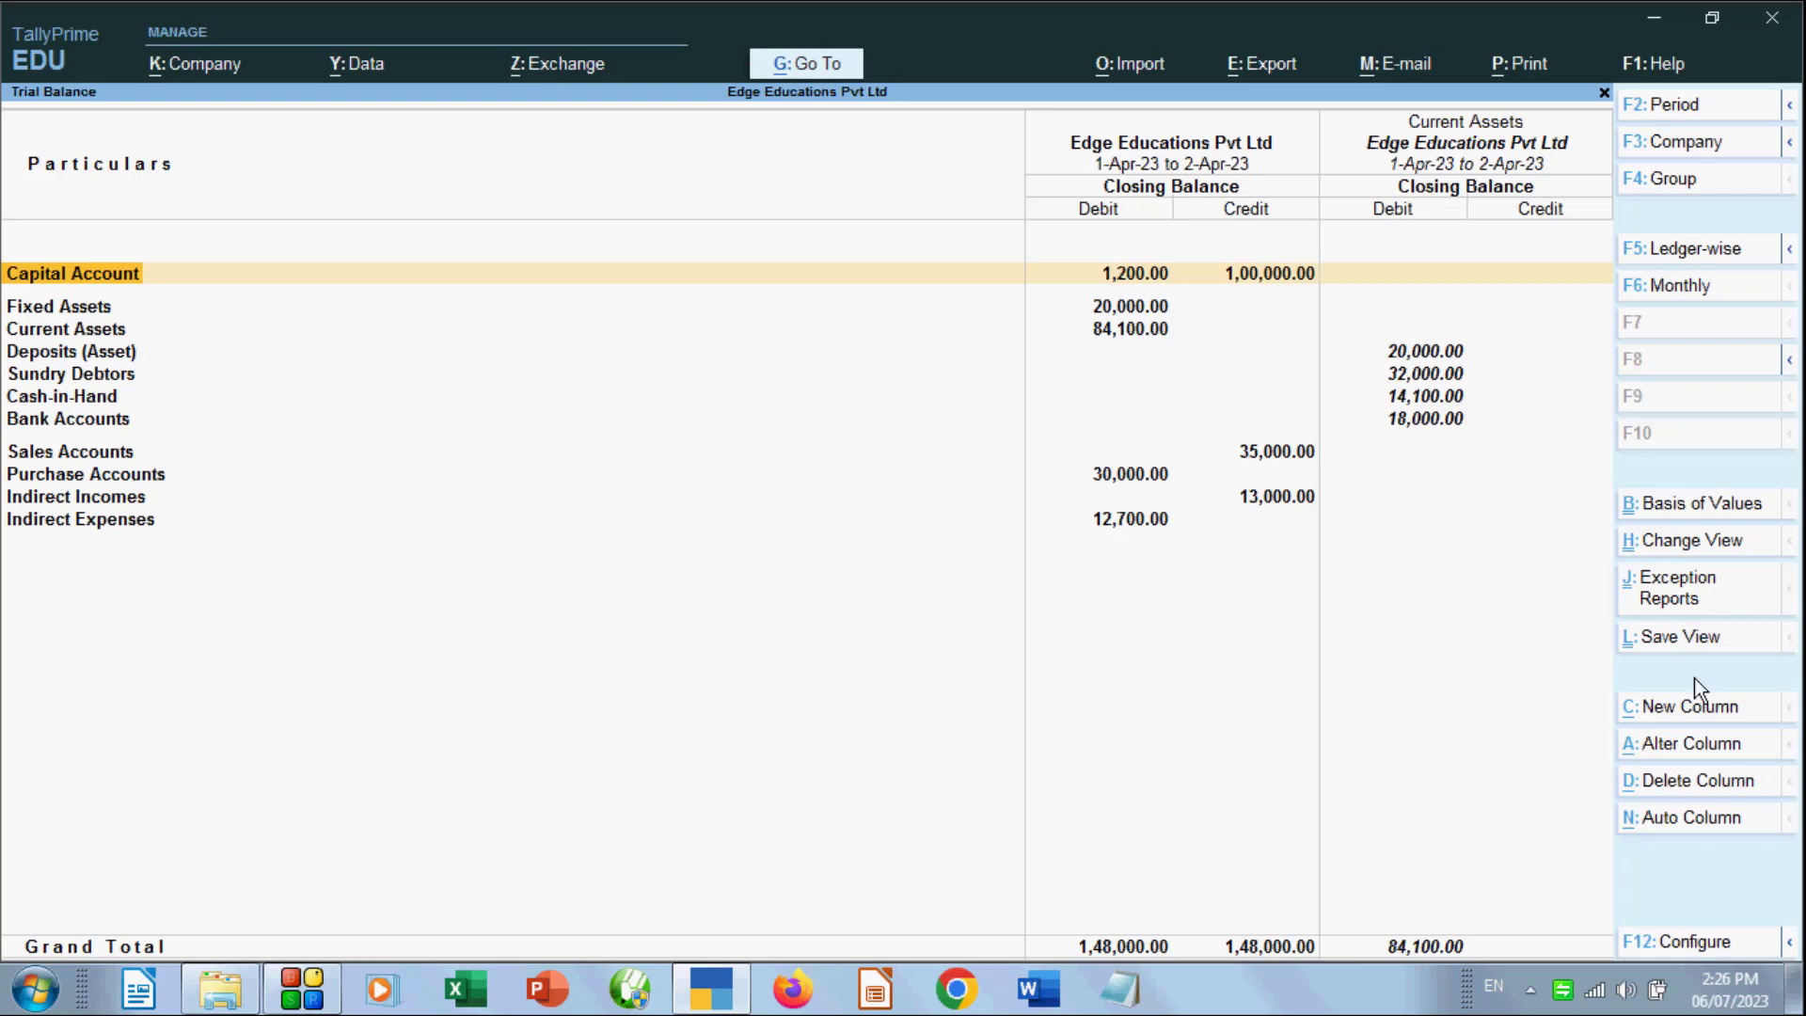
Add another Trial Balance column of Actuals from 1-Apr-23 for the Current Liabilities group and close the report
{"action": "left_click", "coordinate": [1691, 740]}
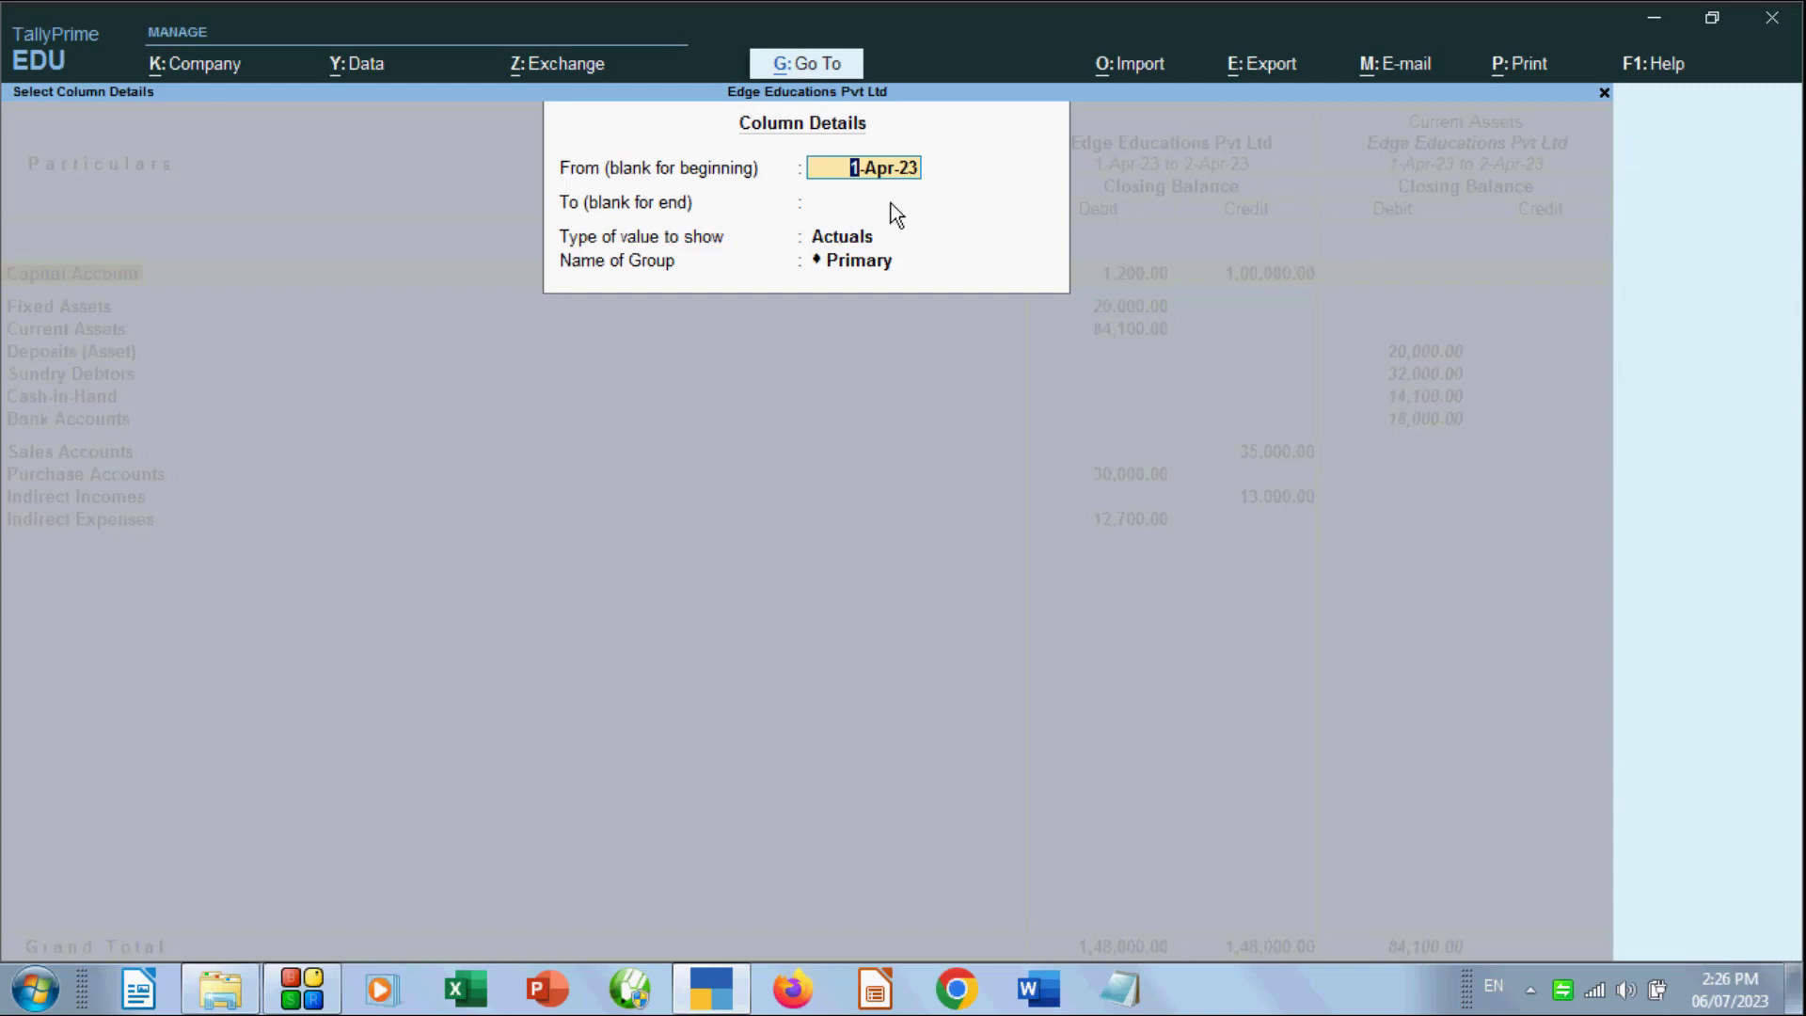
{"action": "key", "text": "Return"}
{"action": "key", "text": "Return"}
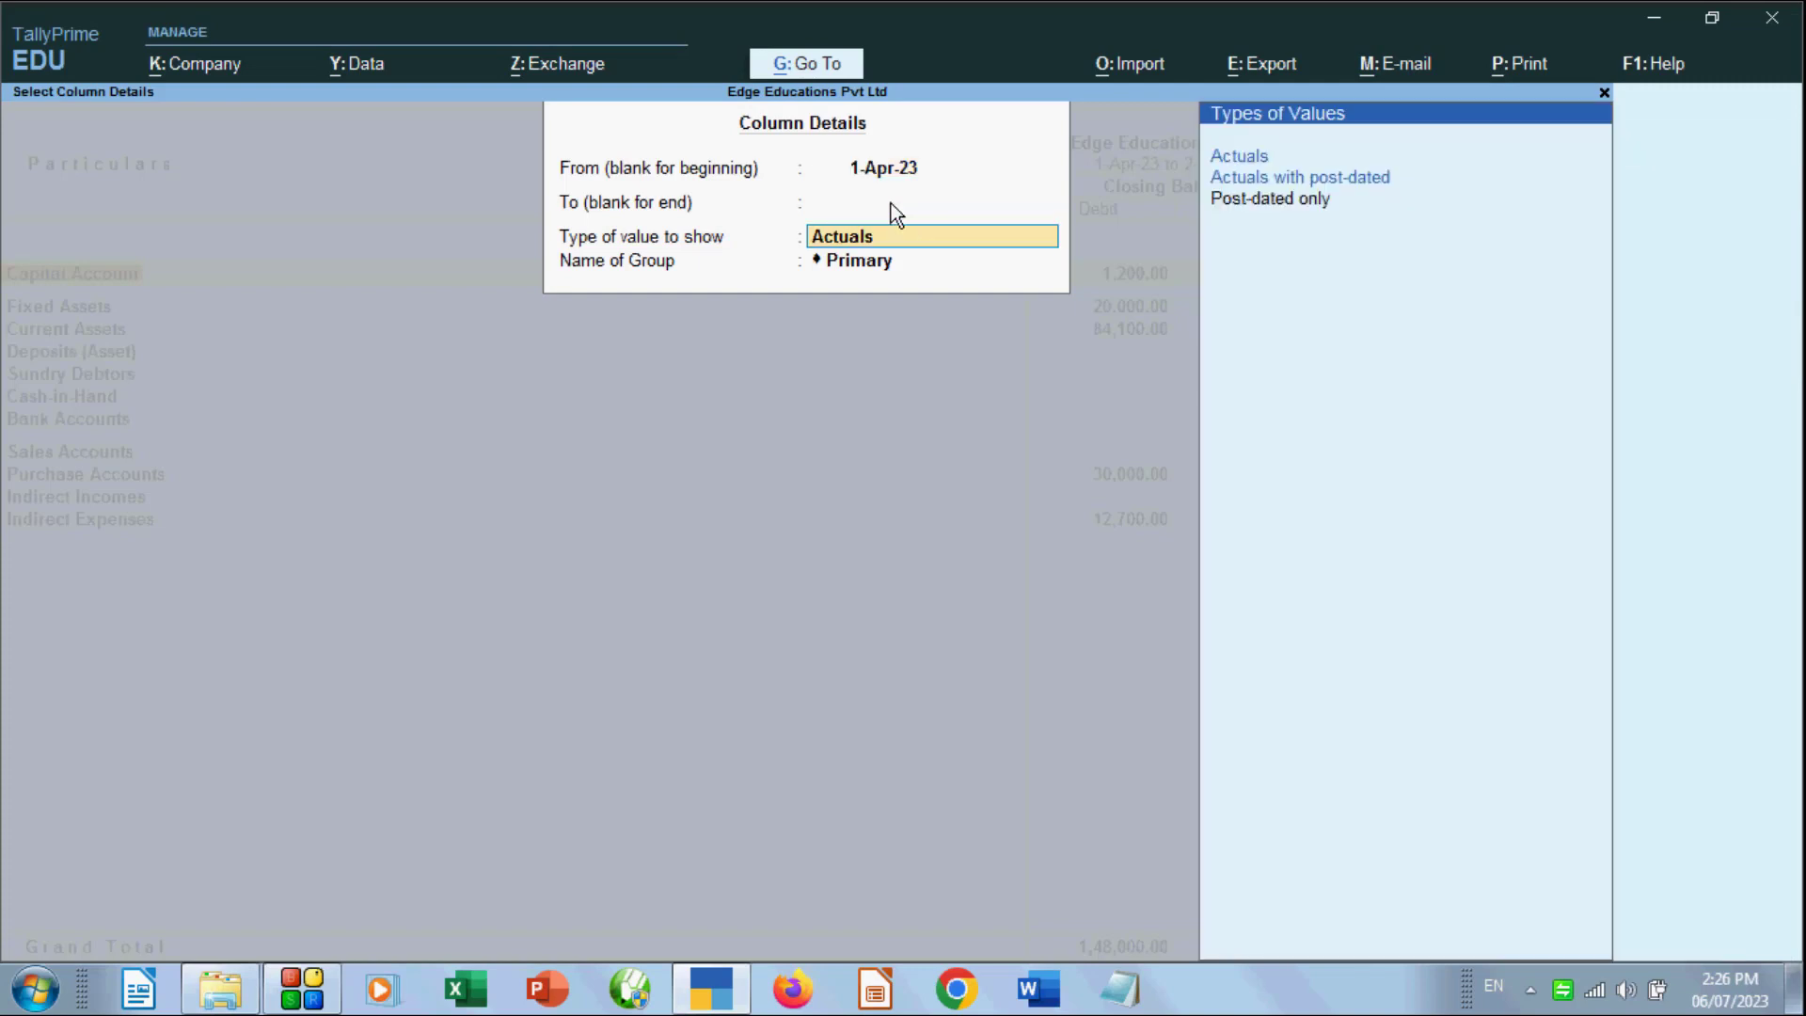
{"action": "key", "text": "Return"}
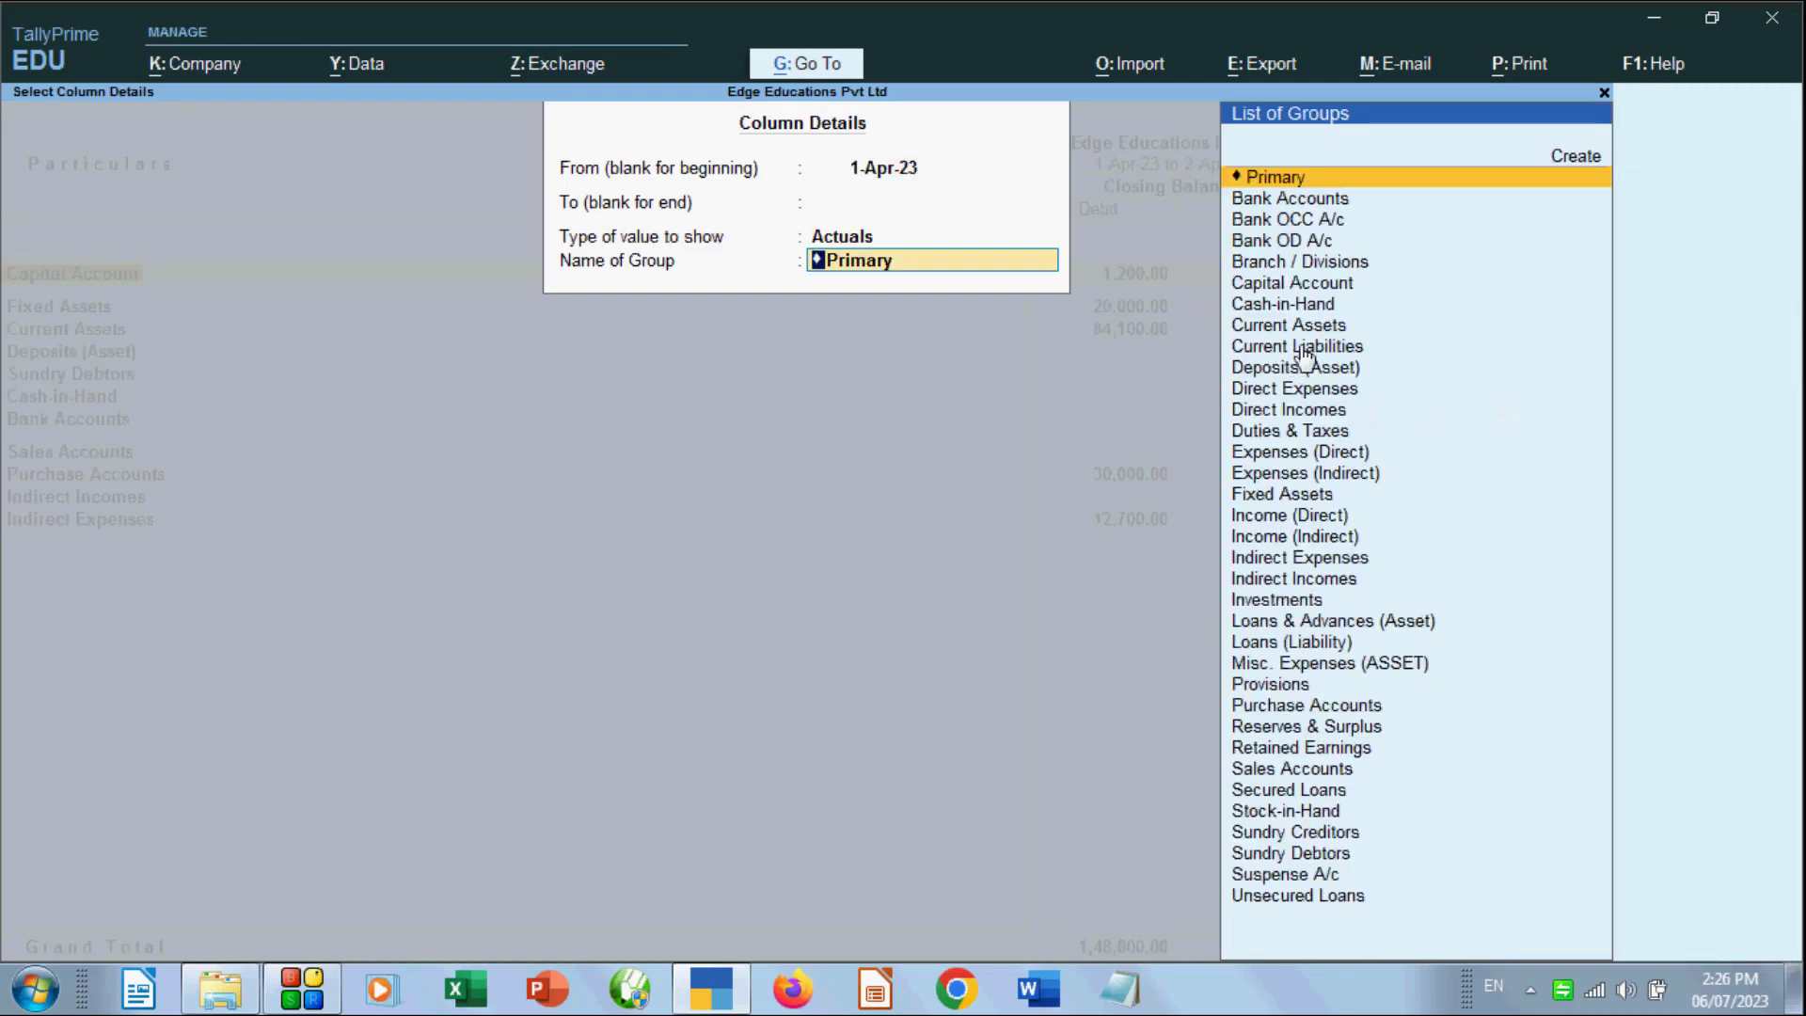
{"action": "left_click", "coordinate": [1304, 348]}
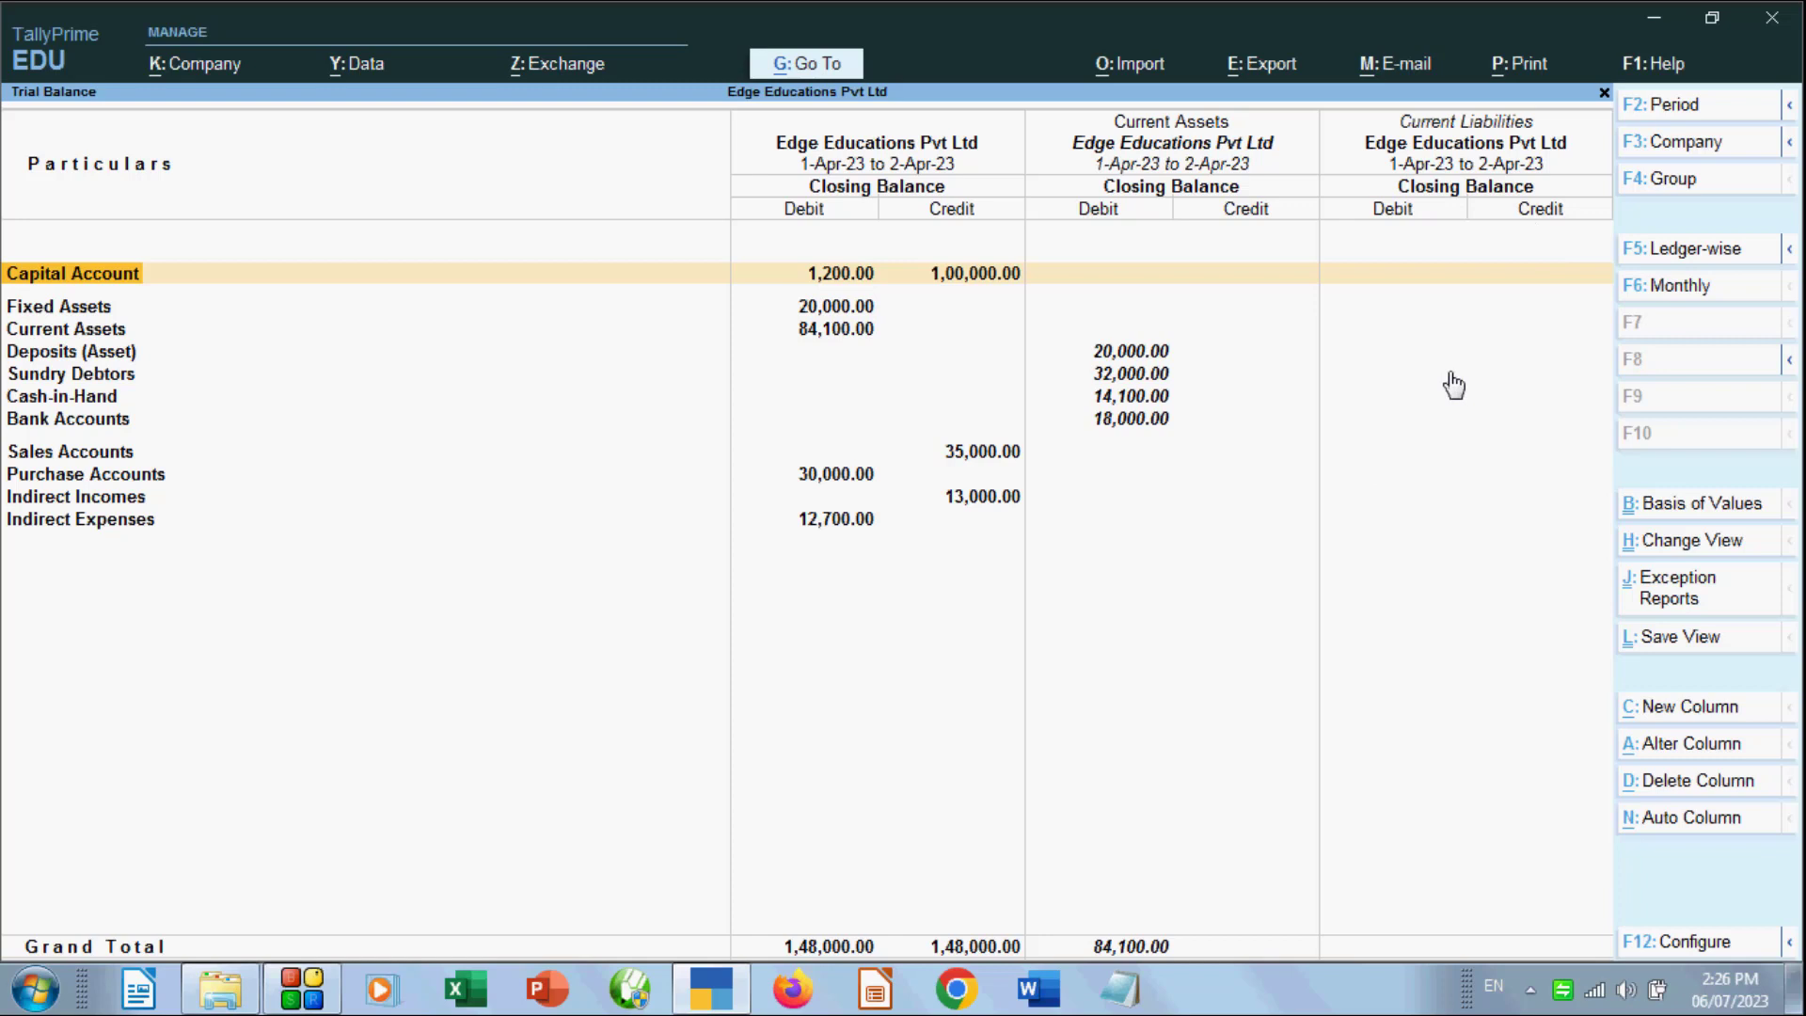
{"action": "key", "text": "Escape"}
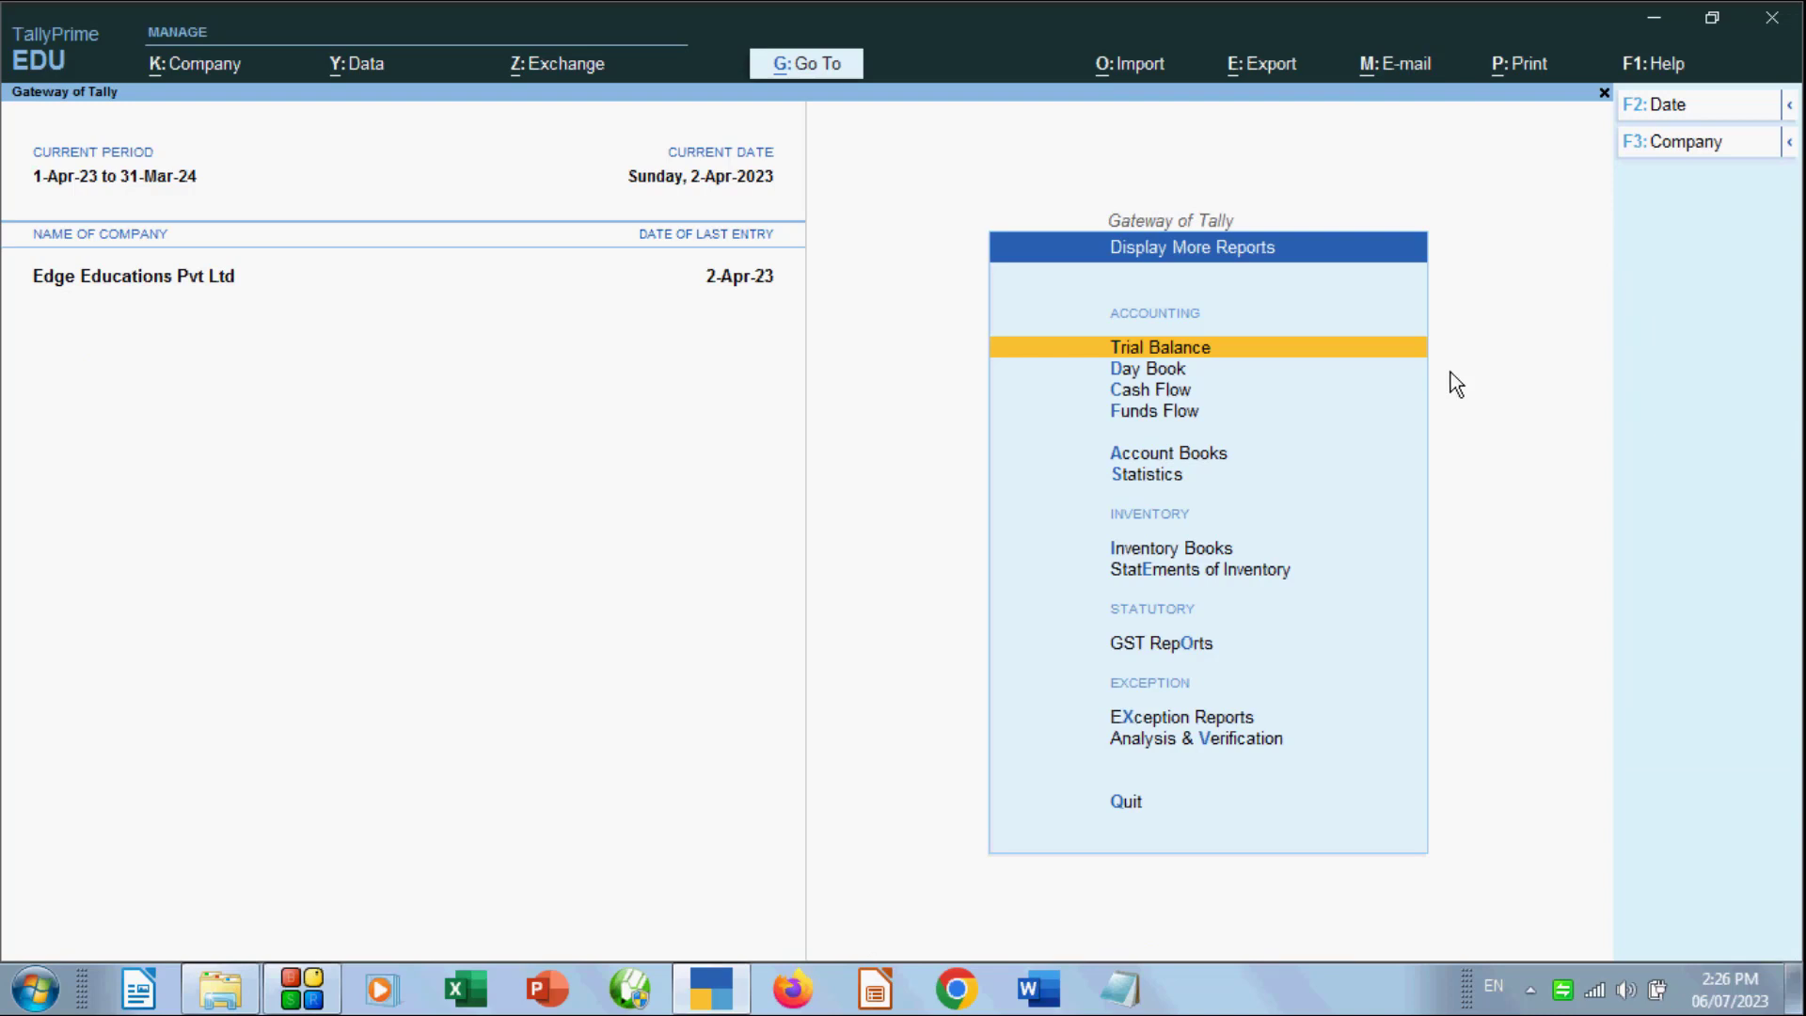
Open the Contra Register in the Account Books, view April's contra vouchers, and close the register
{"action": "left_click", "coordinate": [1194, 456]}
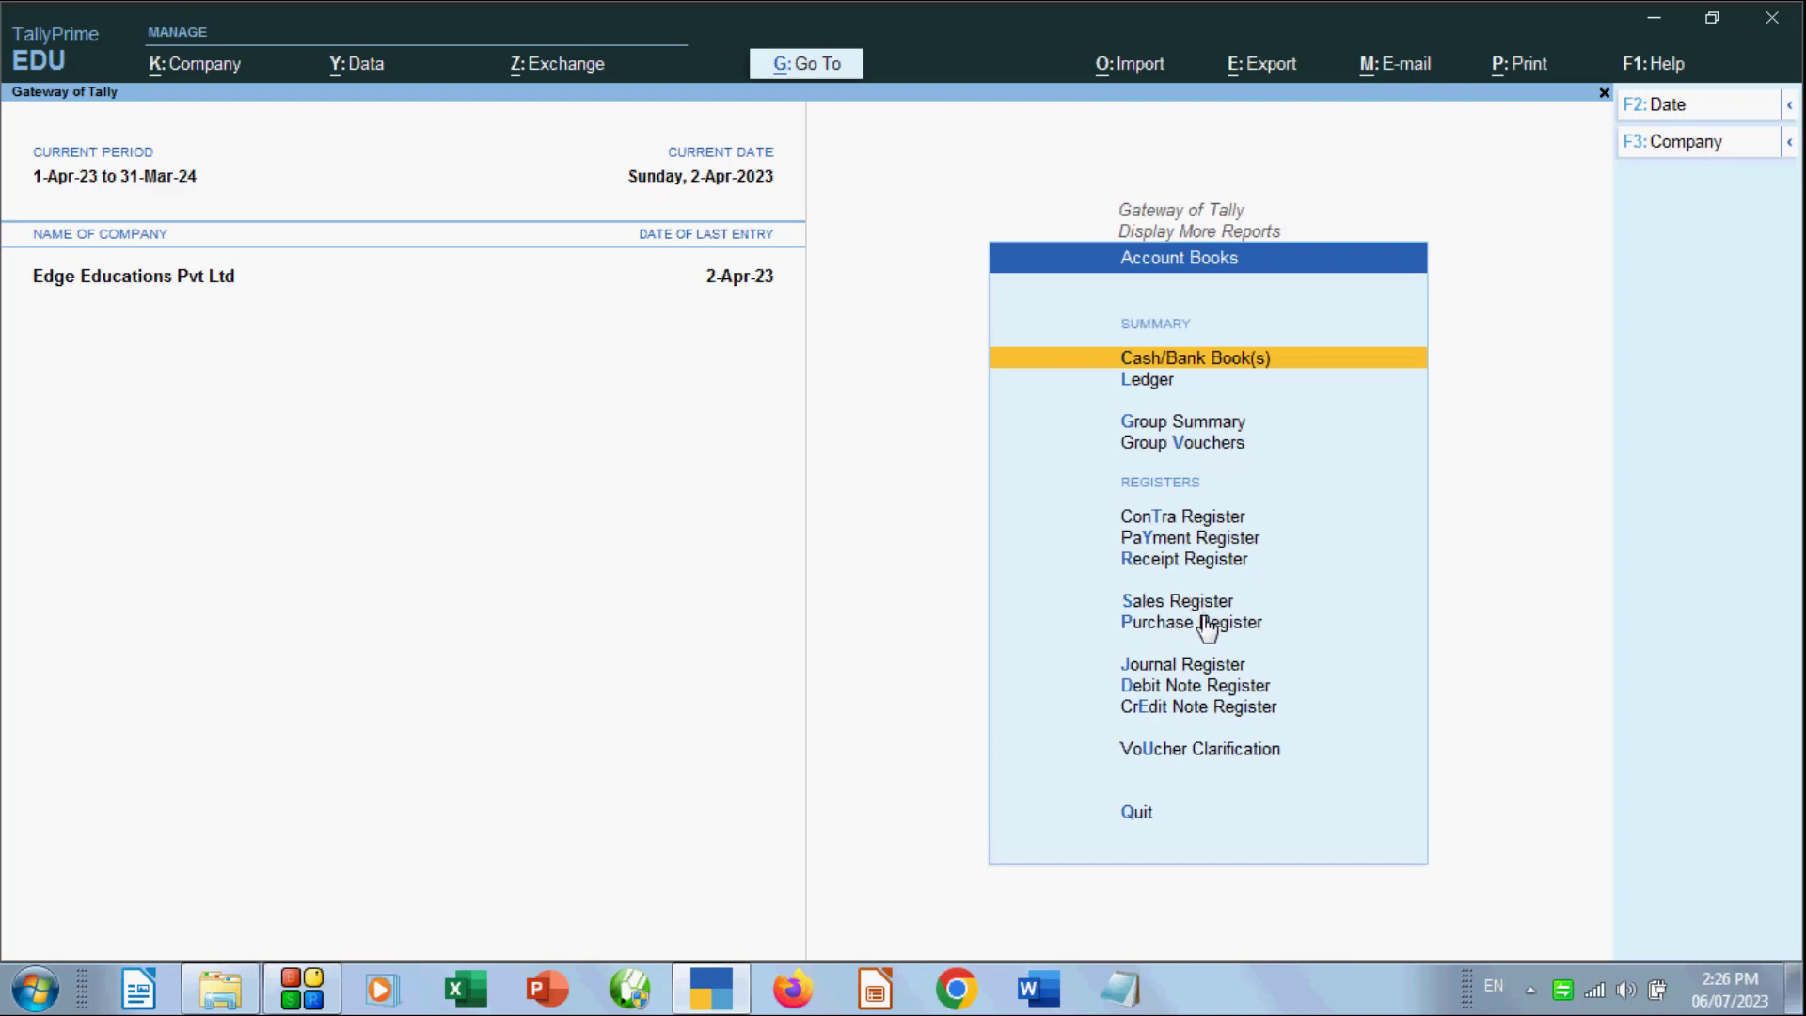
{"action": "left_click", "coordinate": [1204, 524]}
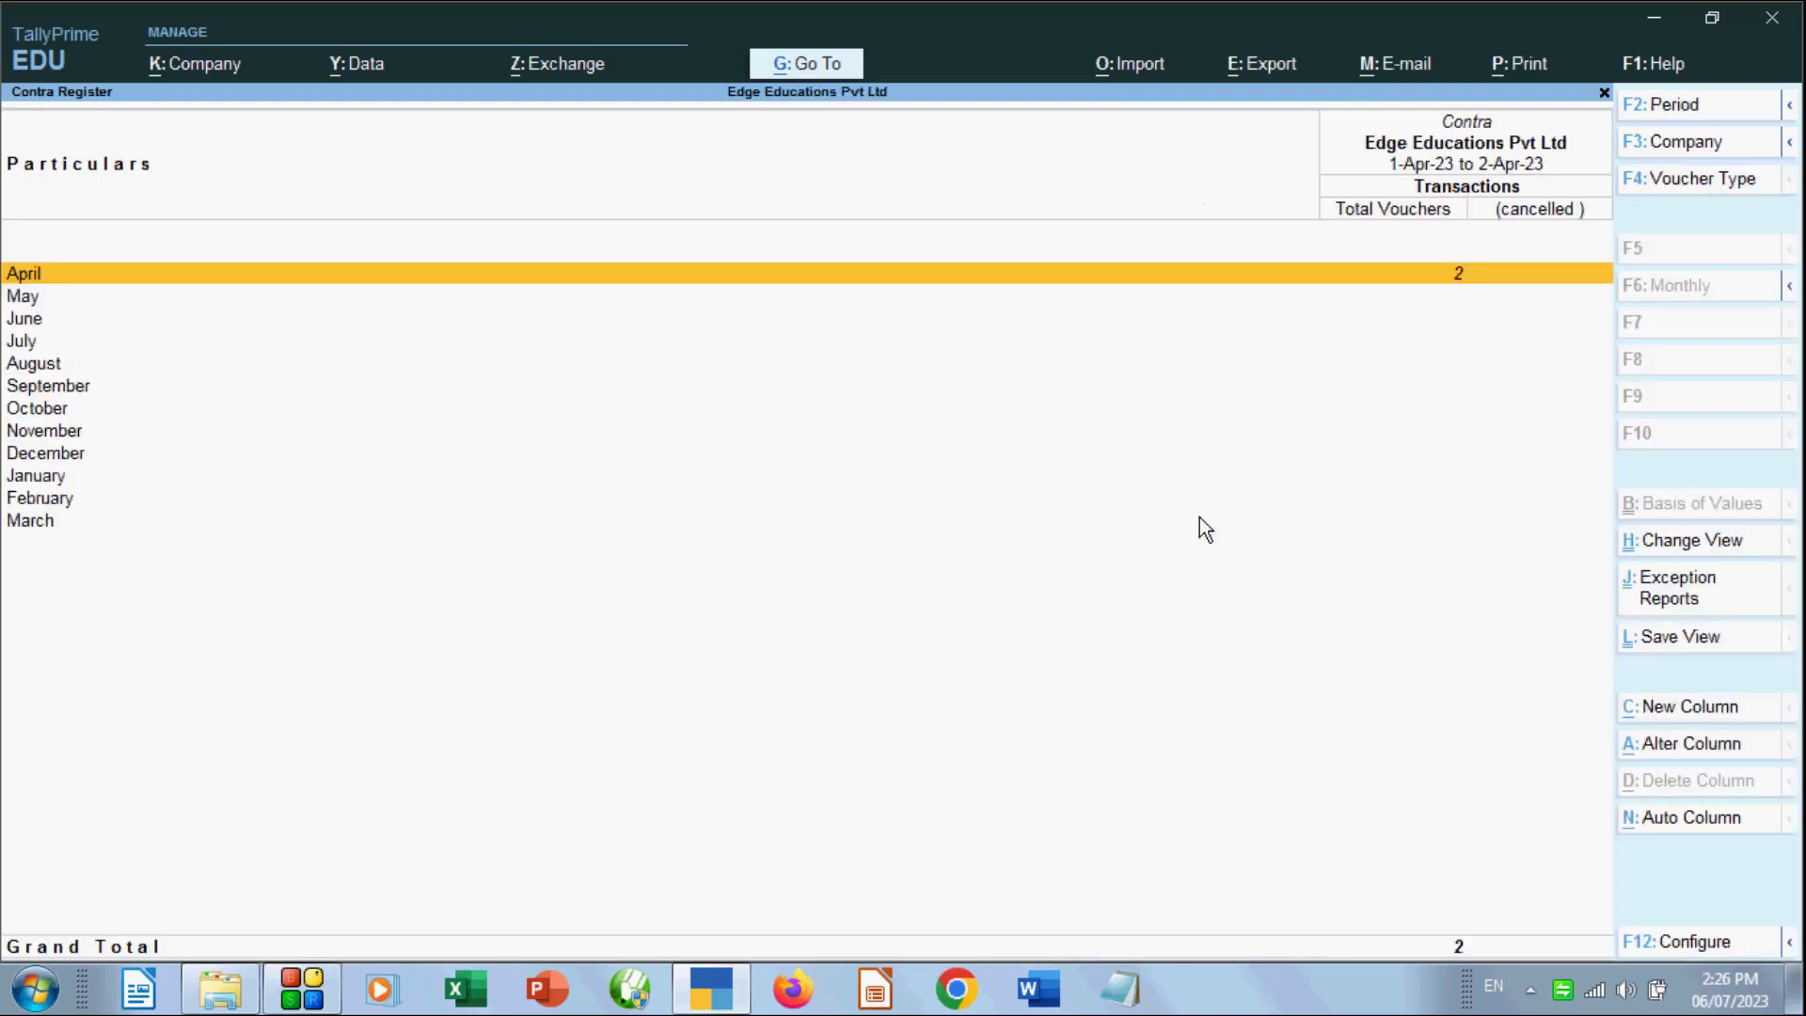
{"action": "left_click", "coordinate": [1449, 282]}
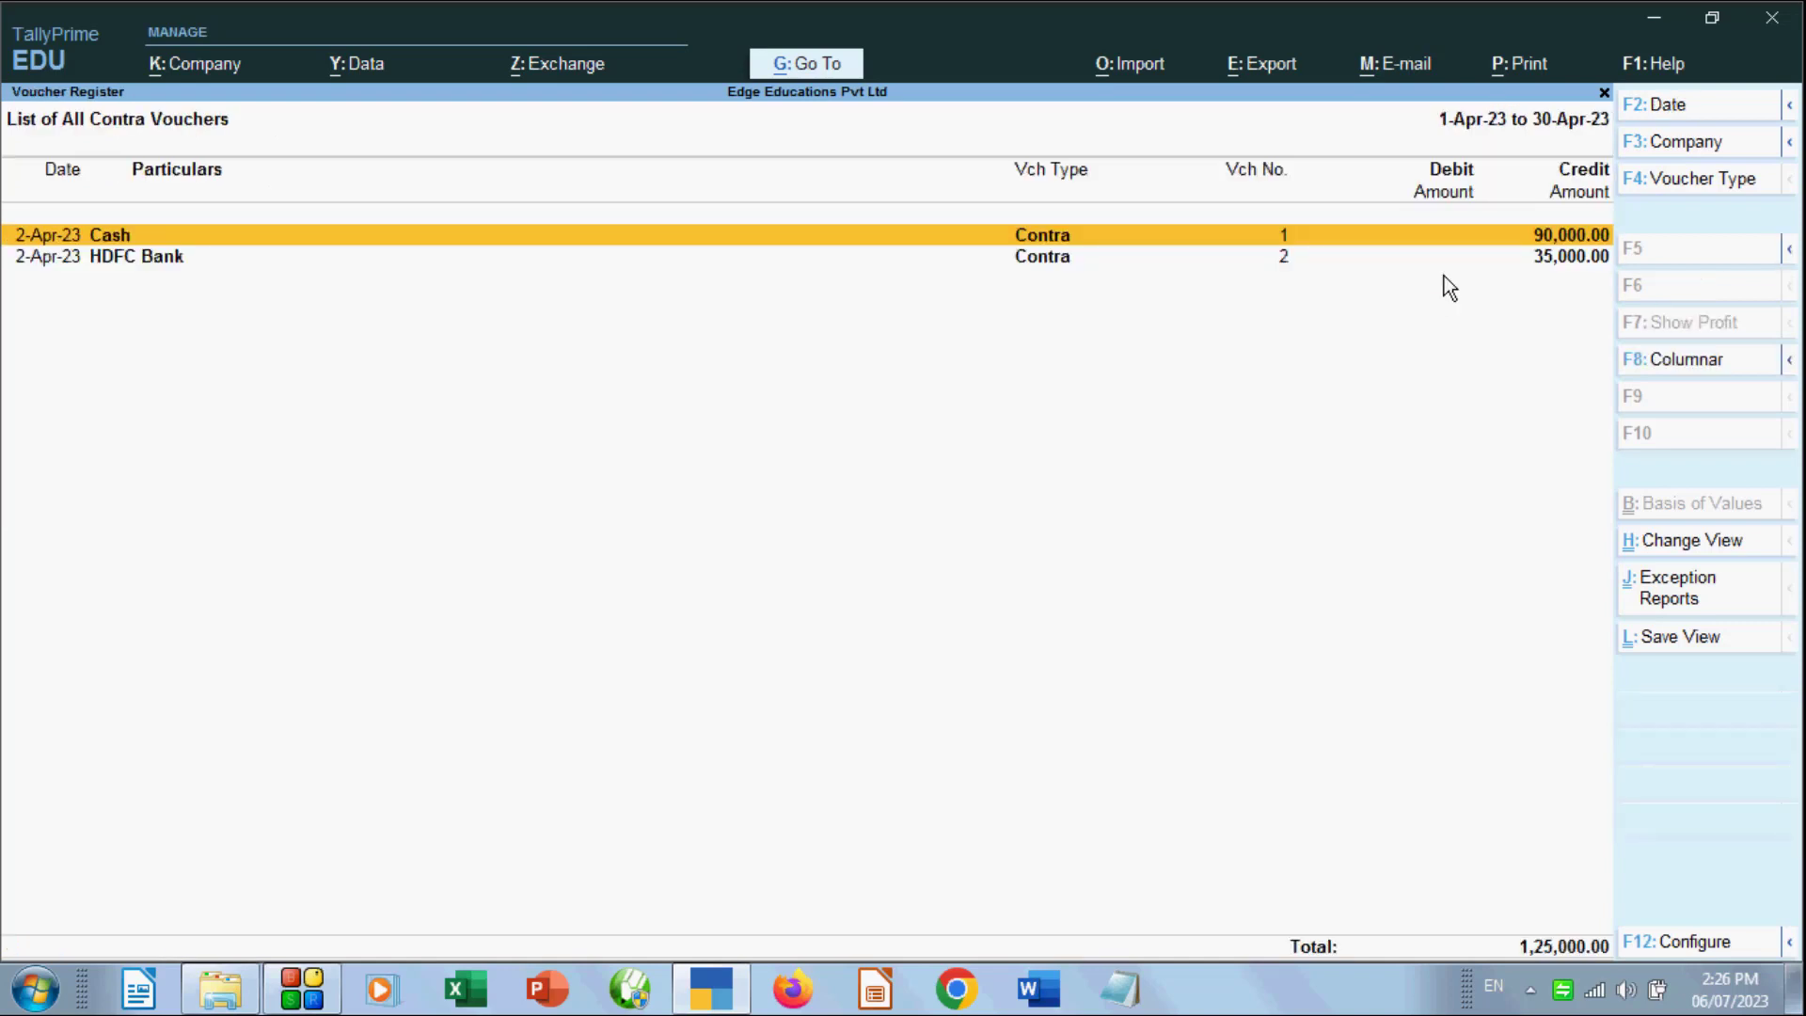
{"action": "key", "text": "Escape"}
{"action": "key", "text": "Escape"}
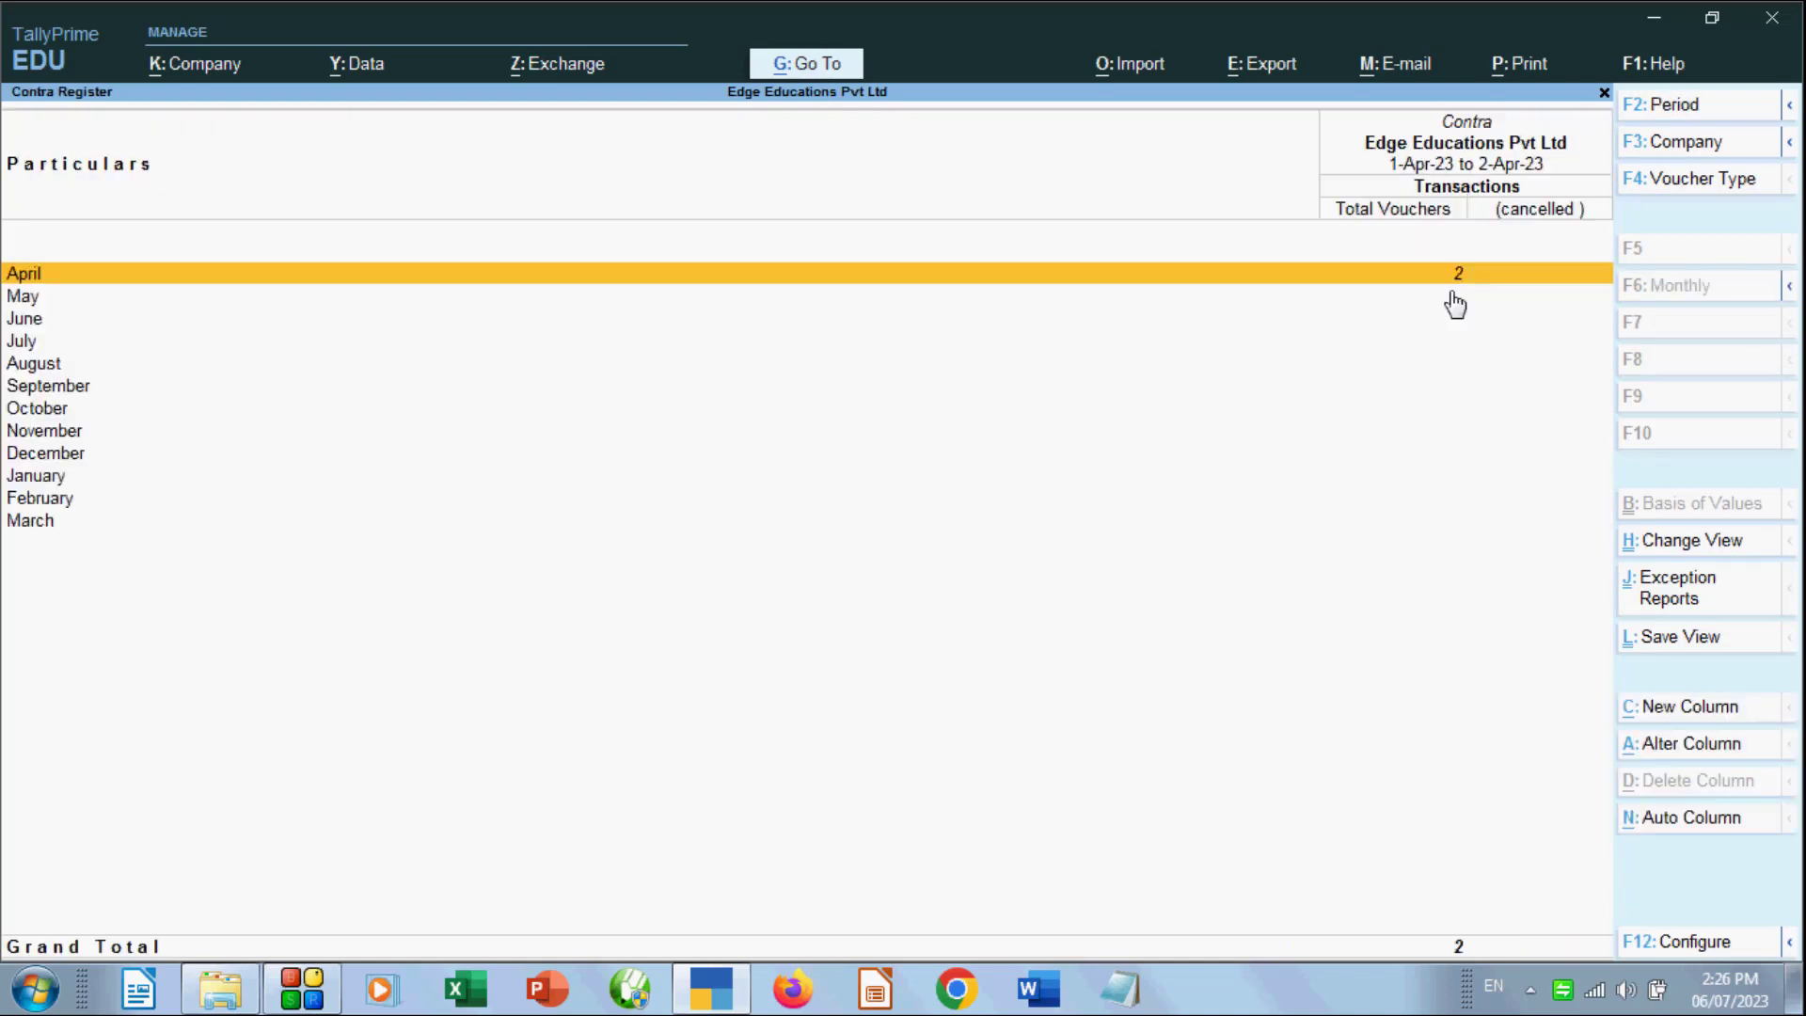
View the list of April payment vouchers in the Payment Register and return to the Account Books
{"action": "left_click", "coordinate": [1186, 538]}
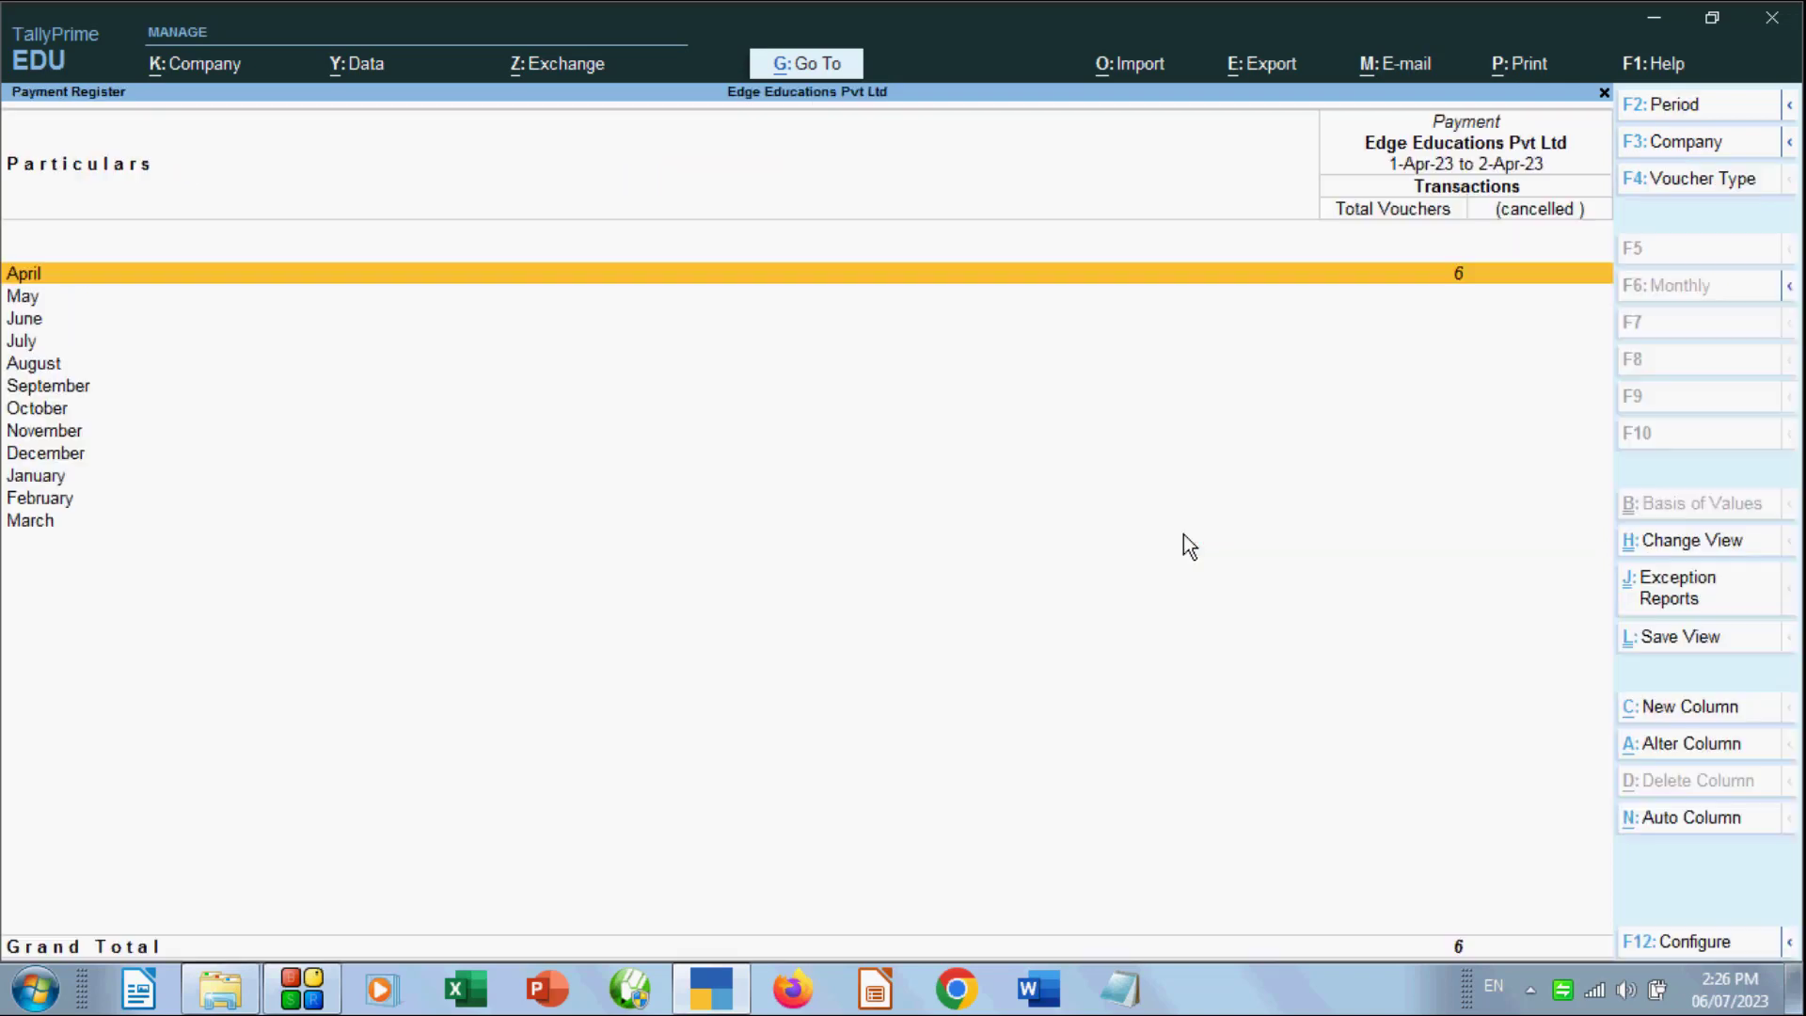
{"action": "left_click", "coordinate": [1453, 278]}
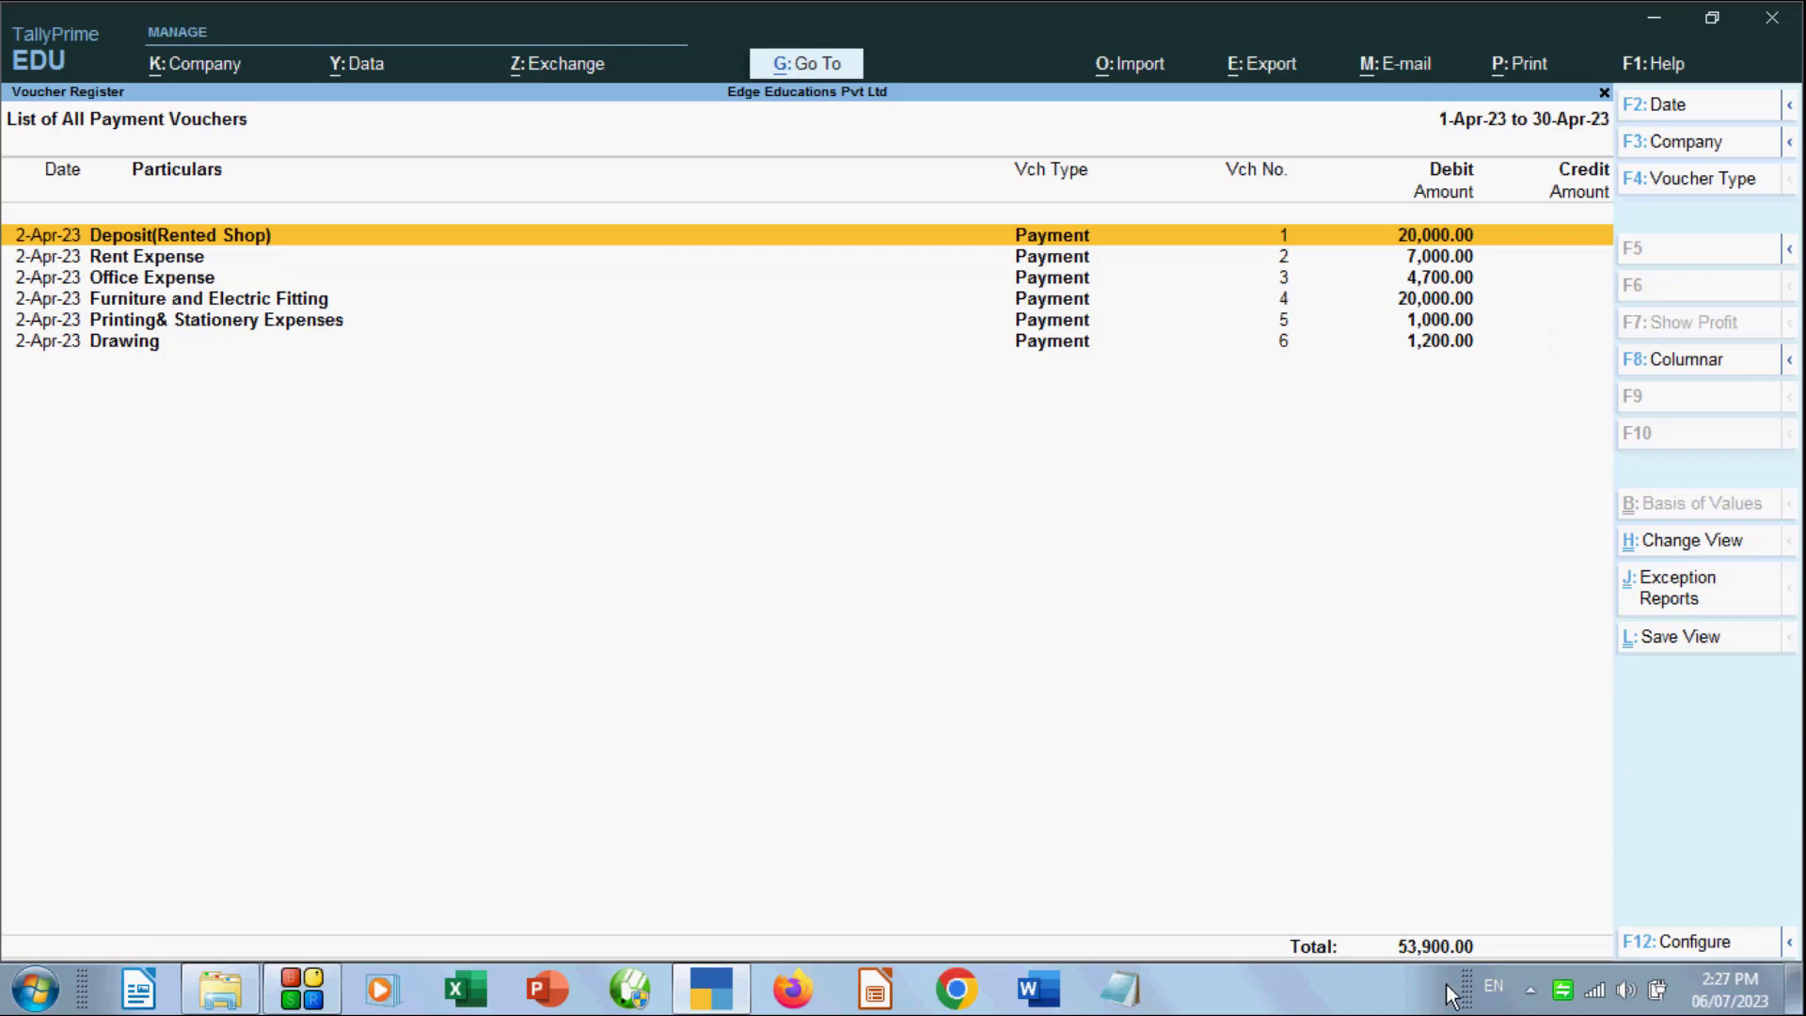
{"action": "key", "text": "Escape"}
{"action": "key", "text": "Escape"}
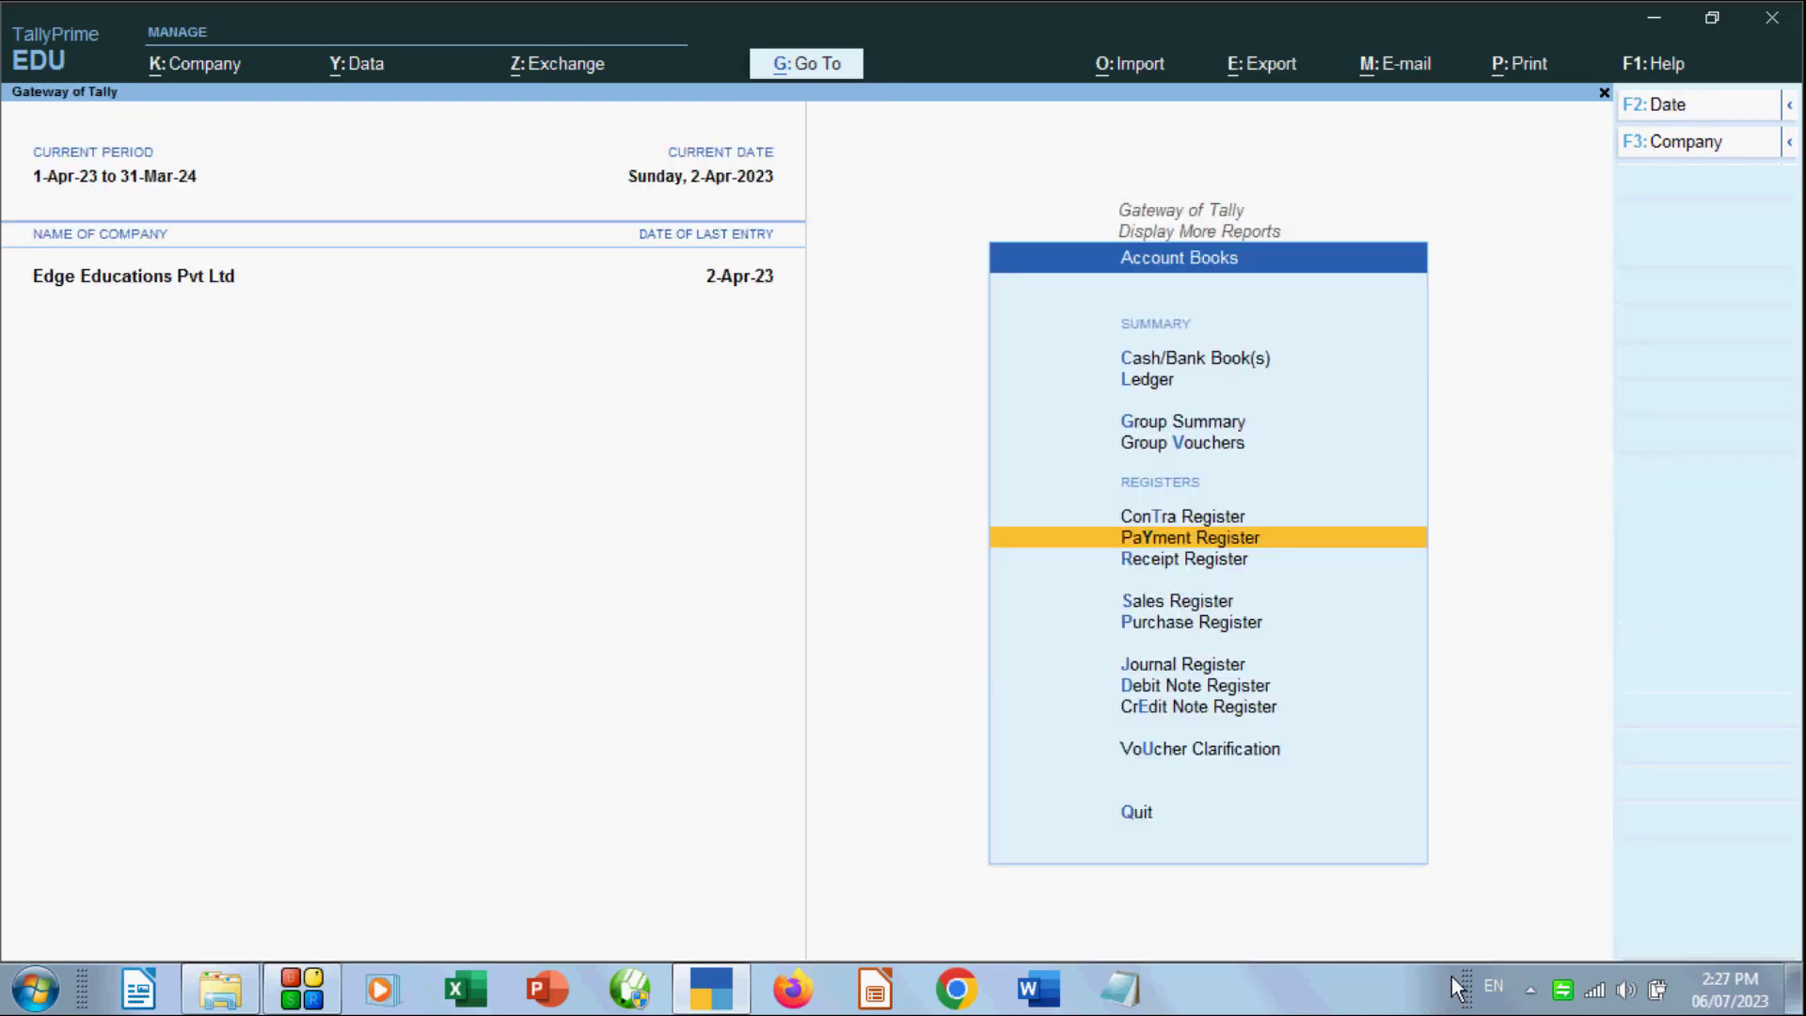
View April's receipt vouchers in the Receipt Register, then back out to the Gateway of Tally without quitting the program
{"action": "left_click", "coordinate": [1210, 561]}
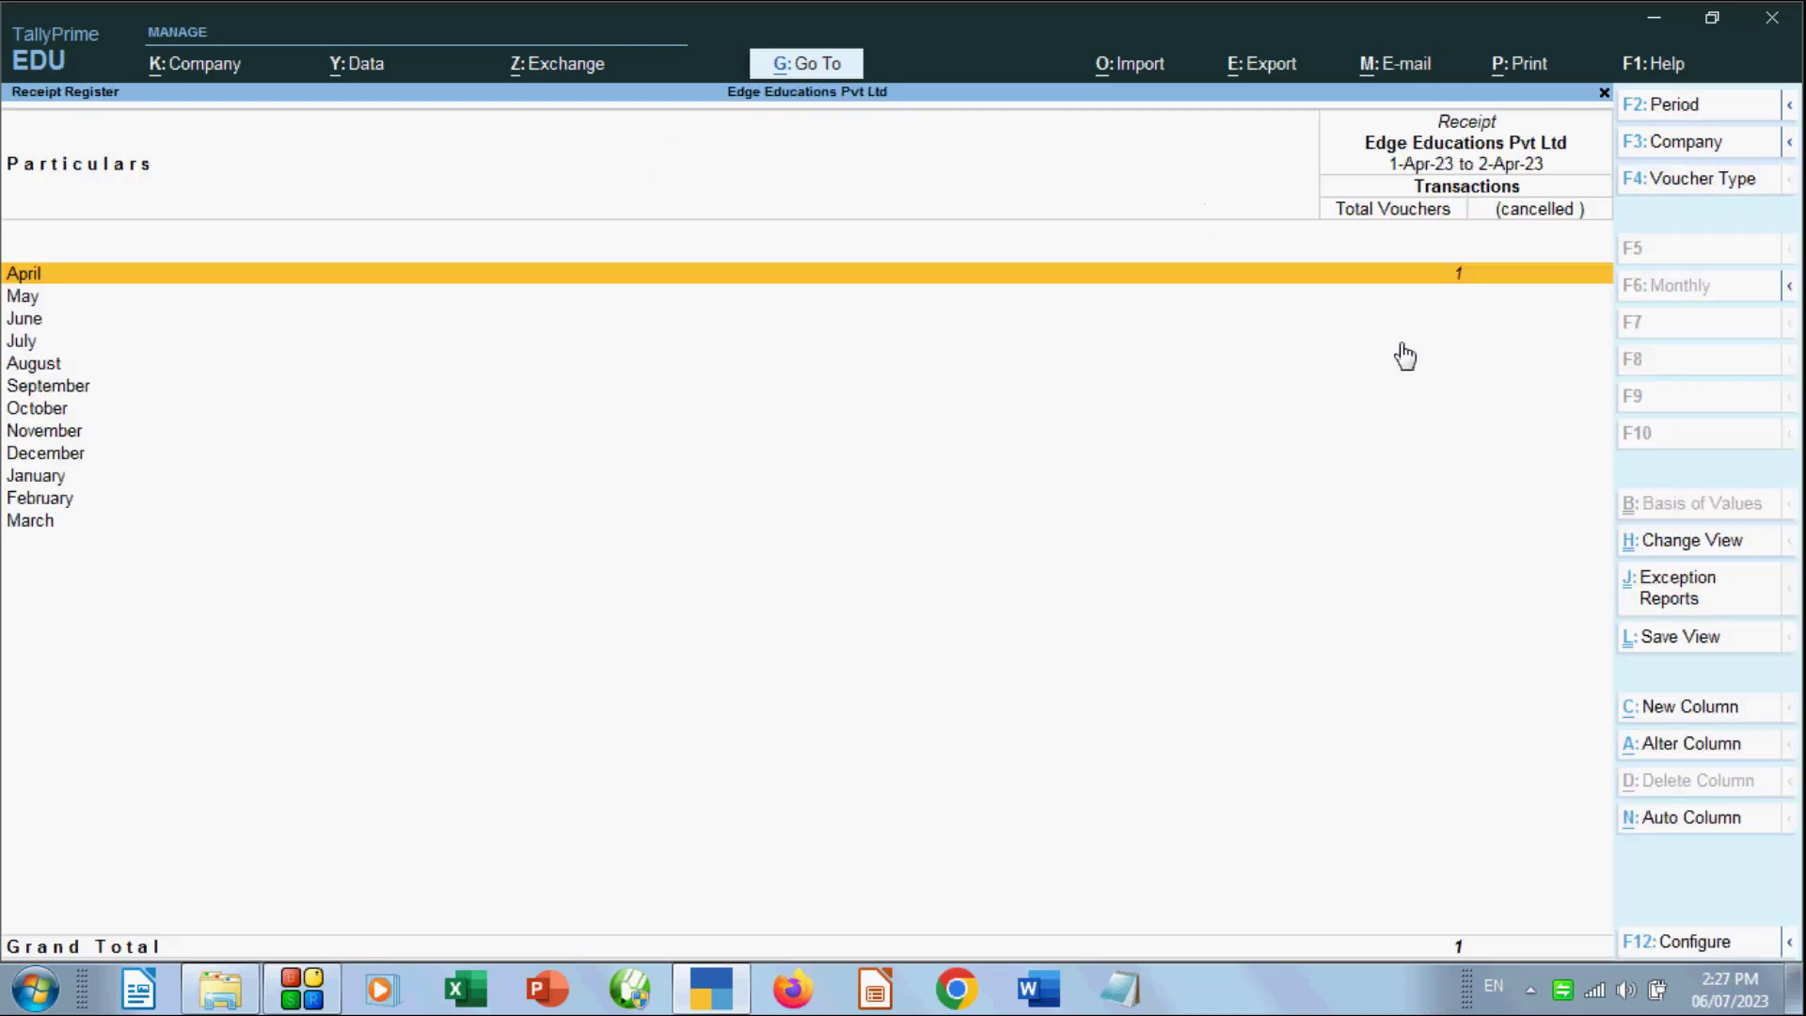
{"action": "left_click", "coordinate": [1426, 273]}
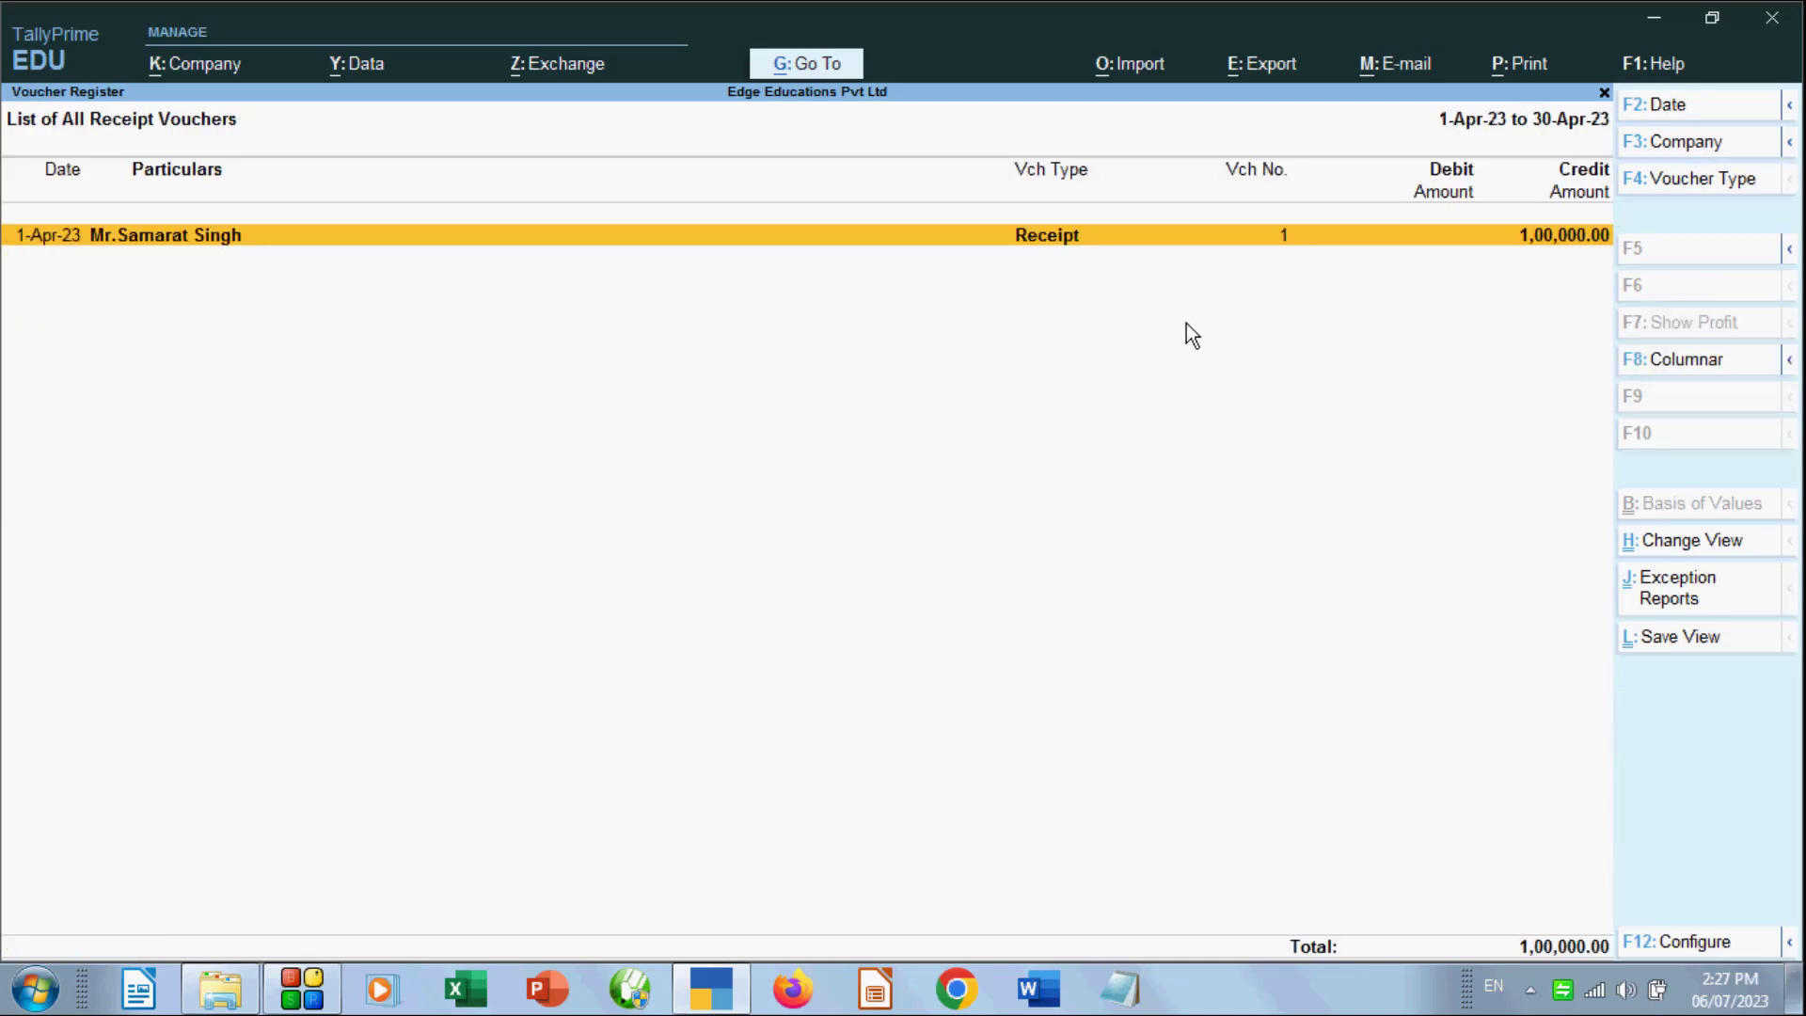
{"action": "key", "text": "Escape"}
{"action": "key", "text": "Escape"}
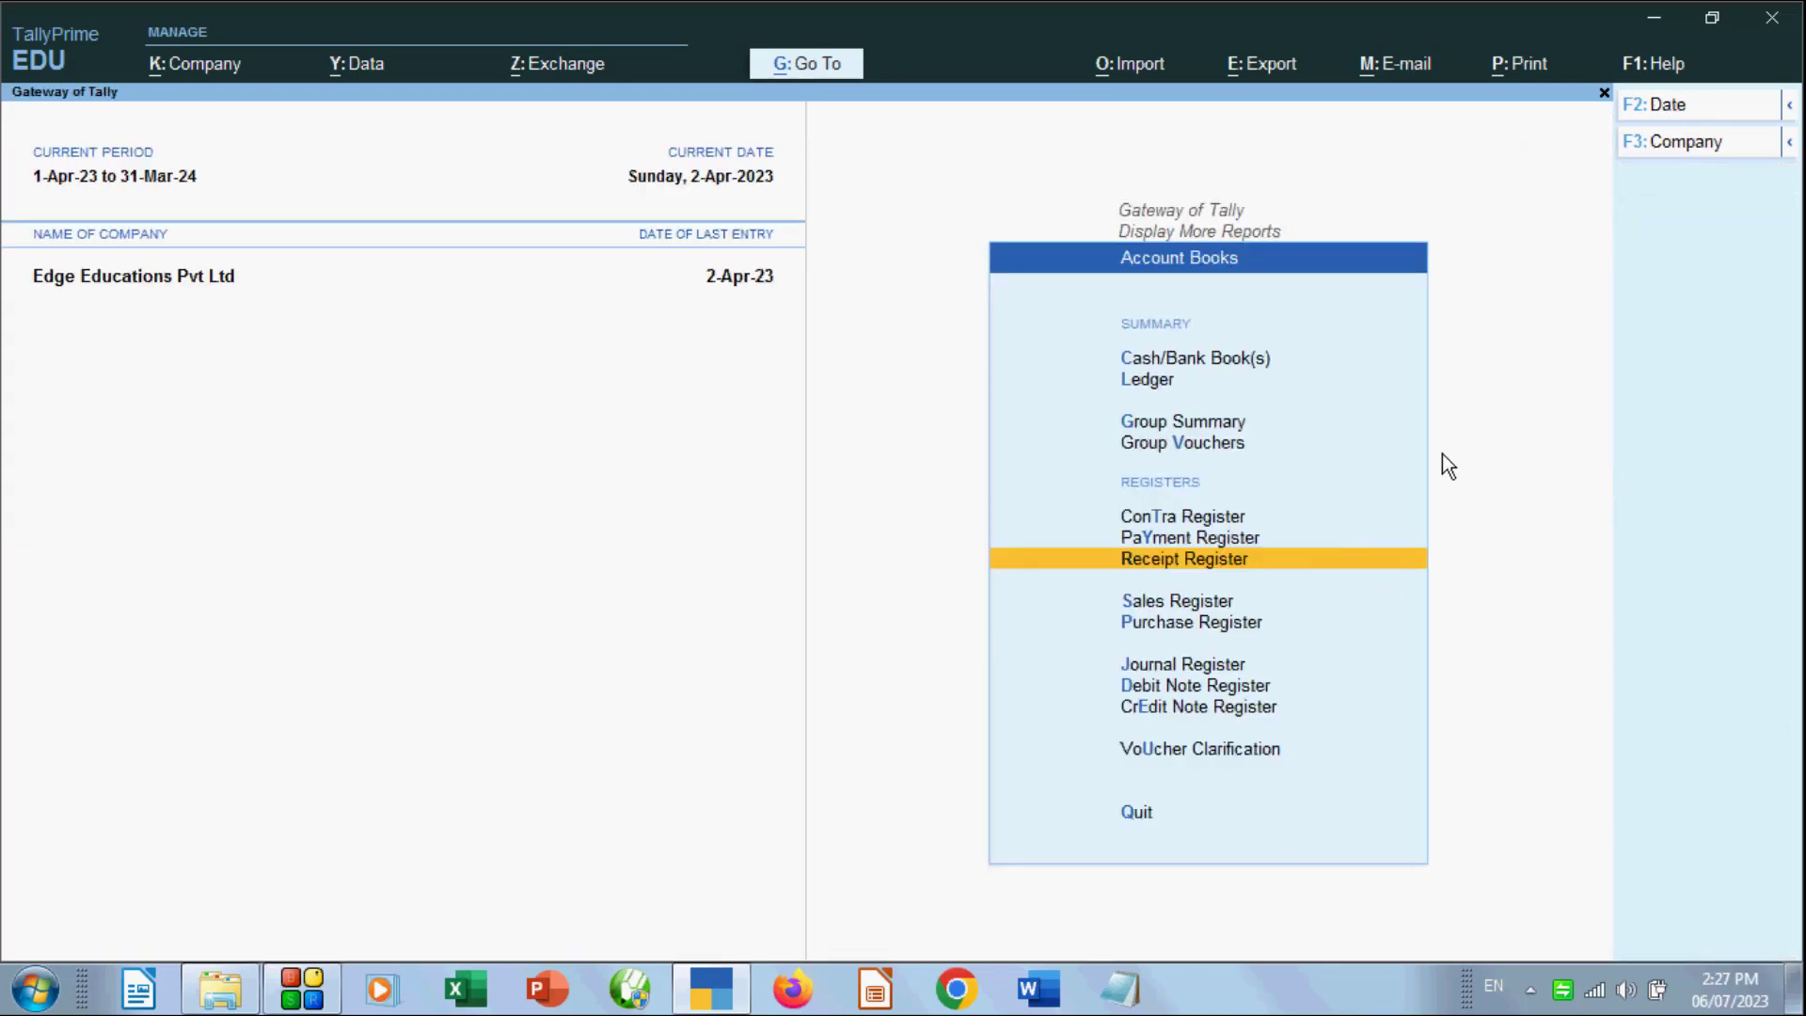
{"action": "key", "text": "Escape"}
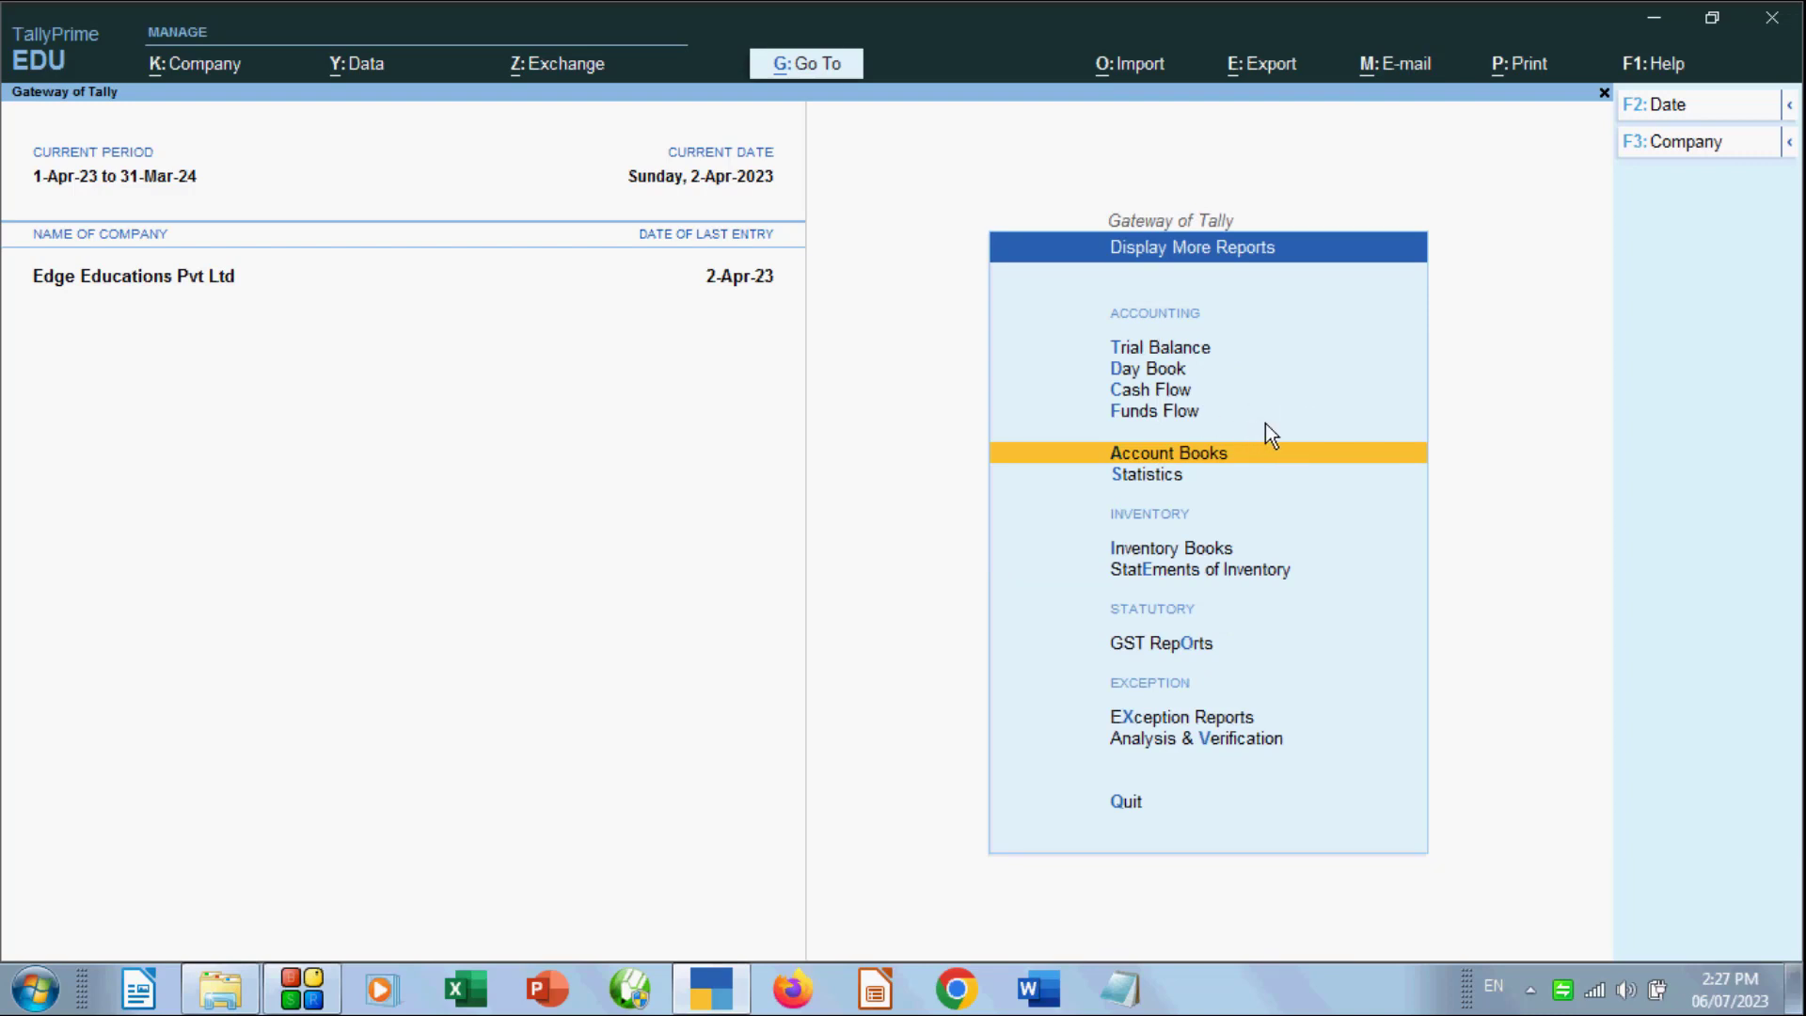
{"action": "key", "text": "Escape"}
{"action": "key", "text": "Escape"}
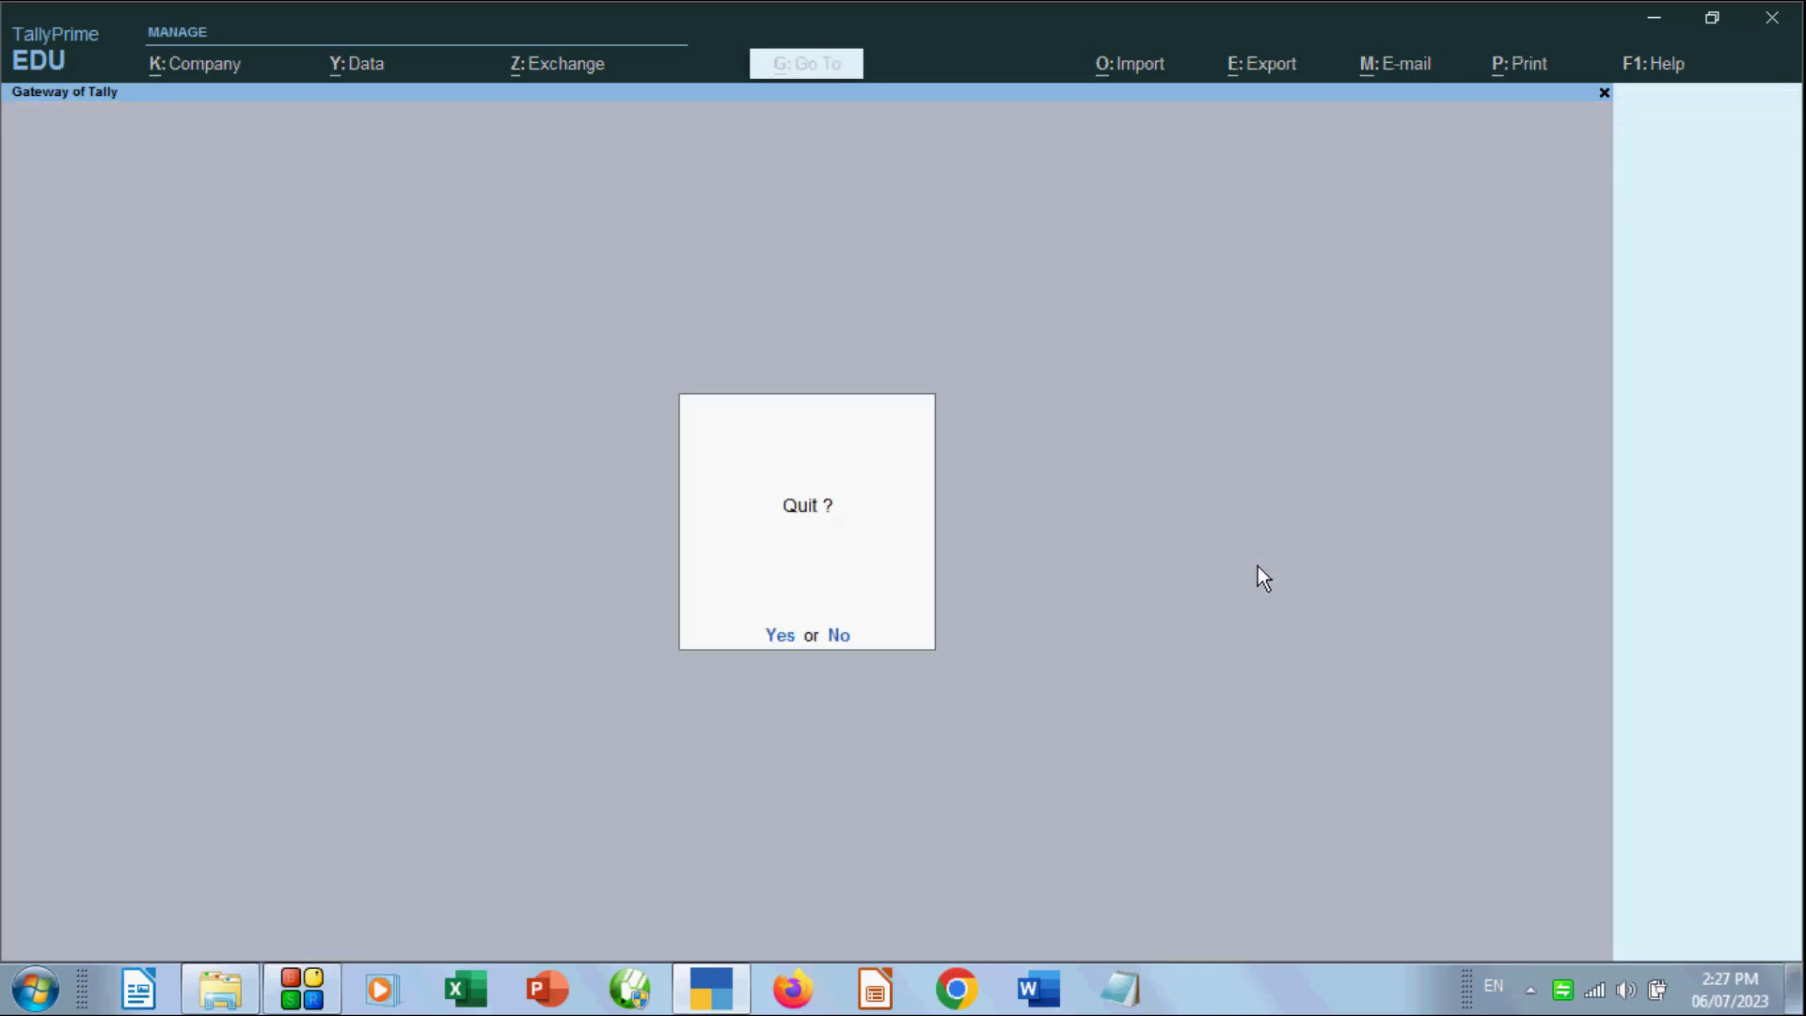
{"action": "key", "text": "n"}
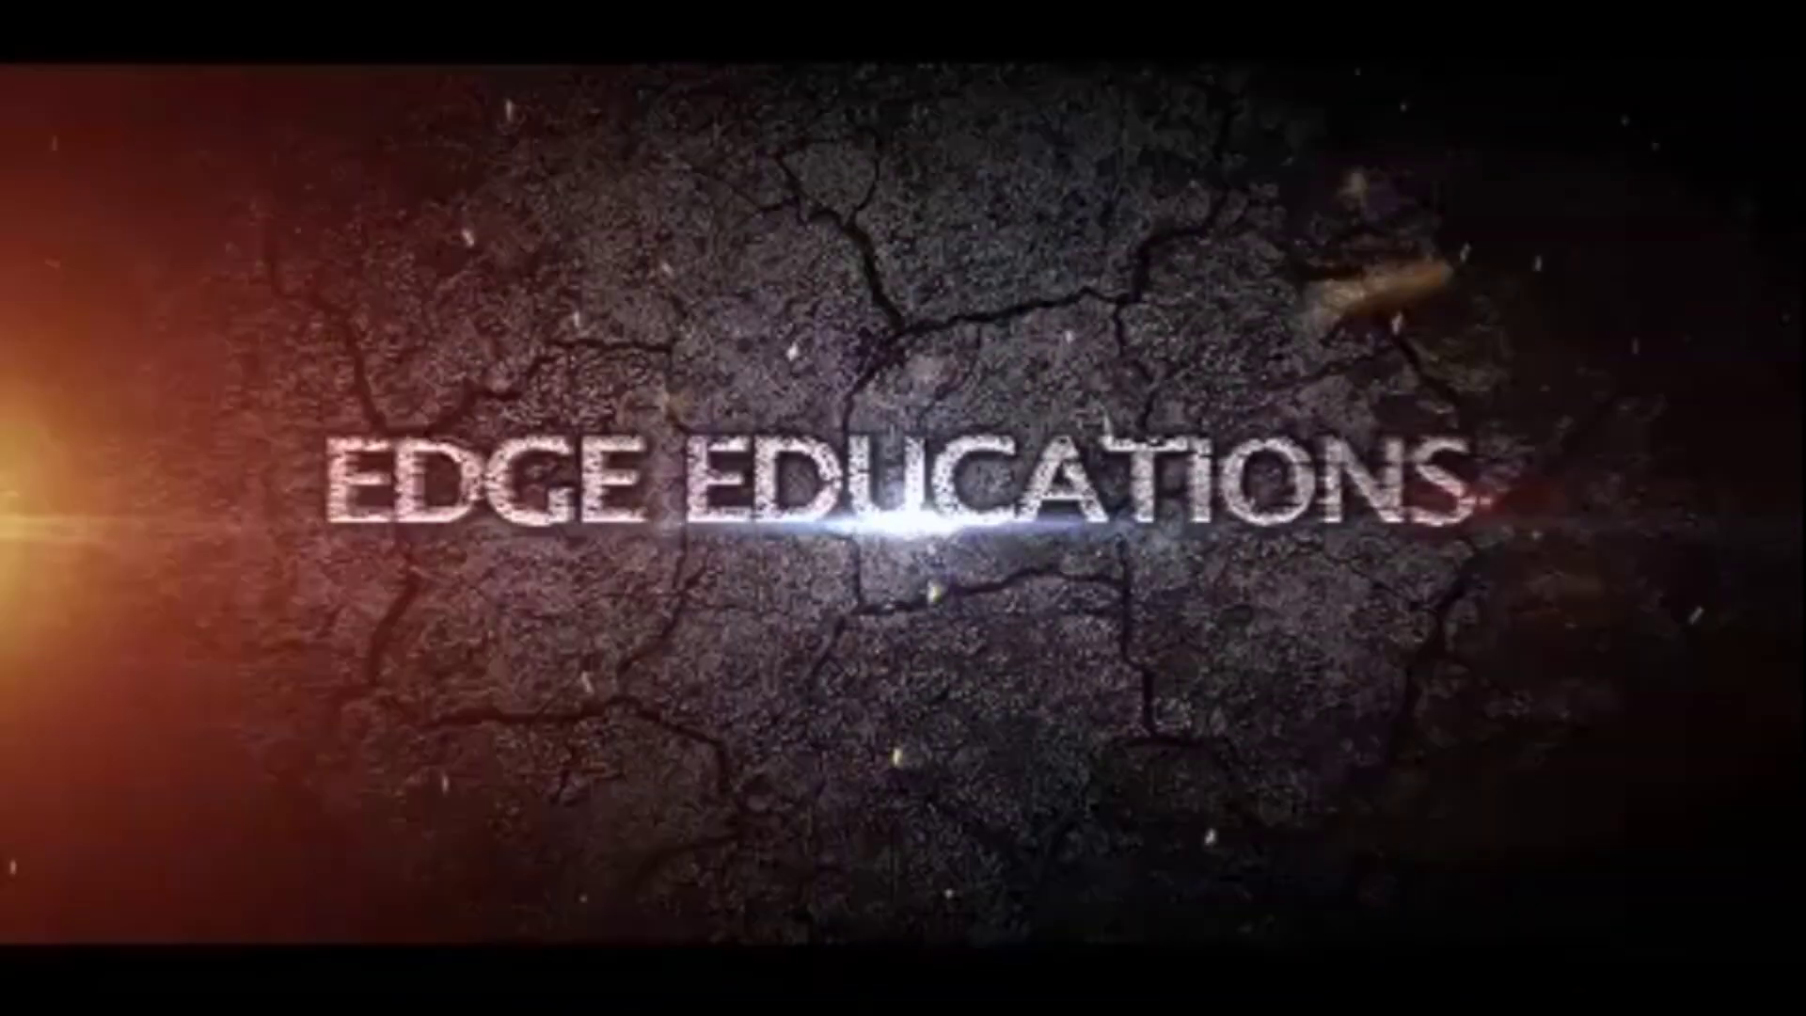